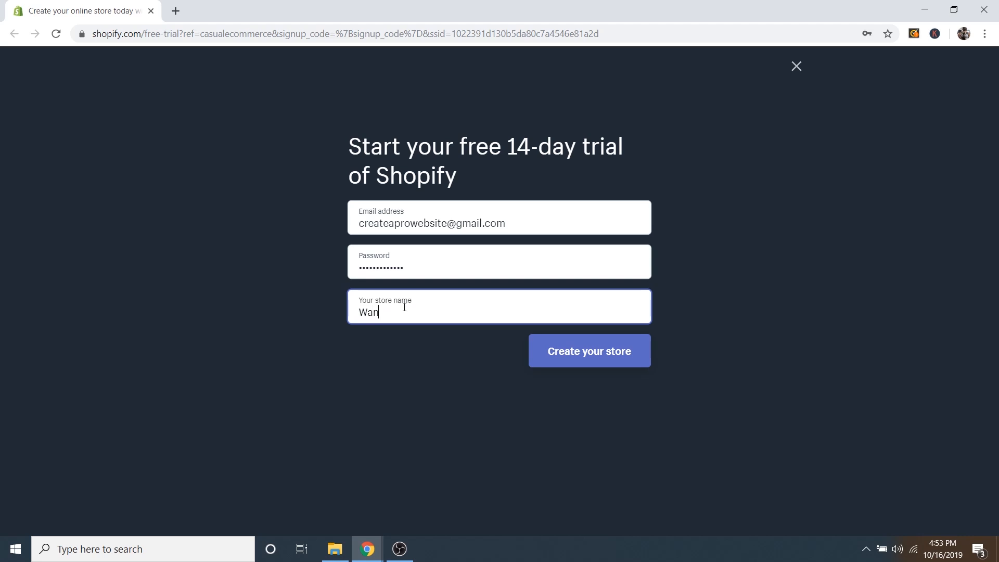
Name the new store 'Wandr Travel Apparel' and create it.
{"action": "type", "text": "dr Trav"}
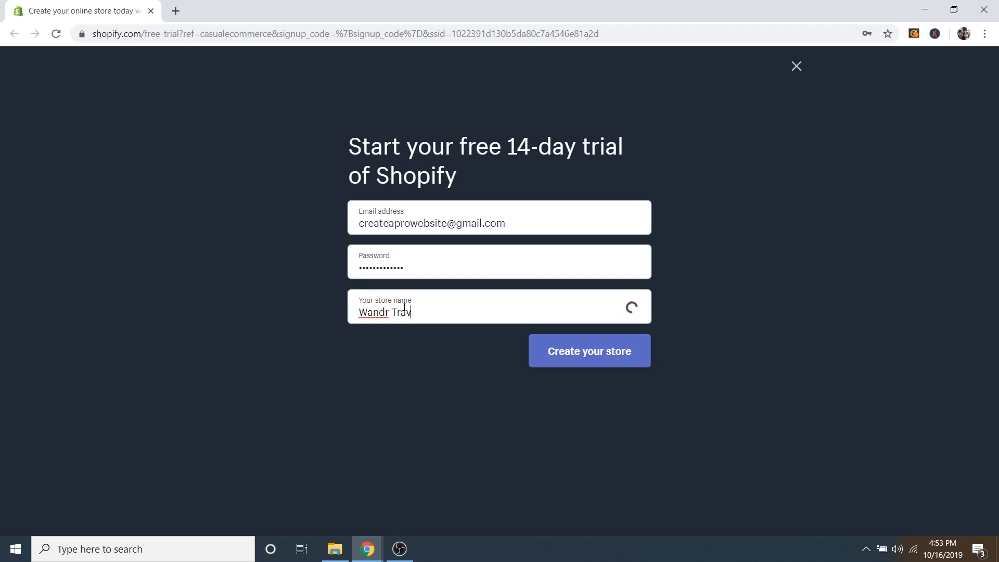
{"action": "type", "text": "el Apparel"}
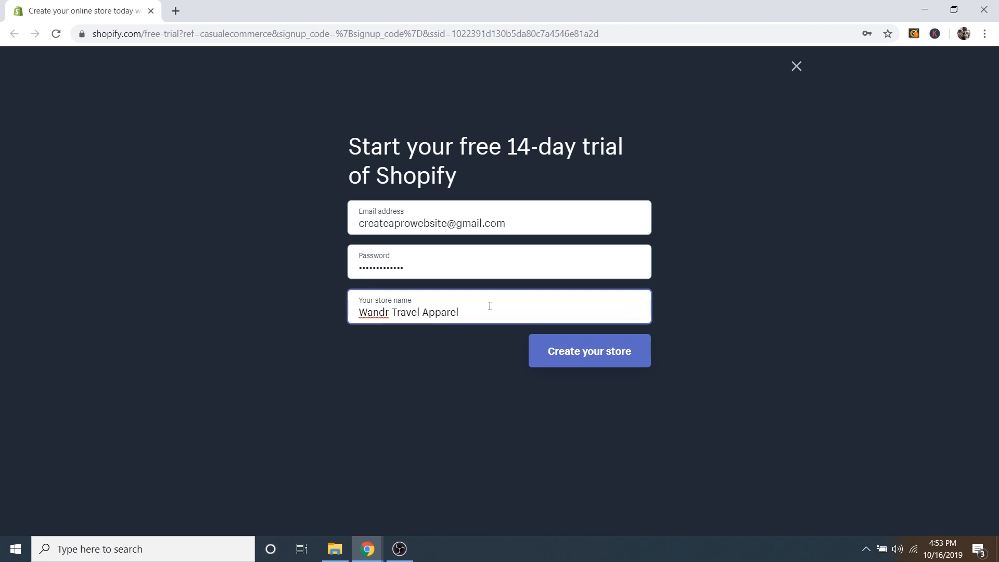
{"action": "left_click", "coordinate": [591, 358]}
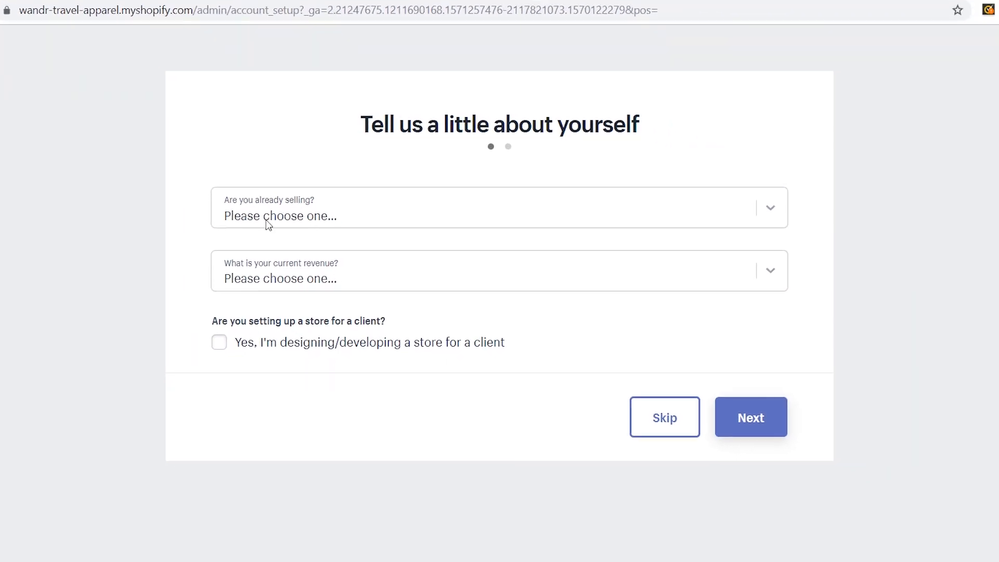
Set selling status to 'I'm just playing around' and revenue to $0 USD, then continue.
{"action": "left_click", "coordinate": [299, 217]}
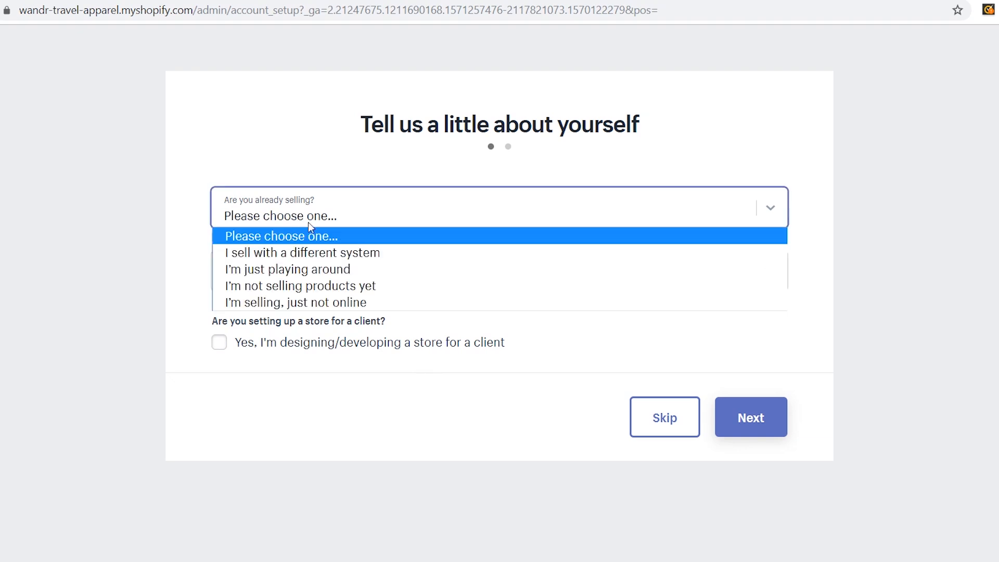
{"action": "left_click", "coordinate": [322, 270]}
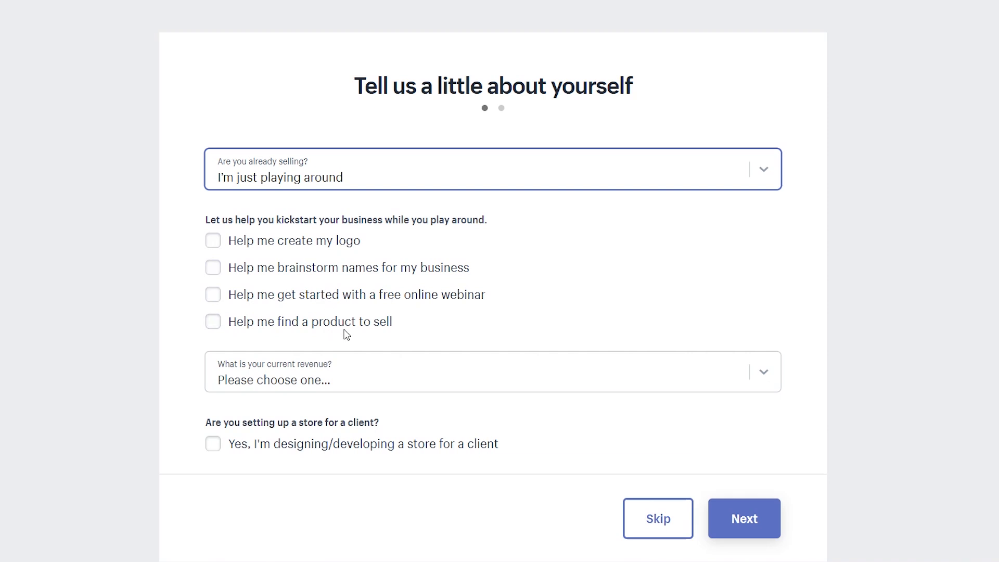
{"action": "left_click", "coordinate": [328, 379]}
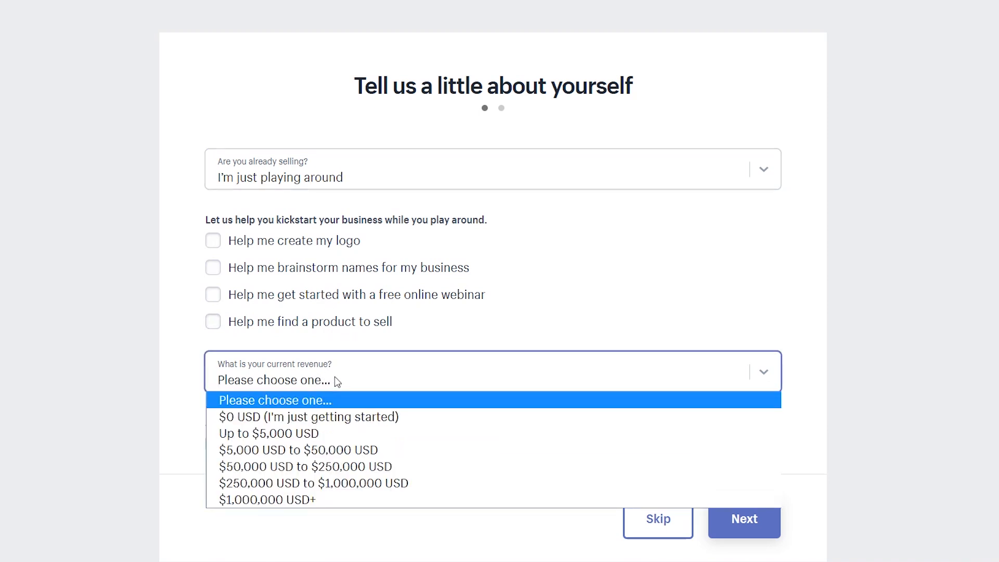
{"action": "left_click", "coordinate": [290, 418]}
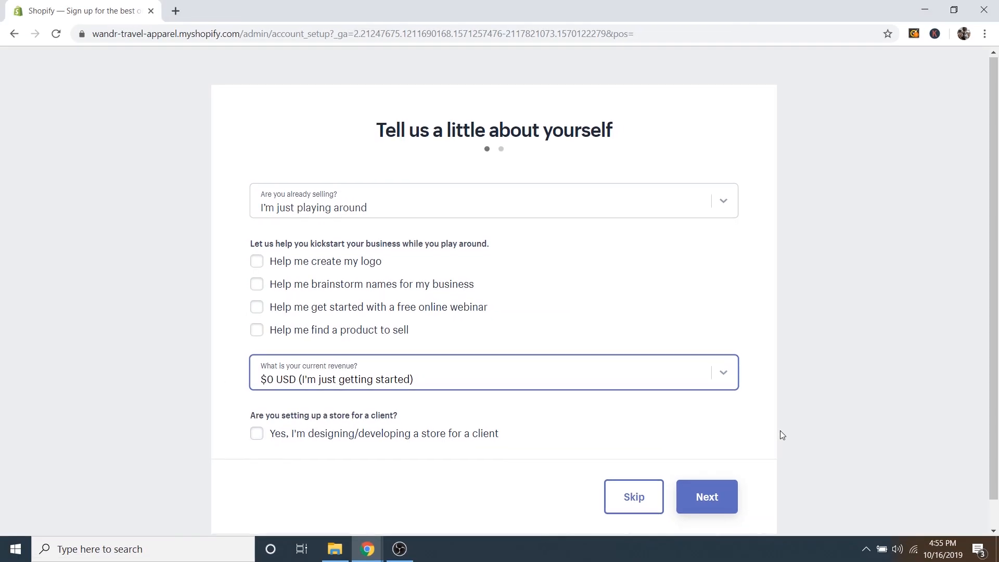
{"action": "left_click", "coordinate": [707, 468]}
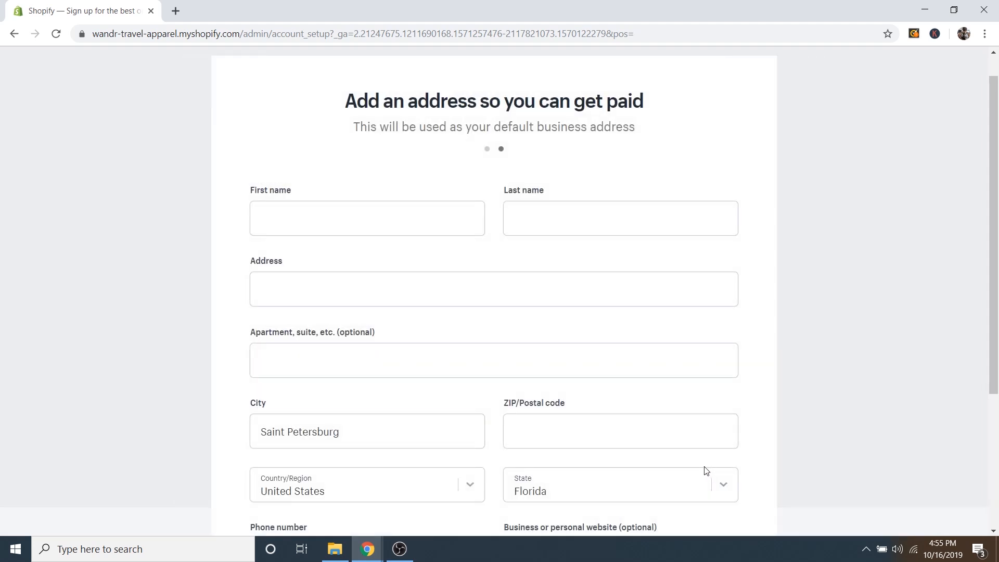
Enter the owner's first and last name.
{"action": "left_click", "coordinate": [325, 215]}
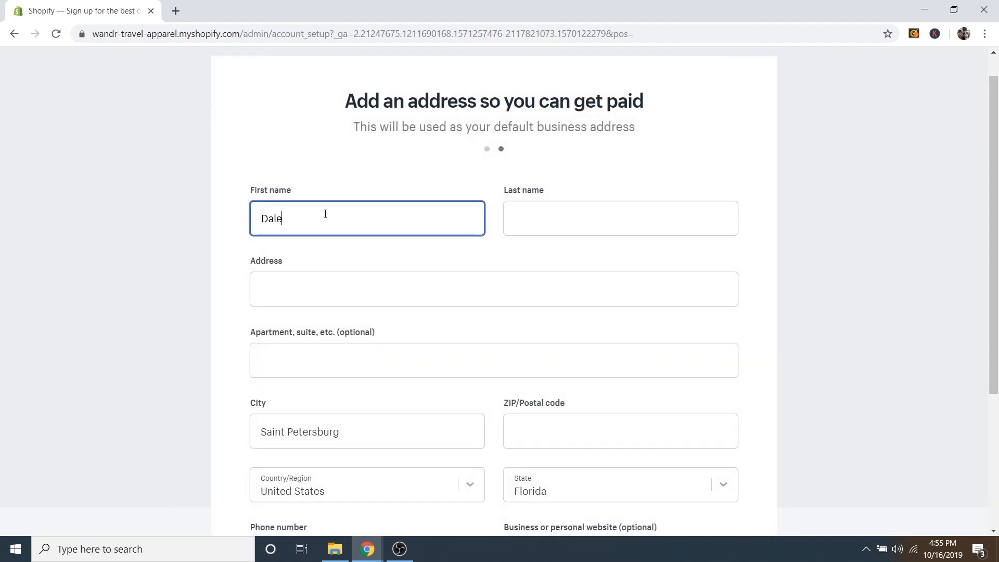
{"action": "key", "text": "Tab"}
Fill in the business street address, ZIP code and phone number, then enter the store.
{"action": "left_click", "coordinate": [360, 291]}
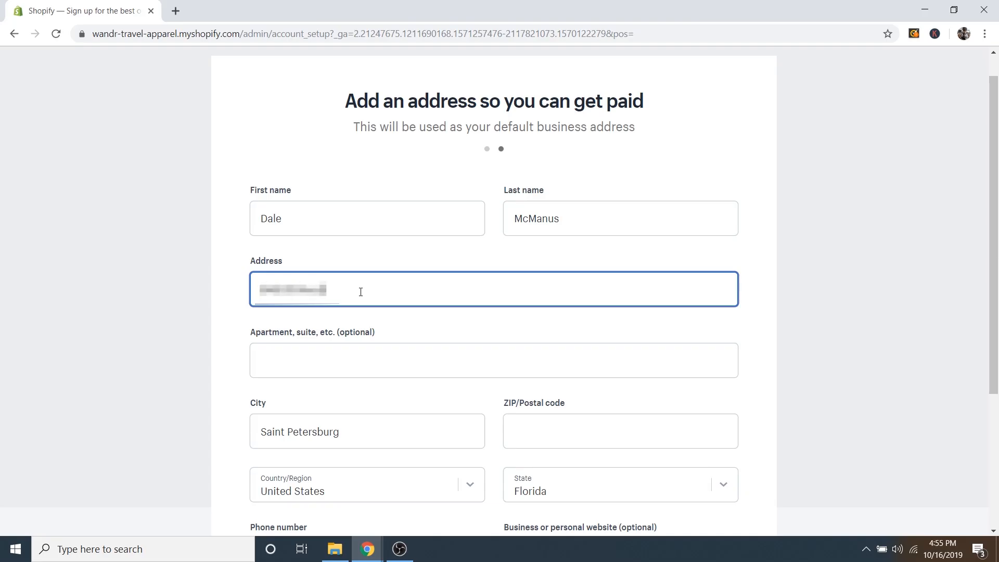
{"action": "left_click", "coordinate": [548, 432]}
{"action": "type", "text": "33701"}
{"action": "scroll", "coordinate": [825, 415], "scroll_direction": "down", "scroll_amount": 4}
{"action": "left_click", "coordinate": [349, 350]}
{"action": "type", "text": "******"}
{"action": "left_click", "coordinate": [556, 376]}
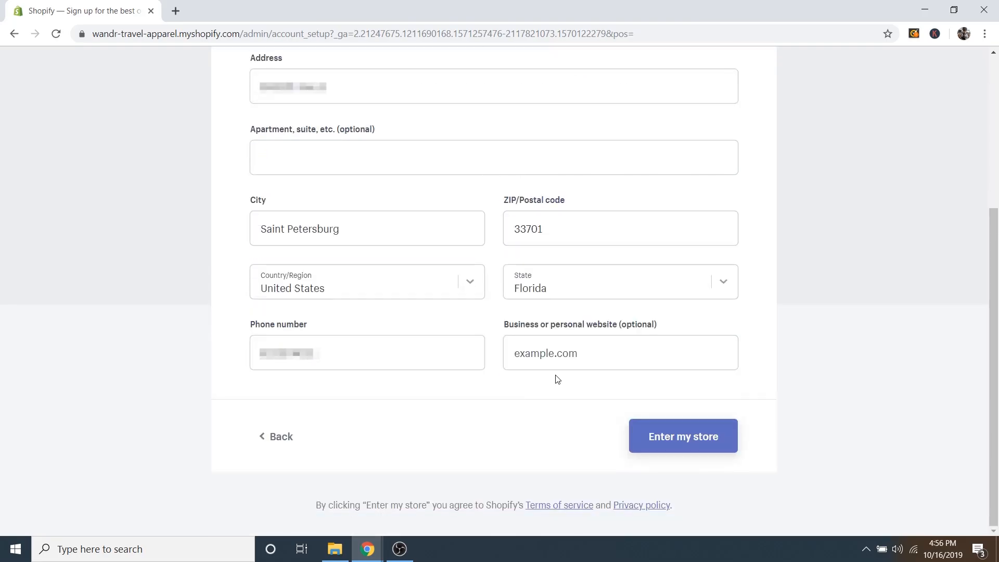
{"action": "left_click", "coordinate": [680, 446]}
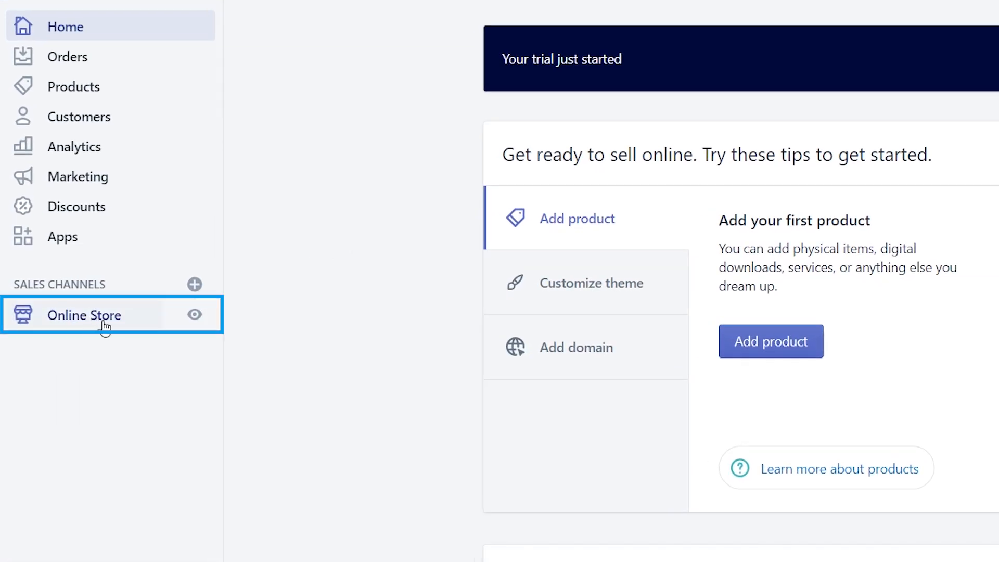
Go to the Online Store Themes page, where Debut is the current theme.
{"action": "left_click", "coordinate": [111, 323]}
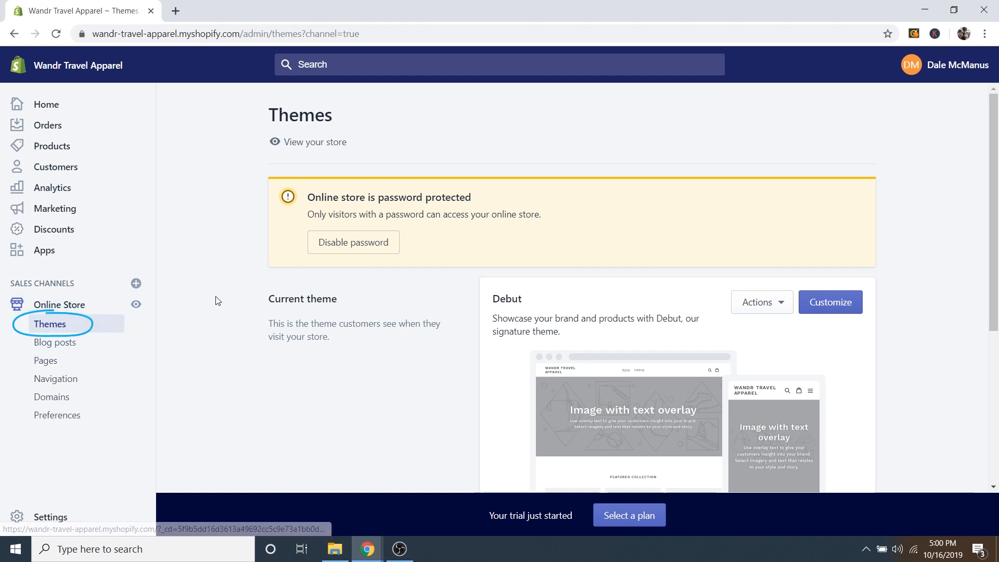
{"action": "scroll", "coordinate": [236, 317], "scroll_direction": "down", "scroll_amount": 1}
{"action": "scroll", "coordinate": [236, 319], "scroll_direction": "down", "scroll_amount": 3}
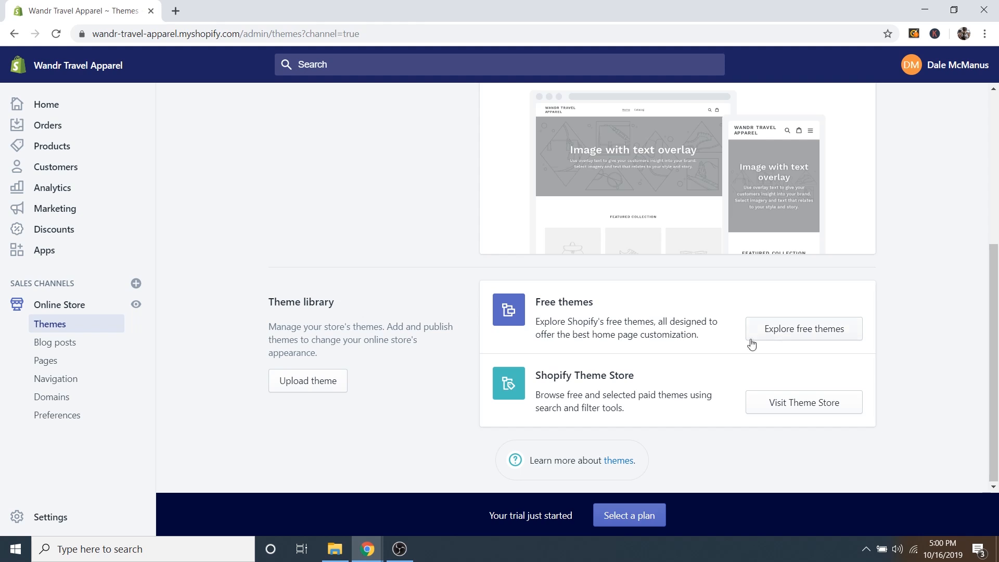
Browse the free themes gallery, then close it.
{"action": "left_click", "coordinate": [796, 332]}
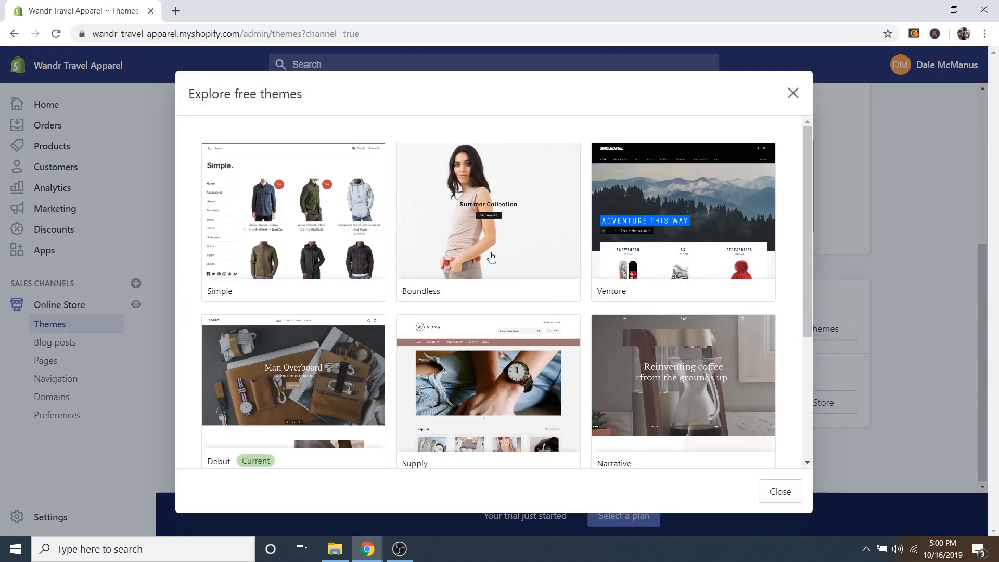
{"action": "scroll", "coordinate": [581, 336], "scroll_direction": "down", "scroll_amount": 3}
{"action": "scroll", "coordinate": [582, 339], "scroll_direction": "down", "scroll_amount": 1}
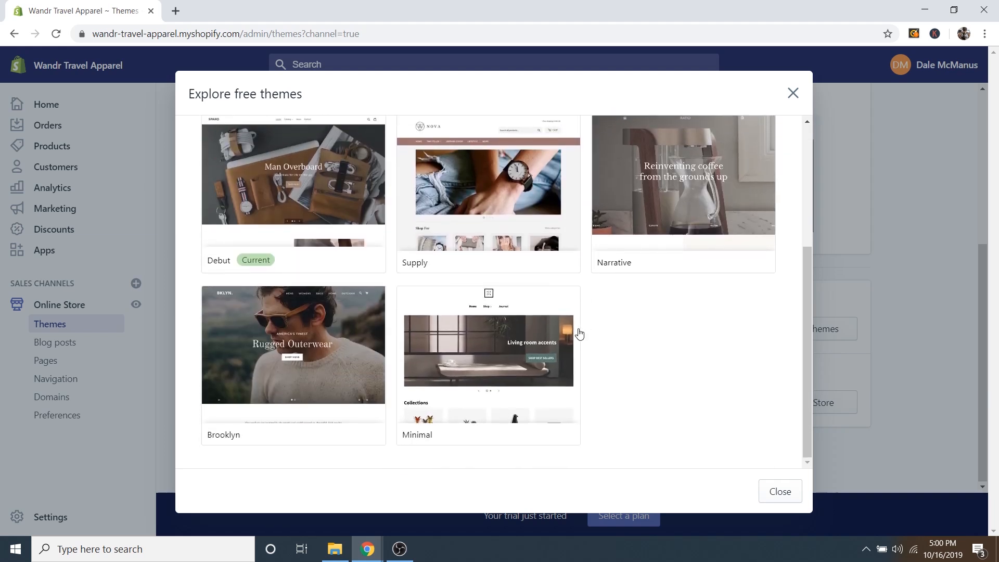
{"action": "scroll", "coordinate": [457, 320], "scroll_direction": "up", "scroll_amount": 4}
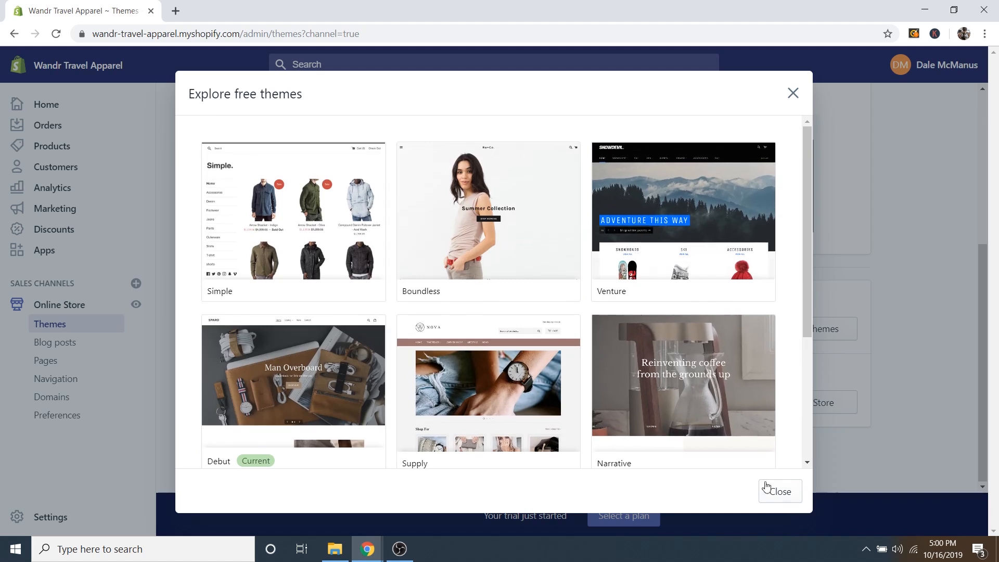
{"action": "left_click", "coordinate": [781, 495]}
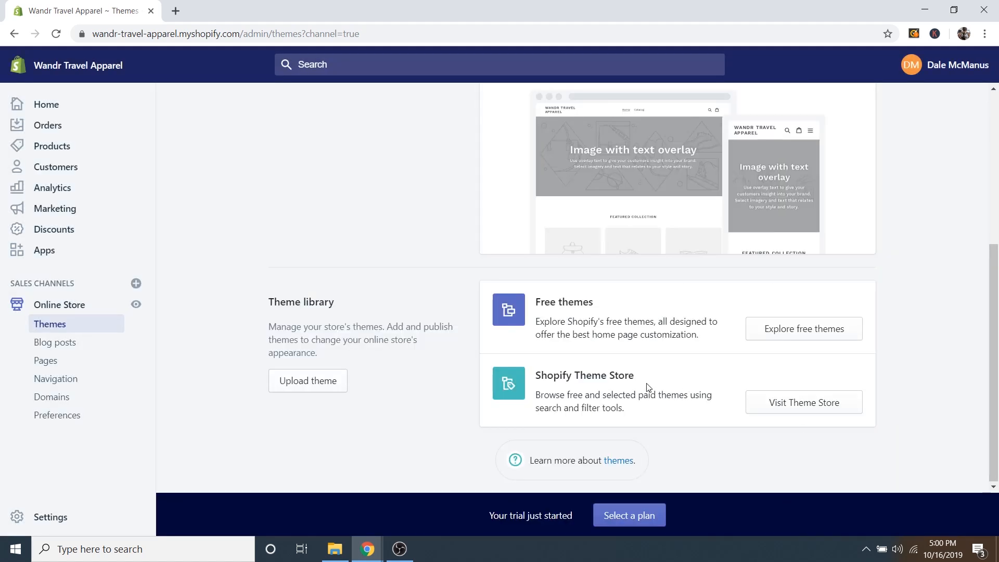
{"action": "scroll", "coordinate": [457, 379], "scroll_direction": "up", "scroll_amount": 5}
{"action": "scroll", "coordinate": [529, 344], "scroll_direction": "down", "scroll_amount": 3}
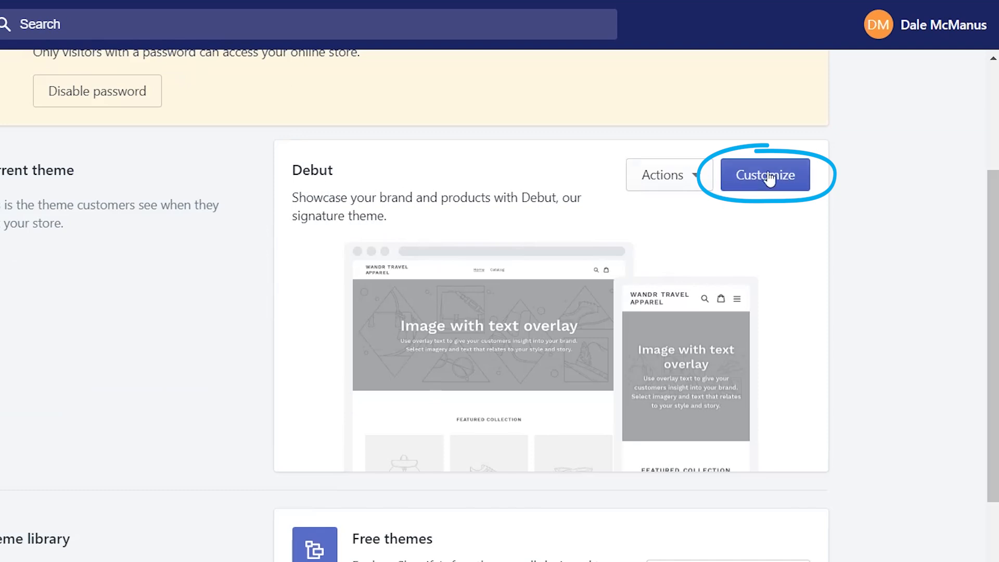
Customize the Debut theme and bring up the Header section's logo settings.
{"action": "left_click", "coordinate": [765, 175]}
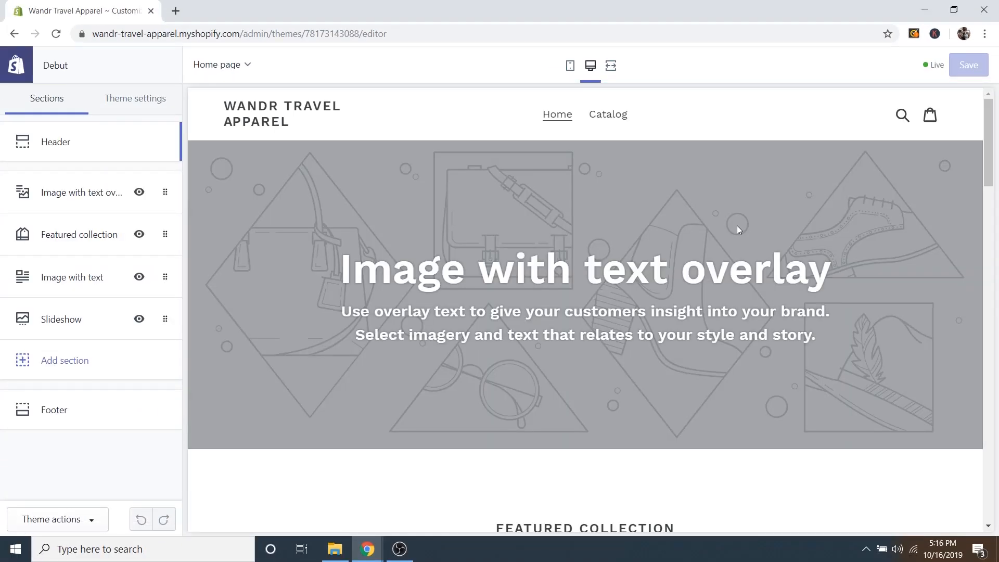
{"action": "scroll", "coordinate": [736, 226], "scroll_direction": "down", "scroll_amount": 2}
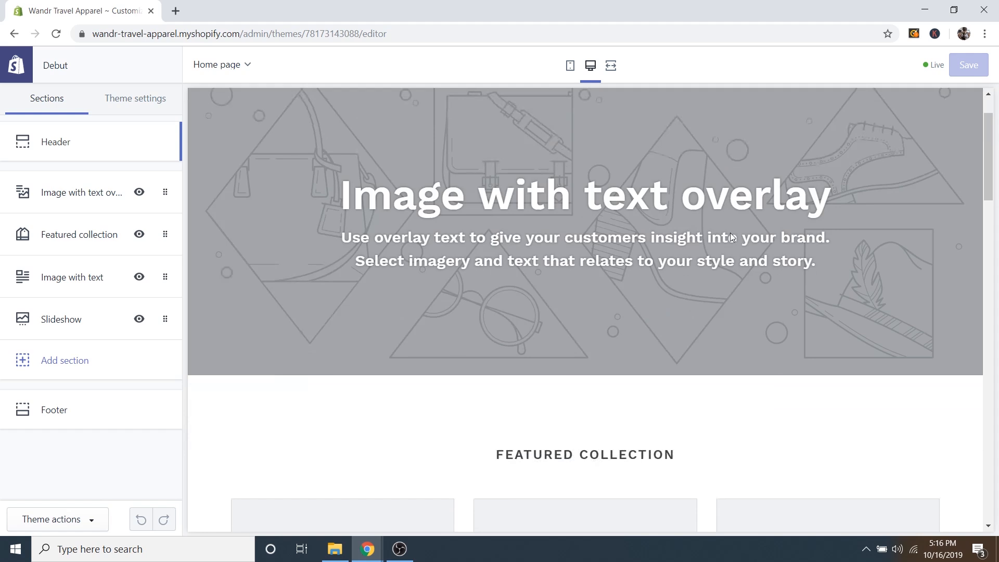
{"action": "scroll", "coordinate": [732, 236], "scroll_direction": "down", "scroll_amount": 10}
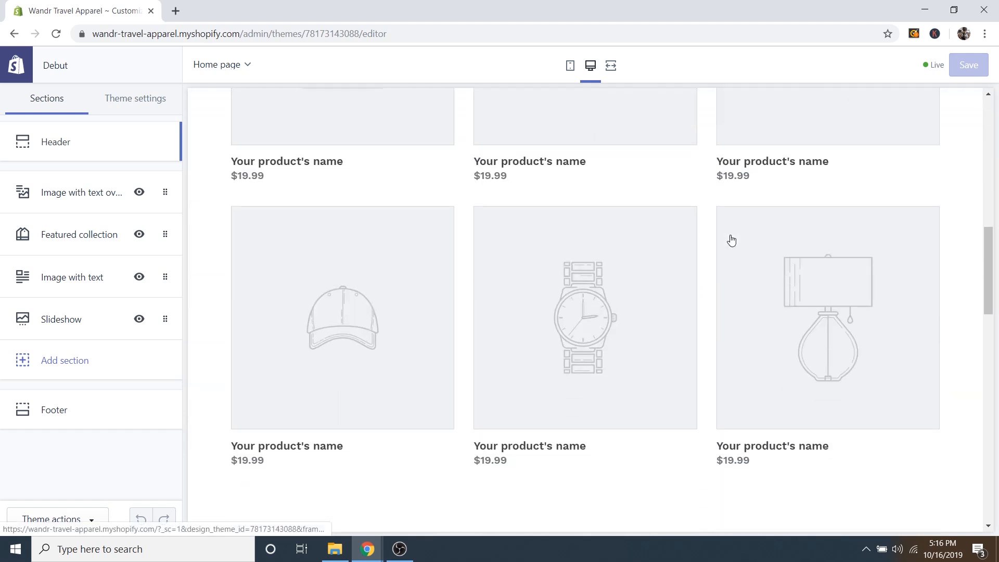
{"action": "scroll", "coordinate": [730, 240], "scroll_direction": "down", "scroll_amount": 10}
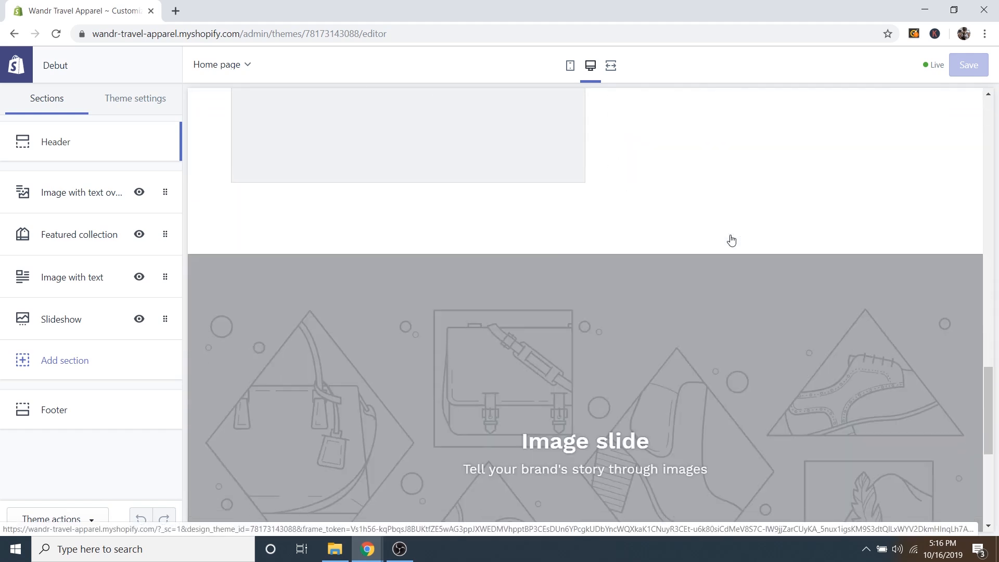
{"action": "scroll", "coordinate": [731, 237], "scroll_direction": "down", "scroll_amount": 3}
{"action": "scroll", "coordinate": [749, 250], "scroll_direction": "up", "scroll_amount": 12}
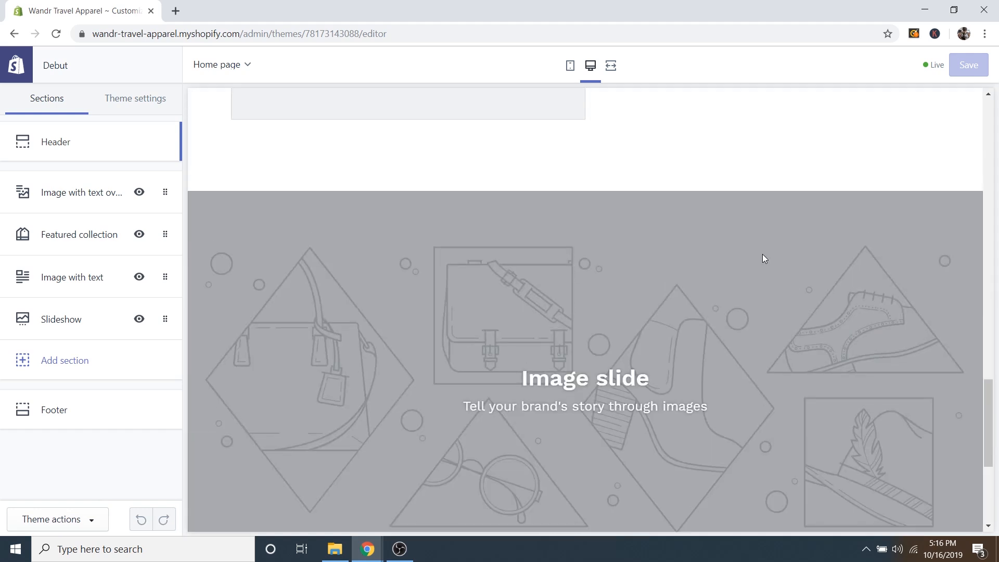
{"action": "scroll", "coordinate": [754, 255], "scroll_direction": "up", "scroll_amount": 10}
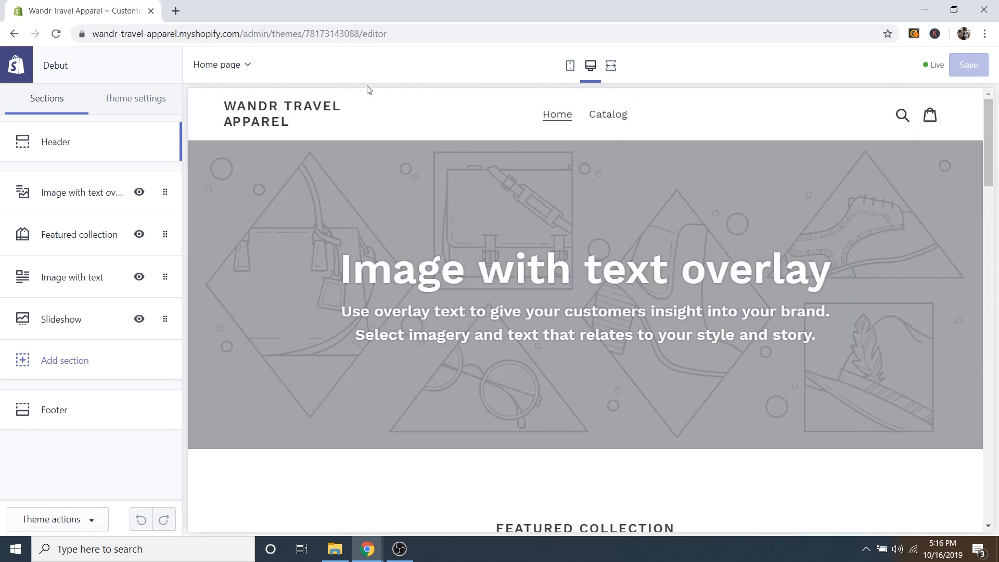
{"action": "left_click", "coordinate": [82, 146]}
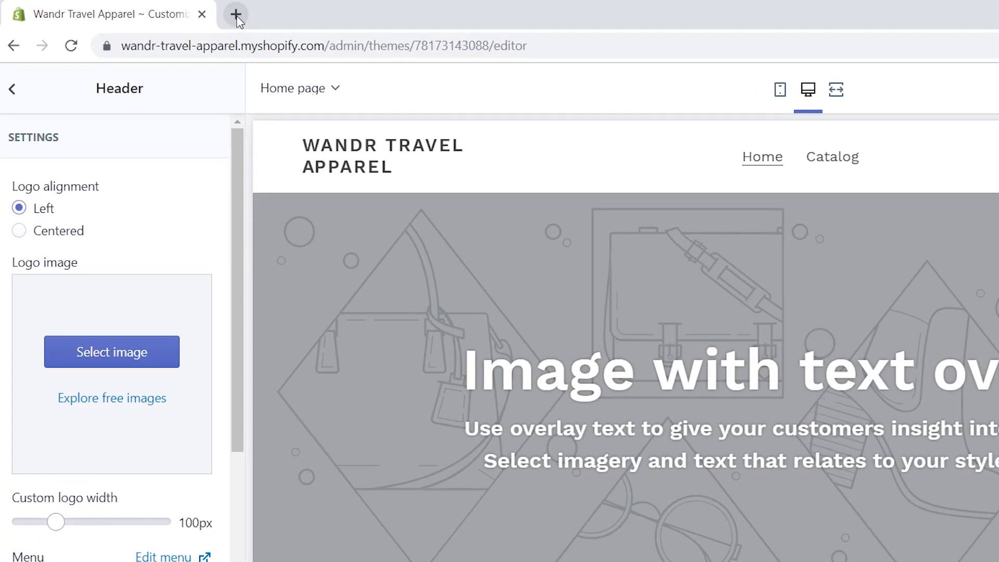
Load logomakr.com in a new browser tab and dismiss the intro video and Find Logos tutorial.
{"action": "left_click", "coordinate": [176, 11]}
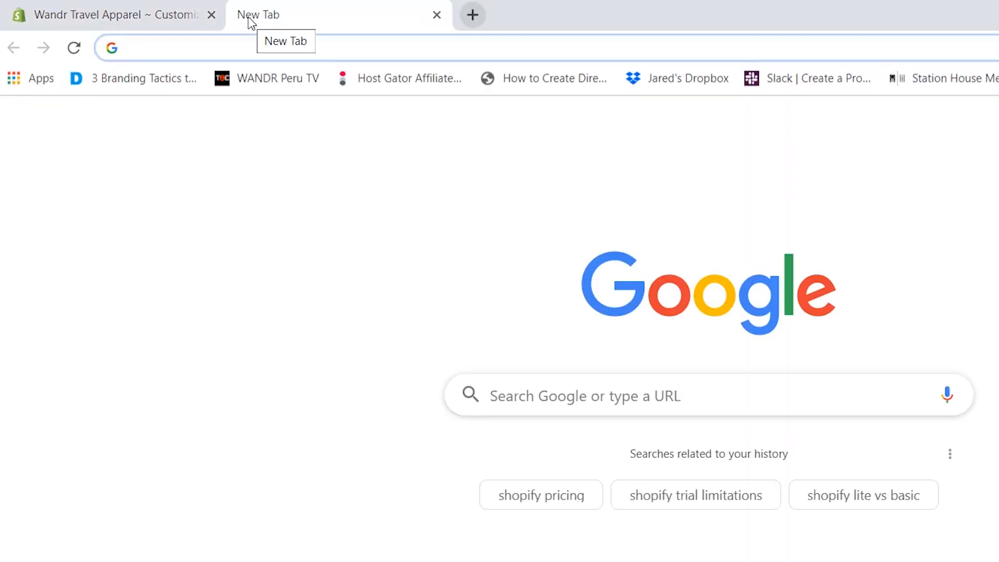
{"action": "type", "text": "logomak"}
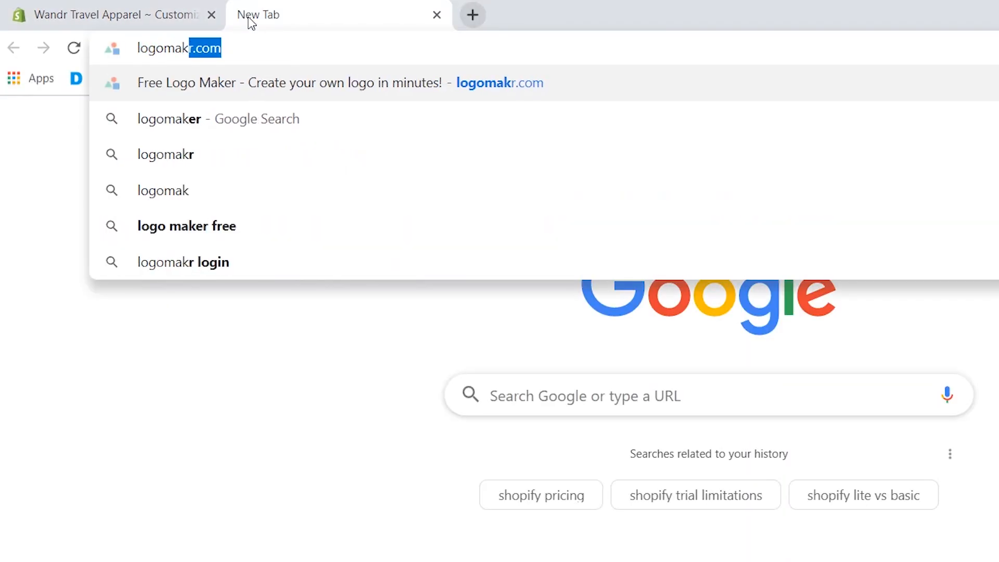
{"action": "type", "text": "r.com"}
{"action": "key", "text": "Return"}
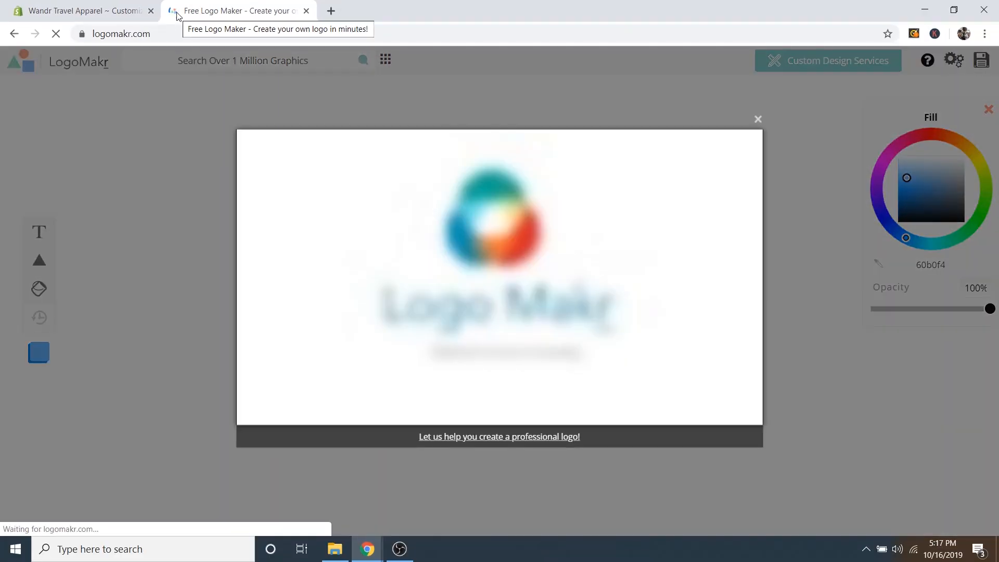
{"action": "left_click", "coordinate": [758, 119]}
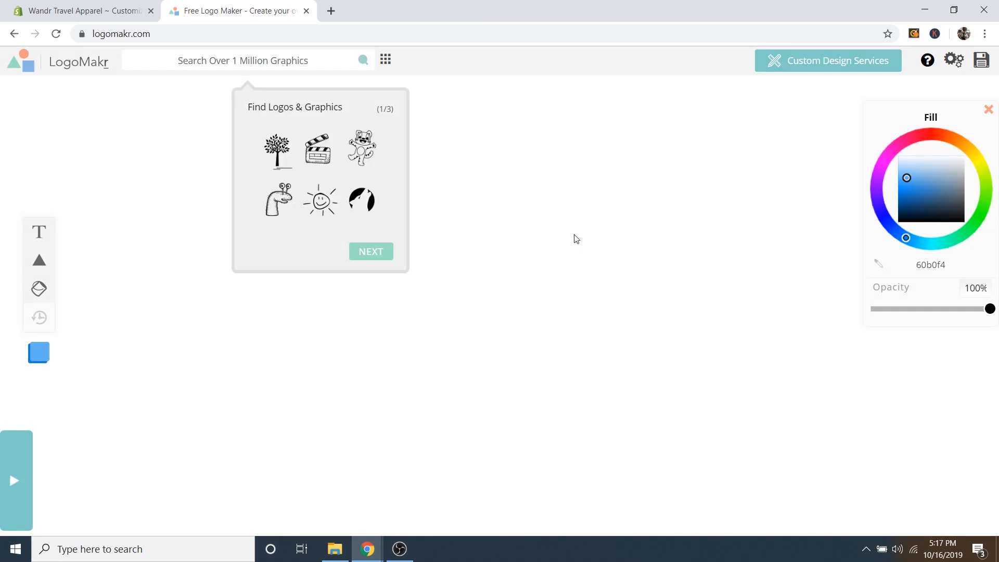
{"action": "left_click", "coordinate": [528, 285]}
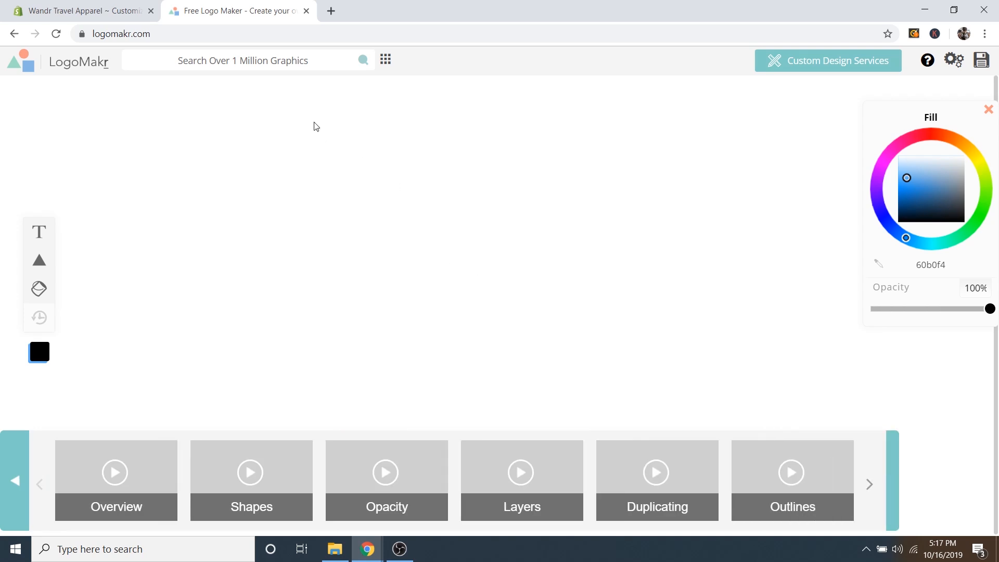
Search LogoMakr's graphics library for 'compass' and browse the results.
{"action": "left_click", "coordinate": [261, 57]}
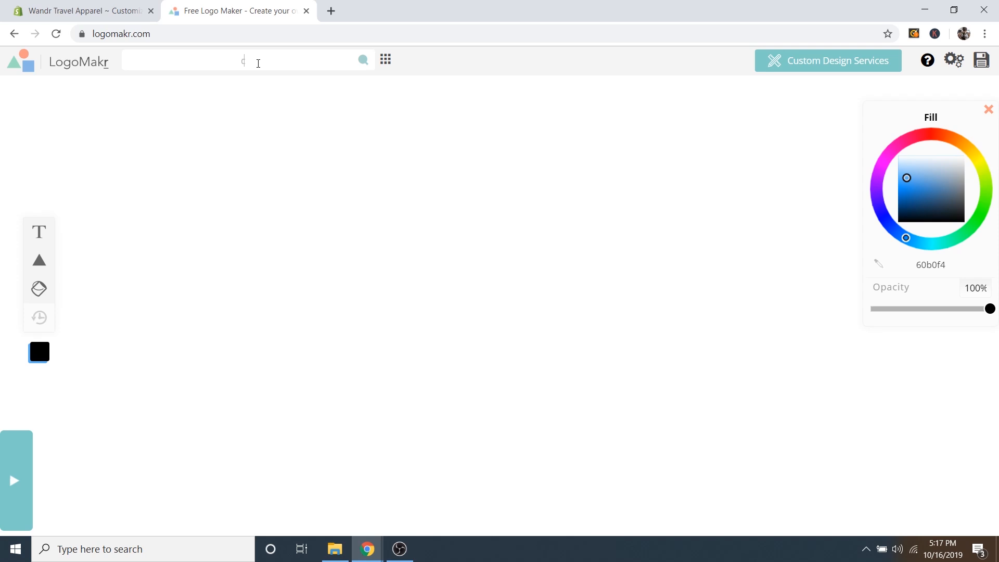
{"action": "type", "text": "compass"}
{"action": "key", "text": "Return"}
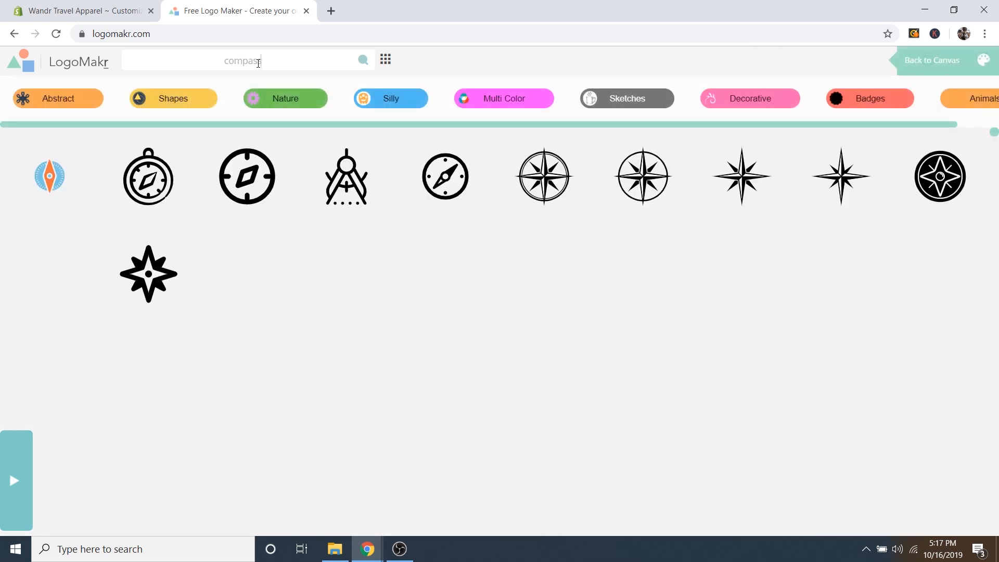
{"action": "scroll", "coordinate": [603, 244], "scroll_direction": "down", "scroll_amount": 6}
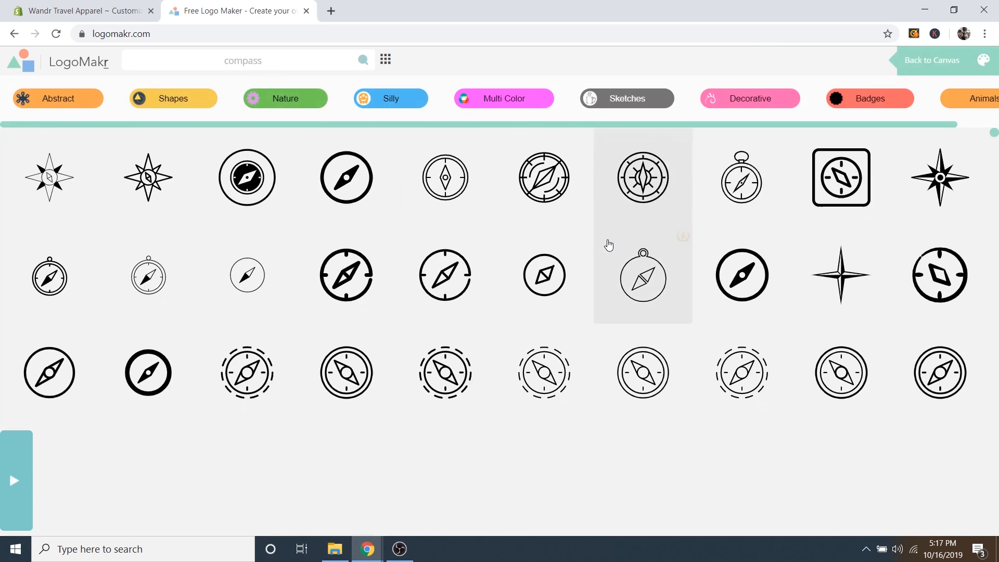
{"action": "scroll", "coordinate": [608, 244], "scroll_direction": "down", "scroll_amount": 10}
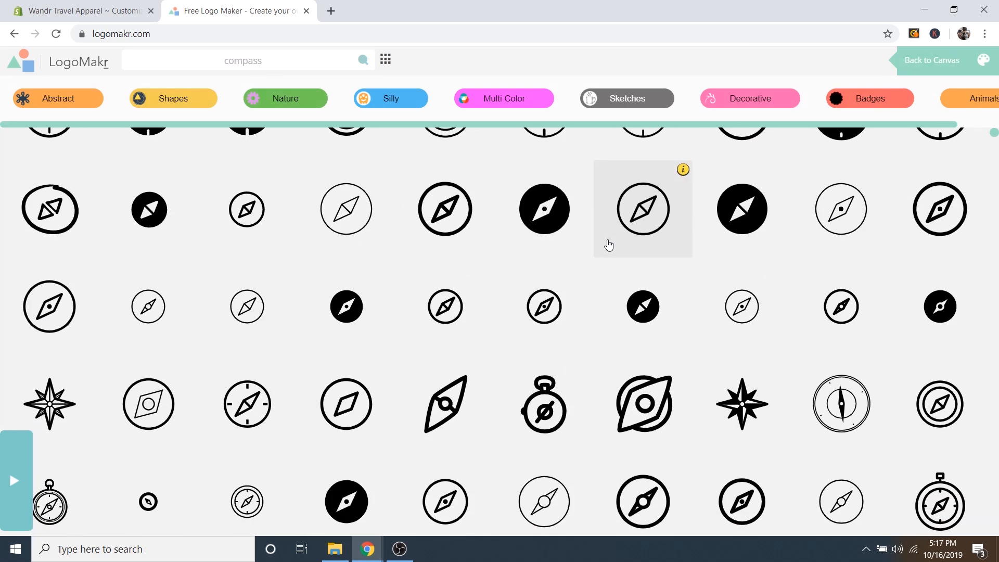
{"action": "scroll", "coordinate": [424, 302], "scroll_direction": "down", "scroll_amount": 10}
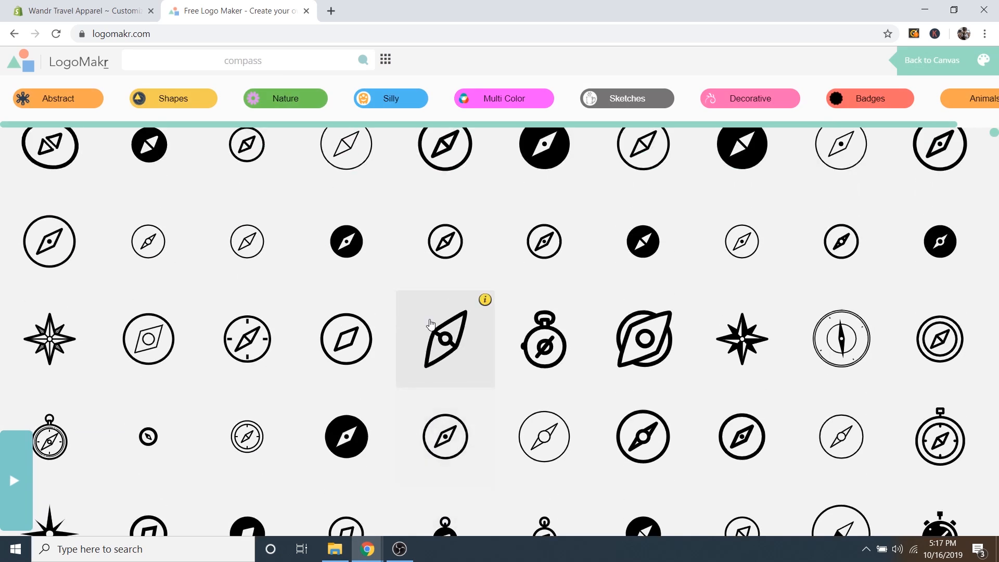
{"action": "scroll", "coordinate": [432, 312], "scroll_direction": "up", "scroll_amount": 3}
{"action": "scroll", "coordinate": [442, 308], "scroll_direction": "up", "scroll_amount": 1}
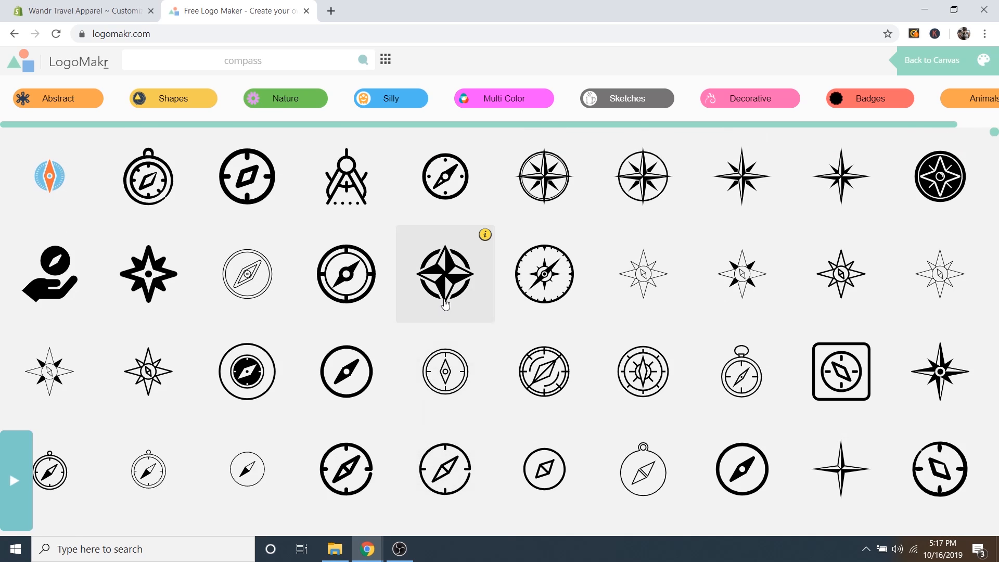
{"action": "scroll", "coordinate": [430, 308], "scroll_direction": "down", "scroll_amount": 15}
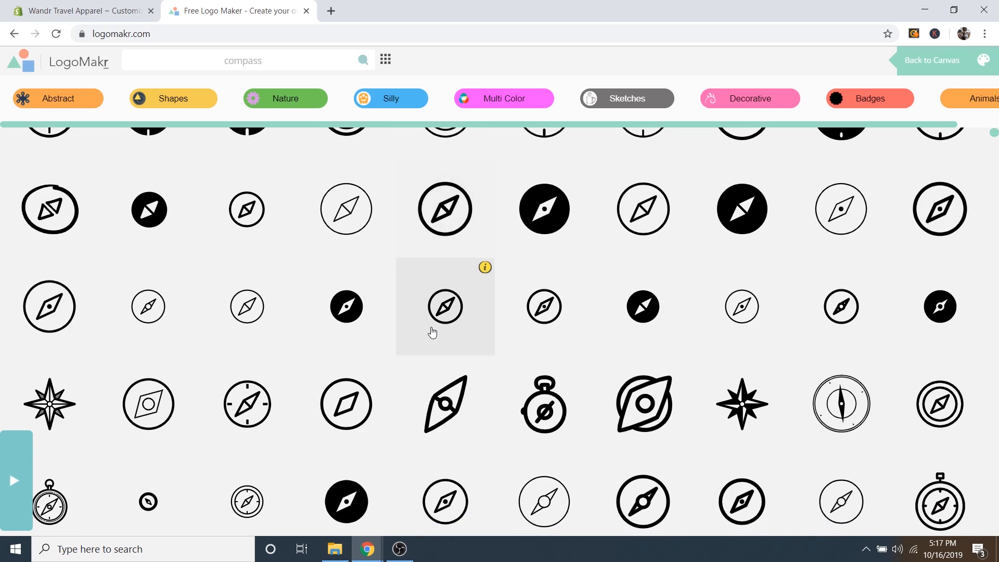
{"action": "scroll", "coordinate": [432, 332], "scroll_direction": "up", "scroll_amount": 1}
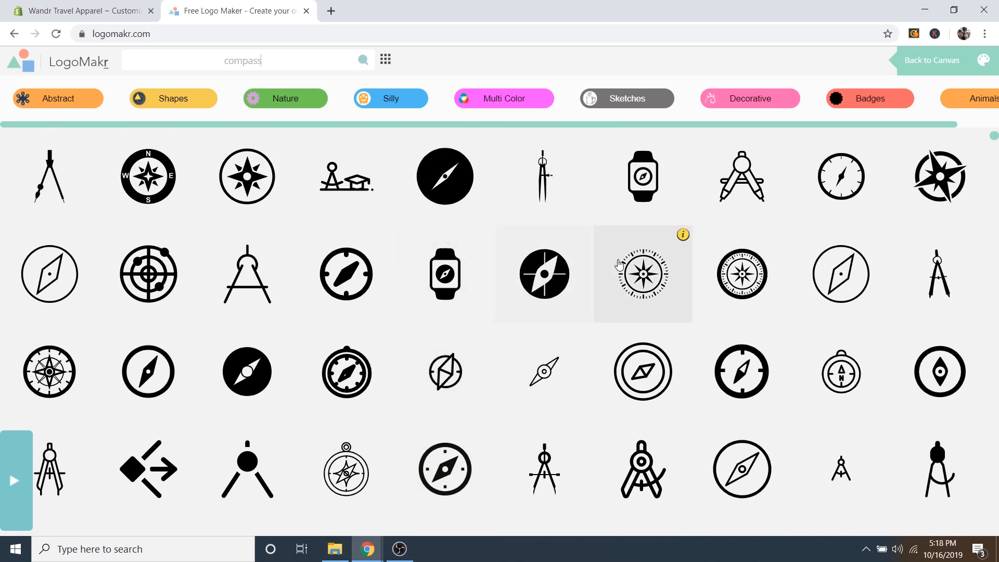
Add a compass-rose icon to the canvas, centred and enlarged.
{"action": "left_click", "coordinate": [739, 276]}
{"action": "left_click_drag", "start_coordinate": [528, 279], "coordinate": [657, 76]}
{"action": "left_click", "coordinate": [599, 171]}
{"action": "left_click_drag", "start_coordinate": [600, 170], "coordinate": [599, 145]}
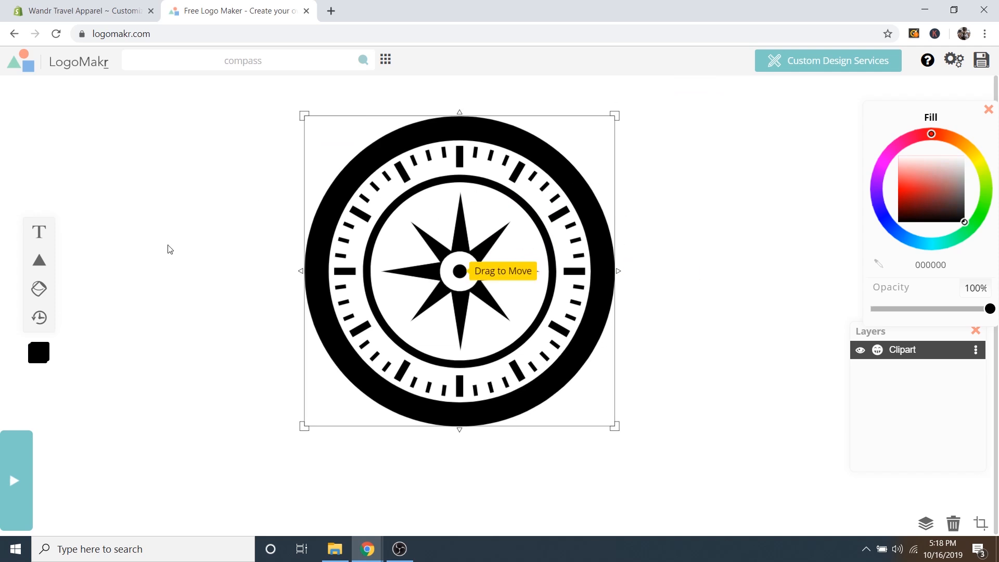
{"action": "left_click", "coordinate": [40, 232]}
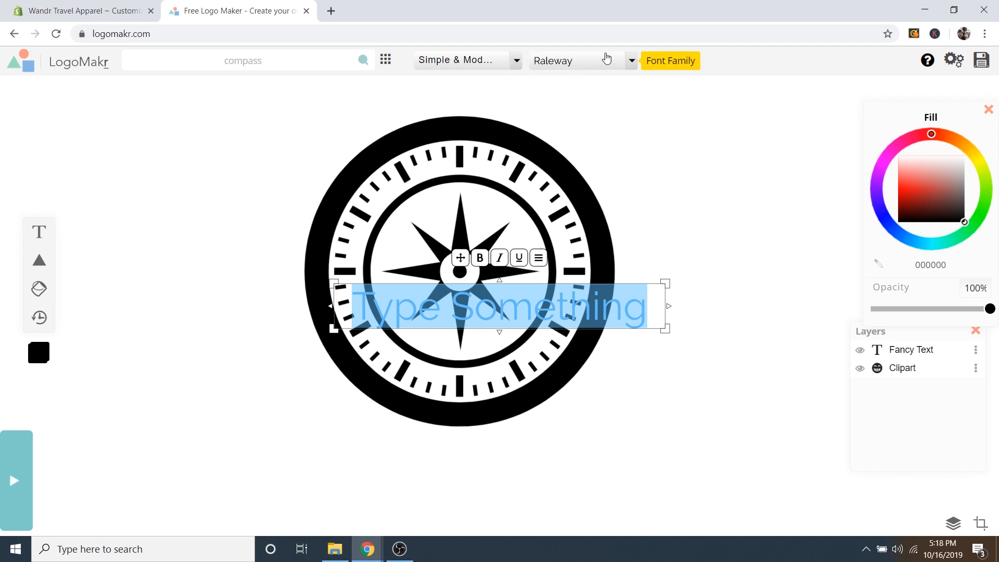
{"action": "left_click", "coordinate": [624, 63]}
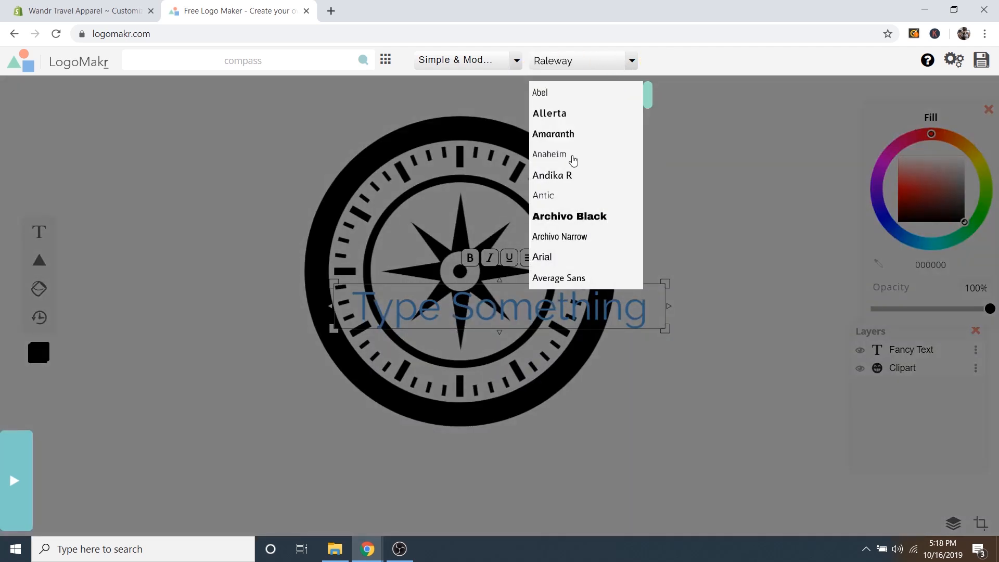
{"action": "scroll", "coordinate": [572, 161], "scroll_direction": "down", "scroll_amount": 4}
{"action": "left_click", "coordinate": [554, 165]}
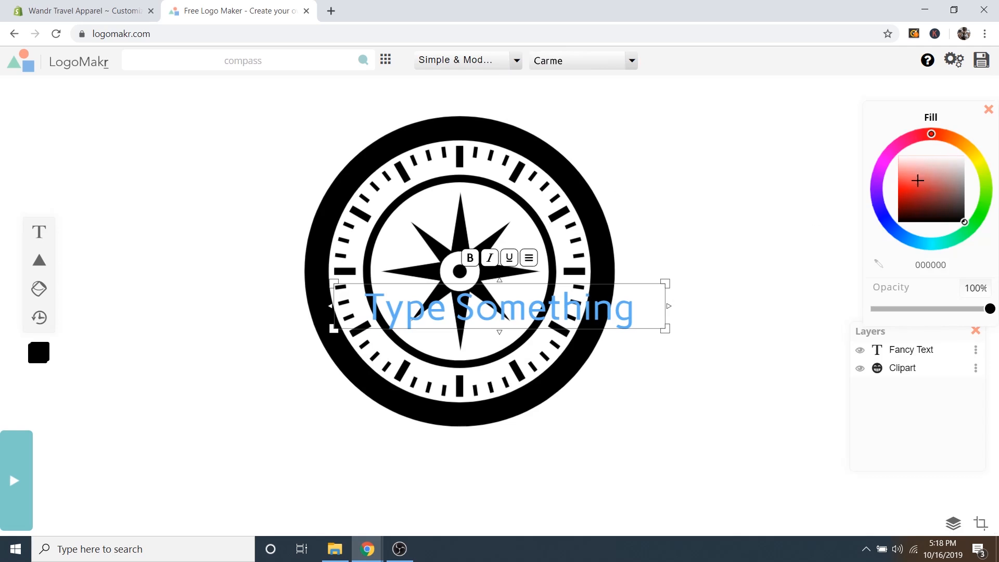
{"action": "mouse_move", "coordinate": [911, 141]}
{"action": "left_mouse_down"}
{"action": "mouse_move", "coordinate": [877, 167]}
{"action": "mouse_move", "coordinate": [983, 228]}
{"action": "mouse_move", "coordinate": [958, 142]}
{"action": "mouse_move", "coordinate": [909, 139]}
{"action": "mouse_move", "coordinate": [913, 203]}
{"action": "mouse_move", "coordinate": [918, 176]}
{"action": "mouse_move", "coordinate": [921, 184]}
{"action": "left_mouse_up"}
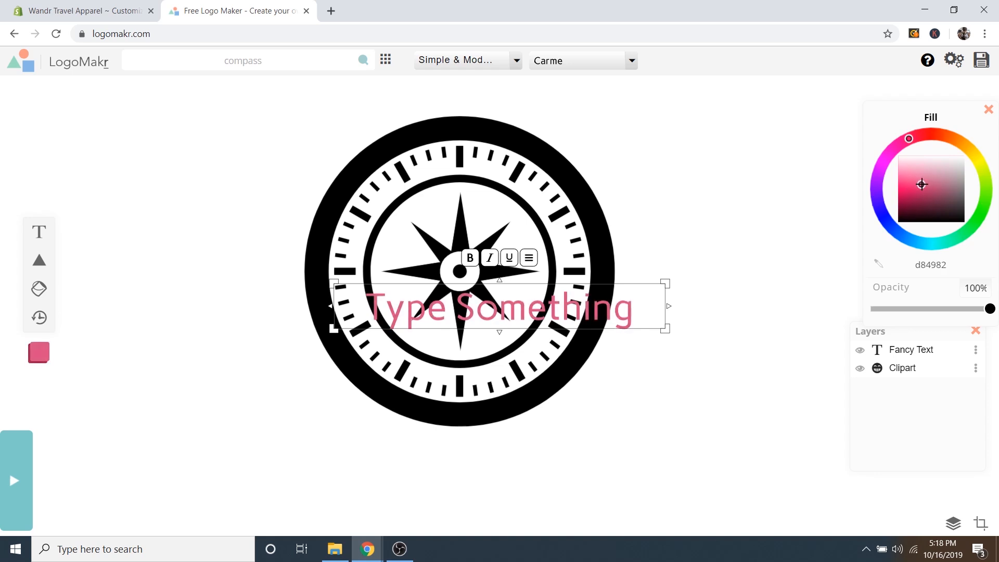
{"action": "left_click_drag", "start_coordinate": [607, 310], "coordinate": [683, 314]}
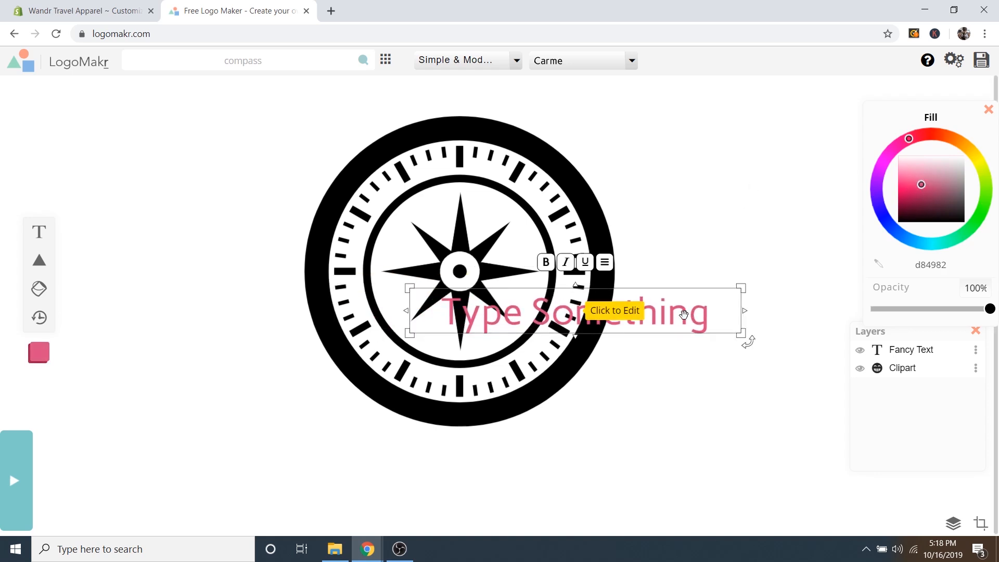
{"action": "key", "text": "Delete"}
{"action": "left_click", "coordinate": [617, 426]}
{"action": "left_click_drag", "start_coordinate": [508, 200], "coordinate": [503, 220]}
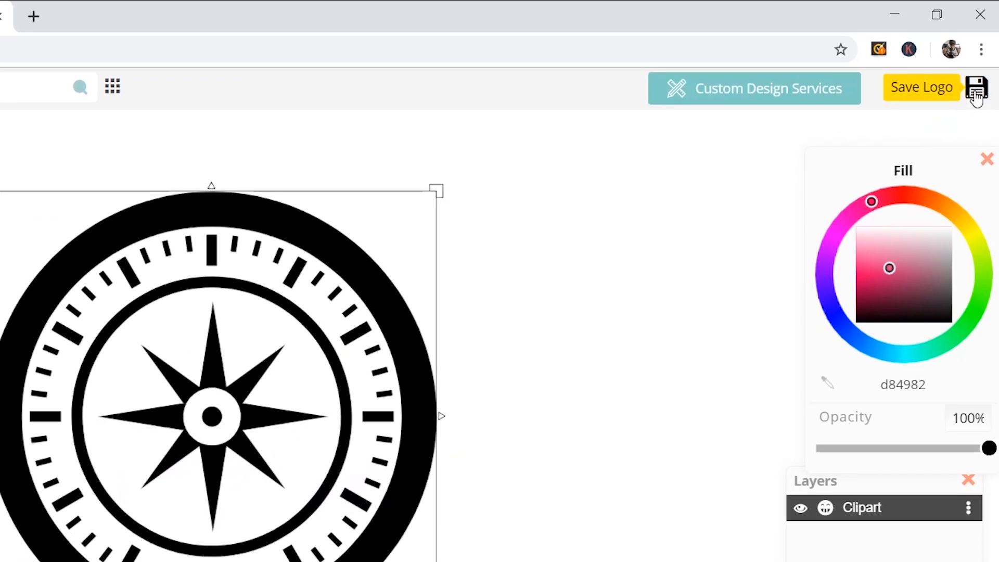
Download the black compass logo as a free low-resolution file.
{"action": "left_click", "coordinate": [976, 97]}
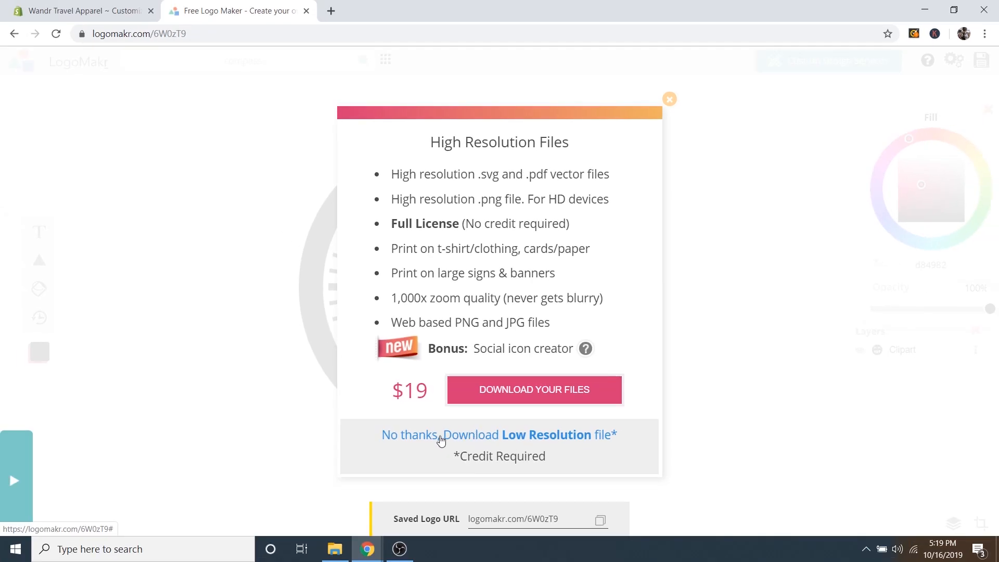
{"action": "left_click", "coordinate": [483, 436]}
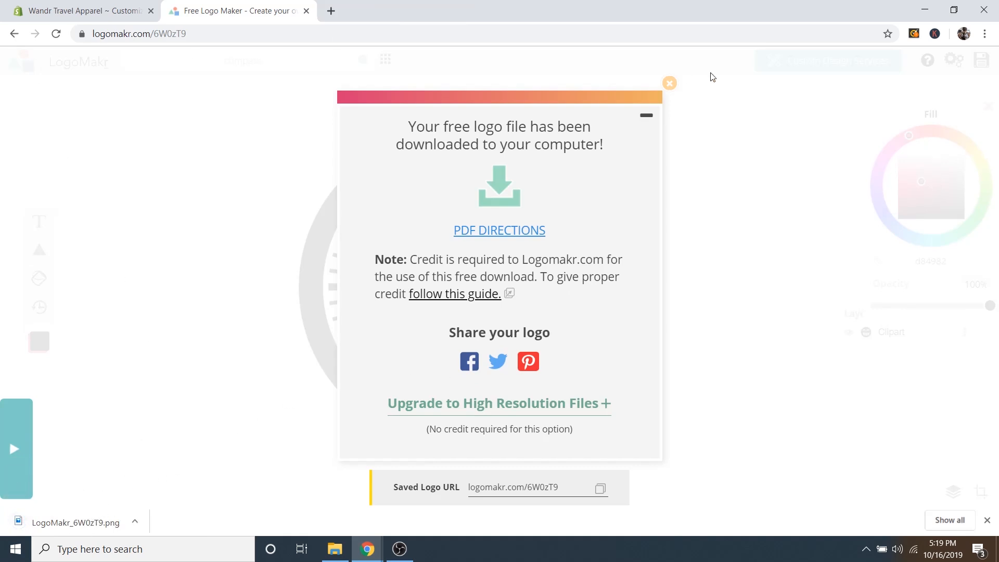
{"action": "left_click", "coordinate": [668, 84]}
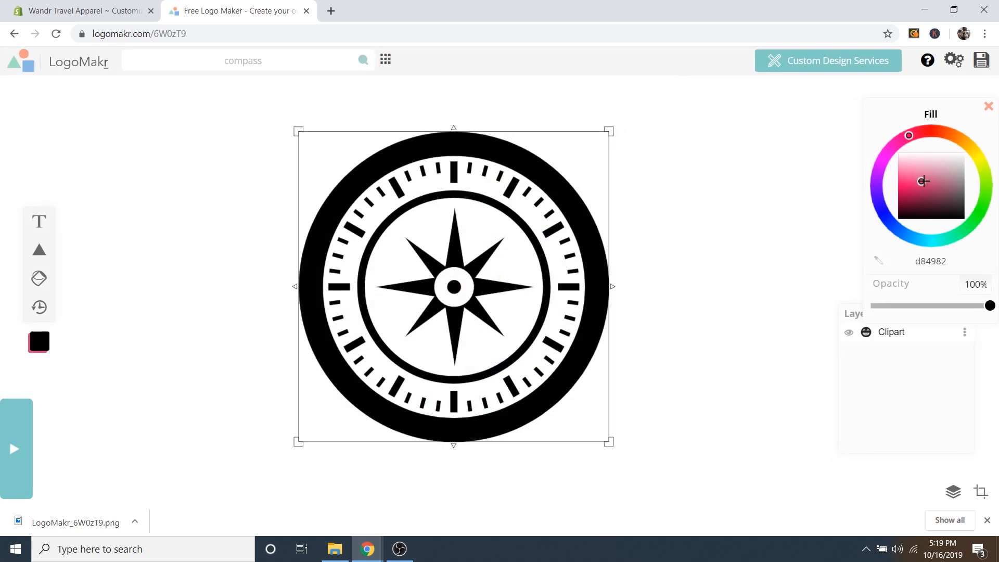
Recolour the compass white (ffffff), download that low-resolution version, and return to Shopify.
{"action": "left_click_drag", "start_coordinate": [923, 181], "coordinate": [965, 147]}
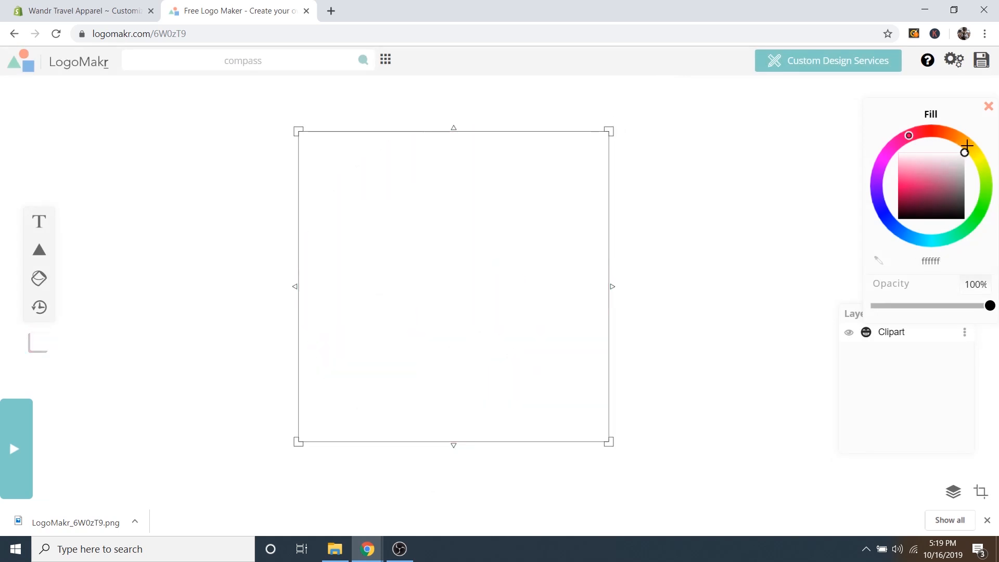
{"action": "left_click", "coordinate": [981, 67]}
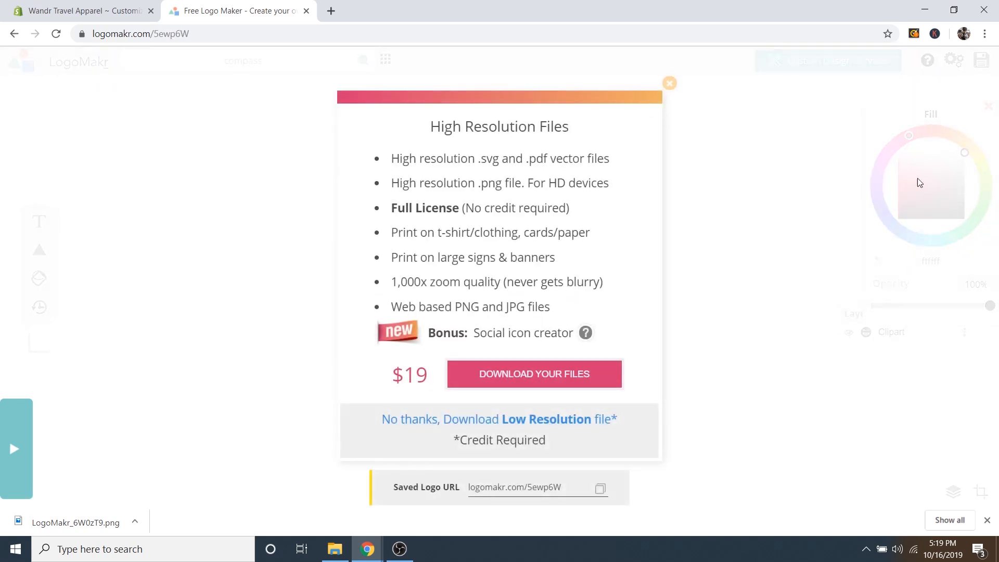
{"action": "left_click", "coordinate": [468, 421]}
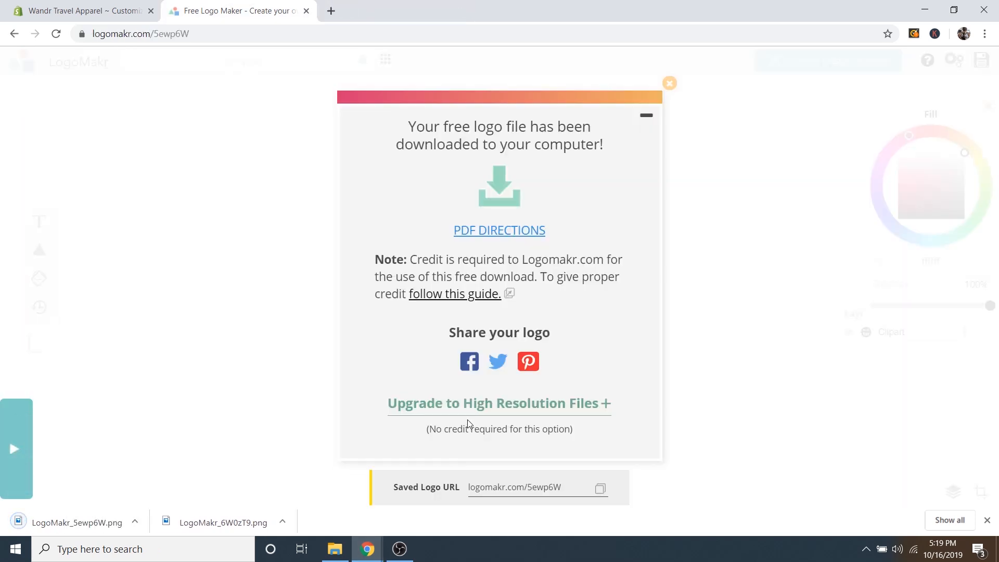
{"action": "left_click", "coordinate": [986, 521]}
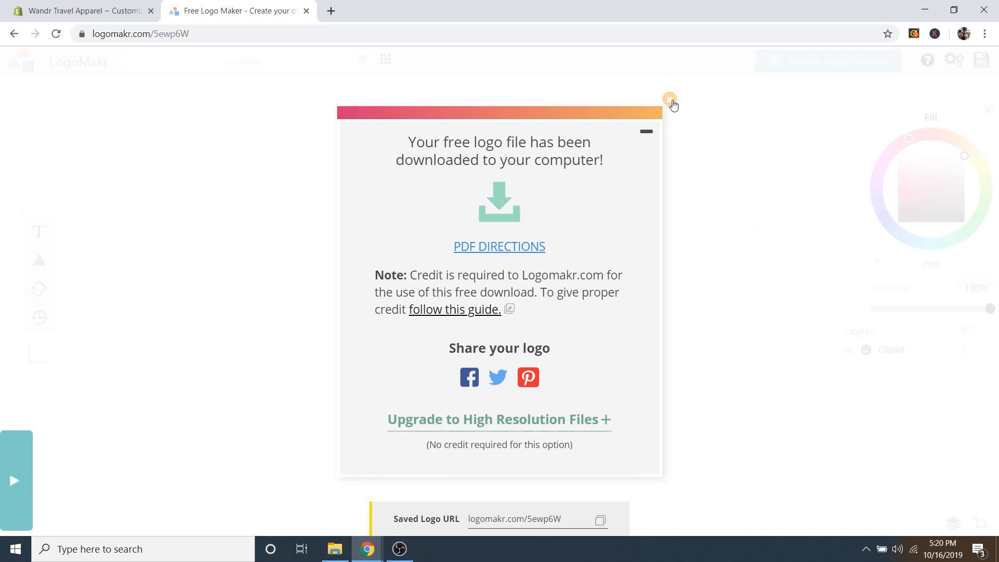
{"action": "left_click", "coordinate": [670, 100]}
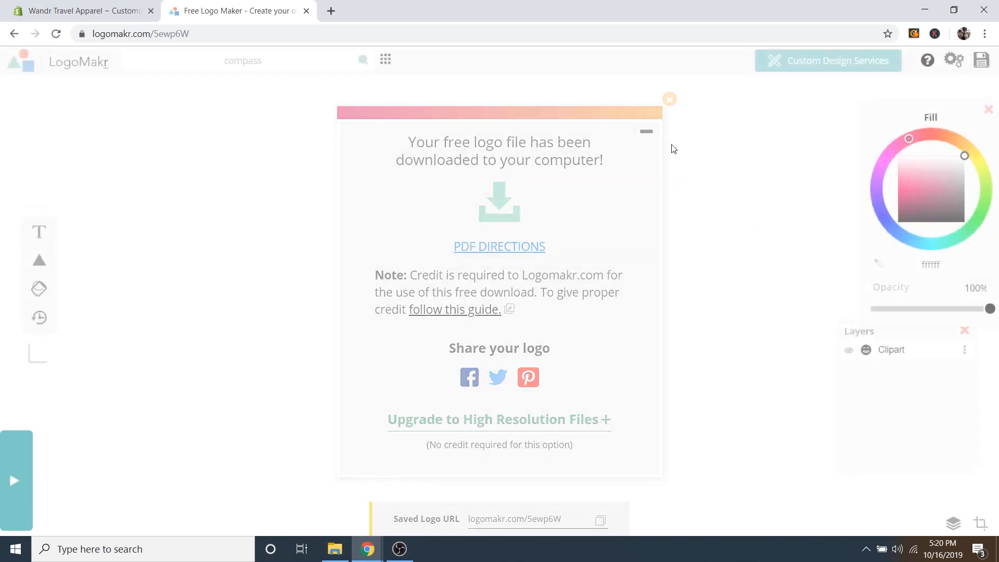
{"action": "left_click", "coordinate": [96, 16]}
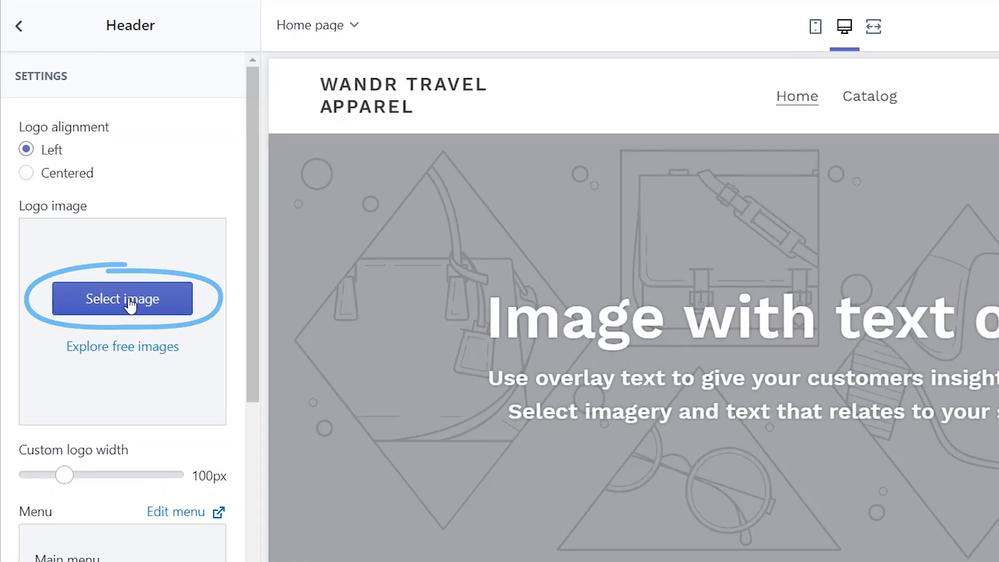
Start uploading a header logo image and browse to Desktop's Shopify Tutorial Images folder.
{"action": "left_click", "coordinate": [130, 303]}
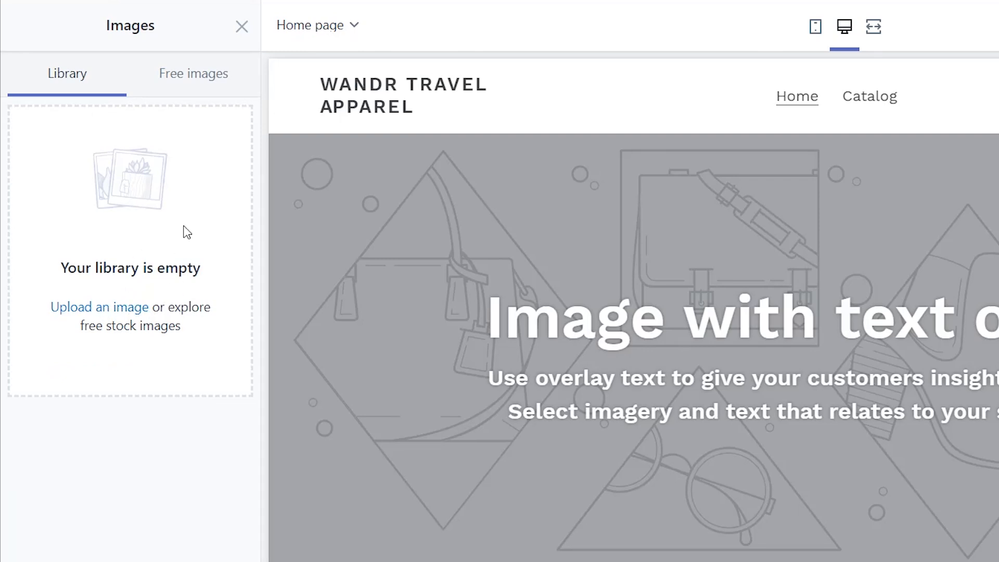
{"action": "left_click", "coordinate": [96, 308]}
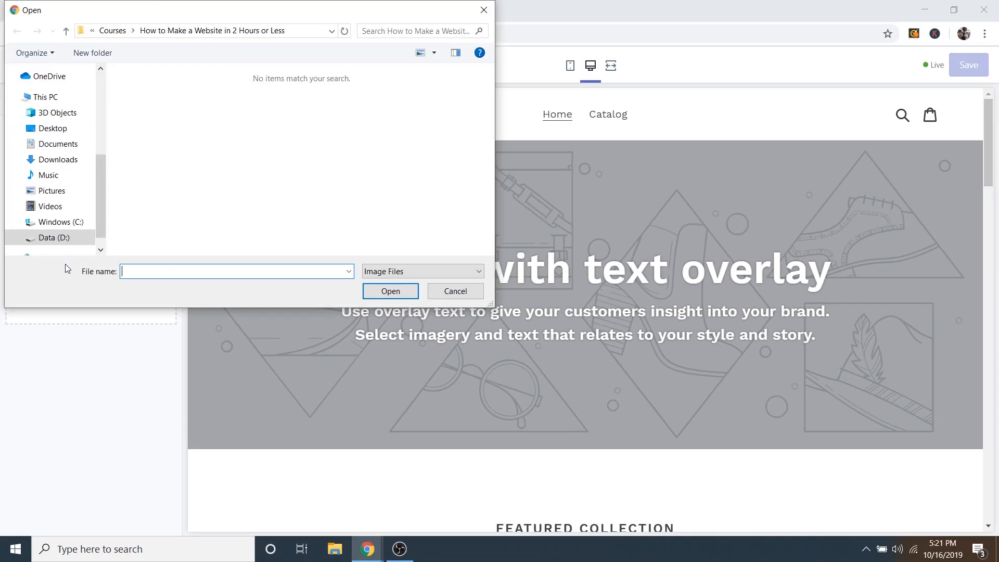
{"action": "left_click", "coordinate": [54, 129]}
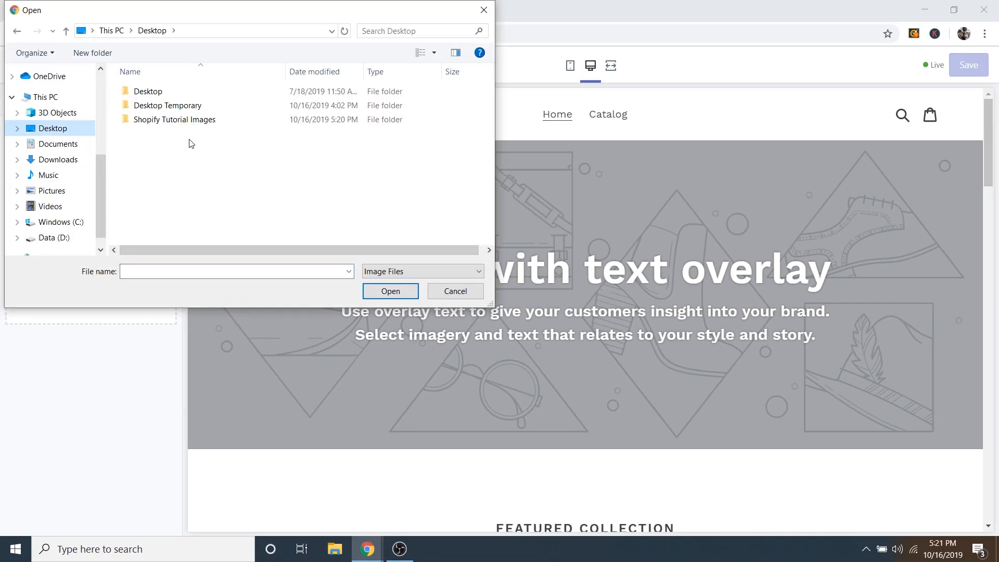
{"action": "double_click", "coordinate": [167, 121]}
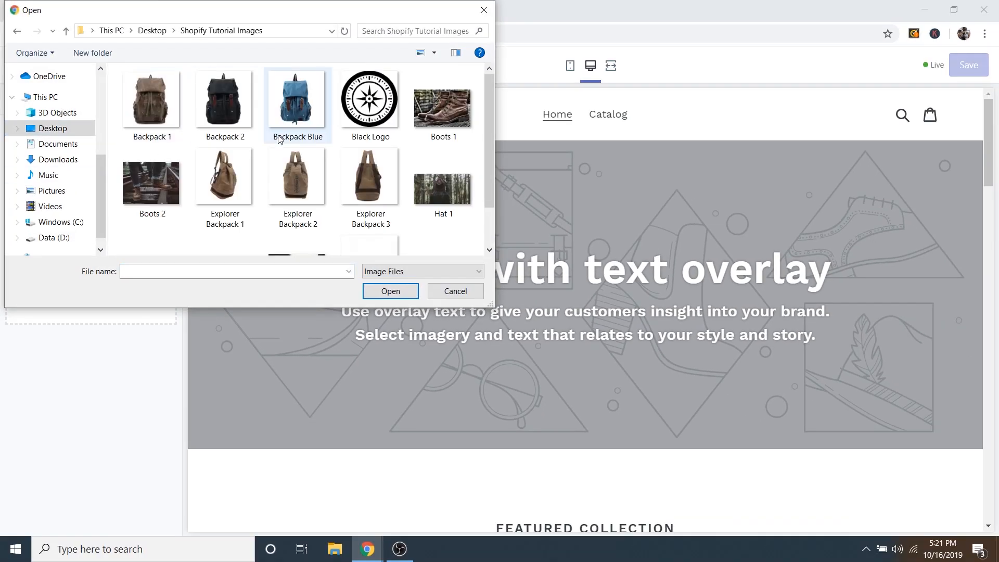
{"action": "scroll", "coordinate": [364, 135], "scroll_direction": "down", "scroll_amount": 2}
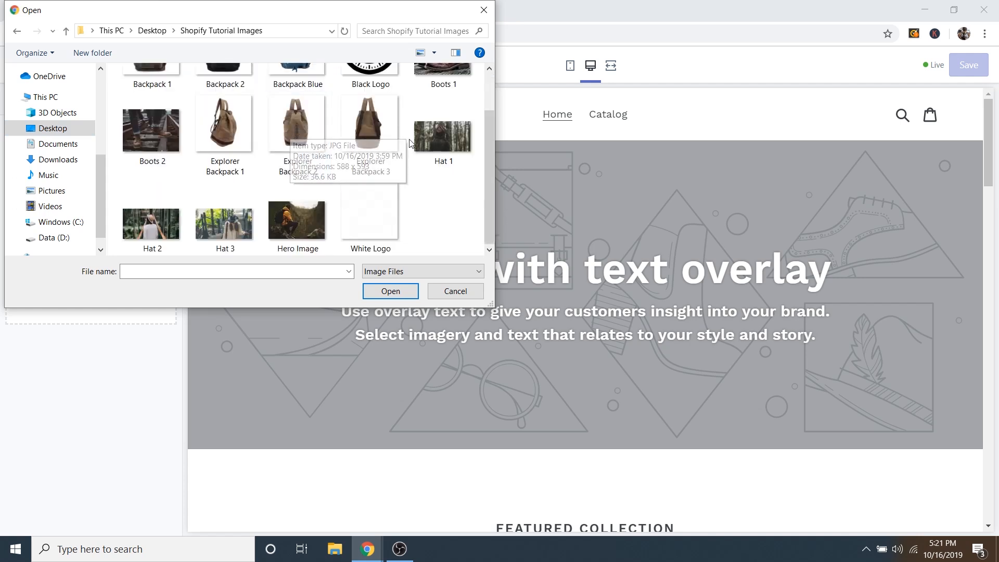
{"action": "scroll", "coordinate": [291, 135], "scroll_direction": "up", "scroll_amount": 2}
{"action": "scroll", "coordinate": [313, 104], "scroll_direction": "down", "scroll_amount": 2}
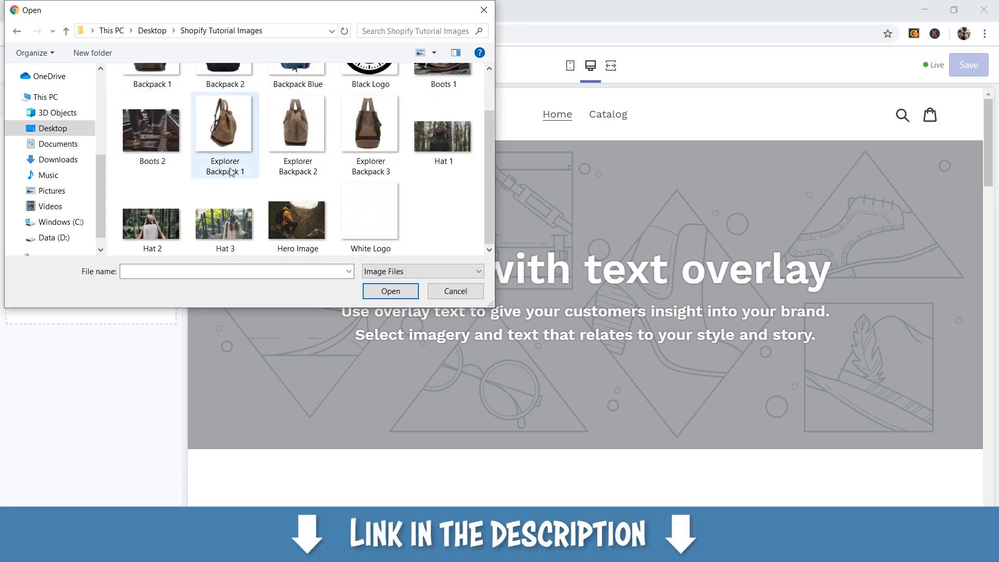
{"action": "scroll", "coordinate": [276, 146], "scroll_direction": "up", "scroll_amount": 2}
{"action": "scroll", "coordinate": [280, 130], "scroll_direction": "down", "scroll_amount": 2}
{"action": "scroll", "coordinate": [307, 148], "scroll_direction": "up", "scroll_amount": 1}
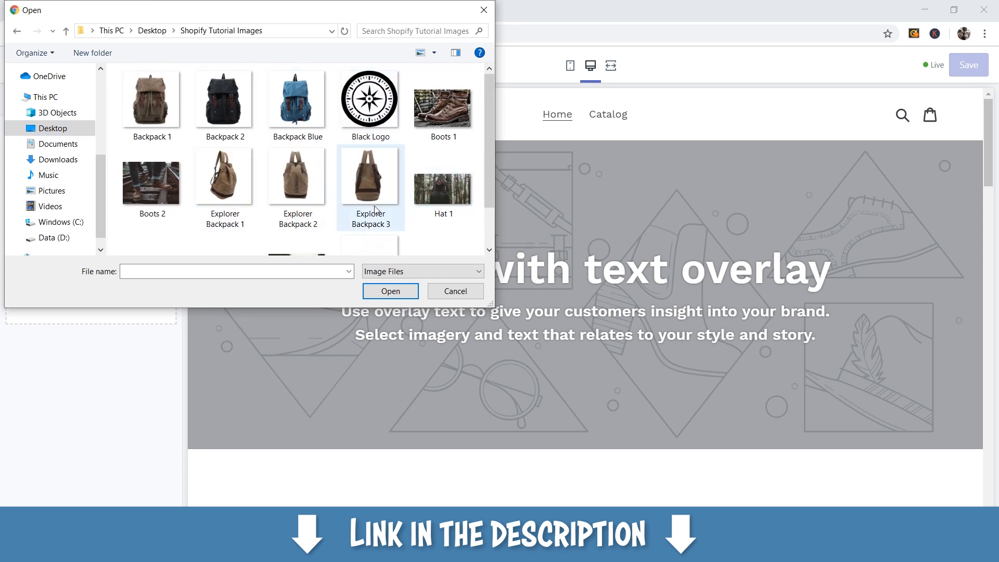
{"action": "scroll", "coordinate": [283, 213], "scroll_direction": "down", "scroll_amount": 1}
{"action": "scroll", "coordinate": [338, 192], "scroll_direction": "up", "scroll_amount": 1}
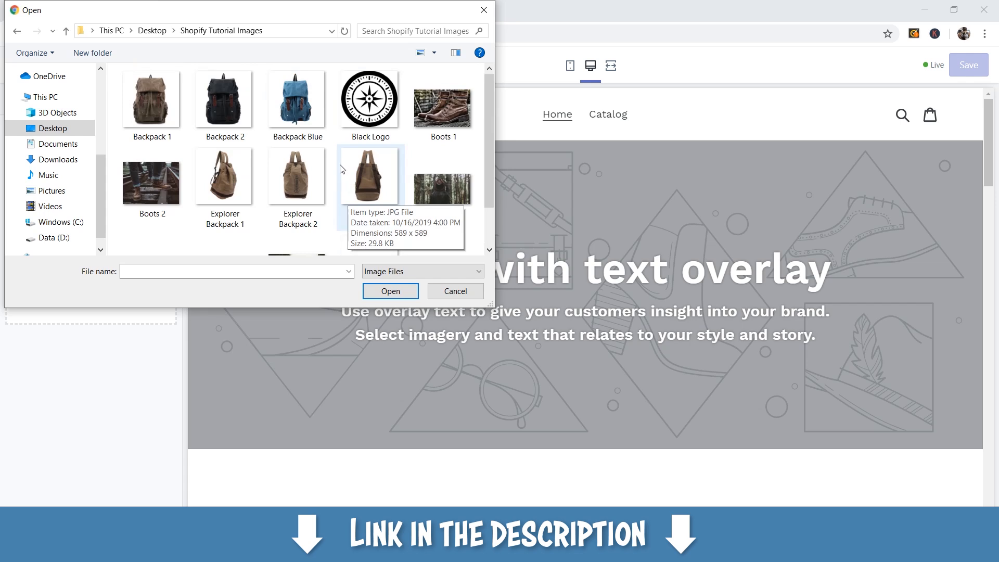
{"action": "scroll", "coordinate": [342, 168], "scroll_direction": "down", "scroll_amount": 1}
{"action": "scroll", "coordinate": [394, 136], "scroll_direction": "up", "scroll_amount": 1}
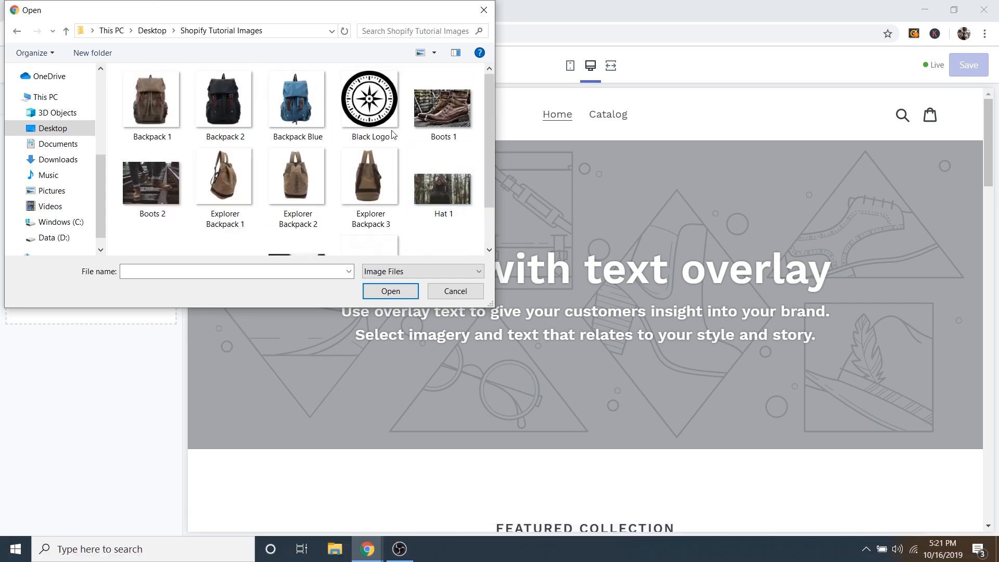
Upload the Black Logo file and select it as the header logo.
{"action": "left_click", "coordinate": [386, 111]}
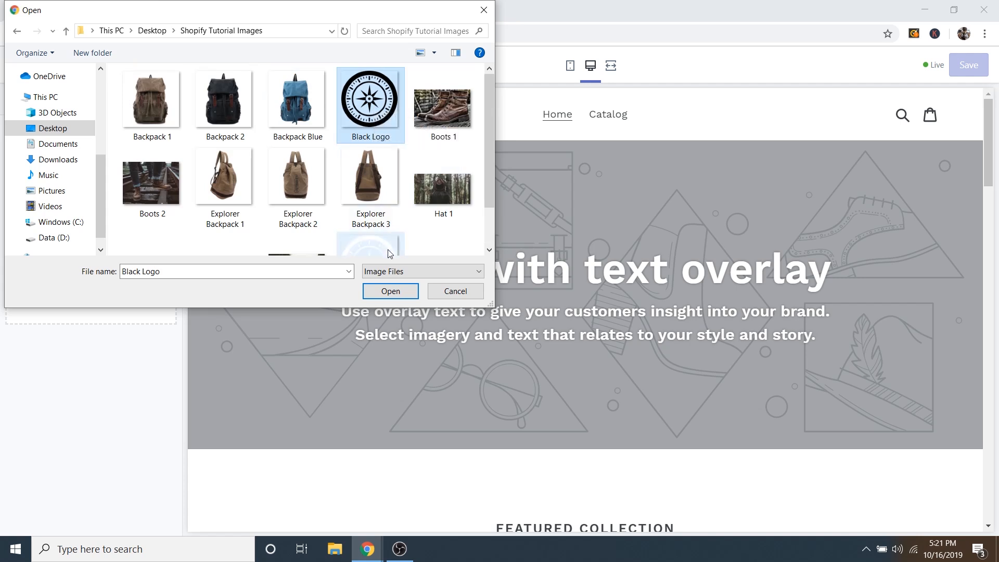
{"action": "left_click", "coordinate": [391, 291]}
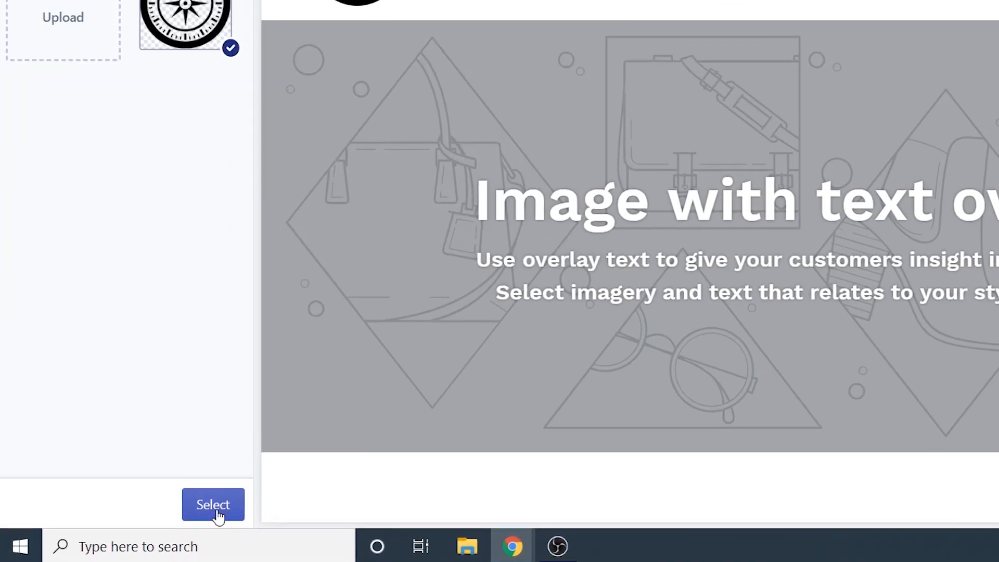
{"action": "left_click", "coordinate": [156, 523]}
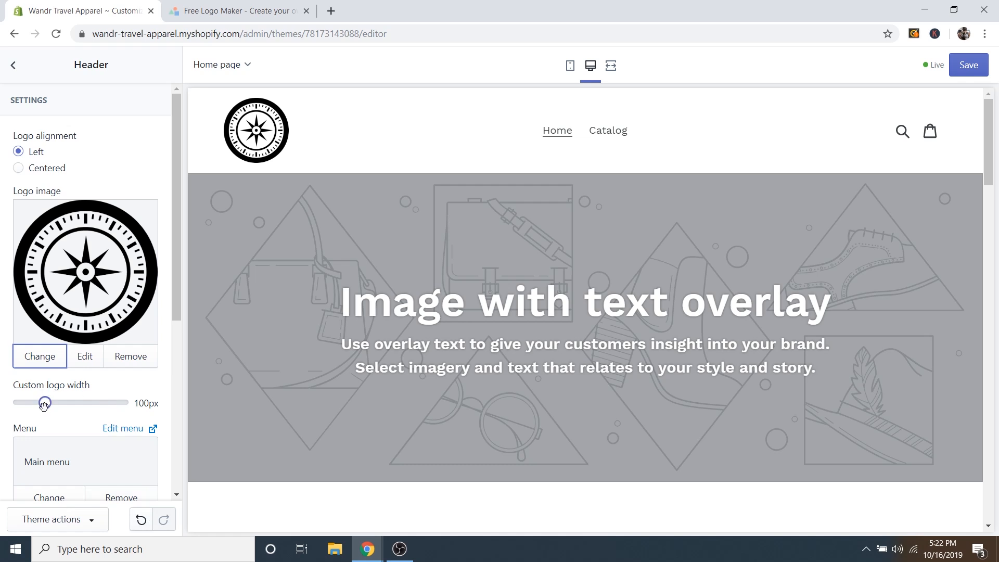
Reduce the header logo's custom width from 100px to 55px.
{"action": "left_click_drag", "start_coordinate": [45, 401], "coordinate": [29, 403]}
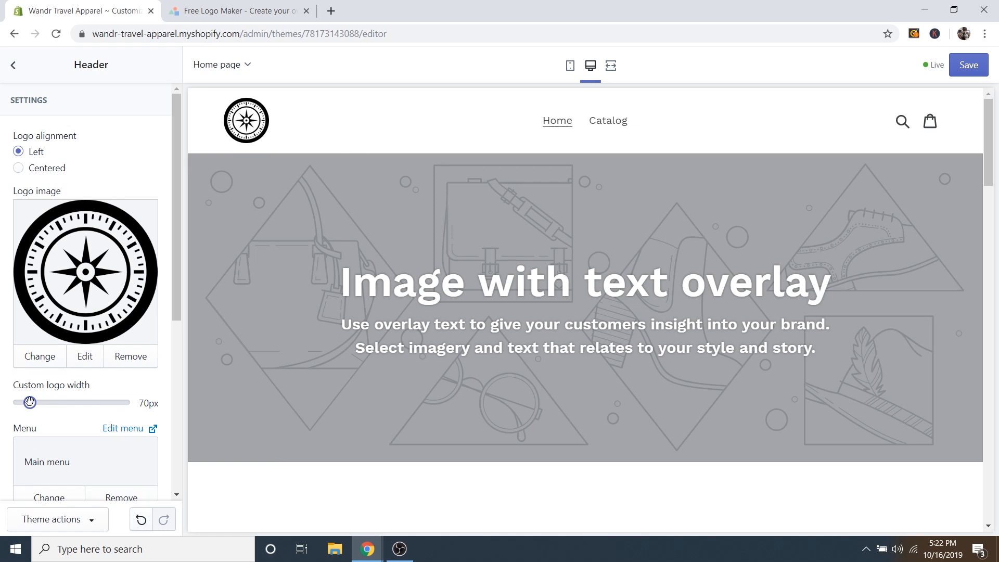
{"action": "left_click_drag", "start_coordinate": [29, 402], "coordinate": [23, 403]}
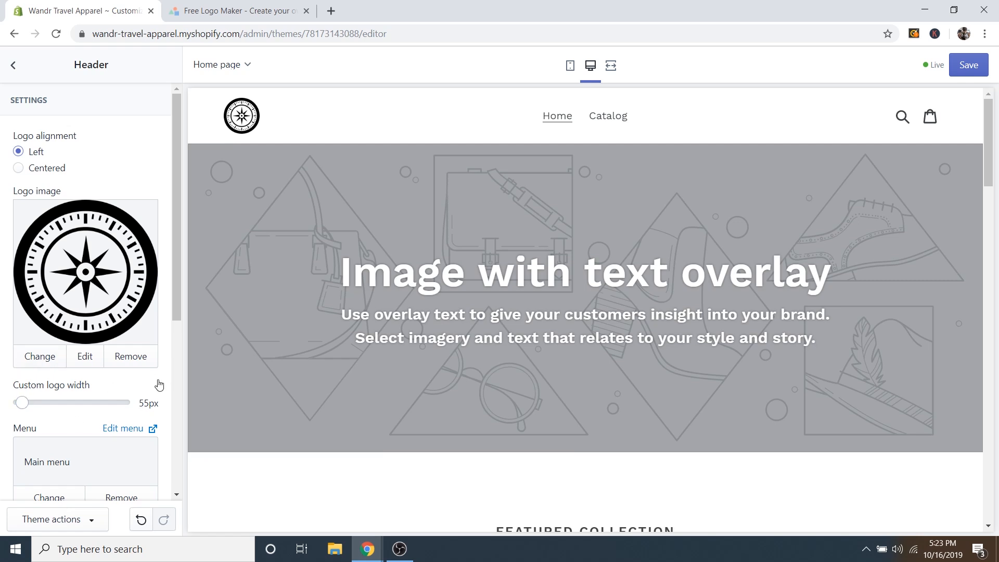
{"action": "scroll", "coordinate": [160, 382], "scroll_direction": "down", "scroll_amount": 5}
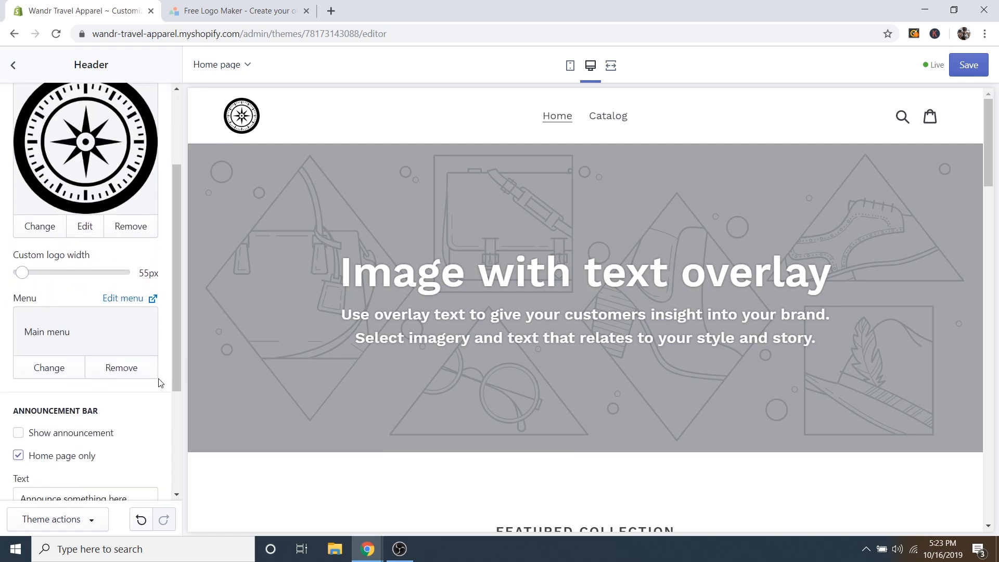
Turn on the announcement bar with the text 'FREE Shipping on all orders over $50!'.
{"action": "left_click", "coordinate": [20, 304]}
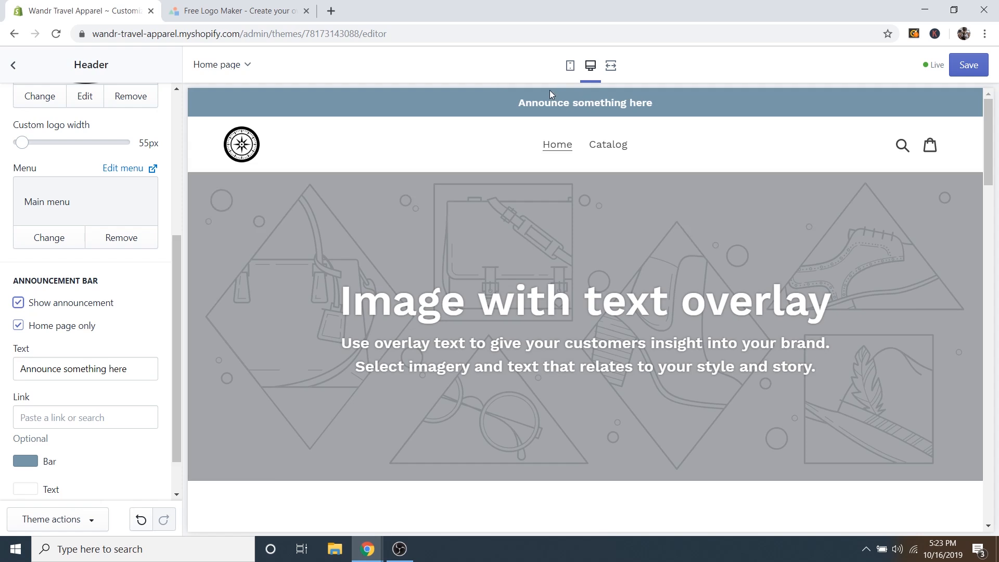
{"action": "triple_click", "coordinate": [89, 368]}
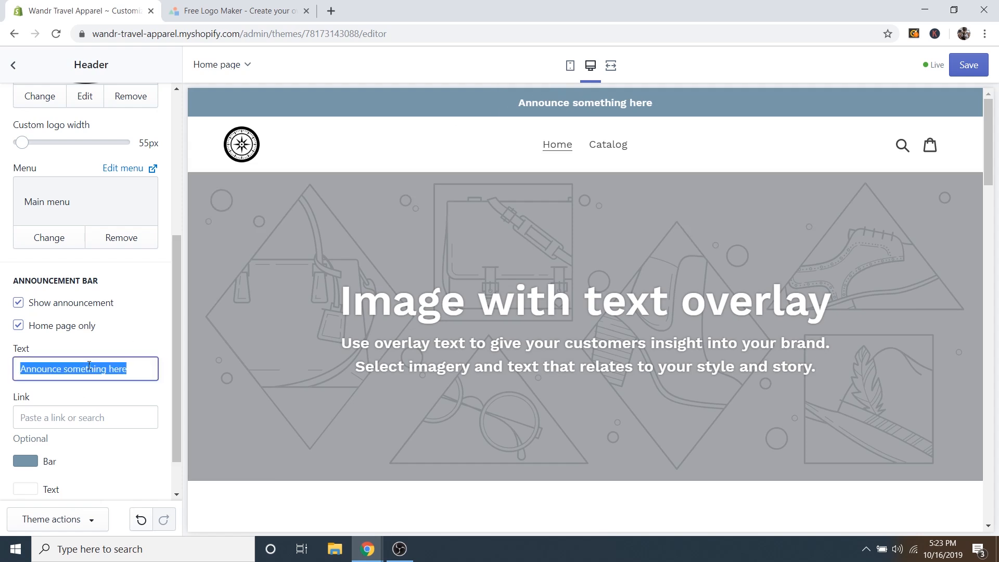
{"action": "type", "text": "FREE Shipping on all order"}
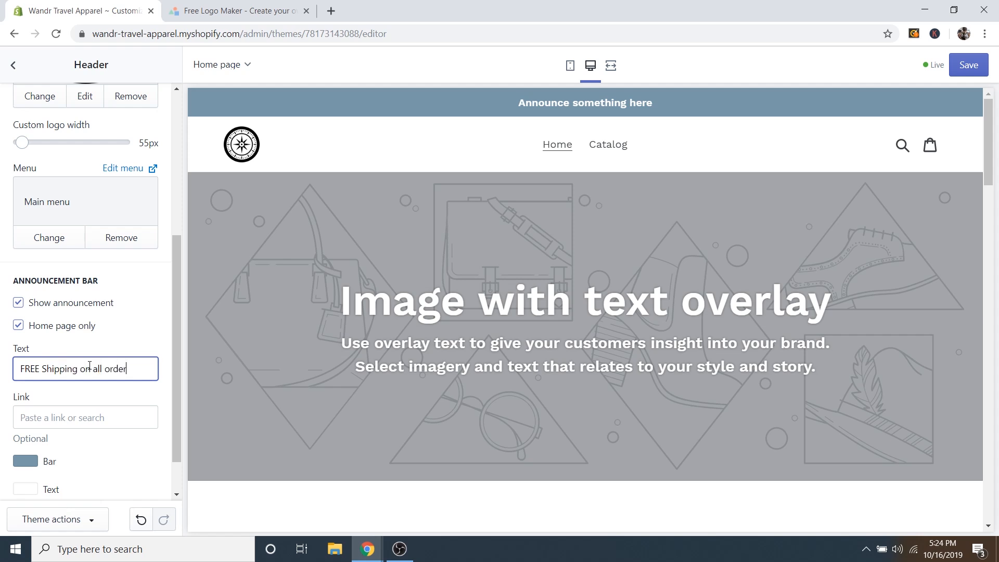
{"action": "type", "text": "s over $5"}
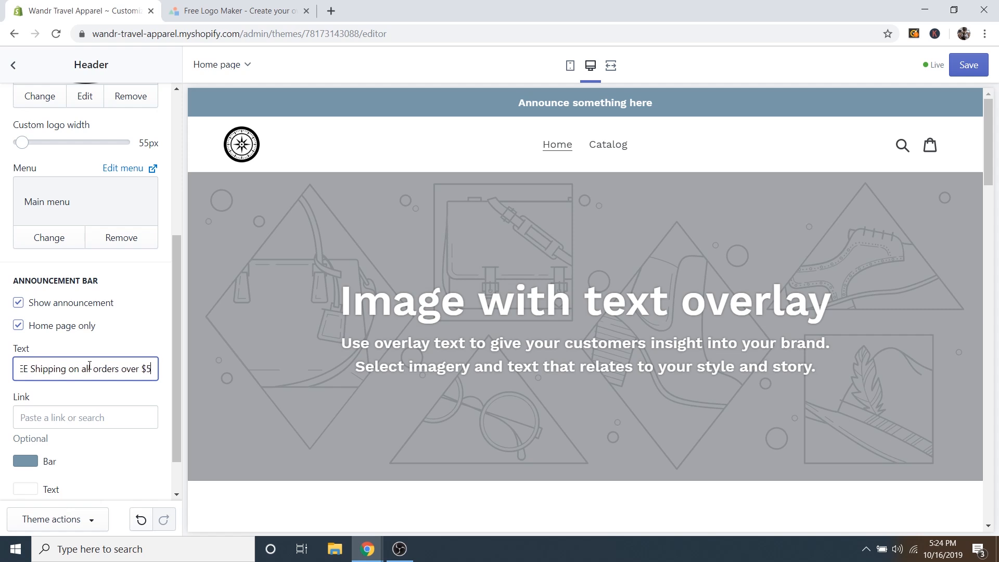
{"action": "type", "text": "0!"}
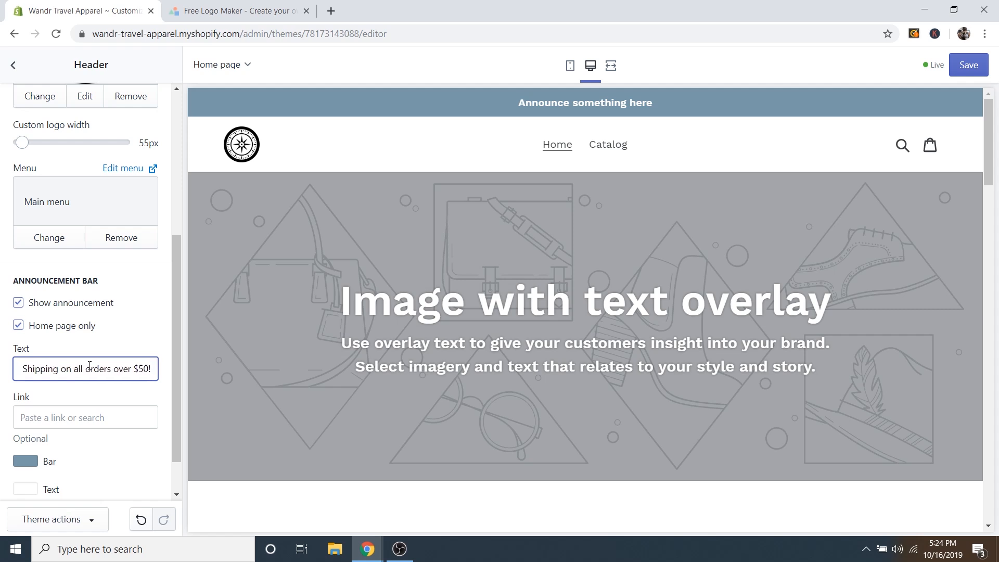
{"action": "left_click", "coordinate": [111, 396]}
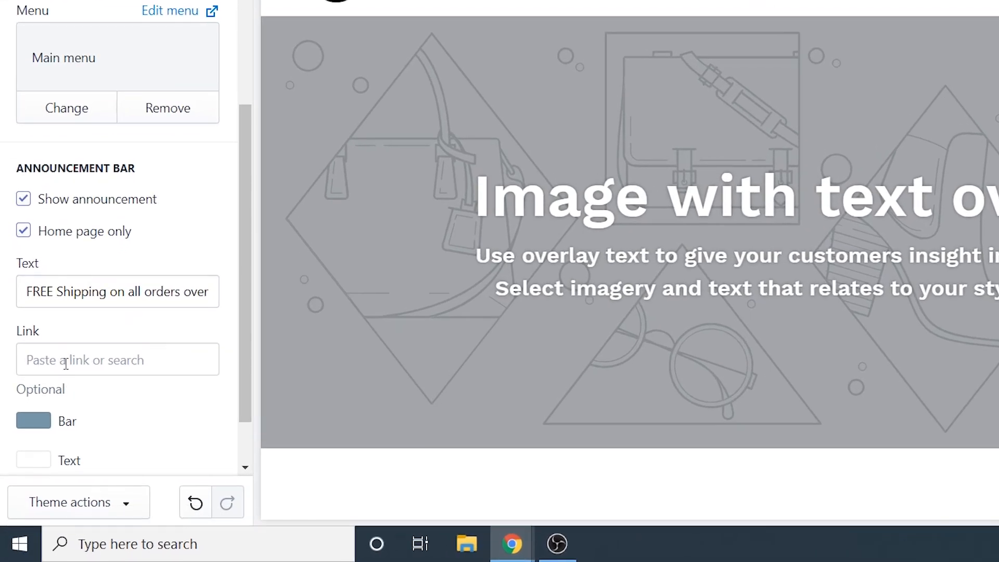
Link the announcement bar to the All Collections collection.
{"action": "left_click", "coordinate": [48, 416]}
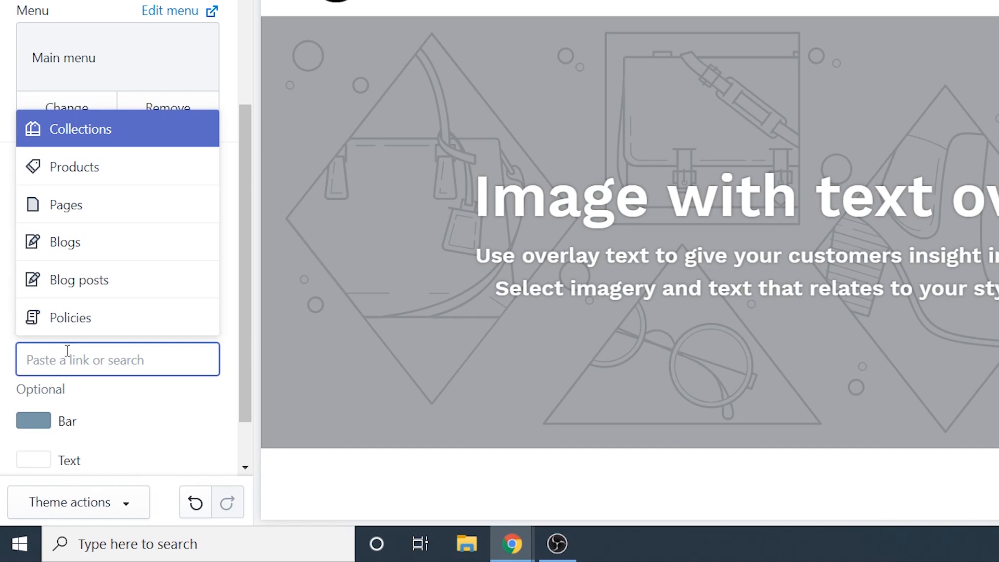
{"action": "left_click", "coordinate": [97, 136]}
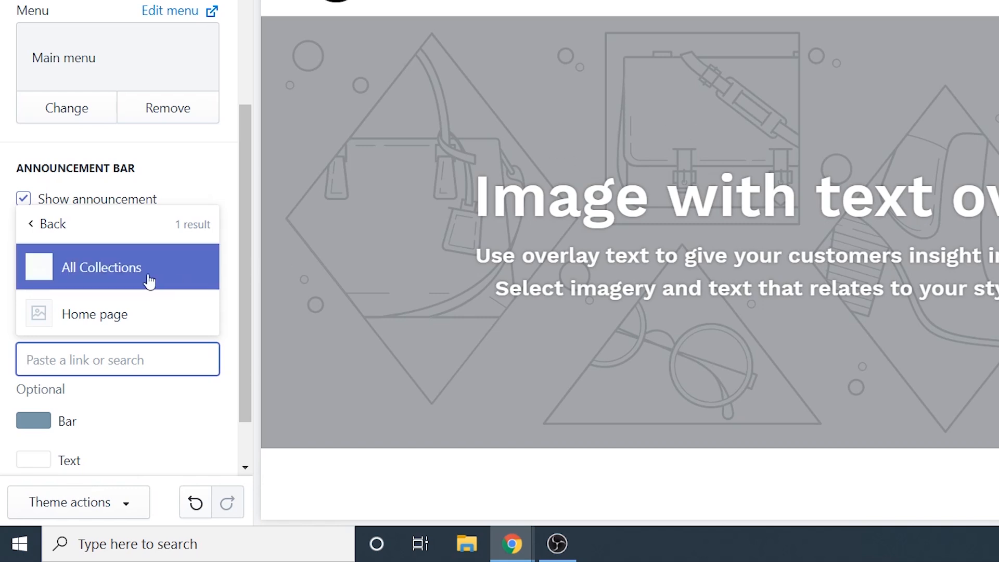
{"action": "left_click", "coordinate": [91, 273]}
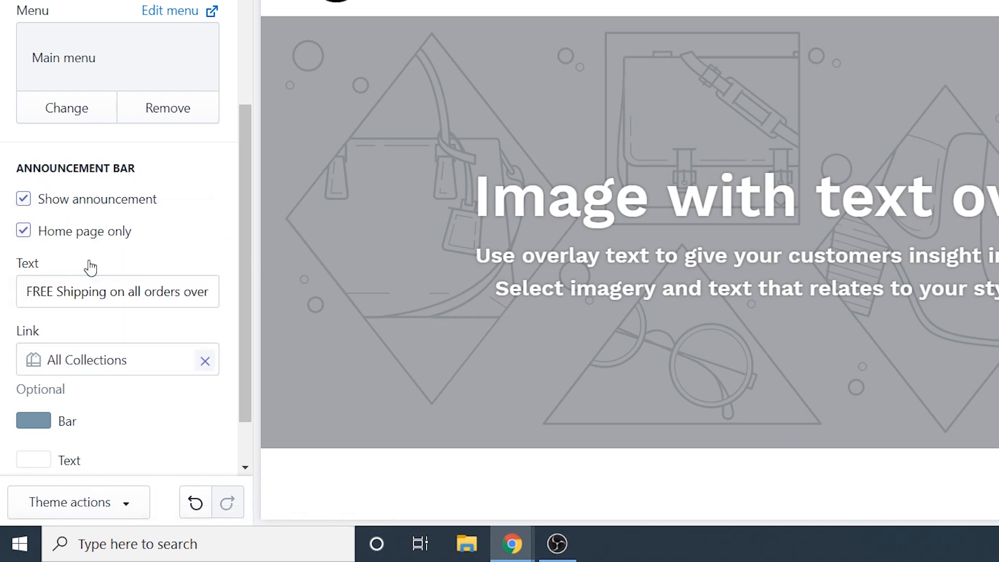
{"action": "scroll", "coordinate": [164, 434], "scroll_direction": "down", "scroll_amount": 1}
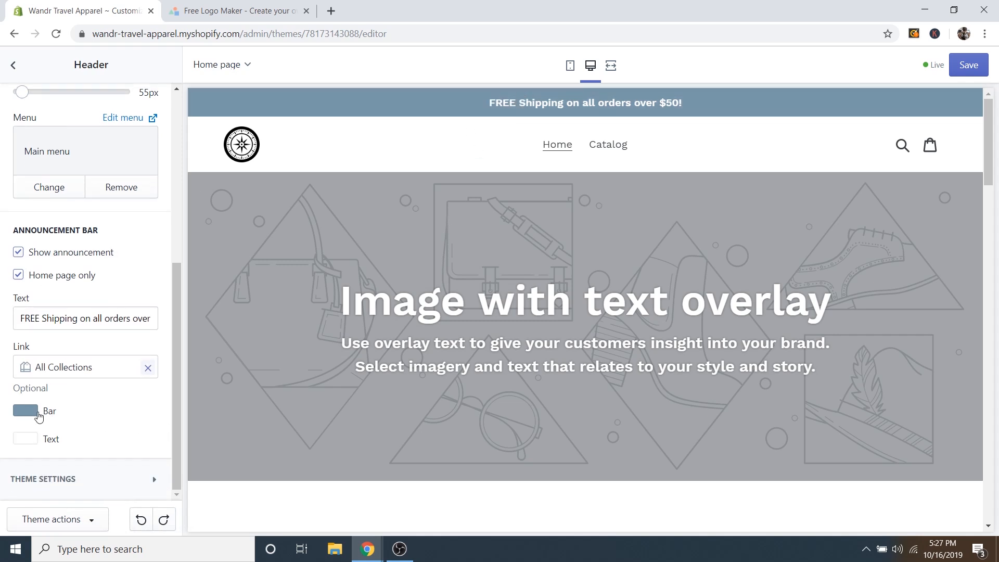
Colour the announcement bar gold #C9AD66, save the theme, and return to the section list.
{"action": "left_click", "coordinate": [26, 411]}
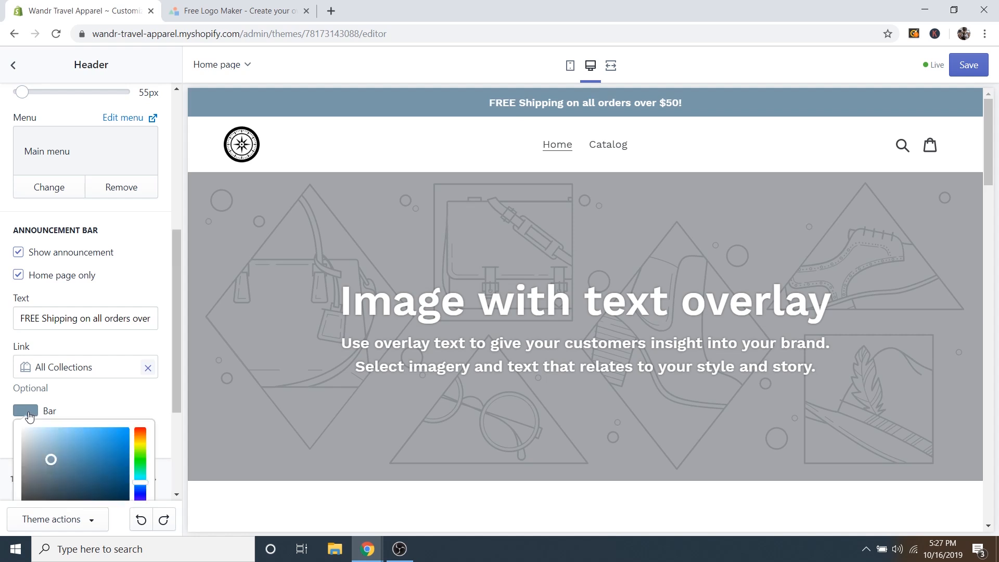
{"action": "scroll", "coordinate": [156, 398], "scroll_direction": "down", "scroll_amount": 3}
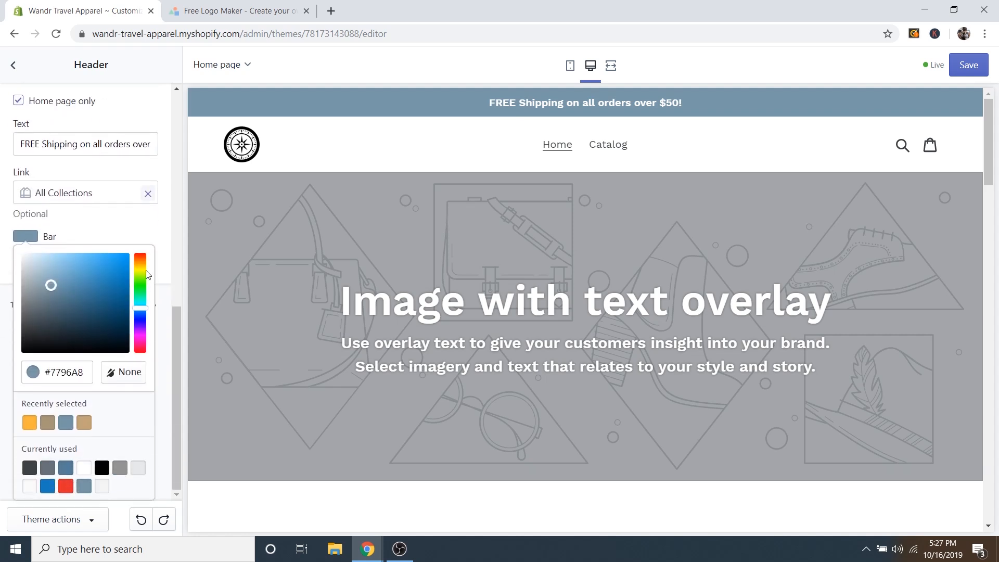
{"action": "left_click_drag", "start_coordinate": [145, 270], "coordinate": [145, 270]}
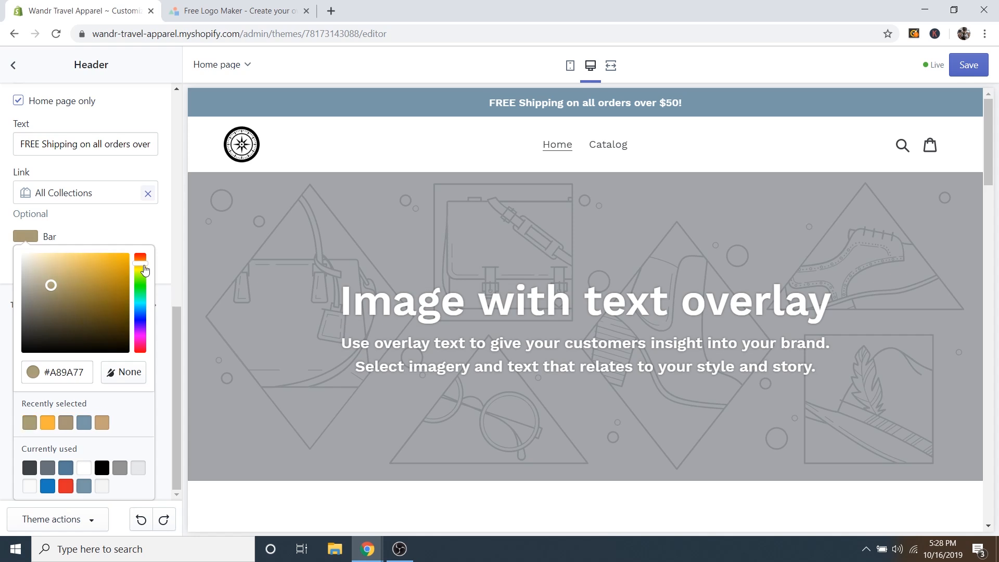
{"action": "mouse_move", "coordinate": [74, 267]}
{"action": "left_mouse_down"}
{"action": "mouse_move", "coordinate": [96, 263]}
{"action": "mouse_move", "coordinate": [79, 290]}
{"action": "mouse_move", "coordinate": [73, 272]}
{"action": "left_mouse_up"}
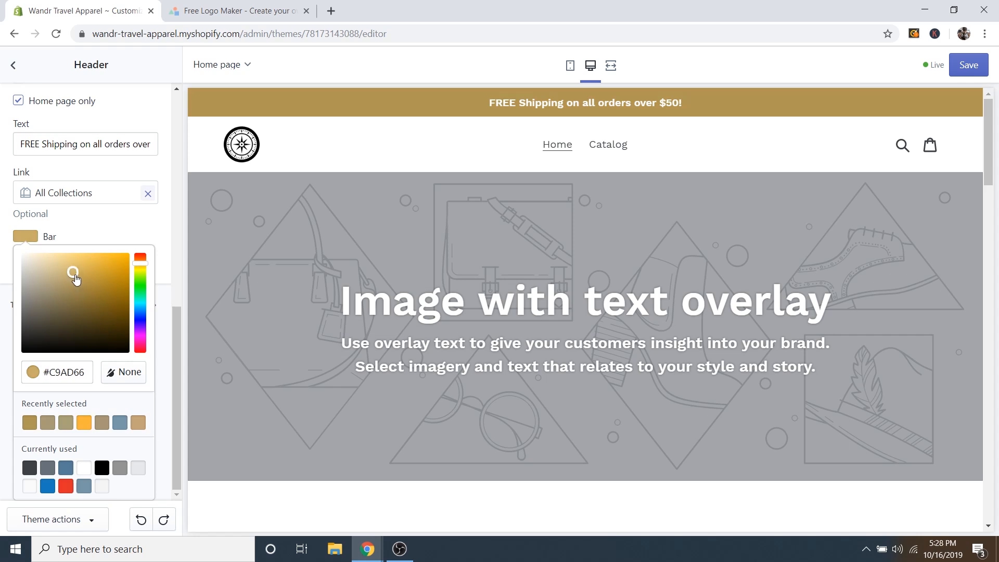
{"action": "left_click", "coordinate": [152, 228]}
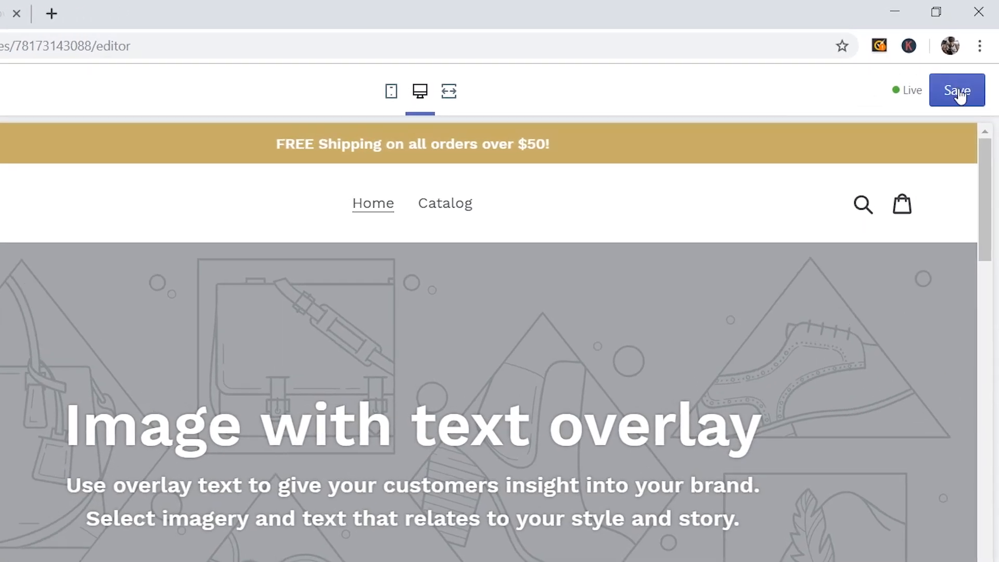
{"action": "left_click", "coordinate": [959, 92]}
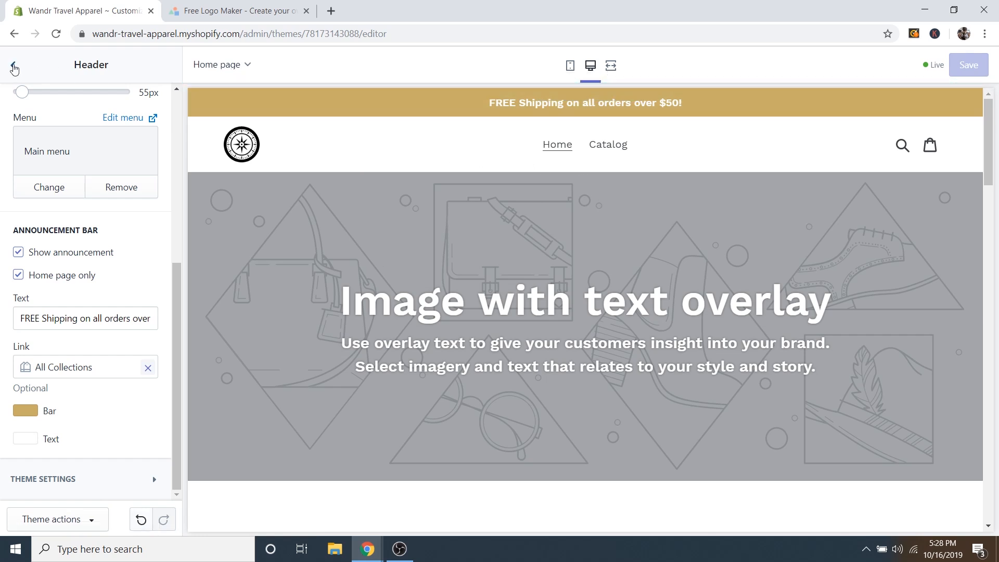
{"action": "left_click", "coordinate": [16, 65]}
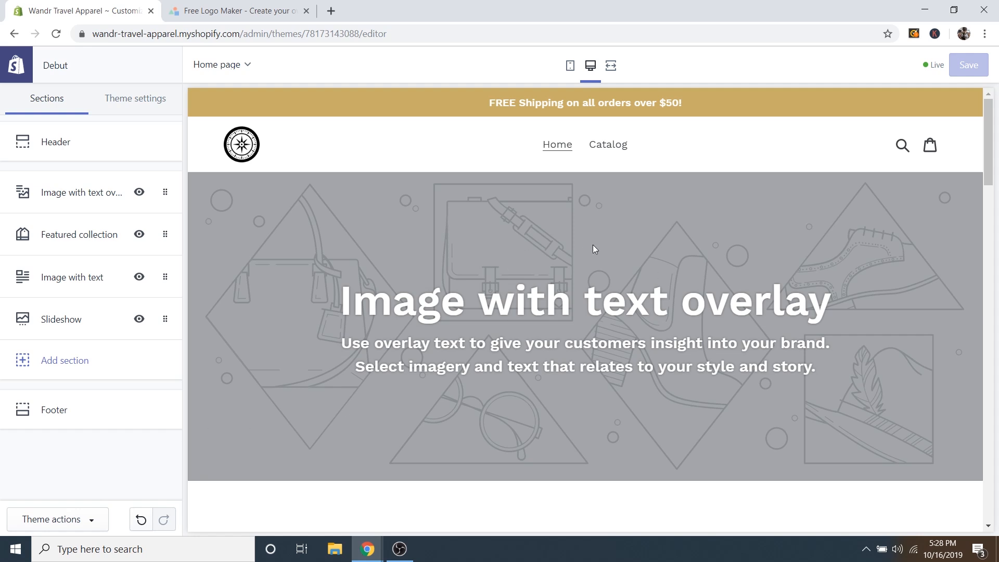
Upload the Hero Image file for the Image with text overlay section.
{"action": "scroll", "coordinate": [558, 270], "scroll_direction": "down", "scroll_amount": 1}
{"action": "scroll", "coordinate": [554, 246], "scroll_direction": "up", "scroll_amount": 1}
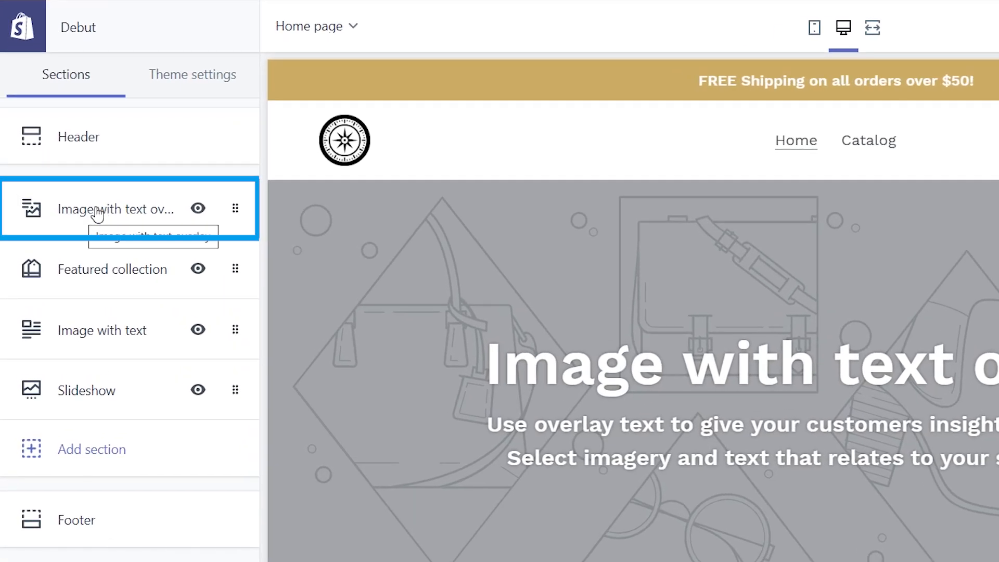
{"action": "left_click", "coordinate": [95, 211]}
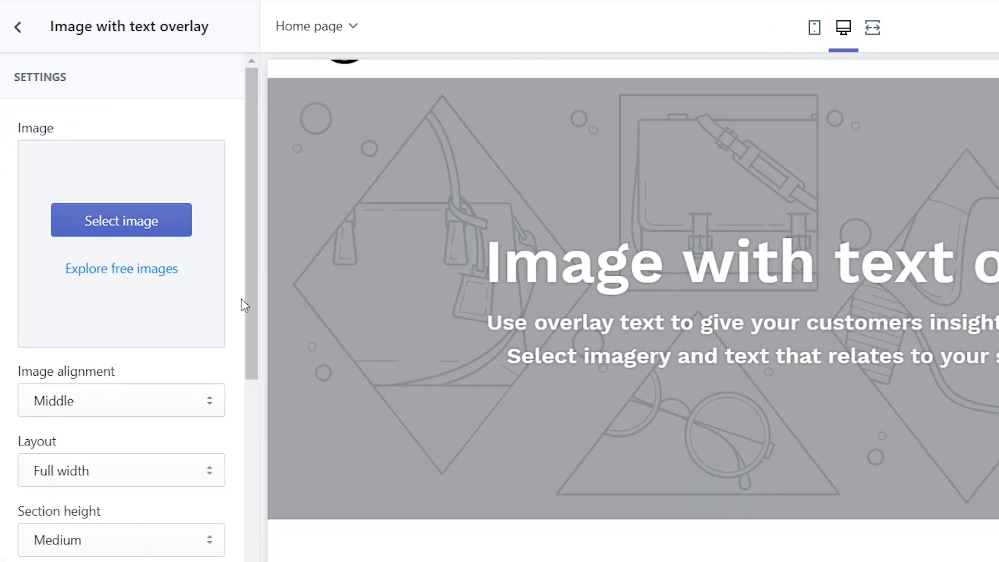
{"action": "left_click", "coordinate": [116, 228]}
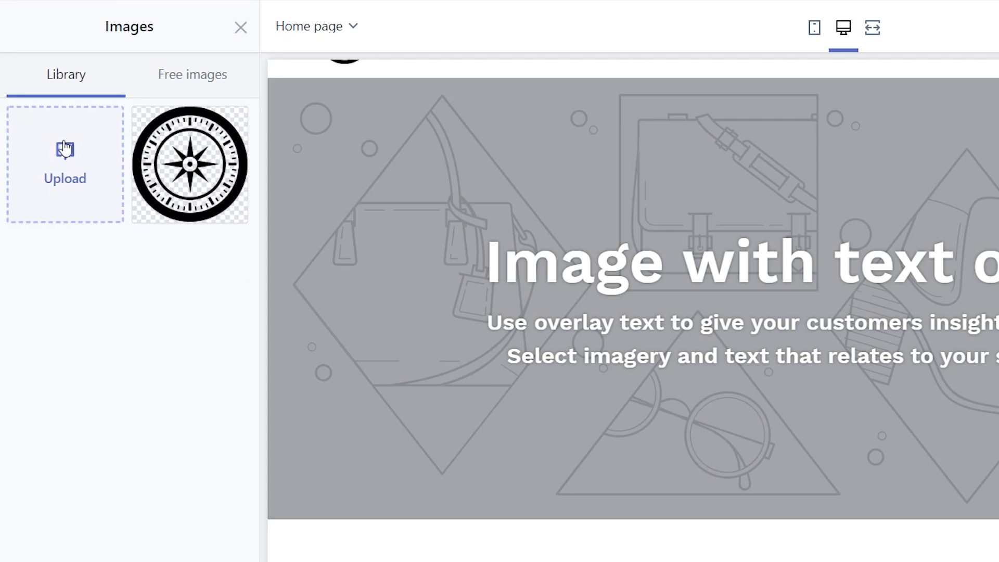
{"action": "left_click", "coordinate": [59, 166]}
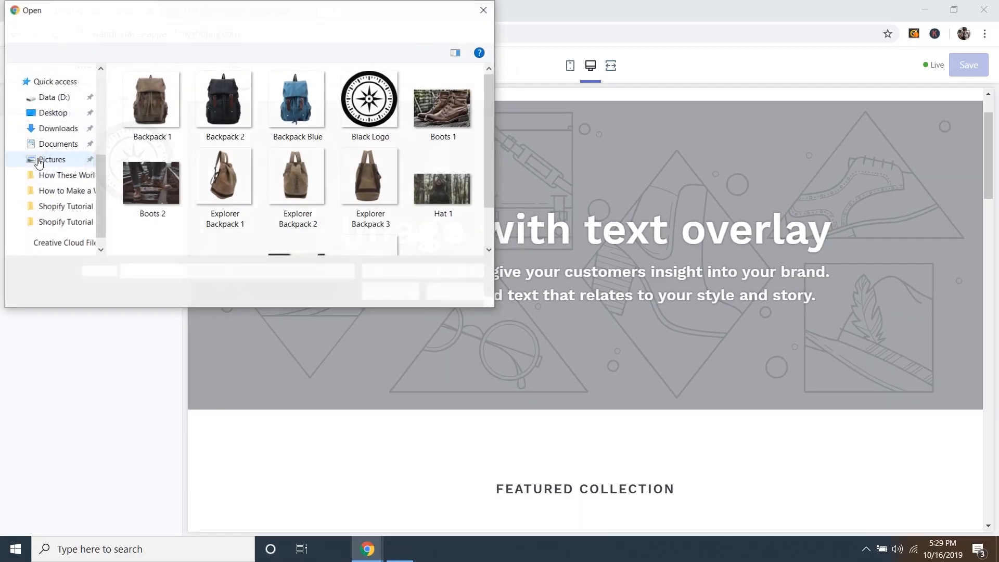
{"action": "scroll", "coordinate": [300, 187], "scroll_direction": "down", "scroll_amount": 2}
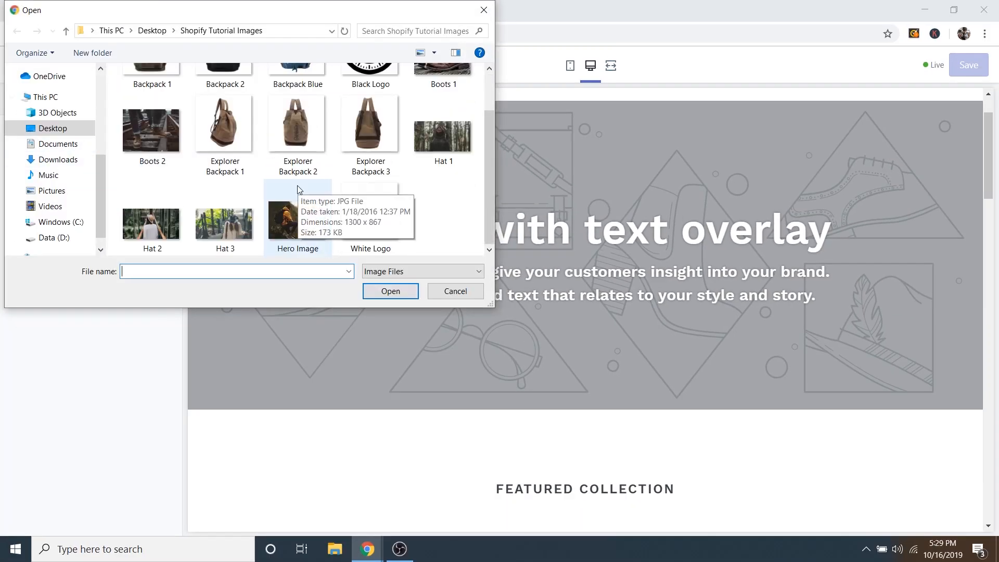
{"action": "left_click", "coordinate": [298, 218]}
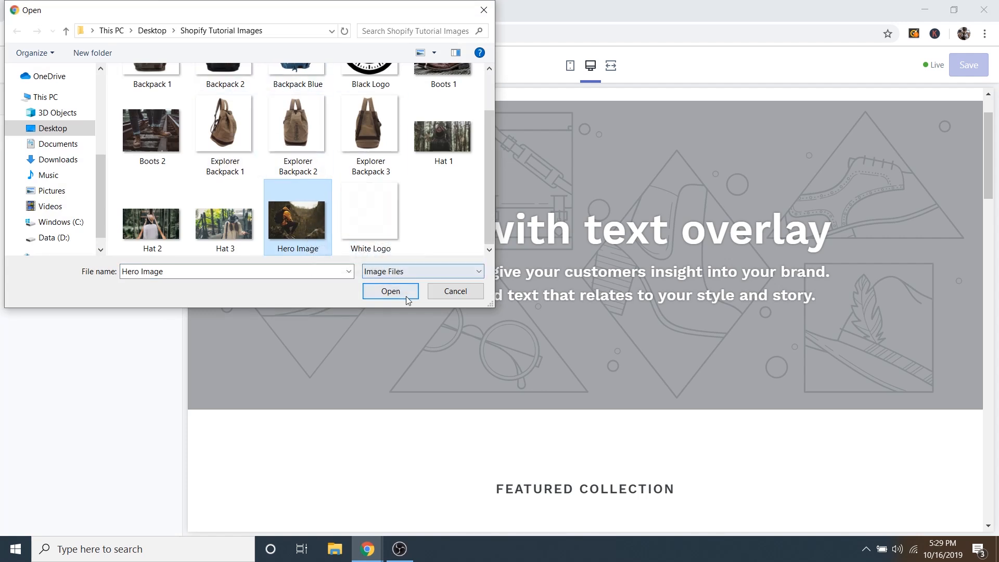
{"action": "left_click", "coordinate": [390, 292]}
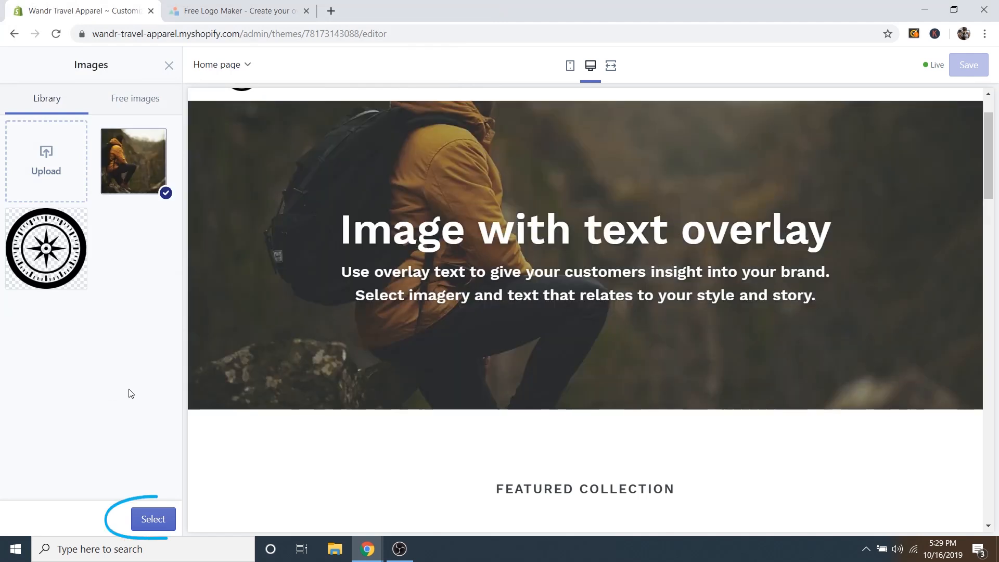
Use the hiker photo as the section image and set its alignment to Top.
{"action": "left_click", "coordinate": [152, 519]}
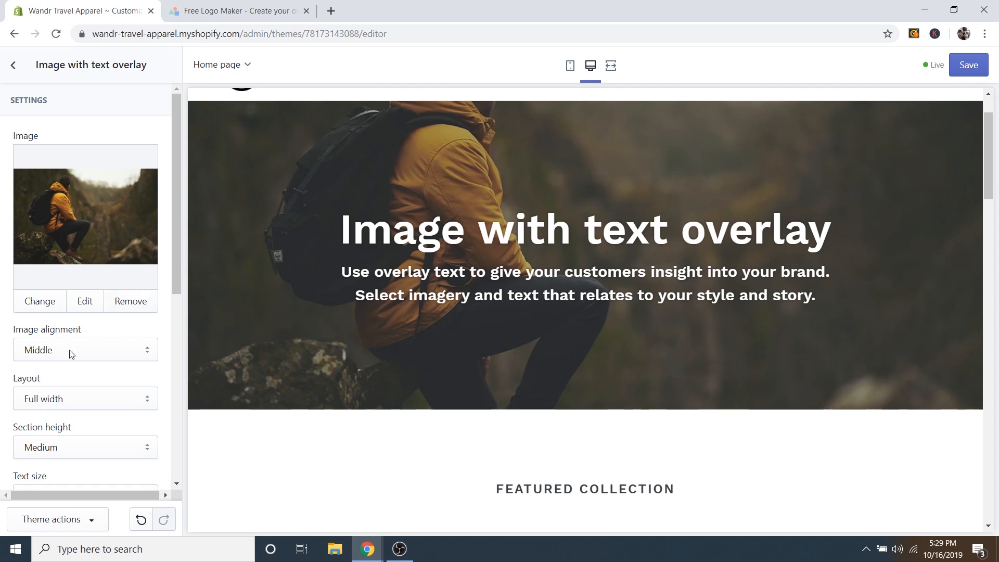
{"action": "left_click", "coordinate": [44, 356]}
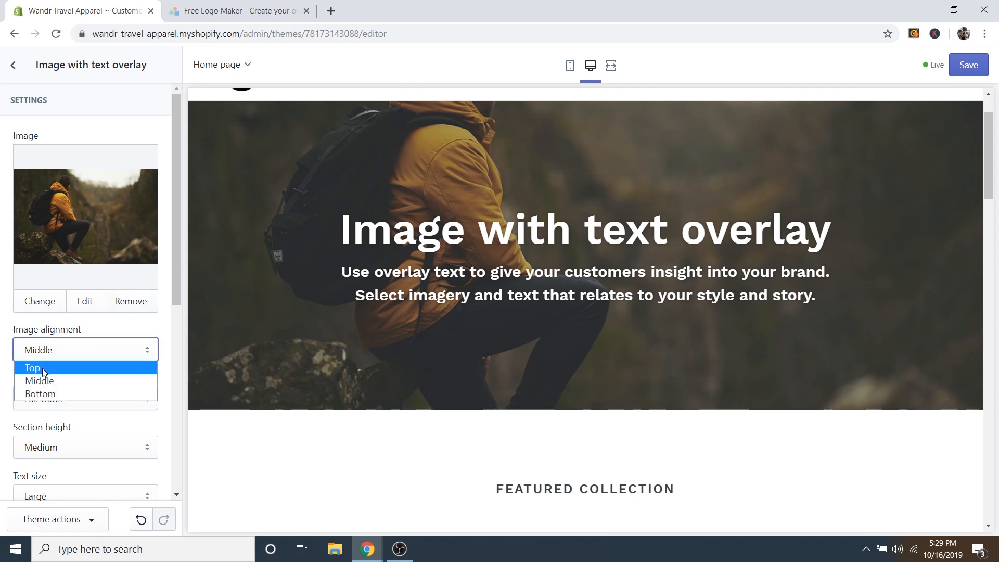
{"action": "left_click", "coordinate": [43, 367]}
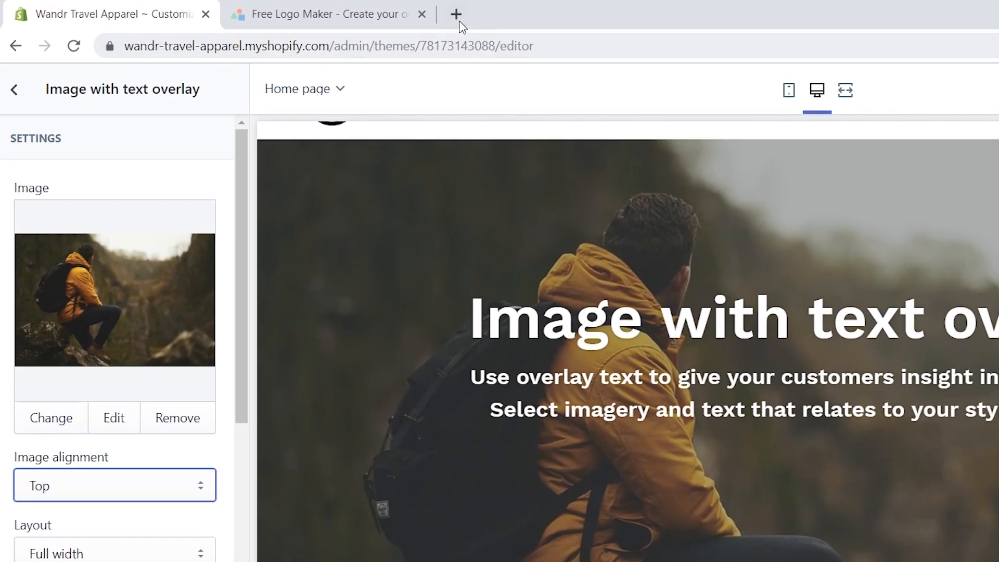
Load pixabay.com in a new tab and put the cursor in its image search box.
{"action": "left_click", "coordinate": [331, 10]}
{"action": "type", "text": "pixabay.com"}
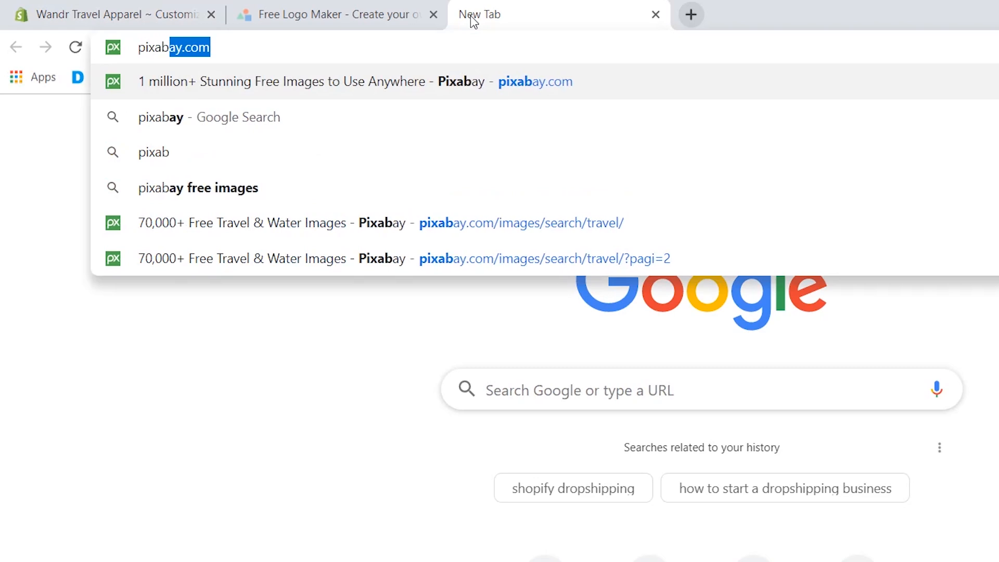
{"action": "key", "text": "Return"}
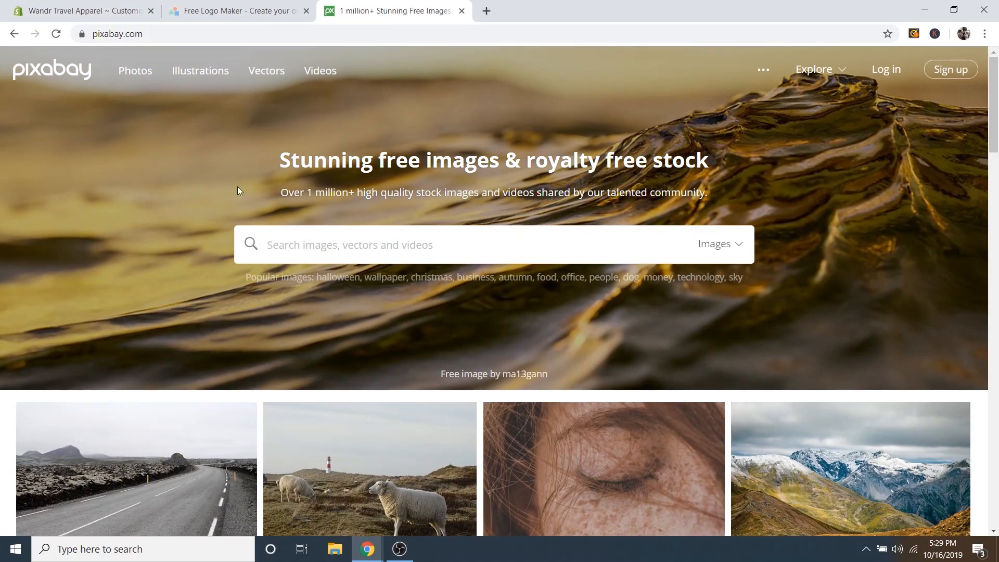
{"action": "scroll", "coordinate": [457, 288], "scroll_direction": "down", "scroll_amount": 5}
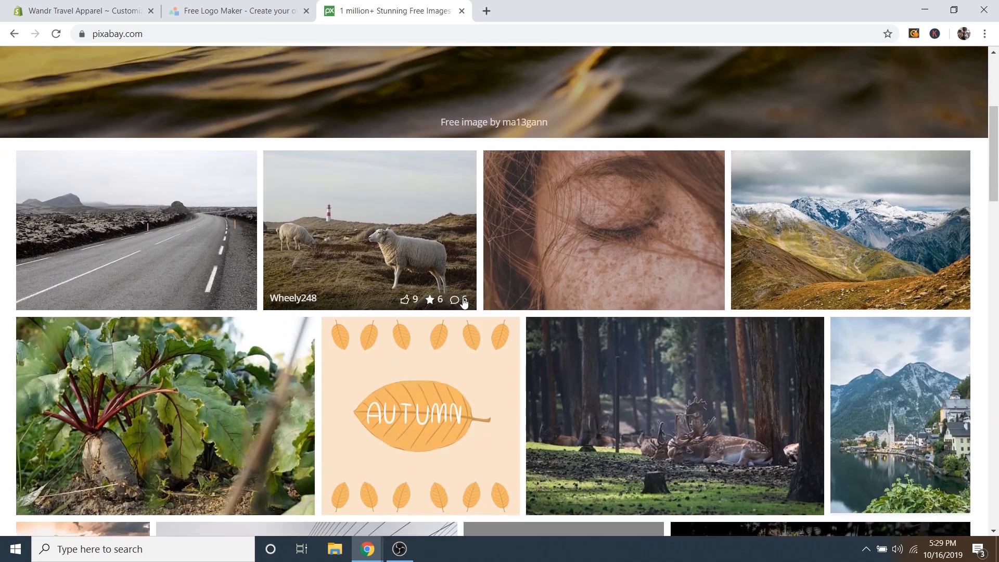
{"action": "scroll", "coordinate": [553, 318], "scroll_direction": "up", "scroll_amount": 6}
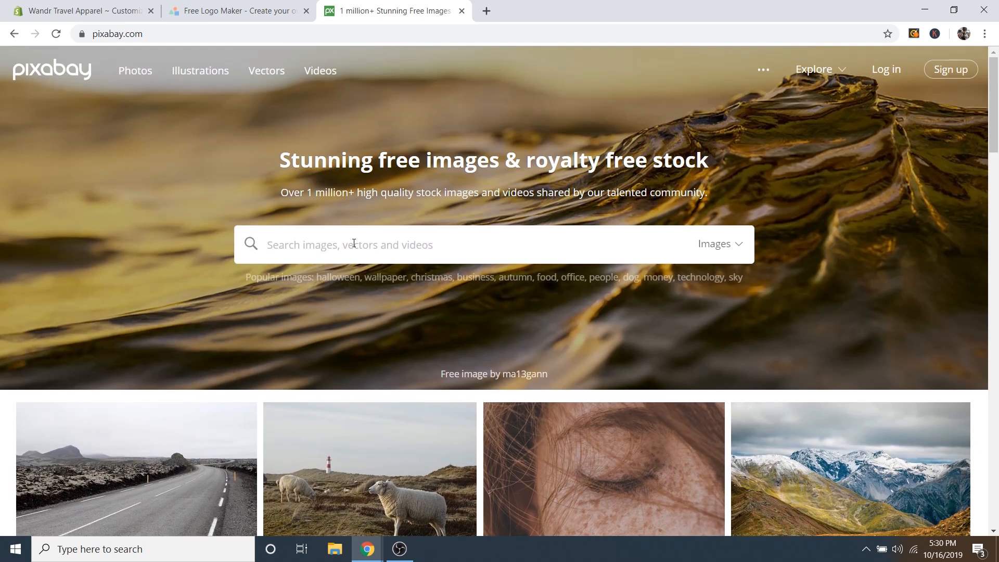
{"action": "left_click", "coordinate": [330, 249]}
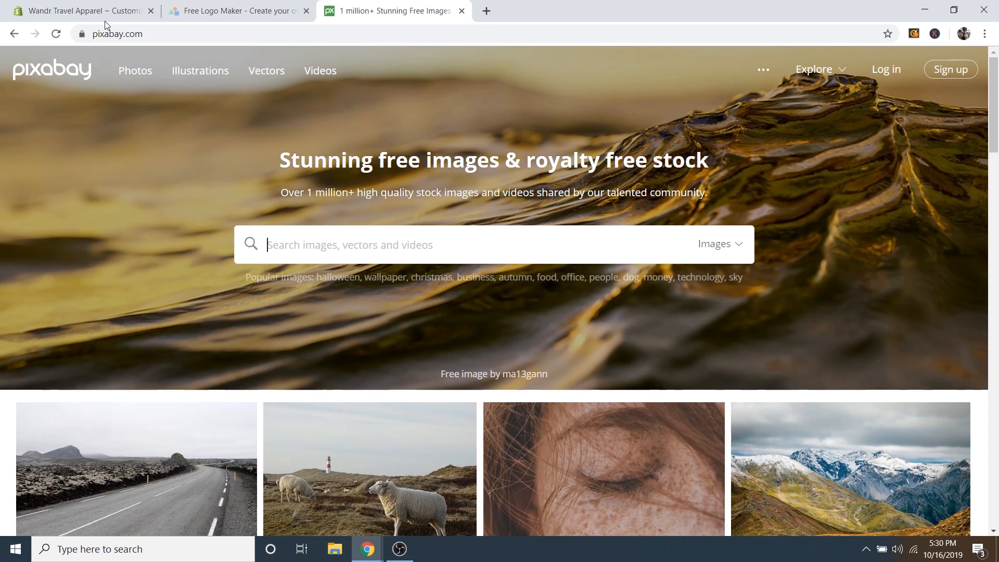
Review the hiker banner in the Shopify editor, then open another blank tab.
{"action": "left_click", "coordinate": [85, 12]}
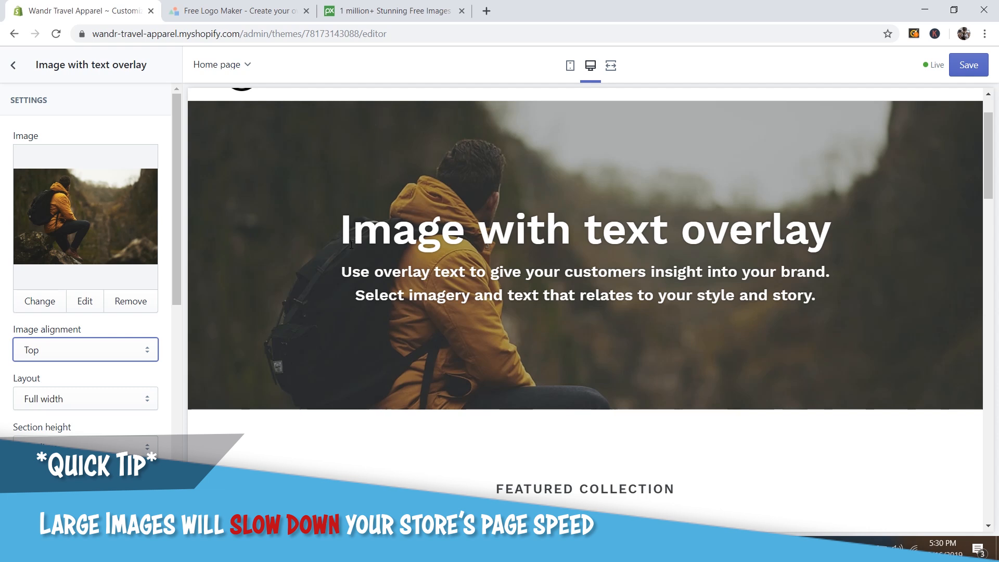
{"action": "scroll", "coordinate": [541, 187], "scroll_direction": "up", "scroll_amount": 2}
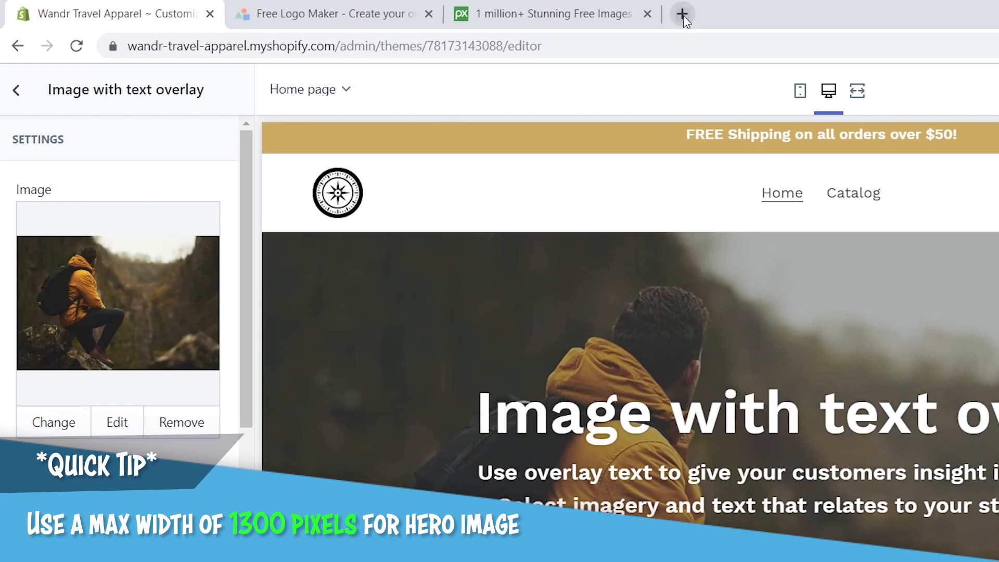
{"action": "left_click", "coordinate": [486, 11]}
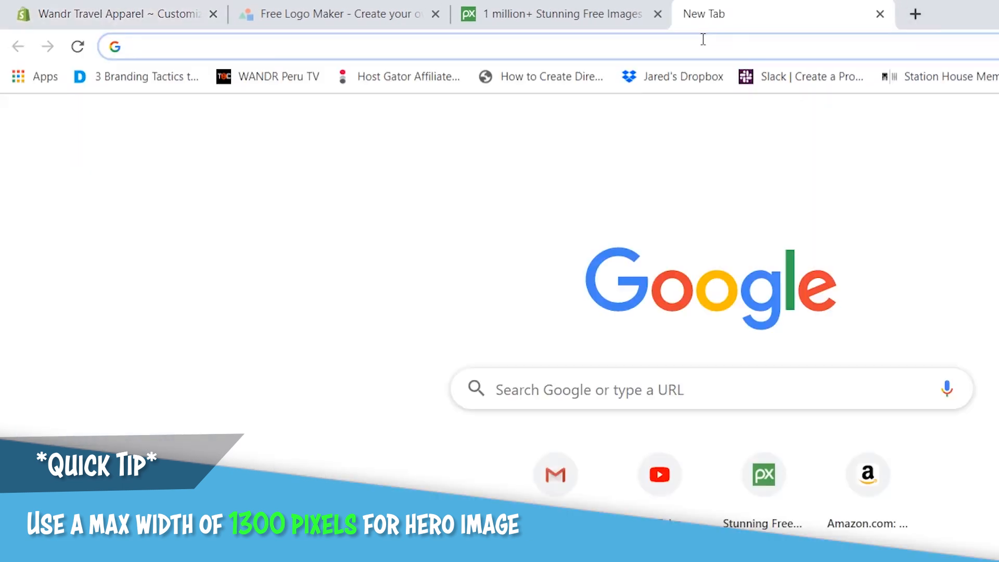
Go to fotor.com and open its Edit a Photo editor.
{"action": "type", "text": "fotor.com"}
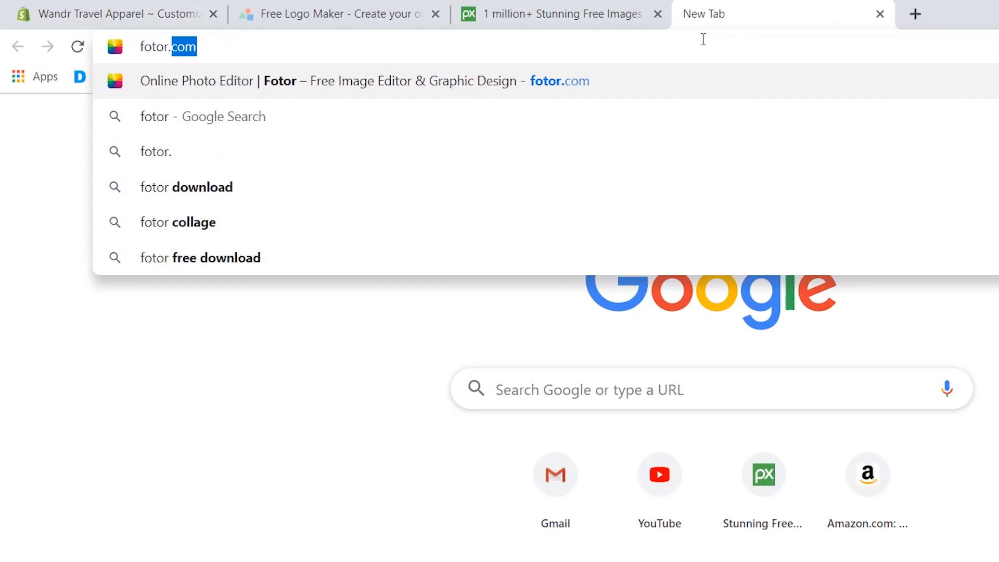
{"action": "key", "text": "Return"}
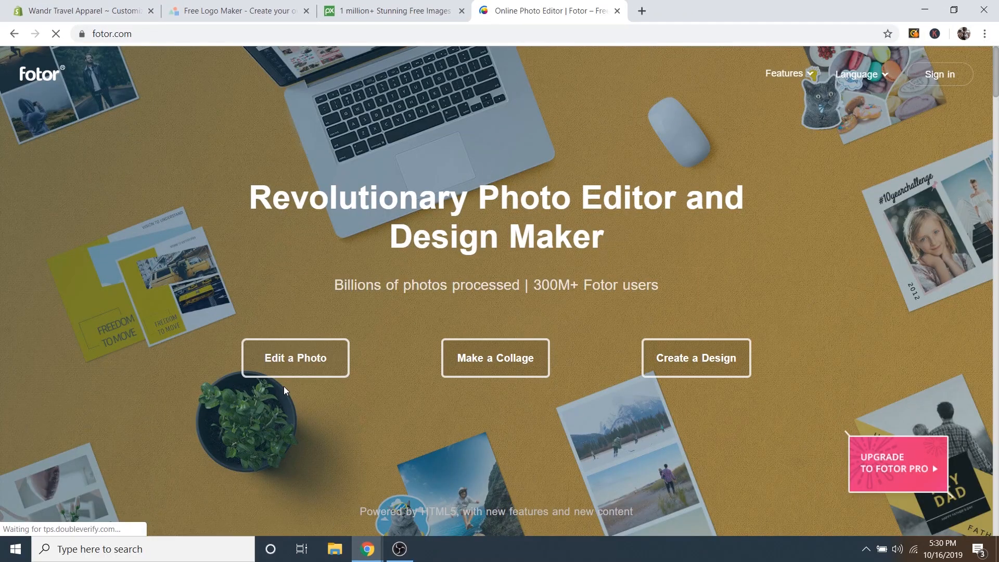
{"action": "left_click", "coordinate": [285, 362]}
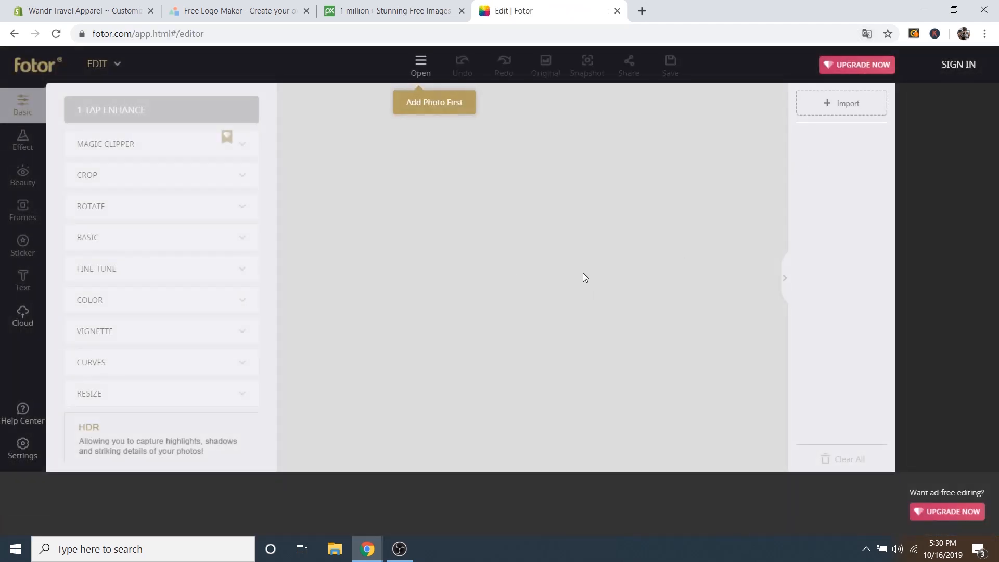
Open the Hero Image file from the computer in the Fotor editor.
{"action": "left_click", "coordinate": [420, 76]}
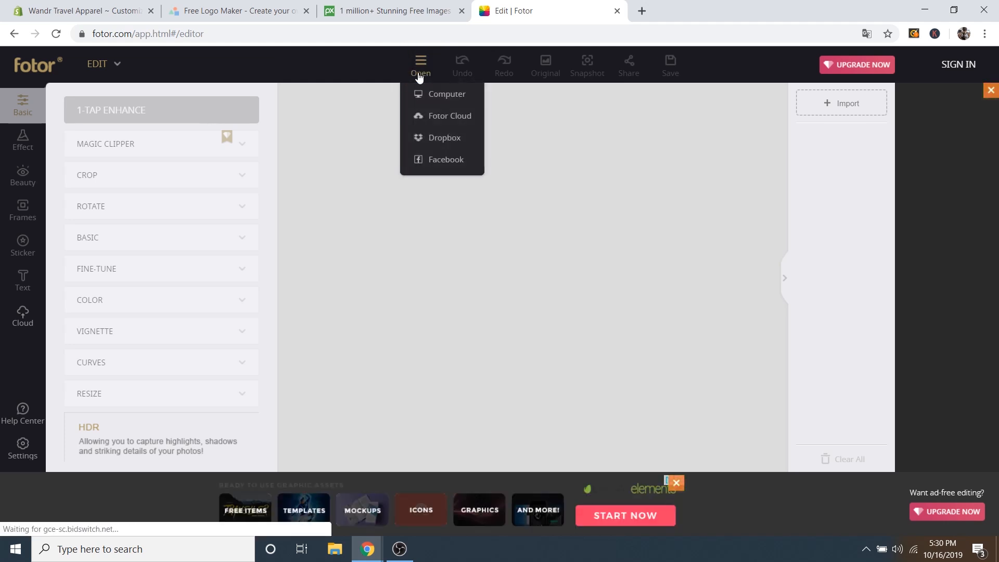
{"action": "left_click", "coordinate": [440, 97]}
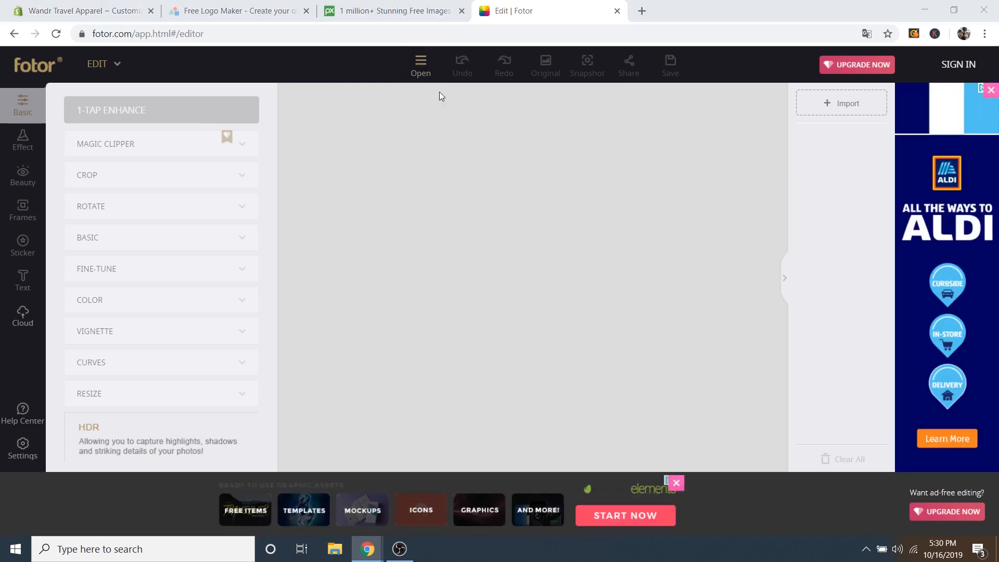
{"action": "scroll", "coordinate": [399, 201], "scroll_direction": "down", "scroll_amount": 1}
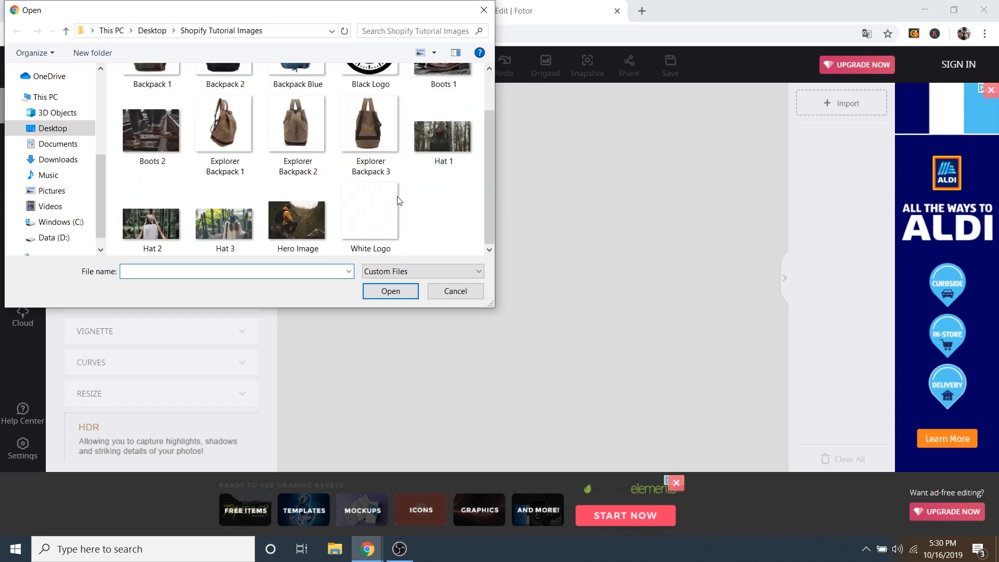
{"action": "left_click", "coordinate": [295, 211]}
{"action": "left_click", "coordinate": [407, 292]}
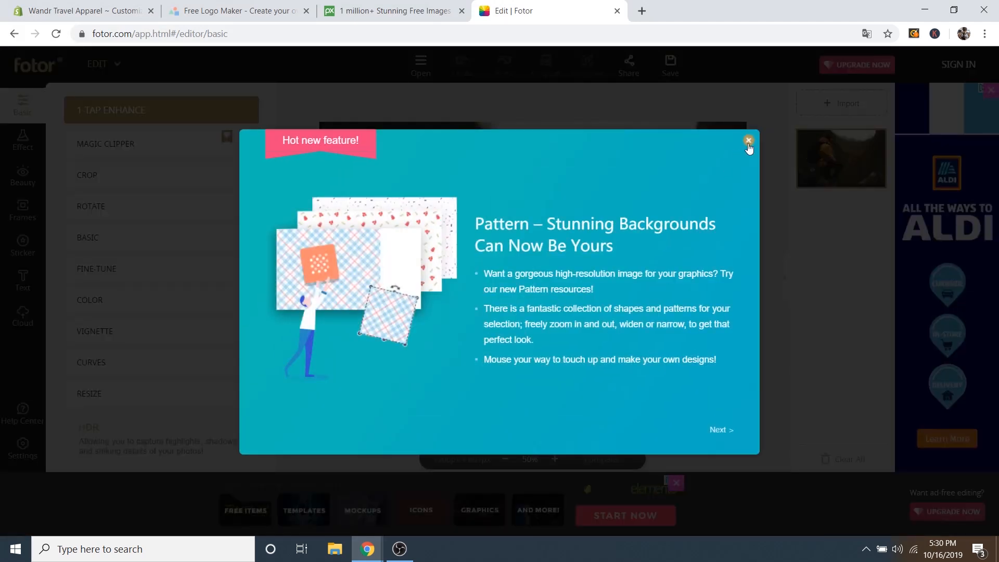
Dismiss the feature announcement and check the photo's resize width of 1300 × 867 px.
{"action": "left_click", "coordinate": [748, 140]}
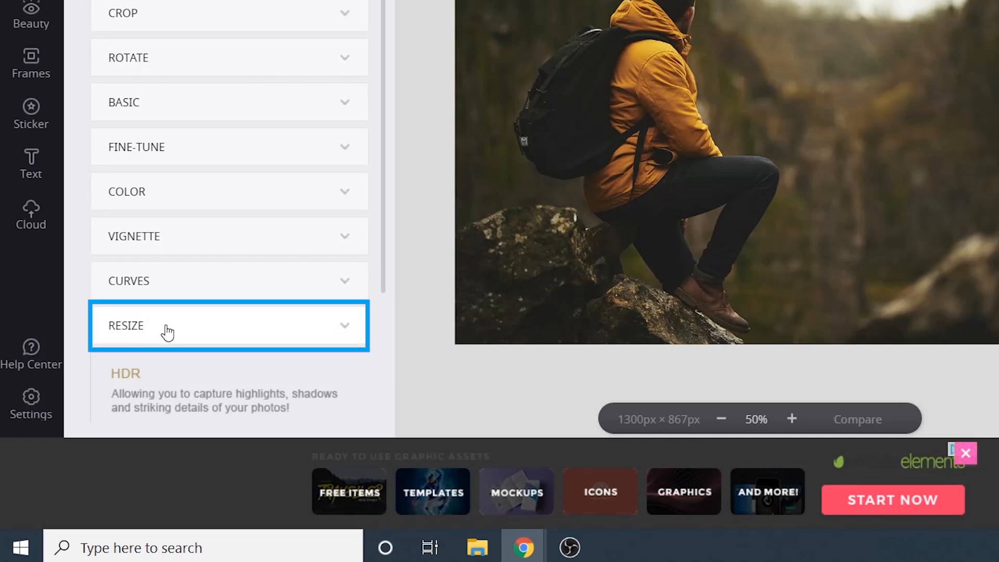
{"action": "left_click", "coordinate": [165, 330]}
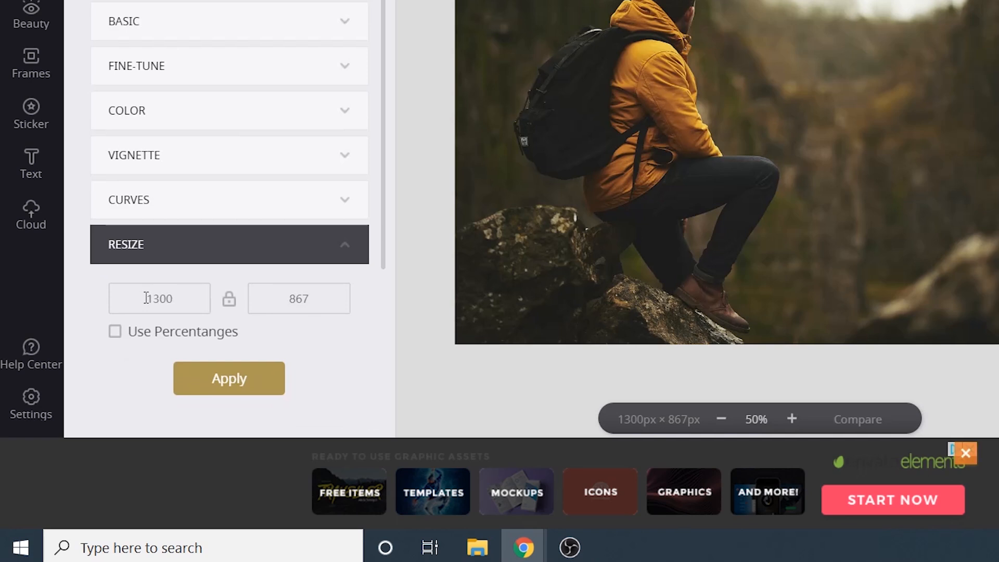
{"action": "double_click", "coordinate": [147, 298]}
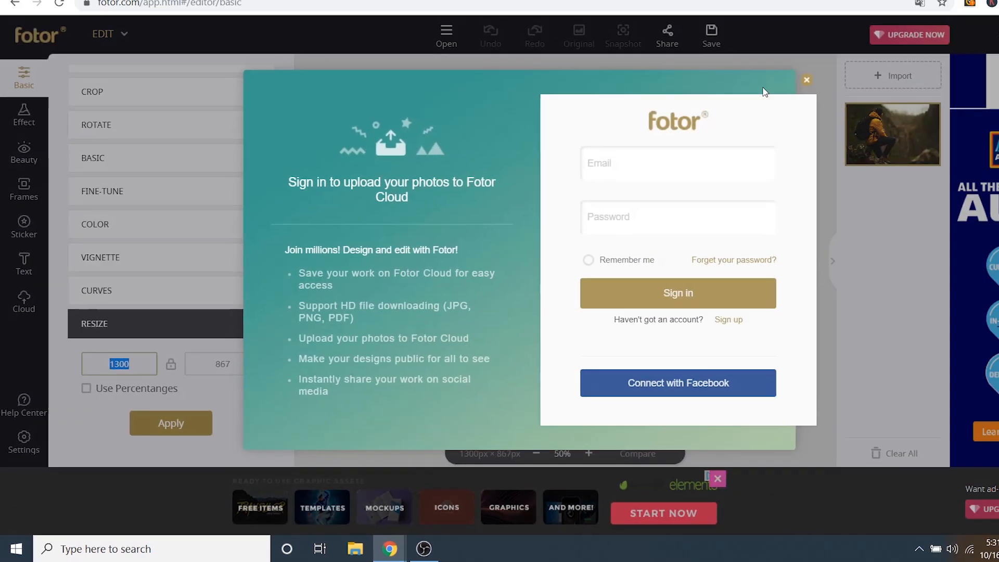
Try saving, dismiss the sign-in prompts, and close the Fotor tab.
{"action": "left_click", "coordinate": [806, 80]}
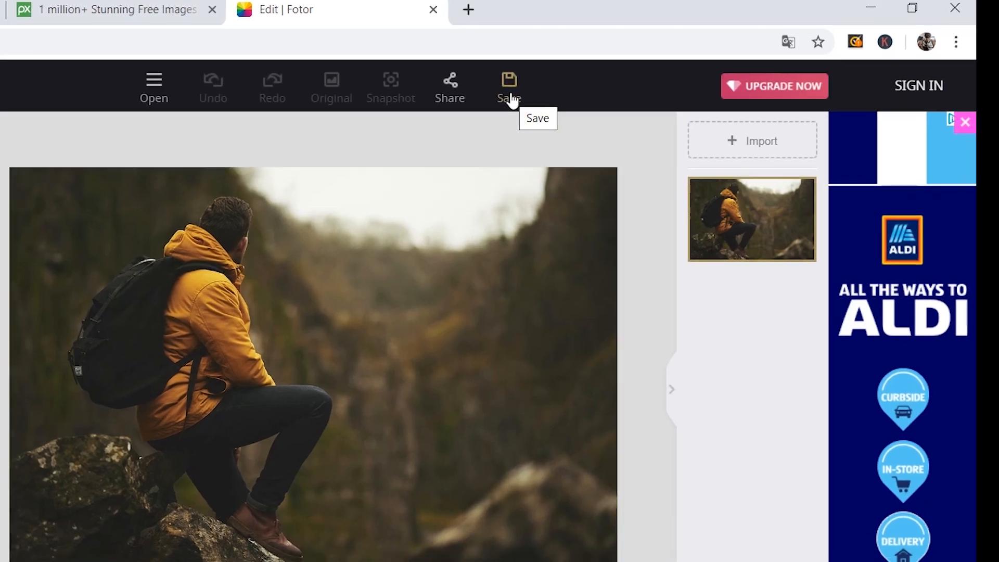
{"action": "left_click", "coordinate": [499, 102]}
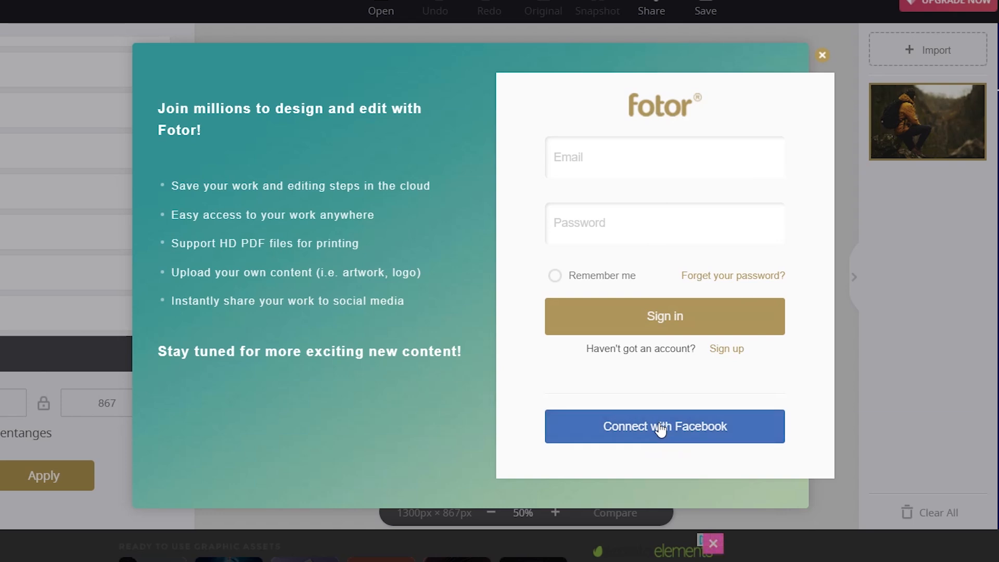
{"action": "left_click", "coordinate": [822, 55]}
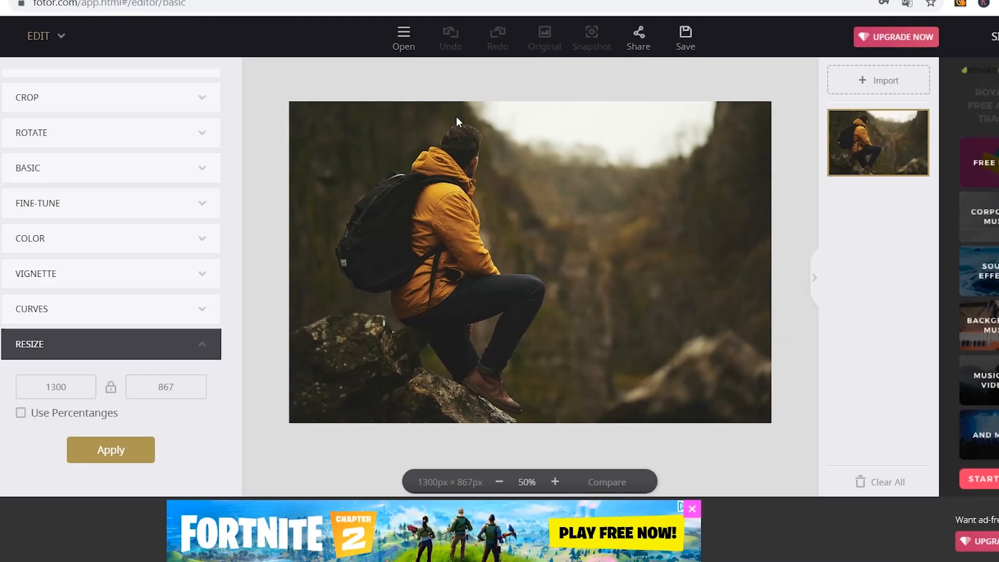
{"action": "left_click", "coordinate": [617, 10]}
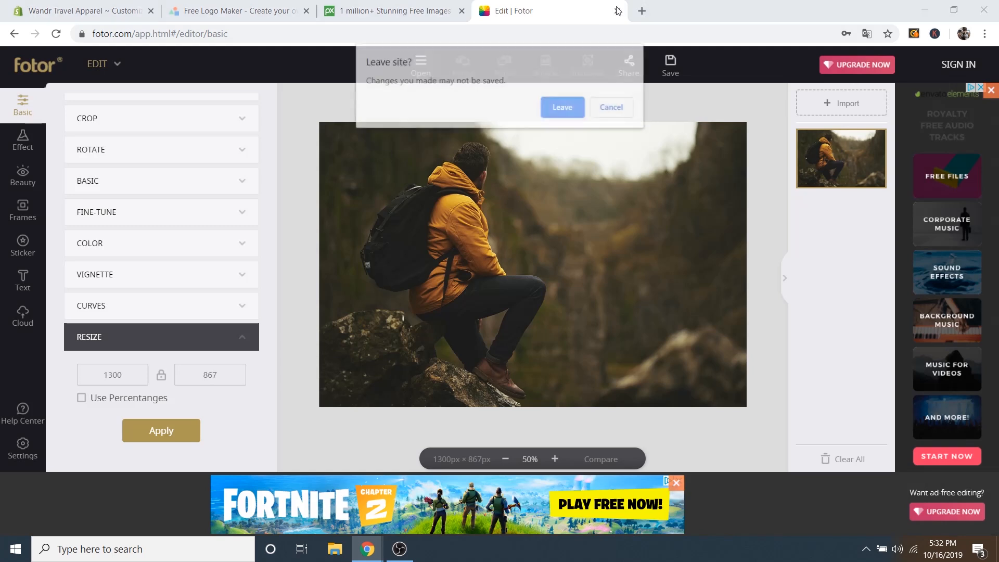
Close the Fotor, Pixabay and logo maker tabs, returning to the Shopify editor.
{"action": "left_click", "coordinate": [577, 106]}
{"action": "left_click", "coordinate": [545, 11]}
{"action": "left_click", "coordinate": [442, 11]}
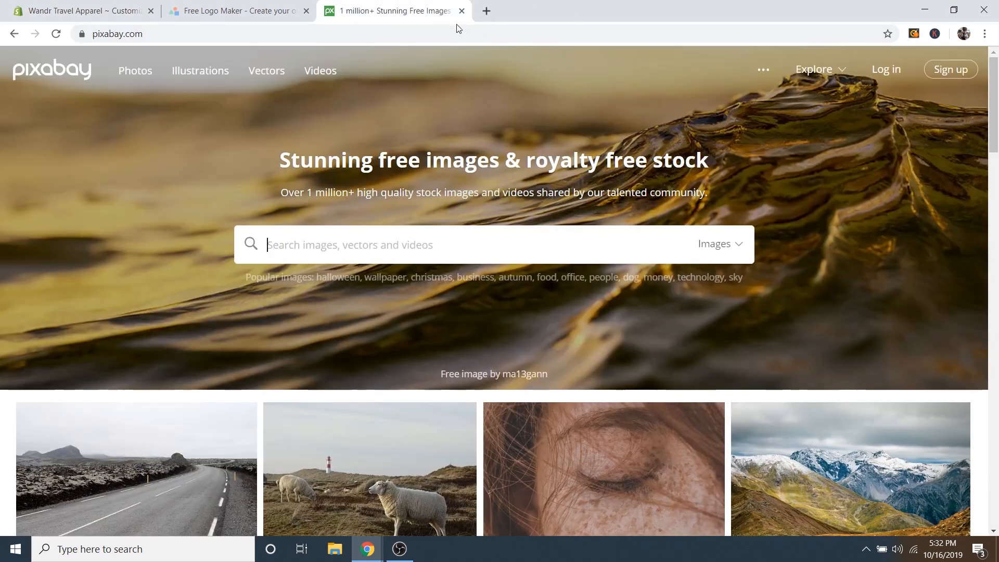
{"action": "left_click", "coordinate": [462, 10]}
{"action": "left_click", "coordinate": [73, 13]}
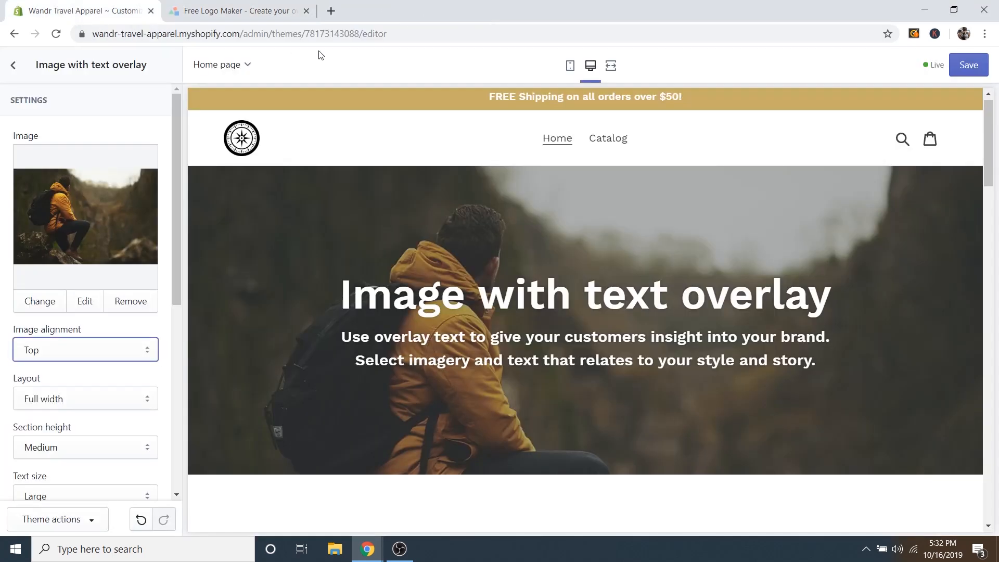
{"action": "left_click", "coordinate": [307, 11]}
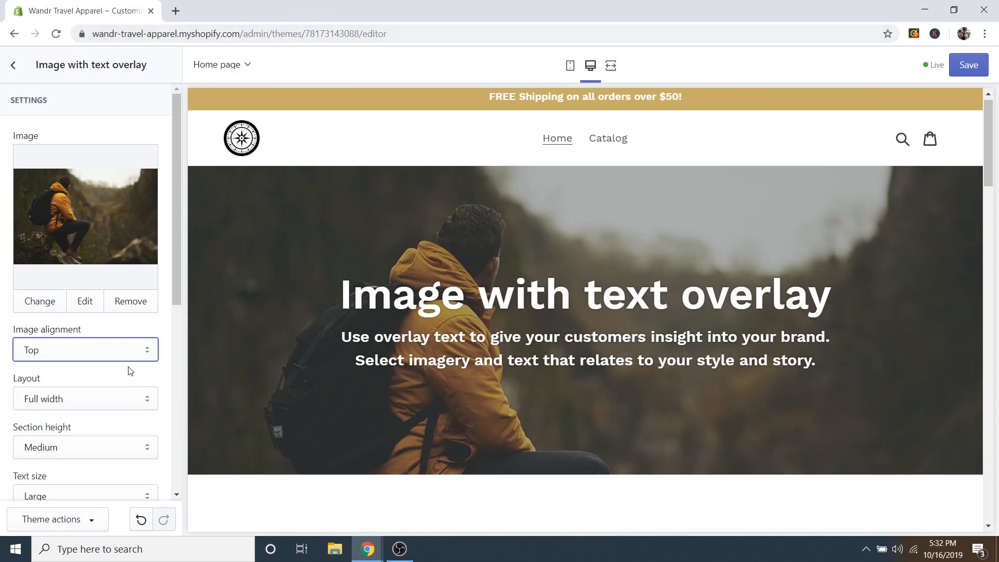
Try Small and Large section heights for the overlay banner, settling on Medium.
{"action": "scroll", "coordinate": [156, 424], "scroll_direction": "down", "scroll_amount": 2}
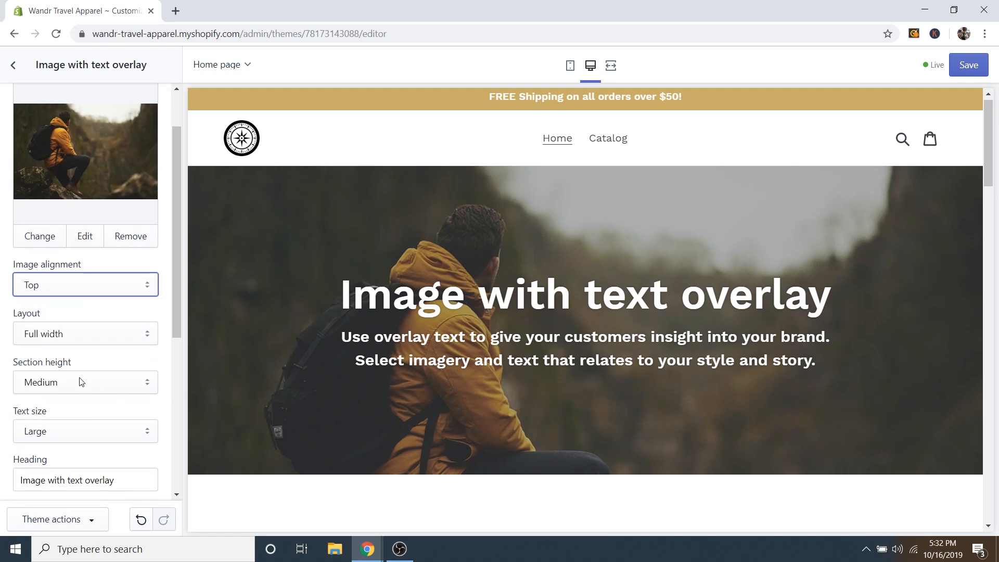
{"action": "left_click", "coordinate": [63, 384]}
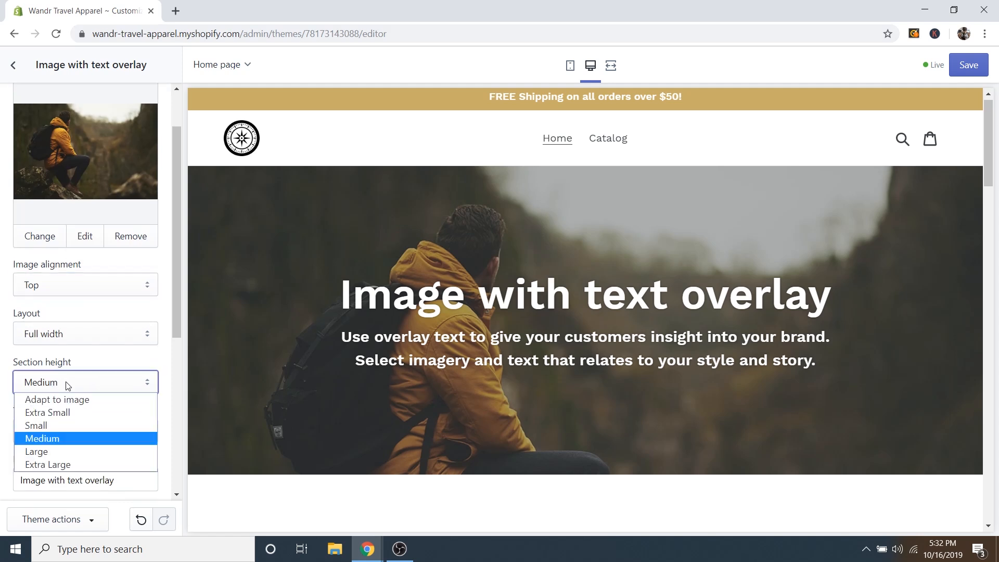
{"action": "left_click", "coordinate": [72, 400]}
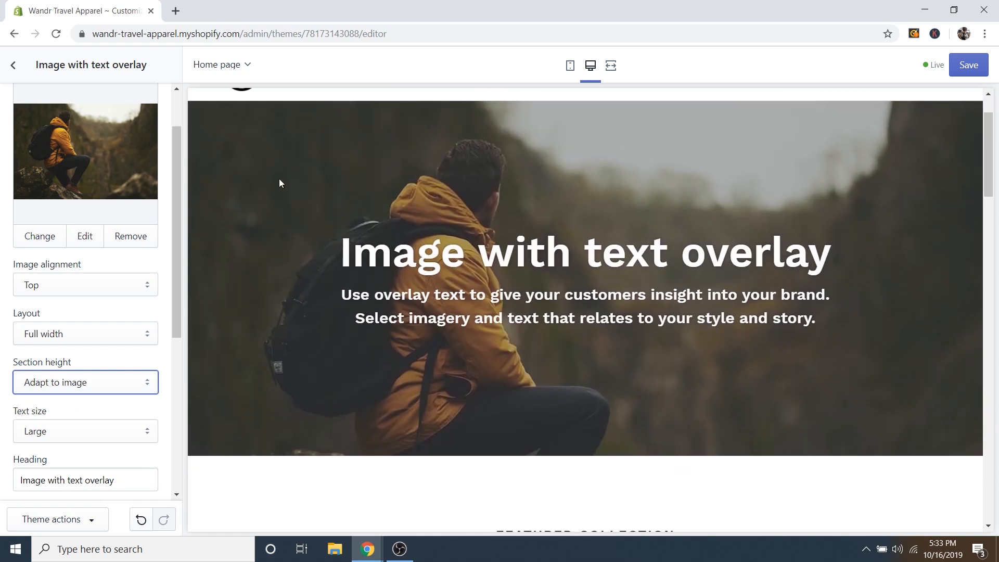
{"action": "left_click", "coordinate": [83, 385]}
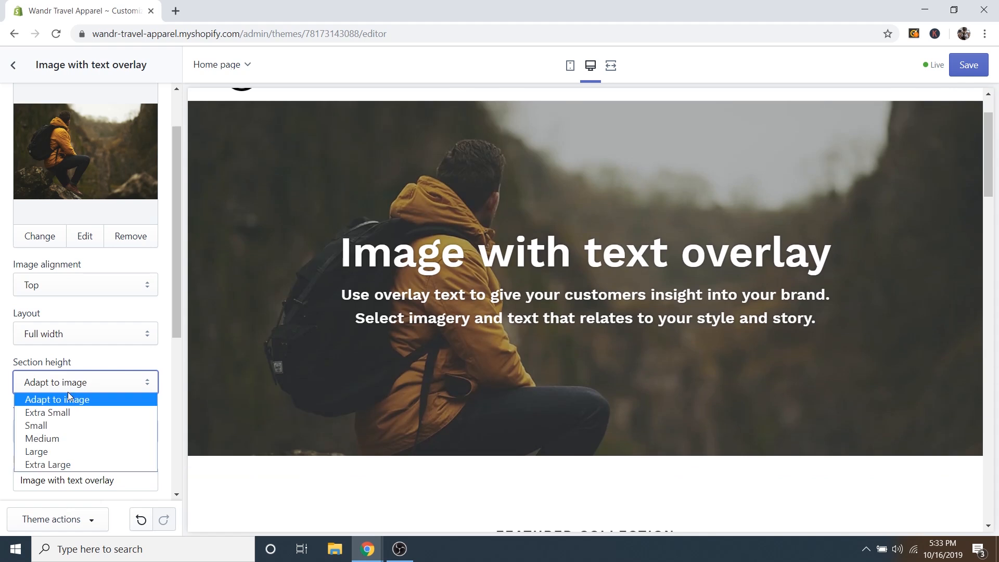
{"action": "left_click", "coordinate": [45, 425]}
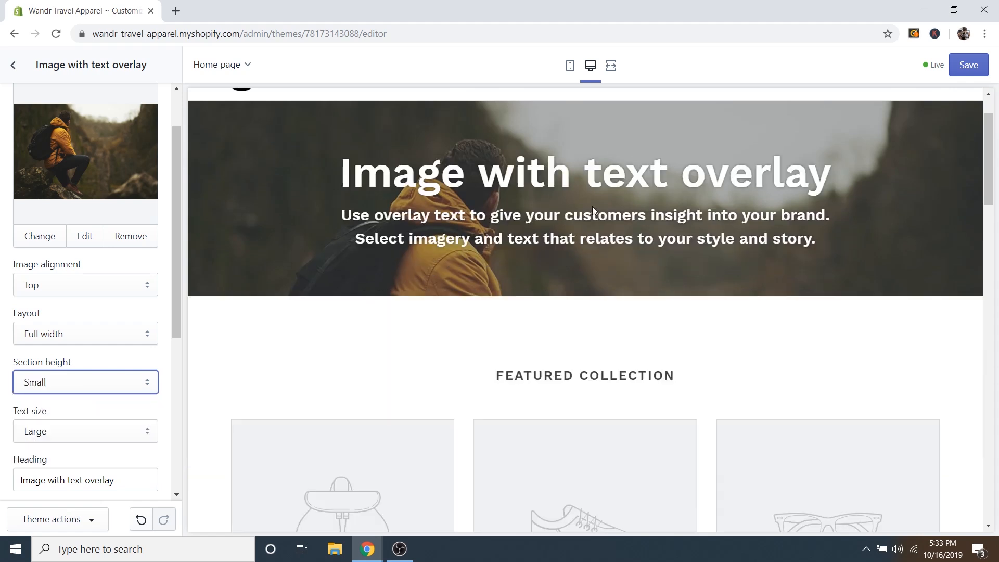
{"action": "scroll", "coordinate": [593, 211], "scroll_direction": "up", "scroll_amount": 1}
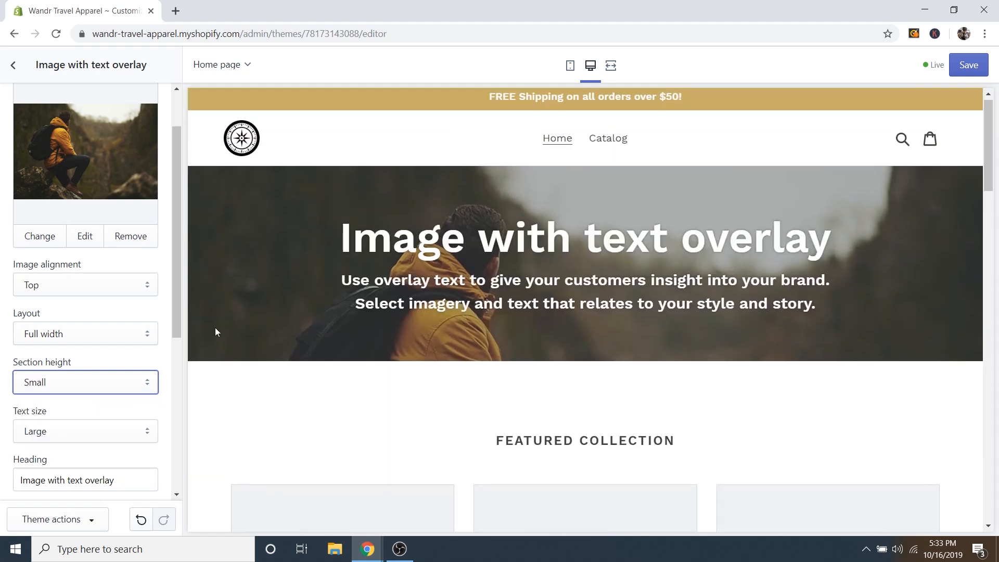
{"action": "left_click", "coordinate": [103, 381]}
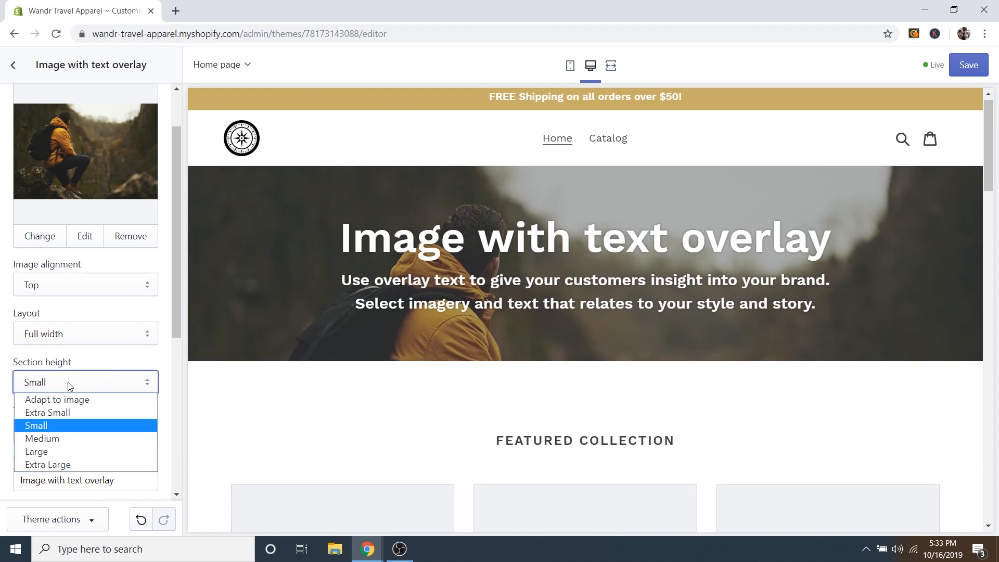
{"action": "left_click", "coordinate": [50, 450]}
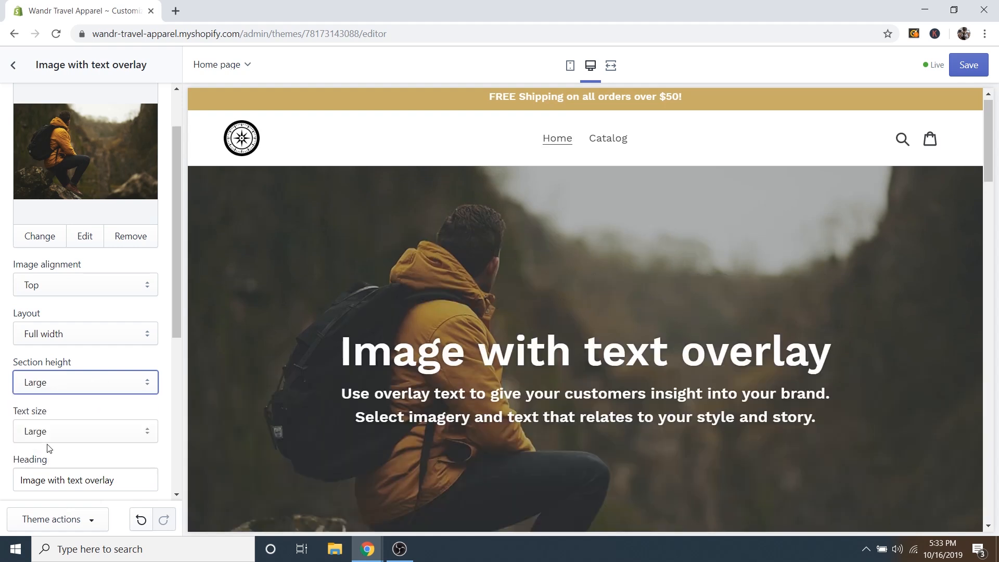
{"action": "left_click", "coordinate": [44, 386]}
{"action": "left_click", "coordinate": [42, 438]}
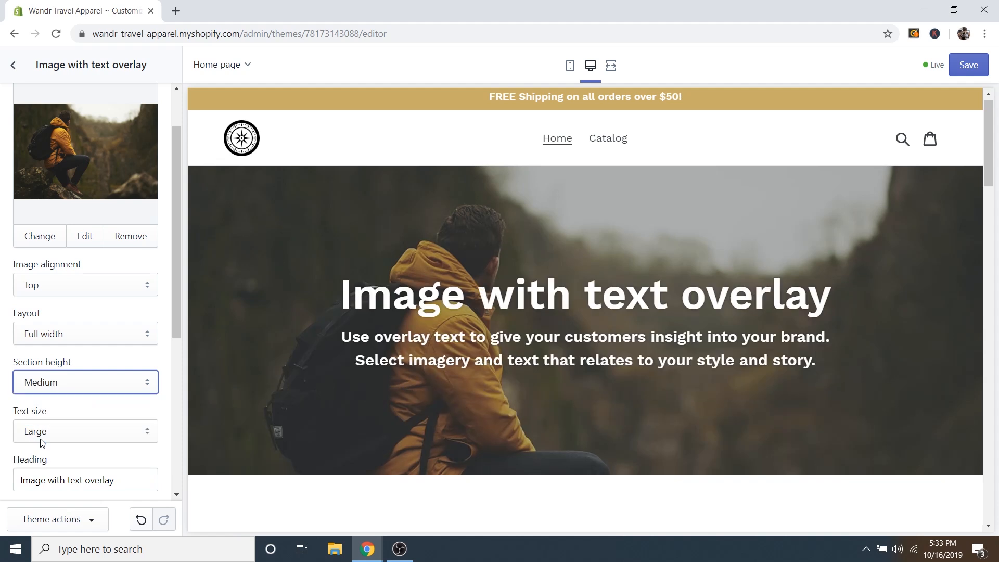
{"action": "scroll", "coordinate": [572, 268], "scroll_direction": "down", "scroll_amount": 1}
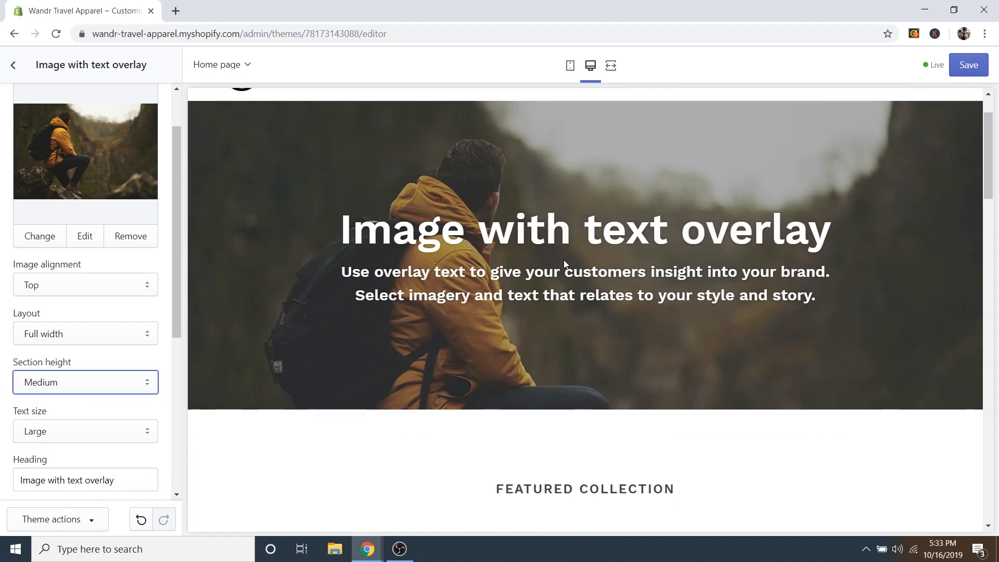
{"action": "left_click", "coordinate": [161, 398]}
{"action": "scroll", "coordinate": [161, 398], "scroll_direction": "down", "scroll_amount": 2}
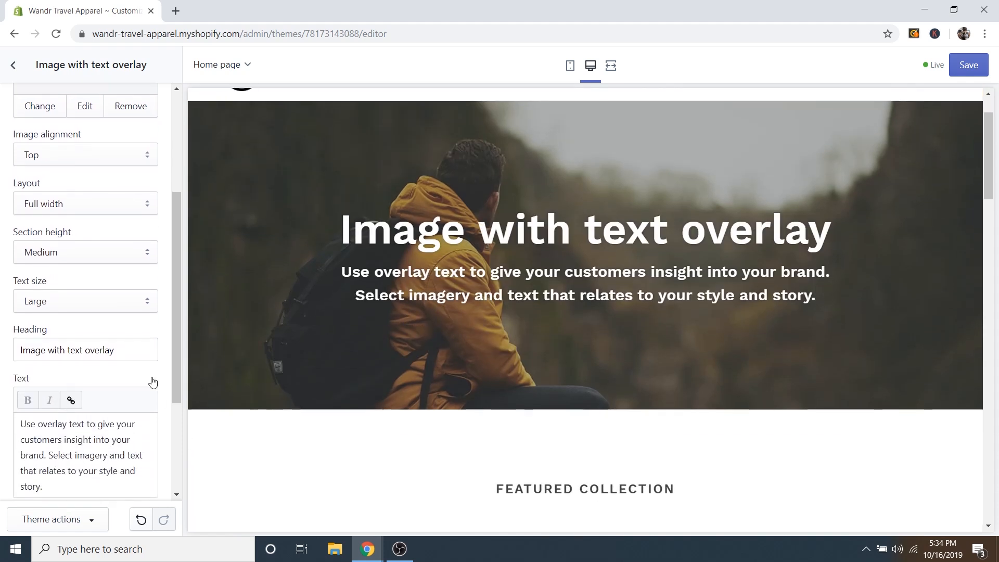
Replace the banner heading with 'Travel anywhere with functionality and style.'.
{"action": "left_click", "coordinate": [69, 349]}
{"action": "triple_click", "coordinate": [70, 350]}
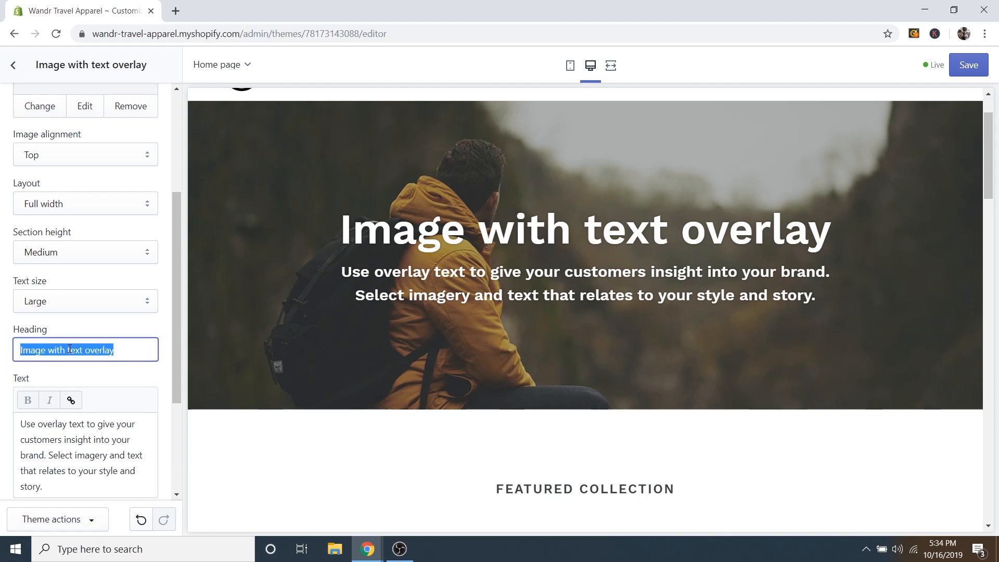
{"action": "type", "text": "Trave"}
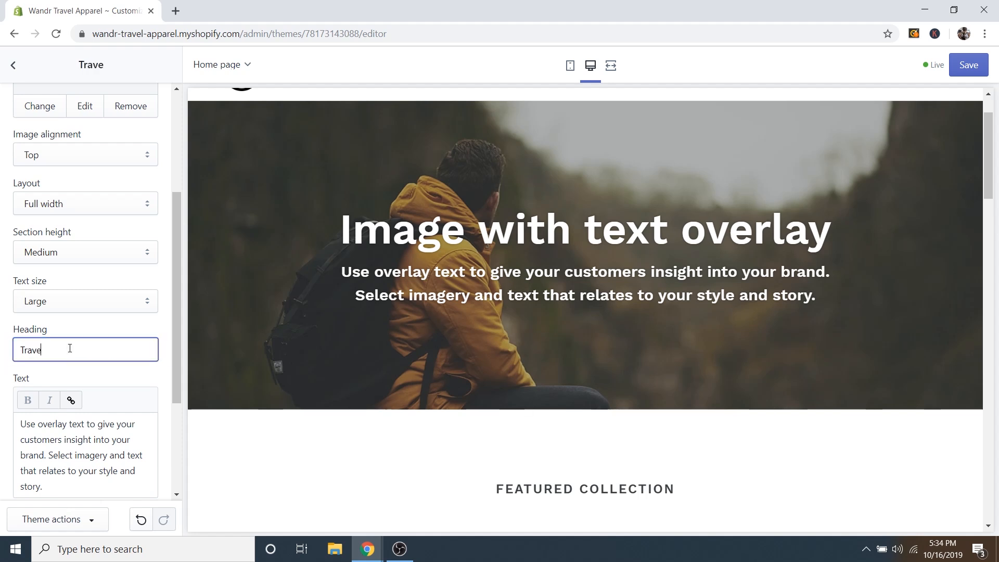
{"action": "type", "text": "l anywhere wi"}
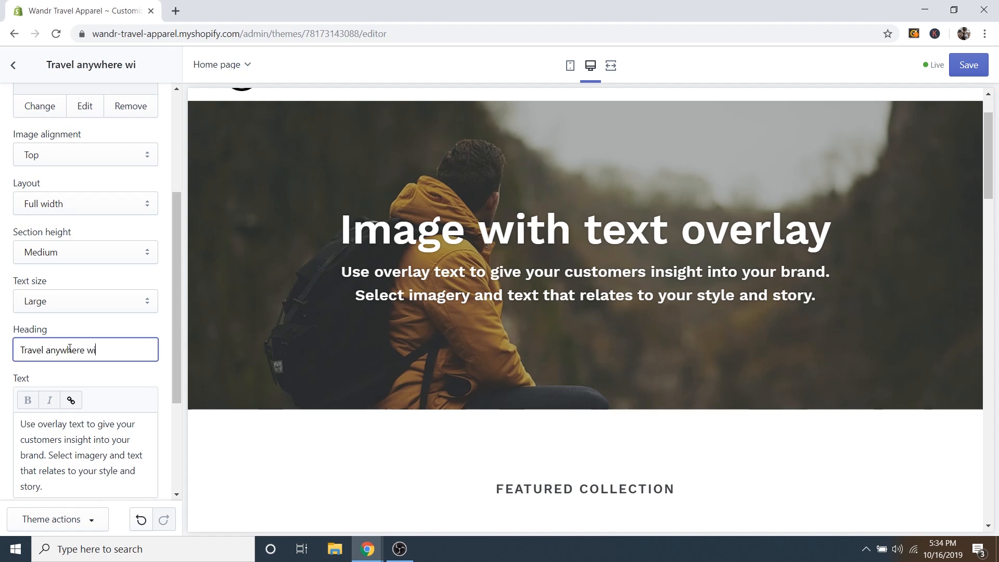
{"action": "type", "text": "th functionali"}
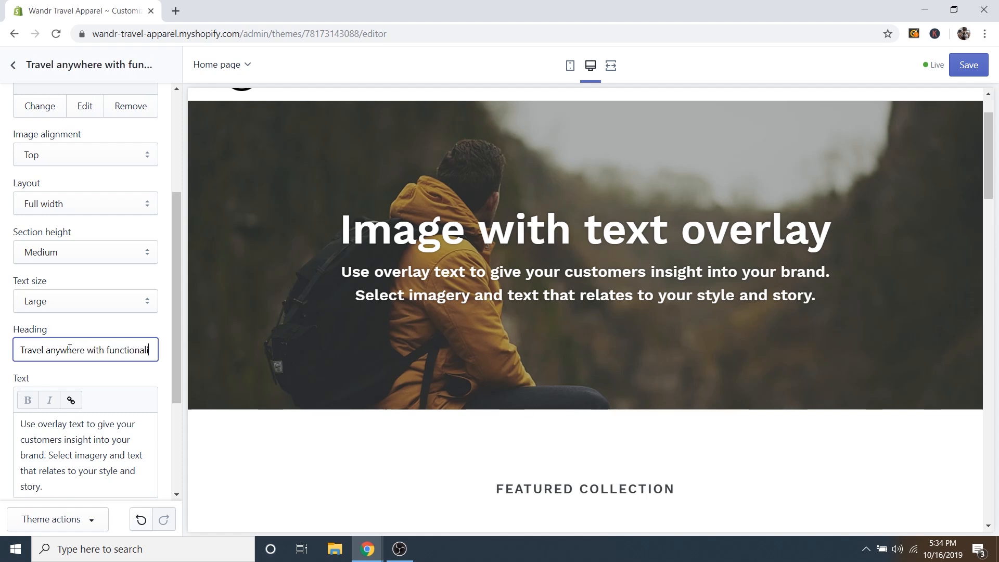
{"action": "type", "text": "ty and style"}
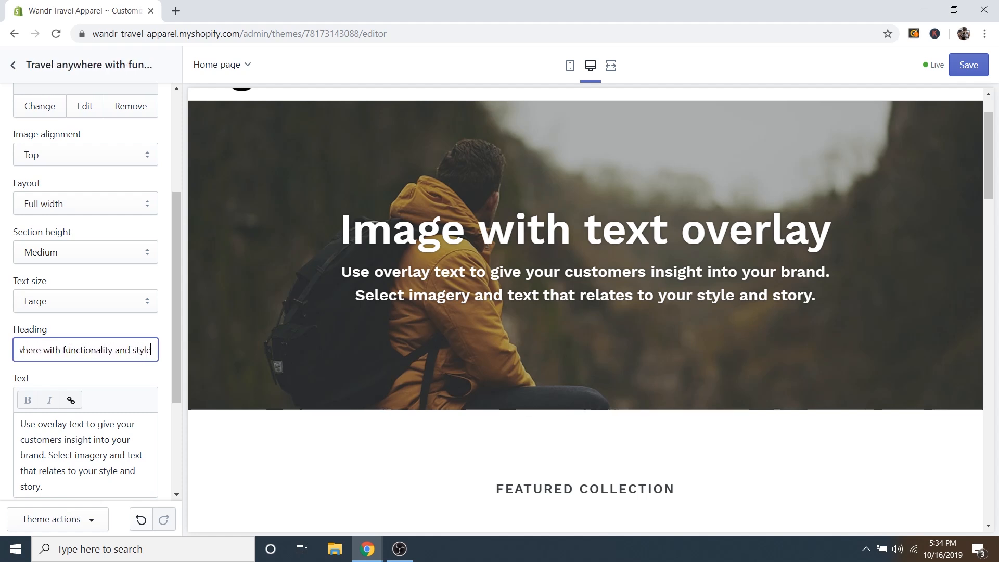
{"action": "type", "text": "."}
Replace the banner subtext with 'Travel clothing and accessories that stand the test of time.'.
{"action": "scroll", "coordinate": [145, 379], "scroll_direction": "down", "scroll_amount": 1}
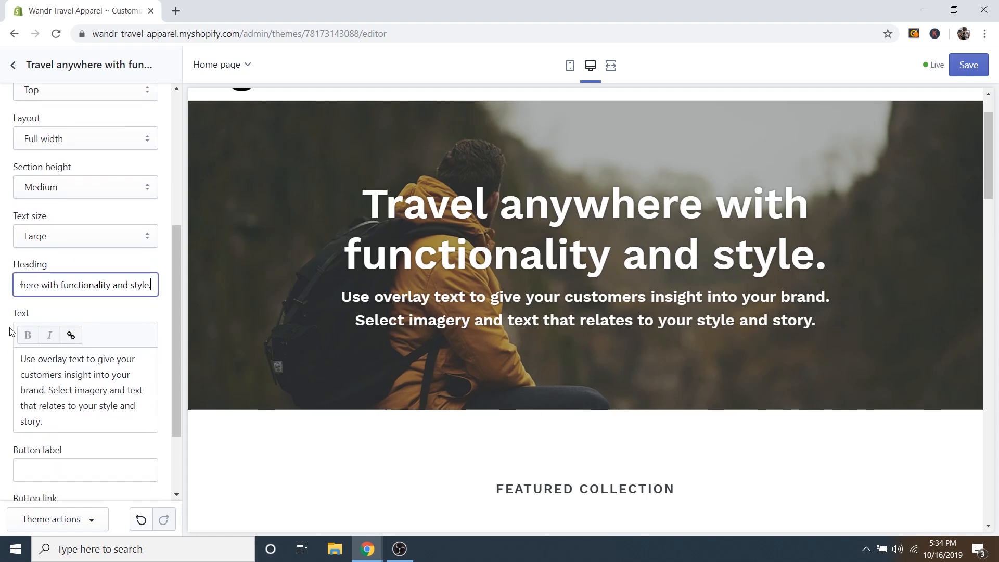
{"action": "scroll", "coordinate": [64, 338], "scroll_direction": "down", "scroll_amount": 1}
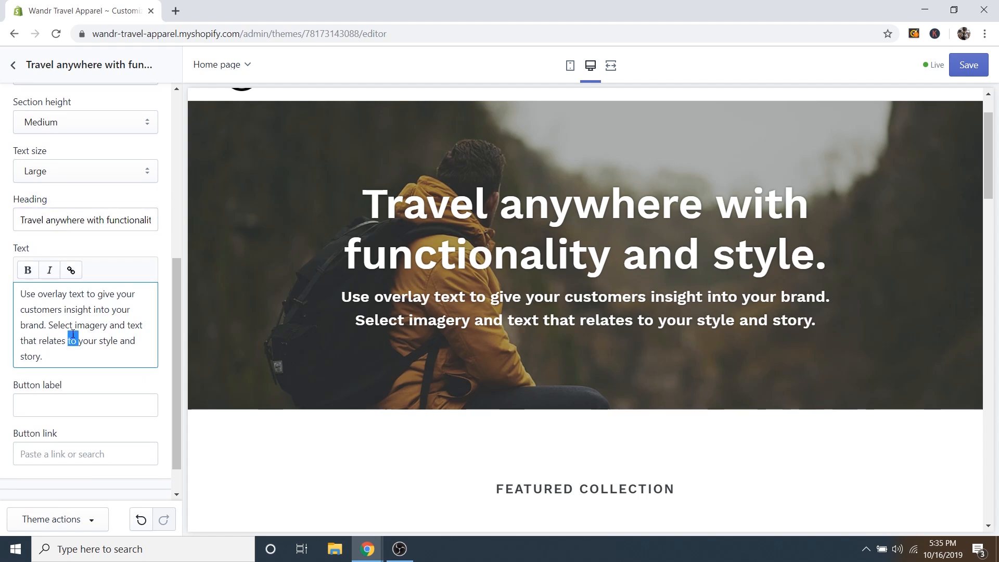
{"action": "triple_click", "coordinate": [64, 337]}
{"action": "type", "text": "Travel clothing a"}
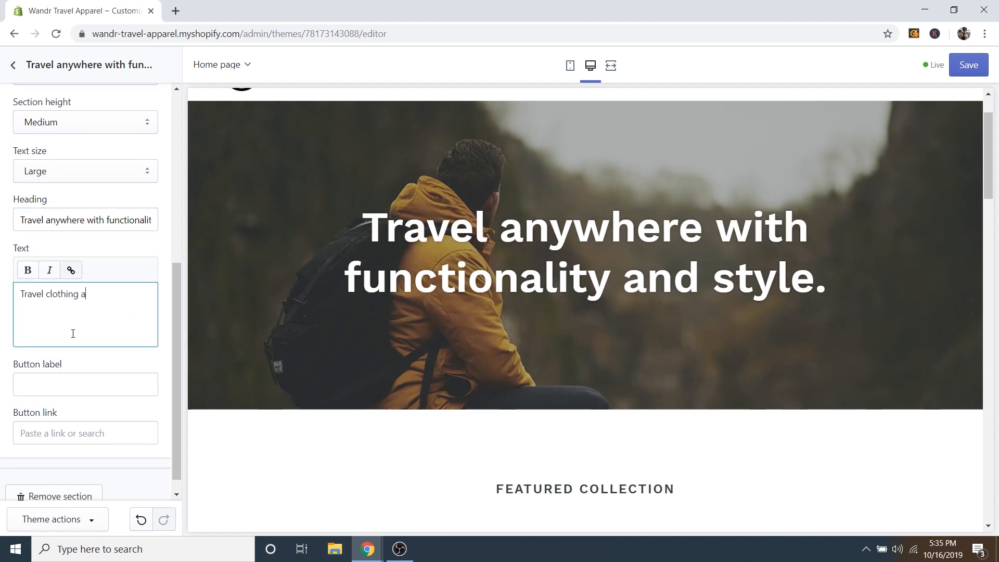
{"action": "type", "text": "nd accessories that stand the test of time."}
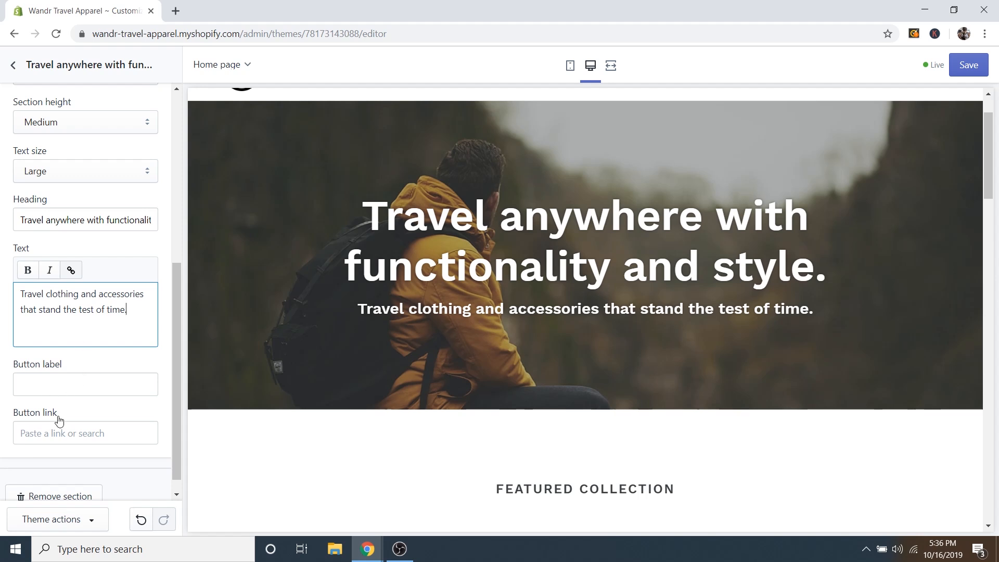
Label the banner button 'See Collection' and point it to Collections > All Collections.
{"action": "left_click", "coordinate": [41, 386]}
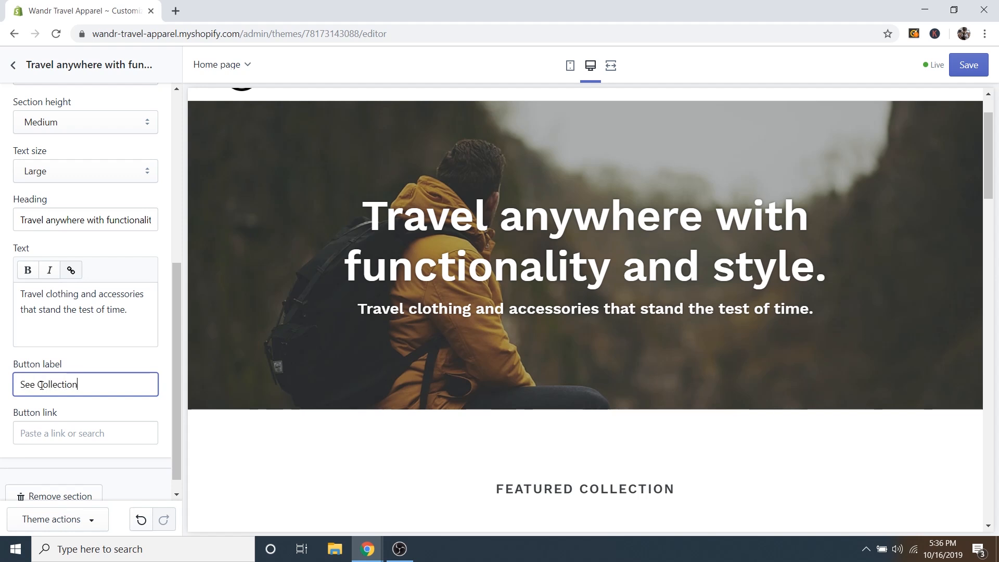
{"action": "left_click", "coordinate": [50, 434]}
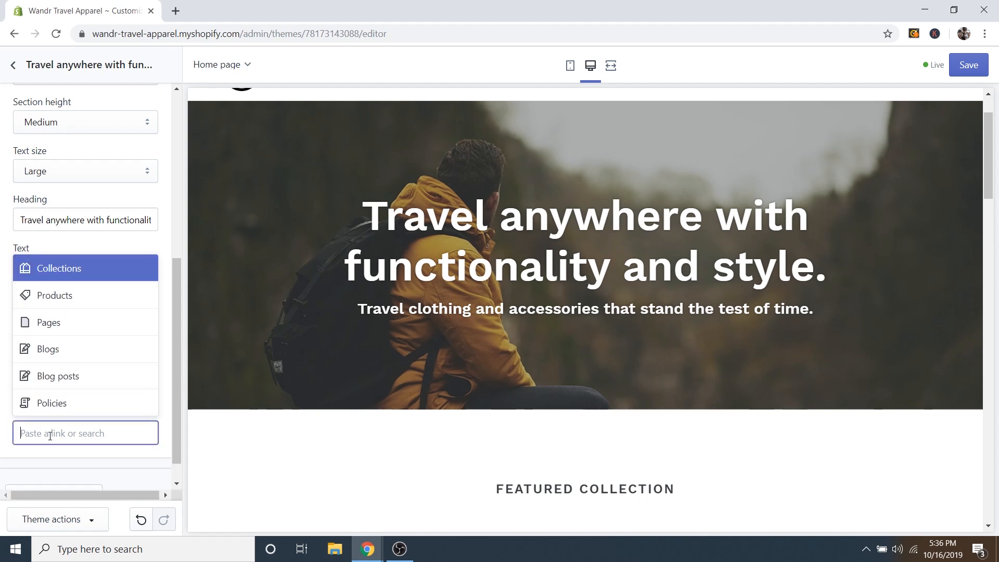
{"action": "left_click", "coordinate": [71, 269]}
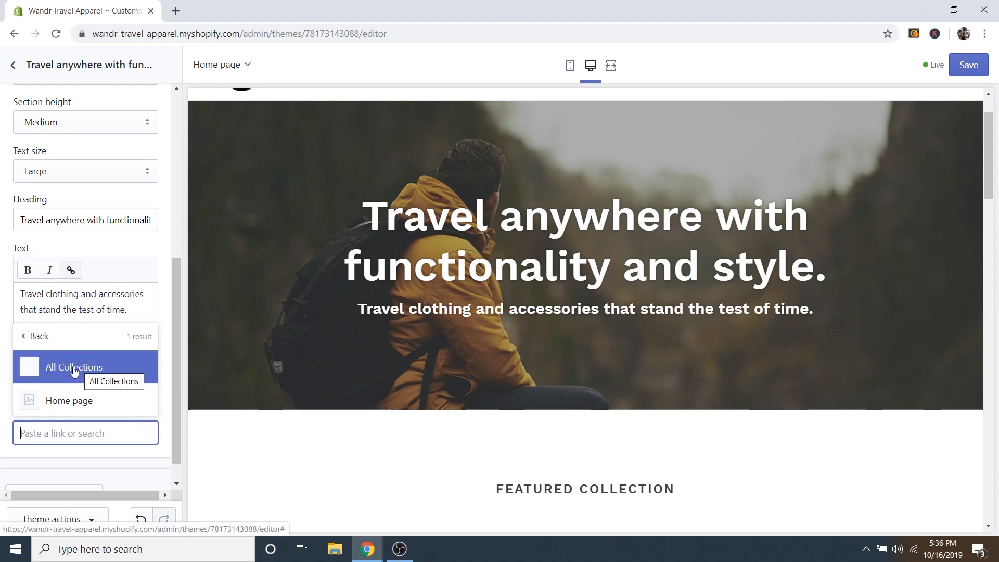
{"action": "left_click", "coordinate": [74, 368]}
{"action": "scroll", "coordinate": [162, 371], "scroll_direction": "down", "scroll_amount": 1}
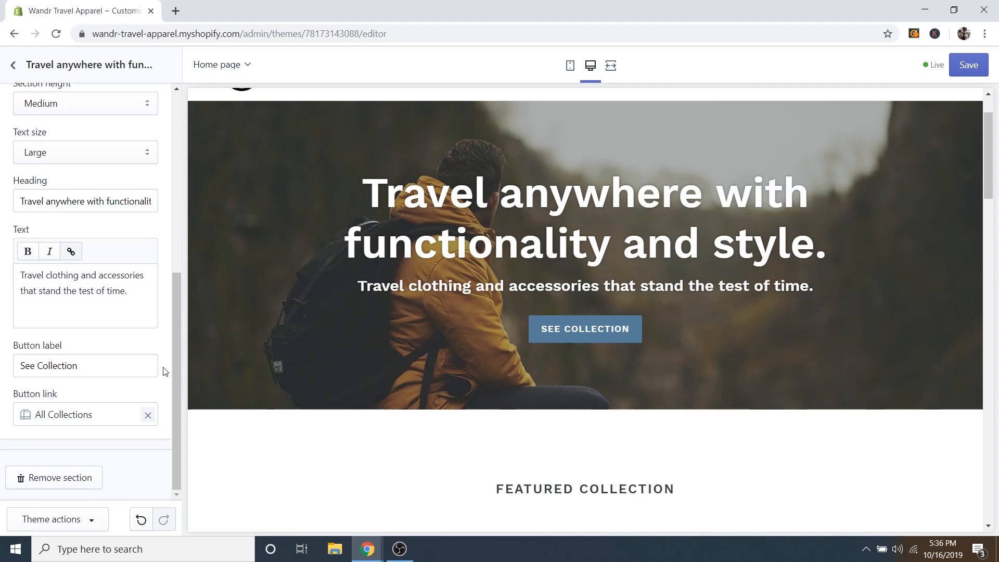
{"action": "scroll", "coordinate": [163, 372], "scroll_direction": "up", "scroll_amount": 3}
{"action": "scroll", "coordinate": [163, 373], "scroll_direction": "down", "scroll_amount": 3}
{"action": "scroll", "coordinate": [163, 358], "scroll_direction": "up", "scroll_amount": 3}
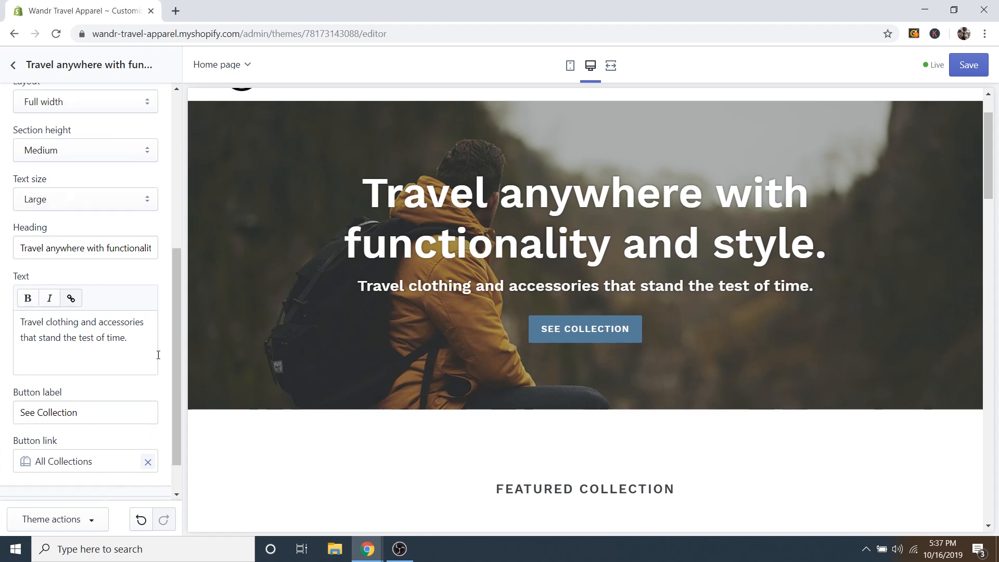
{"action": "scroll", "coordinate": [159, 353], "scroll_direction": "up", "scroll_amount": 5}
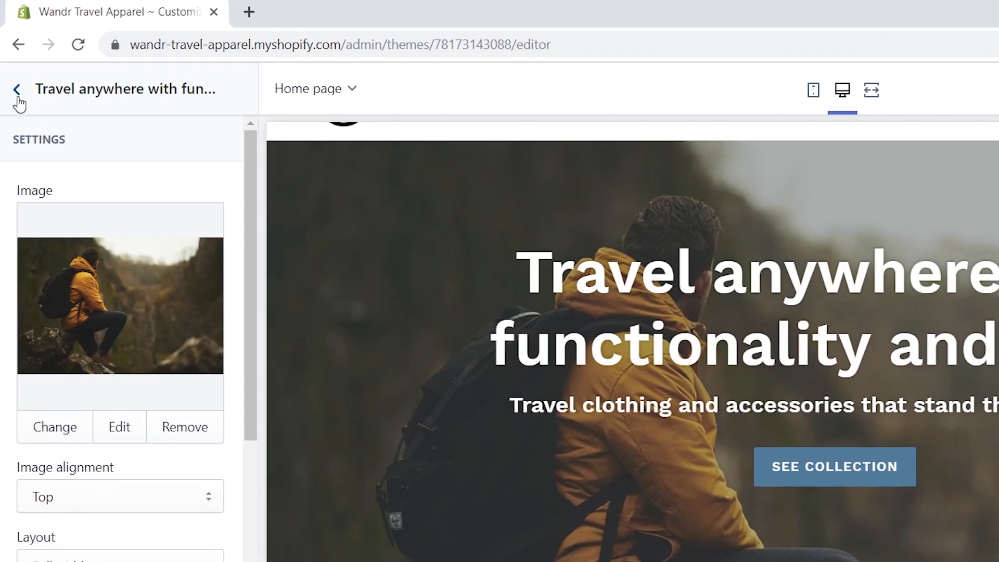
Set the theme's primary button colour to bright blue #00A3FC, turning See Collection blue.
{"action": "left_click", "coordinate": [17, 94]}
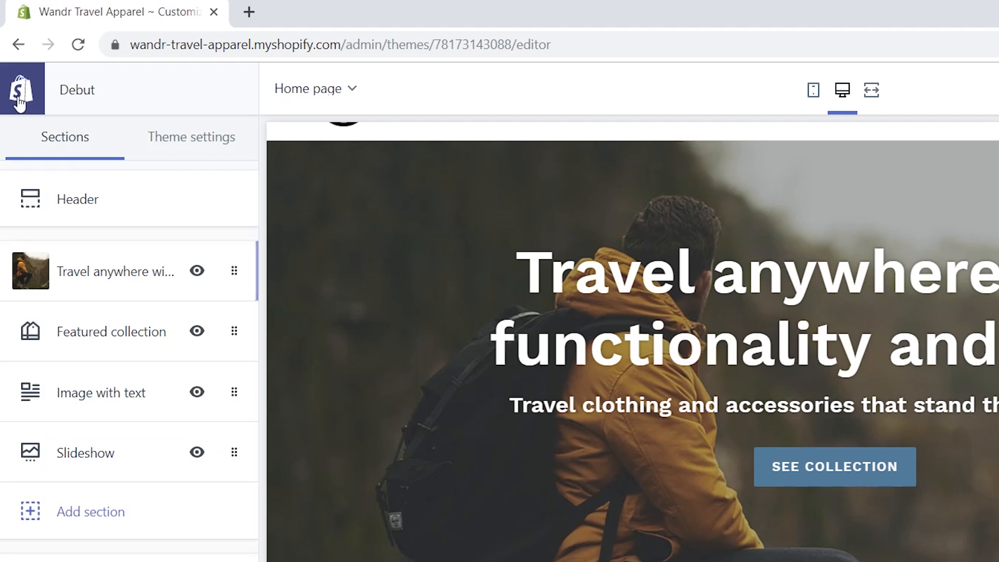
{"action": "left_click", "coordinate": [197, 151]}
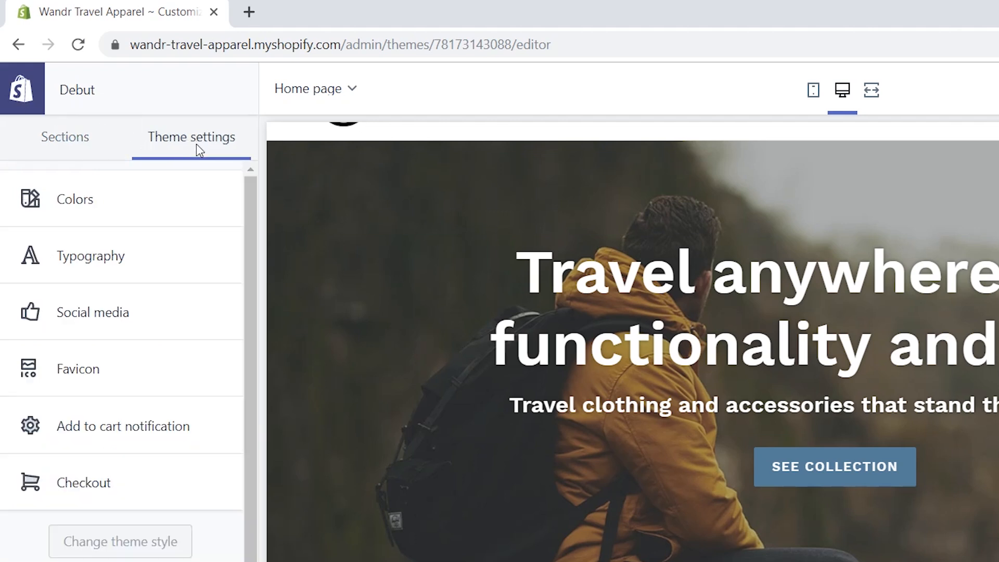
{"action": "left_click", "coordinate": [110, 207]}
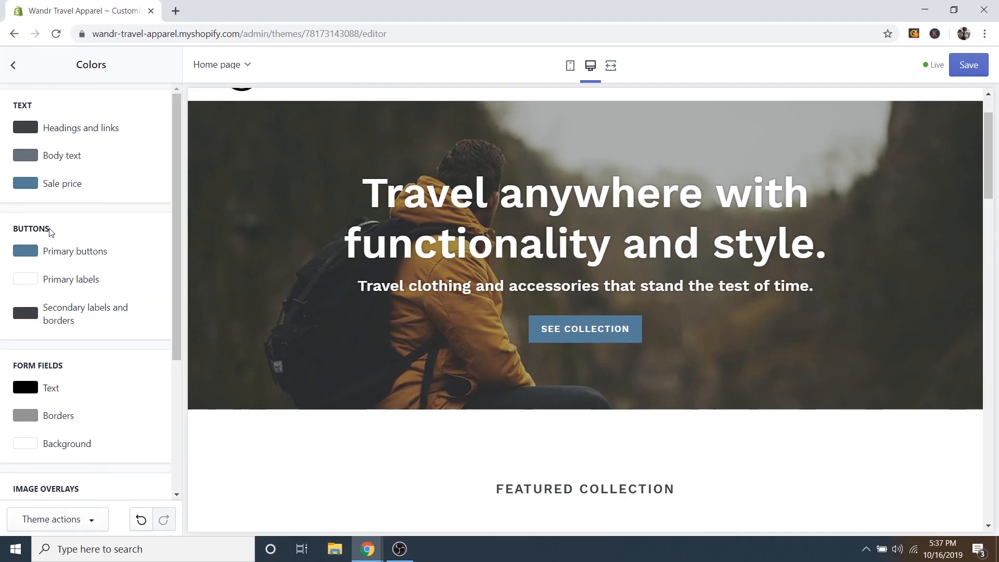
{"action": "left_click", "coordinate": [25, 253]}
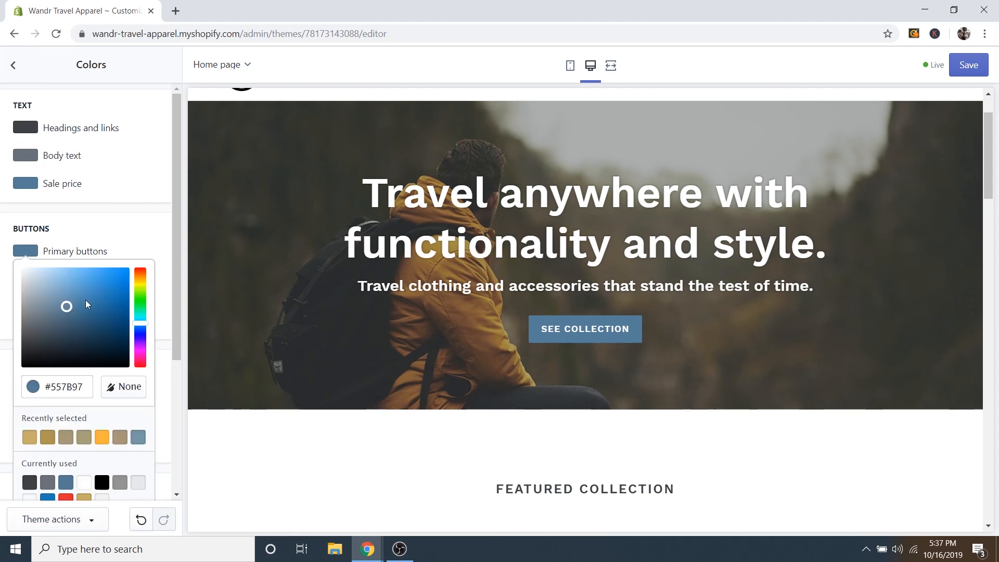
{"action": "scroll", "coordinate": [373, 374], "scroll_direction": "up", "scroll_amount": 2}
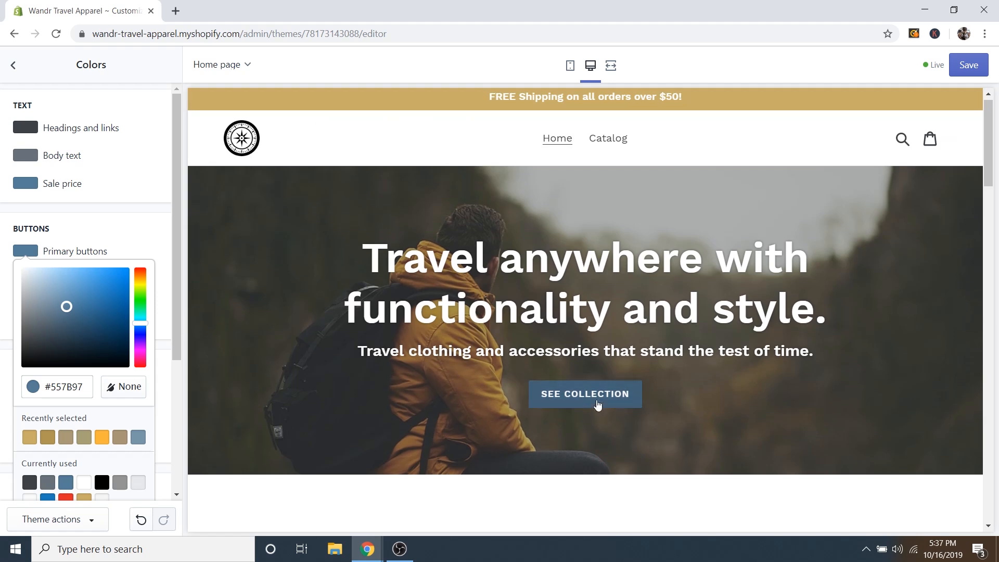
{"action": "left_click_drag", "start_coordinate": [139, 291], "coordinate": [67, 308]}
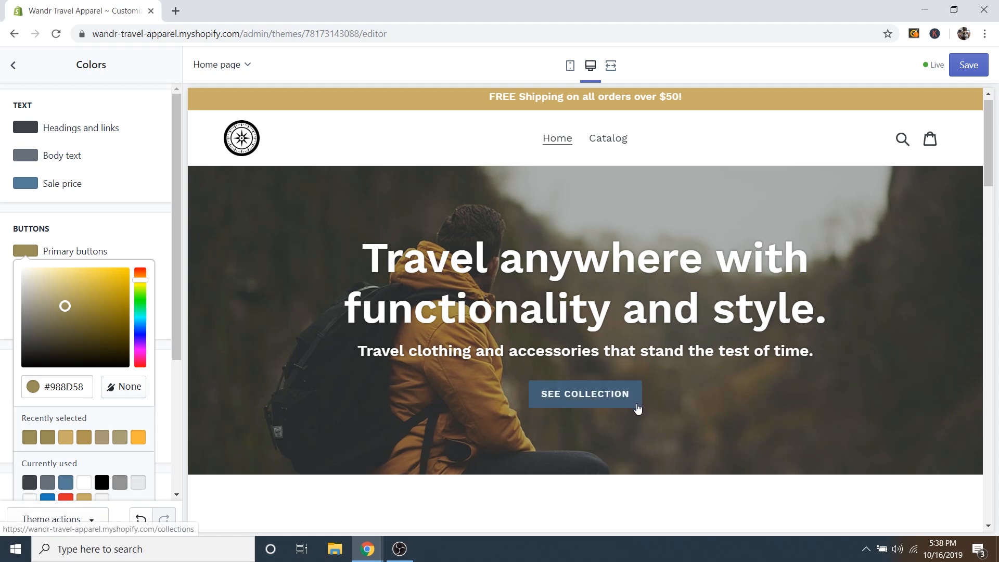
{"action": "left_click_drag", "start_coordinate": [142, 316], "coordinate": [136, 267]}
{"action": "left_click_drag", "start_coordinate": [143, 322], "coordinate": [143, 323]}
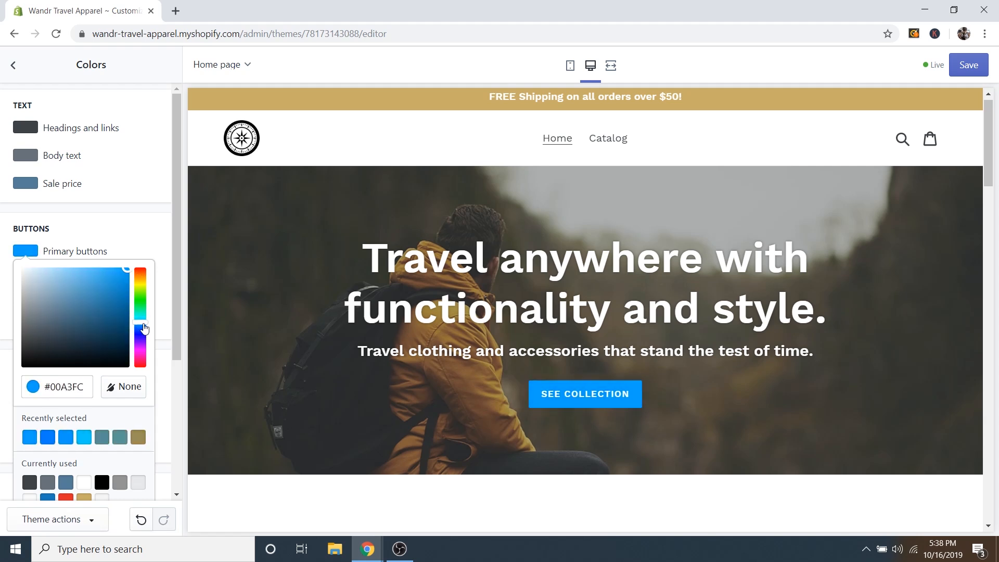
{"action": "left_click", "coordinate": [151, 258]}
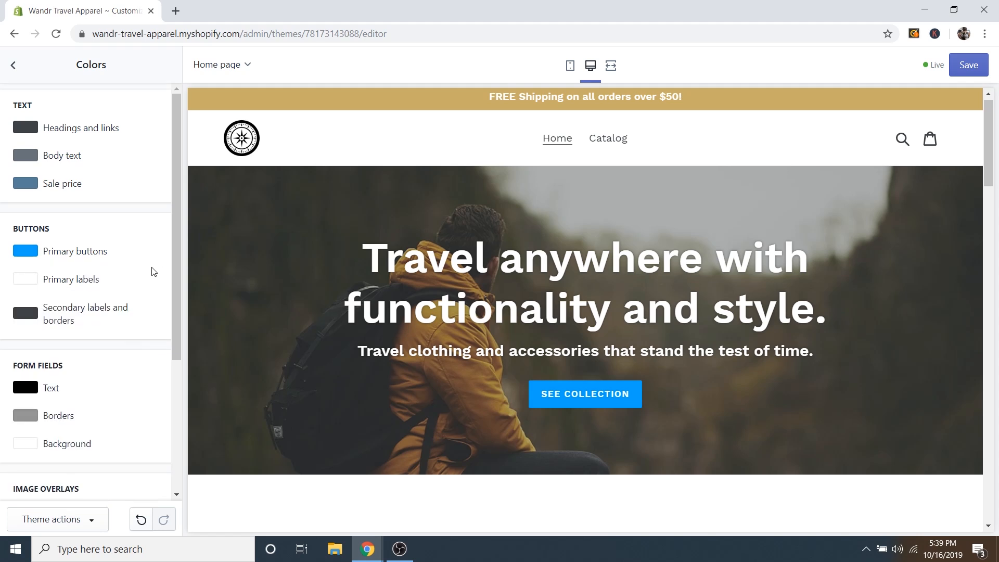
{"action": "scroll", "coordinate": [153, 271], "scroll_direction": "down", "scroll_amount": 4}
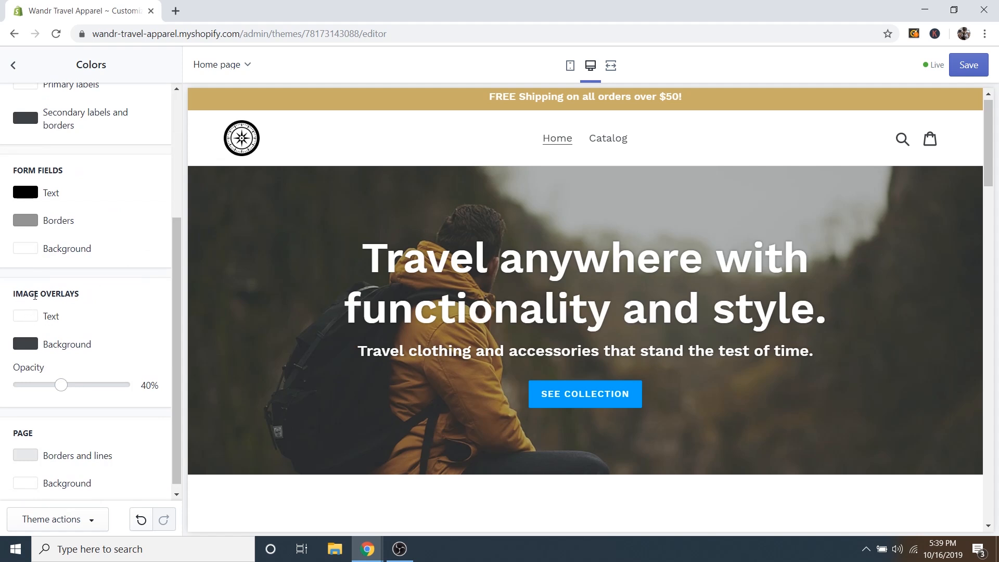
Keep the image overlay text colour white (#FFFFFF) after trying green.
{"action": "left_click", "coordinate": [23, 320]}
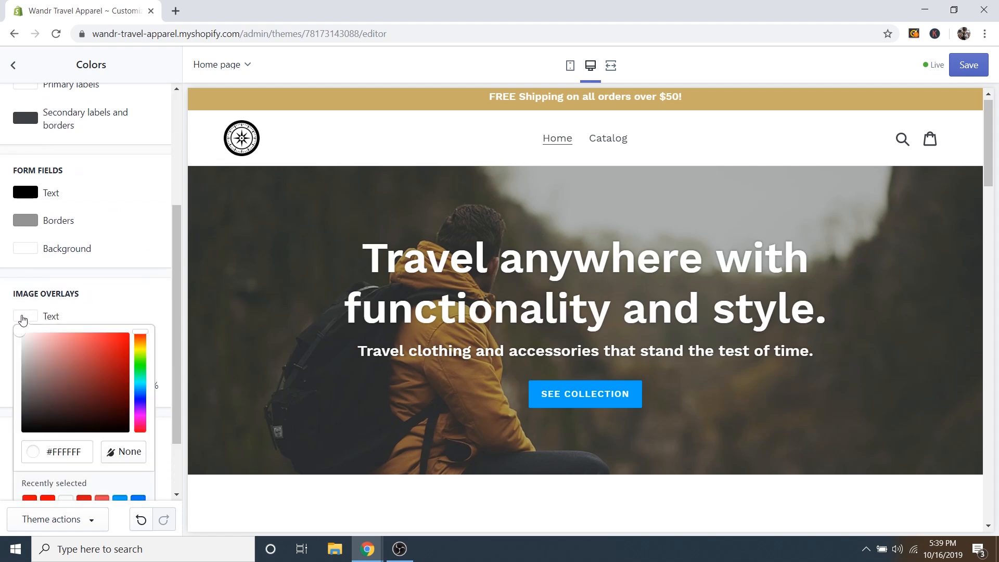
{"action": "mouse_move", "coordinate": [70, 371]}
{"action": "left_mouse_down"}
{"action": "mouse_move", "coordinate": [94, 363]}
{"action": "mouse_move", "coordinate": [111, 375]}
{"action": "mouse_move", "coordinate": [140, 364]}
{"action": "mouse_move", "coordinate": [144, 373]}
{"action": "mouse_move", "coordinate": [118, 349]}
{"action": "mouse_move", "coordinate": [144, 324]}
{"action": "left_mouse_up"}
{"action": "left_click", "coordinate": [141, 311]}
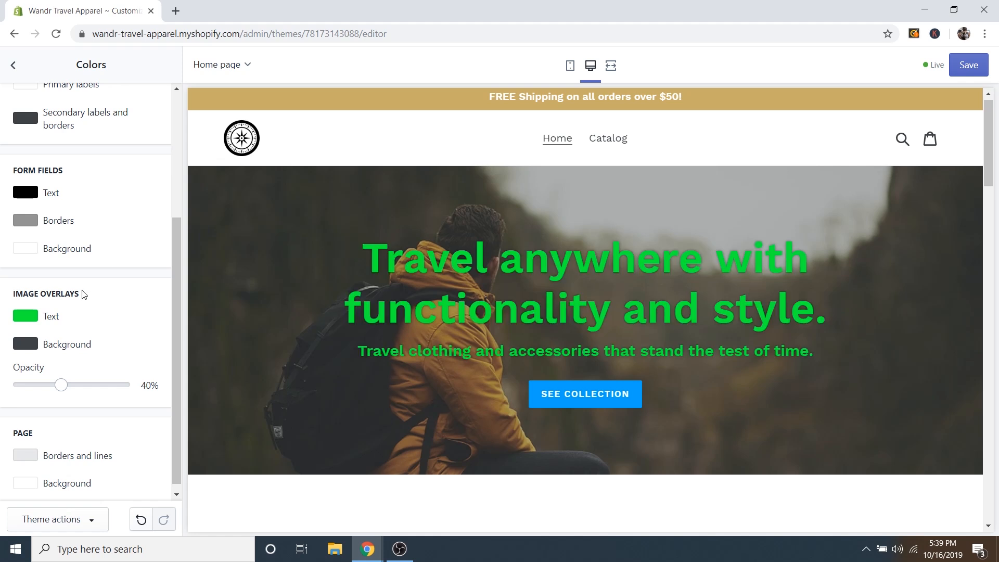
{"action": "left_click", "coordinate": [30, 323]}
{"action": "left_click_drag", "start_coordinate": [57, 342], "coordinate": [20, 330]}
{"action": "left_click", "coordinate": [107, 305]}
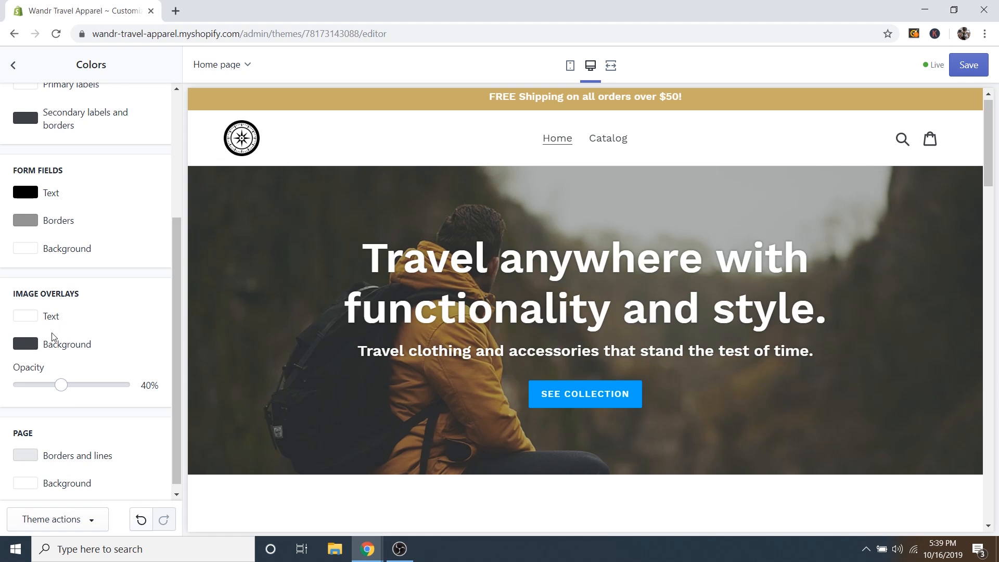
Set the image overlay background colour to dark grey #262626.
{"action": "left_click", "coordinate": [25, 344]}
{"action": "left_click", "coordinate": [45, 379]}
{"action": "mouse_move", "coordinate": [60, 382]}
{"action": "left_mouse_down"}
{"action": "mouse_move", "coordinate": [132, 351]}
{"action": "mouse_move", "coordinate": [102, 358]}
{"action": "mouse_move", "coordinate": [95, 424]}
{"action": "mouse_move", "coordinate": [22, 414]}
{"action": "mouse_move", "coordinate": [22, 385]}
{"action": "mouse_move", "coordinate": [2, 378]}
{"action": "mouse_move", "coordinate": [31, 394]}
{"action": "mouse_move", "coordinate": [4, 464]}
{"action": "mouse_move", "coordinate": [2, 448]}
{"action": "left_mouse_up"}
{"action": "left_click", "coordinate": [190, 340]}
{"action": "scroll", "coordinate": [138, 306], "scroll_direction": "up", "scroll_amount": 5}
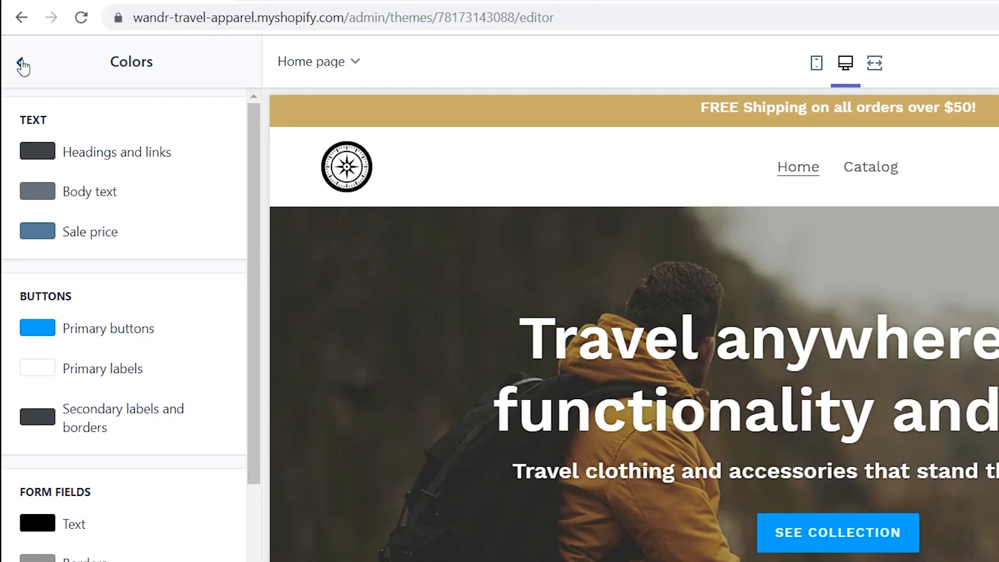
Switch the Typography headings and buttons font from Work Sans to Asul Regular.
{"action": "left_click", "coordinate": [18, 63]}
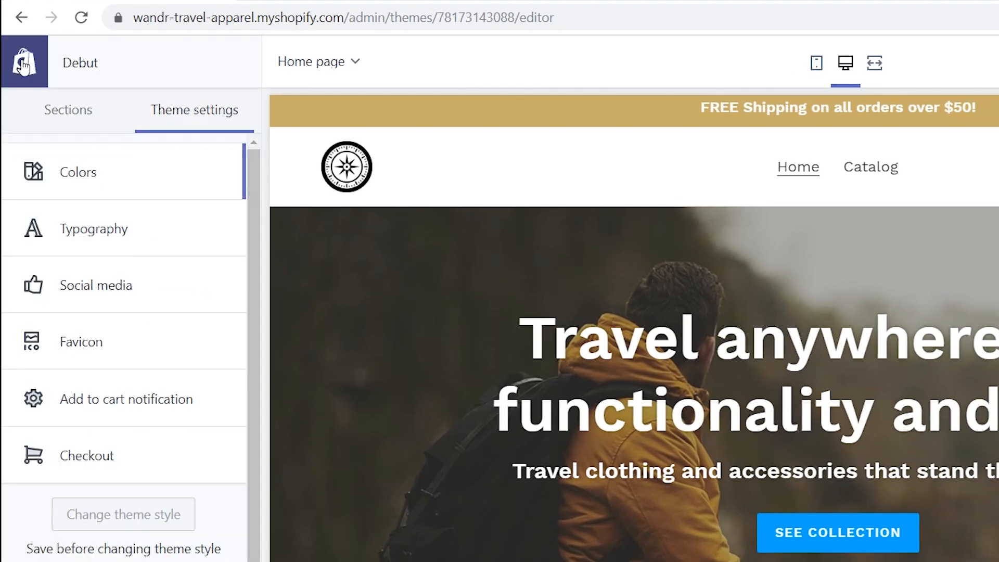
{"action": "left_click", "coordinate": [112, 239]}
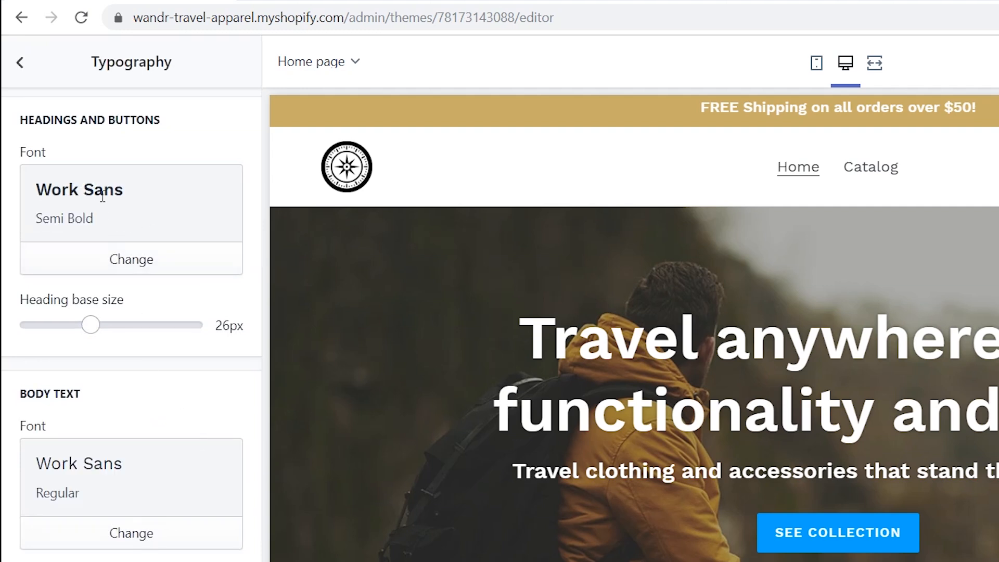
{"action": "left_click", "coordinate": [127, 260]}
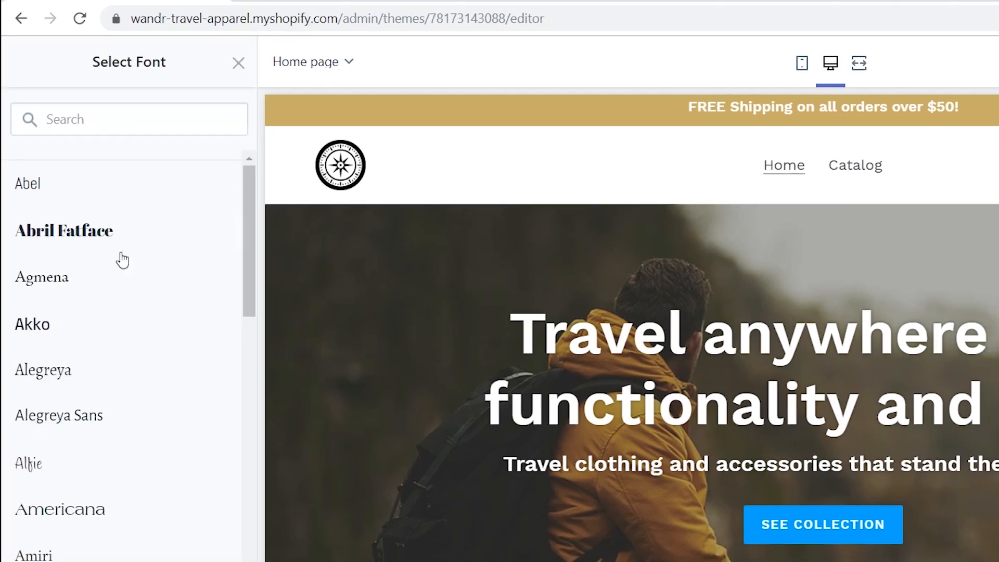
{"action": "scroll", "coordinate": [38, 247], "scroll_direction": "down", "scroll_amount": 8}
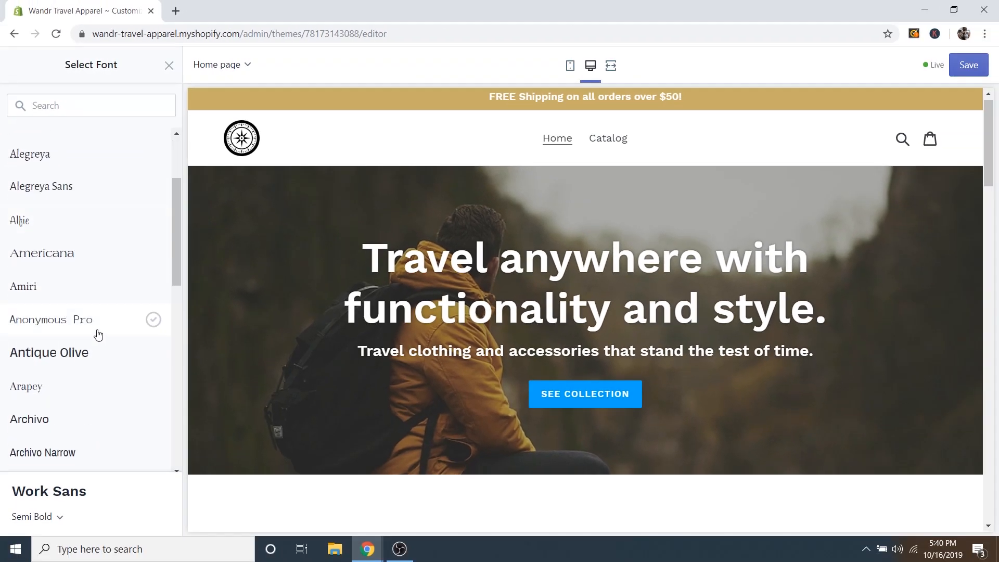
{"action": "scroll", "coordinate": [104, 297], "scroll_direction": "down", "scroll_amount": 5}
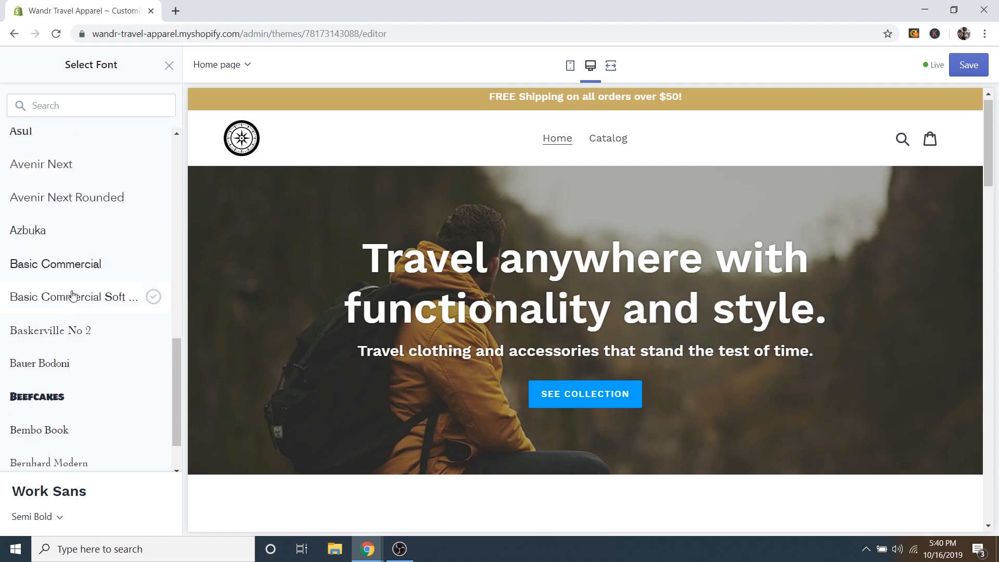
{"action": "scroll", "coordinate": [73, 293], "scroll_direction": "up", "scroll_amount": 3}
{"action": "left_click", "coordinate": [23, 266]}
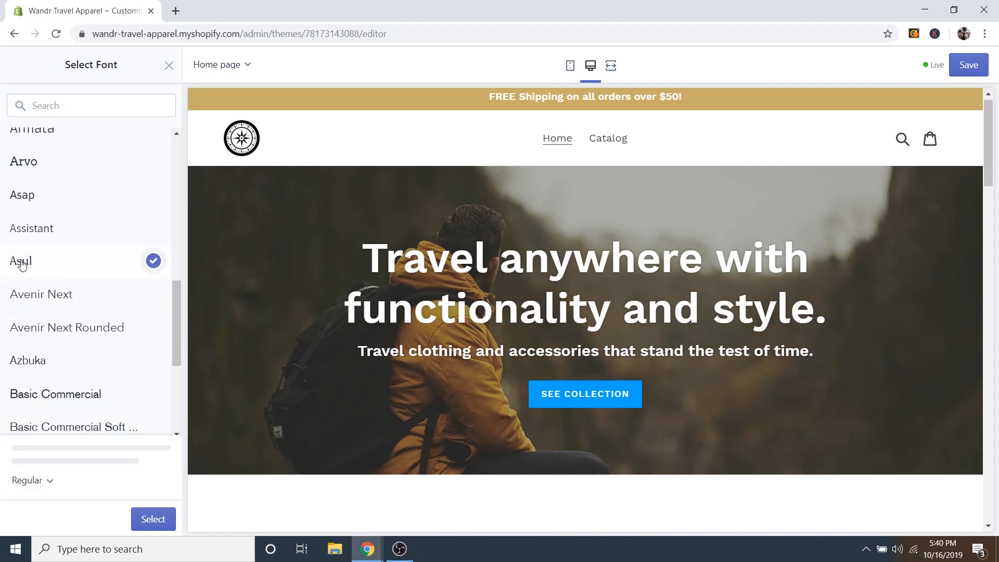
{"action": "left_click", "coordinate": [140, 525]}
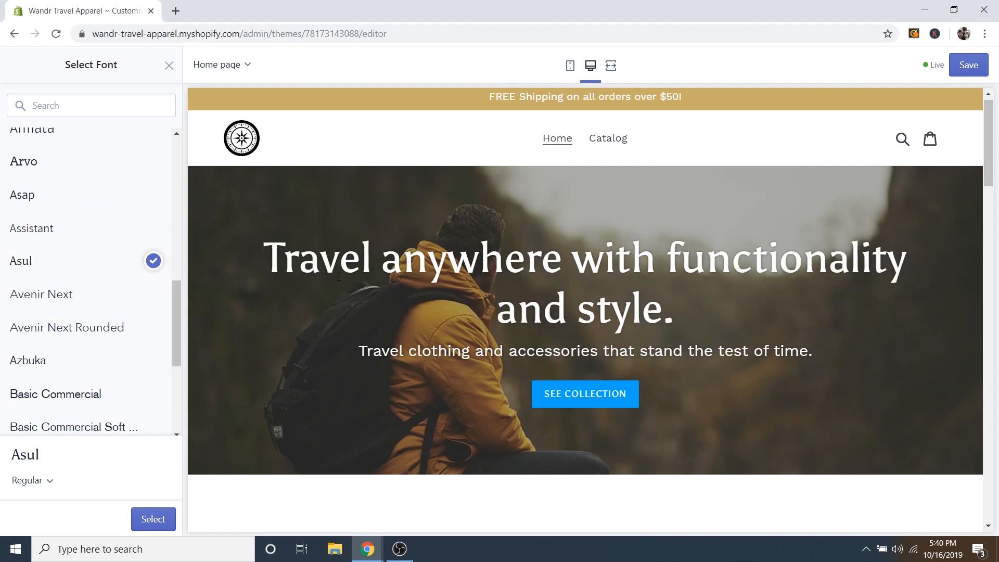
{"action": "left_click", "coordinate": [147, 519]}
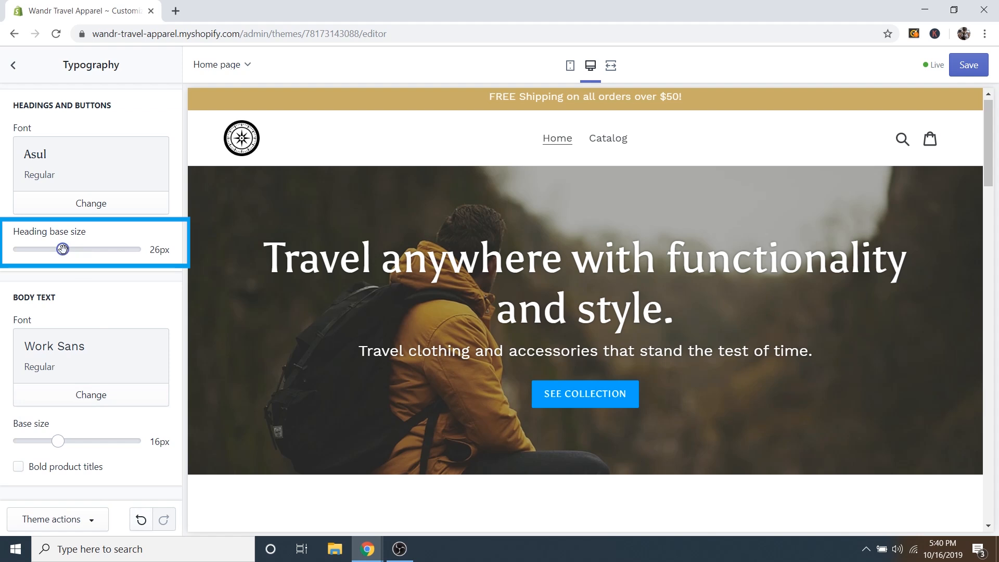
Reduce the heading base size from 26px to 21px and save the theme.
{"action": "left_click_drag", "start_coordinate": [63, 248], "coordinate": [41, 249]}
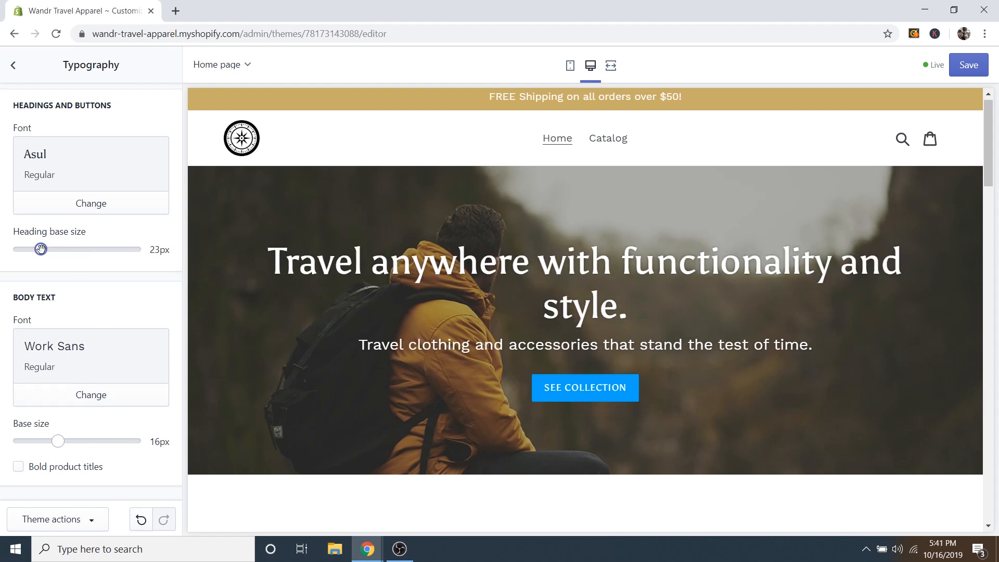
{"action": "left_click_drag", "start_coordinate": [41, 249], "coordinate": [26, 249]}
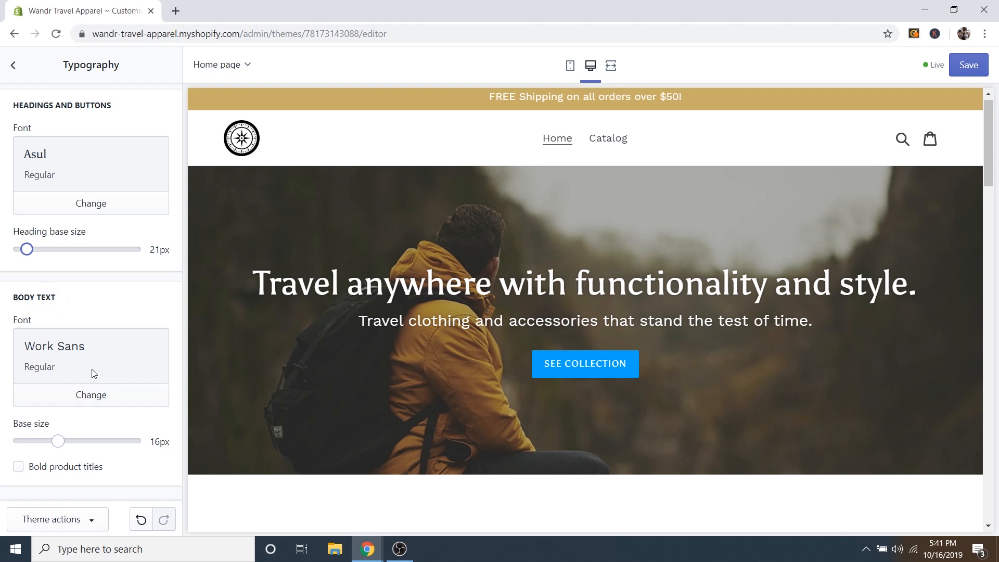
{"action": "scroll", "coordinate": [394, 384], "scroll_direction": "down", "scroll_amount": 15}
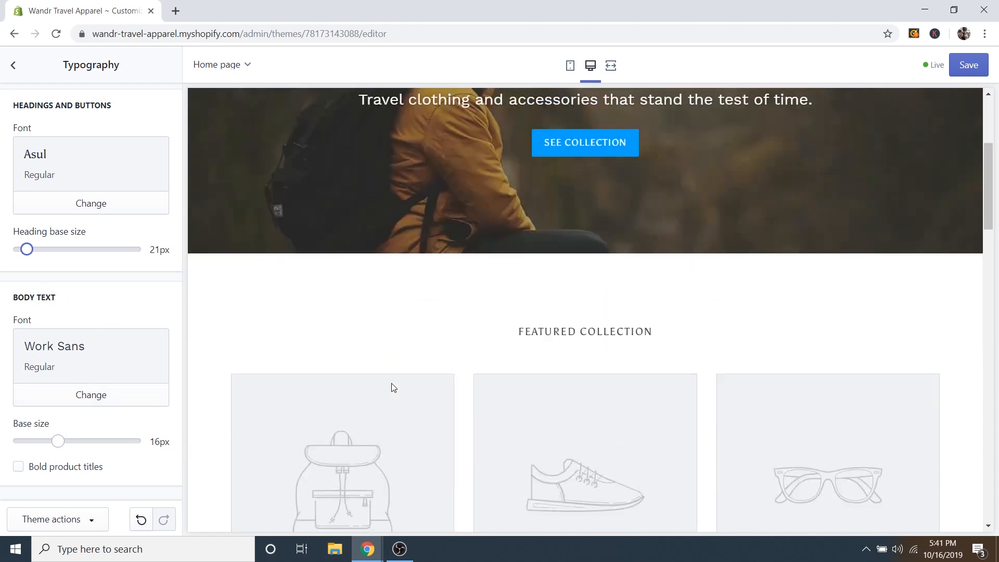
{"action": "scroll", "coordinate": [520, 395], "scroll_direction": "down", "scroll_amount": 8}
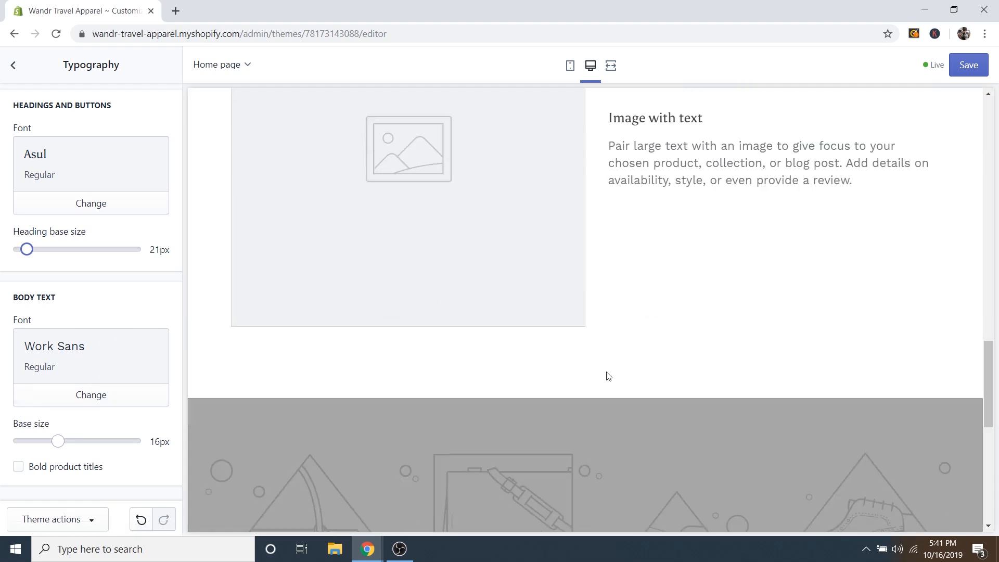
{"action": "scroll", "coordinate": [676, 312], "scroll_direction": "up", "scroll_amount": 2}
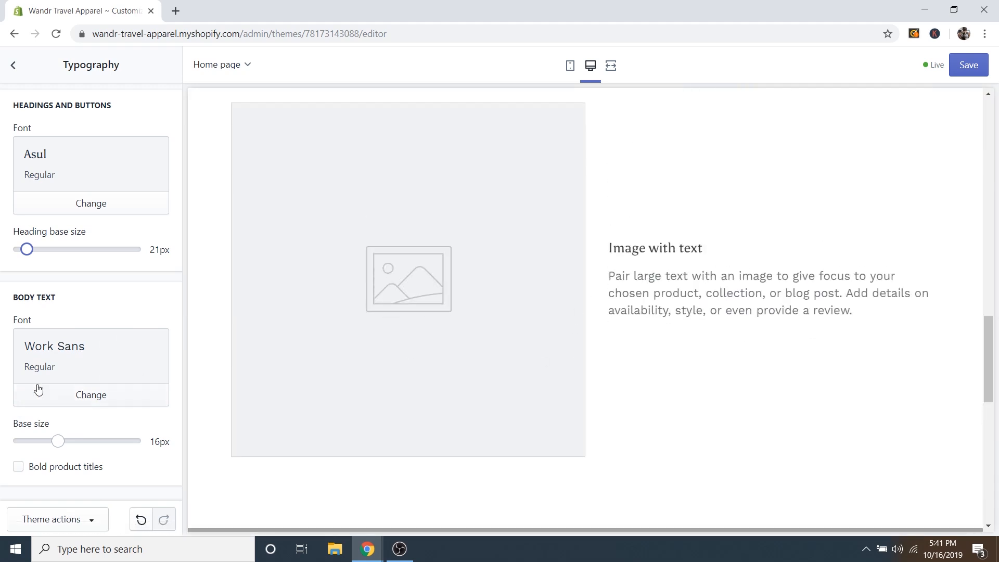
{"action": "scroll", "coordinate": [525, 369], "scroll_direction": "up", "scroll_amount": 5}
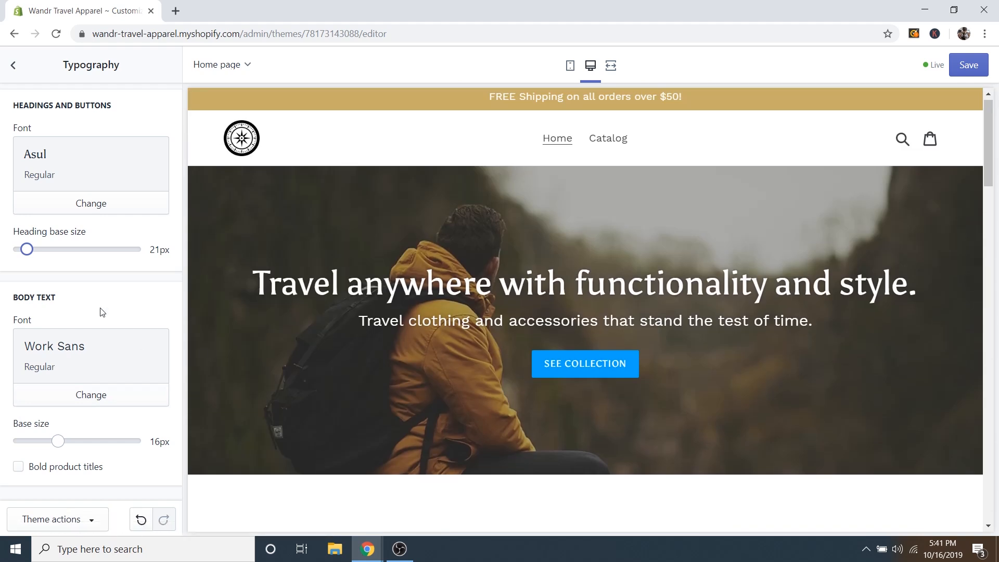
{"action": "left_click", "coordinate": [971, 67]}
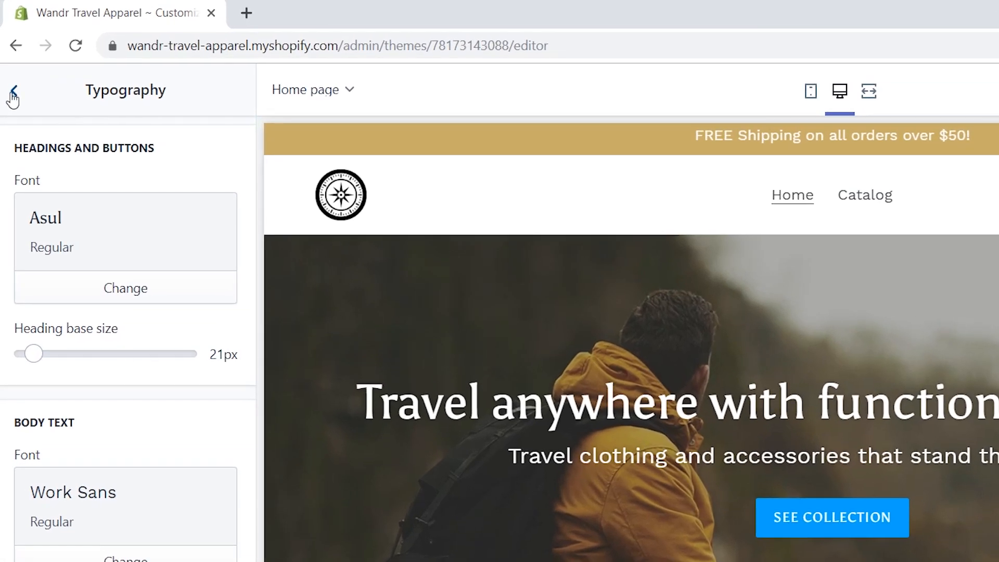
Choose the compass logo as the social sharing image in Social media settings.
{"action": "left_click", "coordinate": [14, 92]}
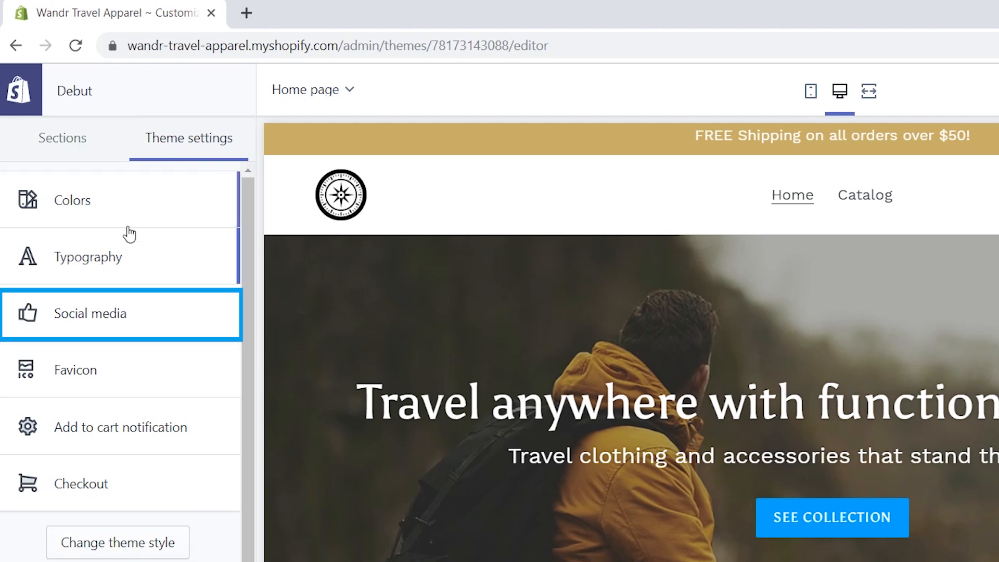
{"action": "left_click", "coordinate": [128, 317]}
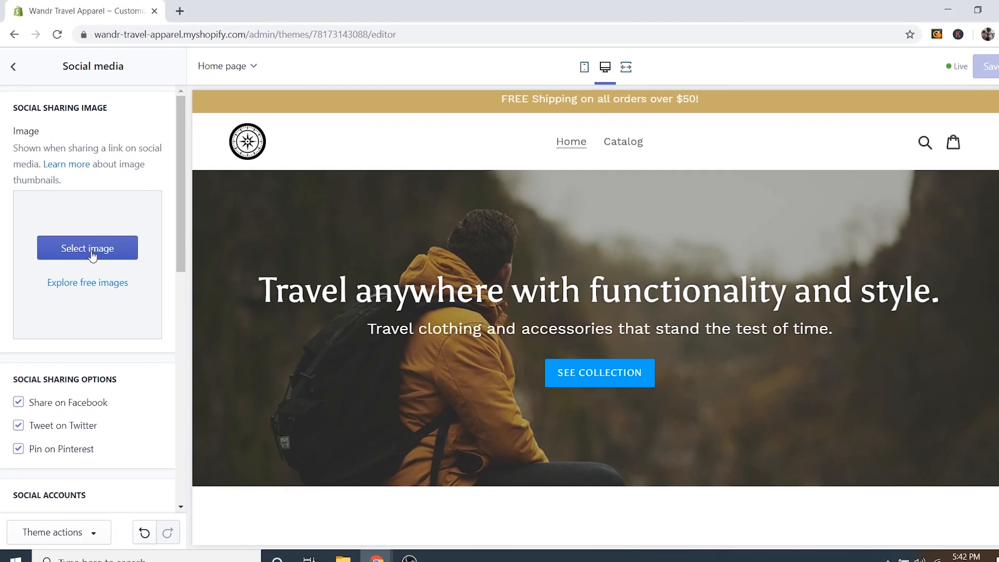
{"action": "left_click", "coordinate": [113, 331]}
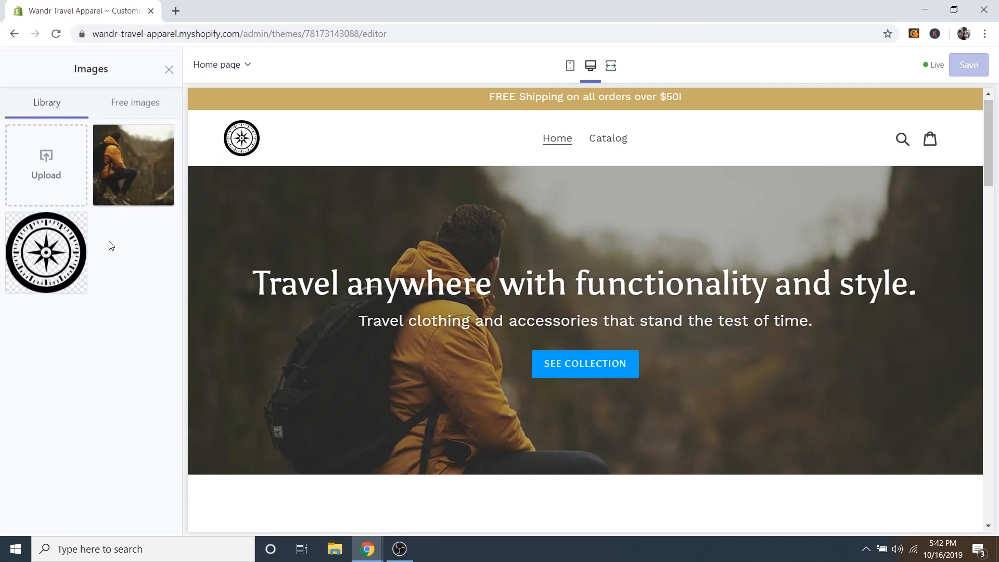
{"action": "left_click", "coordinate": [50, 267]}
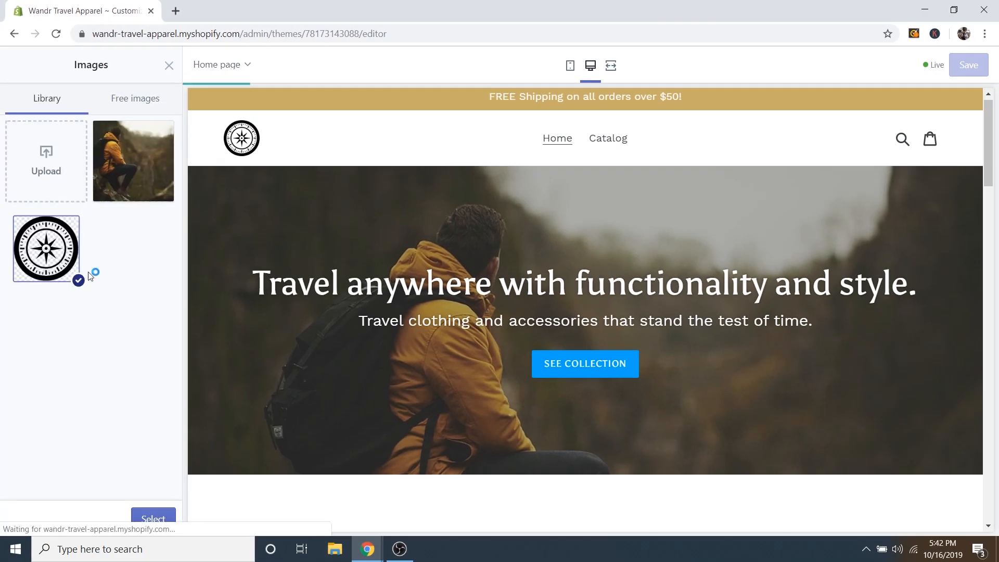
{"action": "left_click", "coordinate": [150, 518]}
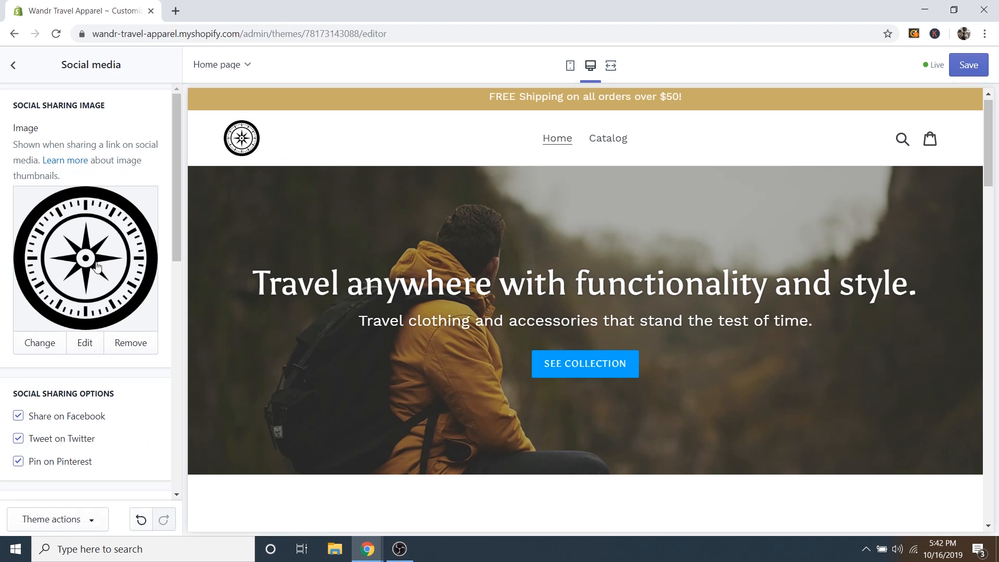
{"action": "scroll", "coordinate": [165, 389], "scroll_direction": "down", "scroll_amount": 6}
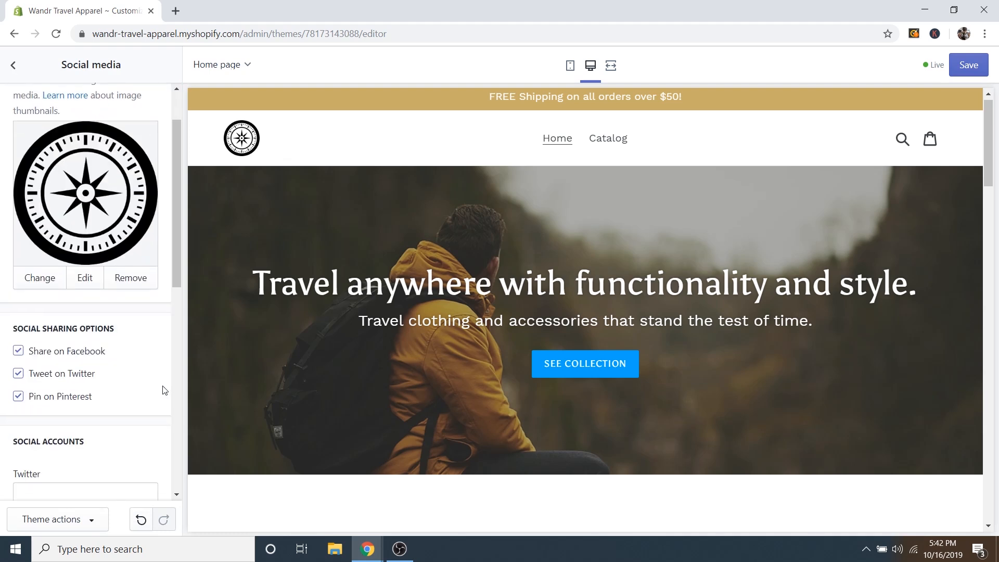
{"action": "scroll", "coordinate": [166, 373], "scroll_direction": "down", "scroll_amount": 1}
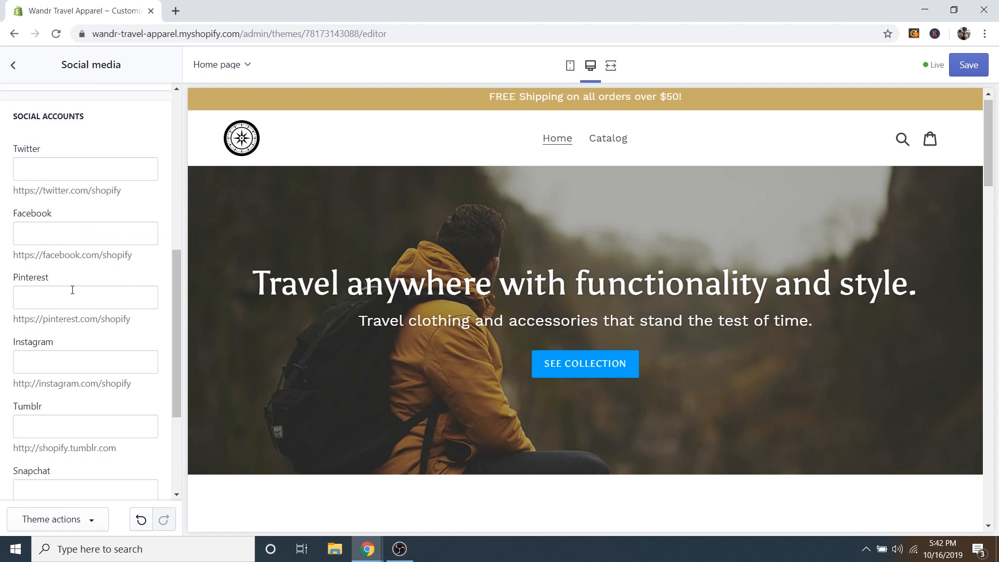
{"action": "scroll", "coordinate": [128, 366], "scroll_direction": "down", "scroll_amount": 2}
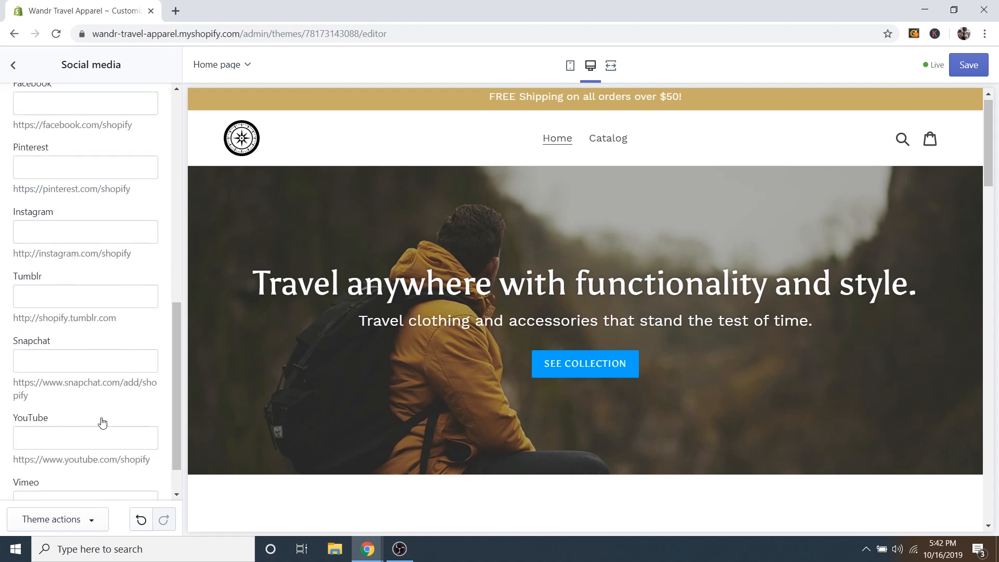
{"action": "scroll", "coordinate": [89, 370], "scroll_direction": "down", "scroll_amount": 1}
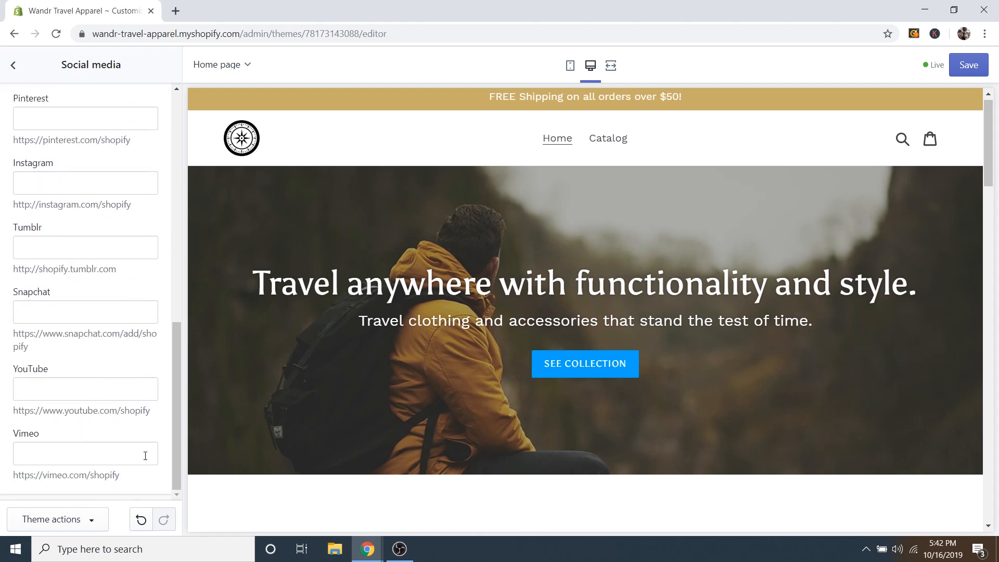
{"action": "scroll", "coordinate": [150, 451], "scroll_direction": "up", "scroll_amount": 8}
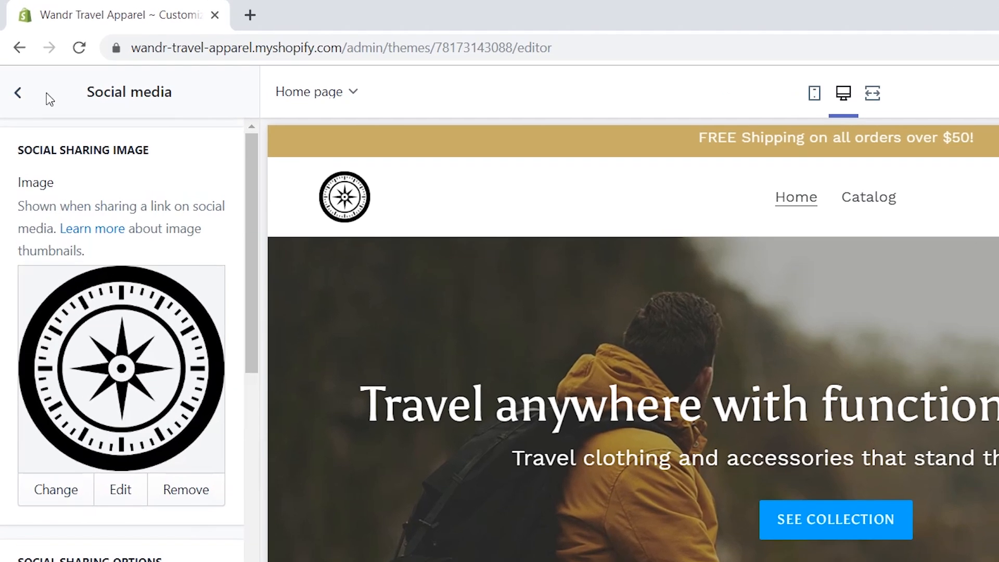
{"action": "left_click", "coordinate": [14, 71]}
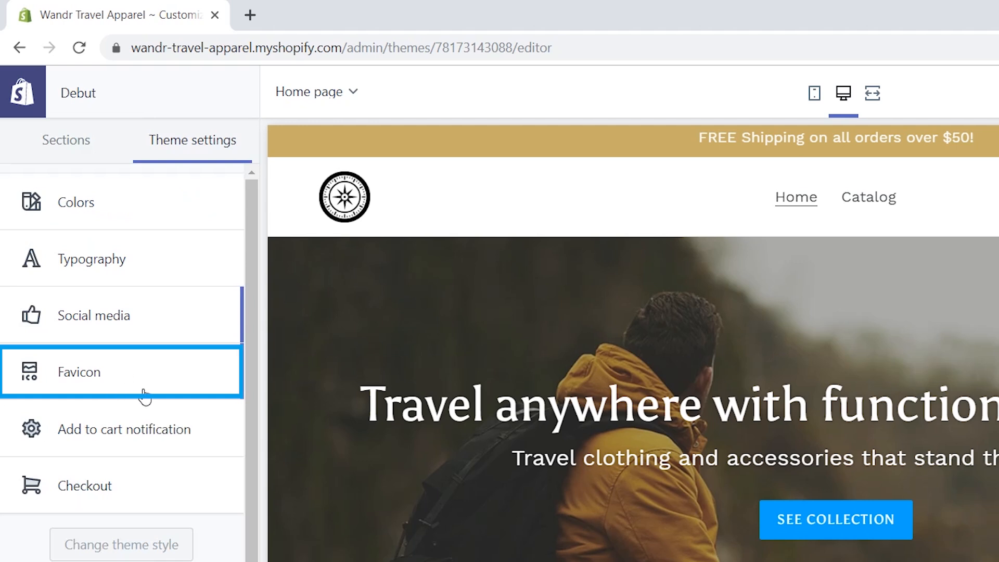
Set the favicon to the compass logo image and save the theme.
{"action": "left_click", "coordinate": [118, 375]}
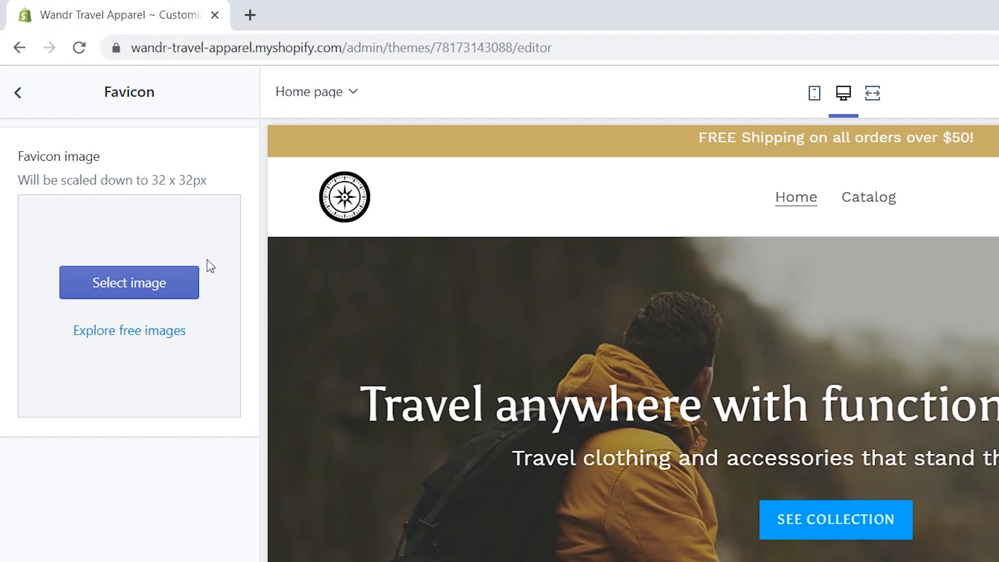
{"action": "left_click", "coordinate": [129, 289]}
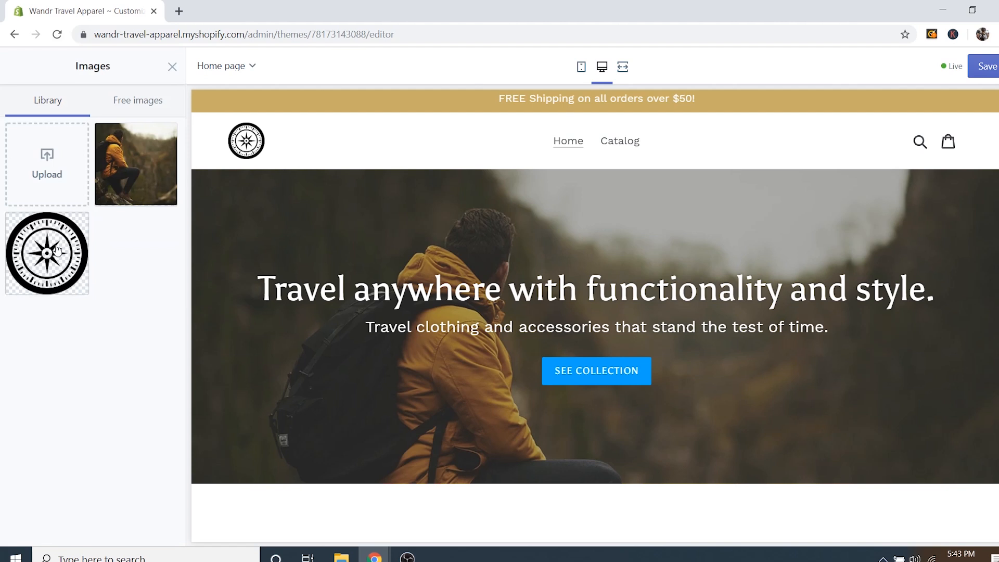
{"action": "left_click", "coordinate": [77, 347]}
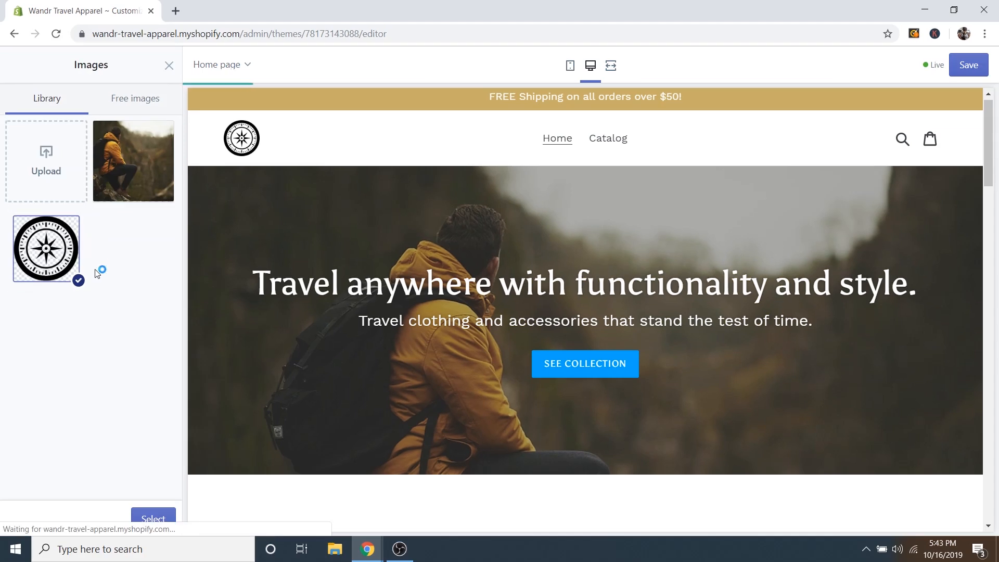
{"action": "left_click", "coordinate": [149, 519]}
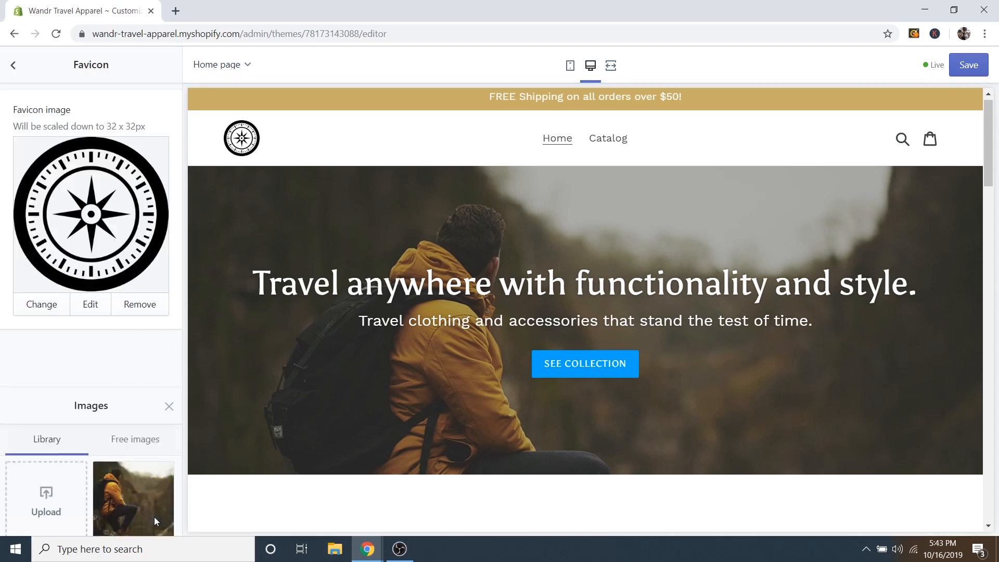
{"action": "left_click", "coordinate": [959, 68]}
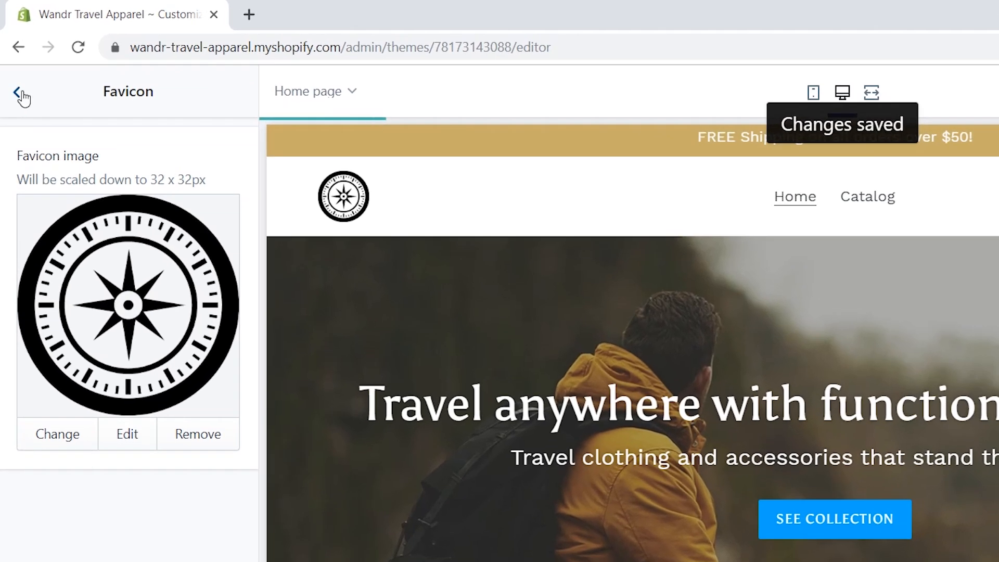
Leave theme settings and show the home page Sections list, Header through Footer.
{"action": "left_click", "coordinate": [15, 66]}
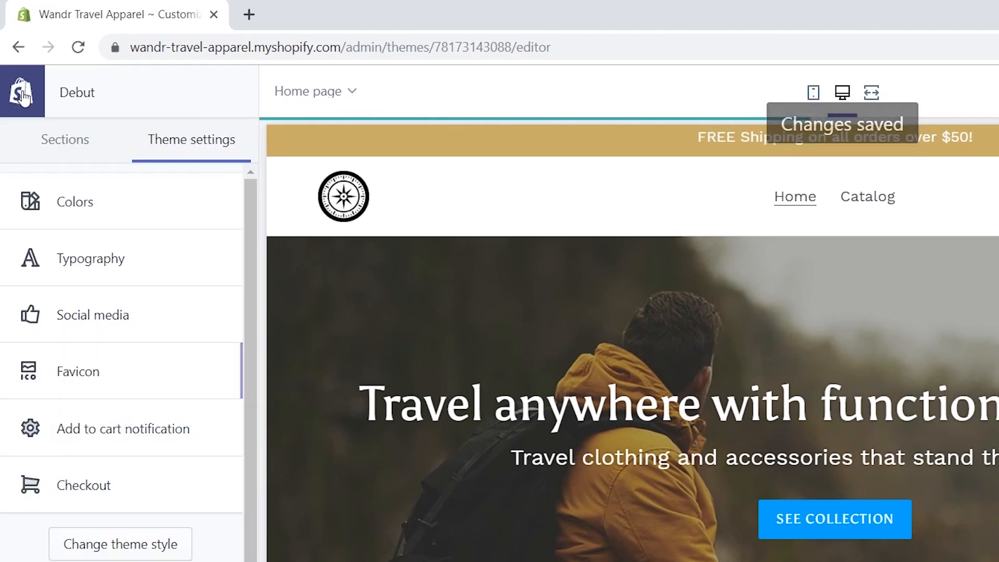
{"action": "left_click", "coordinate": [83, 147]}
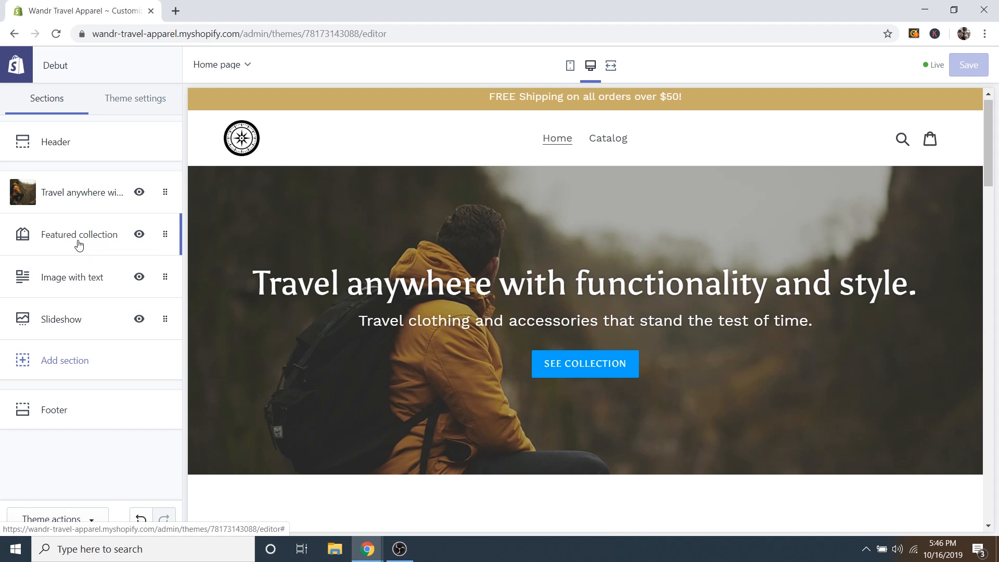
Upload the Boots 2 photo and use it as the Image with text section's image.
{"action": "left_click", "coordinate": [78, 279]}
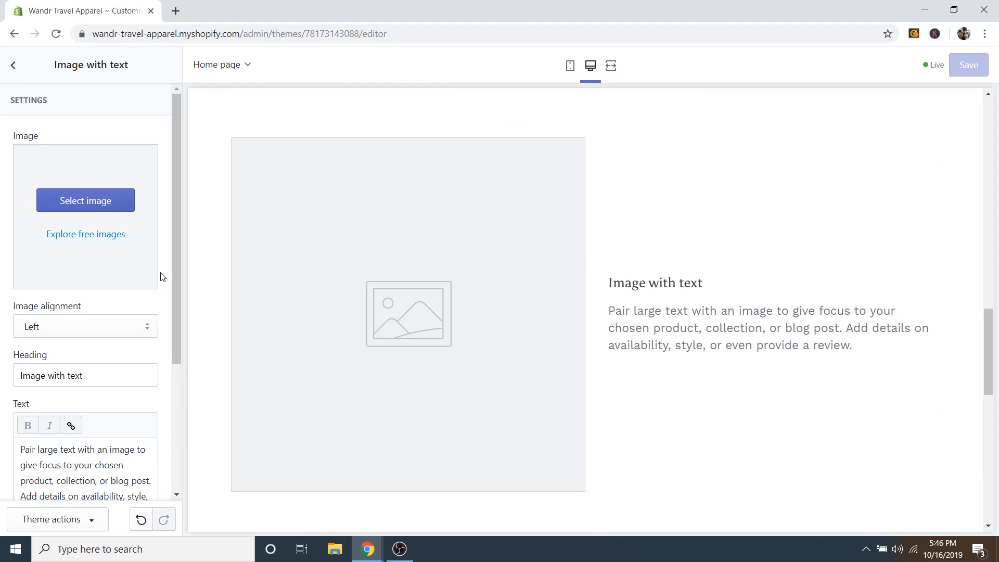
{"action": "left_click", "coordinate": [68, 205]}
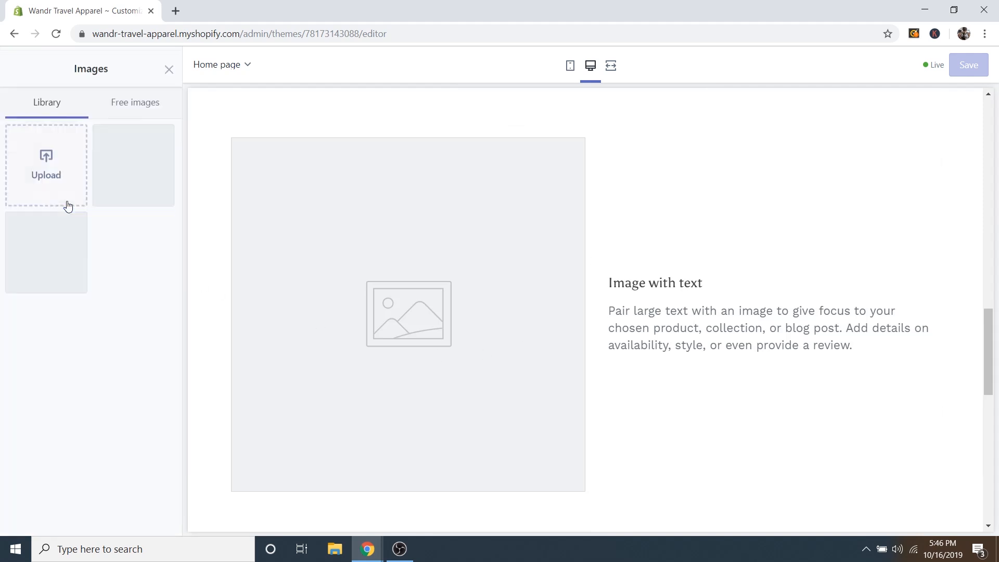
{"action": "left_click", "coordinate": [51, 153]}
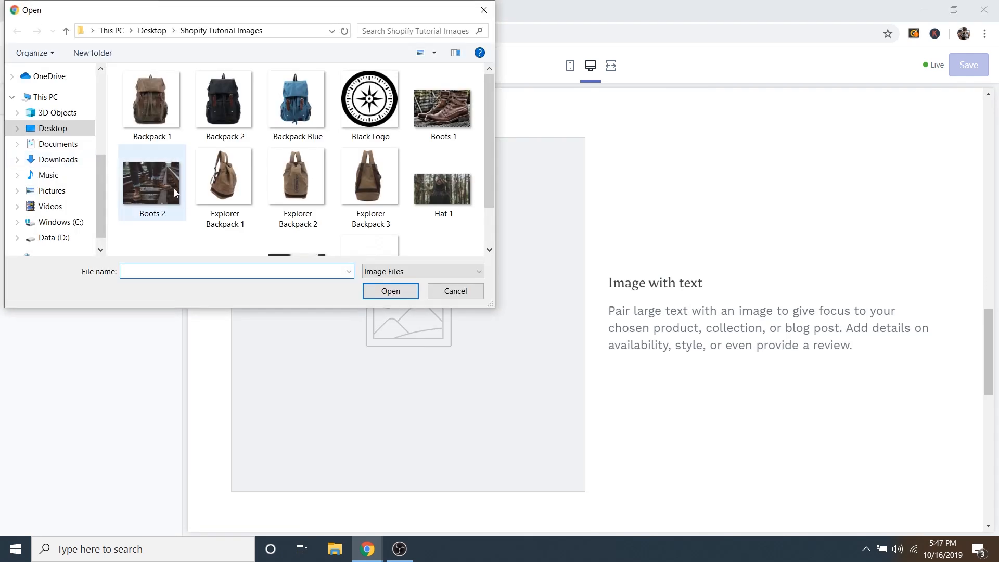
{"action": "left_click", "coordinate": [153, 171]}
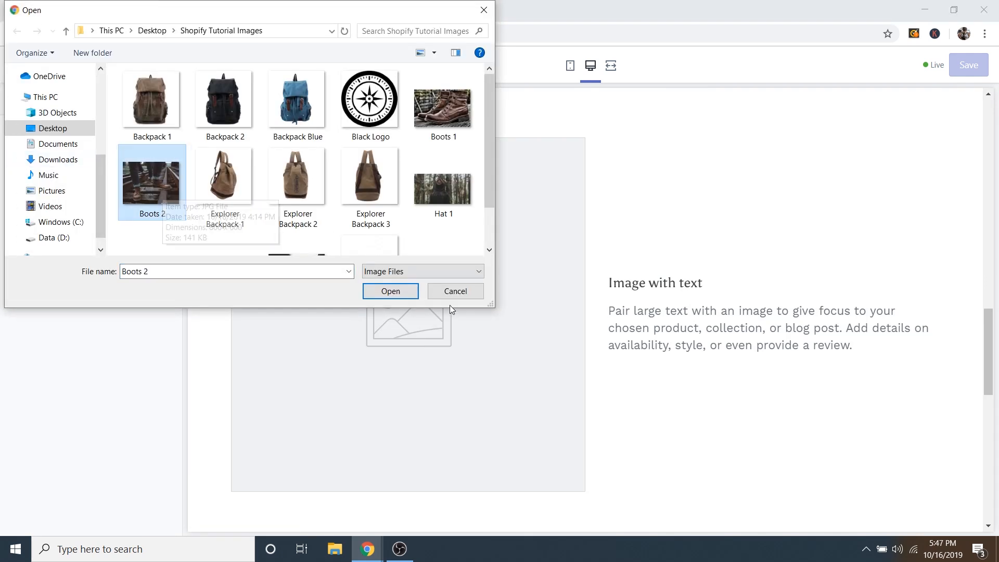
{"action": "left_click", "coordinate": [398, 290]}
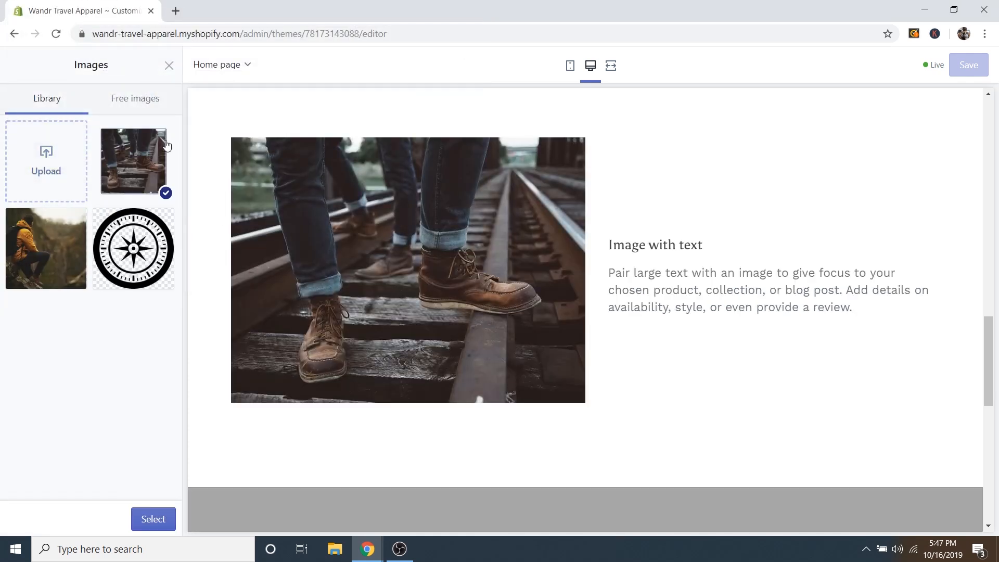
{"action": "left_click", "coordinate": [162, 521]}
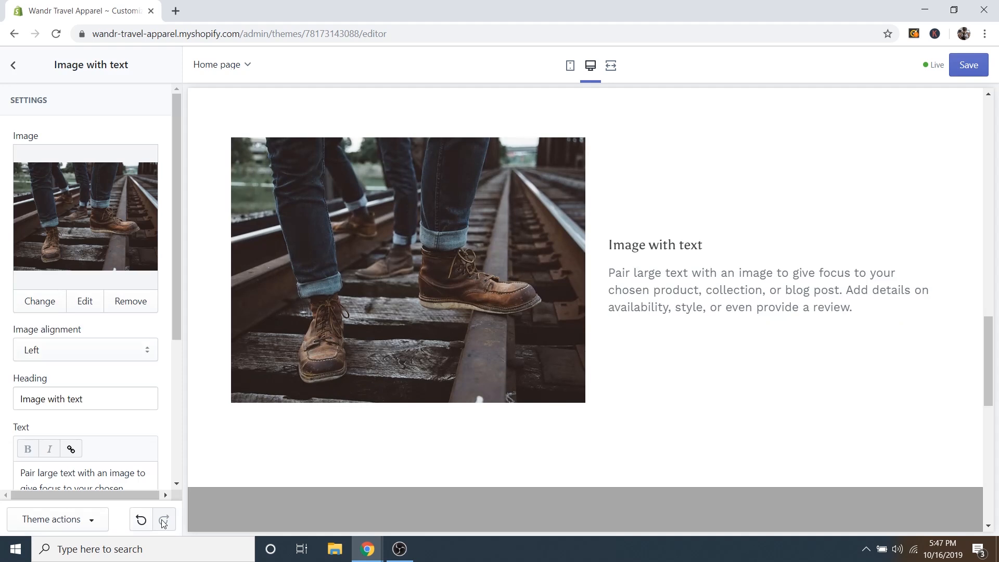
Change the section heading to 'Rugged Boots Collection Now Available!'.
{"action": "scroll", "coordinate": [167, 396], "scroll_direction": "down", "scroll_amount": 2}
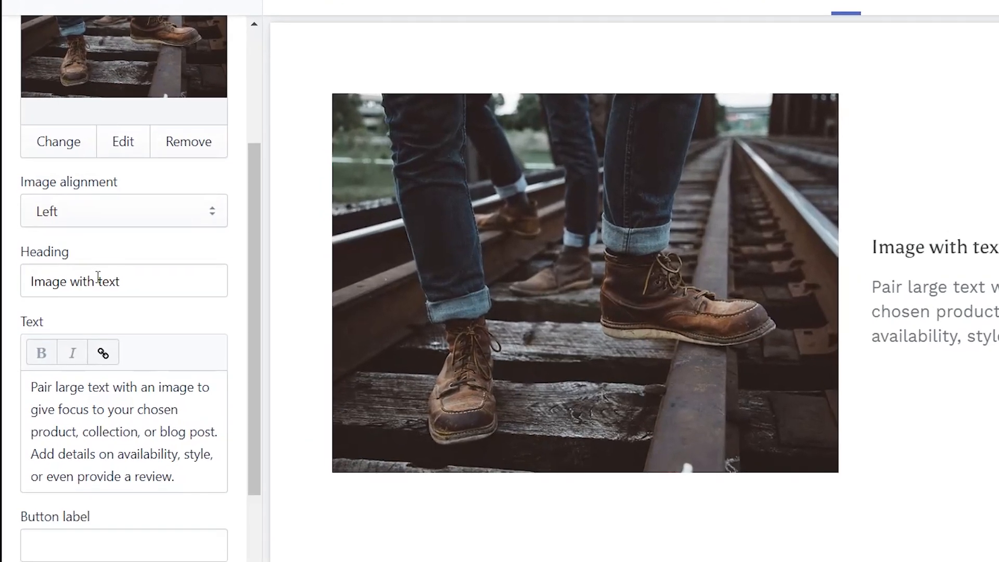
{"action": "left_click", "coordinate": [98, 281]}
{"action": "triple_click", "coordinate": [108, 281]}
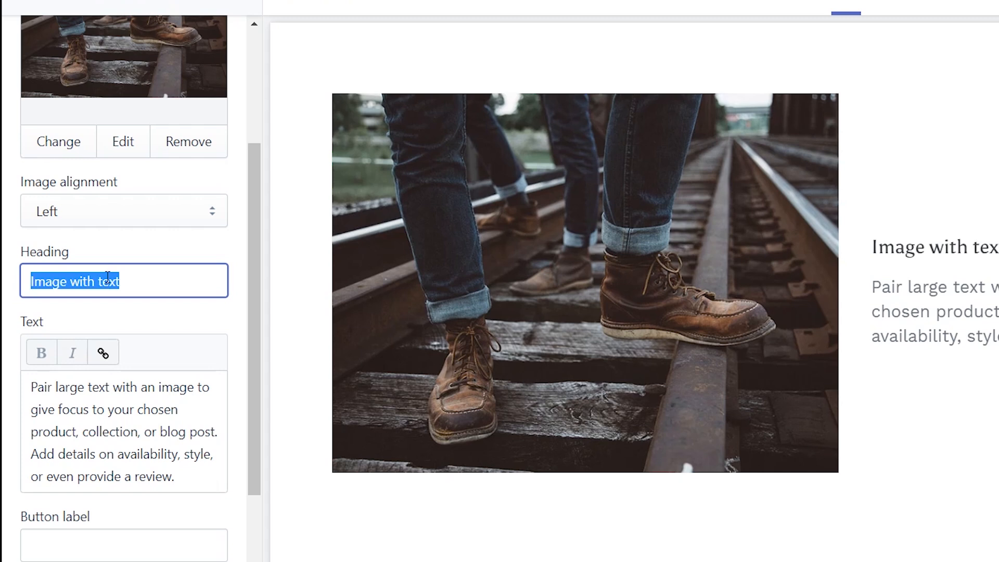
{"action": "type", "text": "Rugged Boots Collection"}
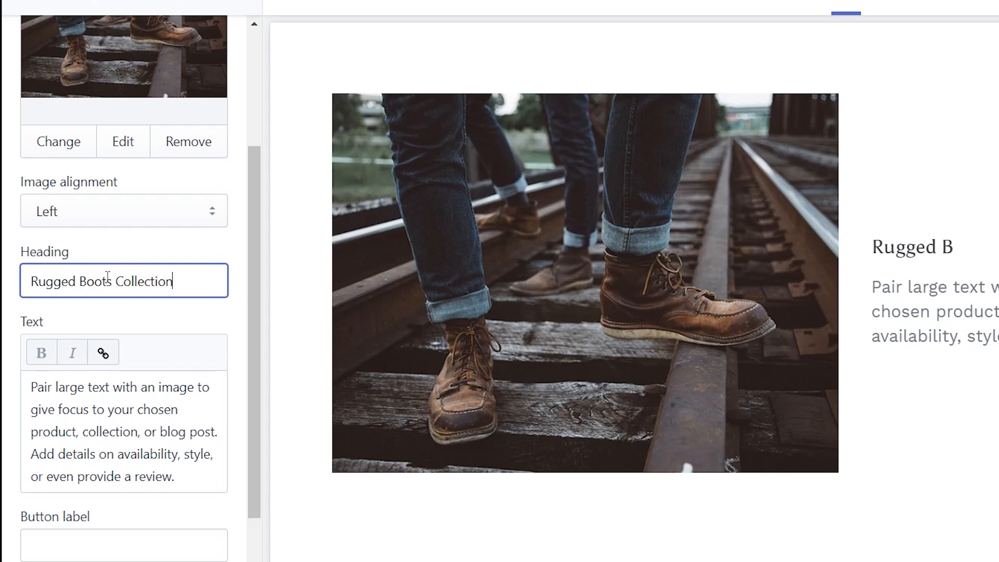
{"action": "type", "text": " Now Avai"}
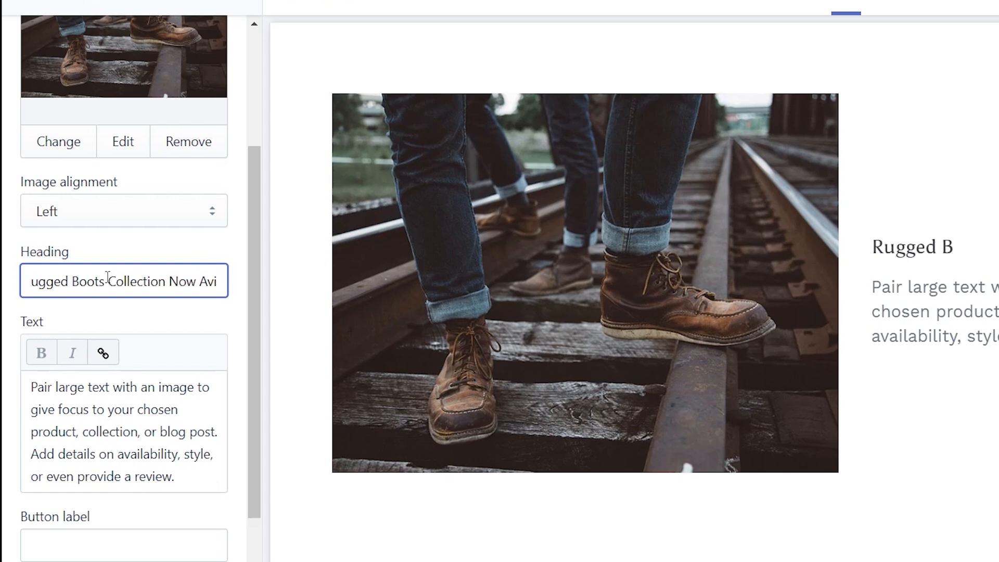
{"action": "type", "text": "lable!"}
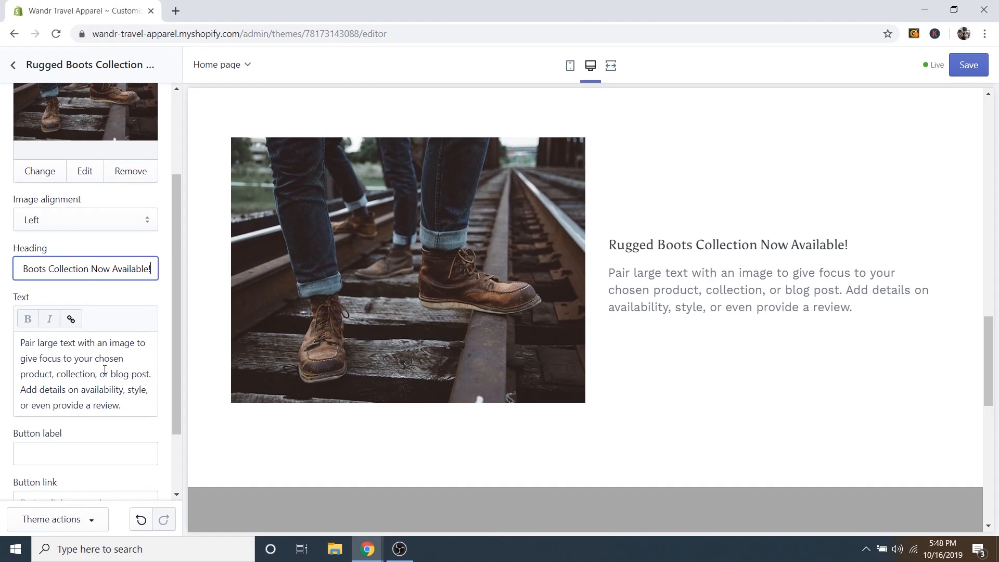
{"action": "left_click", "coordinate": [126, 358]}
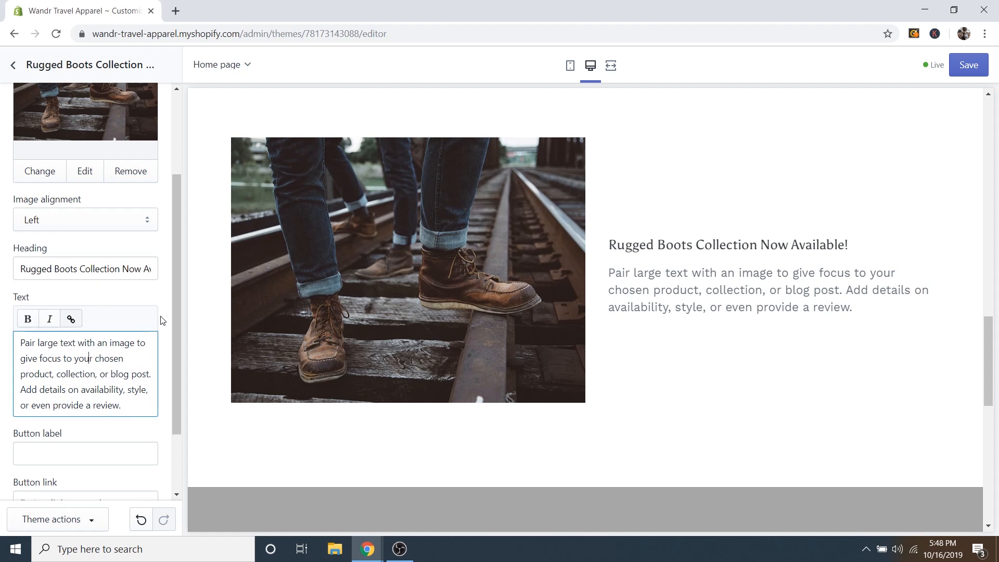
Add a See Boots button linking to Collections > All Collections.
{"action": "scroll", "coordinate": [105, 370], "scroll_direction": "down", "scroll_amount": 1}
{"action": "left_click", "coordinate": [74, 394]}
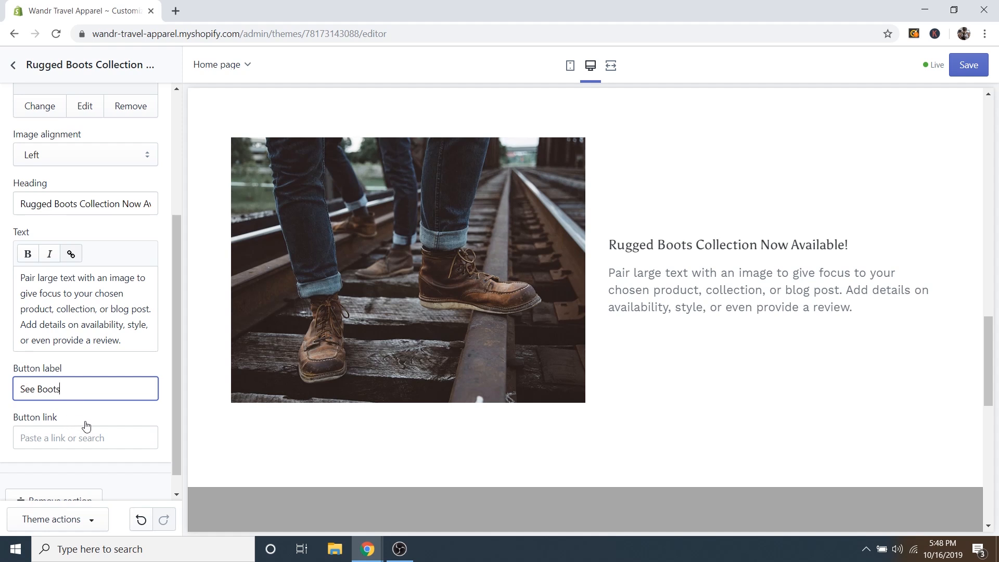
{"action": "left_click", "coordinate": [81, 440]}
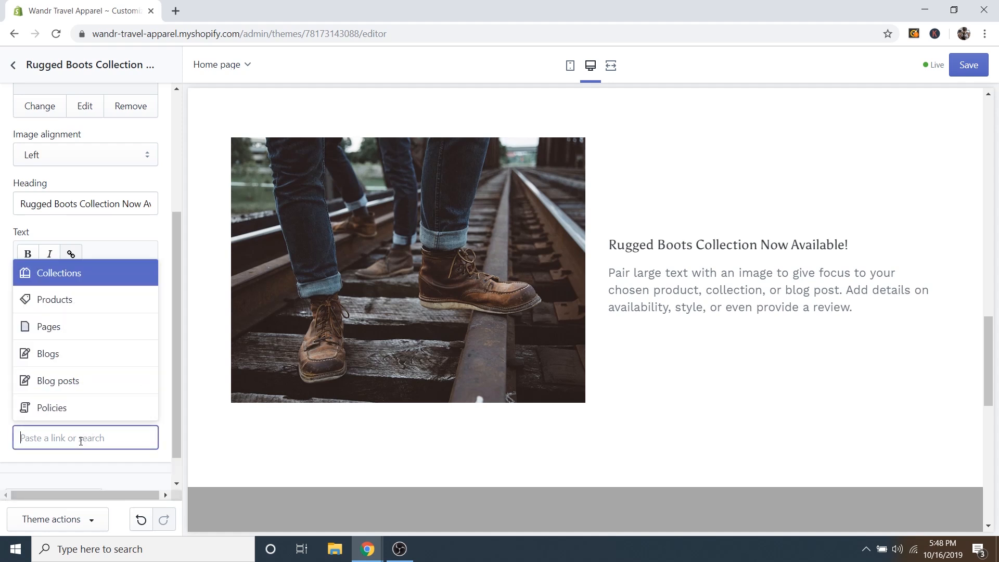
{"action": "left_click", "coordinate": [71, 278]}
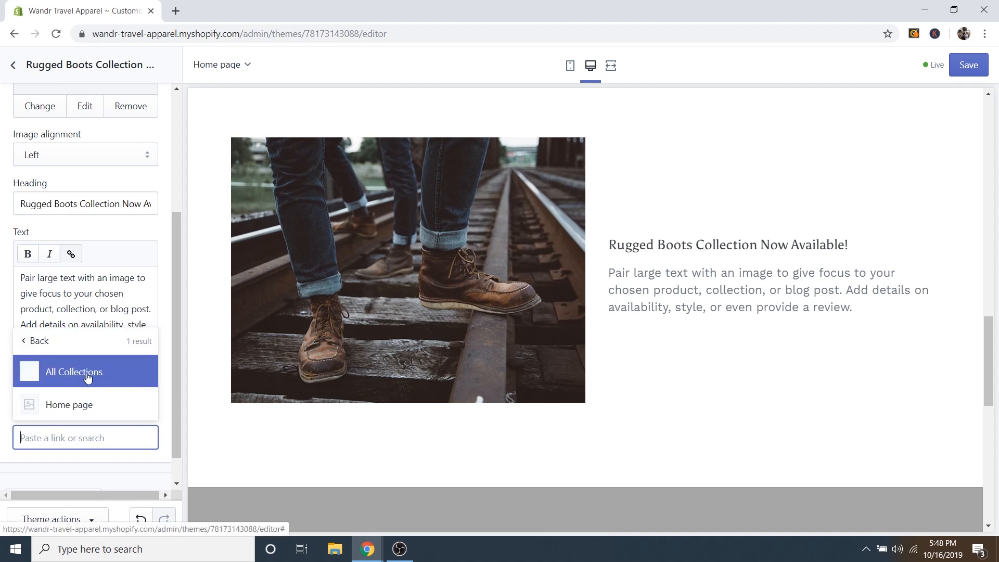
{"action": "left_click", "coordinate": [96, 375]}
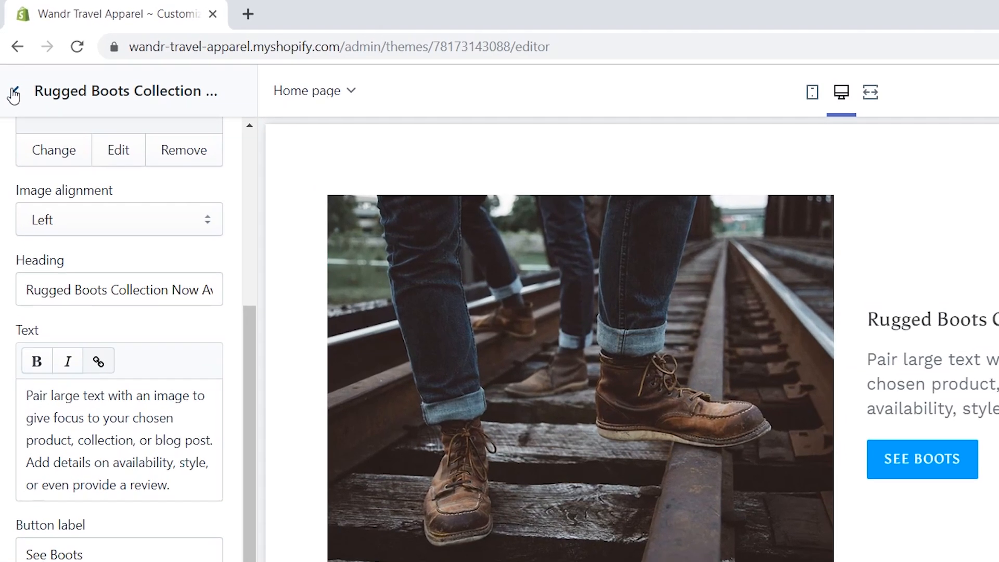
{"action": "left_click", "coordinate": [13, 65]}
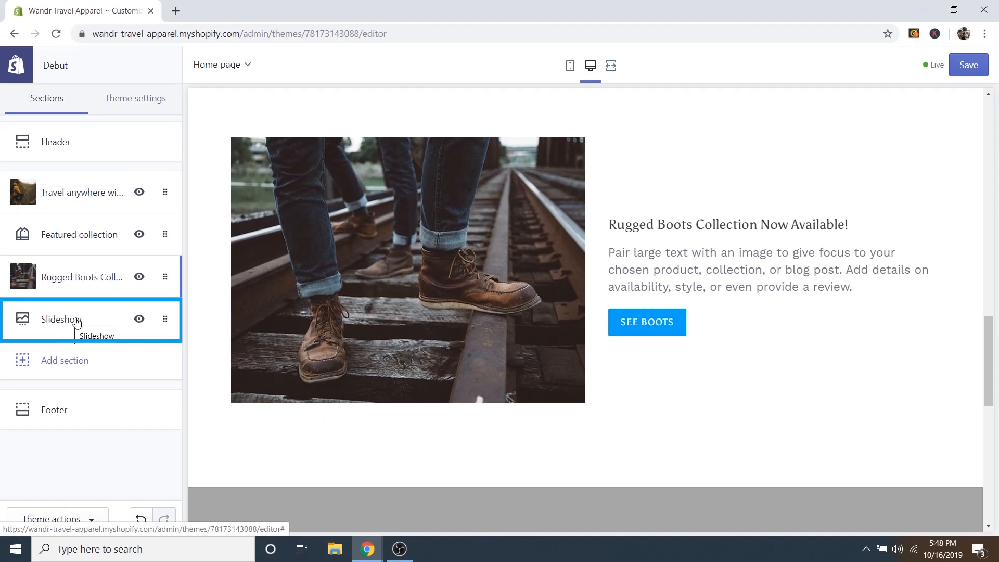
Upload the Slideshow 1 camera photo and apply it to the slideshow's first image slide.
{"action": "left_click", "coordinate": [77, 320]}
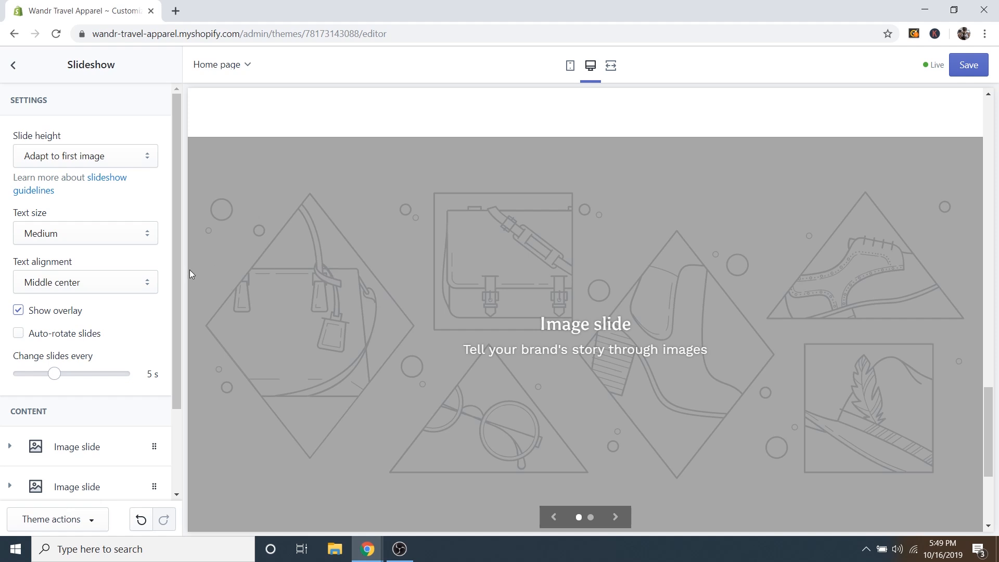
{"action": "scroll", "coordinate": [156, 286], "scroll_direction": "down", "scroll_amount": 2}
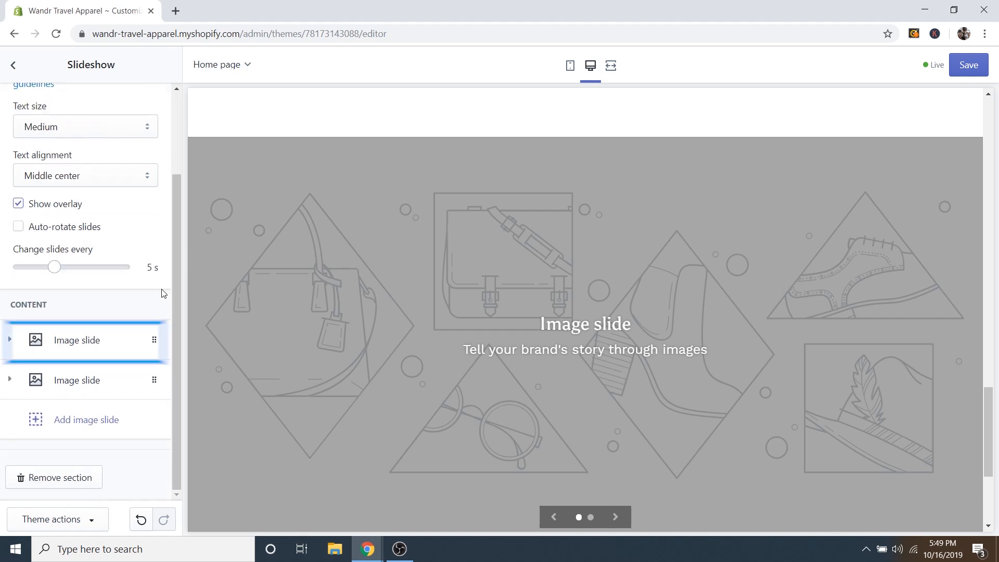
{"action": "left_click", "coordinate": [74, 342]}
{"action": "scroll", "coordinate": [100, 307], "scroll_direction": "down", "scroll_amount": 3}
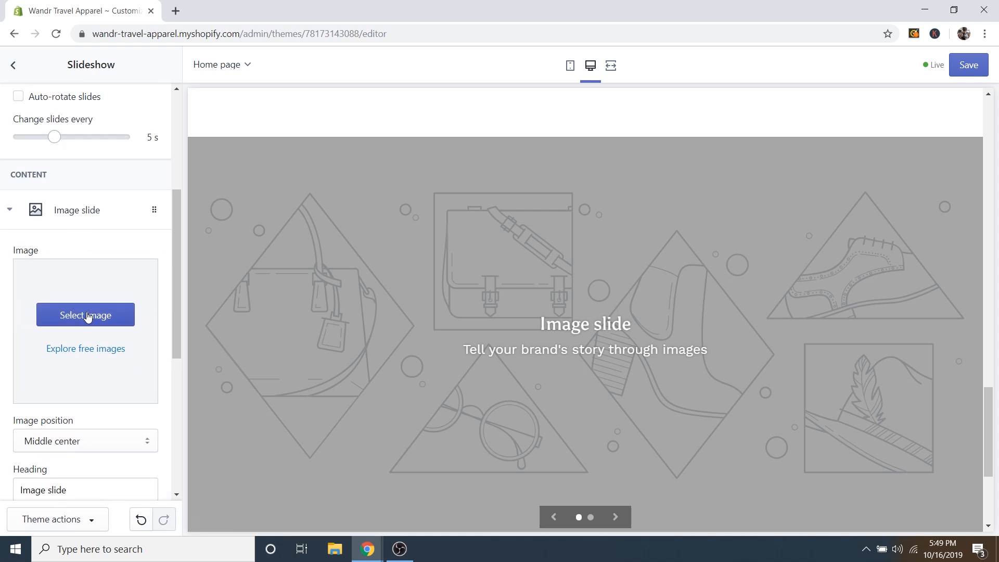
{"action": "left_click", "coordinate": [88, 315]}
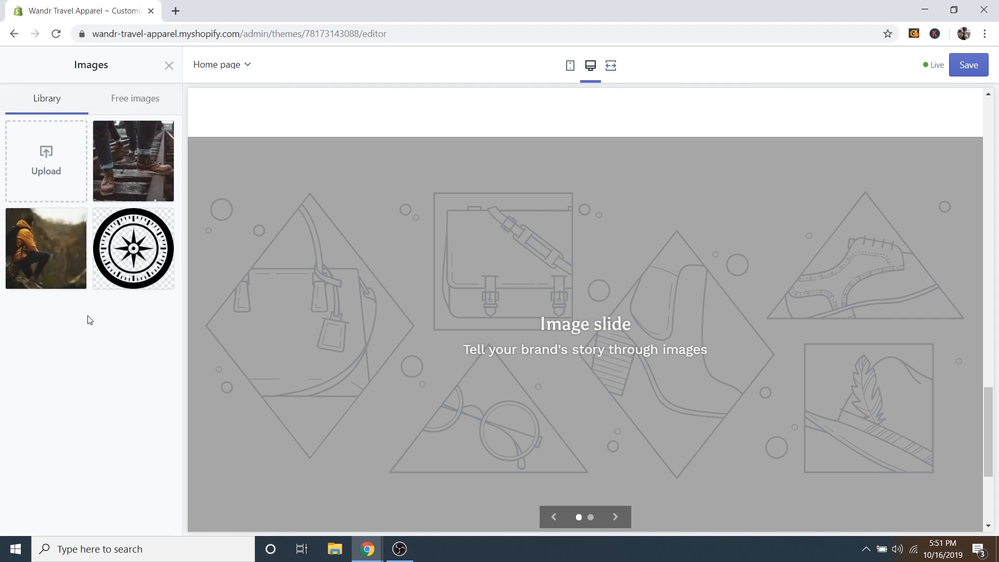
{"action": "left_click", "coordinate": [47, 164]}
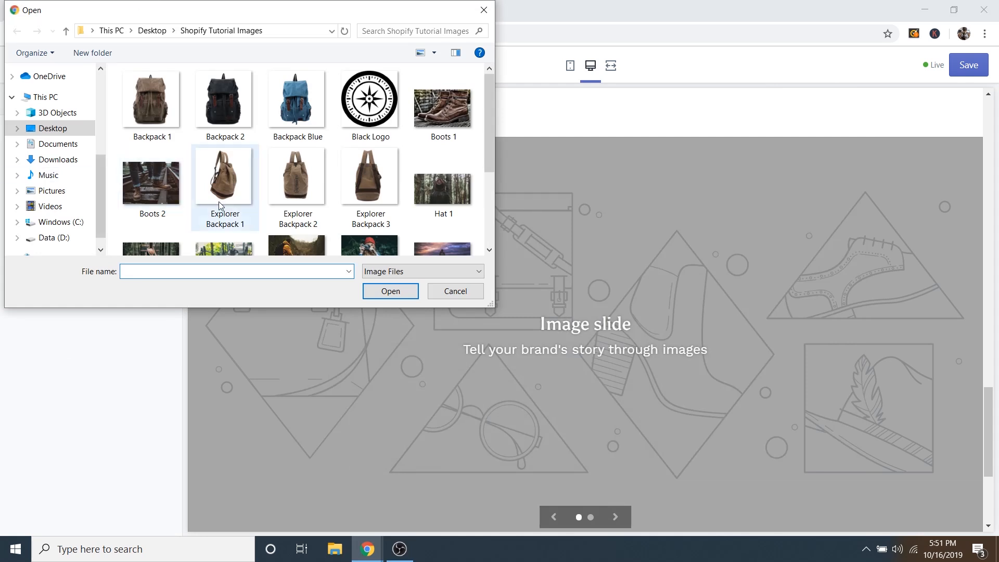
{"action": "scroll", "coordinate": [218, 212], "scroll_direction": "down", "scroll_amount": 3}
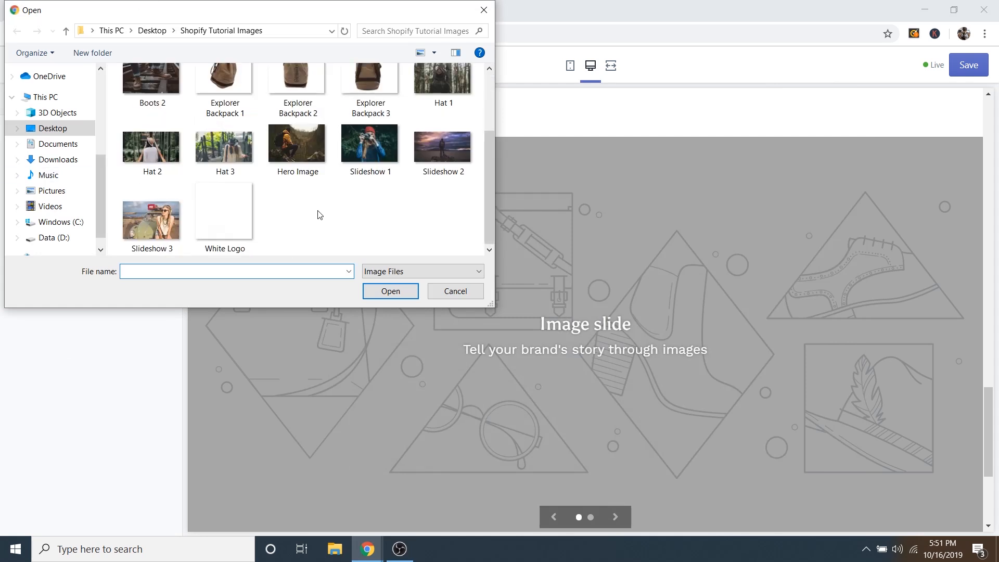
{"action": "left_click", "coordinate": [376, 143]}
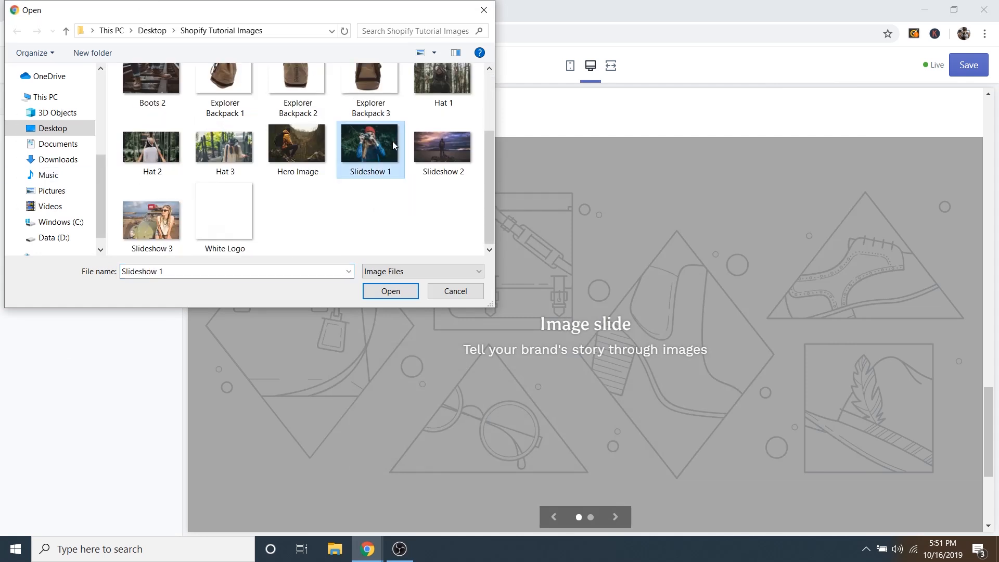
{"action": "left_click", "coordinate": [400, 290]}
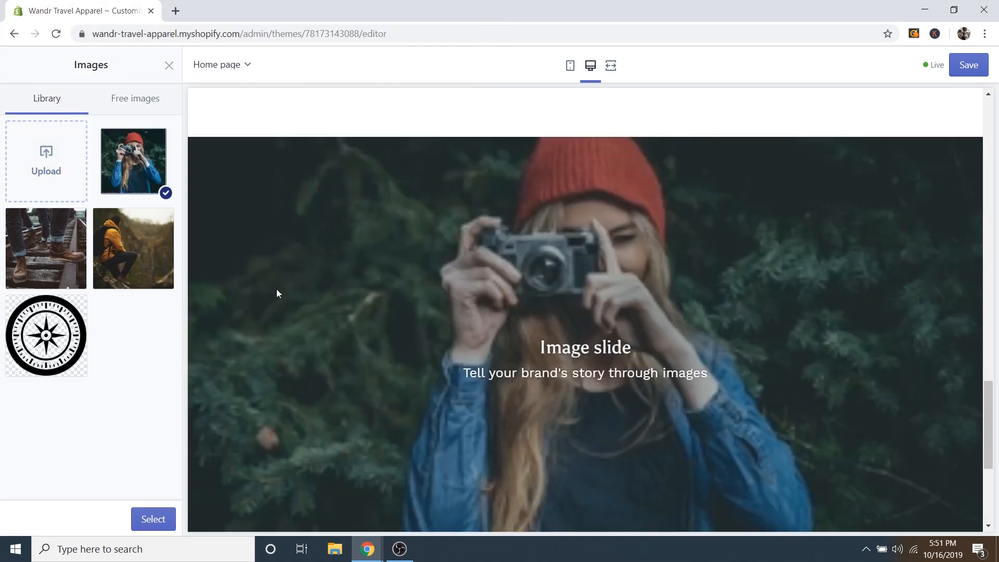
{"action": "left_click", "coordinate": [156, 518]}
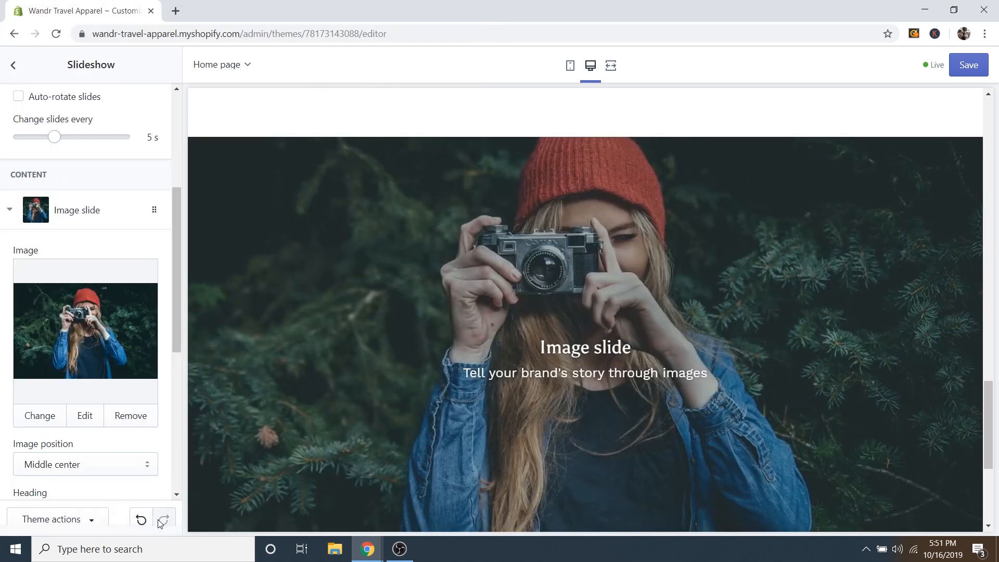
{"action": "scroll", "coordinate": [169, 302], "scroll_direction": "down", "scroll_amount": 6}
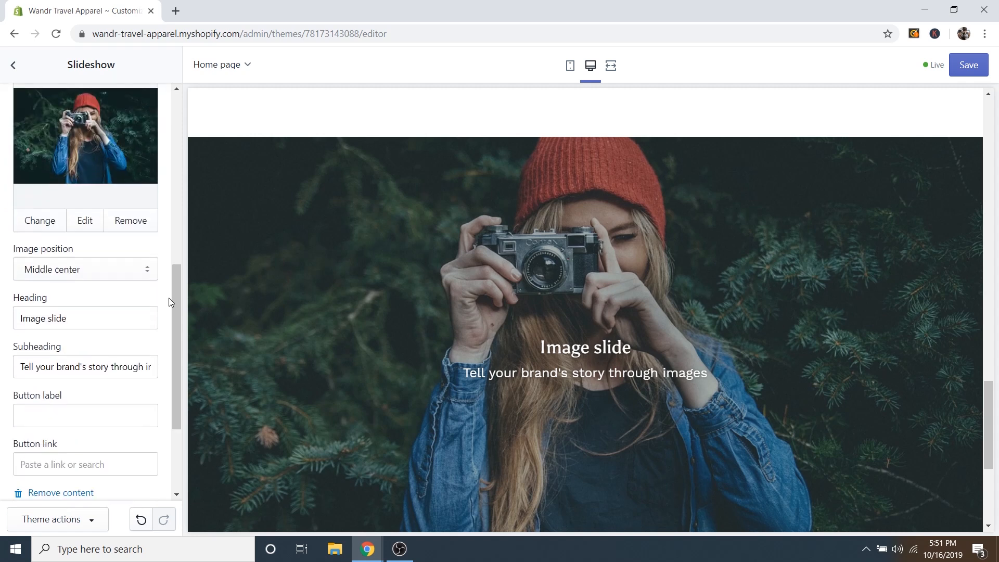
{"action": "scroll", "coordinate": [169, 301], "scroll_direction": "up", "scroll_amount": 5}
{"action": "scroll", "coordinate": [169, 301], "scroll_direction": "up", "scroll_amount": 1}
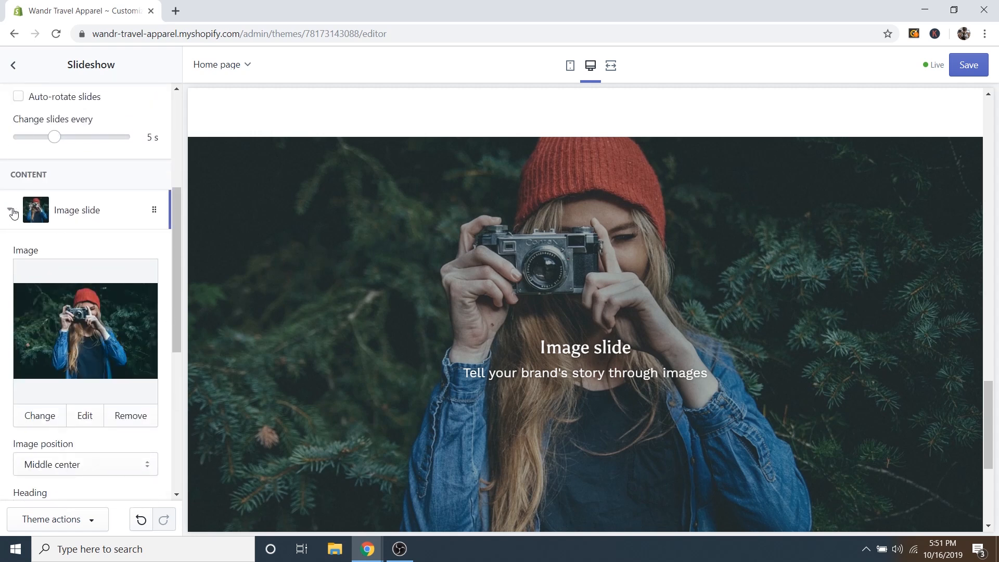
Upload Slideshow 2 (the hiker on rocks) as the second slide's image.
{"action": "left_click", "coordinate": [12, 211]}
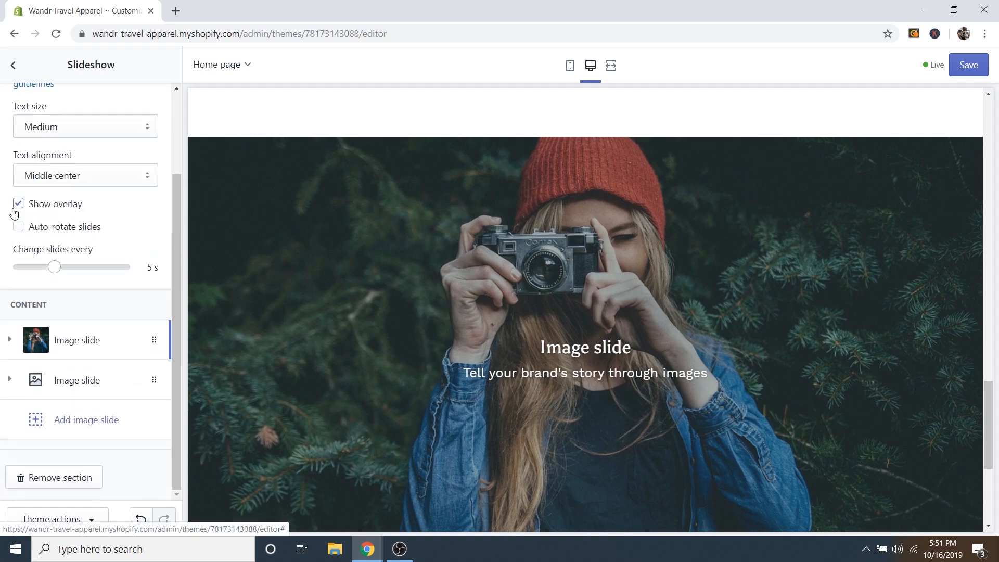
{"action": "left_click", "coordinate": [77, 384]}
{"action": "left_click", "coordinate": [84, 359]}
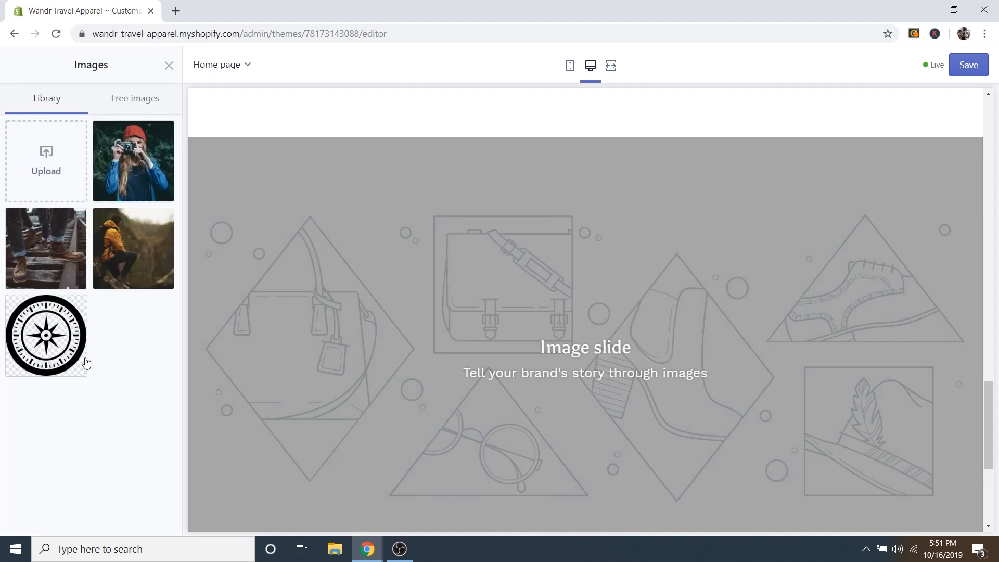
{"action": "left_click", "coordinate": [46, 161]}
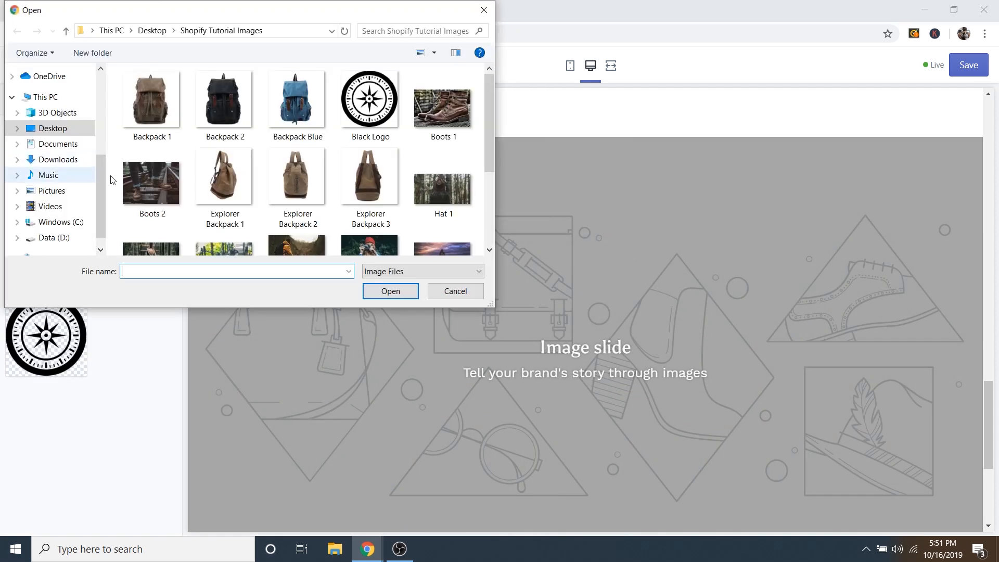
{"action": "scroll", "coordinate": [325, 221], "scroll_direction": "down", "scroll_amount": 2}
{"action": "left_click", "coordinate": [435, 143]}
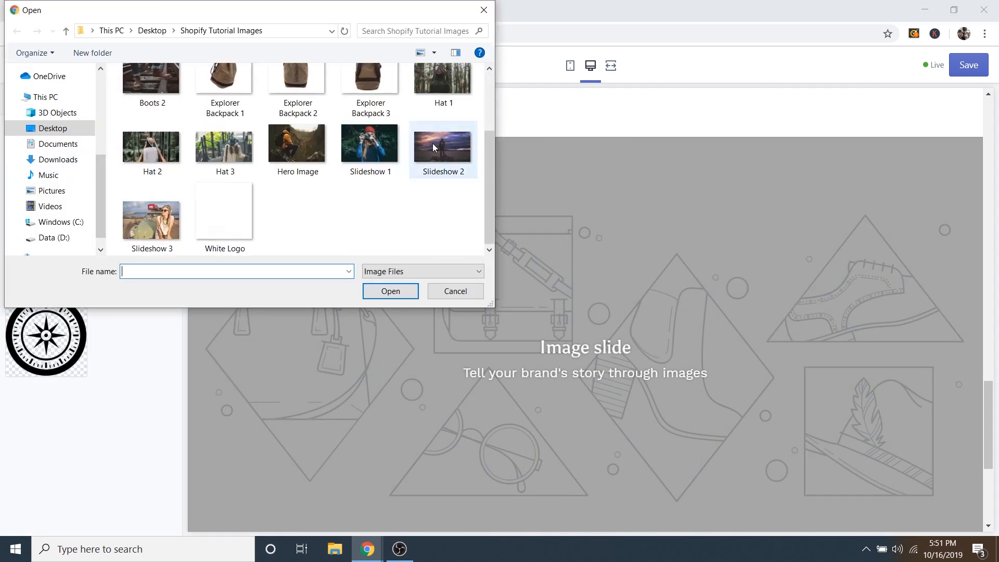
{"action": "left_click", "coordinate": [390, 291]}
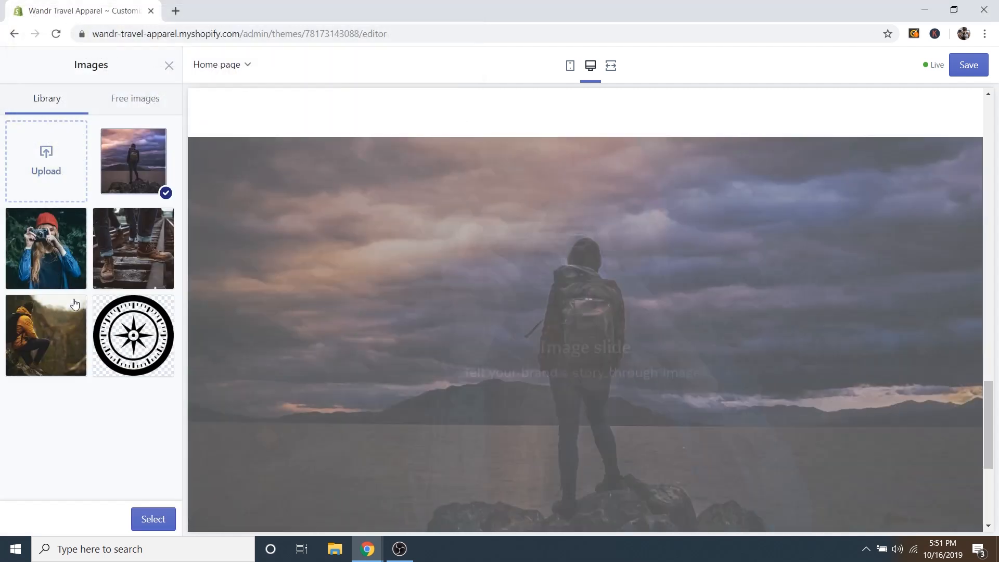
{"action": "left_click", "coordinate": [159, 522]}
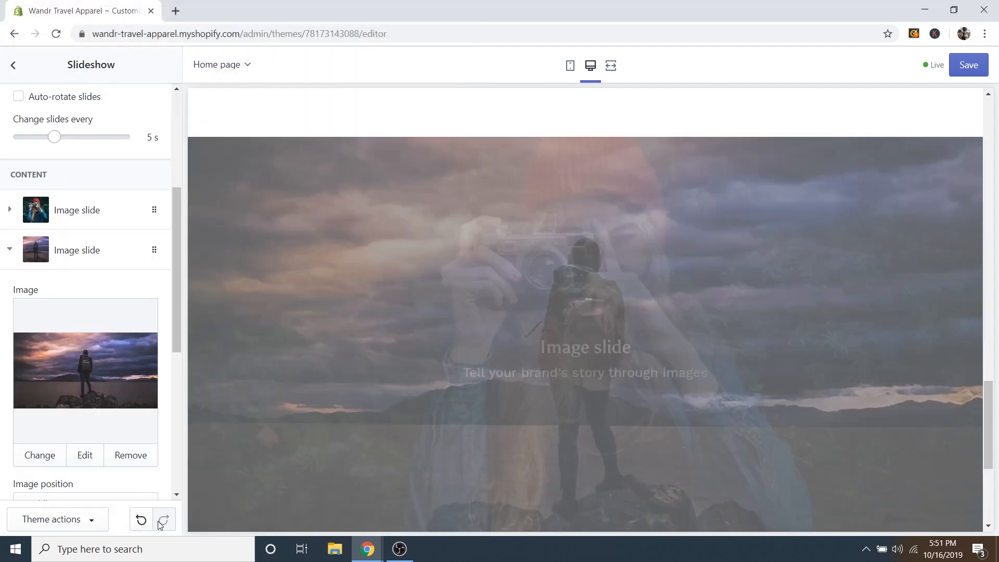
{"action": "left_click", "coordinate": [9, 249]}
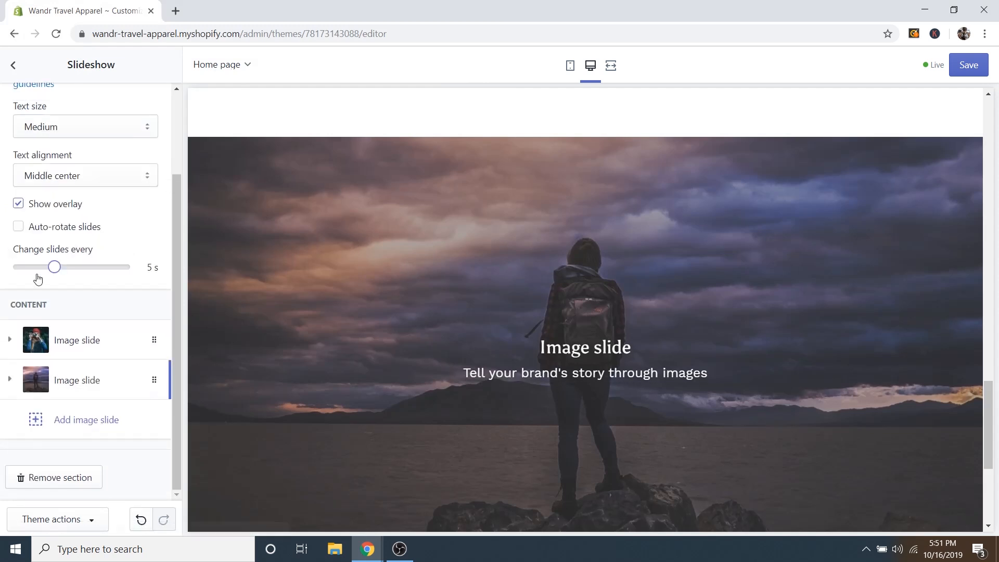
Add a third image slide using the uploaded Slideshow 3 woman-with-green-car photo.
{"action": "left_click", "coordinate": [79, 420]}
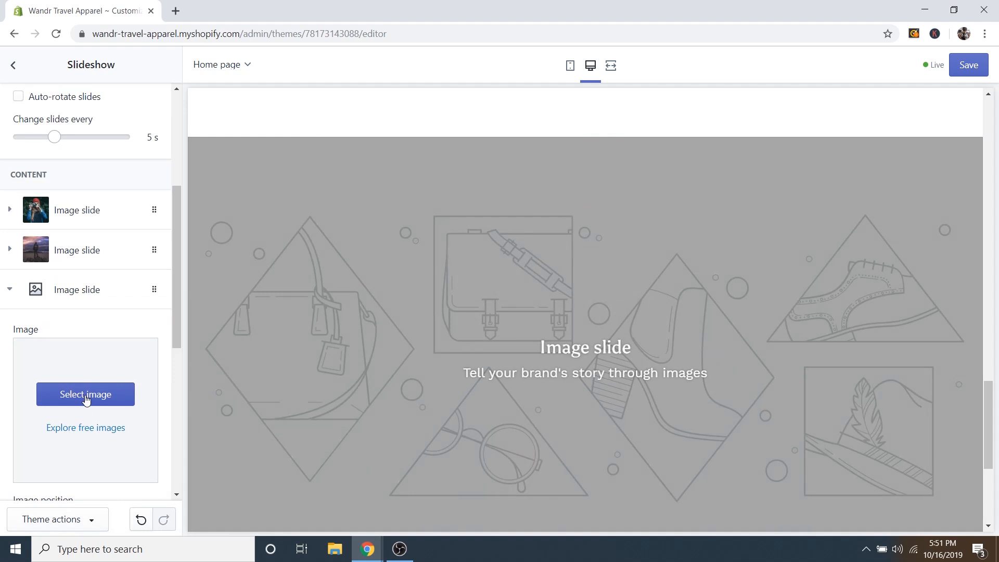
{"action": "left_click", "coordinate": [86, 397]}
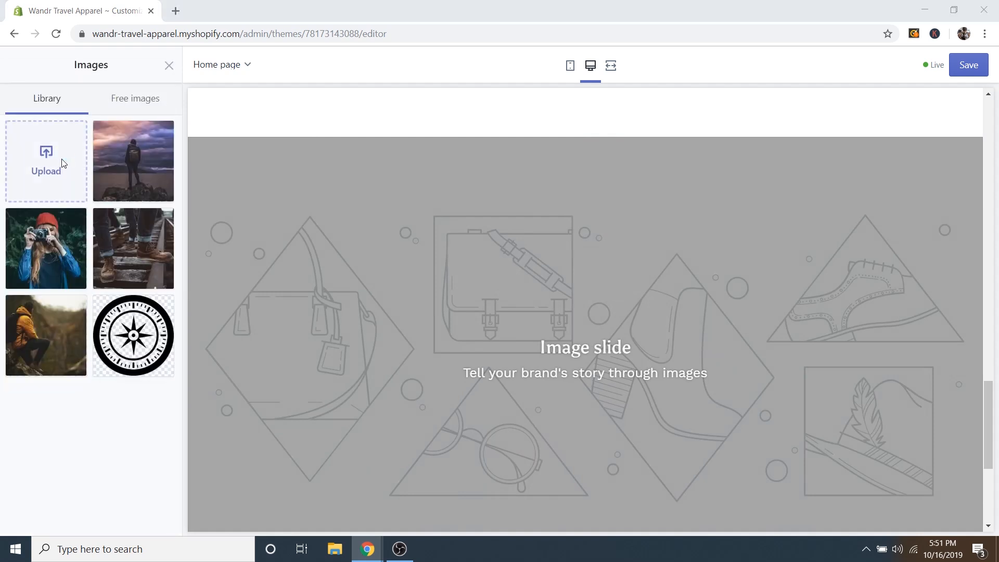
{"action": "left_click", "coordinate": [62, 163]}
{"action": "scroll", "coordinate": [374, 216], "scroll_direction": "down", "scroll_amount": 3}
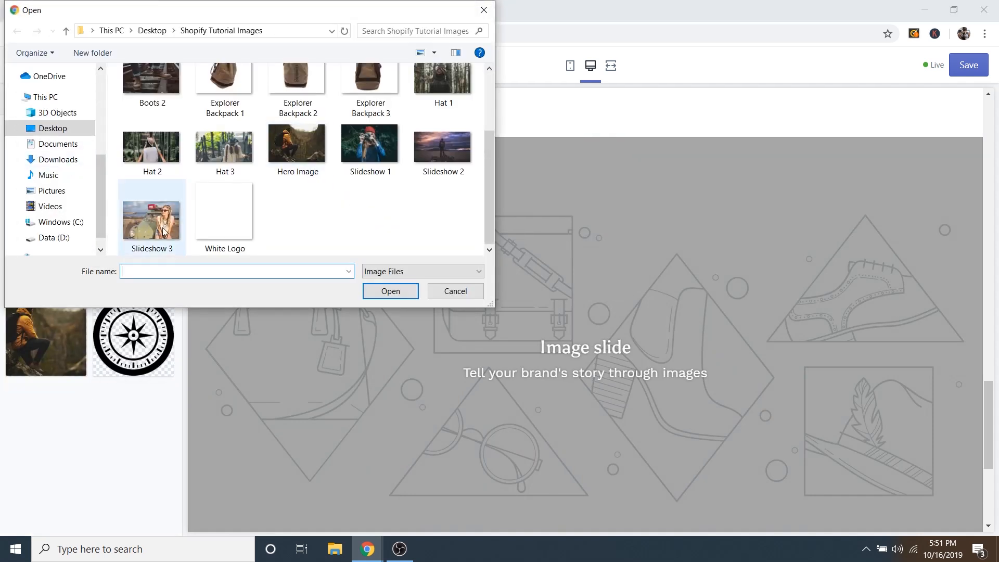
{"action": "left_click", "coordinate": [163, 231]}
{"action": "left_click", "coordinate": [391, 291]}
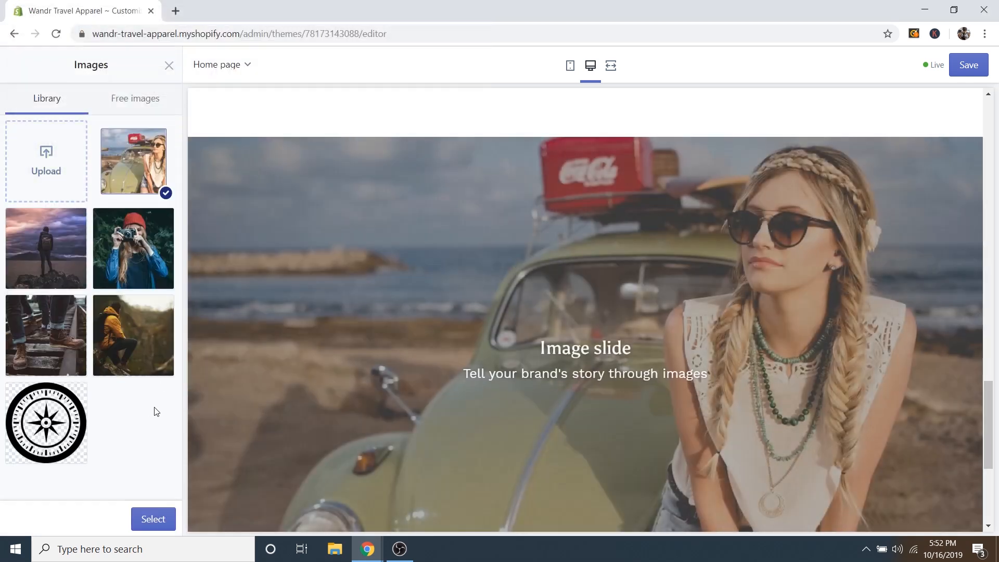
{"action": "left_click", "coordinate": [156, 520]}
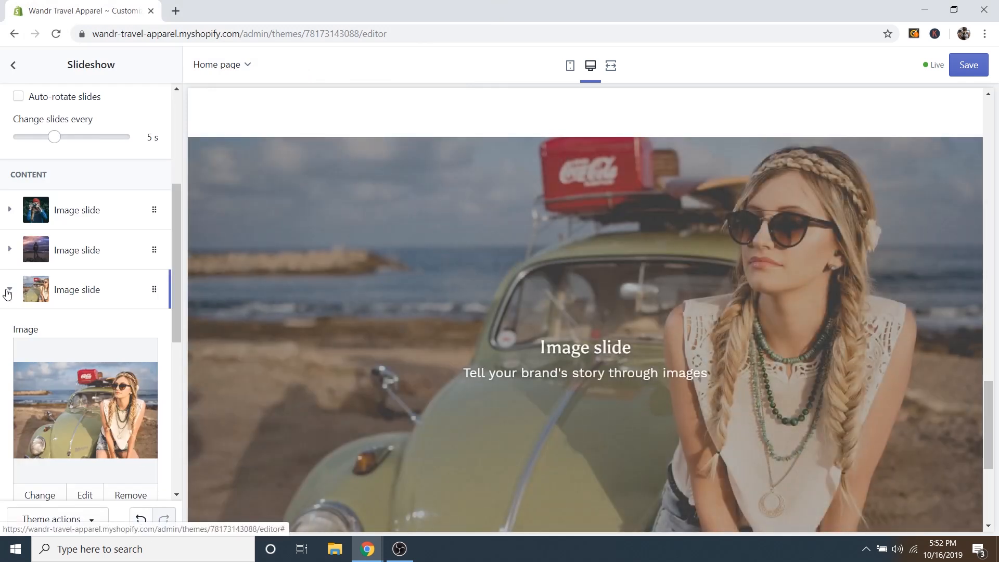
{"action": "left_click", "coordinate": [8, 289]}
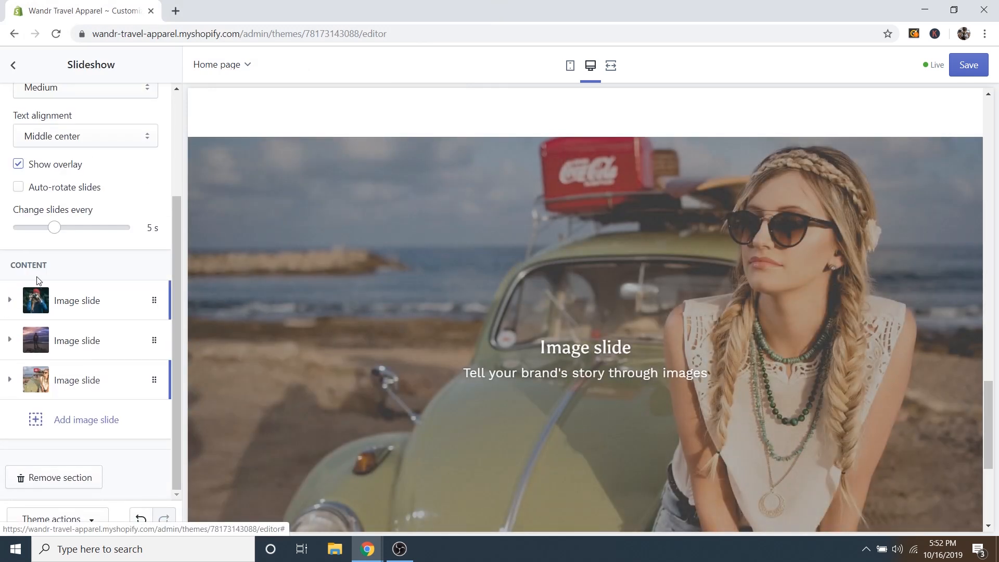
{"action": "left_click", "coordinate": [82, 304]}
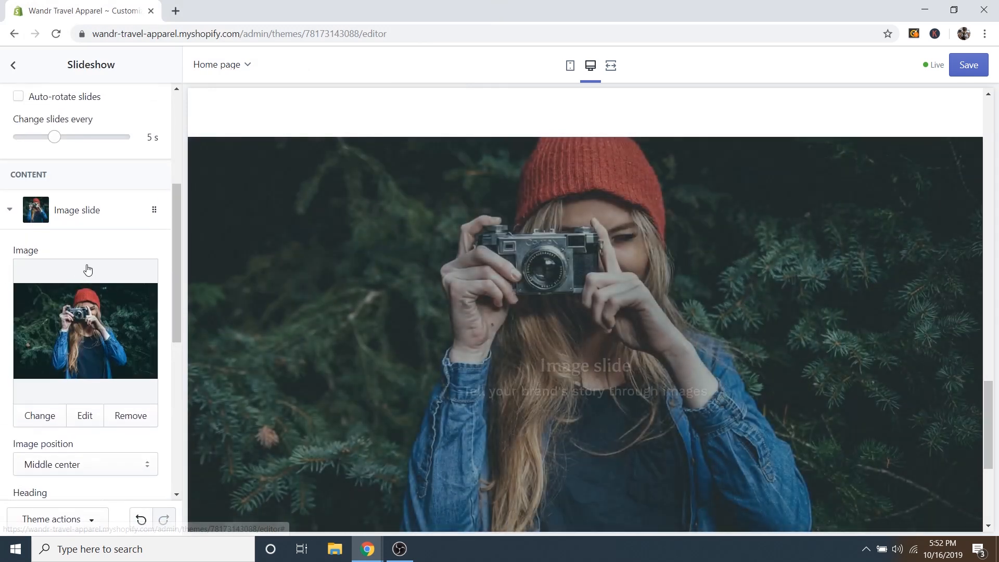
{"action": "scroll", "coordinate": [170, 322], "scroll_direction": "down", "scroll_amount": 3}
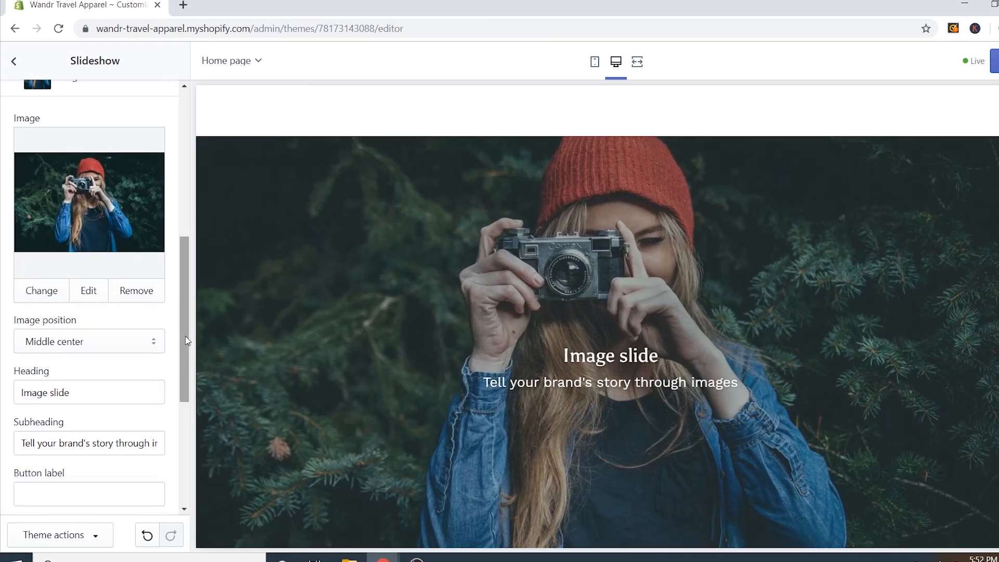
{"action": "scroll", "coordinate": [186, 340], "scroll_direction": "down", "scroll_amount": 1}
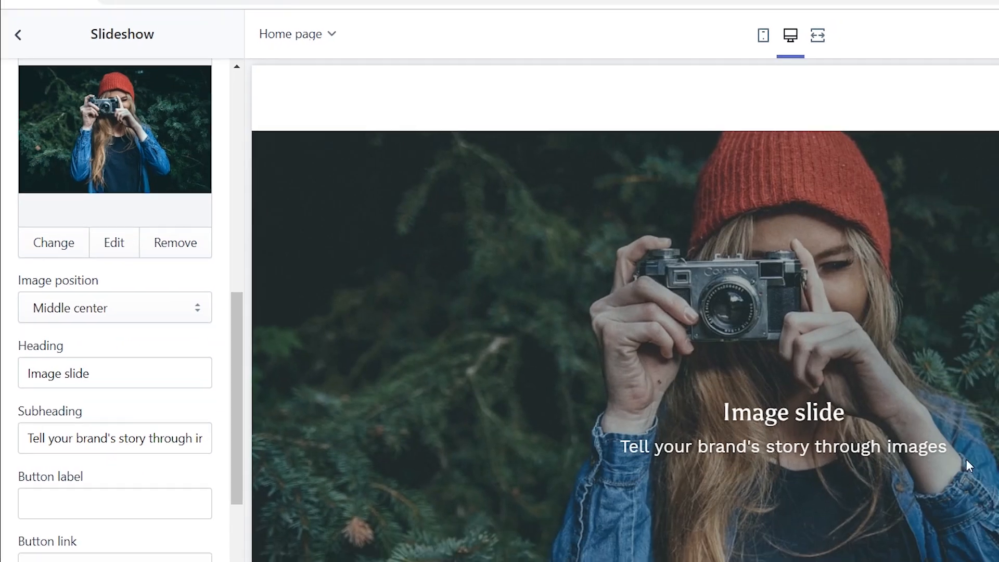
{"action": "scroll", "coordinate": [848, 425], "scroll_direction": "up", "scroll_amount": 10}
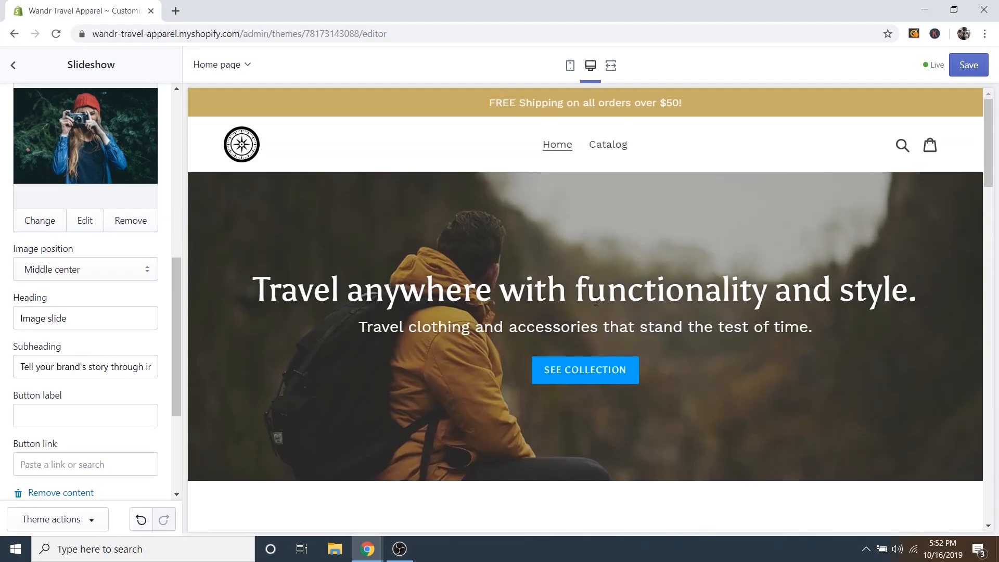
{"action": "scroll", "coordinate": [598, 338], "scroll_direction": "down", "scroll_amount": 10}
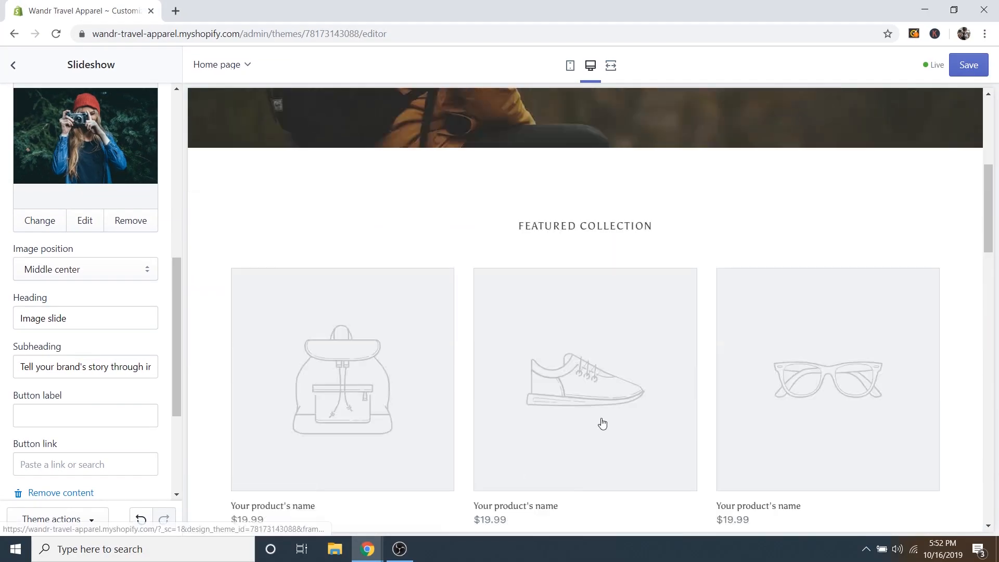
{"action": "scroll", "coordinate": [567, 409], "scroll_direction": "down", "scroll_amount": 4}
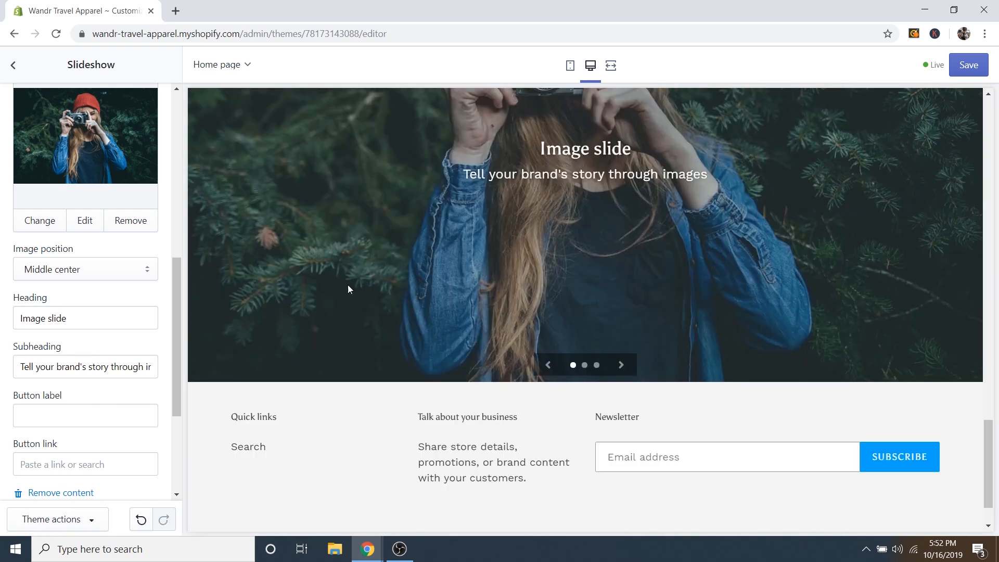
{"action": "scroll", "coordinate": [348, 289], "scroll_direction": "up", "scroll_amount": 3}
{"action": "left_click", "coordinate": [621, 495]}
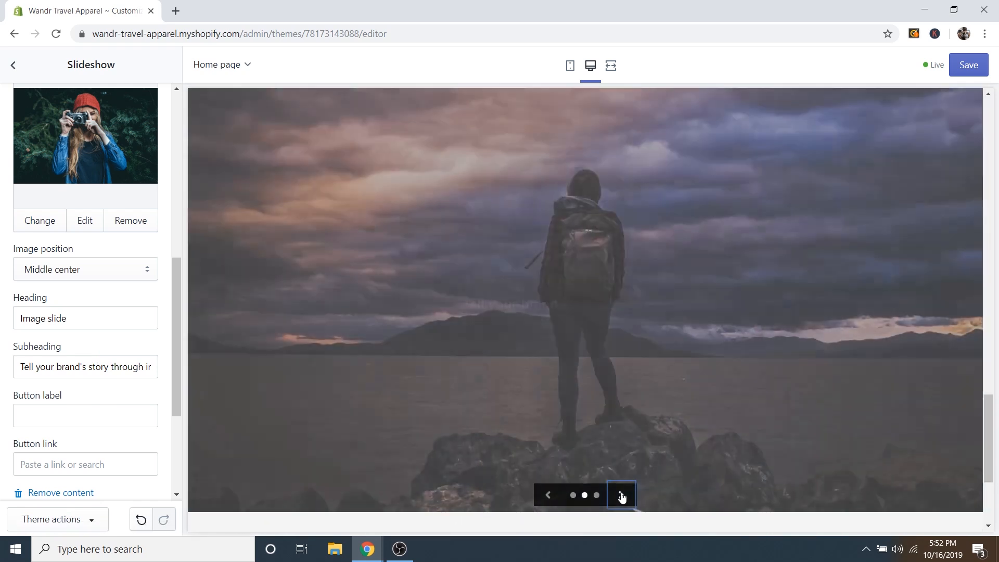
{"action": "left_click", "coordinate": [621, 494]}
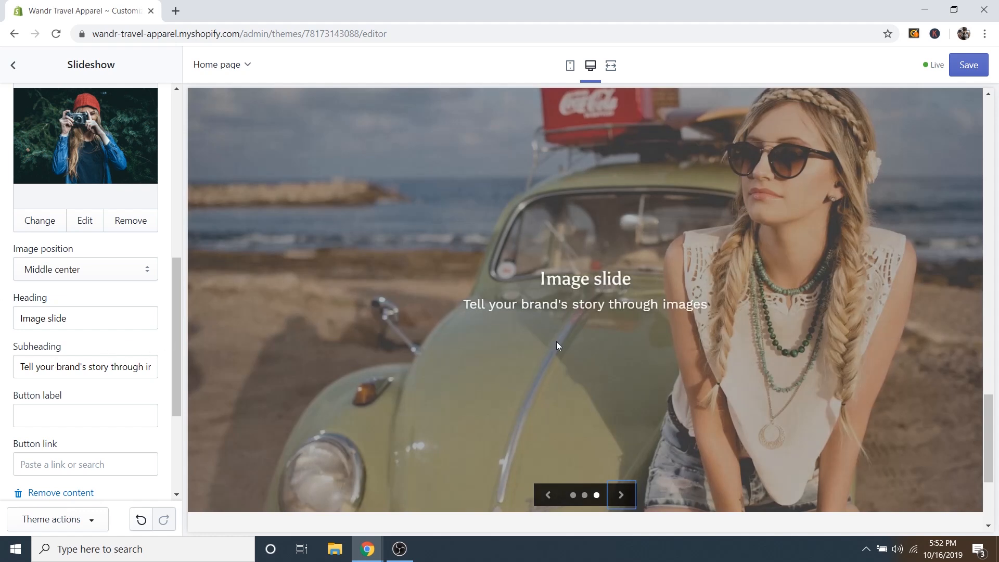
{"action": "left_click", "coordinate": [547, 498]}
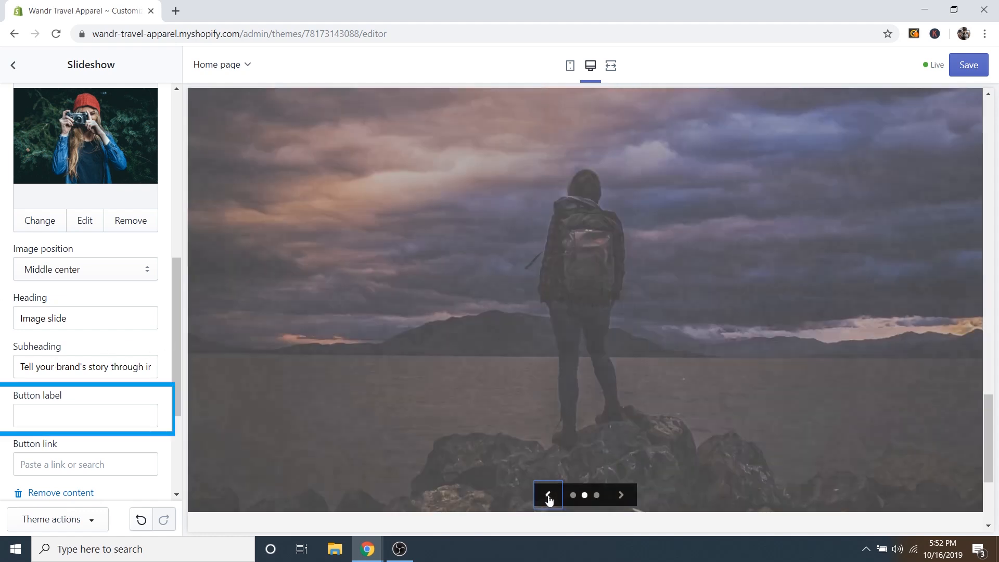
{"action": "left_click", "coordinate": [548, 497]}
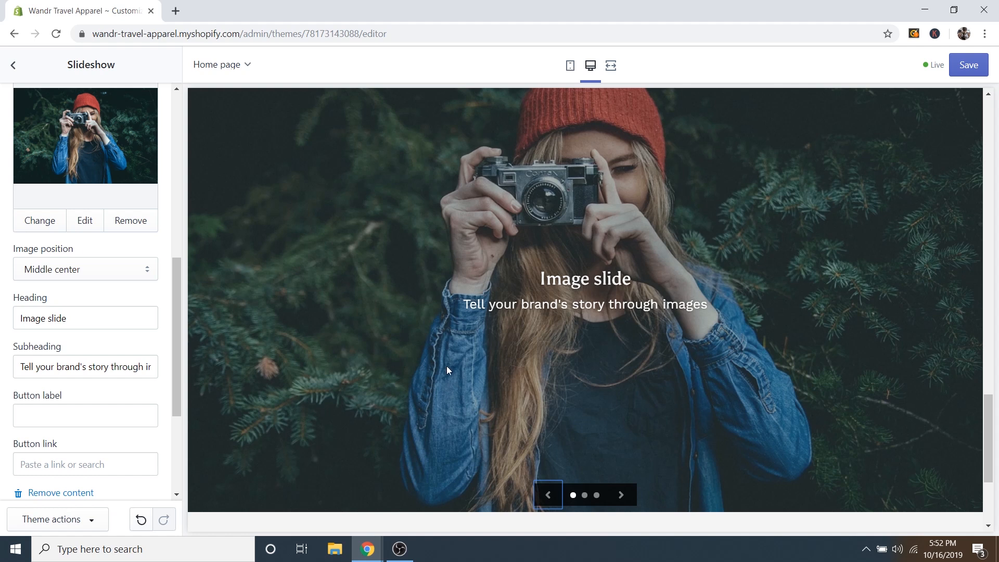
{"action": "left_click", "coordinate": [620, 498]}
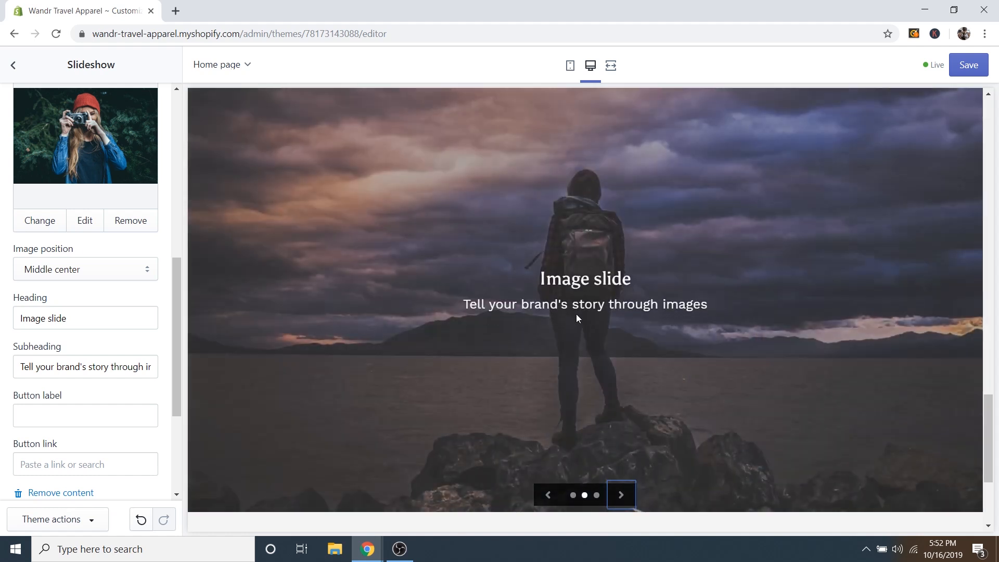
{"action": "left_click", "coordinate": [547, 495]}
Preview the slideshow at Small, Medium and Large slide heights.
{"action": "left_click", "coordinate": [8, 210]}
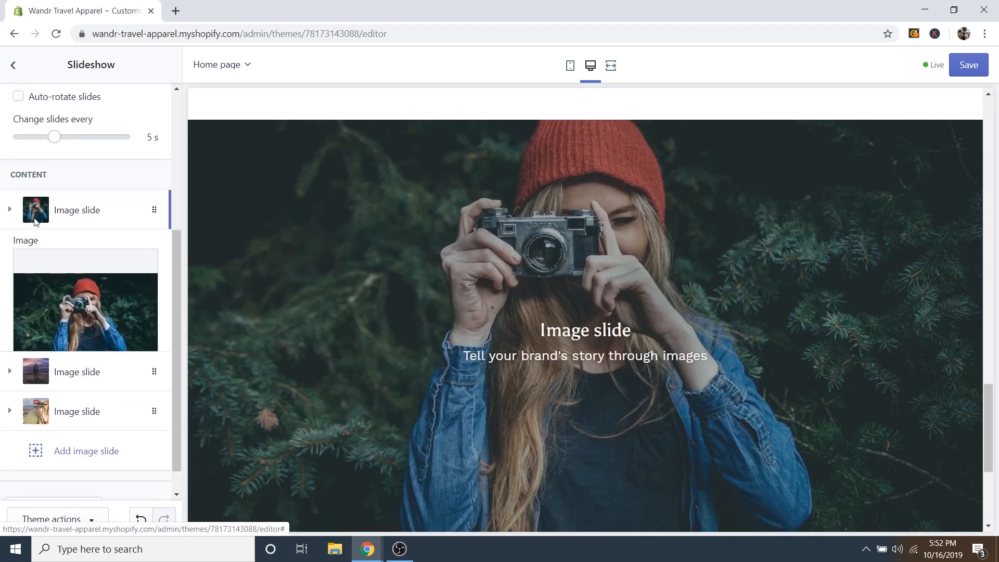
{"action": "scroll", "coordinate": [134, 314], "scroll_direction": "up", "scroll_amount": 3}
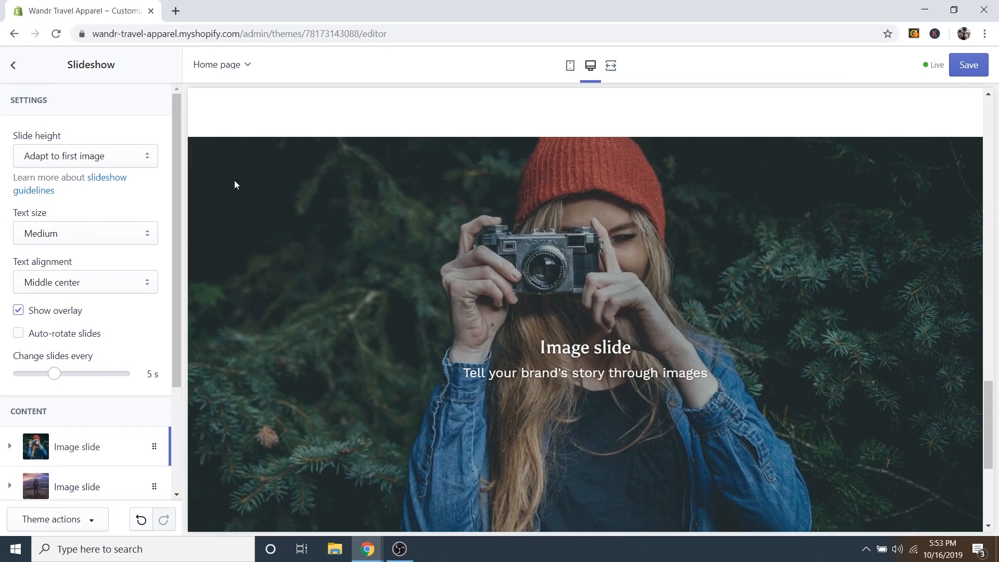
{"action": "left_click", "coordinate": [82, 158]}
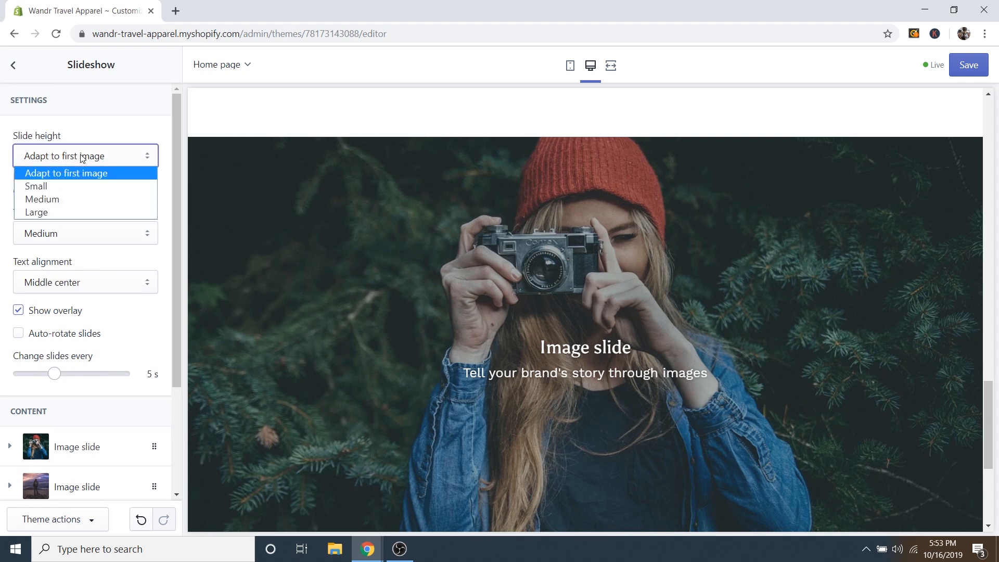
{"action": "left_click", "coordinate": [31, 187]}
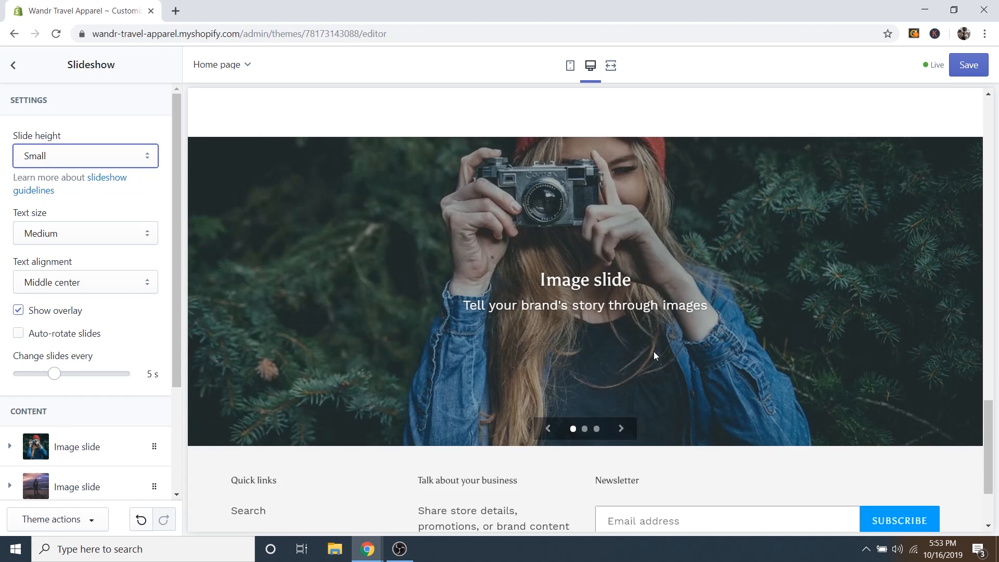
{"action": "left_click", "coordinate": [63, 160]}
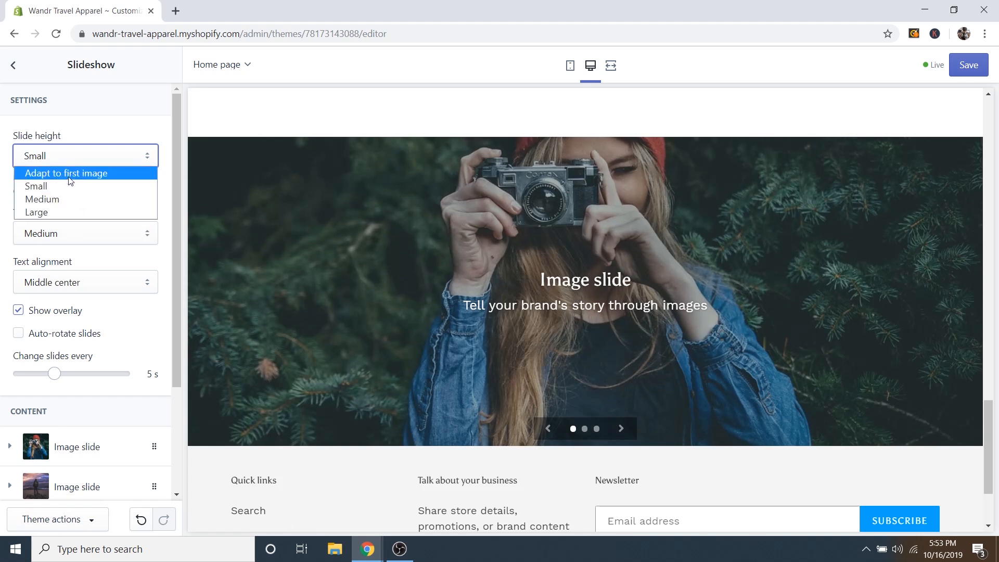
{"action": "left_click", "coordinate": [48, 199]}
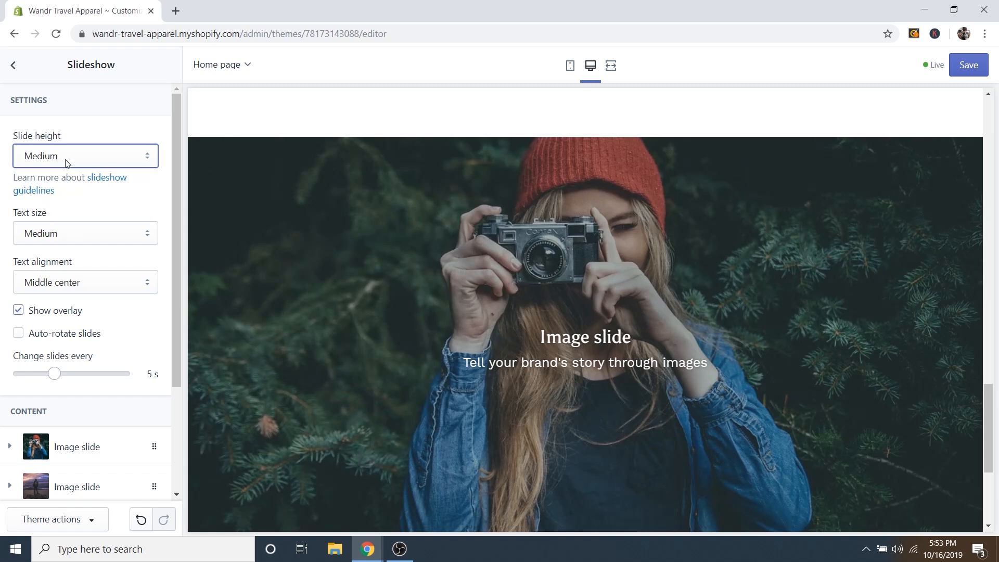
{"action": "left_click", "coordinate": [65, 163]}
{"action": "left_click", "coordinate": [47, 212]}
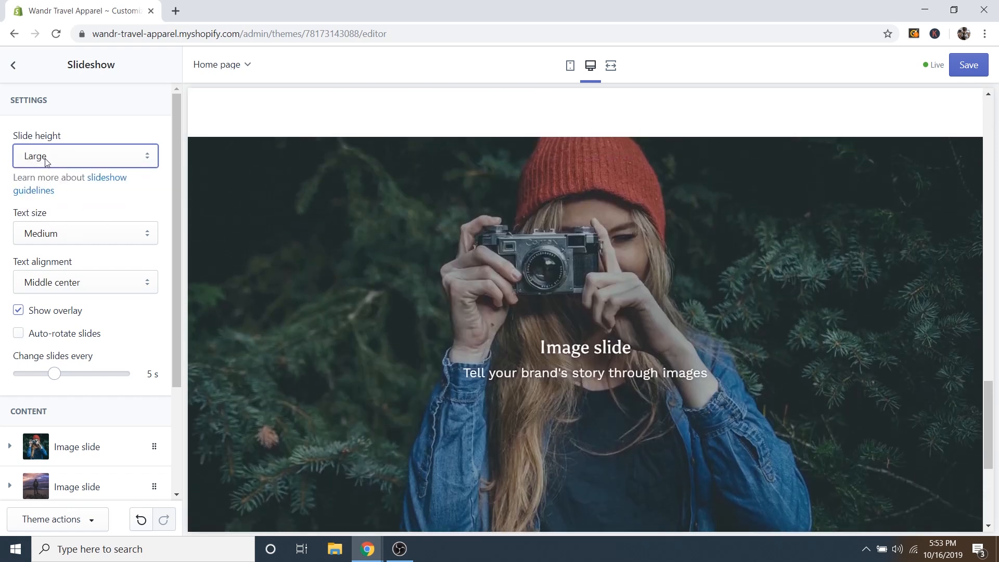
Set the slide height to 'Adapt to first image' and save the theme.
{"action": "left_click", "coordinate": [45, 161]}
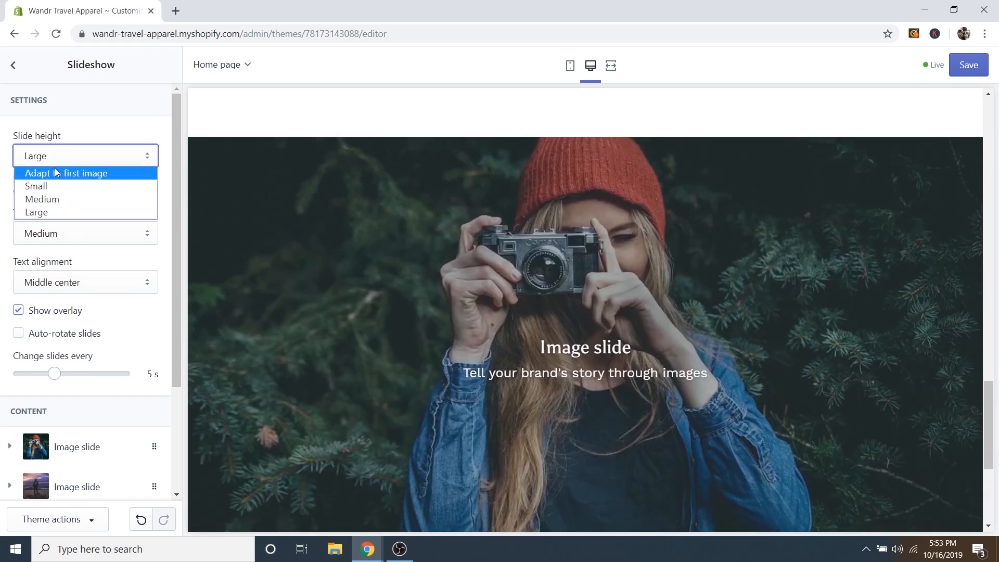
{"action": "left_click", "coordinate": [55, 171]}
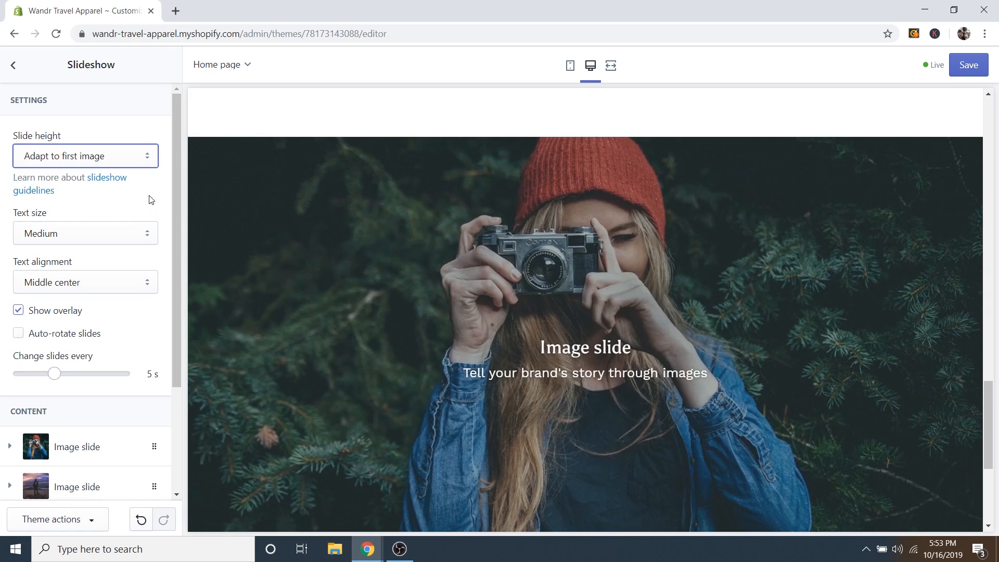
{"action": "left_click", "coordinate": [970, 68]}
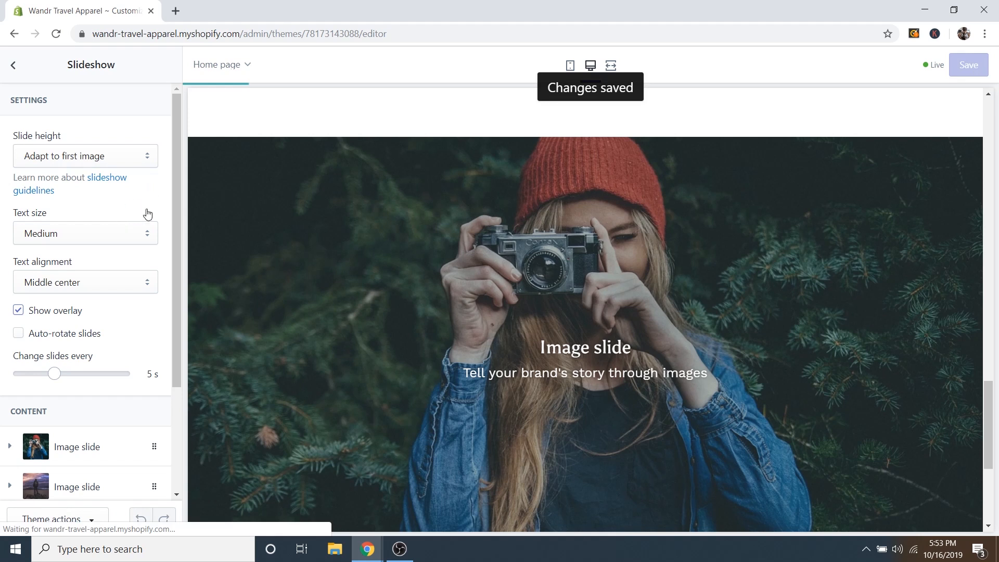
{"action": "scroll", "coordinate": [500, 348], "scroll_direction": "down", "scroll_amount": 5}
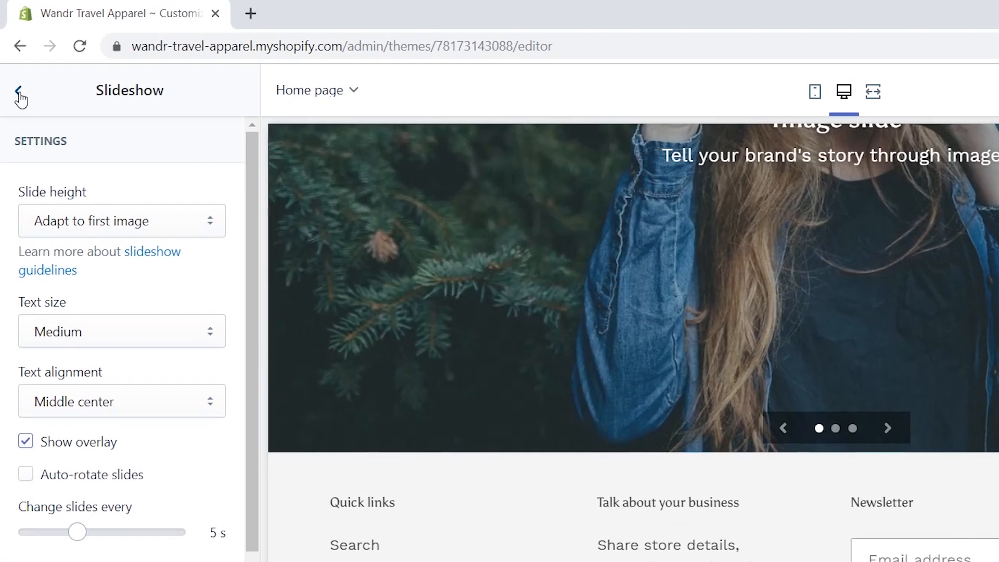
Enable 'Show payment icons' in the Footer section, leaving the background colour unchanged.
{"action": "left_click", "coordinate": [13, 65]}
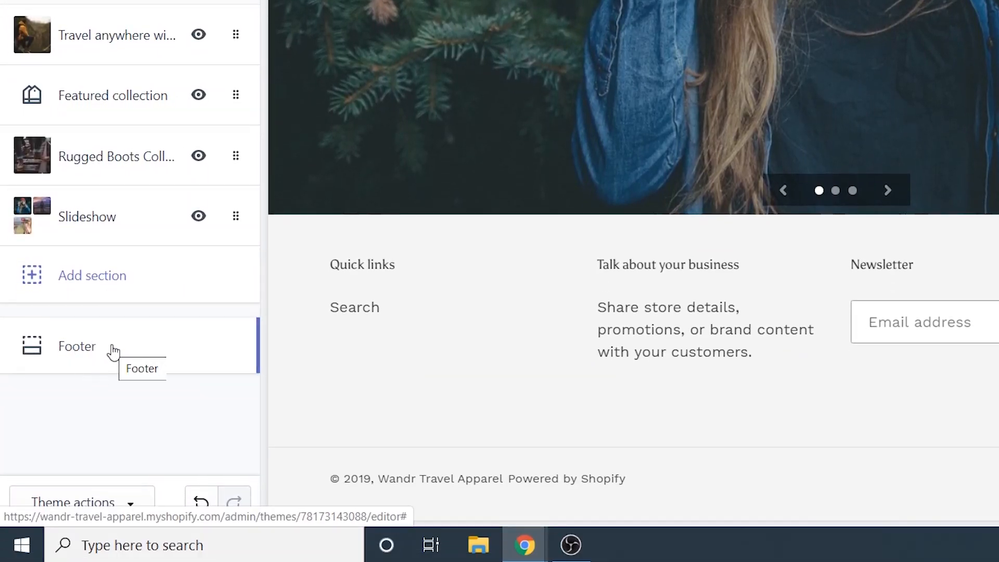
{"action": "left_click", "coordinate": [113, 352]}
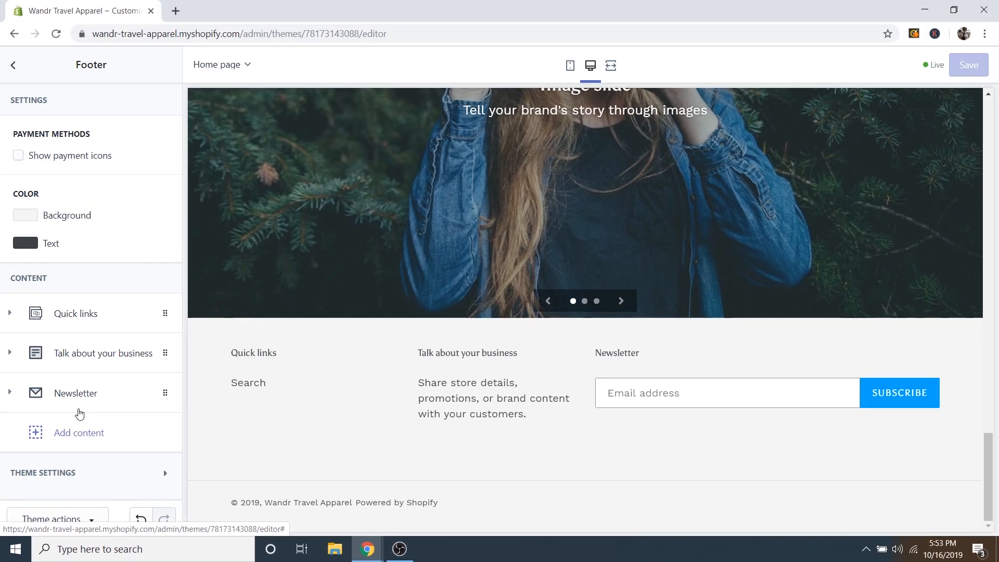
{"action": "left_click", "coordinate": [19, 157]}
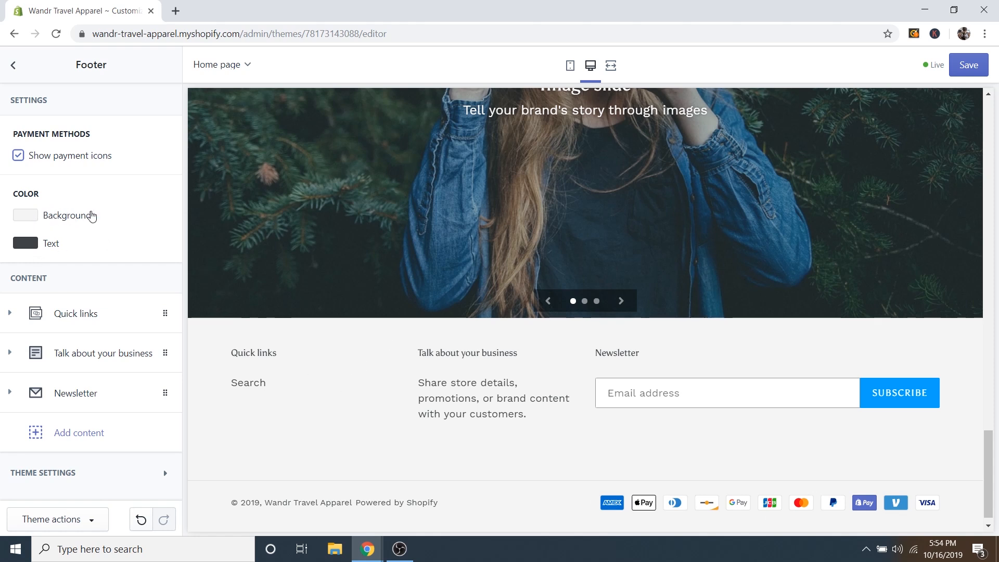
{"action": "left_click", "coordinate": [29, 218]}
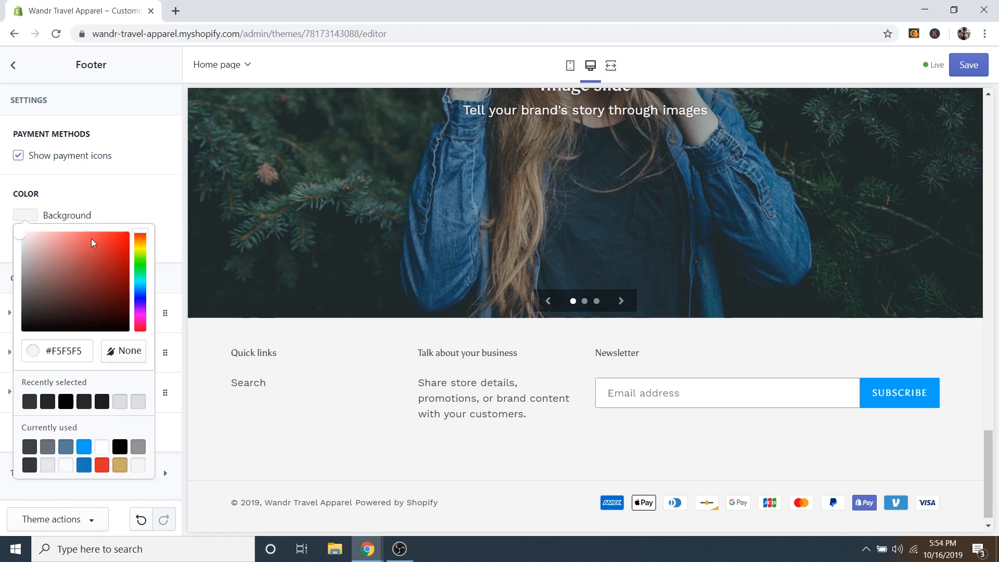
{"action": "left_click", "coordinate": [120, 207]}
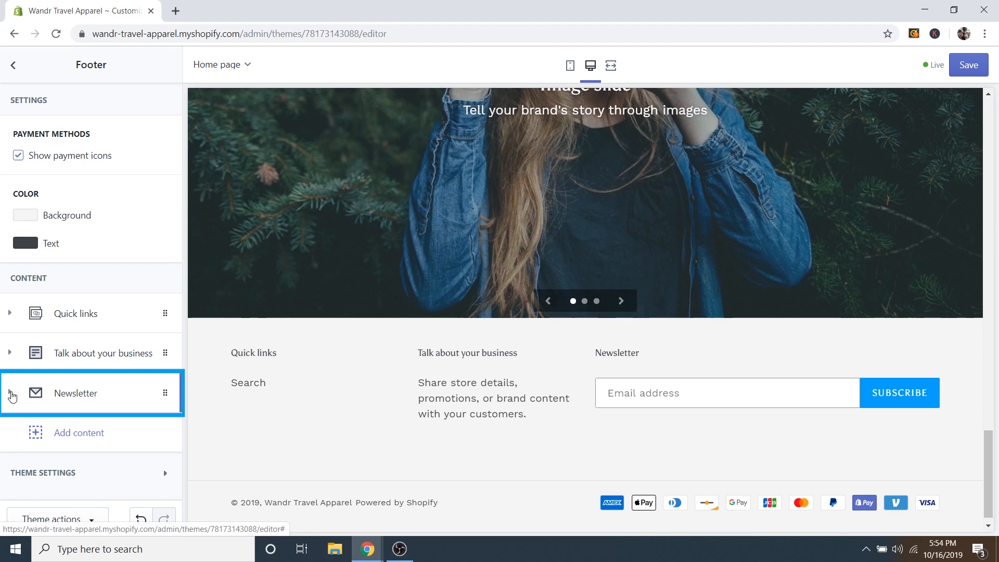
Change the Newsletter block heading to 'Join Our E-Mail List'.
{"action": "left_click", "coordinate": [12, 394]}
{"action": "scroll", "coordinate": [136, 407], "scroll_direction": "down", "scroll_amount": 2}
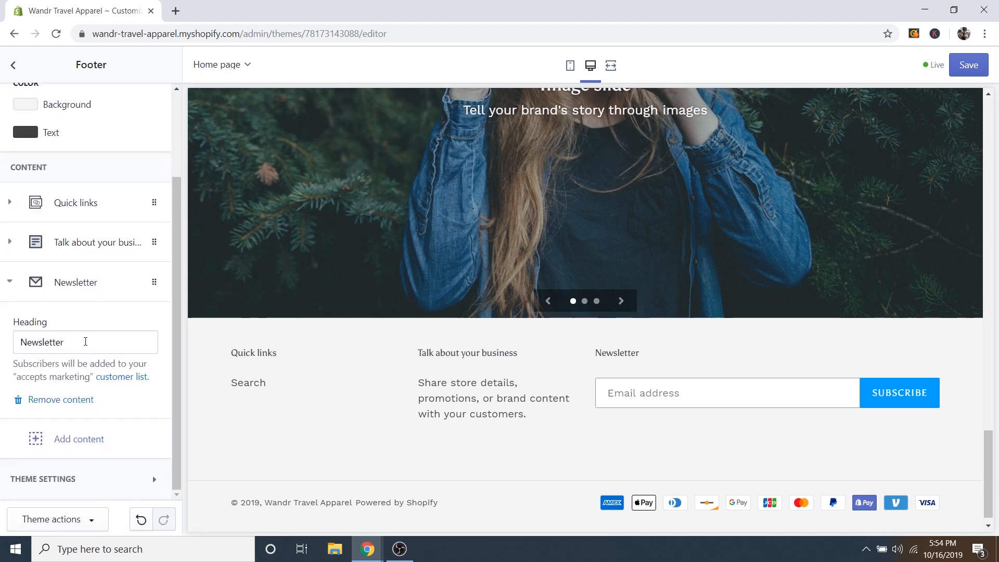
{"action": "double_click", "coordinate": [85, 341]}
{"action": "type", "text": "J"}
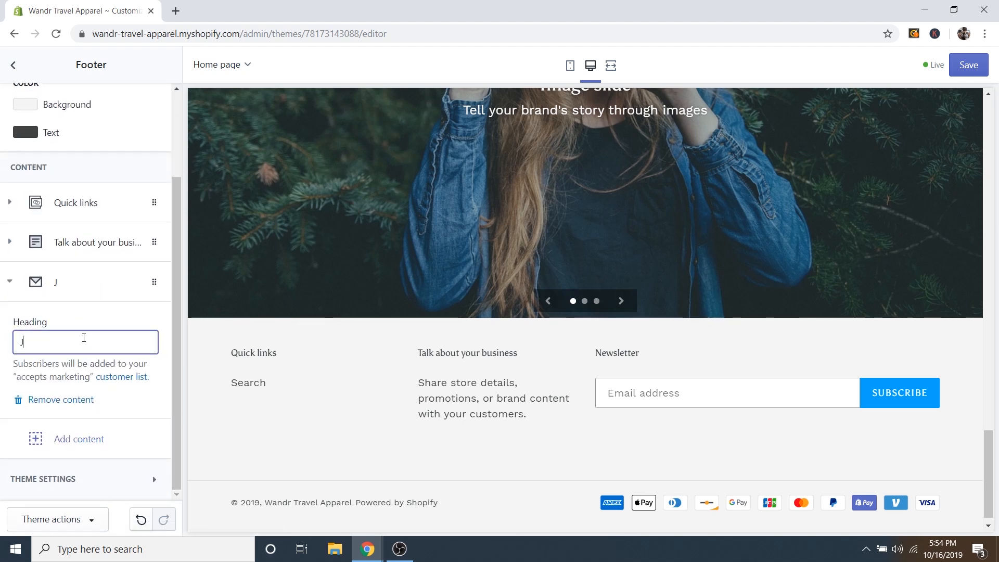
{"action": "type", "text": "oin our E-Mail List"}
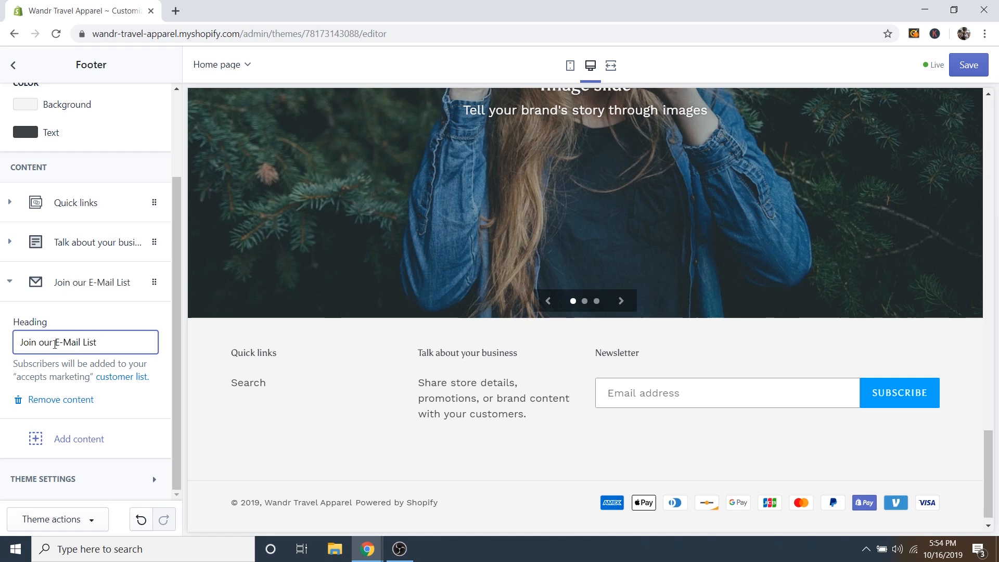
{"action": "left_click_drag", "start_coordinate": [45, 341], "coordinate": [38, 341]}
{"action": "key", "text": "BackSpace"}
{"action": "type", "text": "O"}
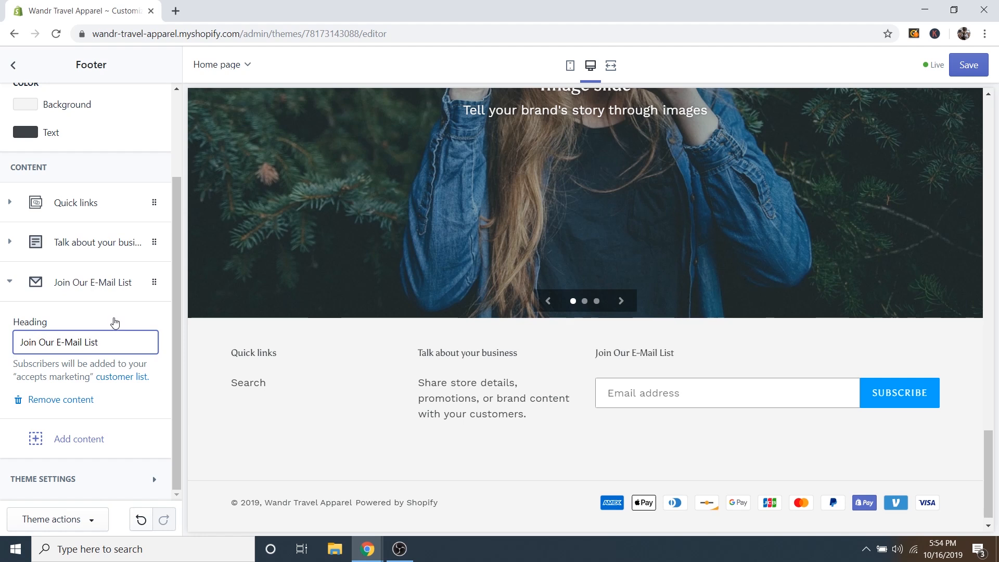
{"action": "left_click", "coordinate": [40, 341]}
Retitle 'Talk about your business' to 'Have a question?' with text 'Contact us at' plus the store e-mail.
{"action": "left_click", "coordinate": [12, 284]}
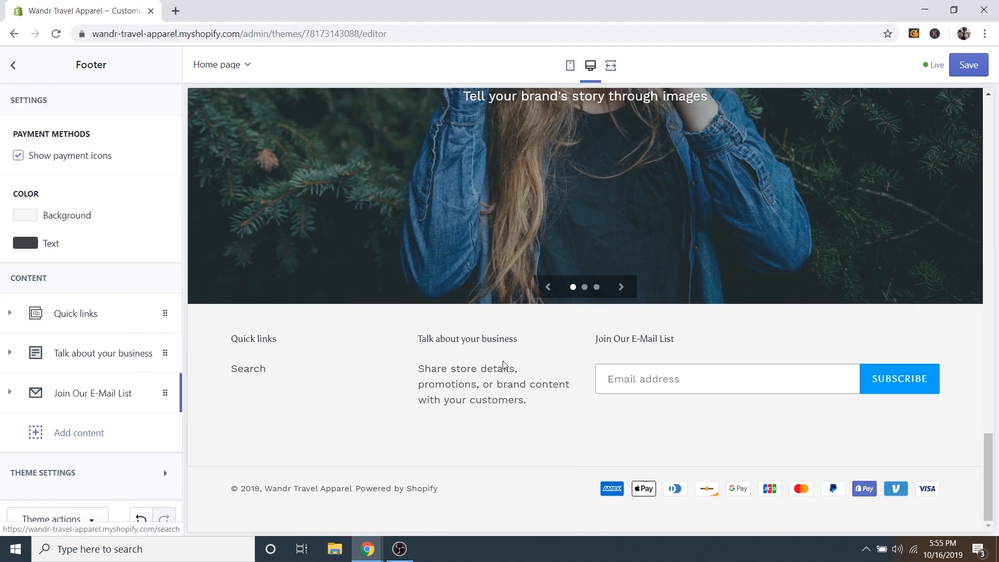
{"action": "left_click", "coordinate": [79, 356]}
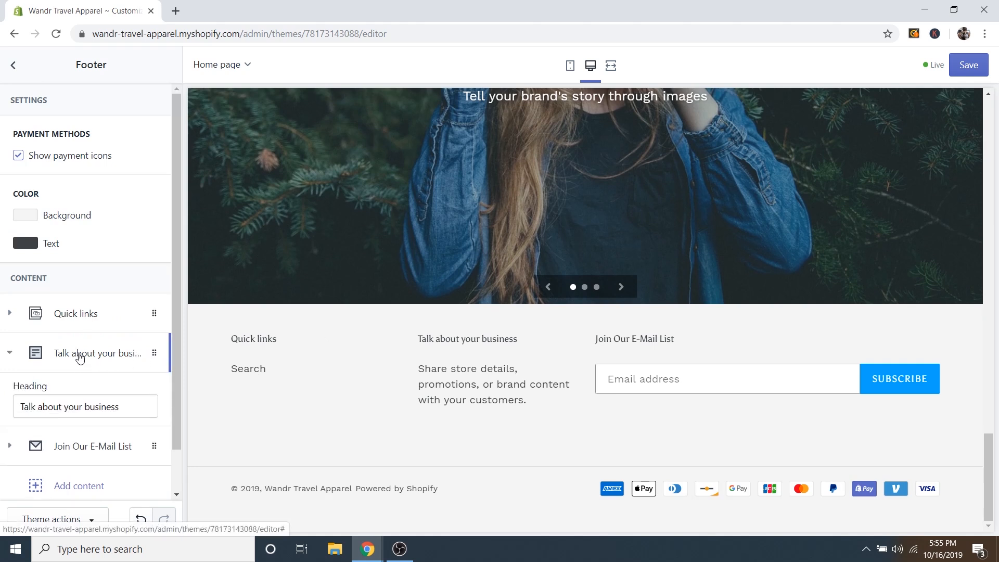
{"action": "scroll", "coordinate": [154, 368], "scroll_direction": "down", "scroll_amount": 4}
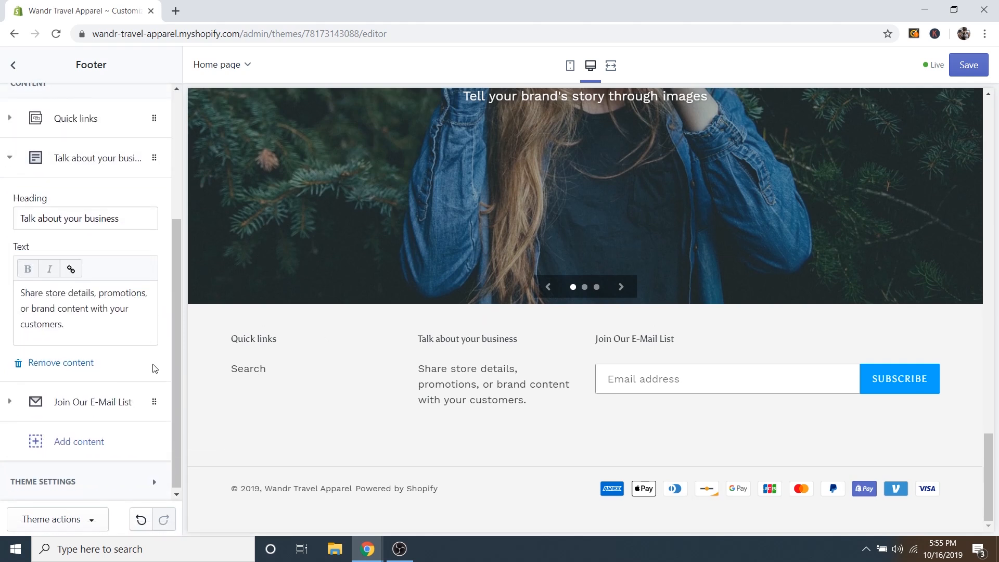
{"action": "triple_click", "coordinate": [85, 216]}
{"action": "type", "text": "H"}
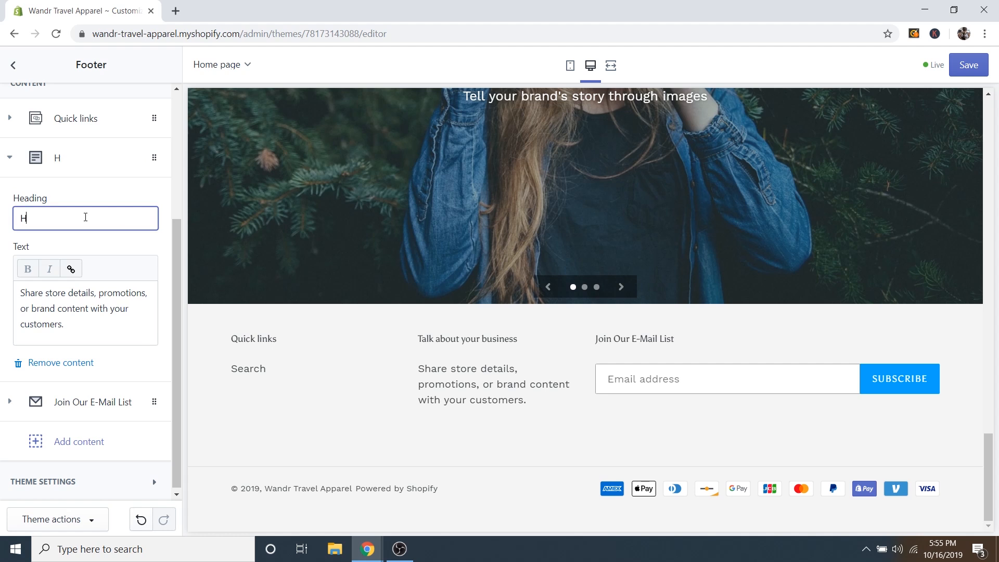
{"action": "type", "text": "ave a question?"}
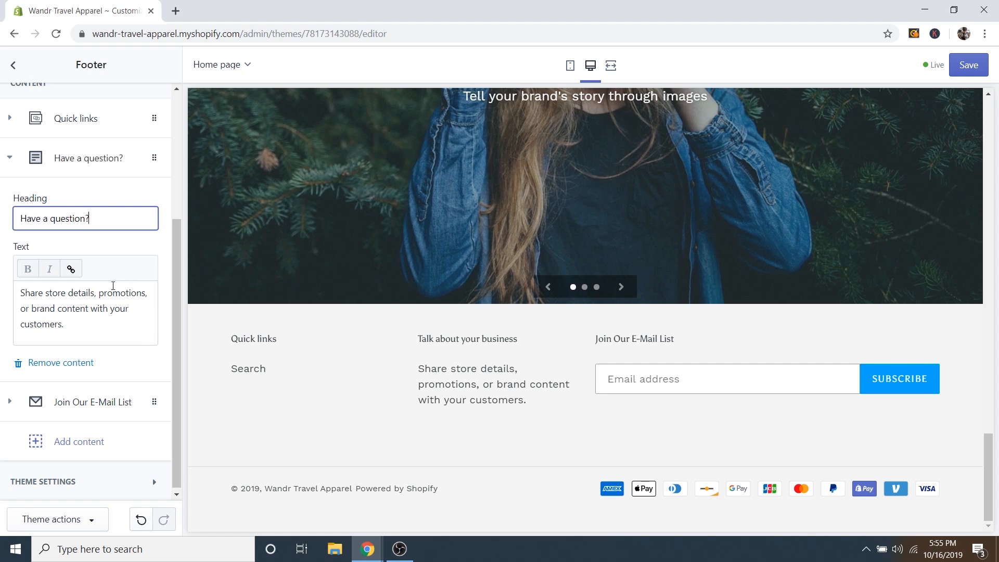
{"action": "left_click", "coordinate": [71, 321]}
{"action": "triple_click", "coordinate": [65, 309]}
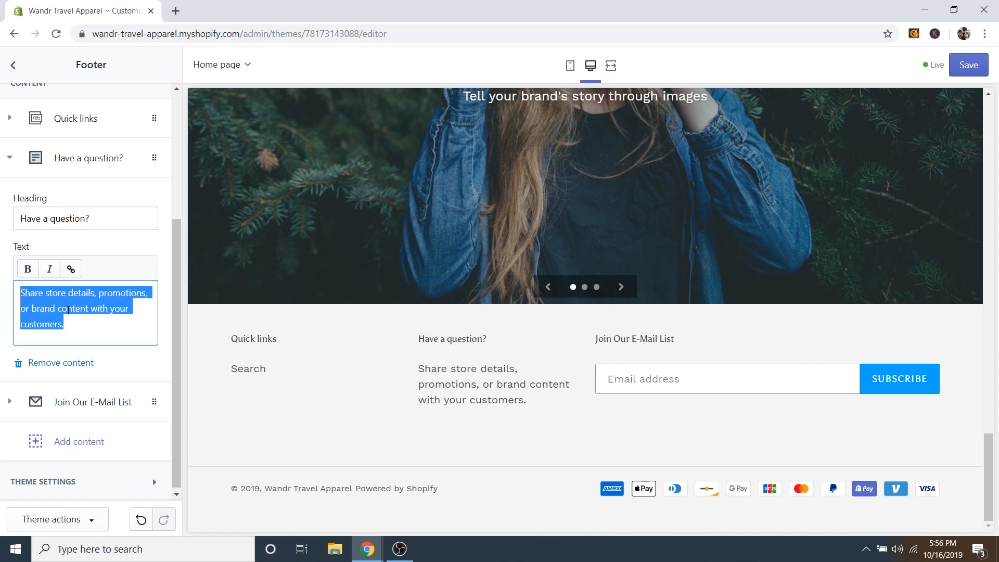
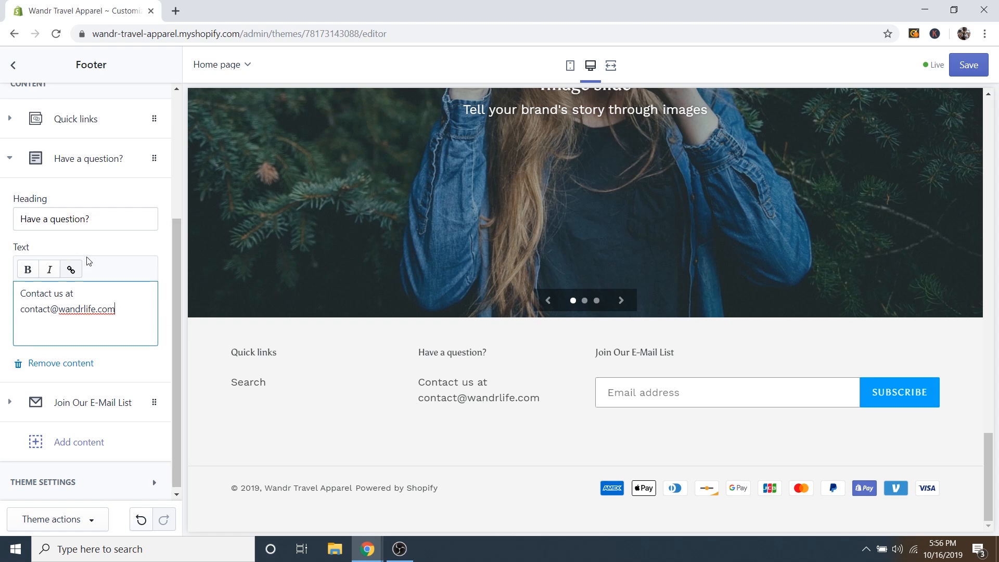
Rename the Quick links block heading to 'Explore'.
{"action": "scroll", "coordinate": [63, 271], "scroll_direction": "up", "scroll_amount": 1}
{"action": "left_click", "coordinate": [11, 223]}
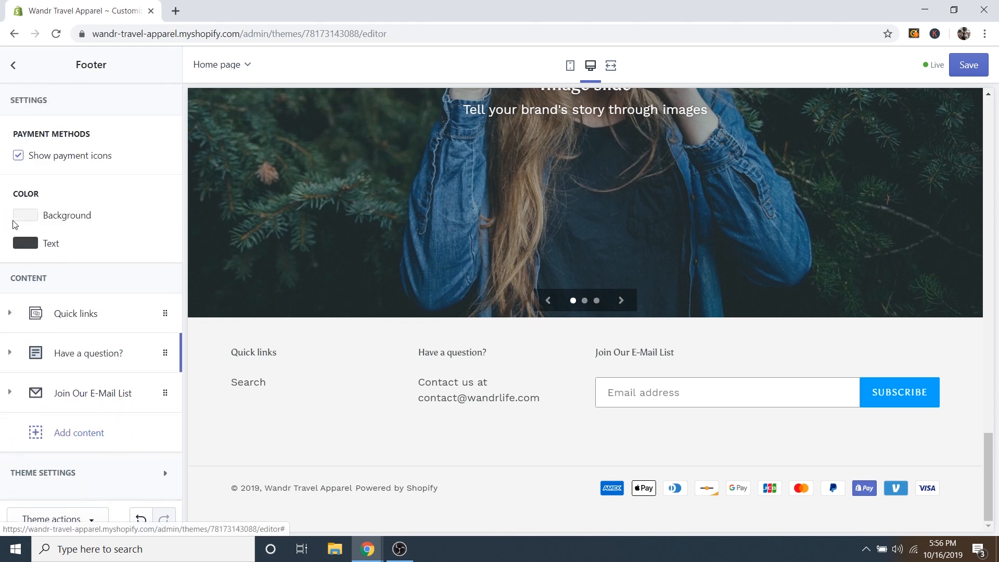
{"action": "left_click", "coordinate": [77, 319]}
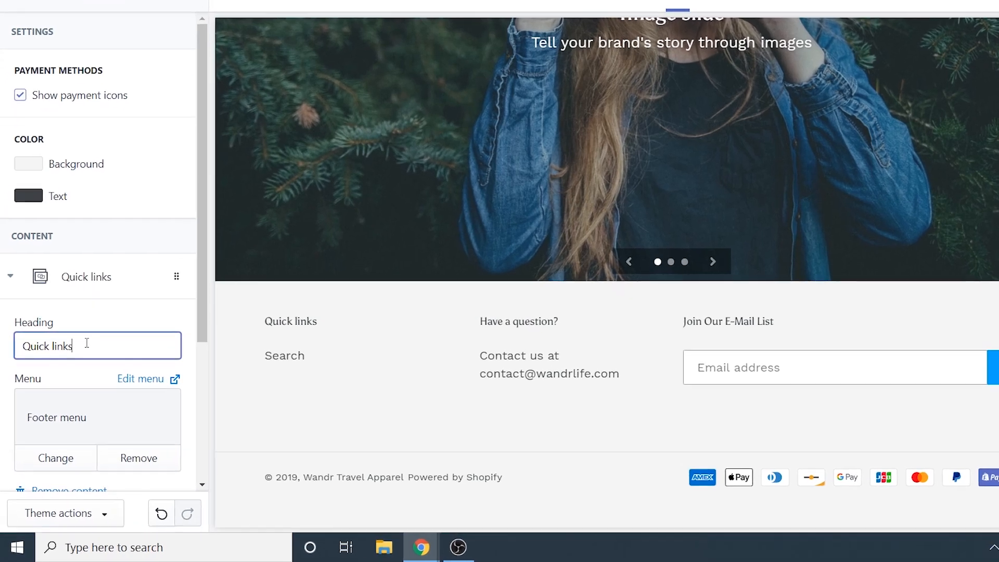
{"action": "triple_click", "coordinate": [76, 371]}
{"action": "type", "text": "Explore"}
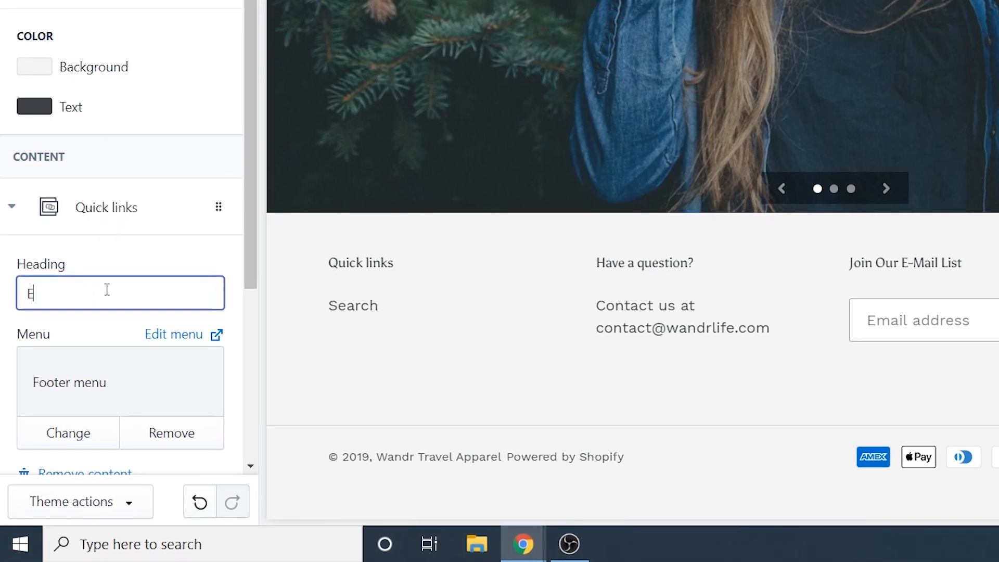
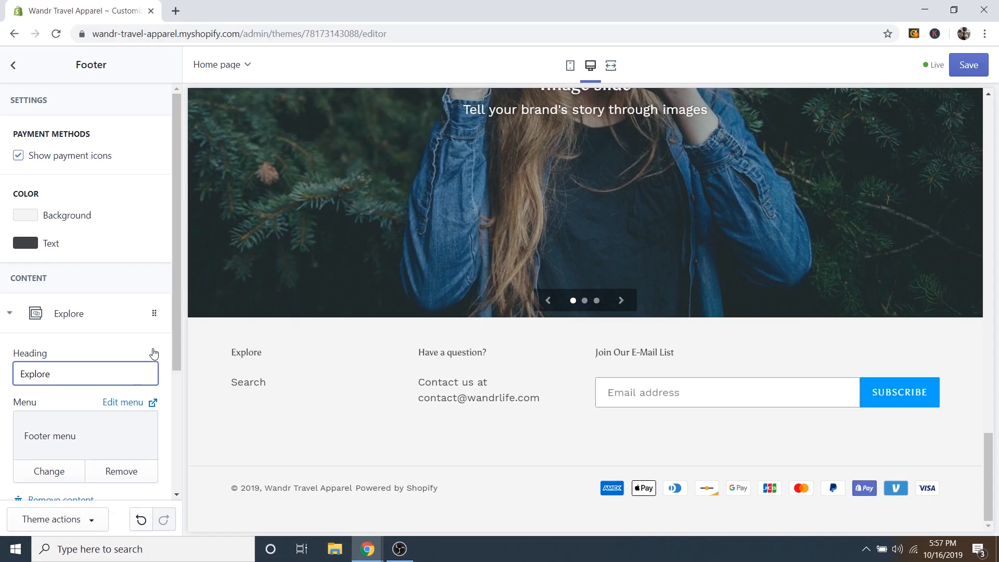
Save the footer edits and exit the theme editor back to the Themes page.
{"action": "left_click", "coordinate": [970, 68]}
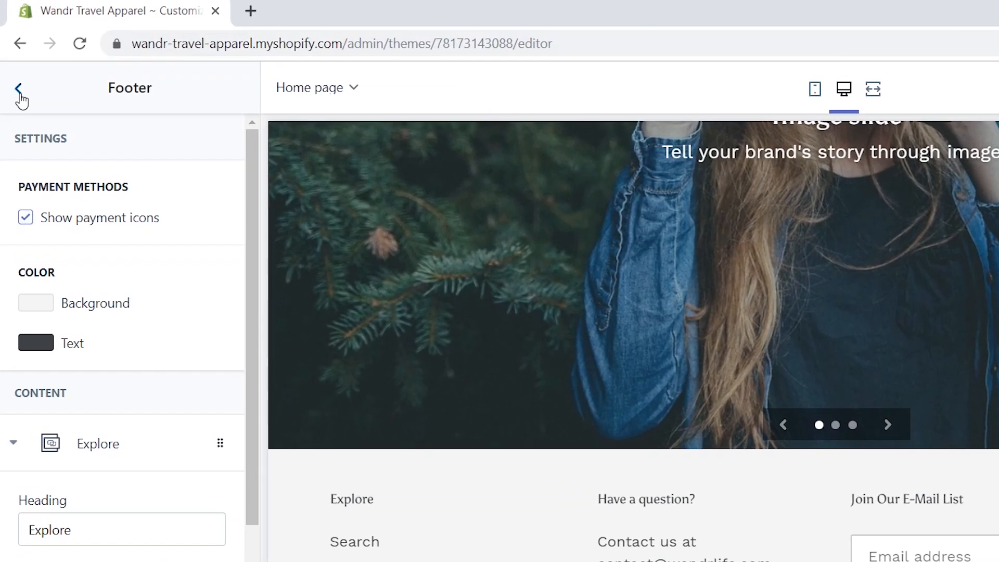
{"action": "left_click", "coordinate": [19, 90]}
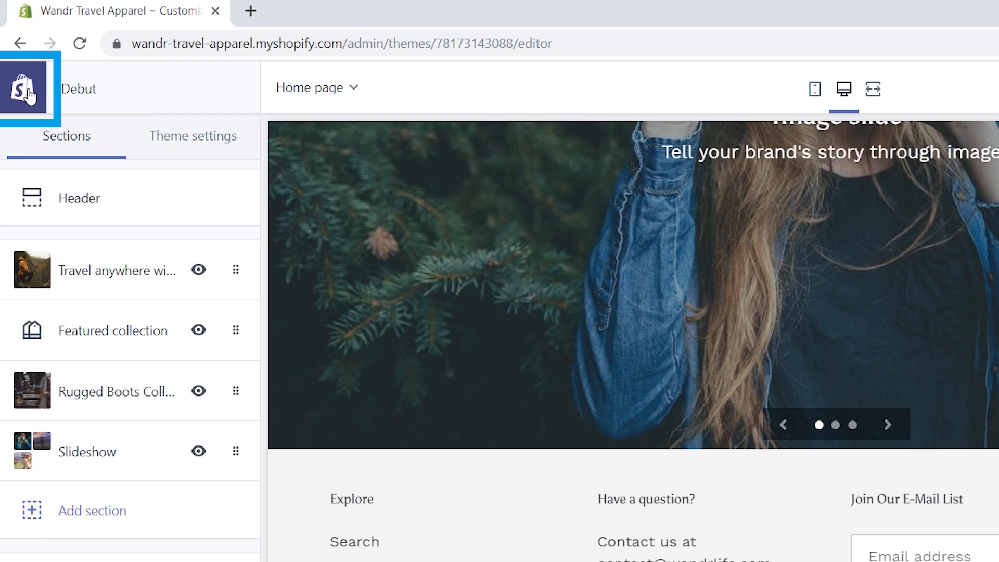
{"action": "left_click", "coordinate": [29, 96]}
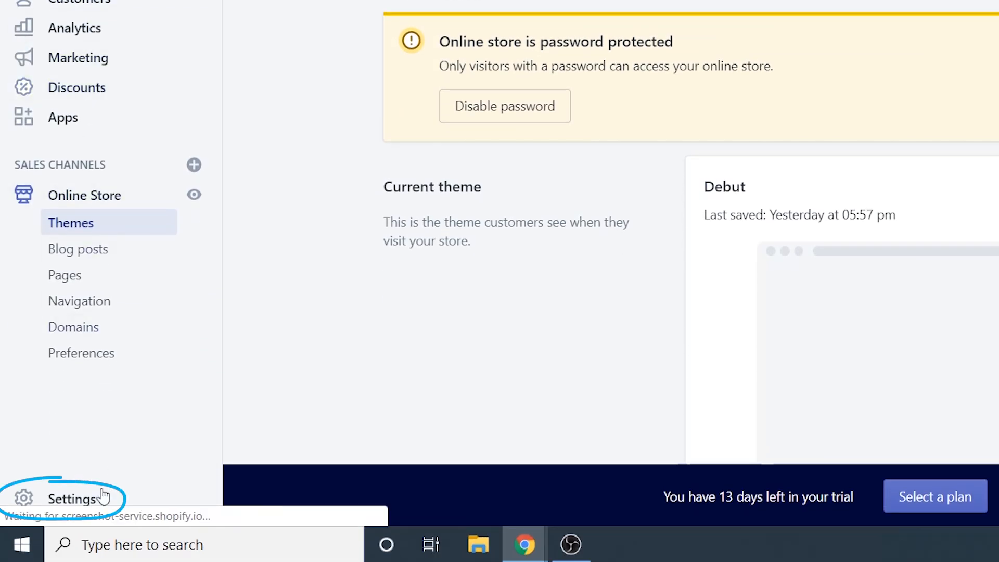
Open the General store settings and review the Store details section.
{"action": "left_click", "coordinate": [73, 501]}
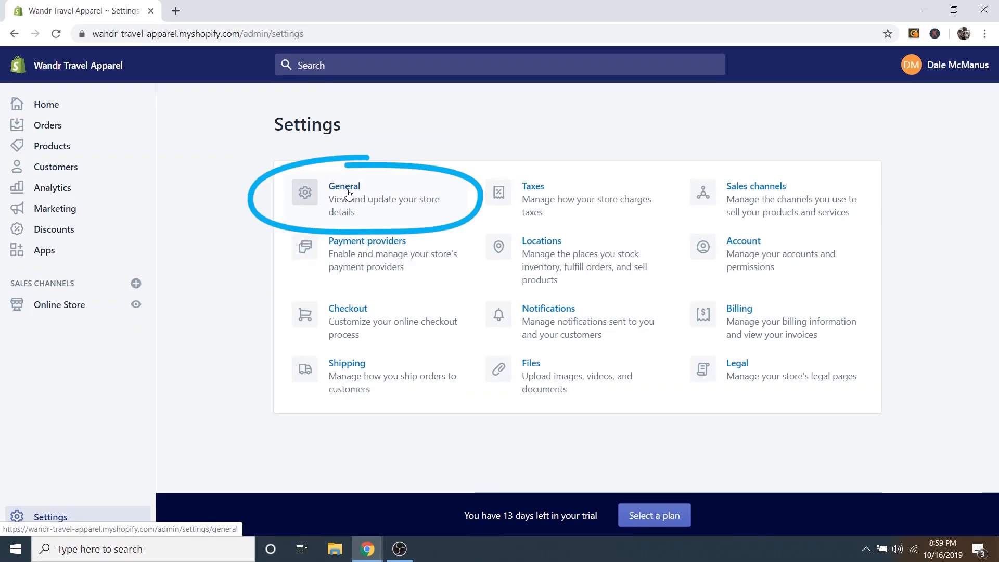
{"action": "left_click", "coordinate": [345, 187]}
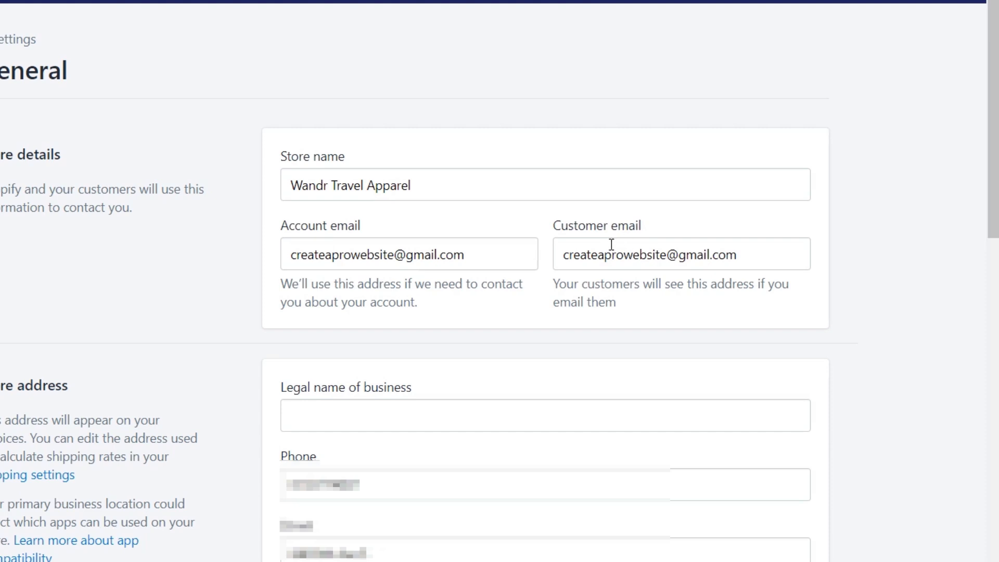
{"action": "left_click_drag", "start_coordinate": [564, 255], "coordinate": [661, 262]}
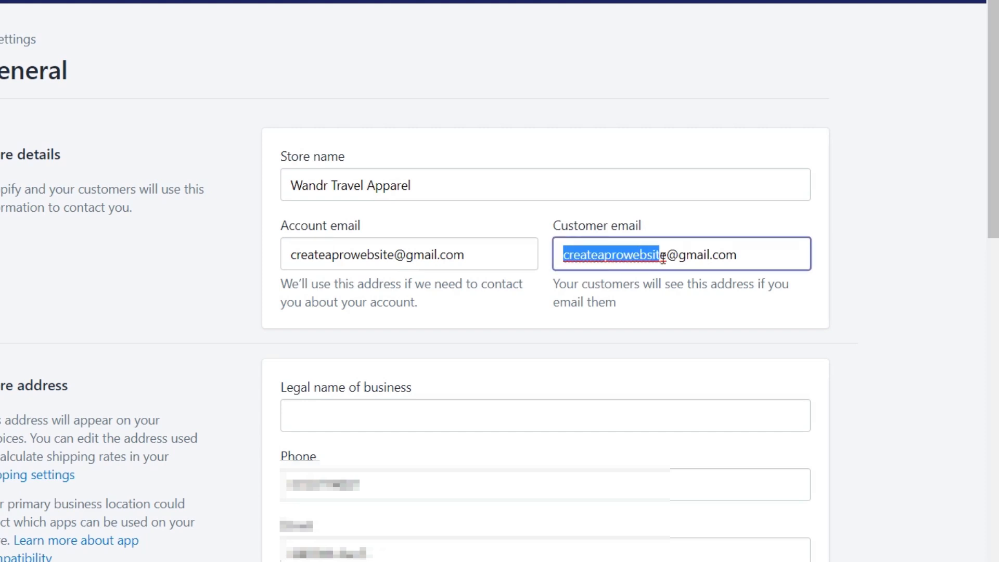
{"action": "left_click", "coordinate": [665, 255]}
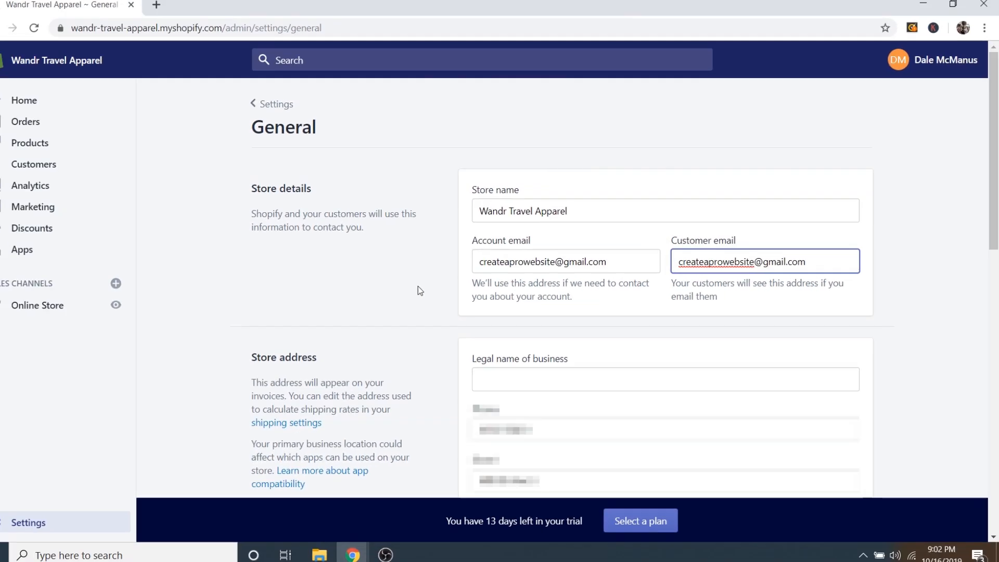
Review Standards and formats: Eastern Time, Imperial units, pounds, # order prefix, USD currency.
{"action": "scroll", "coordinate": [203, 300], "scroll_direction": "down", "scroll_amount": 4}
{"action": "scroll", "coordinate": [425, 295], "scroll_direction": "down", "scroll_amount": 5}
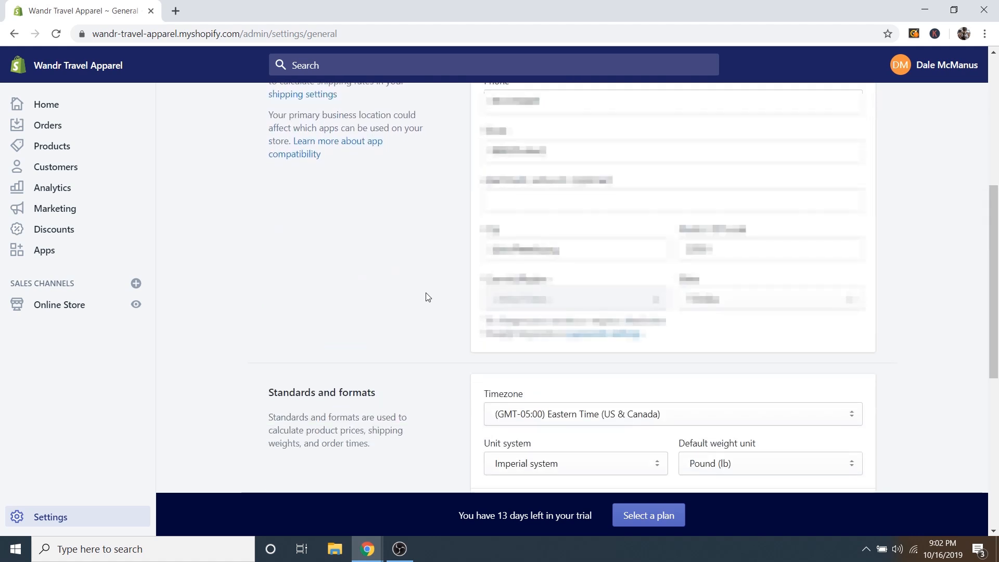
{"action": "scroll", "coordinate": [436, 281], "scroll_direction": "down", "scroll_amount": 1}
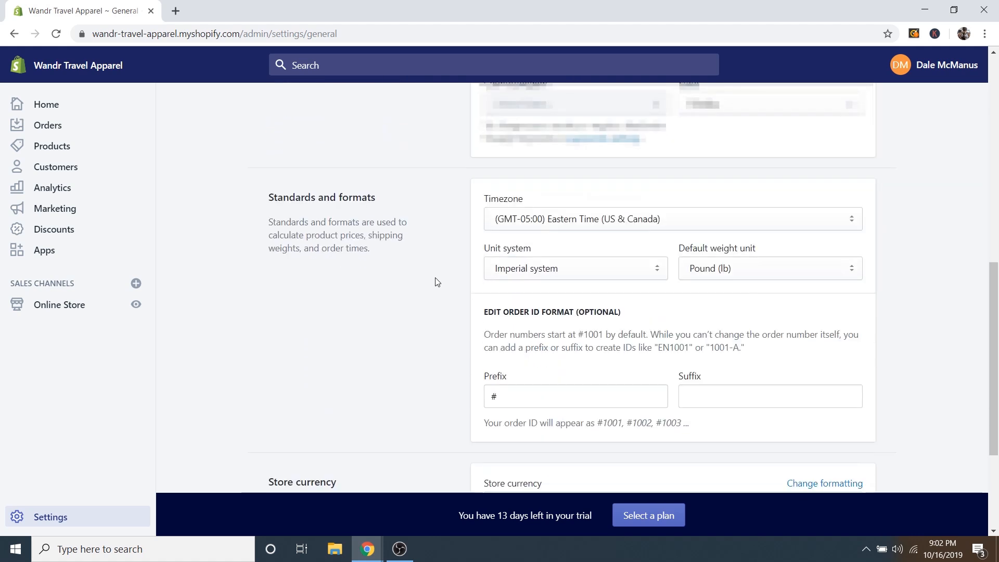
{"action": "scroll", "coordinate": [438, 280], "scroll_direction": "down", "scroll_amount": 3}
{"action": "scroll", "coordinate": [438, 281], "scroll_direction": "up", "scroll_amount": 1}
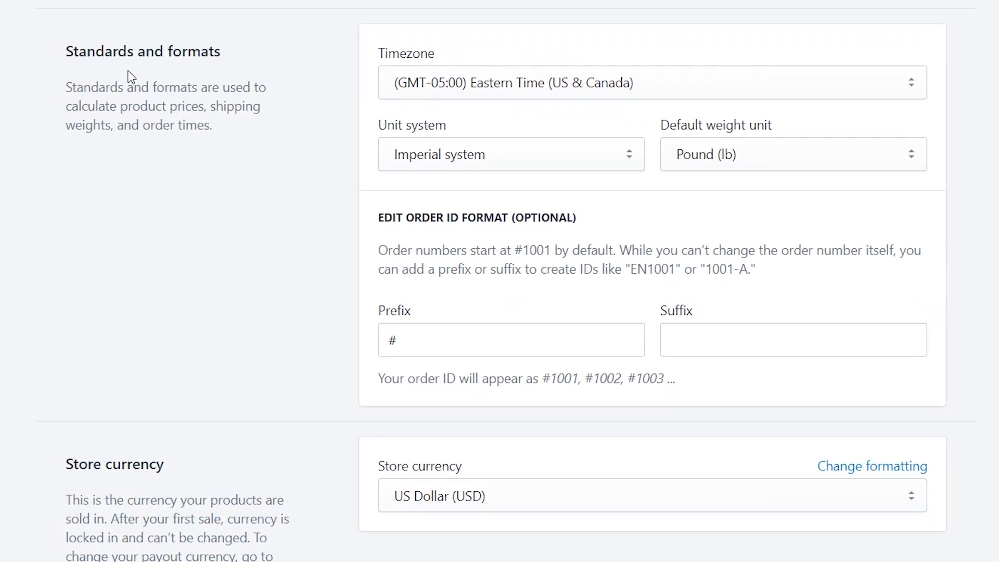
Change the order ID prefix to #WTA, save it, and return to the Settings overview.
{"action": "left_click", "coordinate": [442, 340]}
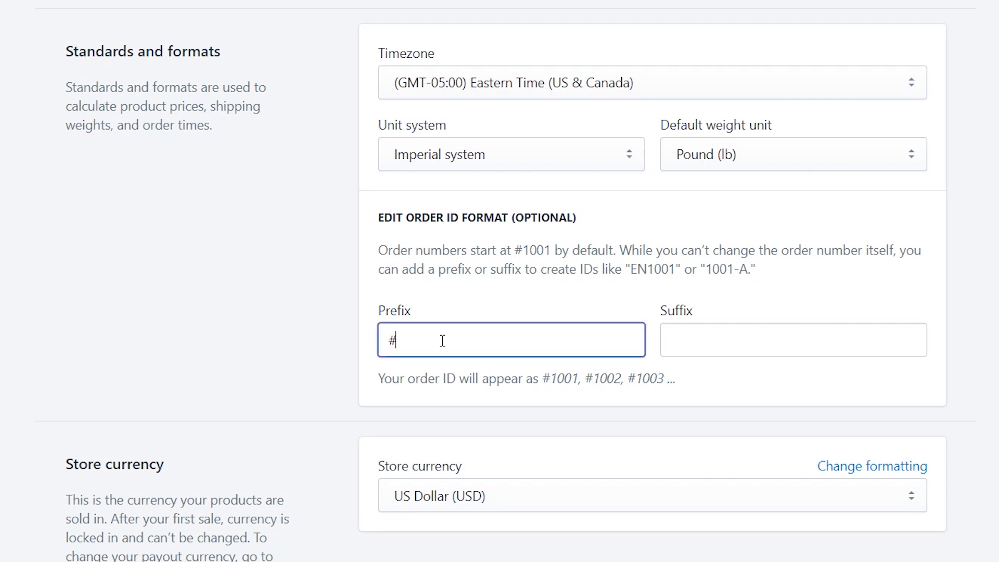
{"action": "type", "text": "WTA"}
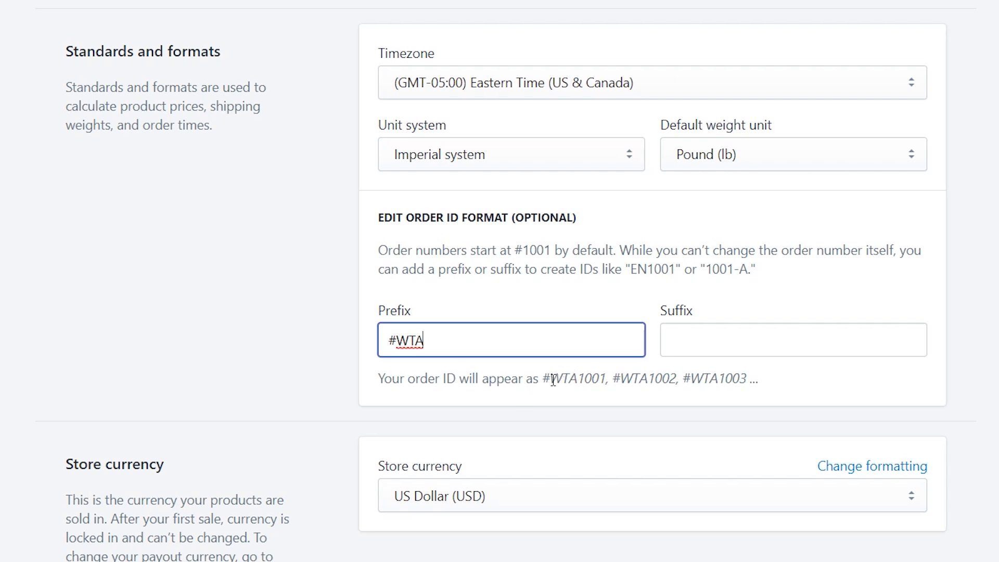
{"action": "left_click_drag", "start_coordinate": [552, 380], "coordinate": [579, 384]}
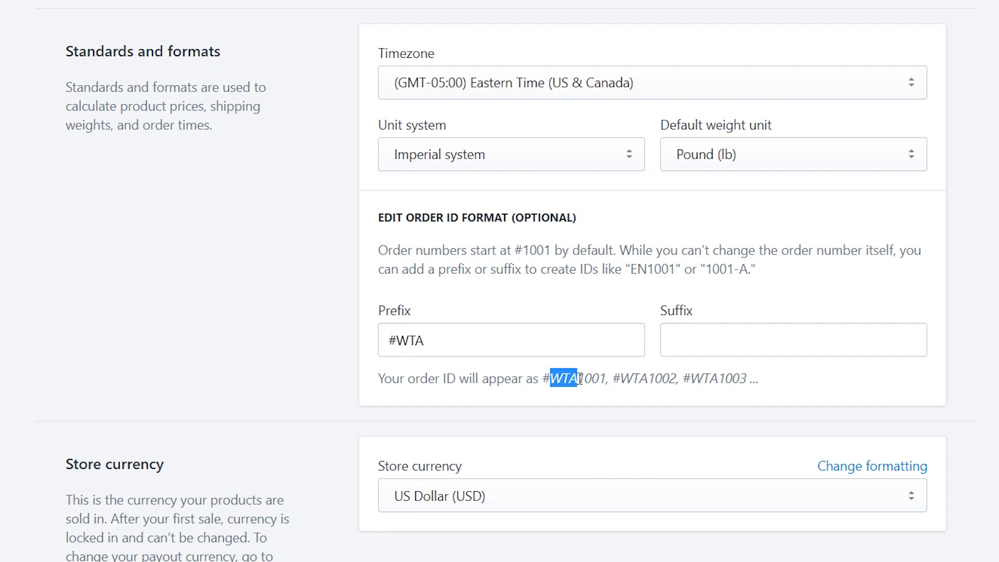
{"action": "left_click", "coordinate": [580, 380]}
{"action": "mouse_move", "coordinate": [425, 344]}
{"action": "left_mouse_down"}
{"action": "mouse_move", "coordinate": [393, 342]}
{"action": "mouse_move", "coordinate": [427, 346]}
{"action": "left_mouse_up"}
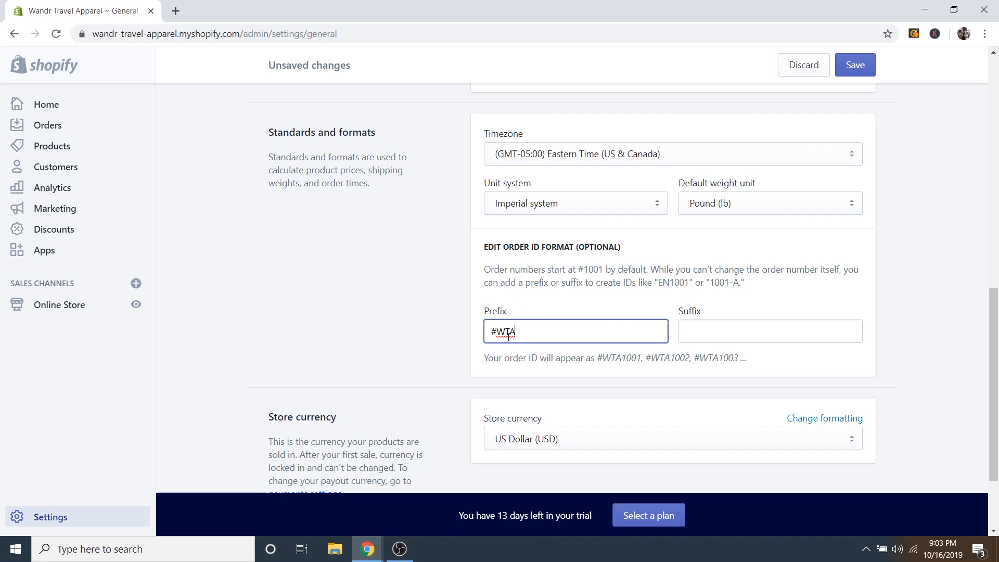
{"action": "scroll", "coordinate": [508, 337], "scroll_direction": "down", "scroll_amount": 3}
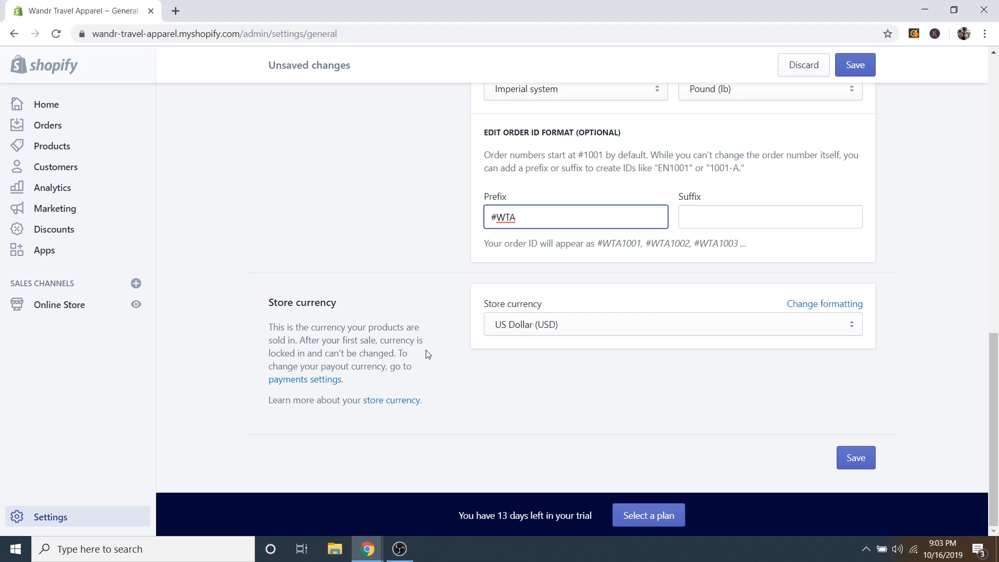
{"action": "scroll", "coordinate": [427, 361], "scroll_direction": "up", "scroll_amount": 7}
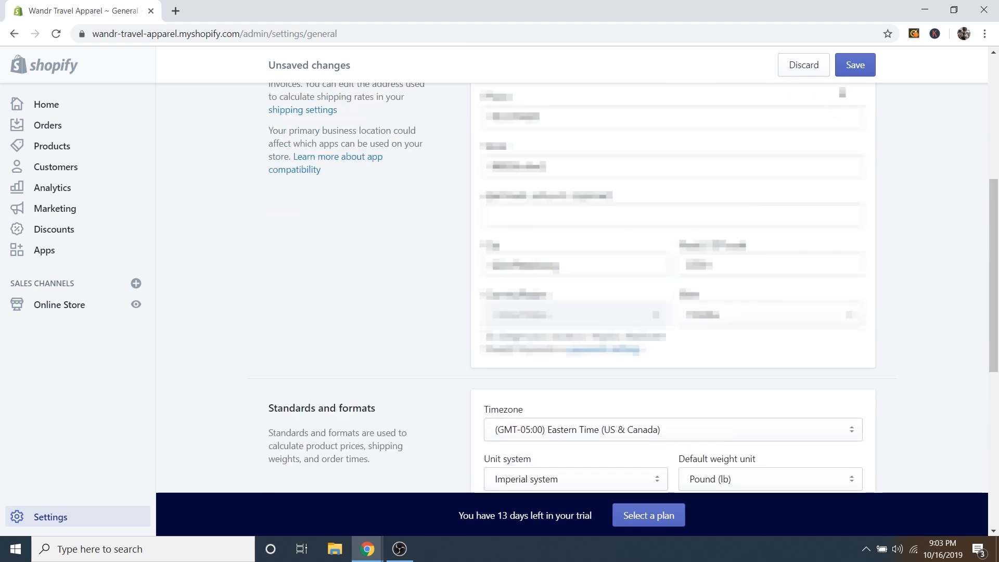
{"action": "left_click", "coordinate": [851, 72]}
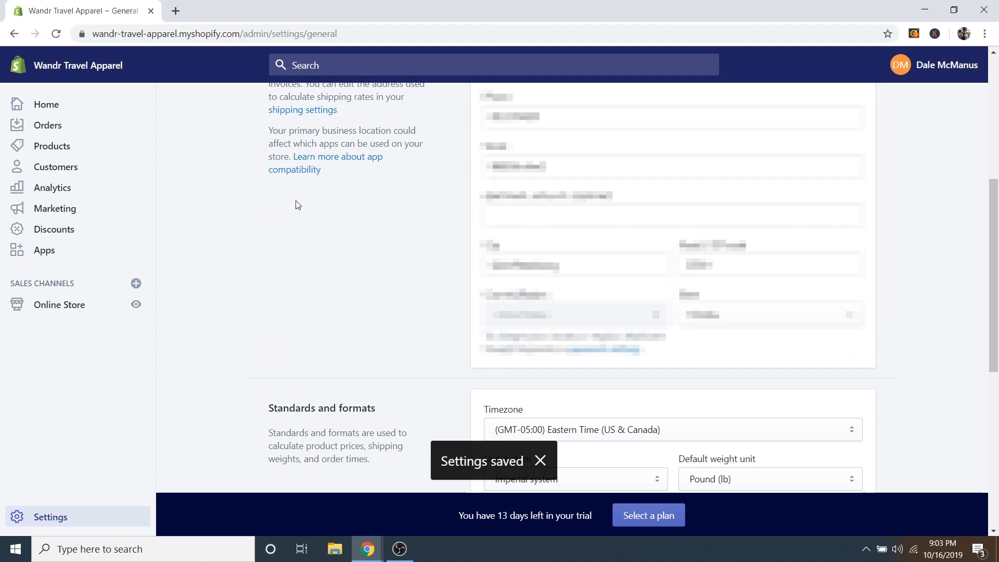
{"action": "scroll", "coordinate": [298, 204], "scroll_direction": "up", "scroll_amount": 6}
{"action": "left_click", "coordinate": [285, 108]}
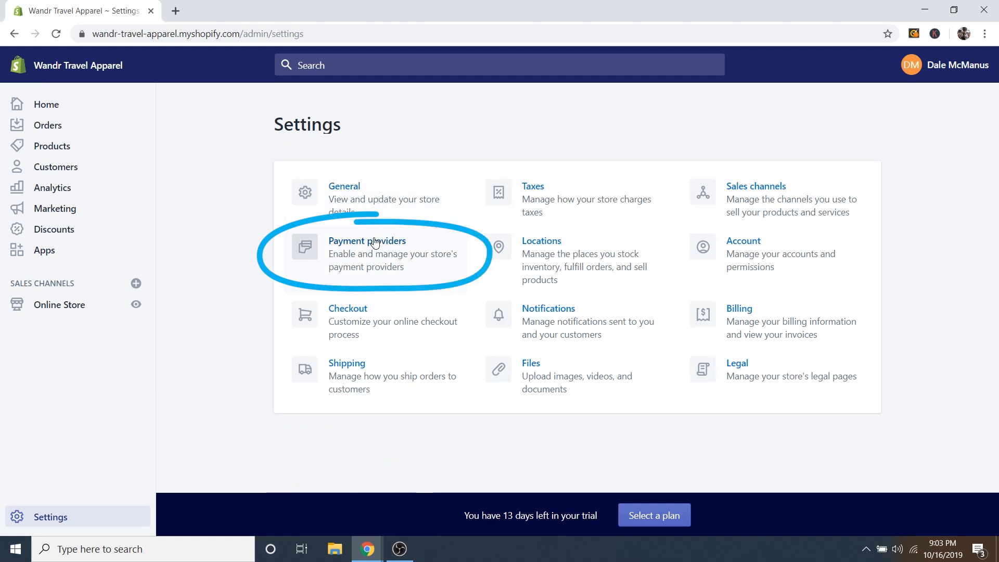
Review Shopify Payments, PayPal Express Checkout, Amazon Pay and third-party provider cards in Payment providers.
{"action": "left_click", "coordinate": [374, 242]}
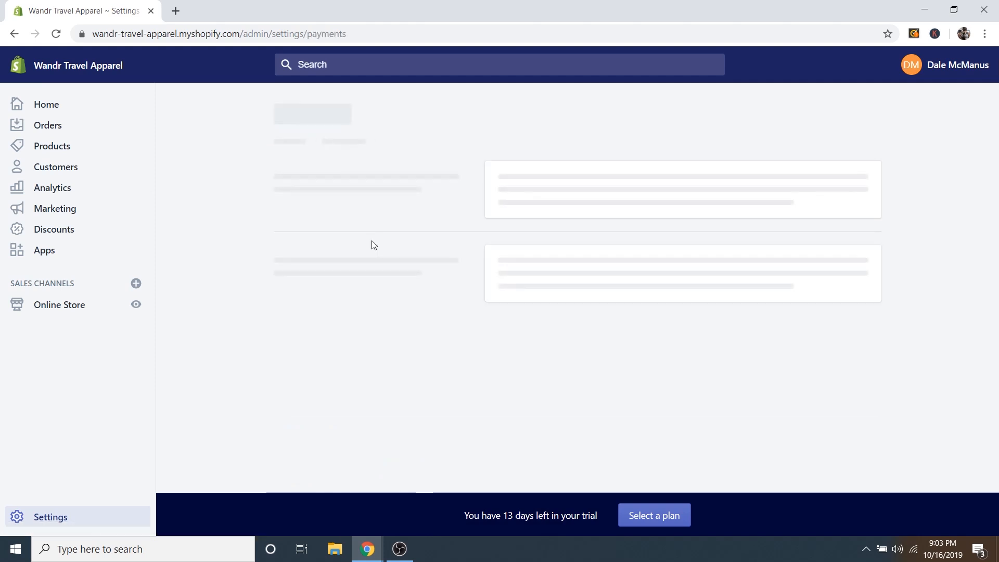
{"action": "scroll", "coordinate": [368, 256], "scroll_direction": "down", "scroll_amount": 5}
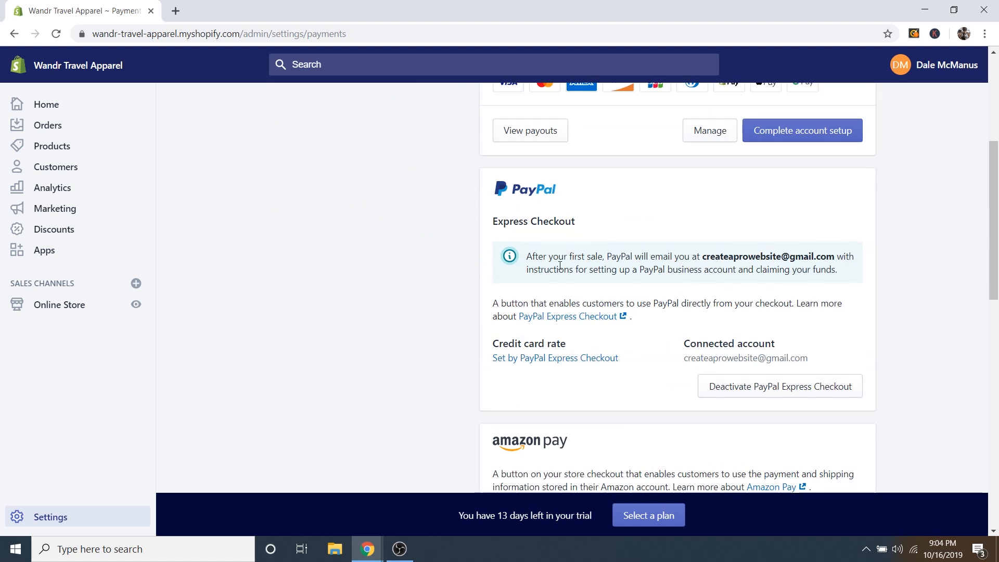
{"action": "scroll", "coordinate": [448, 357], "scroll_direction": "down", "scroll_amount": 4}
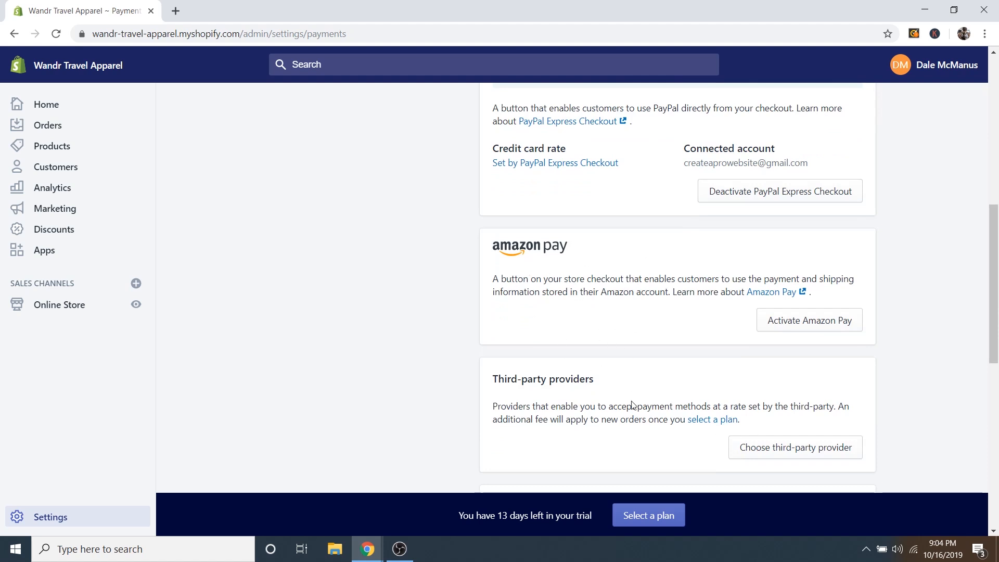
{"action": "scroll", "coordinate": [635, 406], "scroll_direction": "up", "scroll_amount": 5}
{"action": "scroll", "coordinate": [510, 413], "scroll_direction": "up", "scroll_amount": 5}
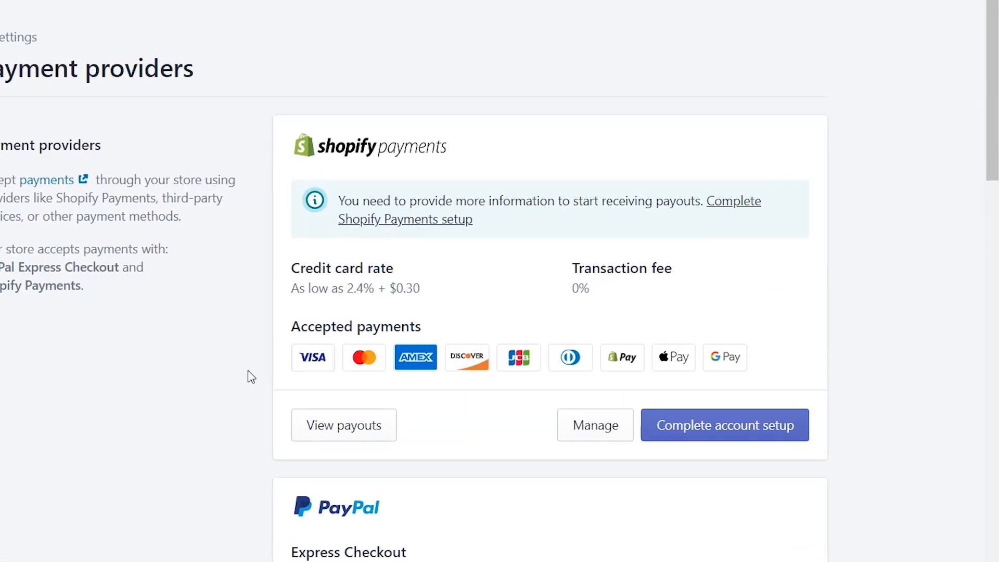
Begin the Shopify Payments account setup, keeping the individual/sole proprietor business type.
{"action": "left_click", "coordinate": [700, 433]}
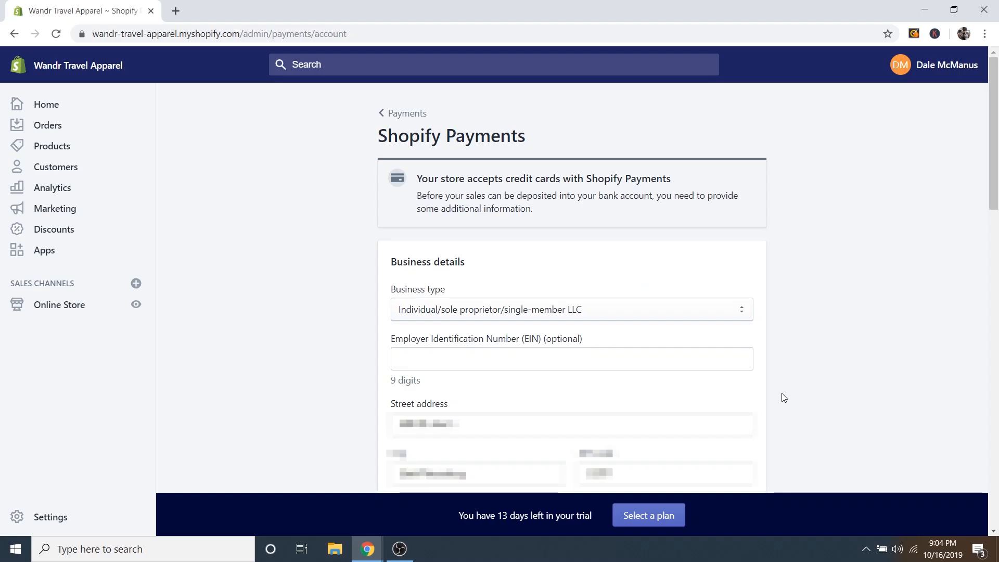
{"action": "left_click", "coordinate": [431, 316]}
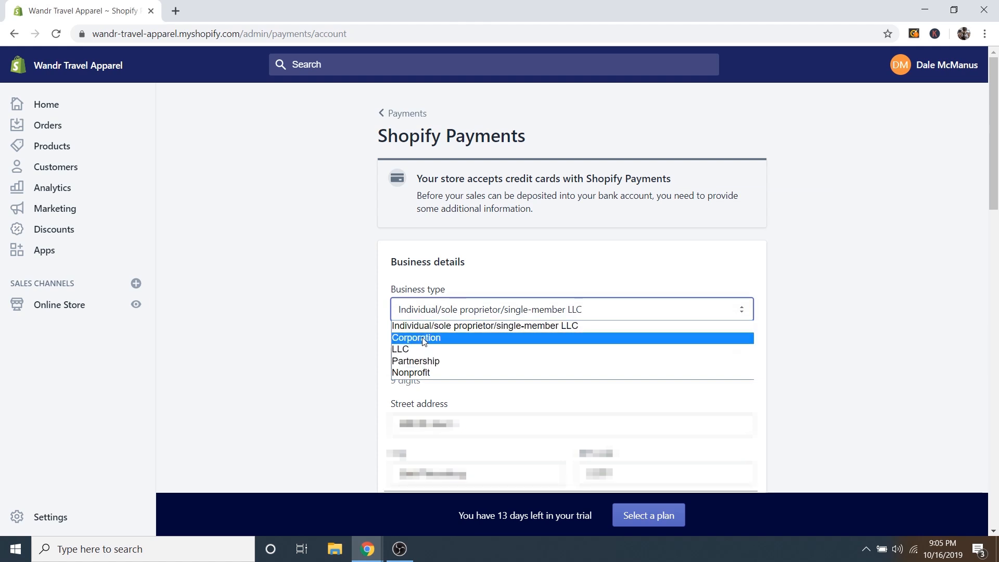
{"action": "left_click", "coordinate": [423, 328]}
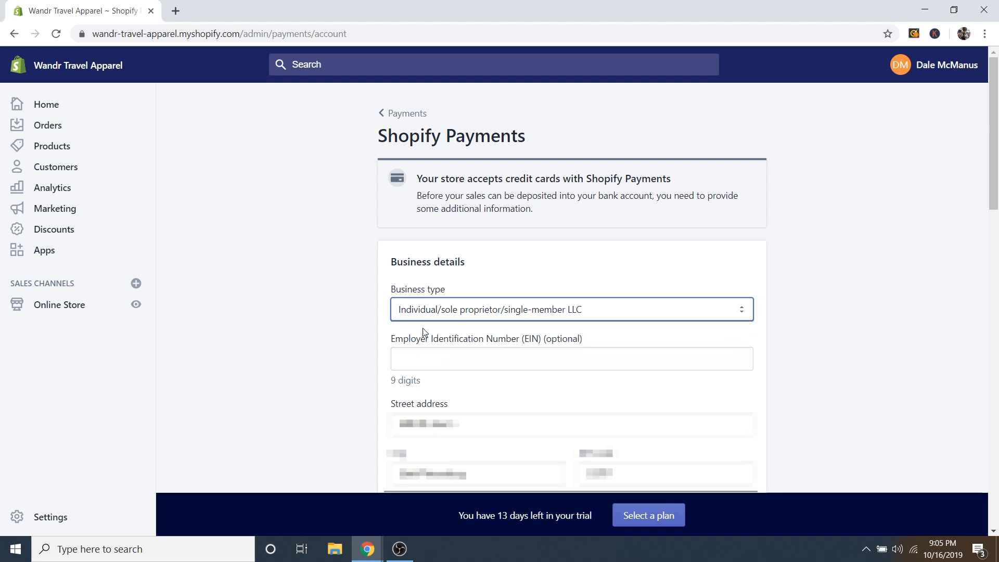
{"action": "scroll", "coordinate": [806, 372], "scroll_direction": "down", "scroll_amount": 4}
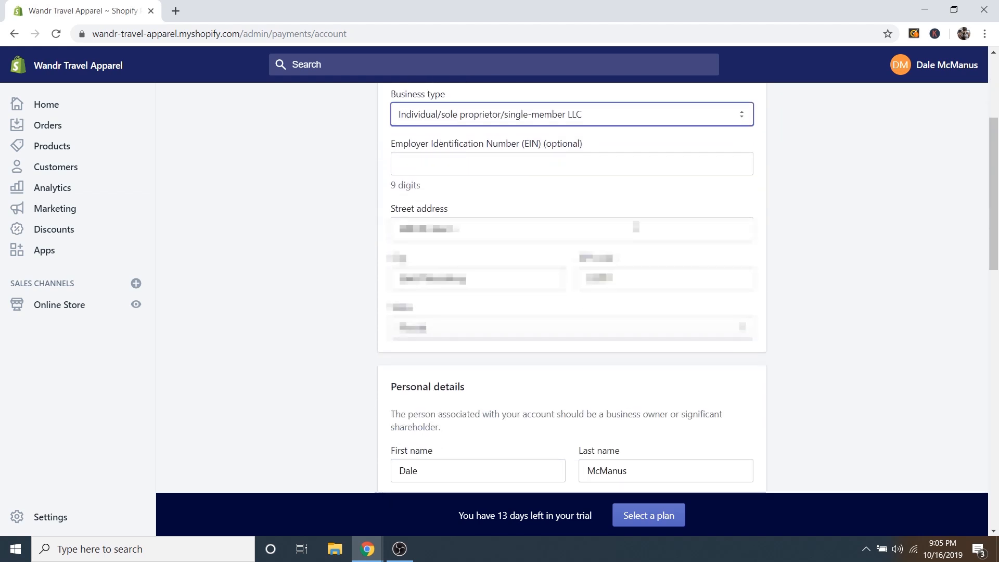
{"action": "scroll", "coordinate": [650, 354], "scroll_direction": "down", "scroll_amount": 5}
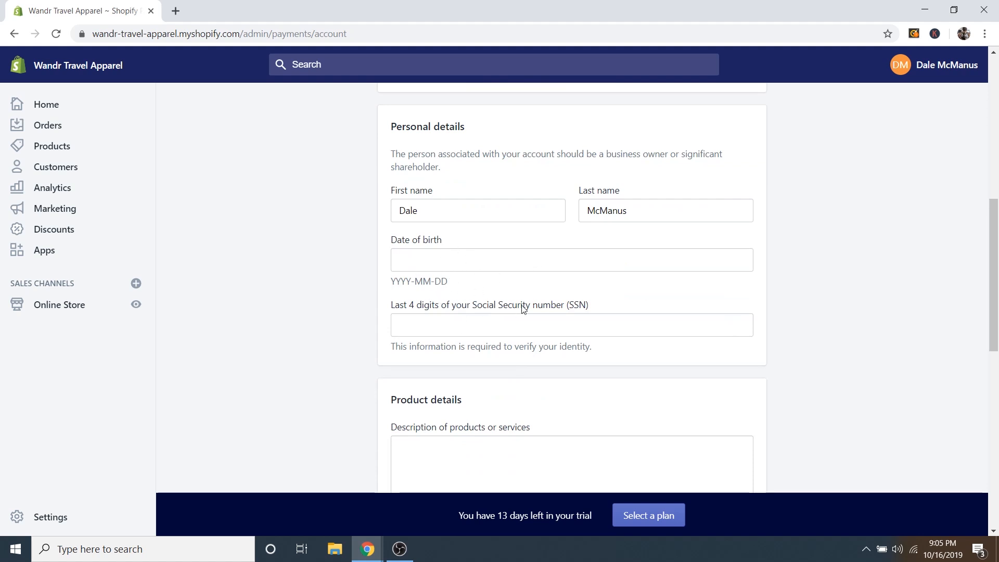
{"action": "left_click_drag", "start_coordinate": [475, 308], "coordinate": [575, 312]}
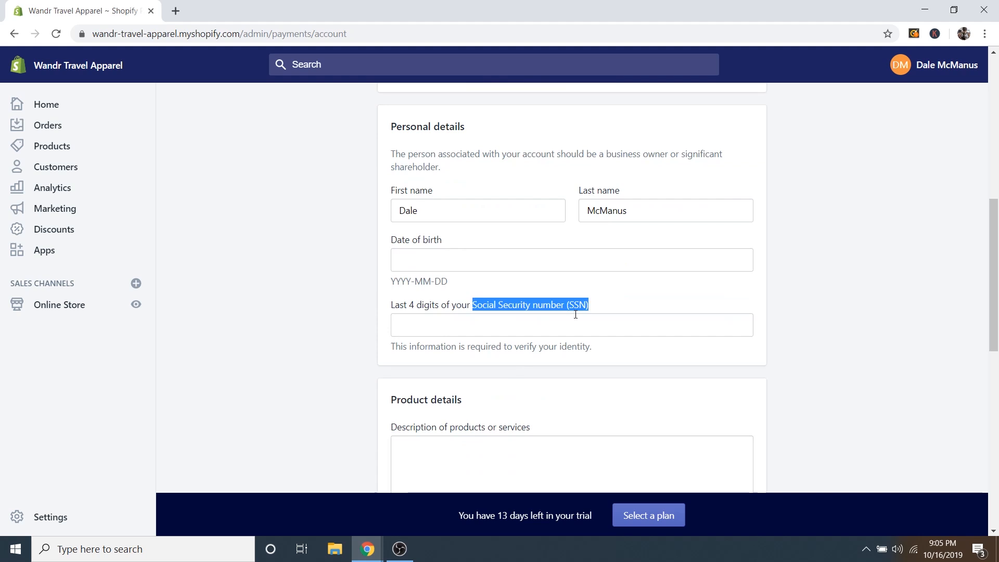
{"action": "left_click", "coordinate": [603, 309]}
{"action": "scroll", "coordinate": [773, 318], "scroll_direction": "down", "scroll_amount": 4}
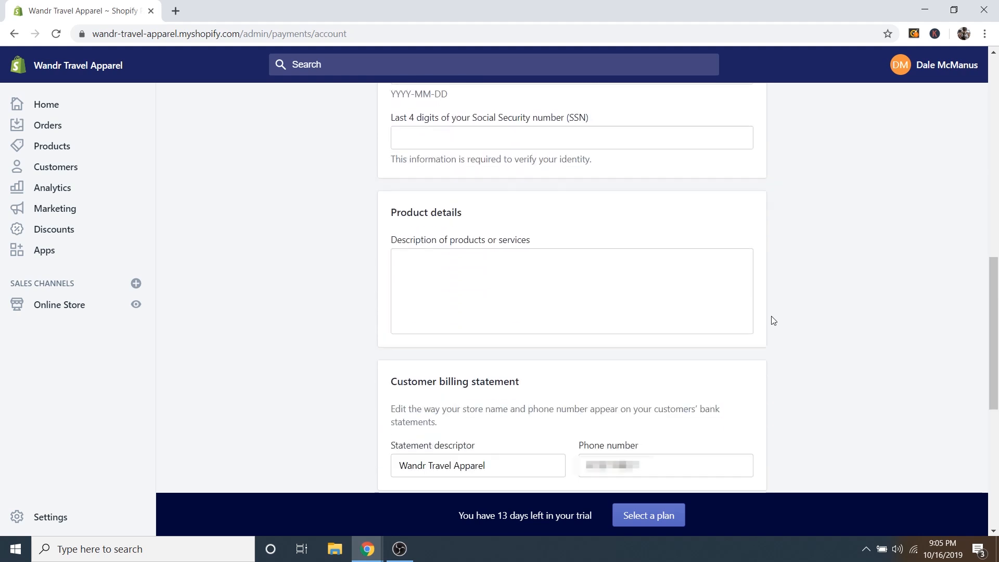
Enter 'Travel Apparel and Accessories' as the products description and submit the account setup.
{"action": "left_click", "coordinate": [465, 268]}
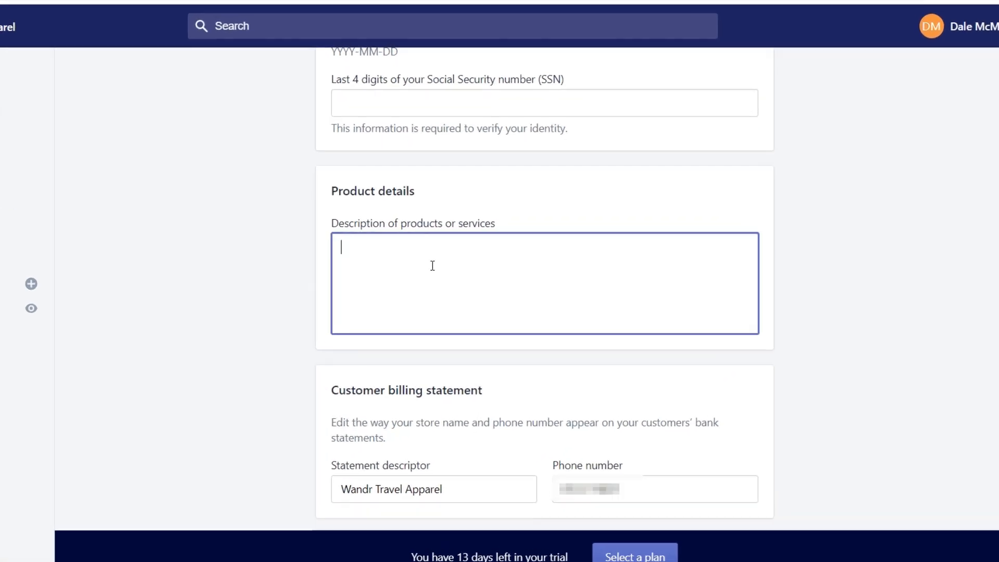
{"action": "type", "text": "Tra"}
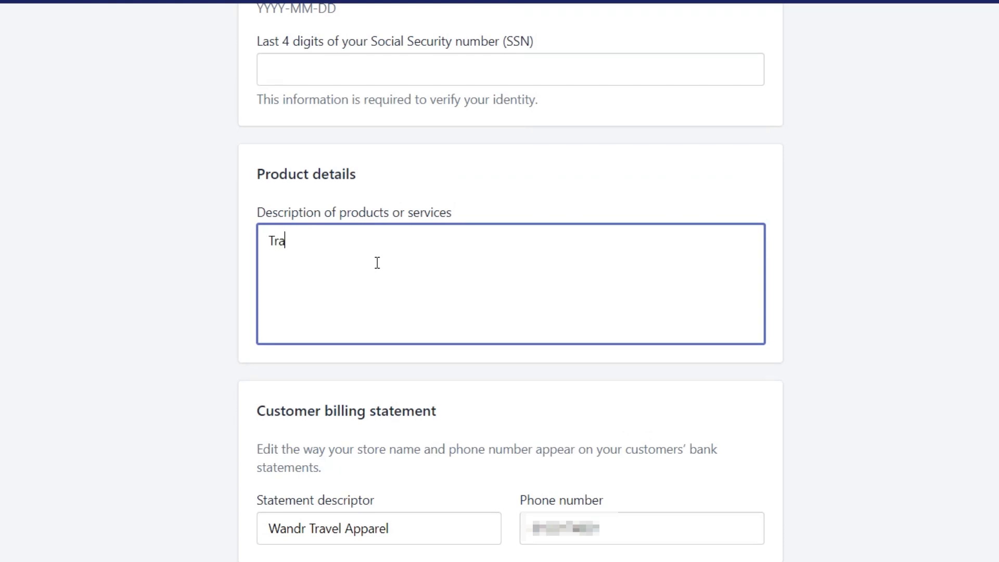
{"action": "type", "text": "vel Apparel and Accessories"}
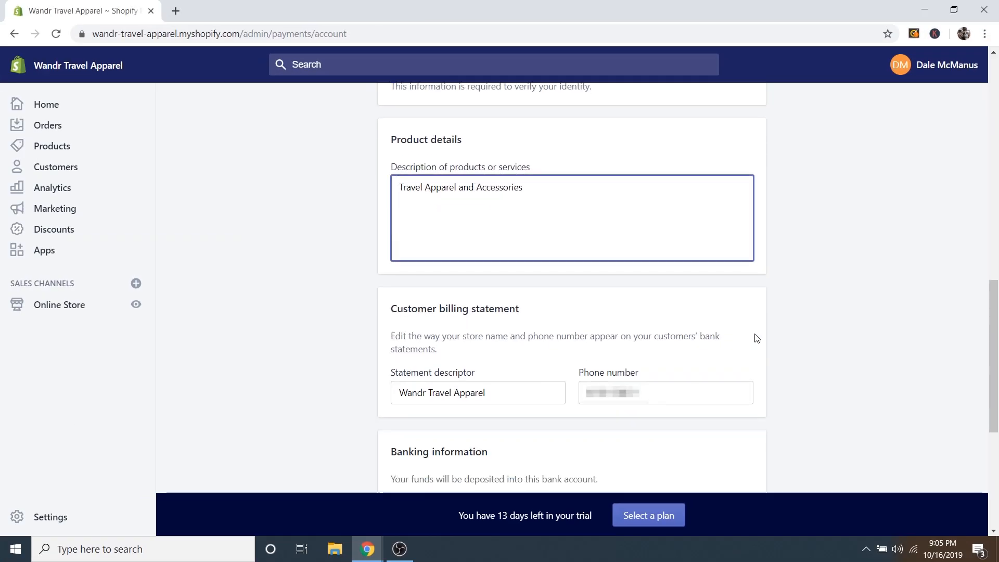
{"action": "scroll", "coordinate": [756, 338], "scroll_direction": "down", "scroll_amount": 3}
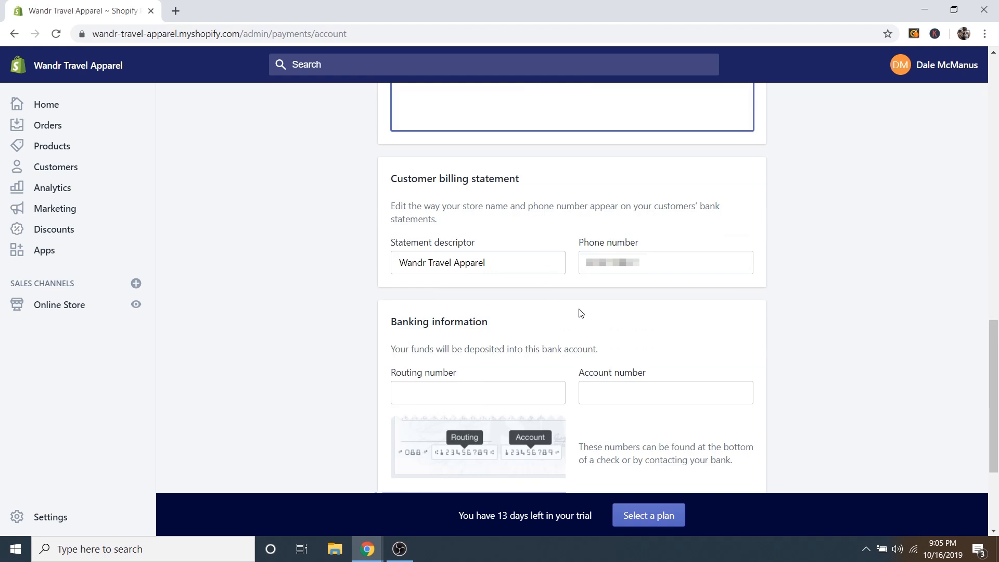
{"action": "scroll", "coordinate": [582, 318], "scroll_direction": "down", "scroll_amount": 3}
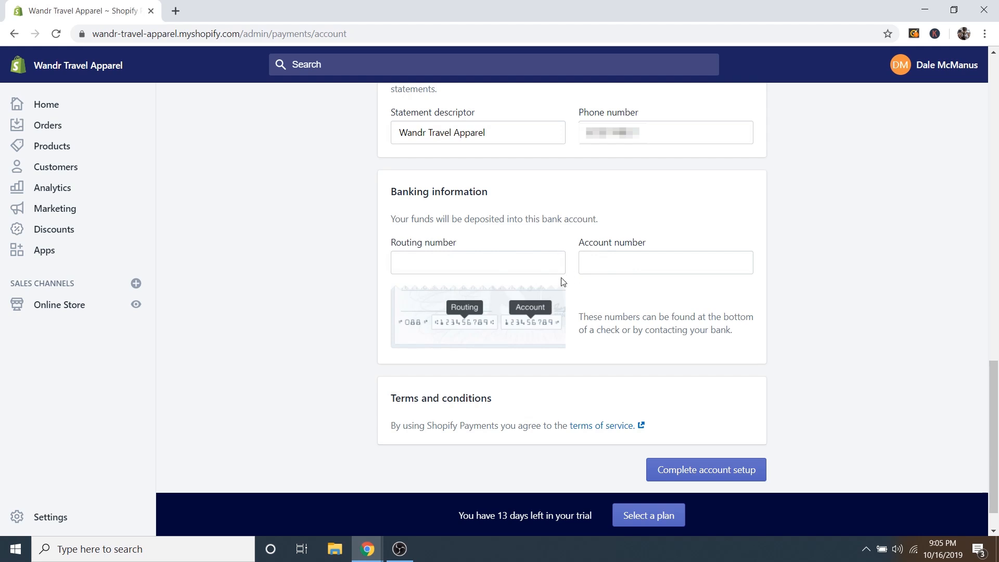
{"action": "scroll", "coordinate": [833, 375], "scroll_direction": "down", "scroll_amount": 1}
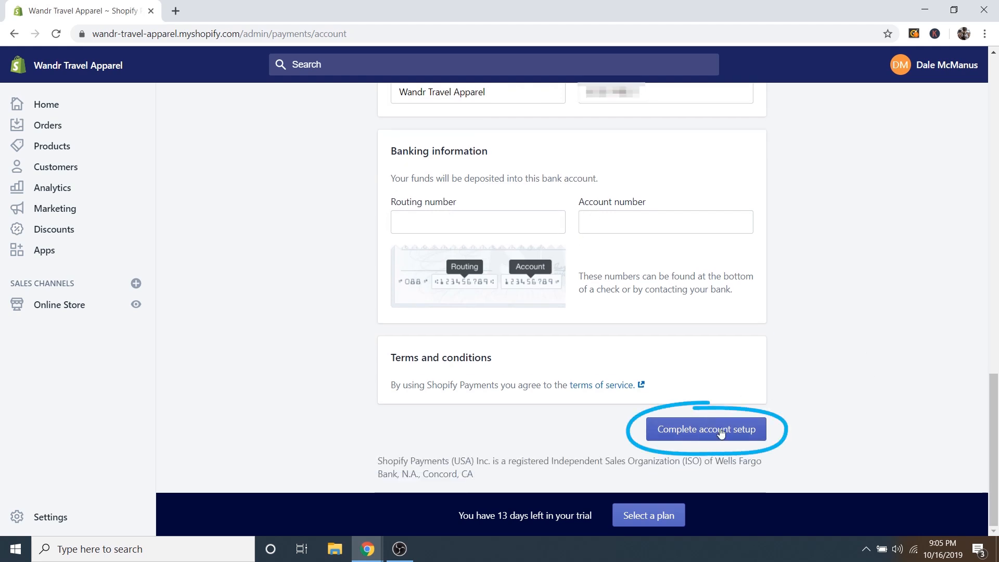
{"action": "left_click", "coordinate": [697, 429]}
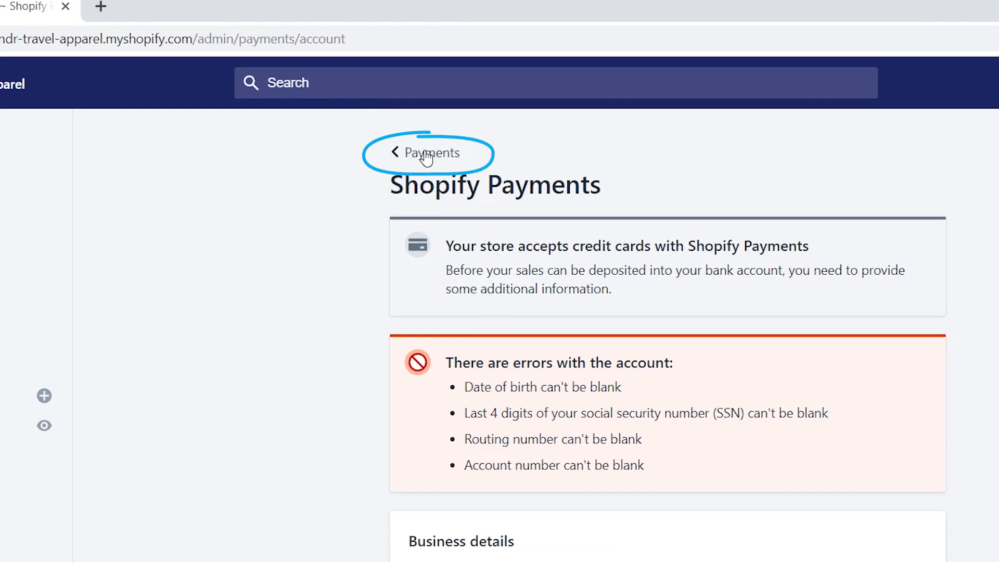
In Checkout settings, make customer accounts optional and let customers opt into shipping updates.
{"action": "left_click", "coordinate": [426, 155]}
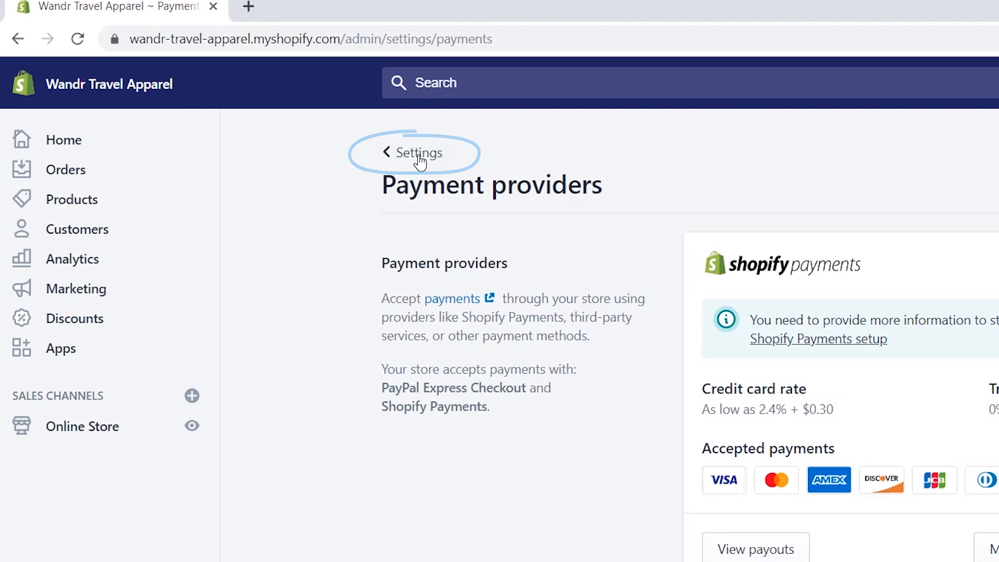
{"action": "left_click", "coordinate": [419, 159]}
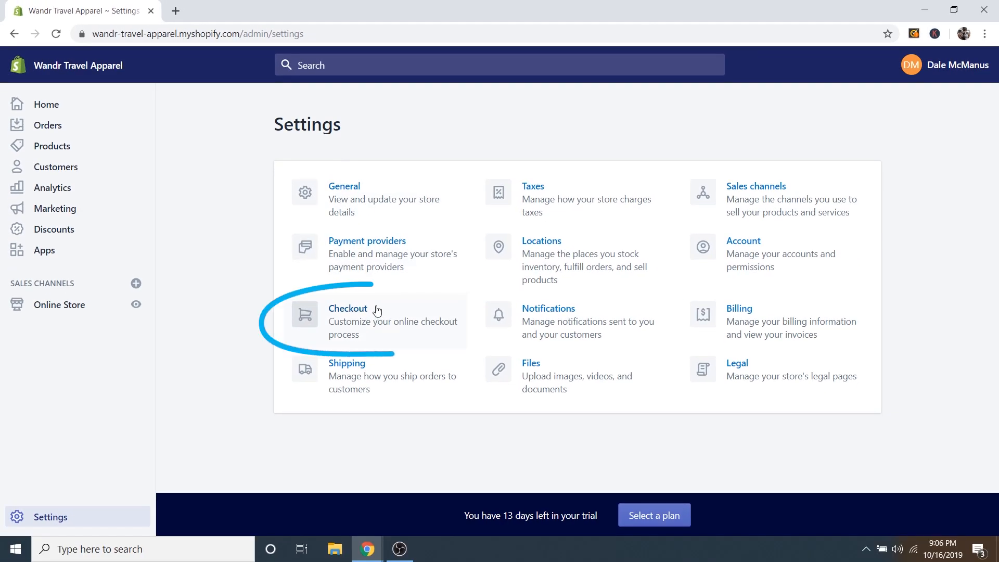
{"action": "left_click", "coordinate": [414, 344]}
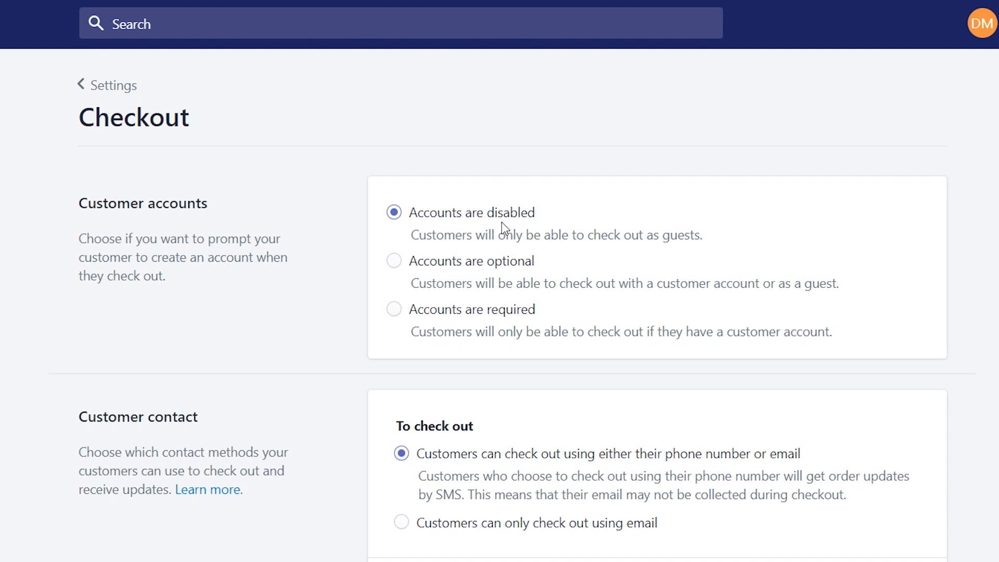
{"action": "left_click", "coordinate": [394, 267]}
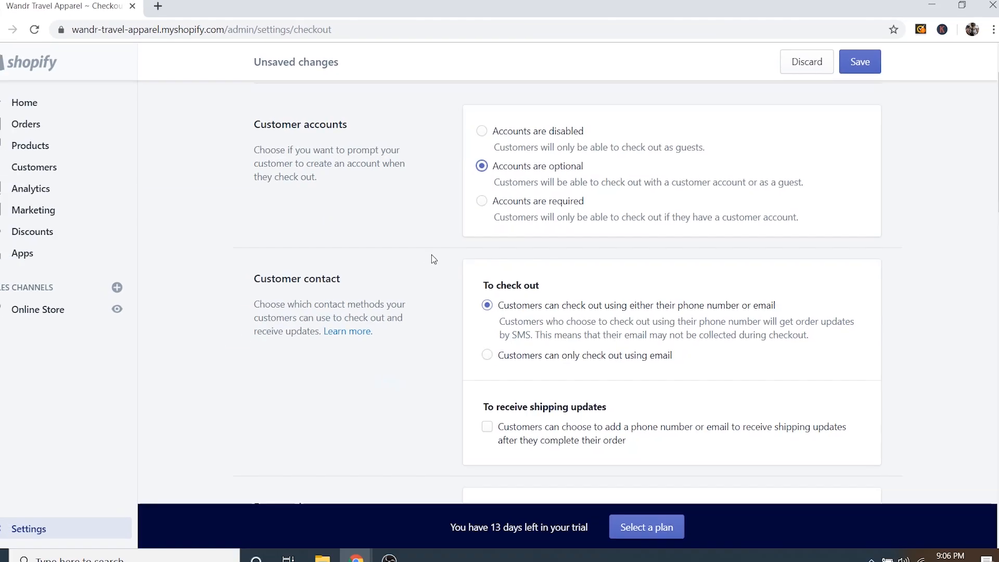
{"action": "scroll", "coordinate": [336, 374], "scroll_direction": "down", "scroll_amount": 3}
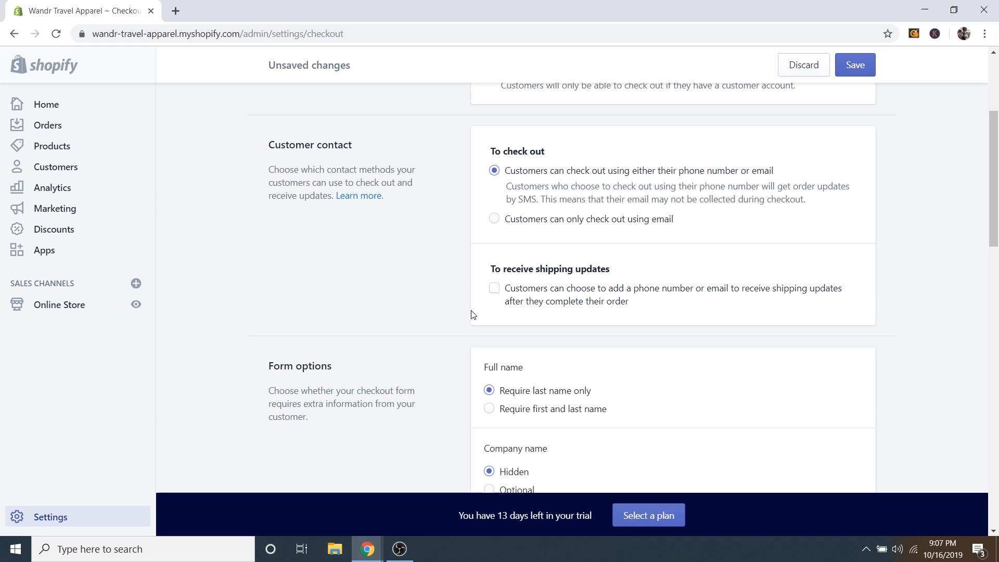
{"action": "scroll", "coordinate": [470, 314], "scroll_direction": "down", "scroll_amount": 1}
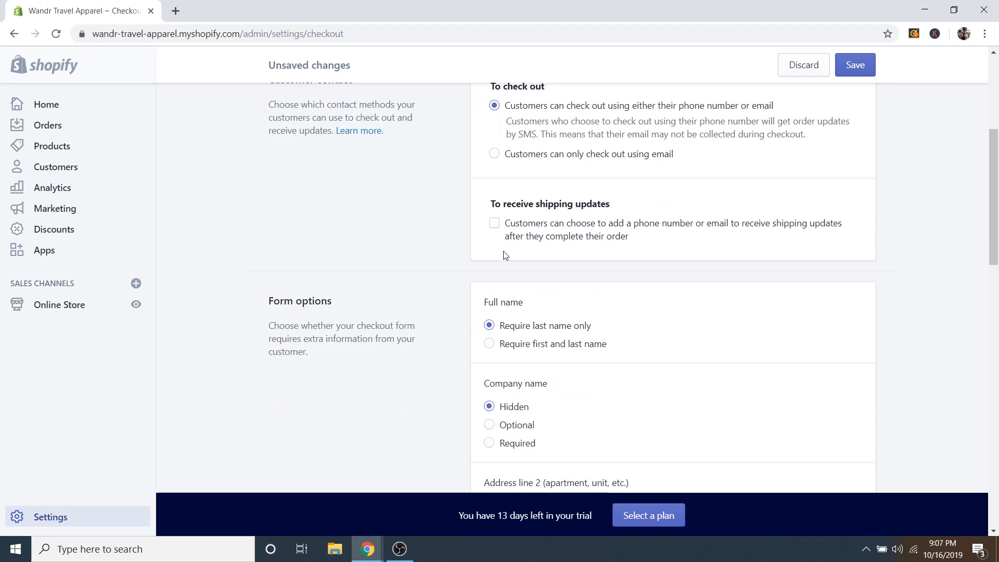
{"action": "left_click", "coordinate": [493, 226]}
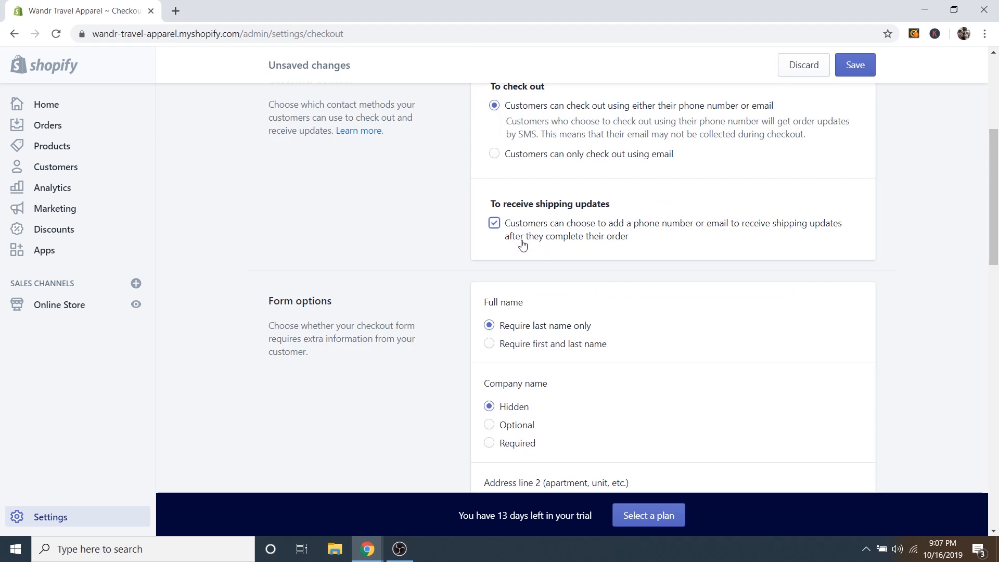
Require first and last names at checkout and preselect the email marketing sign-up option.
{"action": "scroll", "coordinate": [506, 239], "scroll_direction": "down", "scroll_amount": 2}
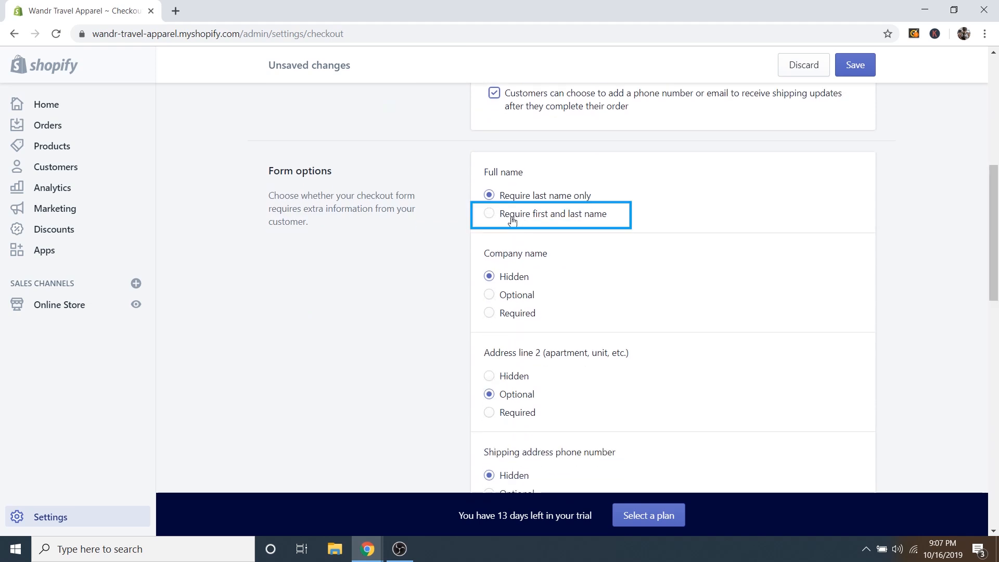
{"action": "left_click", "coordinate": [495, 215]}
{"action": "scroll", "coordinate": [477, 239], "scroll_direction": "down", "scroll_amount": 5}
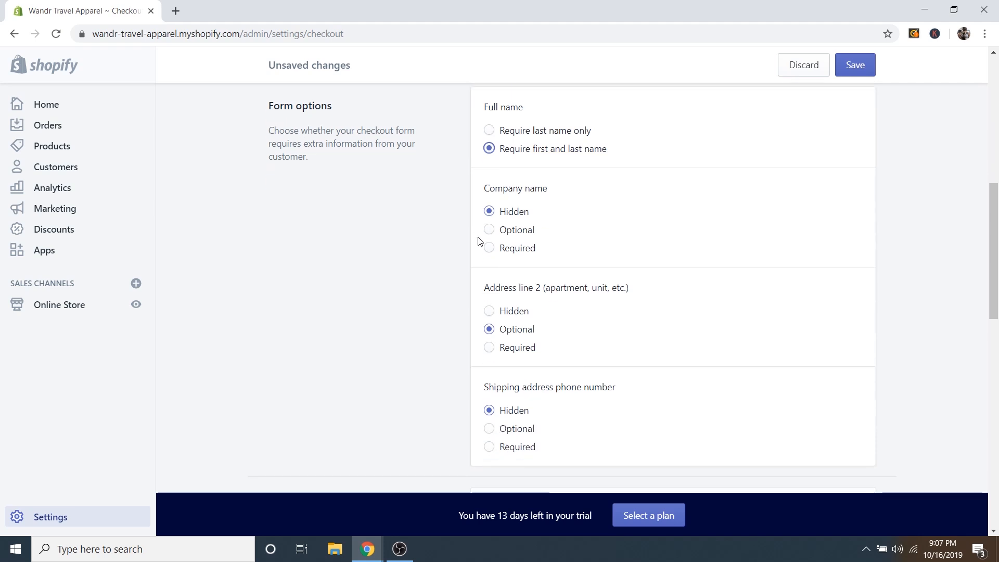
{"action": "scroll", "coordinate": [477, 242], "scroll_direction": "down", "scroll_amount": 1}
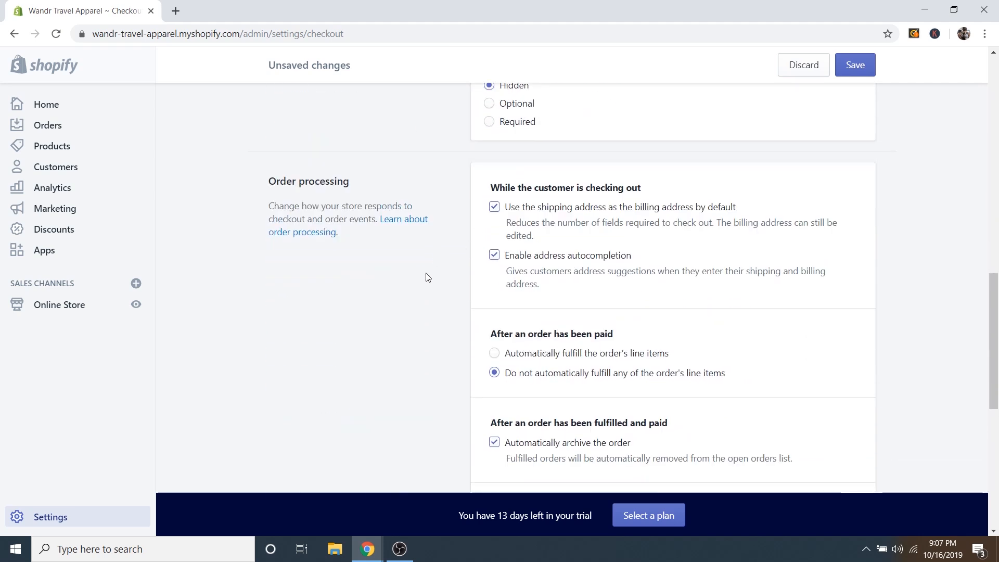
{"action": "scroll", "coordinate": [431, 276], "scroll_direction": "down", "scroll_amount": 5}
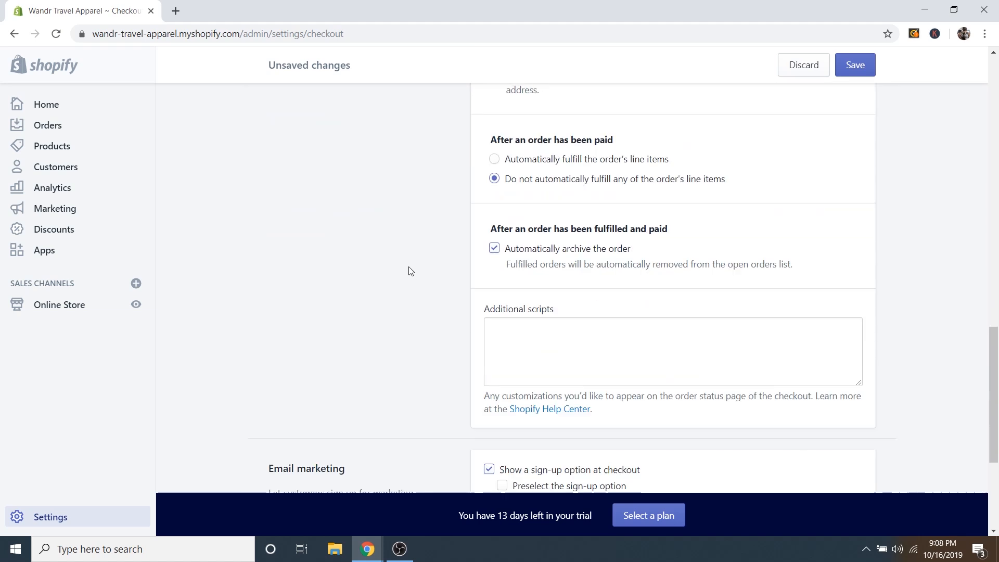
{"action": "left_click", "coordinate": [553, 206]}
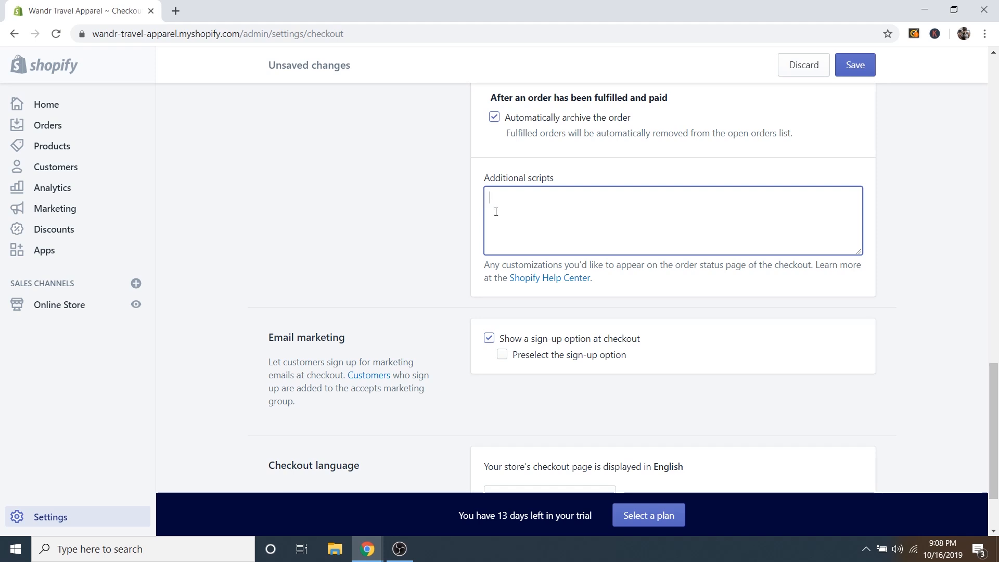
{"action": "scroll", "coordinate": [446, 226], "scroll_direction": "down", "scroll_amount": 2}
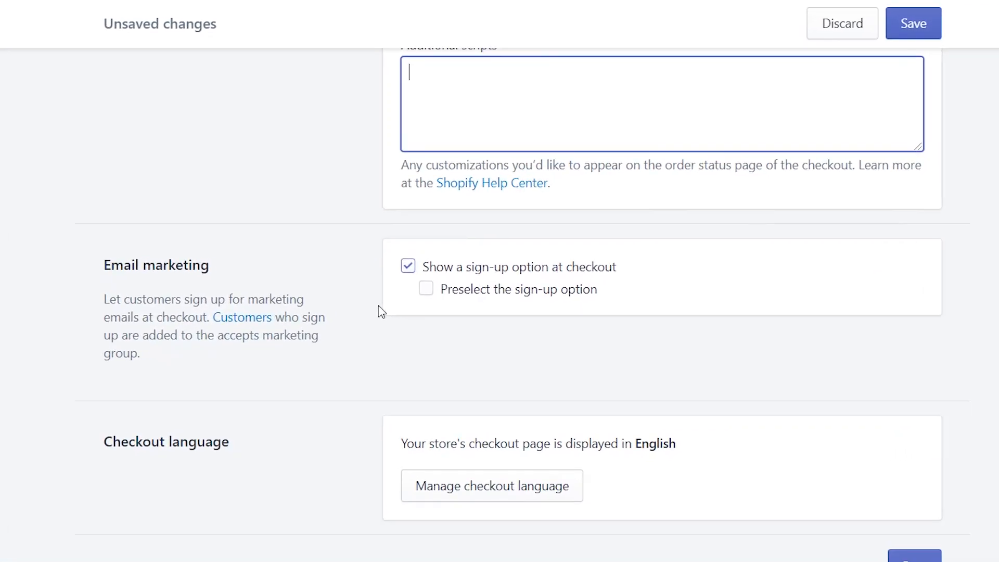
{"action": "left_click", "coordinate": [427, 291]}
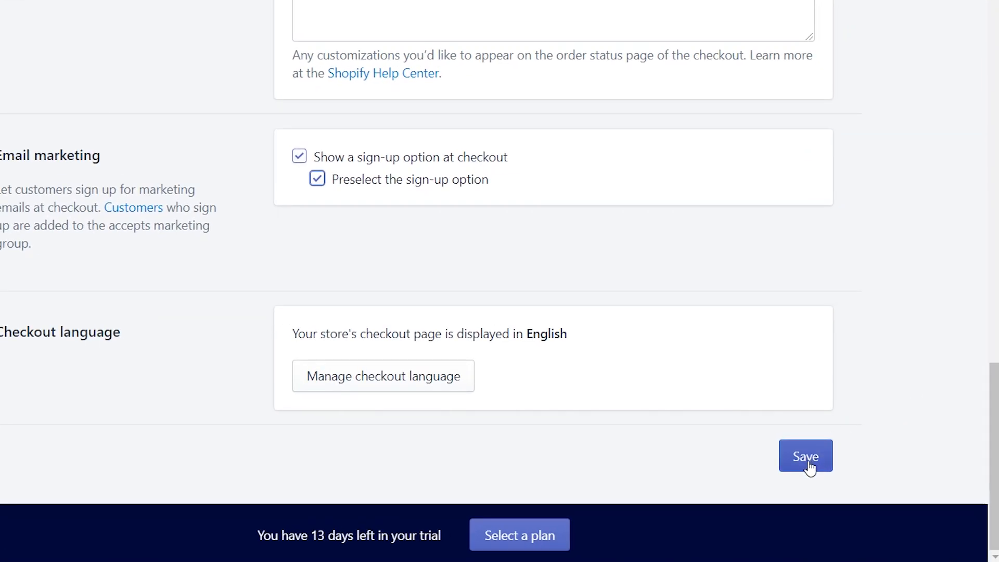
Save the checkout settings, then open Shipping from the Settings overview.
{"action": "left_click", "coordinate": [804, 457]}
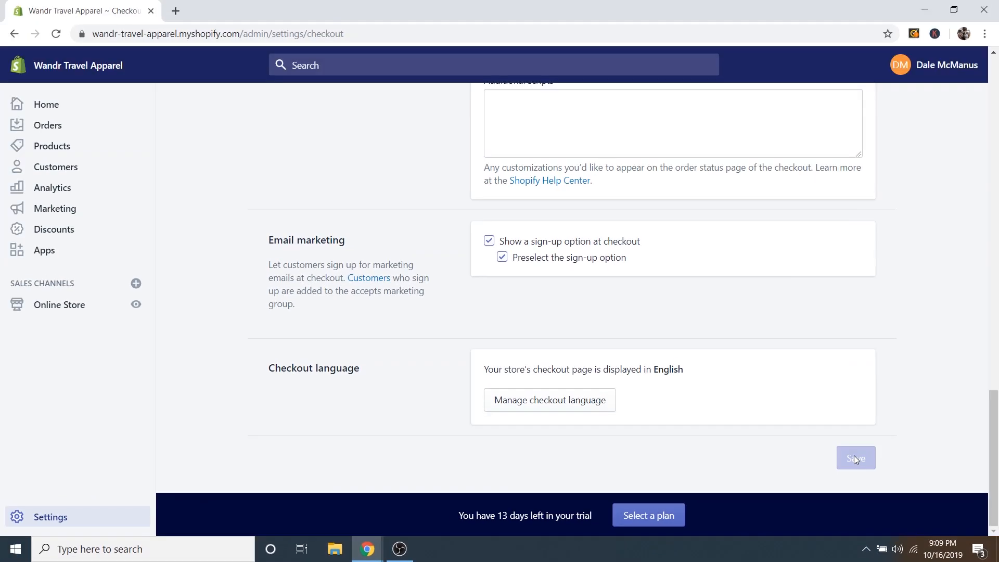
{"action": "scroll", "coordinate": [411, 346], "scroll_direction": "up", "scroll_amount": 20}
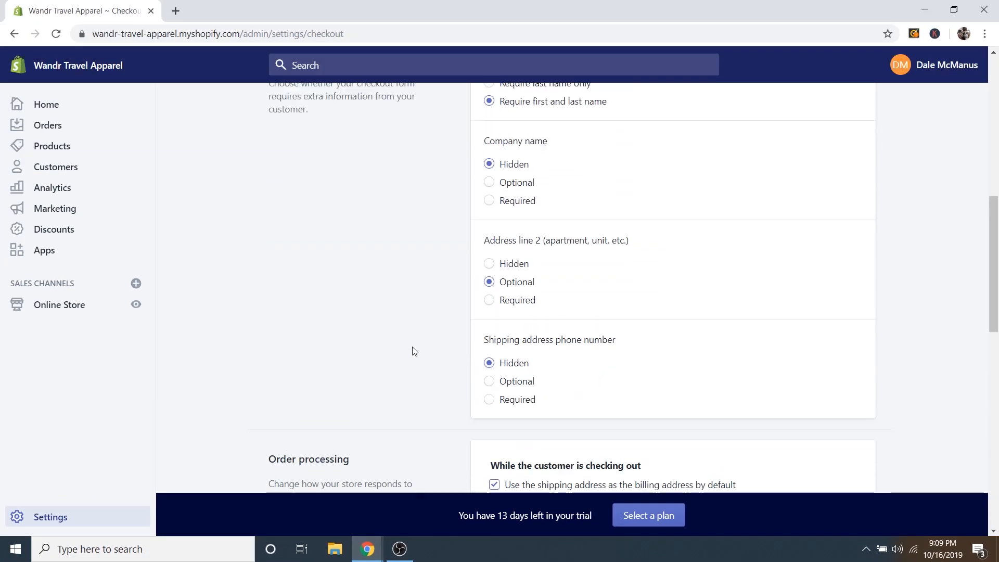
{"action": "scroll", "coordinate": [412, 348], "scroll_direction": "up", "scroll_amount": 2}
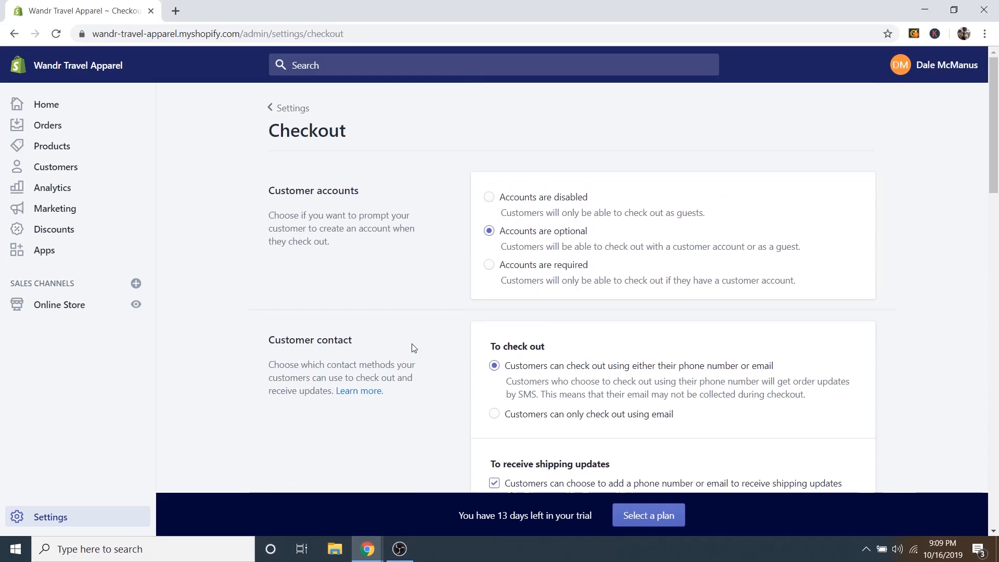
{"action": "left_click", "coordinate": [287, 111]}
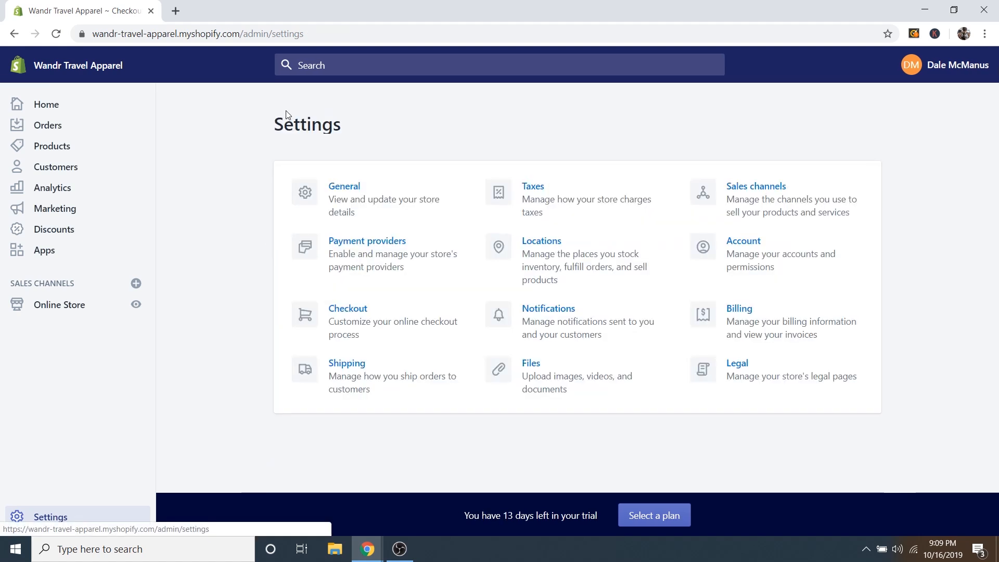
{"action": "left_click", "coordinate": [367, 374]}
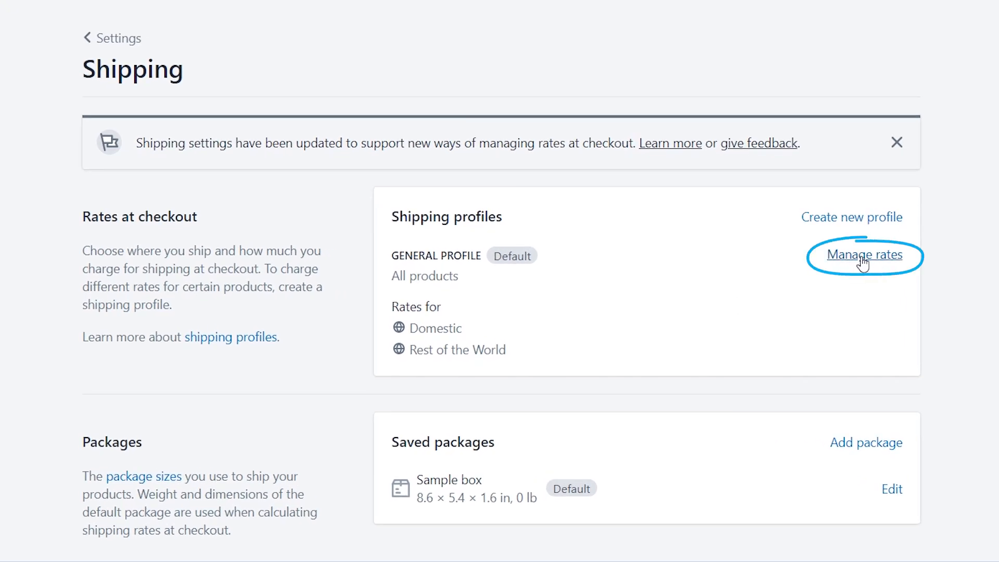
Open Manage rates for the General profile to view Domestic Standard and Expedited rates.
{"action": "left_click", "coordinate": [861, 260]}
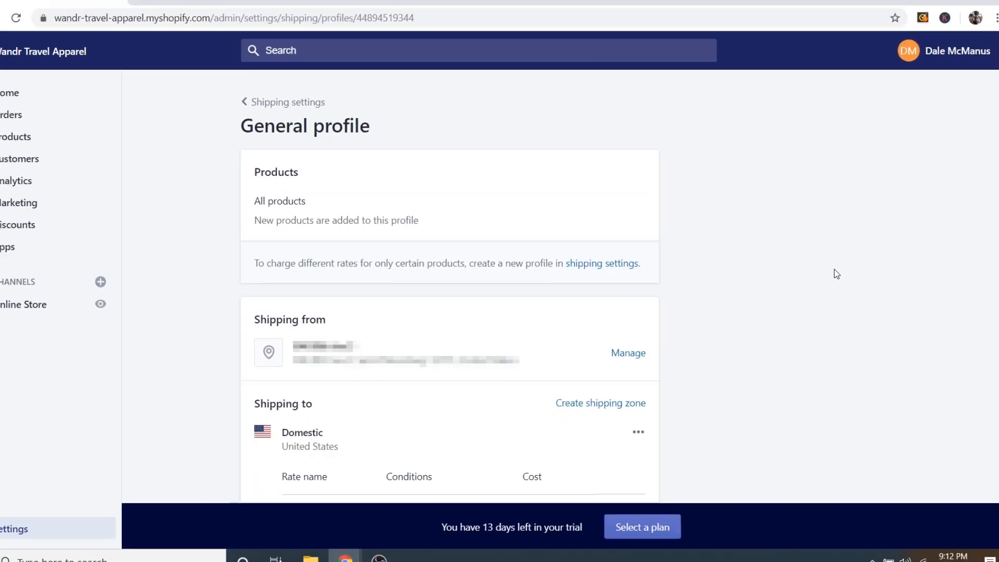
{"action": "scroll", "coordinate": [706, 245], "scroll_direction": "down", "scroll_amount": 3}
{"action": "scroll", "coordinate": [713, 259], "scroll_direction": "down", "scroll_amount": 3}
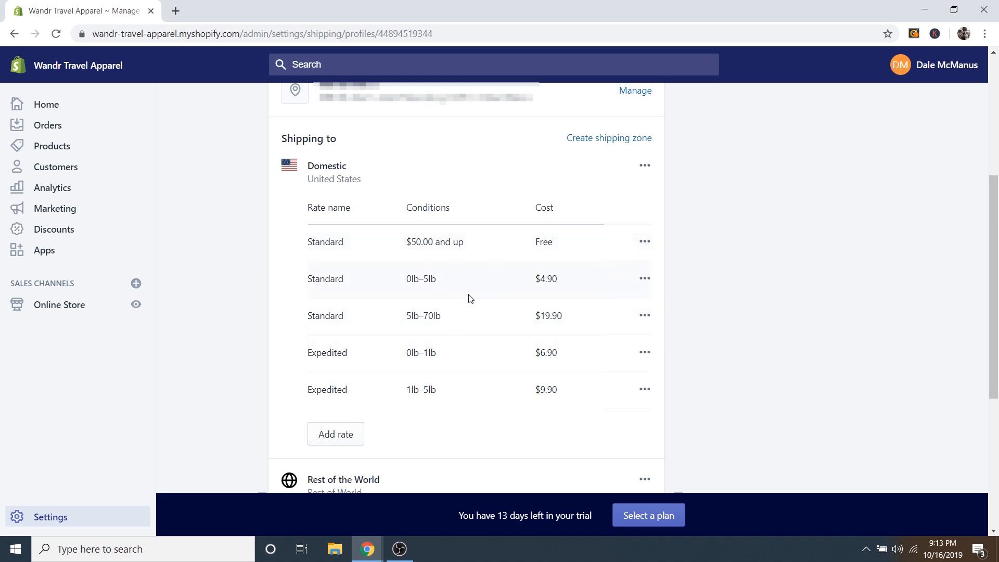
Add a Domestic rate named 'Free Shipping' that applies to orders with a $50.00 minimum price.
{"action": "left_click", "coordinate": [336, 442]}
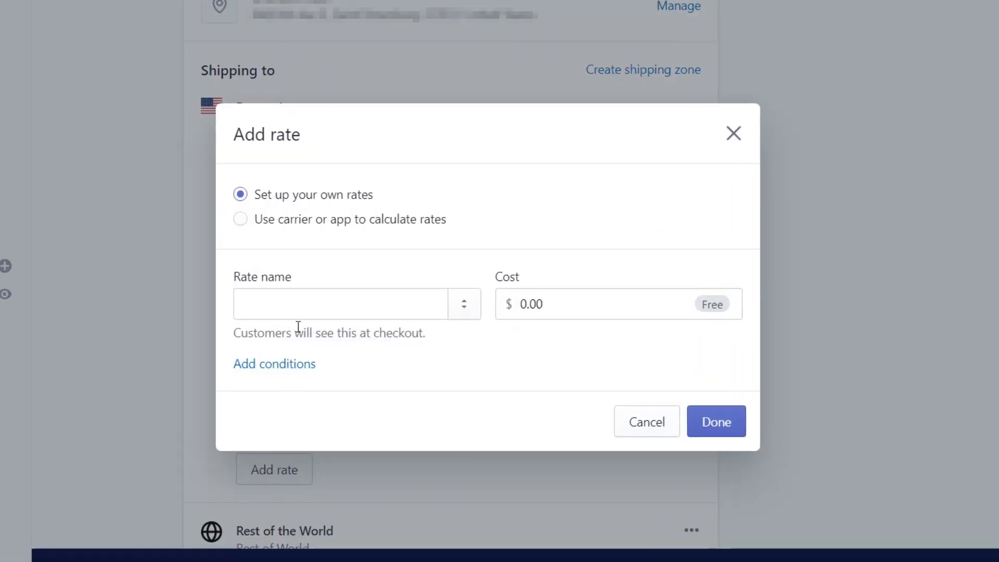
{"action": "left_click", "coordinate": [290, 303]}
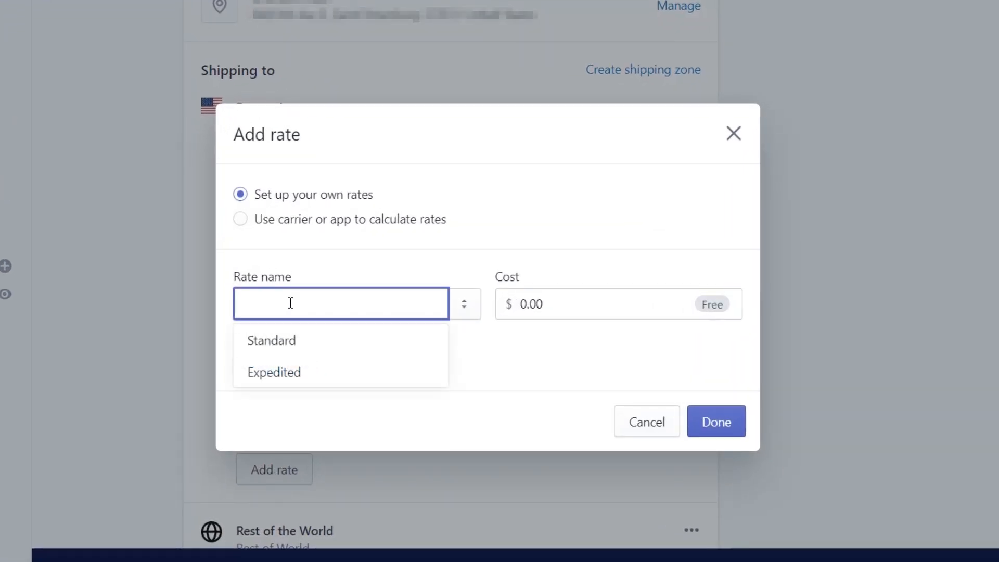
{"action": "type", "text": "Free Shi"}
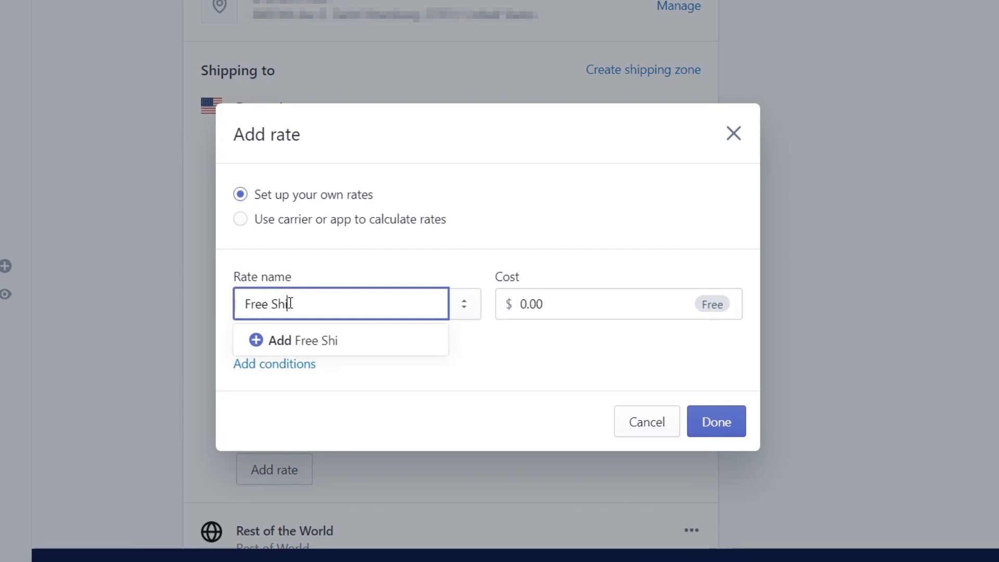
{"action": "type", "text": "pping"}
{"action": "left_click", "coordinate": [392, 267]}
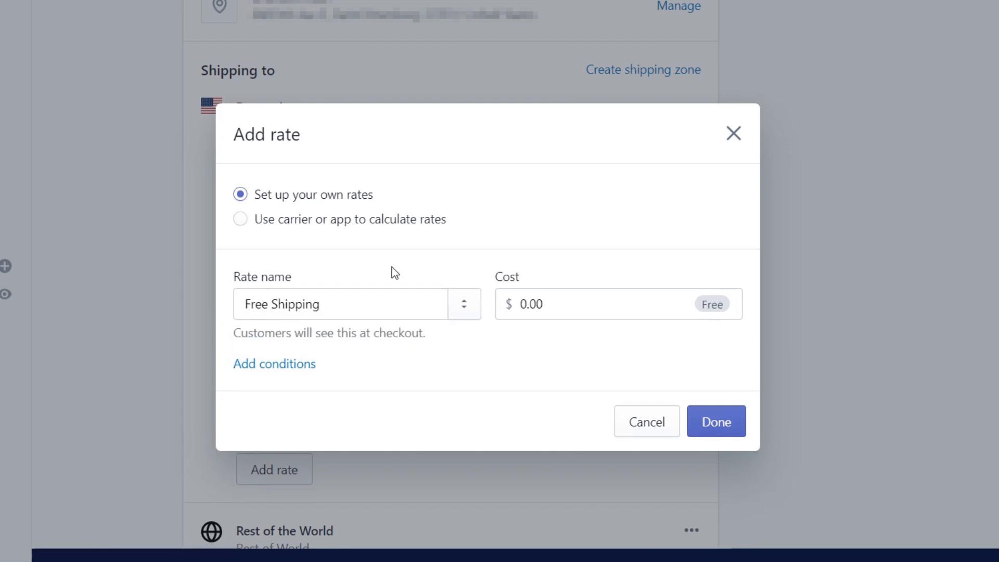
{"action": "left_click", "coordinate": [273, 366]}
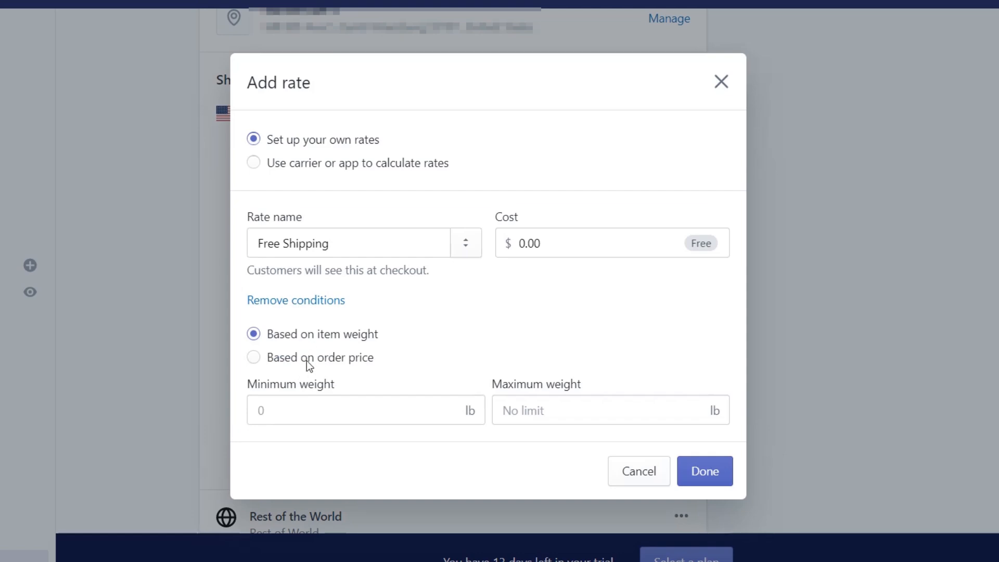
{"action": "left_click", "coordinate": [304, 359]}
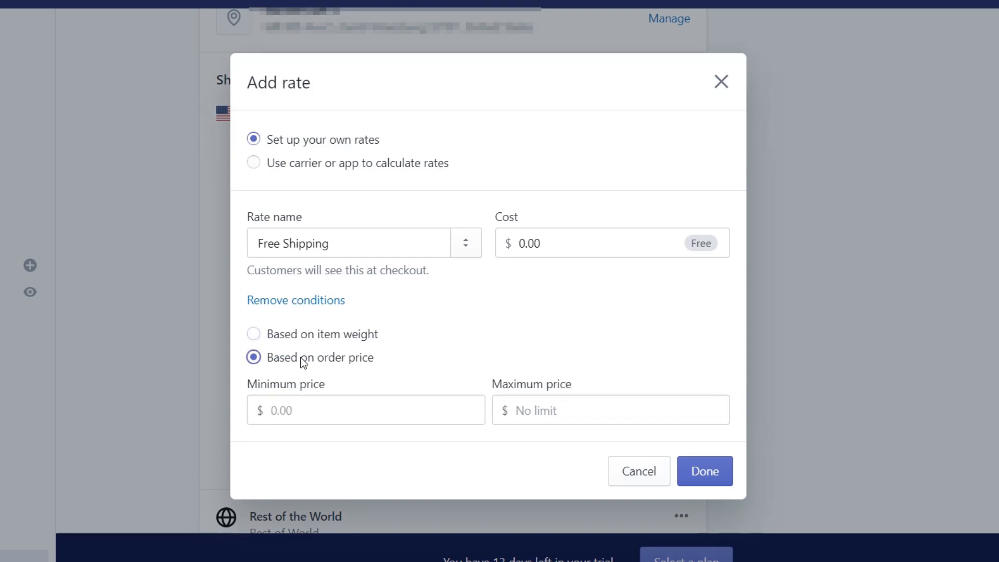
{"action": "left_click", "coordinate": [319, 410]}
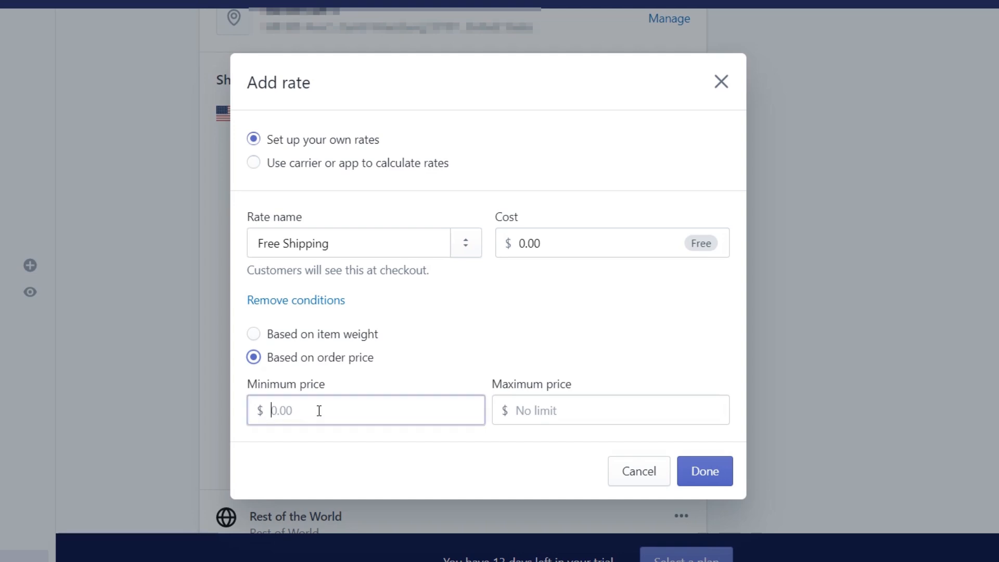
{"action": "type", "text": "50"}
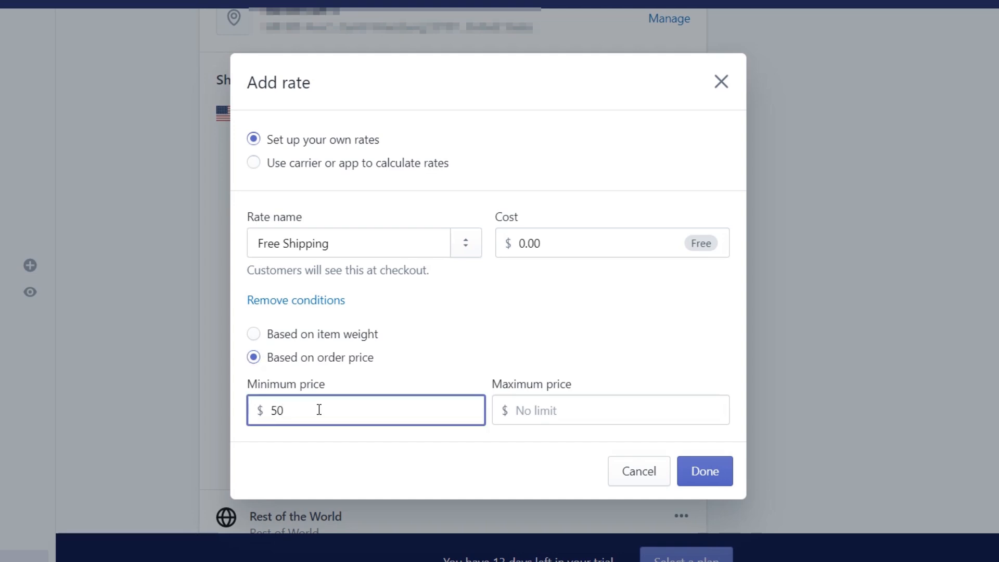
{"action": "left_click", "coordinate": [407, 376]}
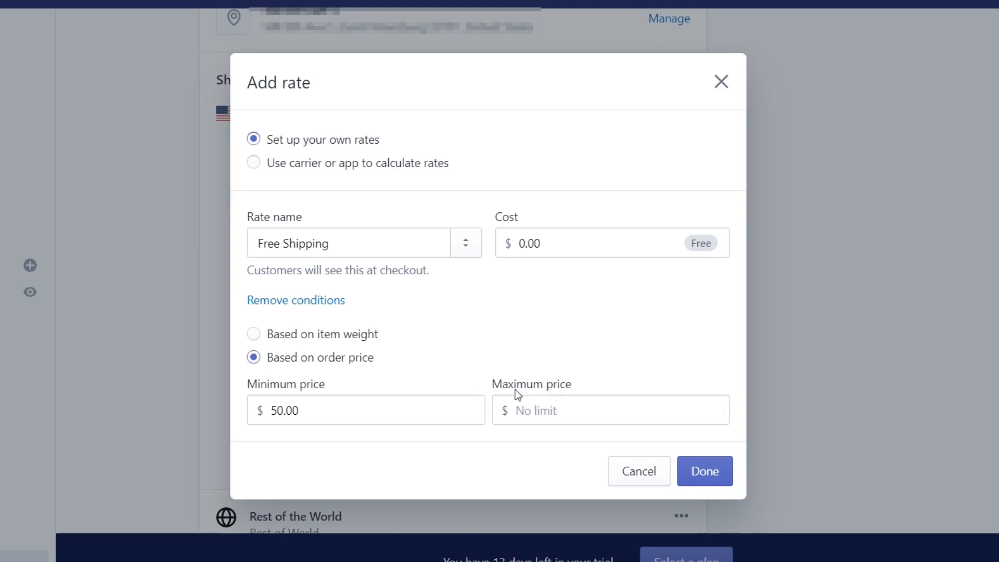
{"action": "left_click", "coordinate": [713, 473]}
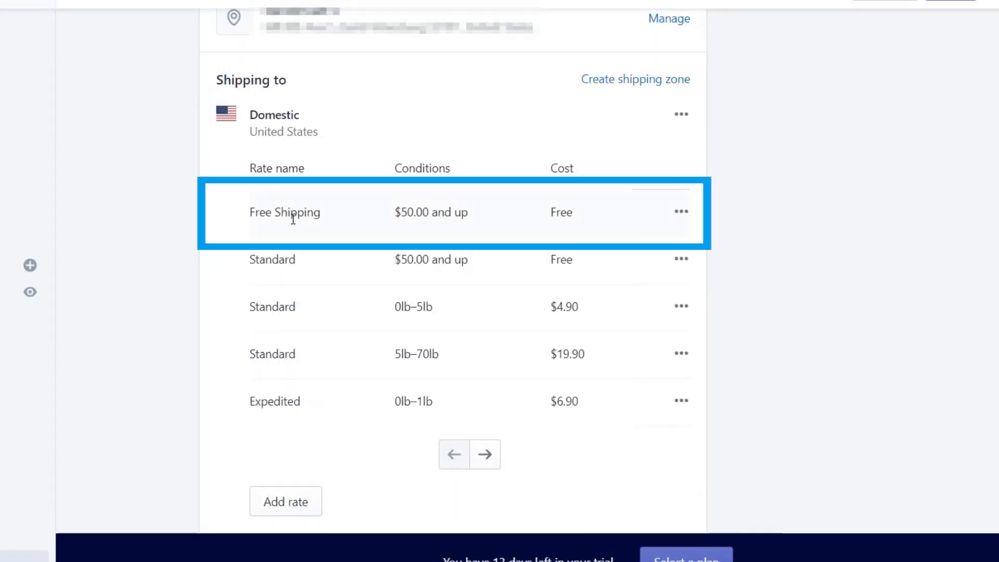
{"action": "left_click_drag", "start_coordinate": [253, 214], "coordinate": [325, 217]}
Save the General shipping profile with the new Free Shipping rate.
{"action": "left_click", "coordinate": [426, 208]}
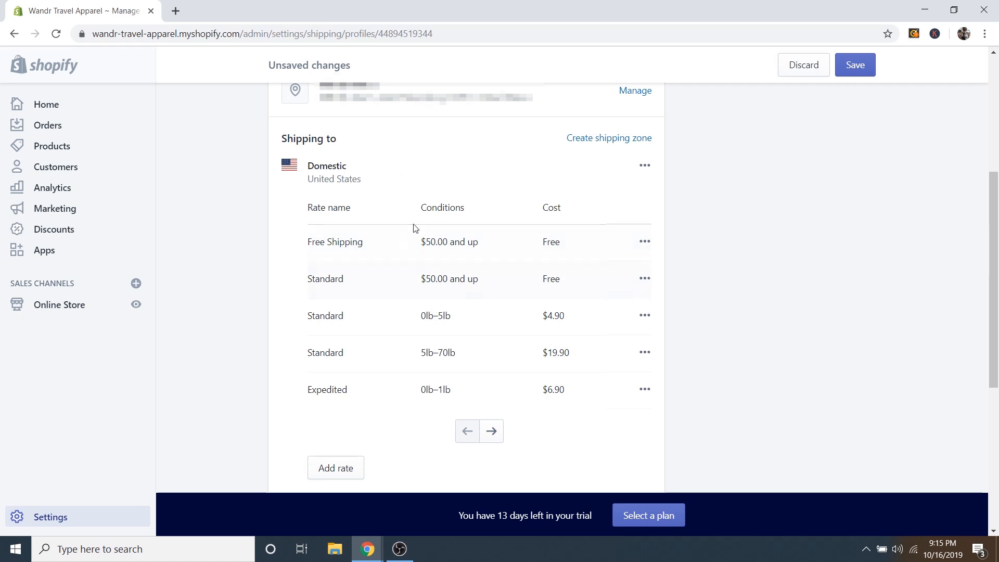
{"action": "scroll", "coordinate": [398, 317], "scroll_direction": "down", "scroll_amount": 5}
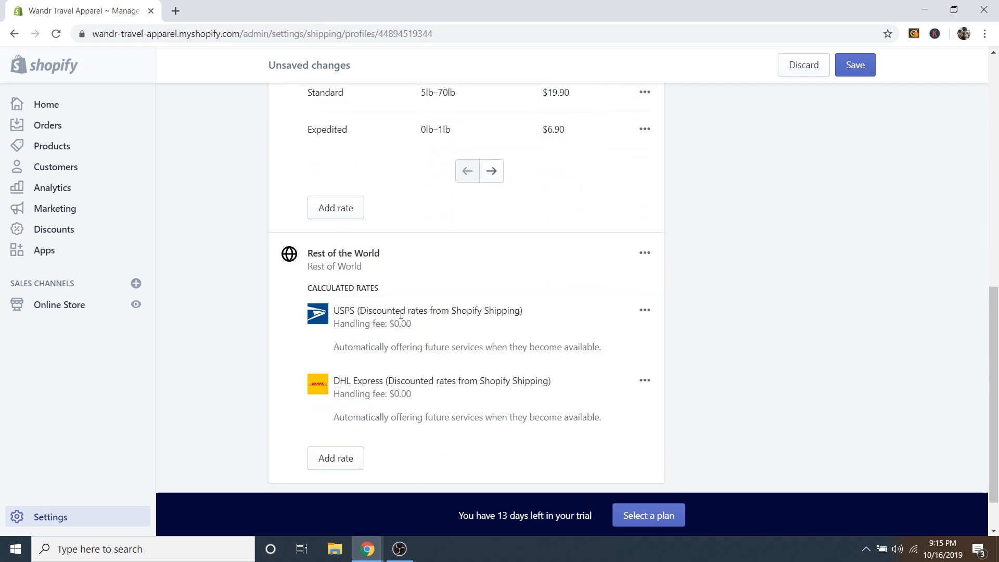
{"action": "scroll", "coordinate": [395, 281], "scroll_direction": "down", "scroll_amount": 1}
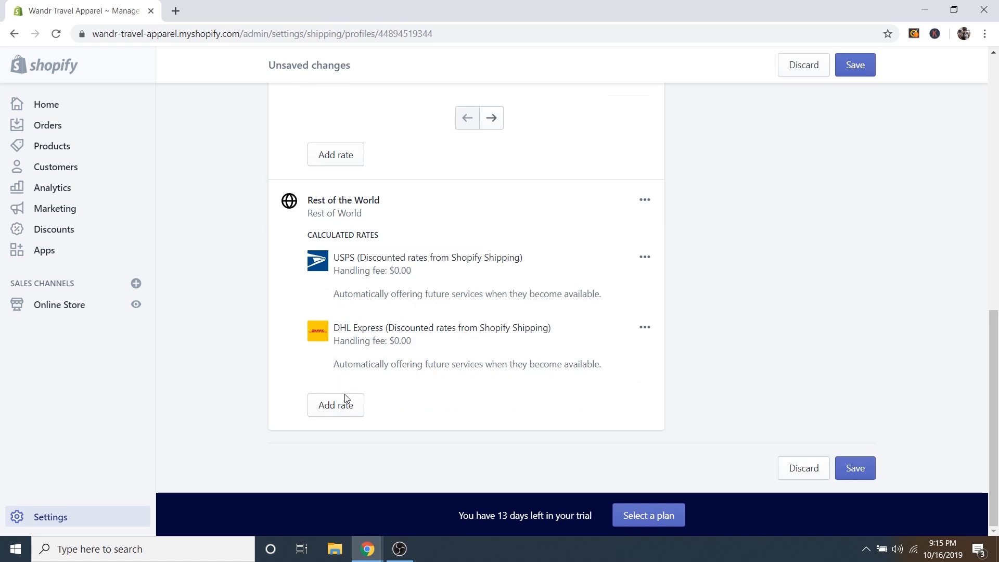
{"action": "scroll", "coordinate": [751, 364], "scroll_direction": "up", "scroll_amount": 10}
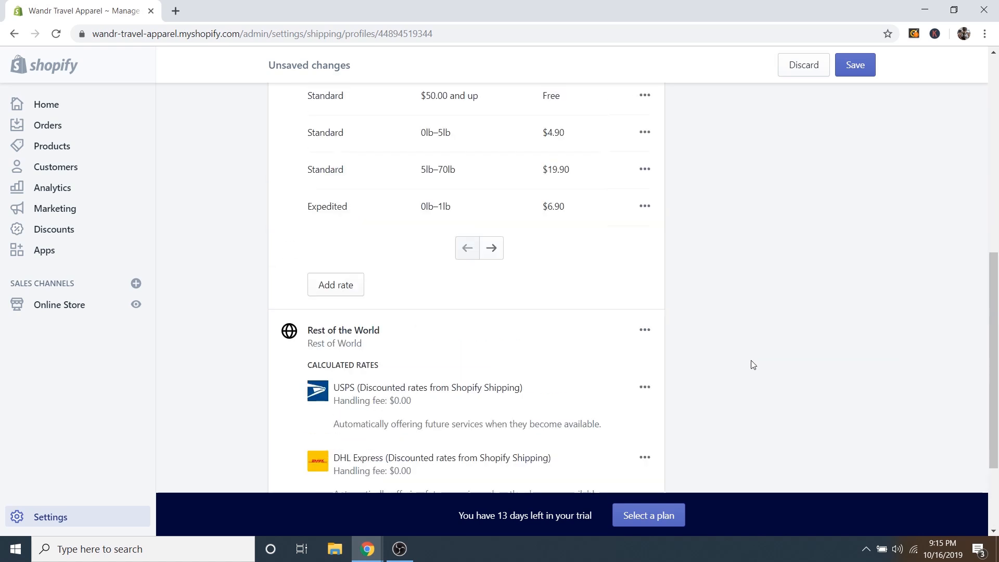
{"action": "scroll", "coordinate": [763, 359], "scroll_direction": "up", "scroll_amount": 1}
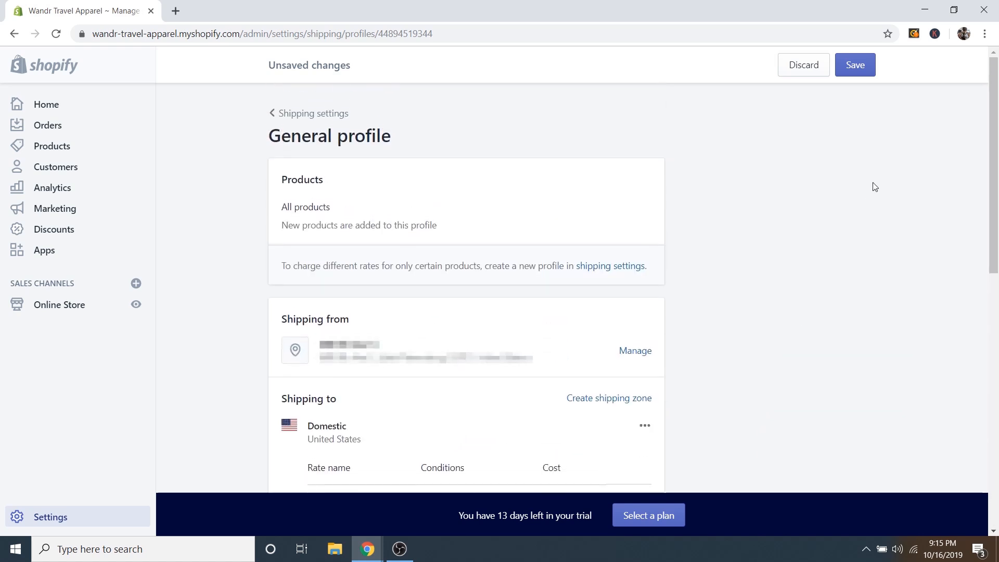
{"action": "left_click", "coordinate": [856, 65]}
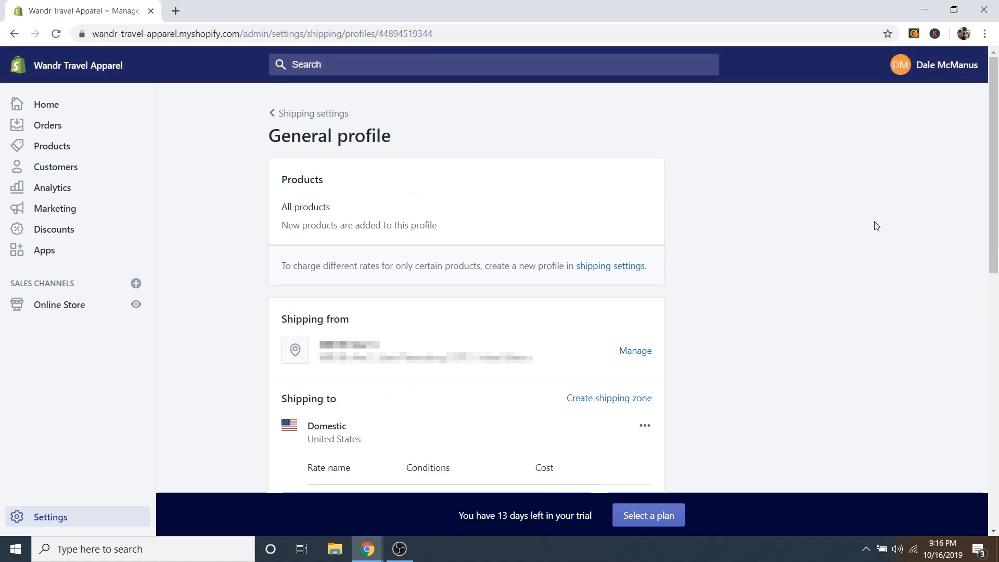
Check the edit and delete options on the Domestic rate rows.
{"action": "scroll", "coordinate": [767, 251], "scroll_direction": "down", "scroll_amount": 5}
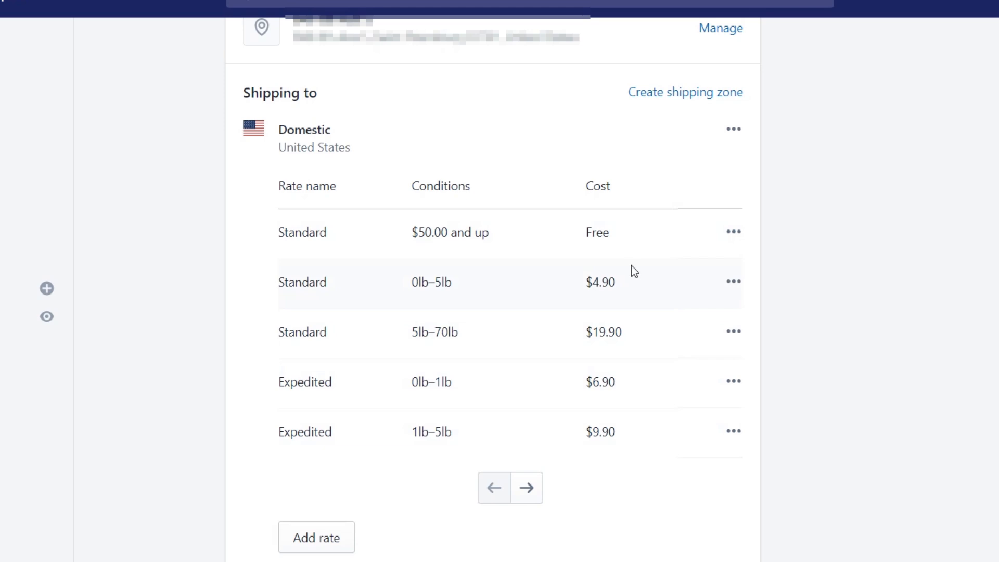
{"action": "left_click", "coordinate": [734, 234]}
{"action": "left_click", "coordinate": [817, 284]}
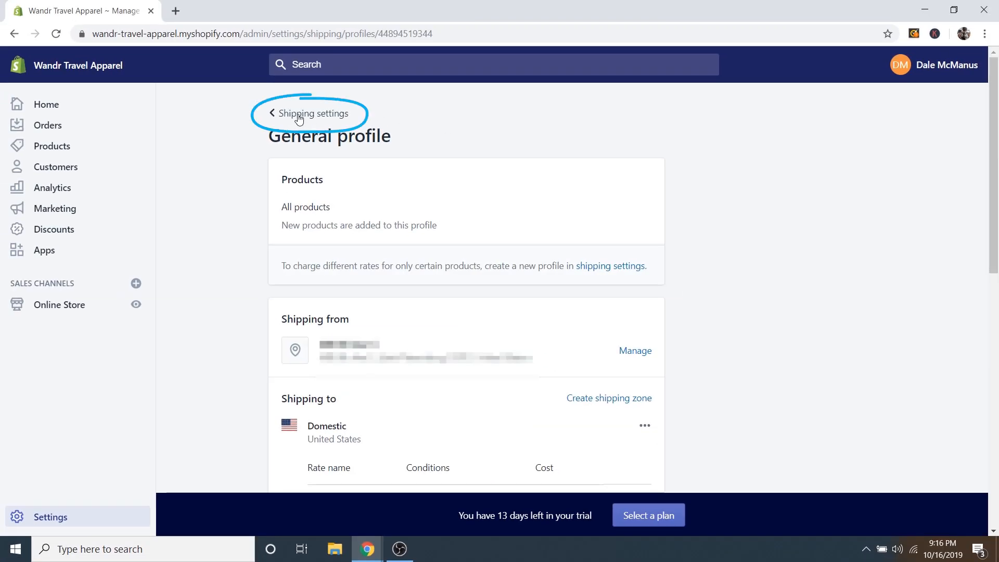
Go from Shipping back to Settings and bring up the Account page's accounts and permissions.
{"action": "left_click", "coordinate": [298, 113]}
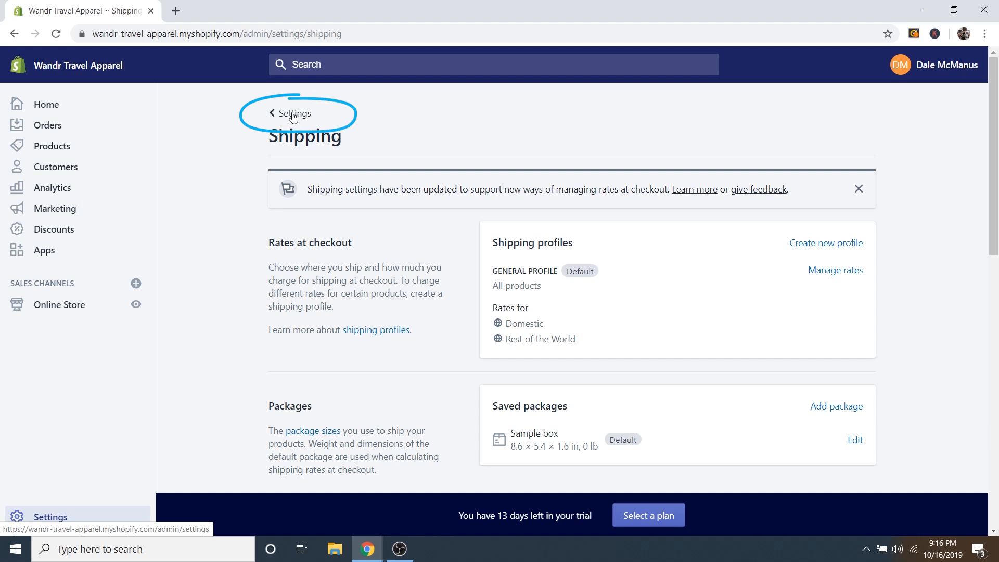
{"action": "left_click", "coordinate": [294, 114]}
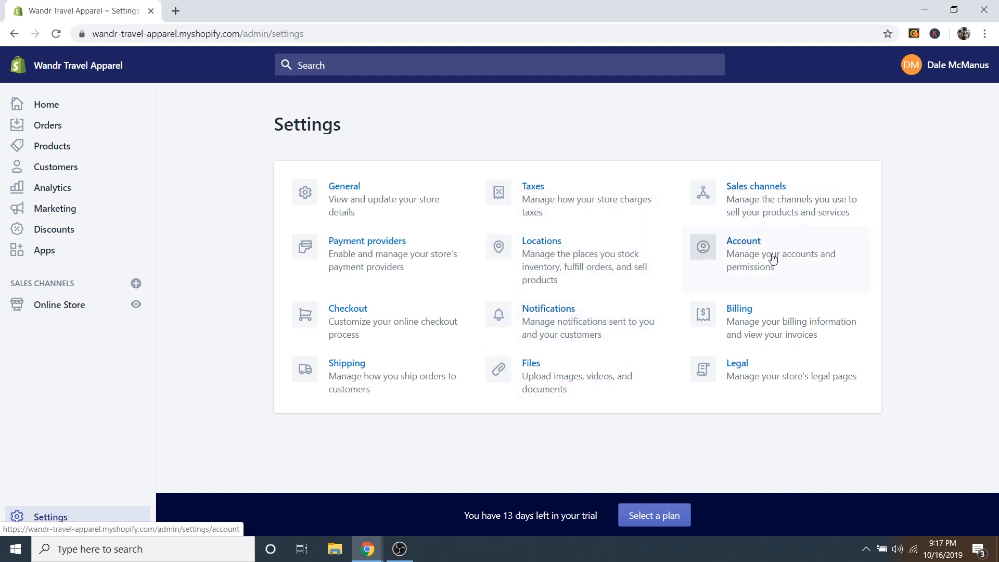
{"action": "left_click", "coordinate": [748, 248]}
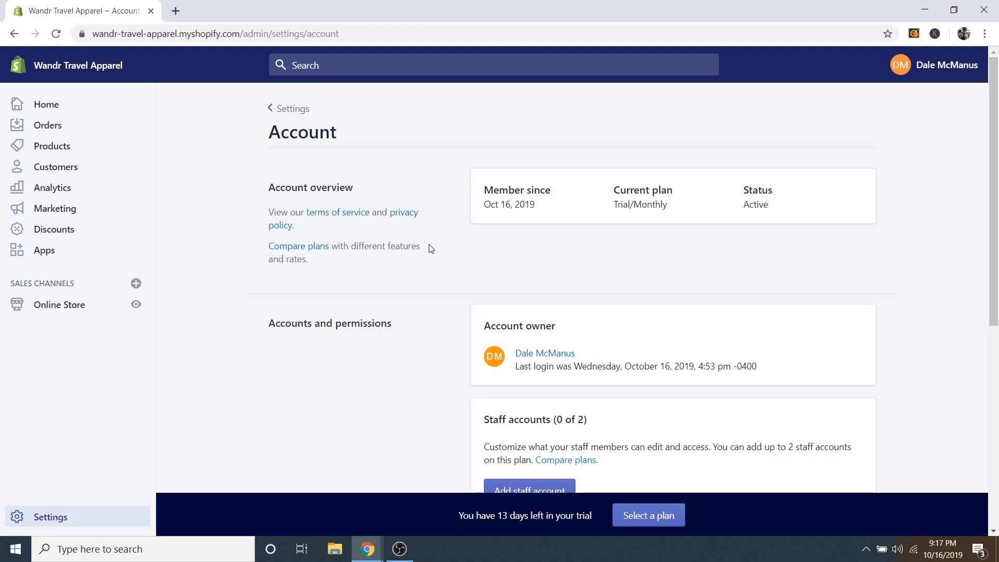
{"action": "scroll", "coordinate": [436, 250], "scroll_direction": "down", "scroll_amount": 3}
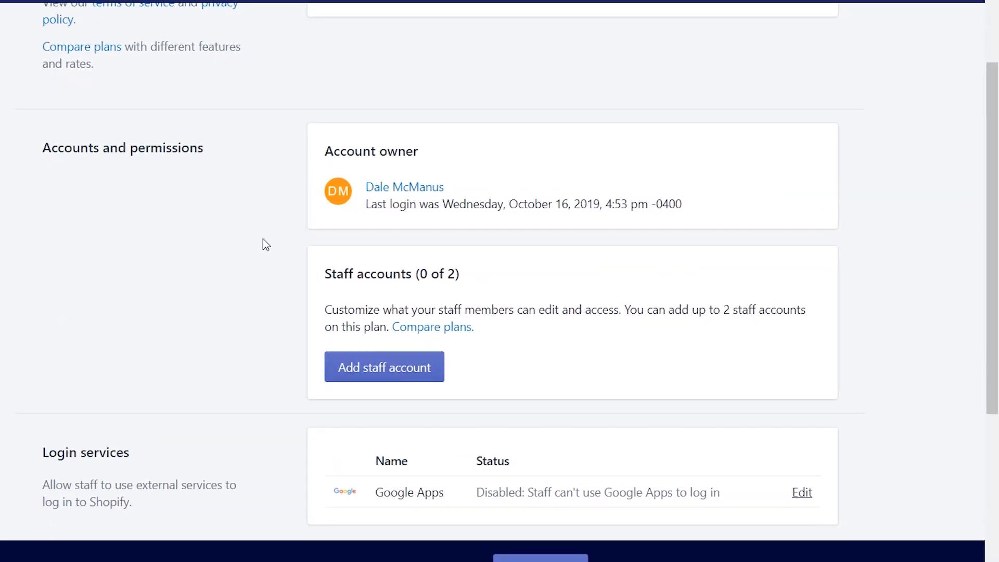
Start a new staff account, review the individual permissions, then re-enable full permissions.
{"action": "left_click", "coordinate": [384, 371]}
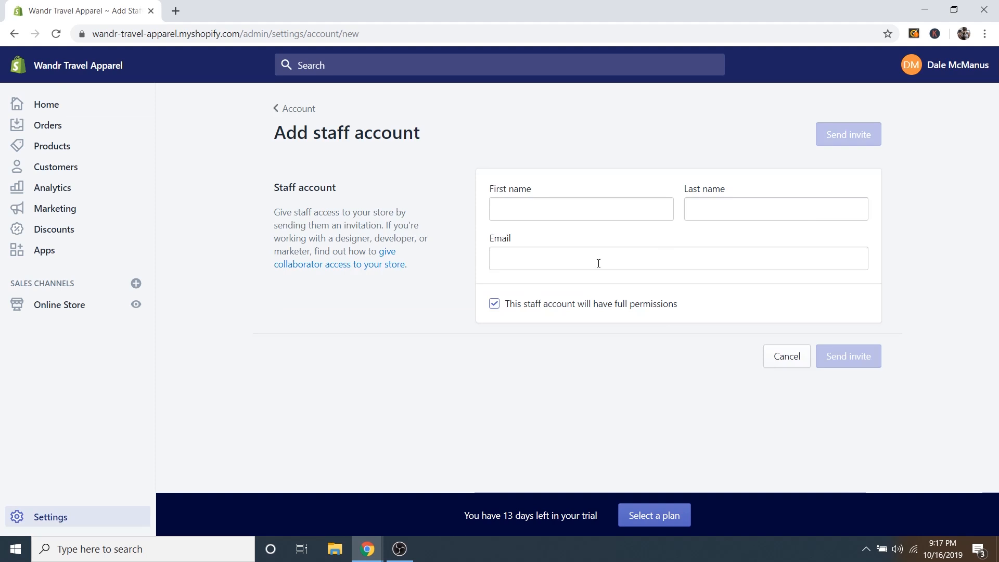
{"action": "left_click", "coordinate": [495, 304]}
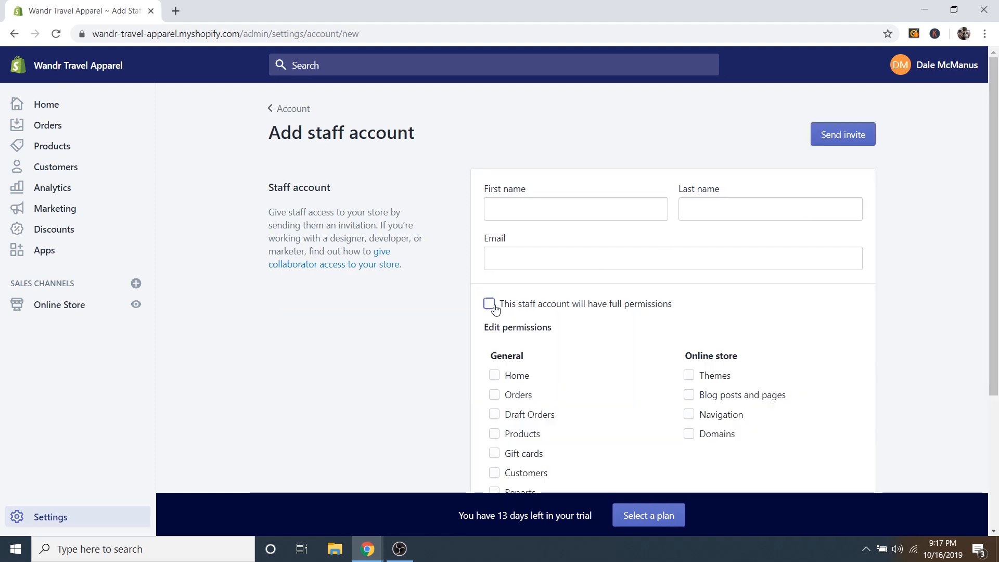
{"action": "scroll", "coordinate": [642, 336], "scroll_direction": "down", "scroll_amount": 4}
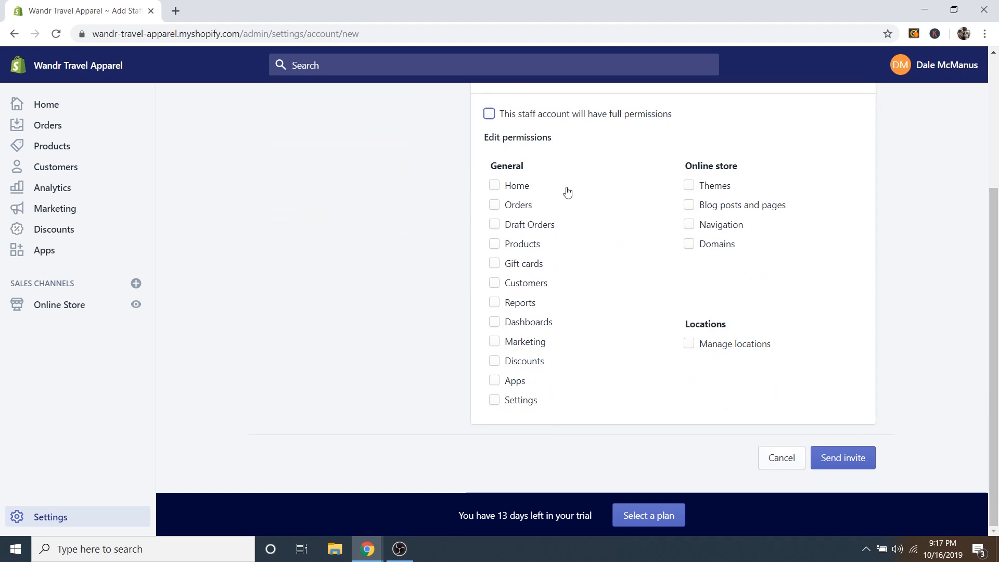
{"action": "scroll", "coordinate": [572, 190], "scroll_direction": "up", "scroll_amount": 4}
{"action": "scroll", "coordinate": [645, 345], "scroll_direction": "down", "scroll_amount": 4}
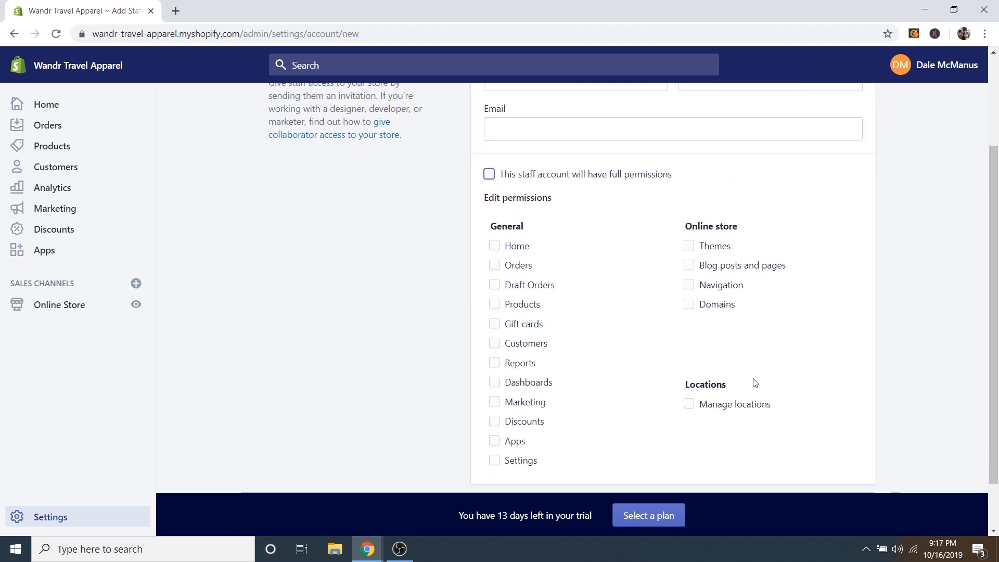
{"action": "scroll", "coordinate": [635, 335], "scroll_direction": "up", "scroll_amount": 4}
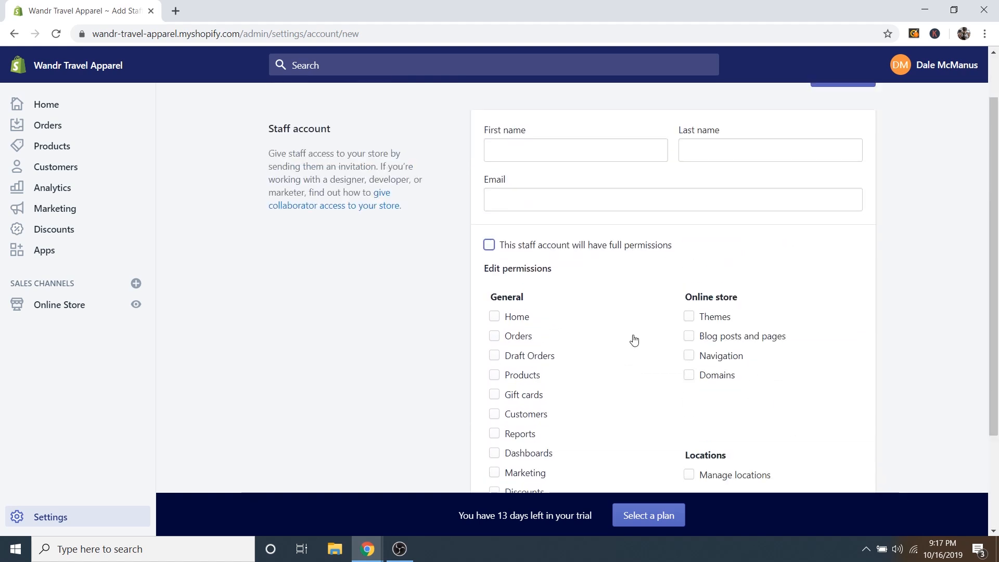
{"action": "left_click", "coordinate": [498, 307]}
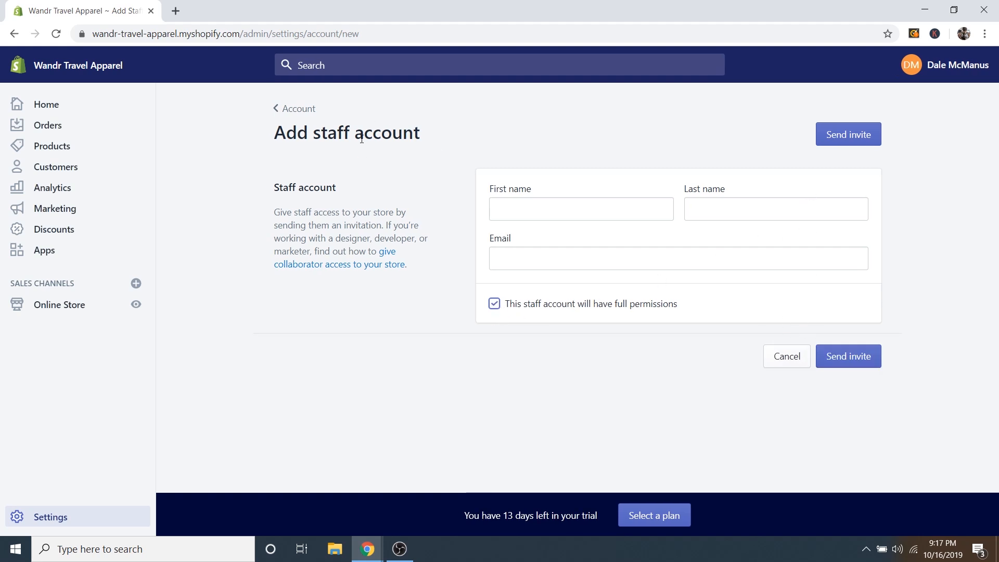
Return from Account settings to the Settings overview and go to the Legal page.
{"action": "left_click", "coordinate": [283, 111]}
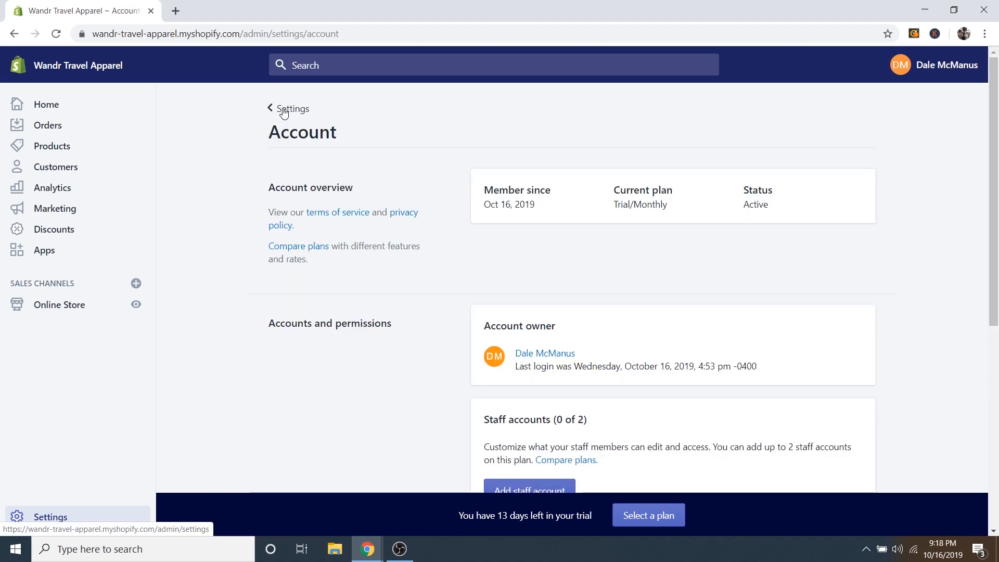
{"action": "left_click", "coordinate": [284, 111]}
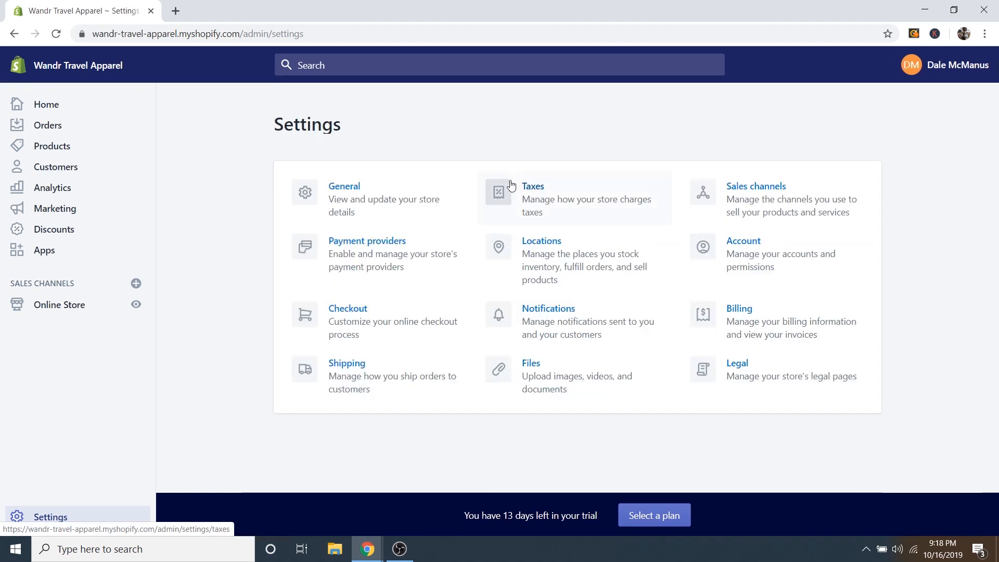
{"action": "left_click", "coordinate": [762, 369]}
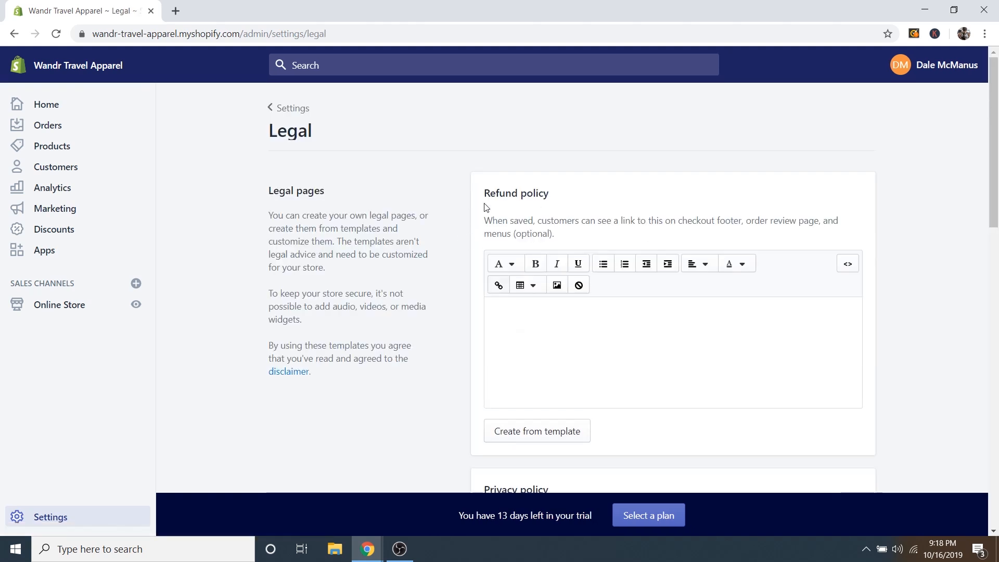
{"action": "scroll", "coordinate": [476, 224], "scroll_direction": "down", "scroll_amount": 7}
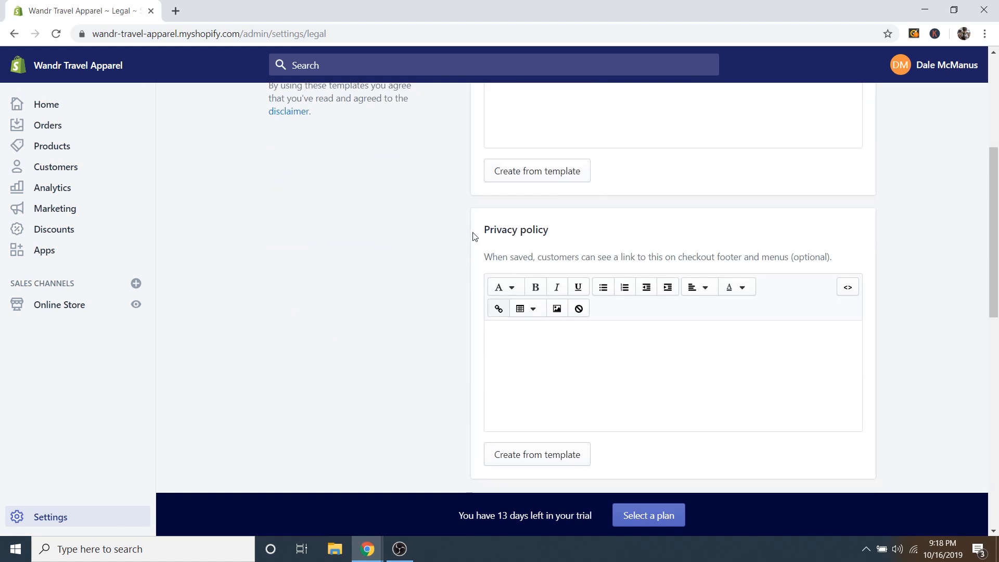
{"action": "scroll", "coordinate": [472, 242], "scroll_direction": "down", "scroll_amount": 3}
{"action": "scroll", "coordinate": [660, 312], "scroll_direction": "down", "scroll_amount": 1}
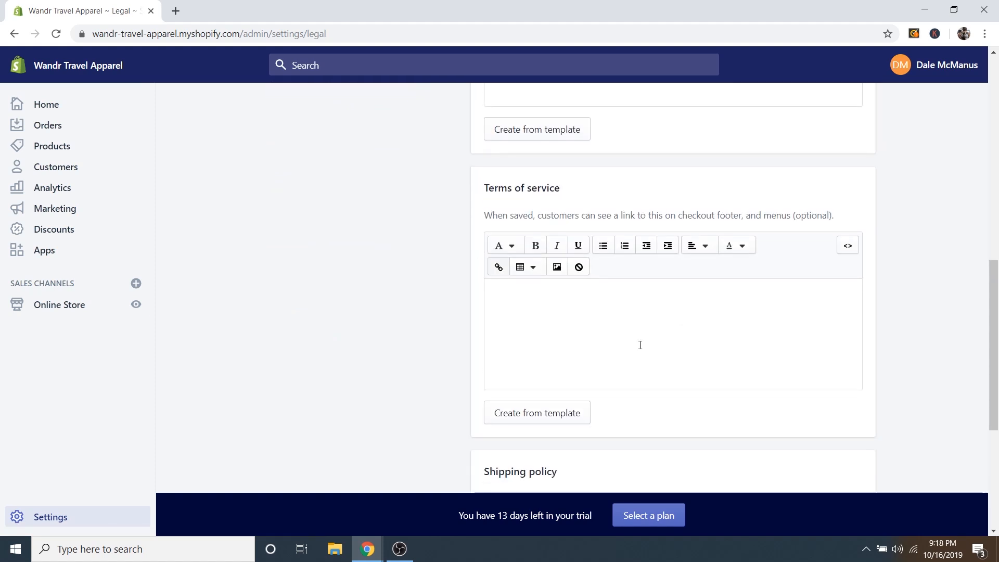
{"action": "scroll", "coordinate": [607, 343], "scroll_direction": "up", "scroll_amount": 11}
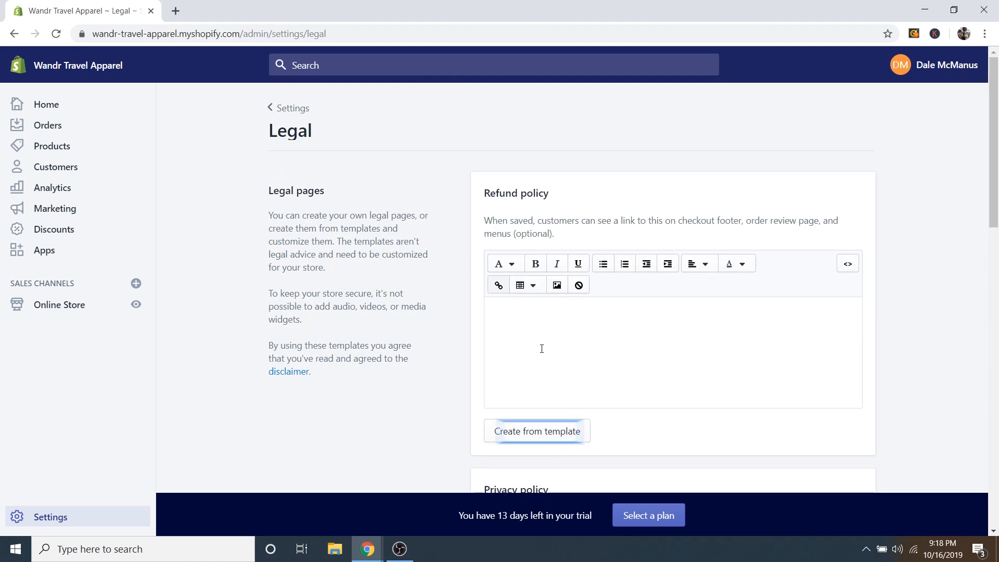
Generate the Refund policy text from the template.
{"action": "left_click", "coordinate": [529, 436]}
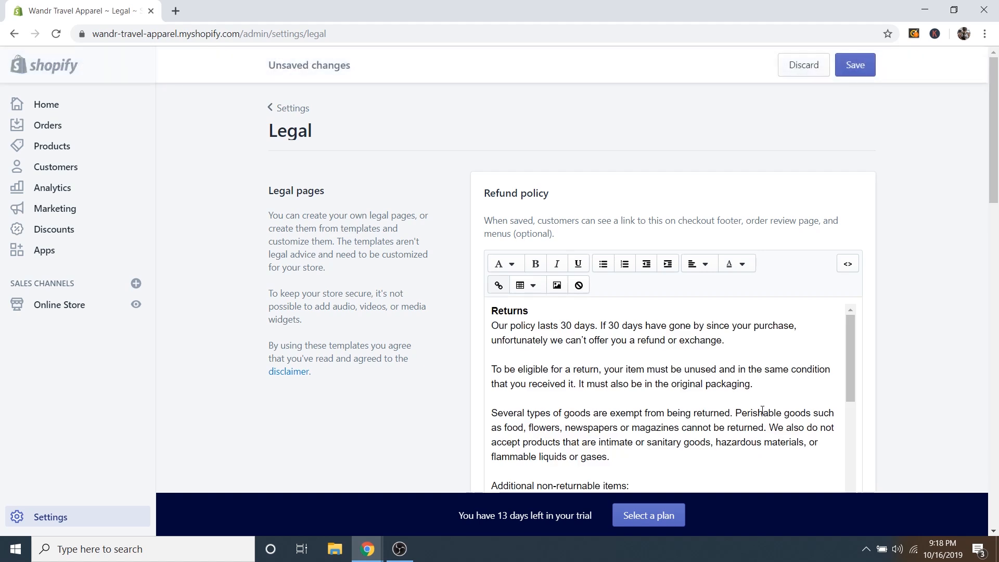
{"action": "scroll", "coordinate": [814, 382], "scroll_direction": "down", "scroll_amount": 3}
{"action": "scroll", "coordinate": [900, 385], "scroll_direction": "down", "scroll_amount": 3}
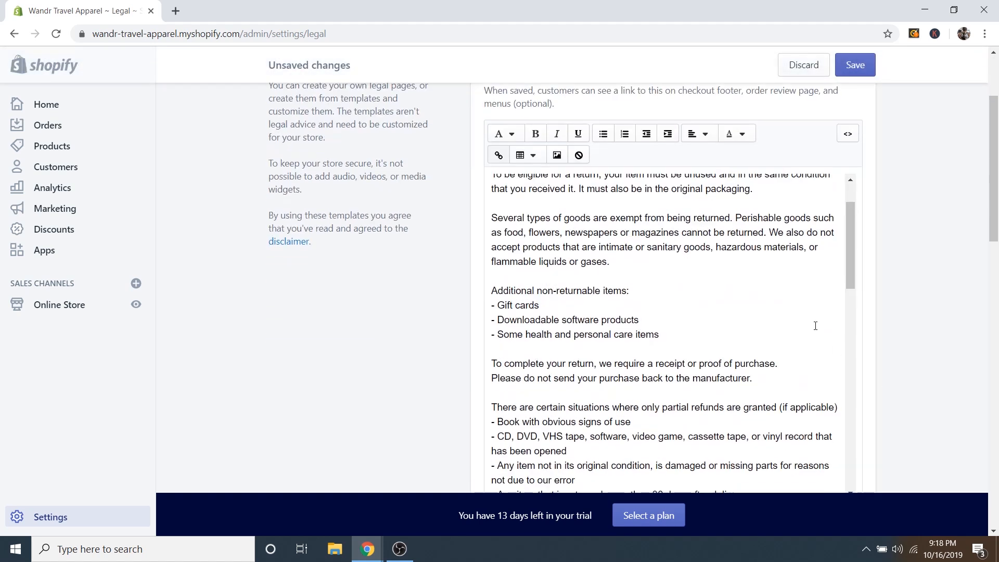
{"action": "scroll", "coordinate": [770, 307], "scroll_direction": "down", "scroll_amount": 5}
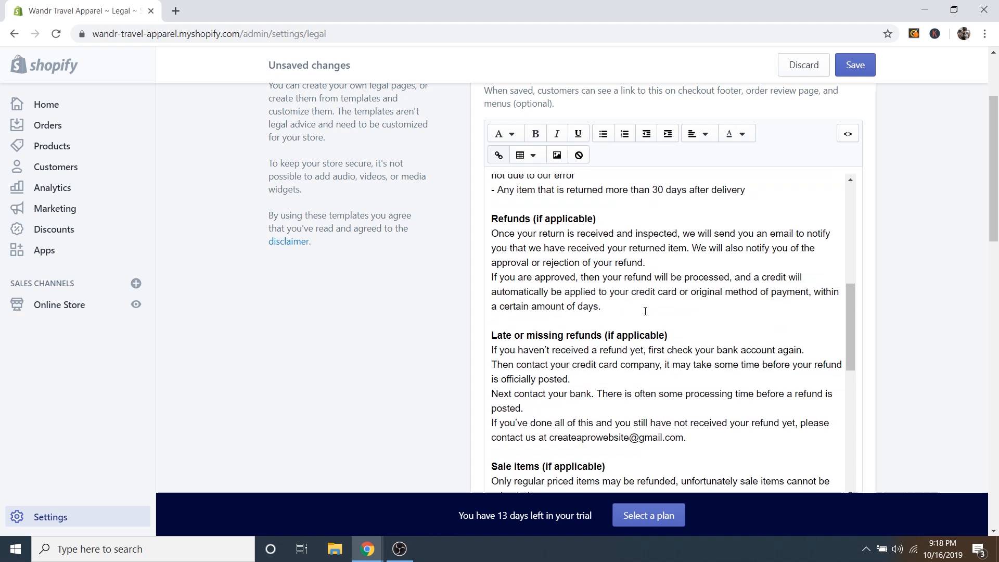
{"action": "scroll", "coordinate": [622, 334], "scroll_direction": "down", "scroll_amount": 3}
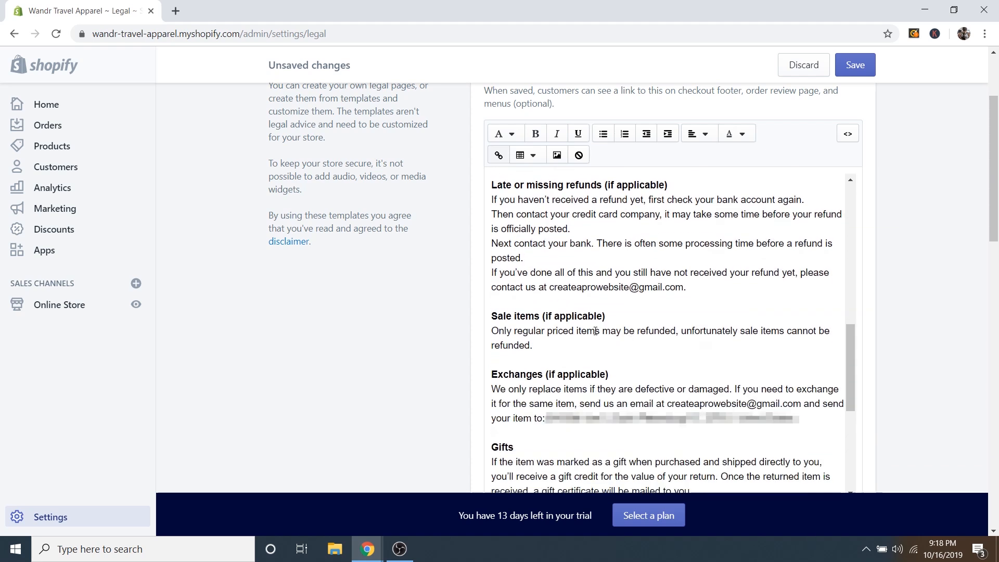
Review the refund policy's contact email and 30-day return period wording.
{"action": "left_click_drag", "start_coordinate": [550, 287], "coordinate": [681, 286]}
{"action": "left_click", "coordinate": [698, 285]}
{"action": "scroll", "coordinate": [704, 346], "scroll_direction": "down", "scroll_amount": 3}
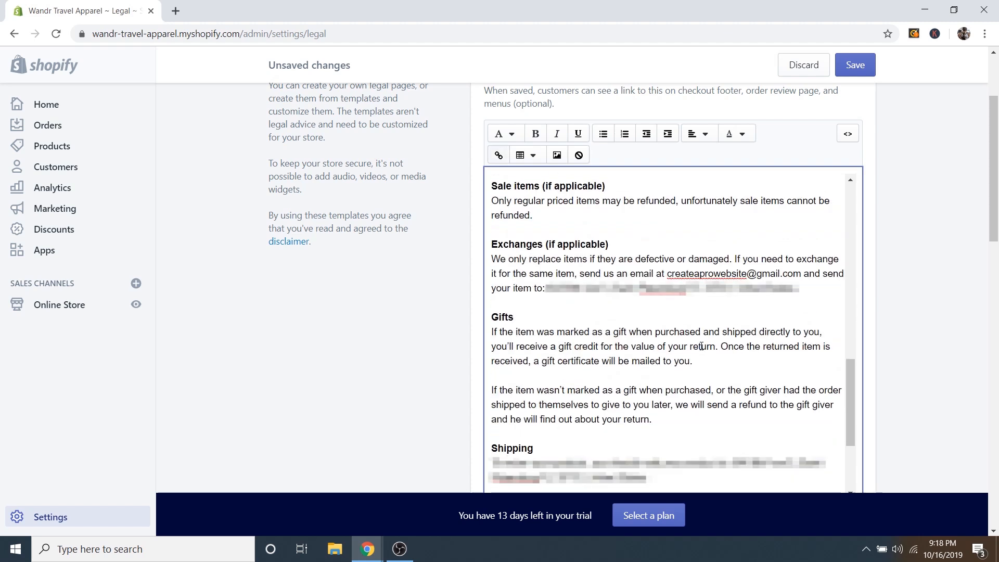
{"action": "scroll", "coordinate": [672, 376], "scroll_direction": "up", "scroll_amount": 12}
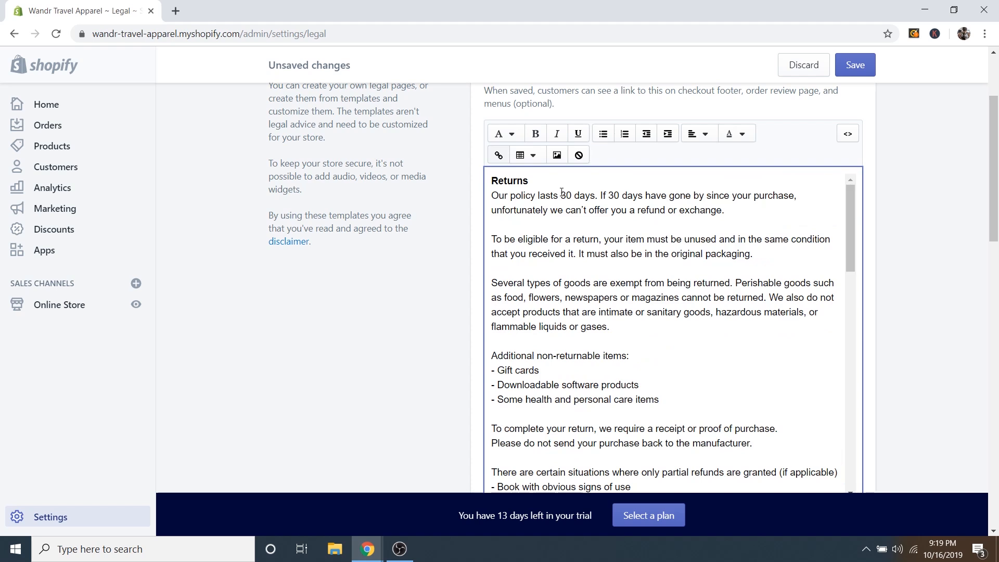
{"action": "left_click_drag", "start_coordinate": [565, 194], "coordinate": [571, 195]}
{"action": "left_click", "coordinate": [615, 195]}
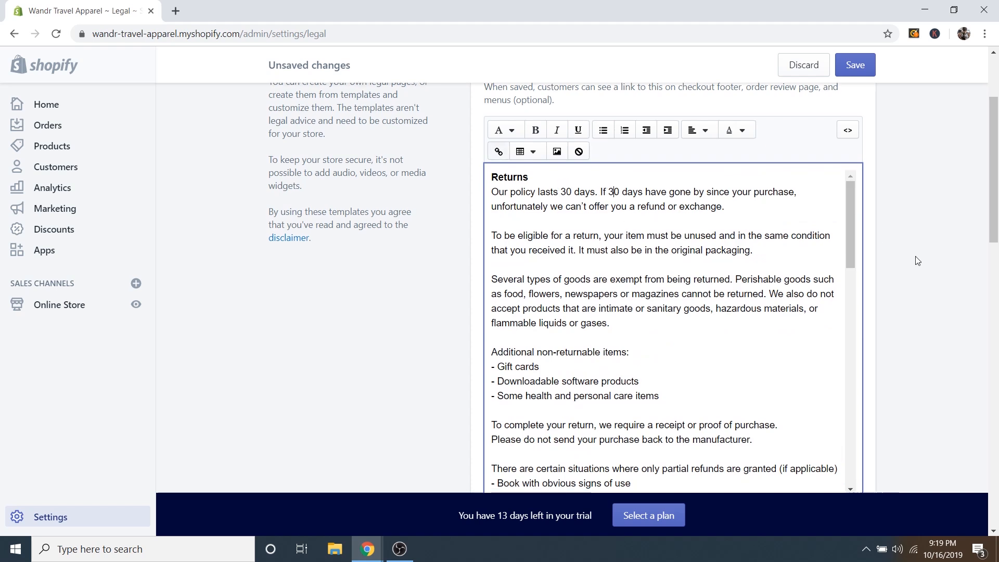
{"action": "scroll", "coordinate": [922, 249], "scroll_direction": "down", "scroll_amount": 8}
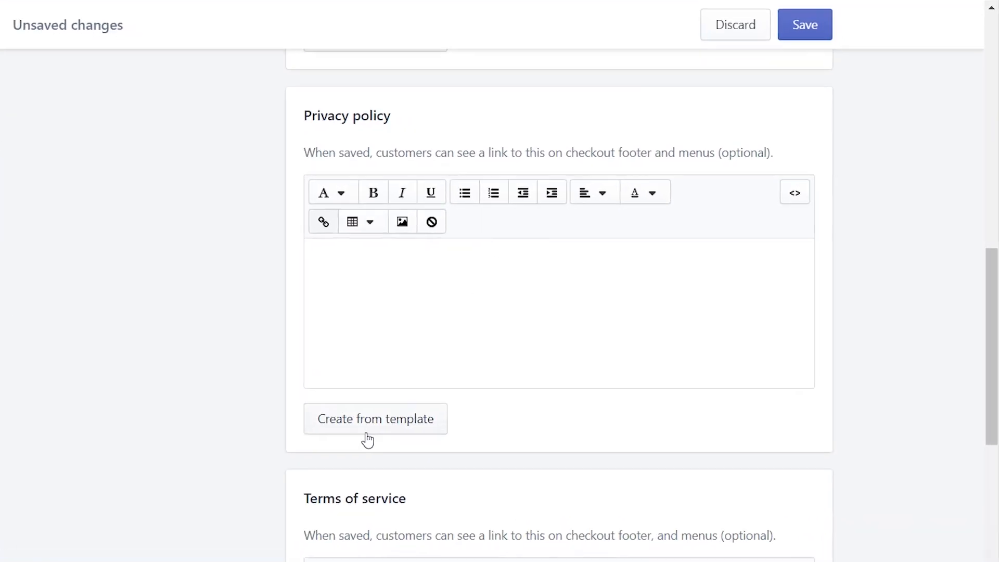
Generate the Privacy policy from the template and read through its device information, cookies and log-file sections.
{"action": "left_click", "coordinate": [487, 374]}
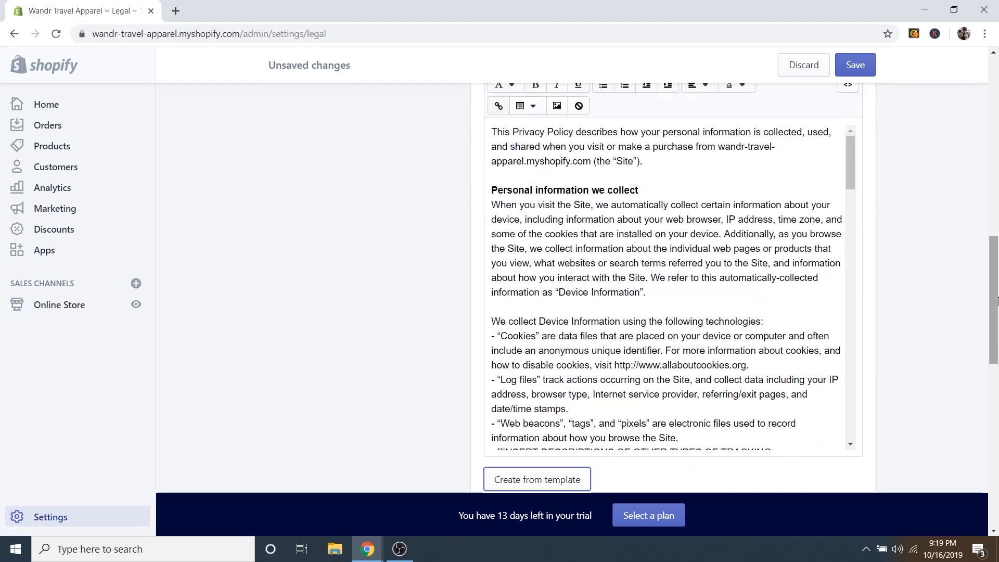
{"action": "scroll", "coordinate": [892, 435], "scroll_direction": "down", "scroll_amount": 1}
{"action": "scroll", "coordinate": [916, 249], "scroll_direction": "down", "scroll_amount": 3}
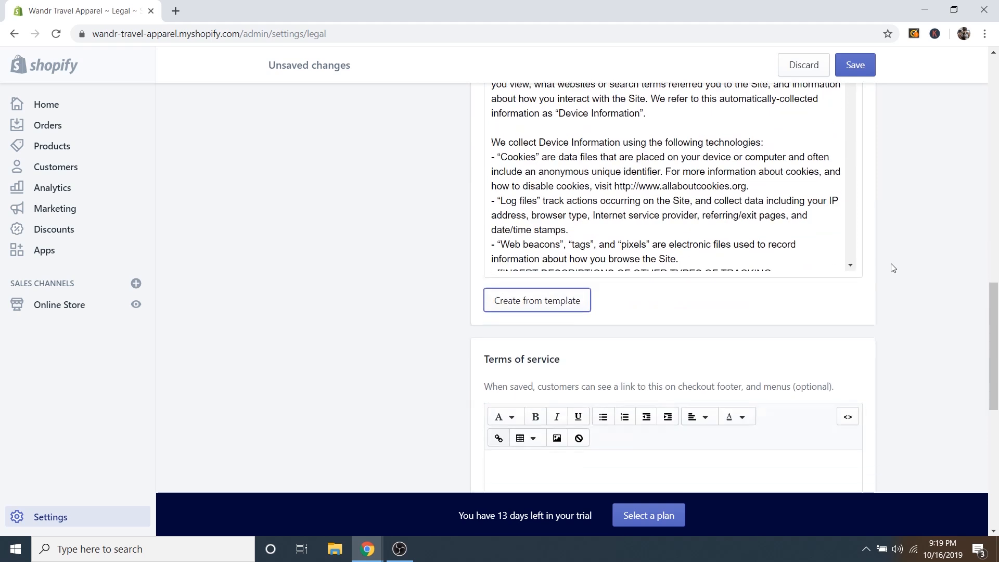
{"action": "scroll", "coordinate": [736, 261], "scroll_direction": "up", "scroll_amount": 7}
{"action": "scroll", "coordinate": [835, 338], "scroll_direction": "down", "scroll_amount": 1}
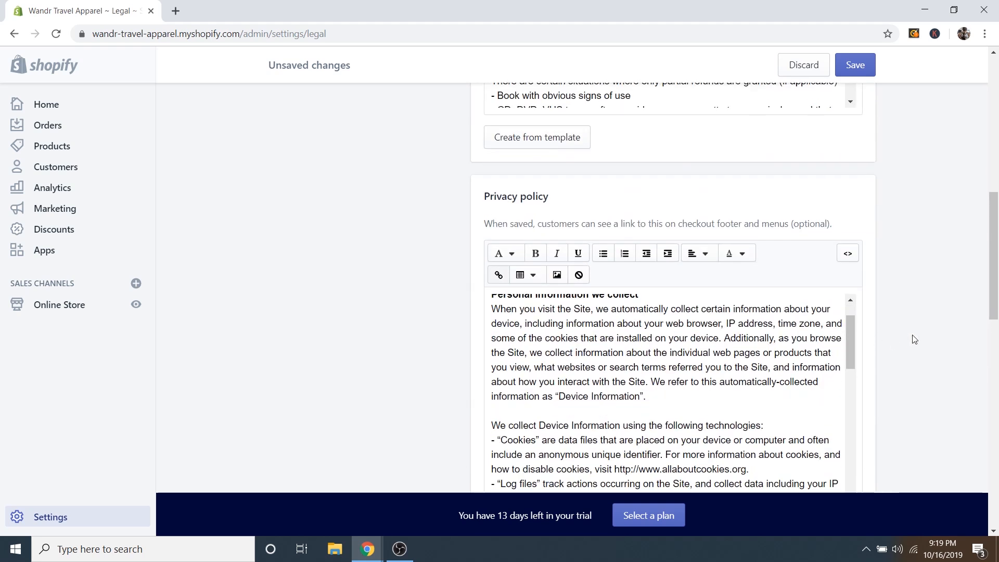
{"action": "scroll", "coordinate": [894, 331], "scroll_direction": "down", "scroll_amount": 4}
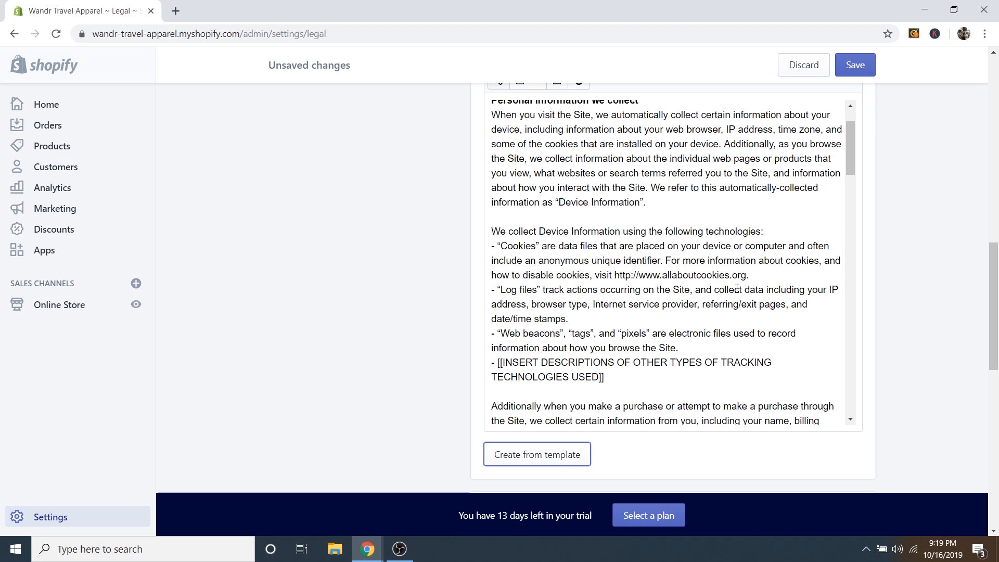
{"action": "scroll", "coordinate": [891, 283], "scroll_direction": "down", "scroll_amount": 3}
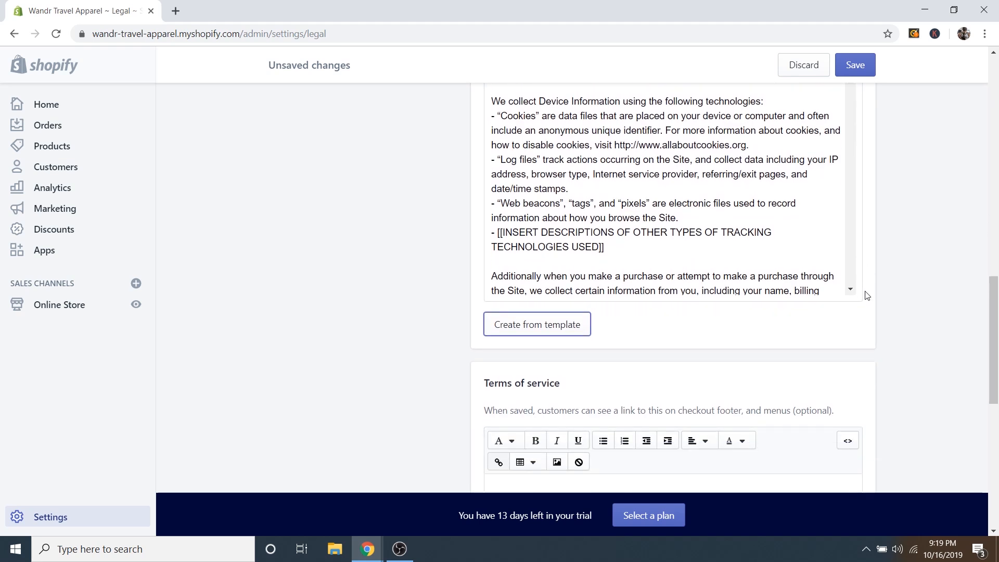
{"action": "scroll", "coordinate": [872, 310], "scroll_direction": "down", "scroll_amount": 5}
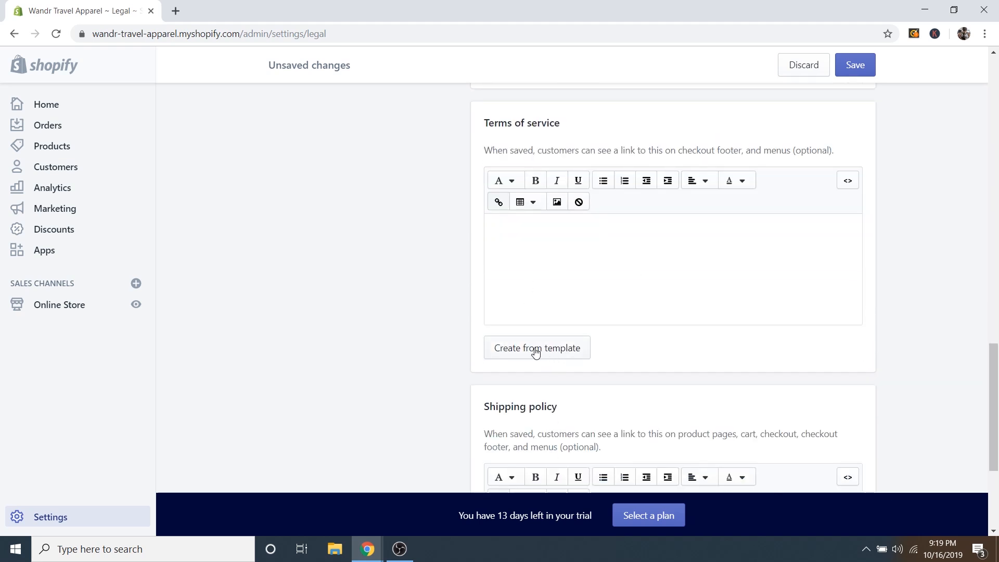
Fill Terms of service from its template and save the legal policies, leaving Shipping policy empty.
{"action": "left_click", "coordinate": [535, 347]}
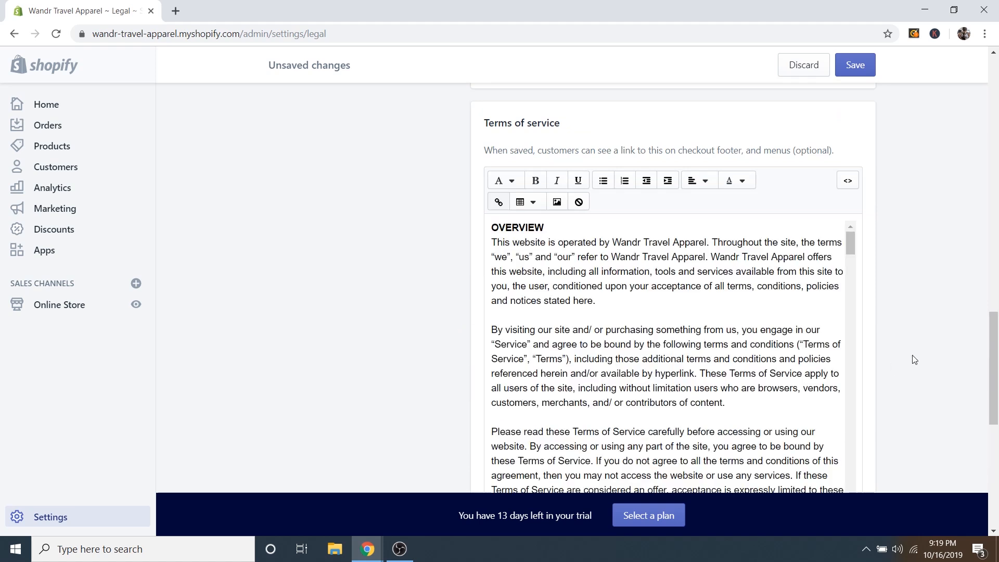
{"action": "scroll", "coordinate": [915, 359], "scroll_direction": "down", "scroll_amount": 8}
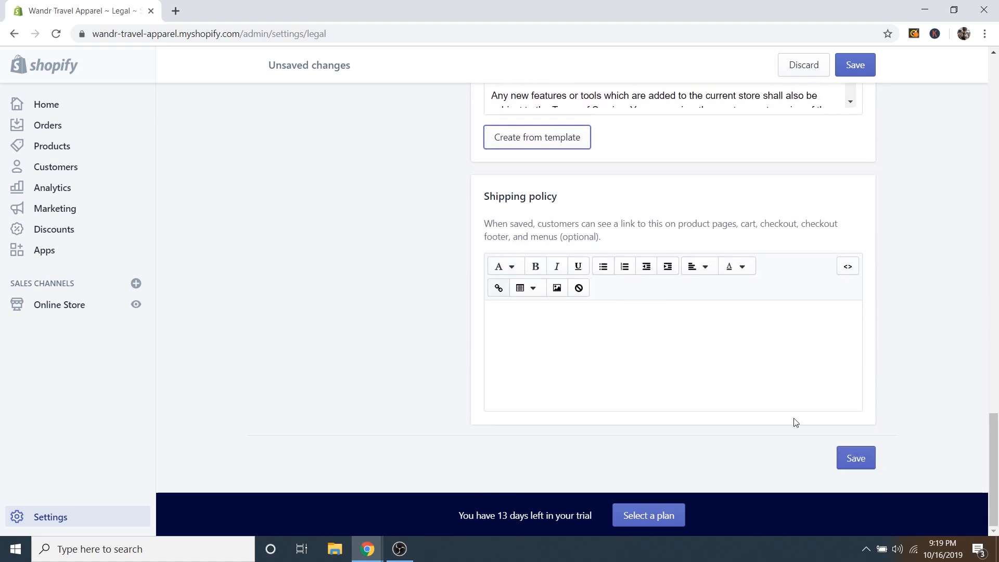
{"action": "left_click", "coordinate": [600, 353]}
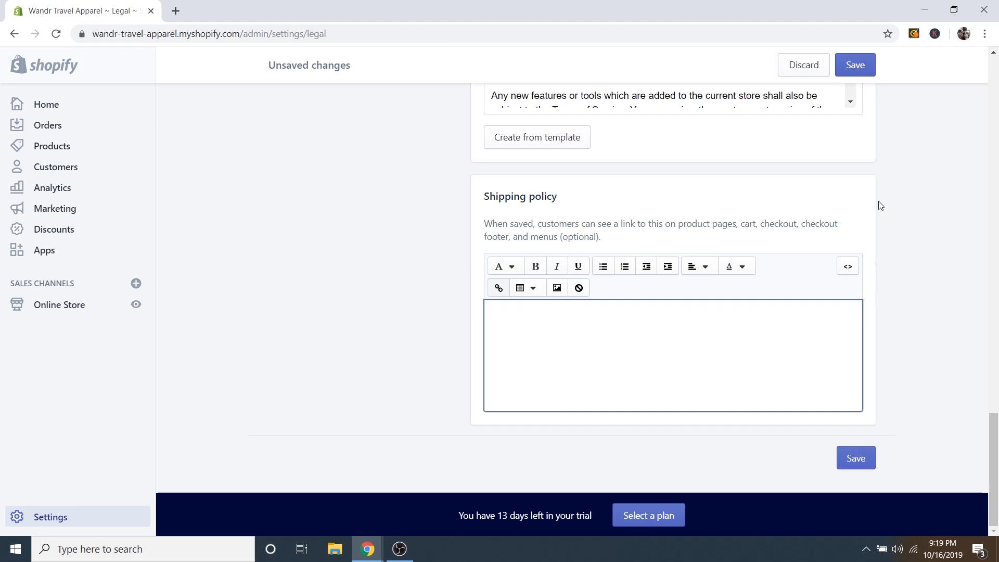
{"action": "scroll", "coordinate": [905, 138], "scroll_direction": "up", "scroll_amount": 3}
{"action": "left_click", "coordinate": [855, 65]}
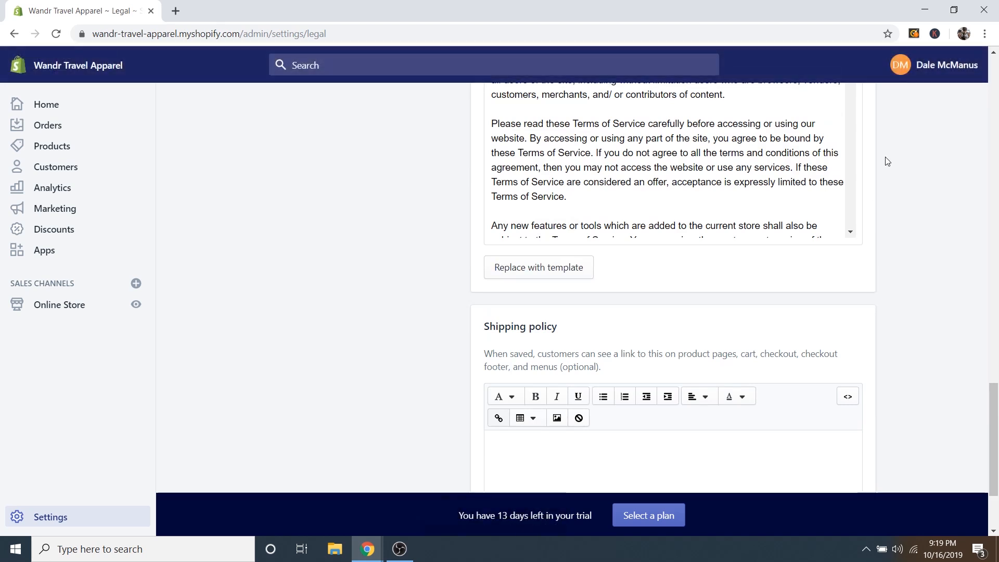
{"action": "scroll", "coordinate": [435, 372], "scroll_direction": "up", "scroll_amount": 10}
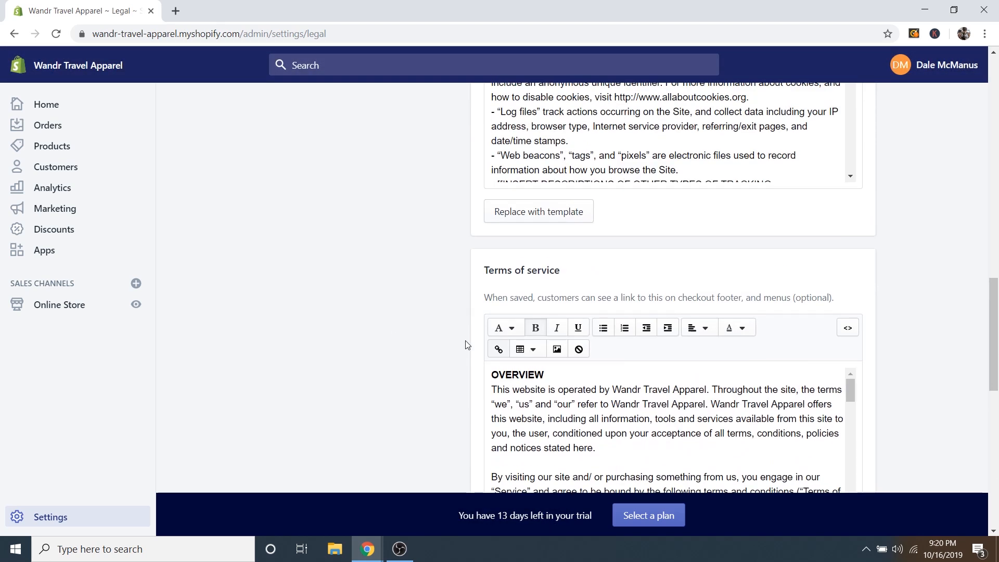
{"action": "scroll", "coordinate": [535, 331], "scroll_direction": "up", "scroll_amount": 15}
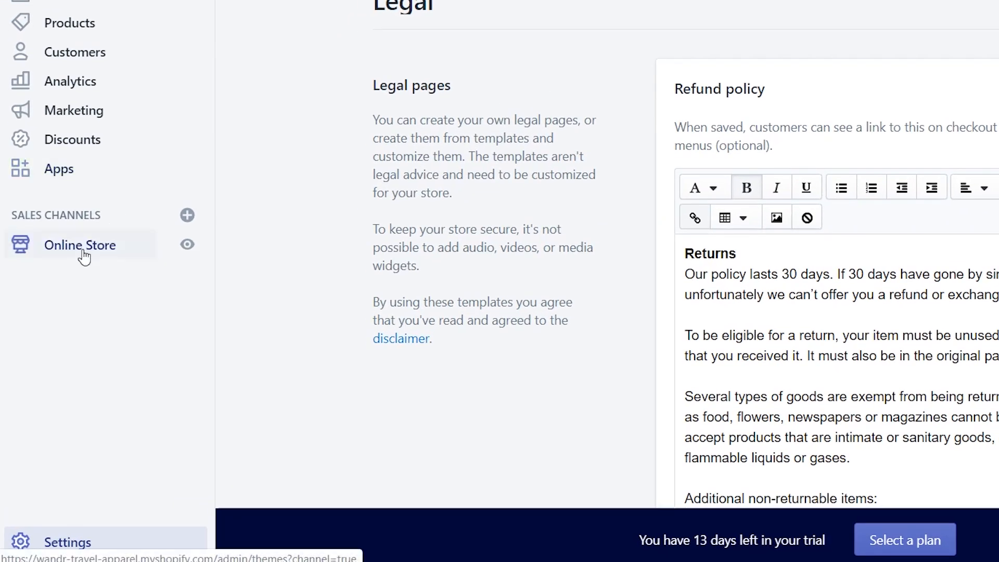
Open Online Store in a new tab and start a new page from Pages.
{"action": "right_click", "coordinate": [83, 256]}
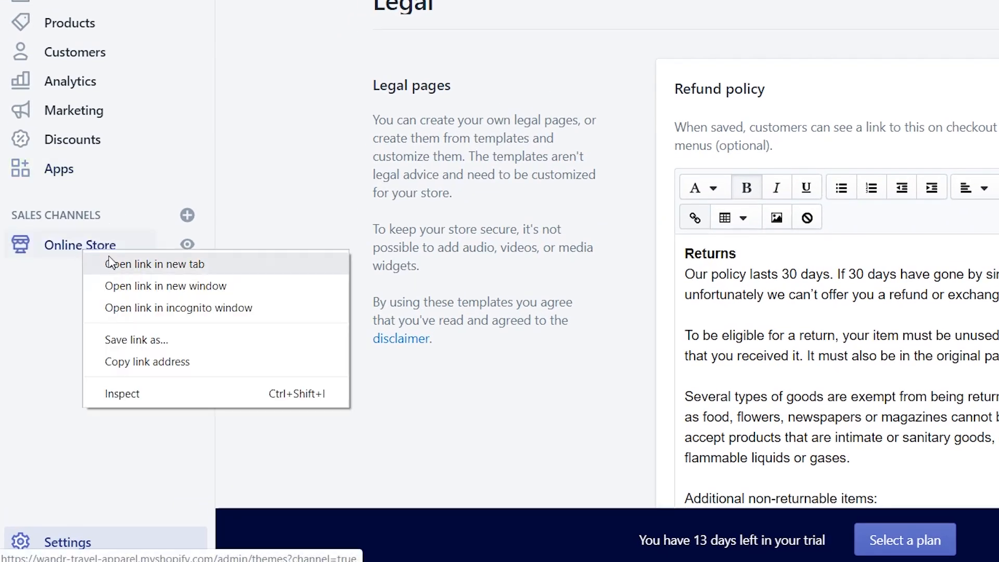
{"action": "left_click", "coordinate": [148, 265]}
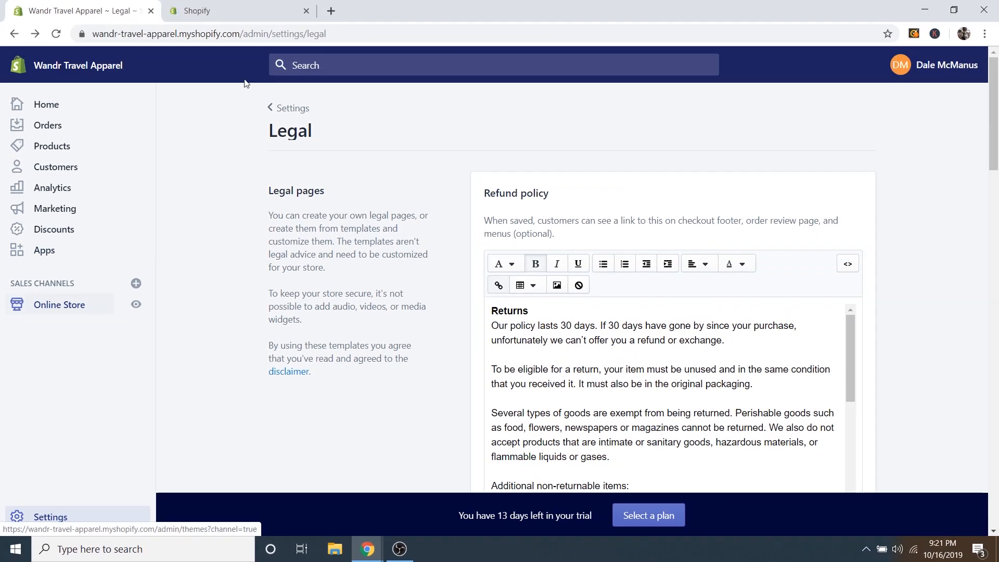
{"action": "left_click", "coordinate": [216, 10]}
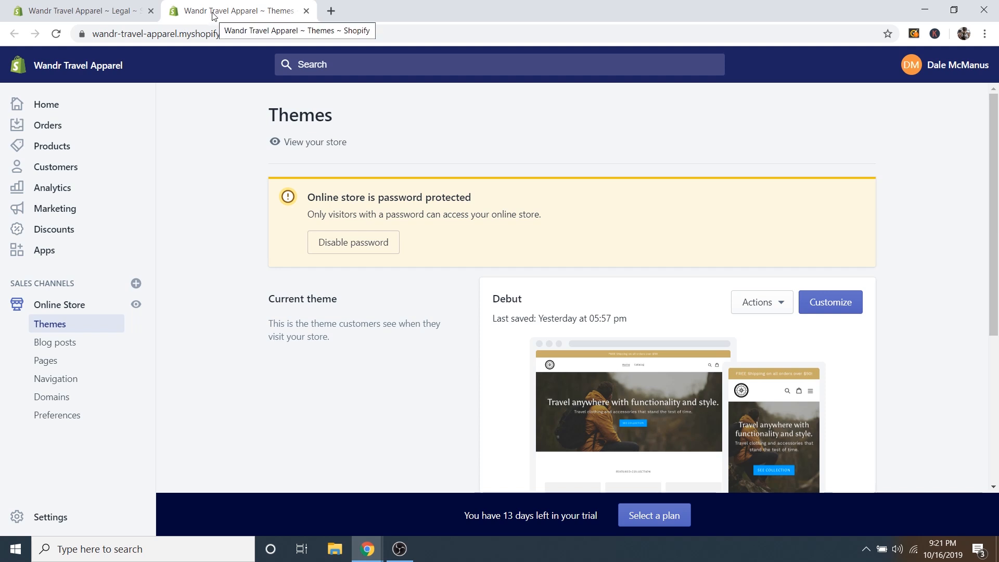
{"action": "left_click", "coordinate": [51, 362]}
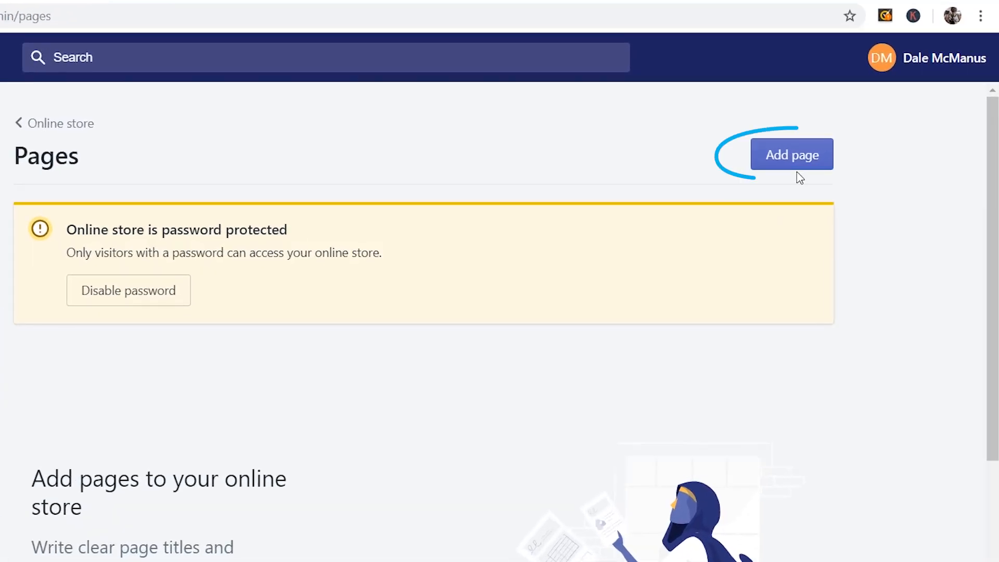
{"action": "left_click", "coordinate": [807, 157]}
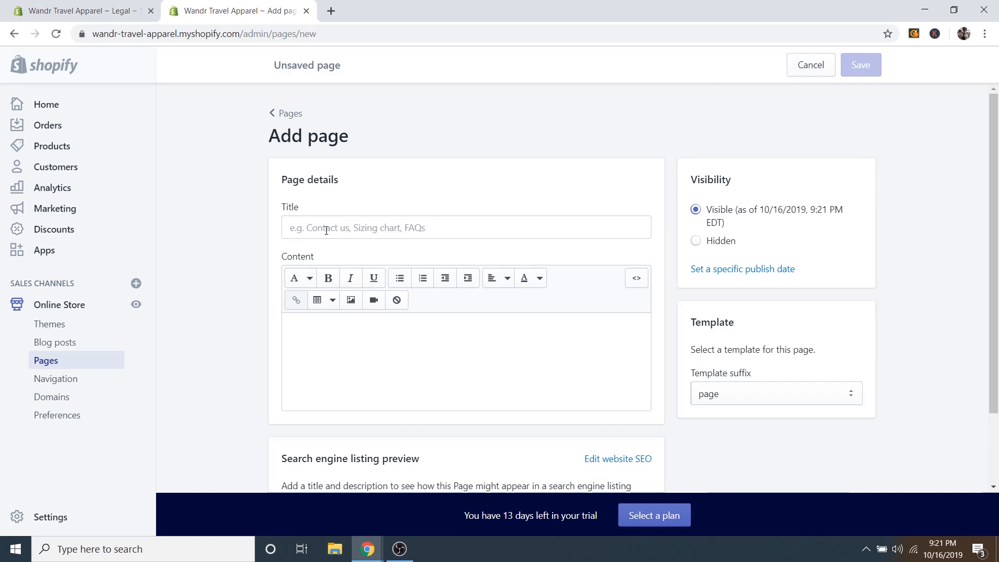
Title the new page 'Refund Policy' and copy the refund policy text from Legal settings.
{"action": "left_click", "coordinate": [326, 230]}
{"action": "type", "text": "Refund Policy"}
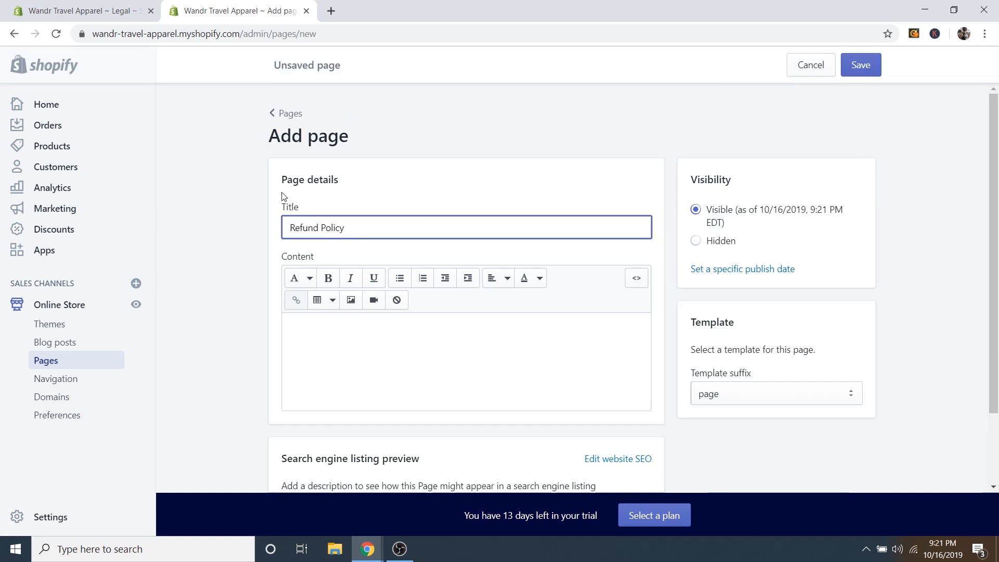
{"action": "left_click", "coordinate": [71, 18]}
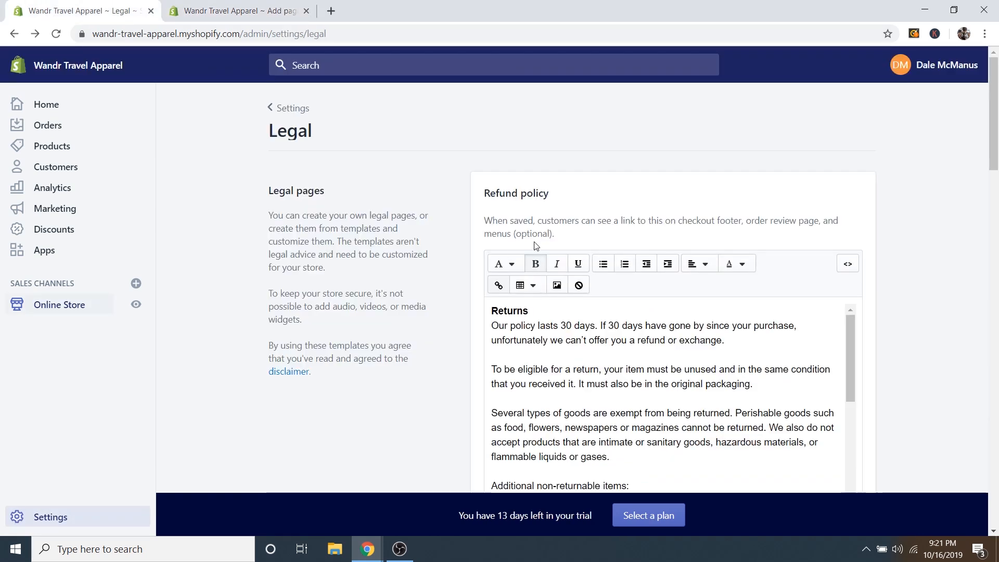
{"action": "left_click_drag", "start_coordinate": [493, 311], "coordinate": [895, 559]}
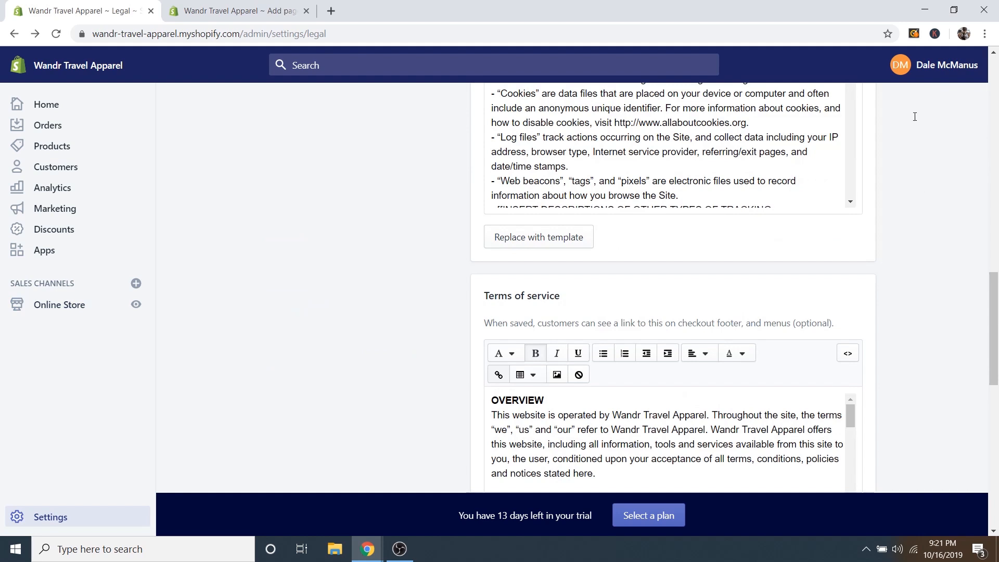
{"action": "scroll", "coordinate": [922, 162], "scroll_direction": "up", "scroll_amount": 9}
{"action": "left_click_drag", "start_coordinate": [914, 117], "coordinate": [851, 257]}
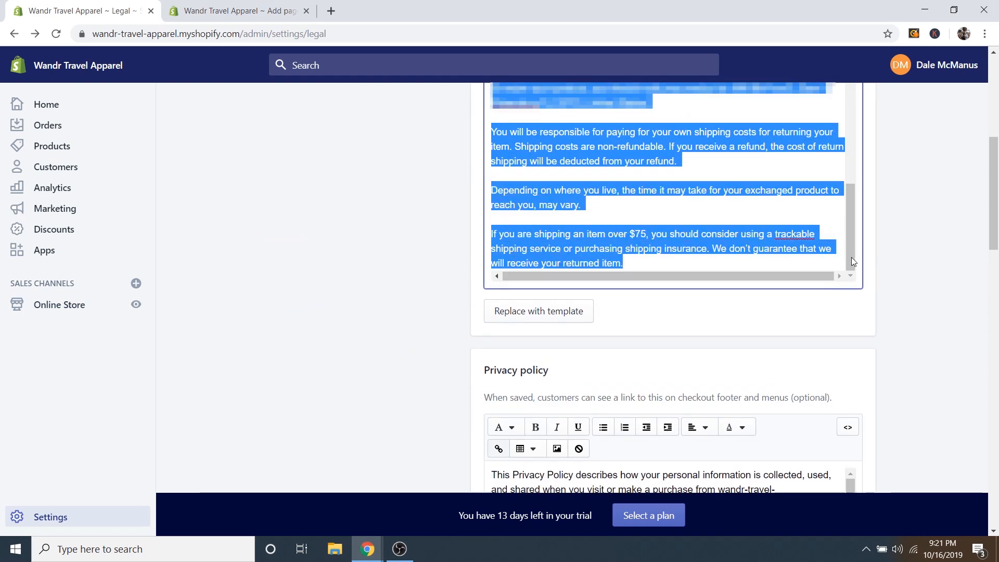
{"action": "right_click", "coordinate": [586, 141]}
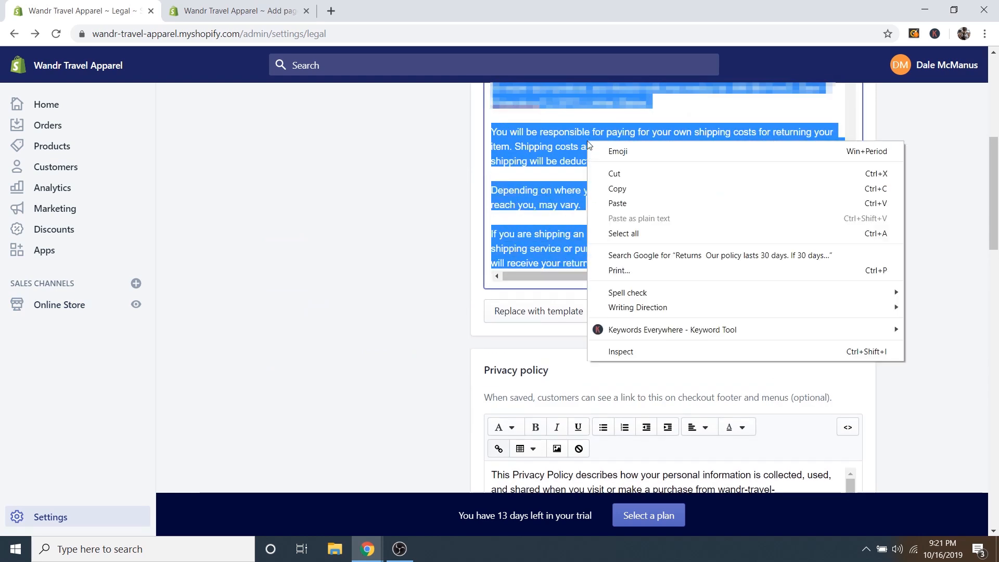
{"action": "left_click", "coordinate": [619, 188]}
Paste the refund policy text into the page content and save the page.
{"action": "left_click", "coordinate": [229, 11]}
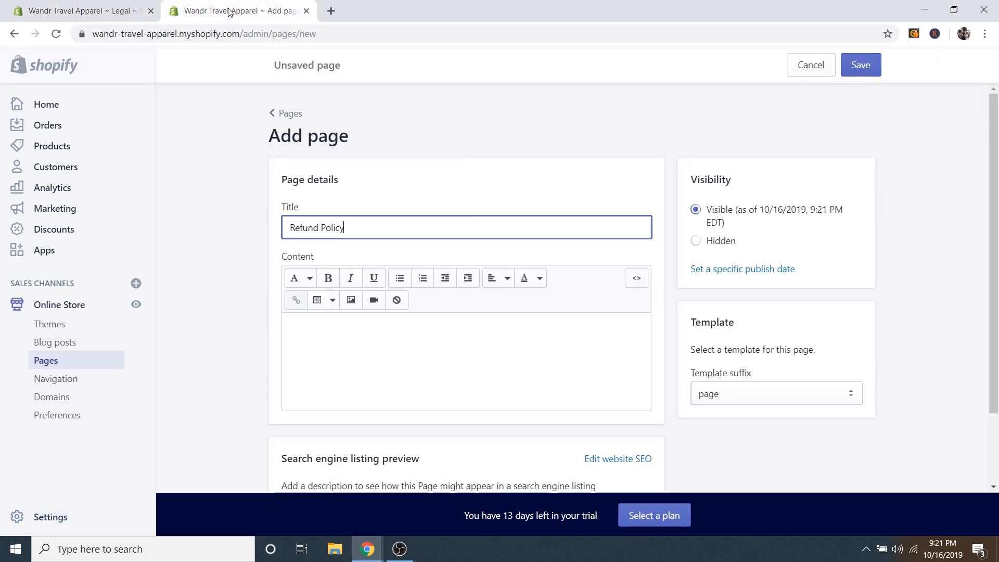
{"action": "left_click", "coordinate": [319, 337]}
{"action": "right_click", "coordinate": [319, 329]}
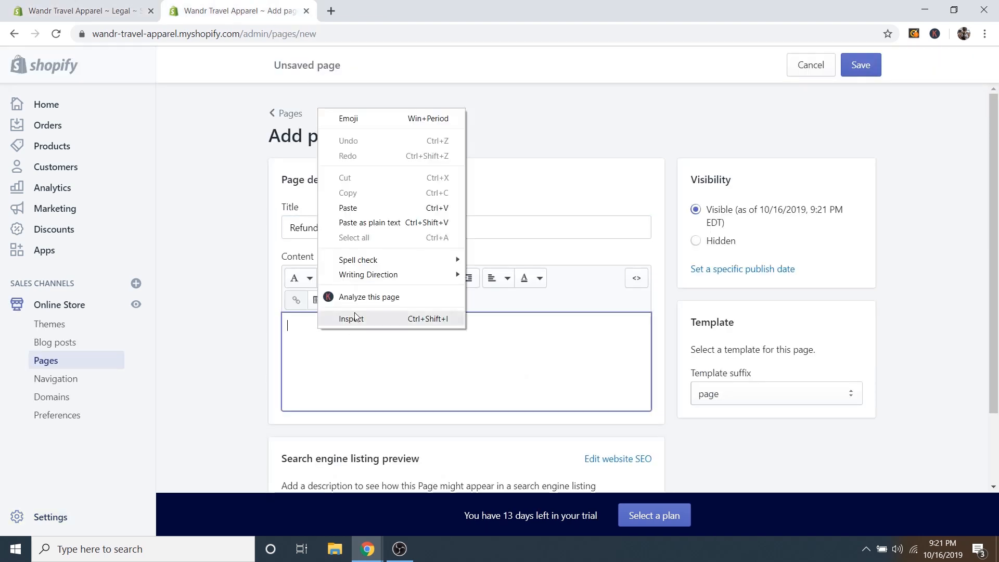
{"action": "left_click", "coordinate": [359, 209]}
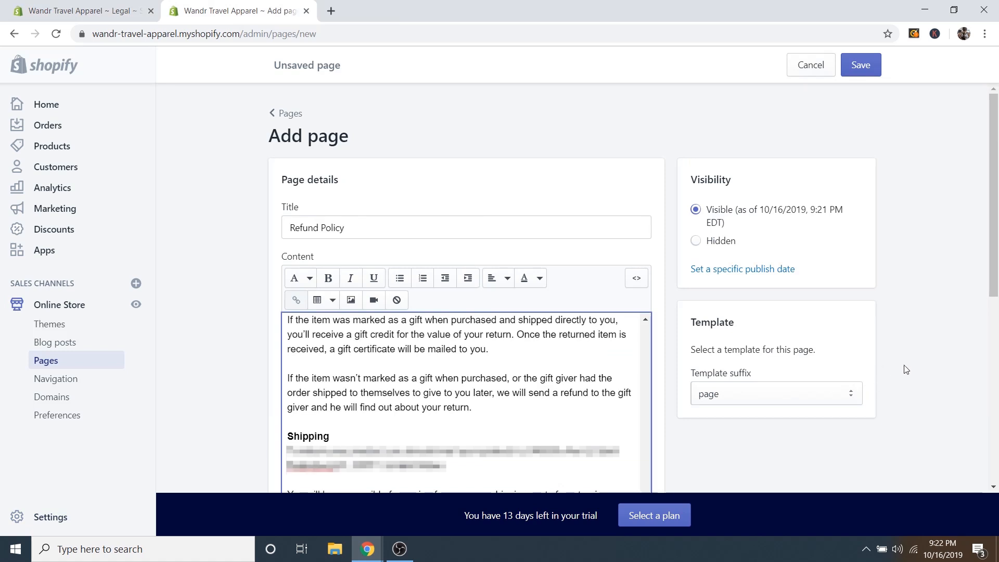
{"action": "left_click", "coordinate": [860, 66]}
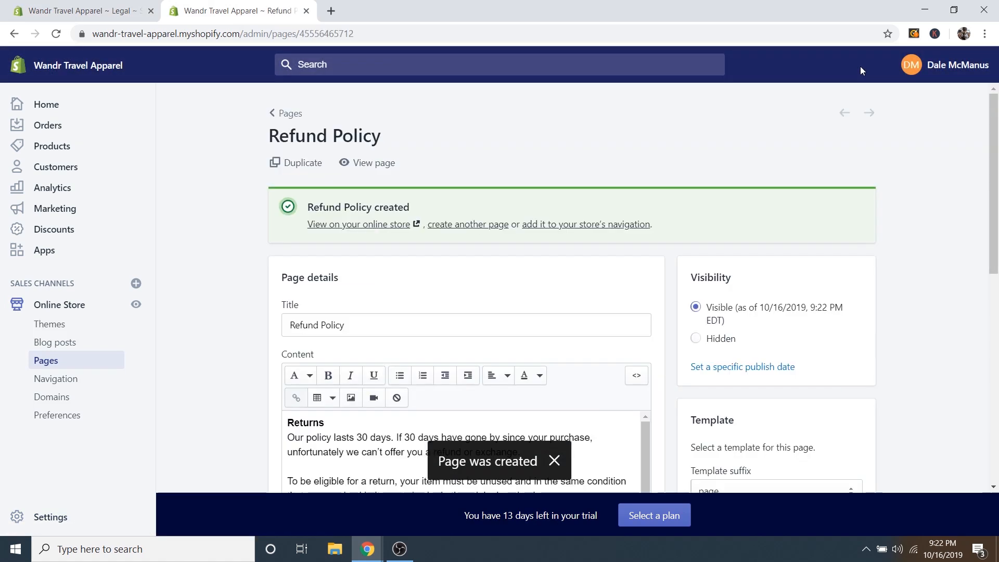
View the live Refund Policy page in a new tab and scroll through it.
{"action": "right_click", "coordinate": [364, 163]}
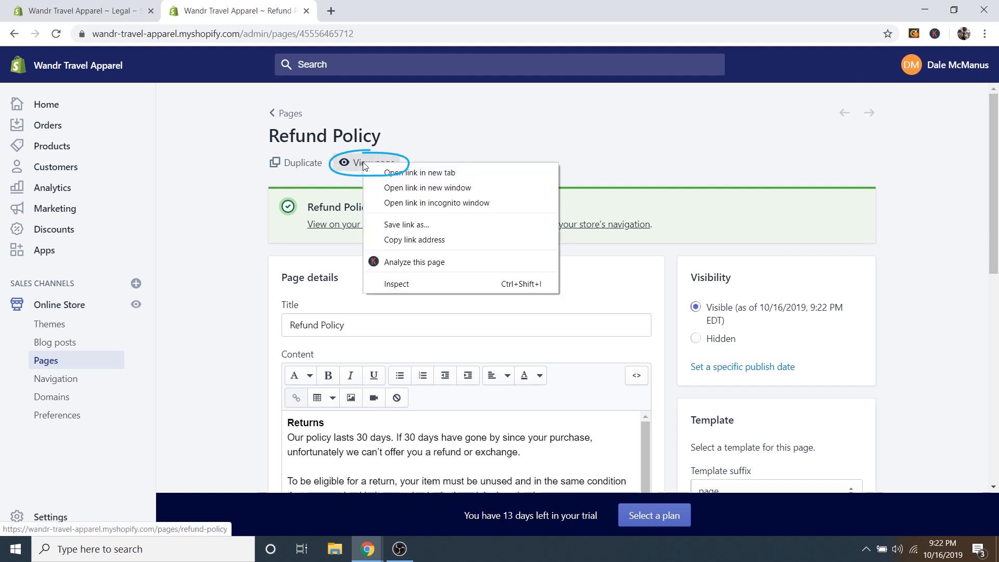
{"action": "left_click", "coordinate": [407, 172]}
{"action": "left_click", "coordinate": [384, 11]}
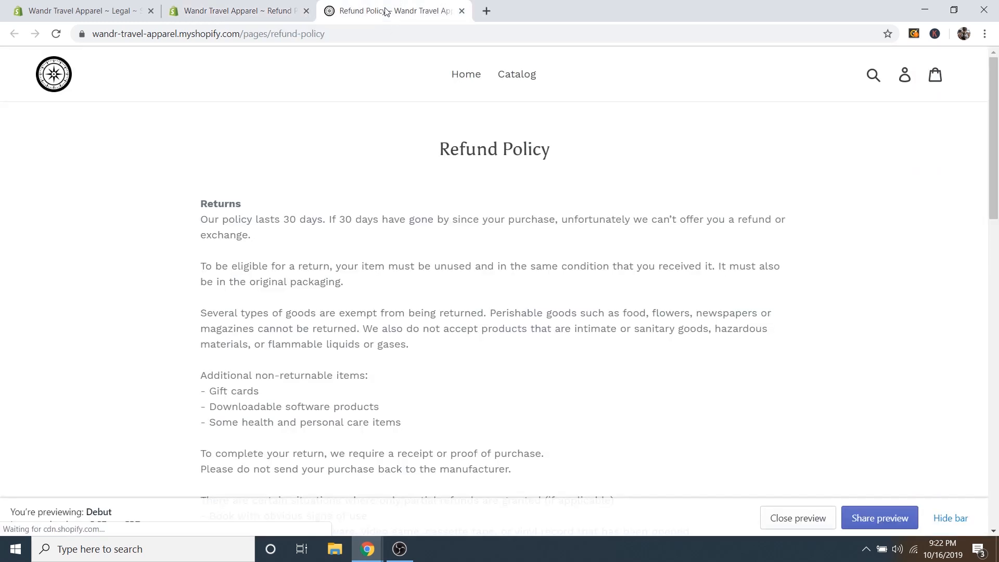
{"action": "scroll", "coordinate": [575, 301], "scroll_direction": "down", "scroll_amount": 9}
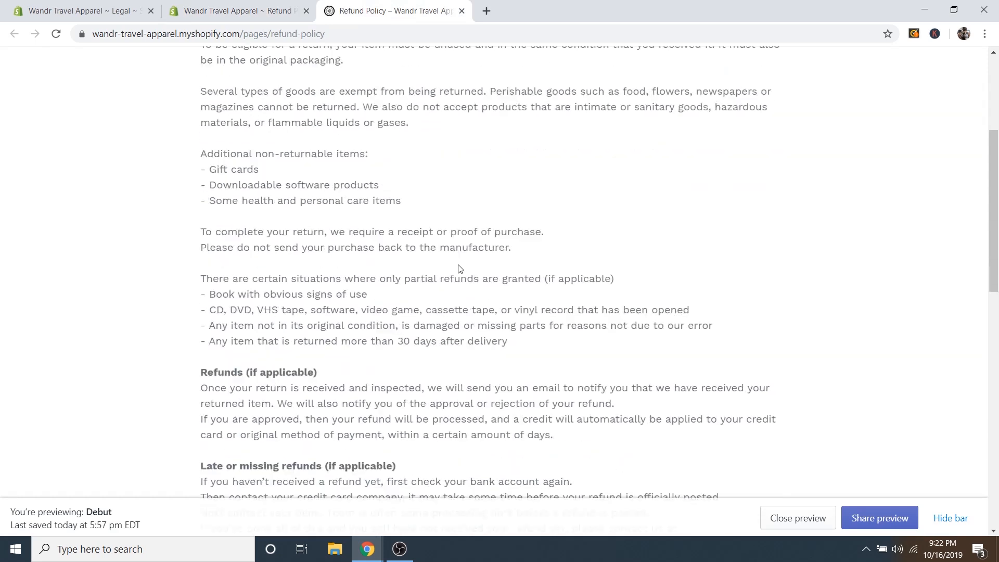
{"action": "scroll", "coordinate": [456, 274], "scroll_direction": "down", "scroll_amount": 8}
{"action": "scroll", "coordinate": [468, 322], "scroll_direction": "up", "scroll_amount": 17}
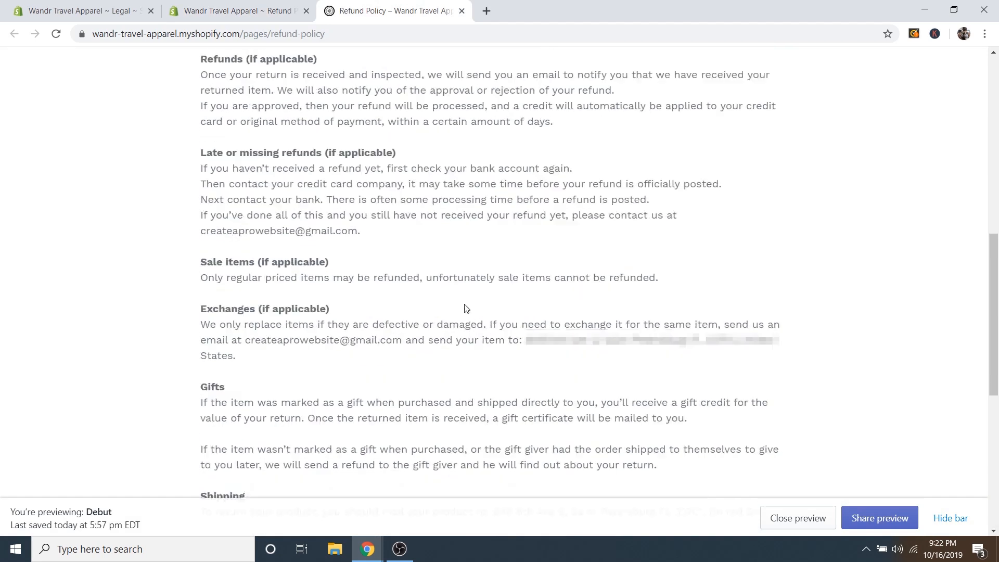
Close the live preview and start another new page from the Pages list.
{"action": "left_click", "coordinate": [461, 10]}
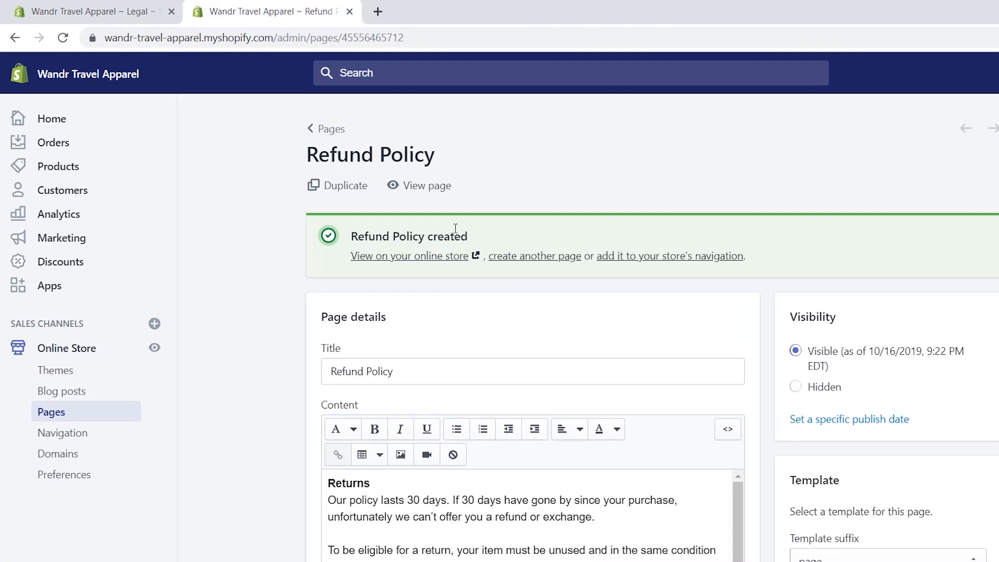
{"action": "left_click", "coordinate": [398, 154]}
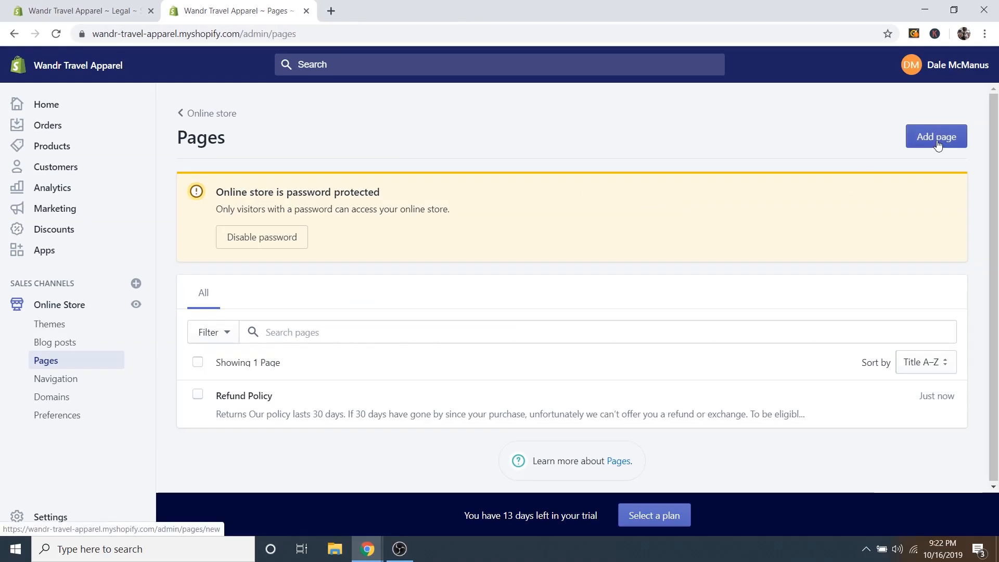
{"action": "left_click", "coordinate": [937, 142]}
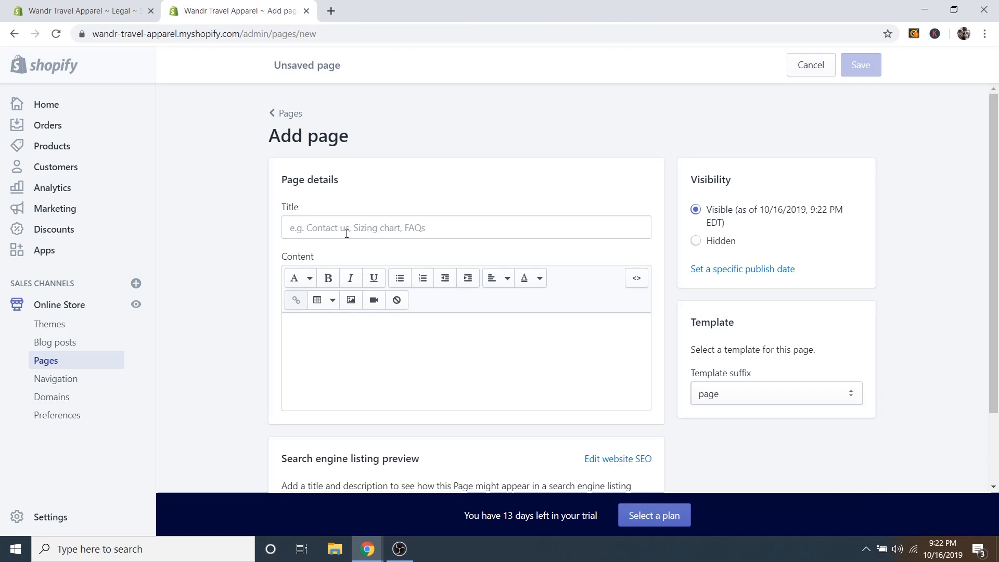
Title the new page 'Privacy Policy' and copy the privacy policy text from Legal settings.
{"action": "left_click", "coordinate": [339, 228]}
{"action": "type", "text": "Privacy Policy"}
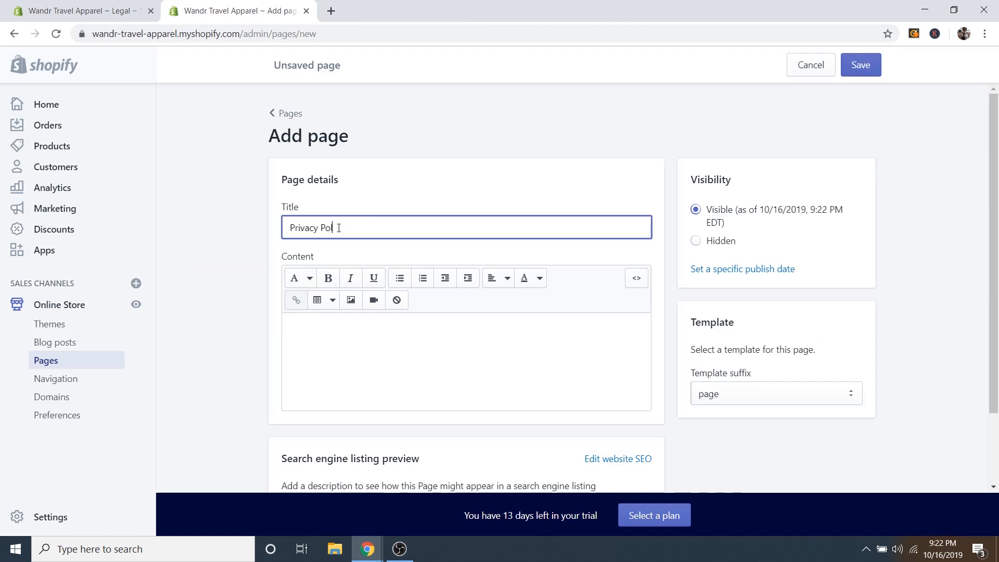
{"action": "left_click", "coordinate": [21, 5]}
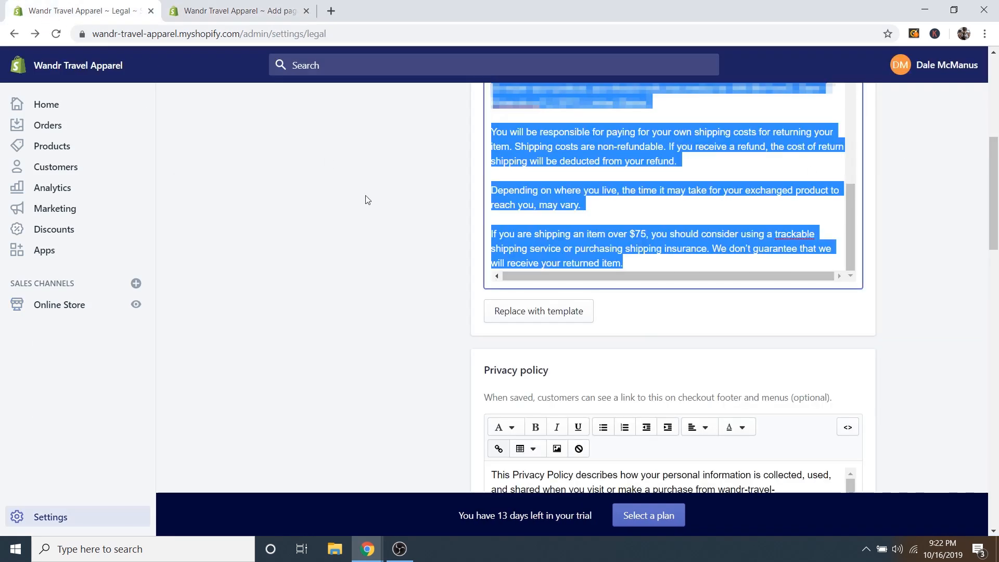
{"action": "scroll", "coordinate": [380, 260], "scroll_direction": "down", "scroll_amount": 4}
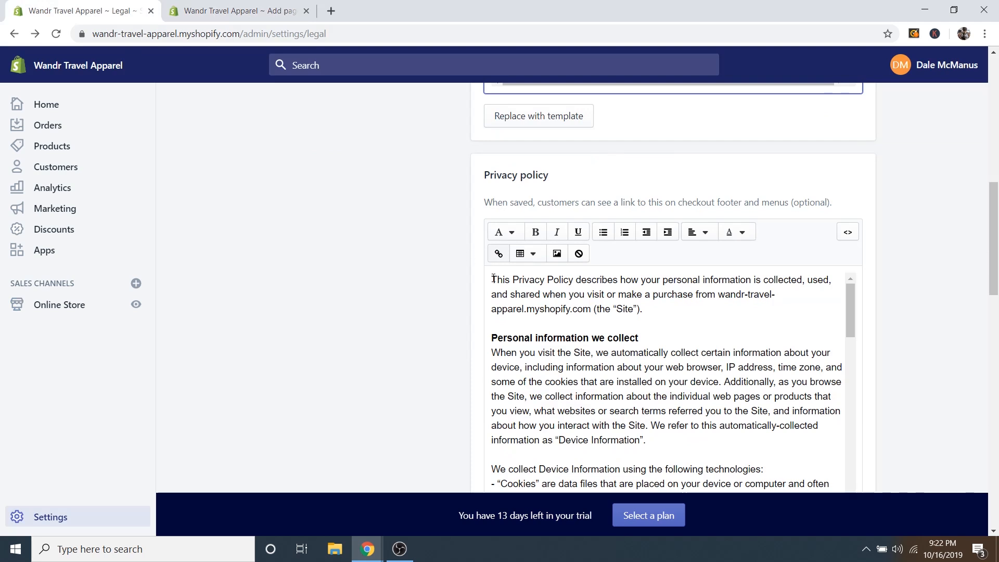
{"action": "left_click_drag", "start_coordinate": [493, 279], "coordinate": [838, 459]}
{"action": "right_click", "coordinate": [537, 229]}
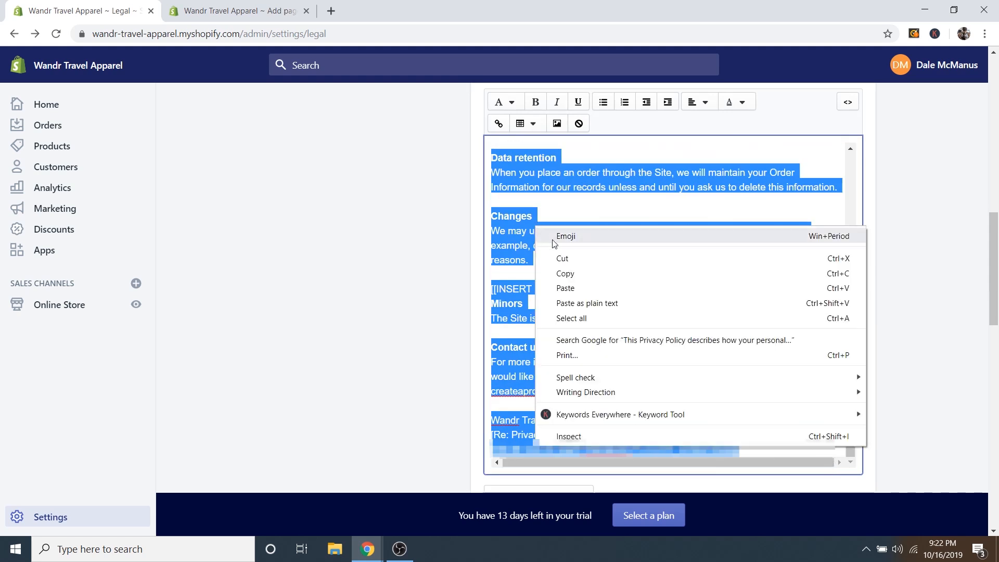
{"action": "left_click", "coordinate": [567, 273]}
Paste the privacy policy into the page content, save it, and return to Pages.
{"action": "left_click", "coordinate": [249, 11]}
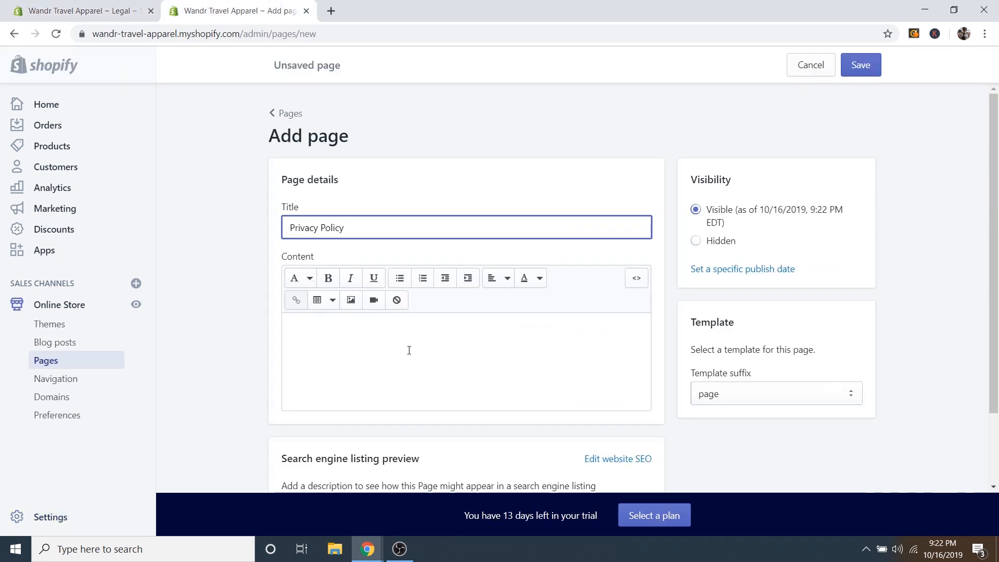
{"action": "left_click", "coordinate": [338, 330]}
{"action": "right_click", "coordinate": [339, 330]}
{"action": "left_click", "coordinate": [383, 208]}
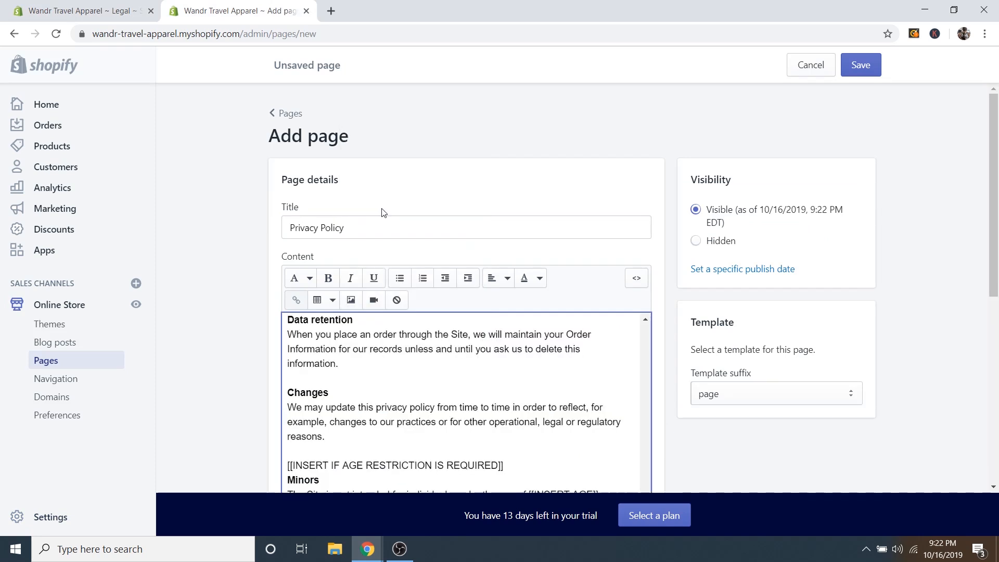
{"action": "left_click", "coordinate": [860, 65]}
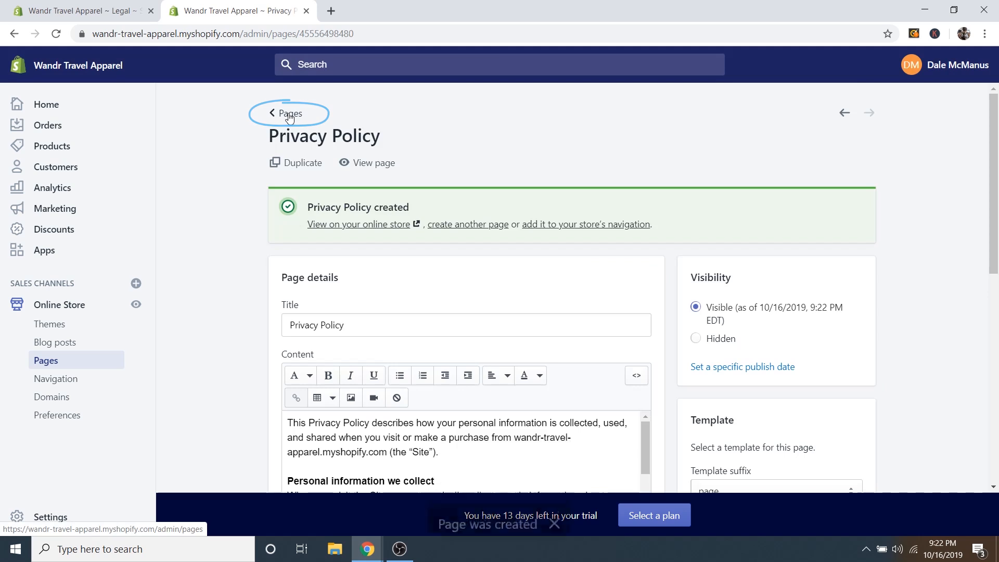
{"action": "left_click", "coordinate": [289, 114]}
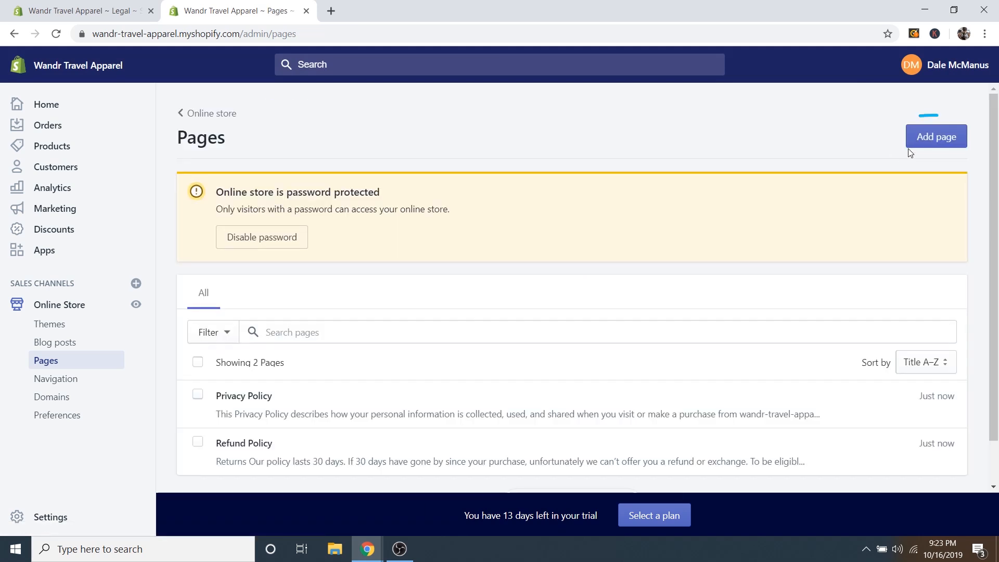
Copy the full Terms of Service text from the store's legal settings.
{"action": "left_click", "coordinate": [932, 137]}
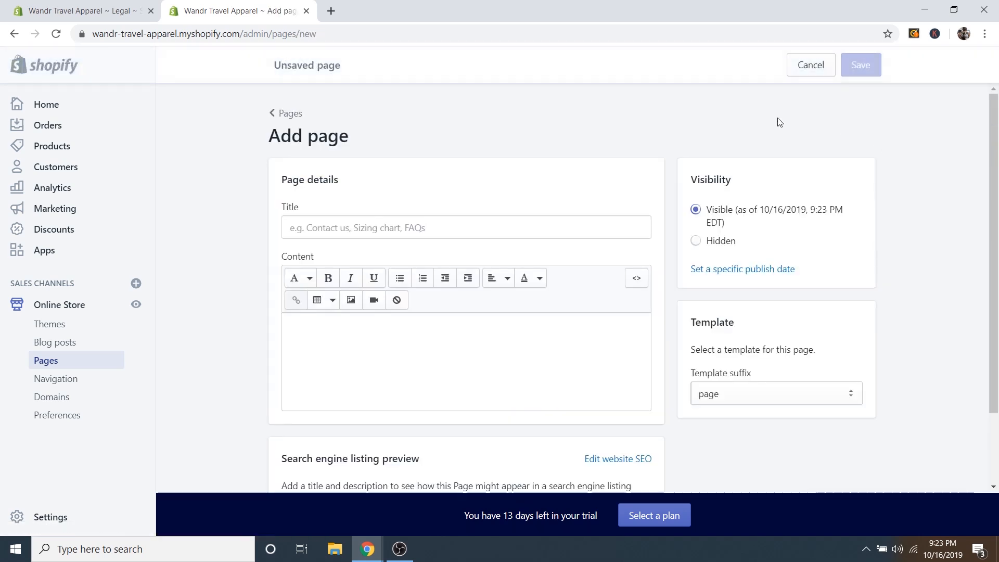
{"action": "left_click", "coordinate": [69, 11]}
{"action": "scroll", "coordinate": [421, 319], "scroll_direction": "down", "scroll_amount": 6}
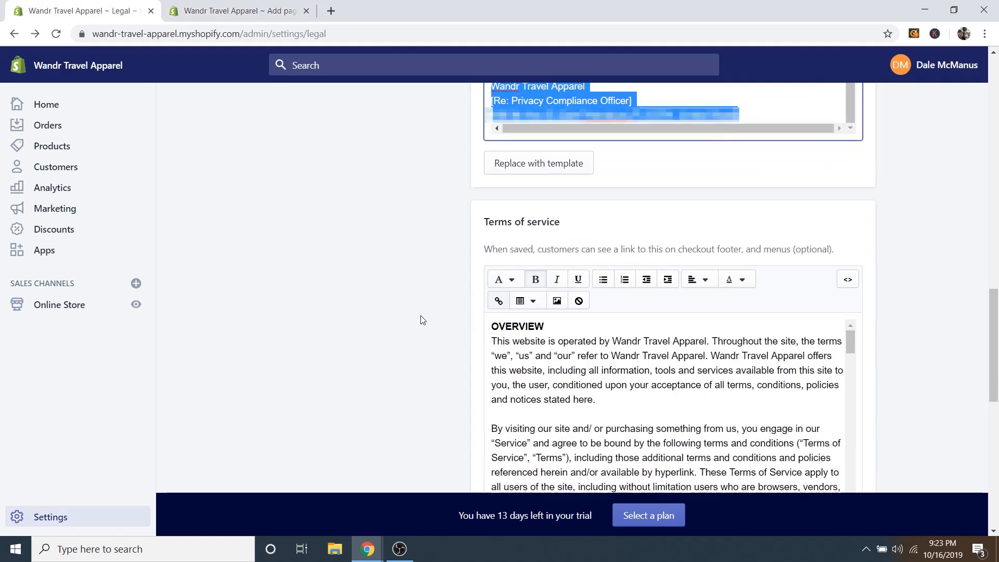
{"action": "scroll", "coordinate": [426, 315], "scroll_direction": "down", "scroll_amount": 1}
{"action": "scroll", "coordinate": [343, 327], "scroll_direction": "up", "scroll_amount": 2}
{"action": "scroll", "coordinate": [462, 270], "scroll_direction": "down", "scroll_amount": 2}
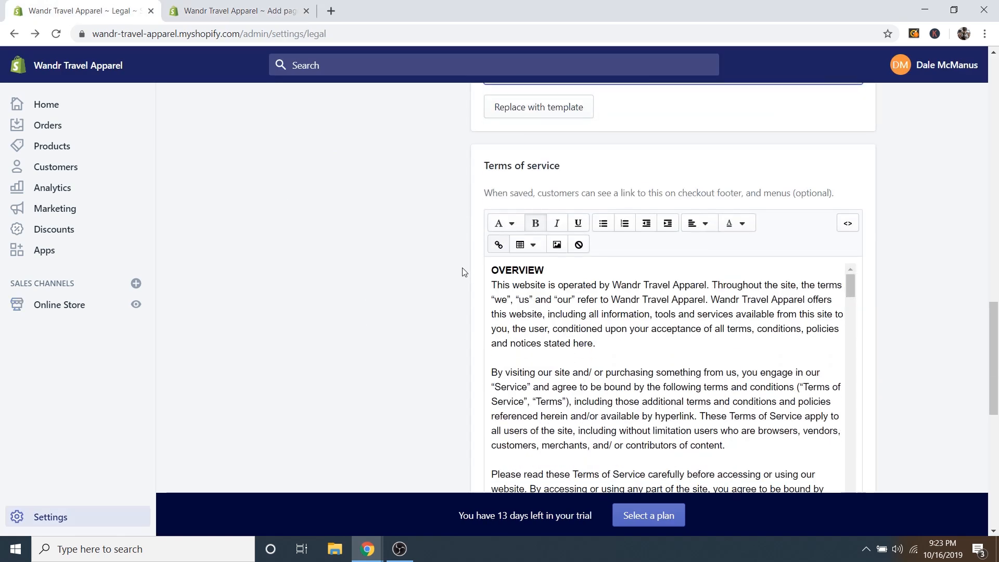
{"action": "left_click_drag", "start_coordinate": [494, 273], "coordinate": [739, 555]}
{"action": "right_click", "coordinate": [586, 228]}
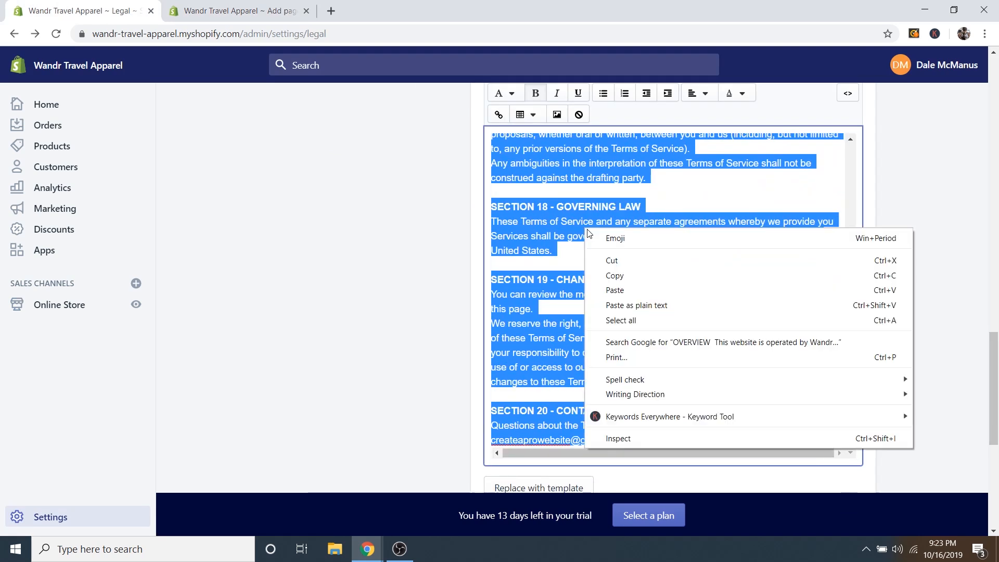
{"action": "left_click", "coordinate": [622, 275]}
Create a 'Terms of Service' page with the pasted terms text, save it, and return to Pages.
{"action": "left_click", "coordinate": [207, 11]}
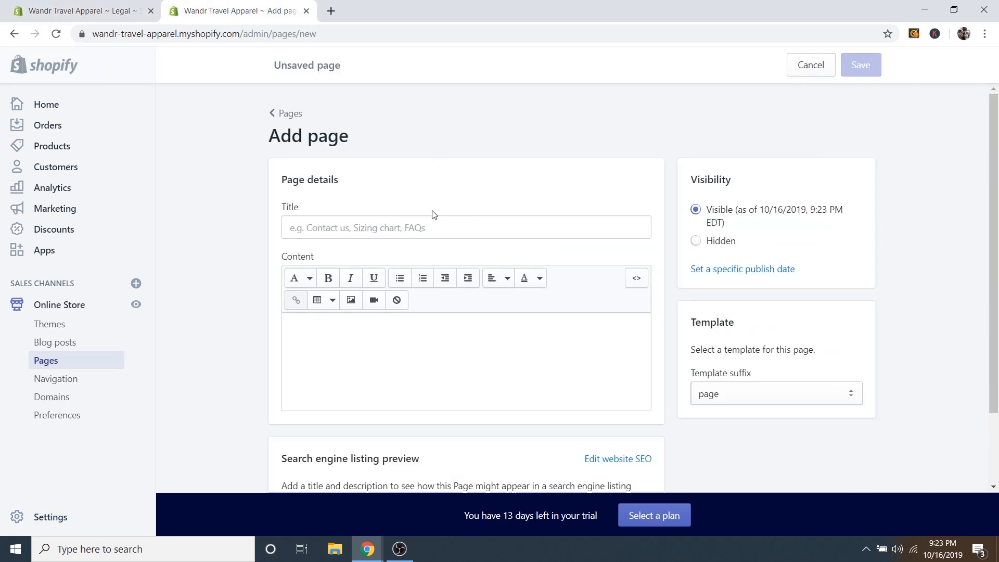
{"action": "left_click", "coordinate": [344, 227]}
{"action": "type", "text": "Ter"}
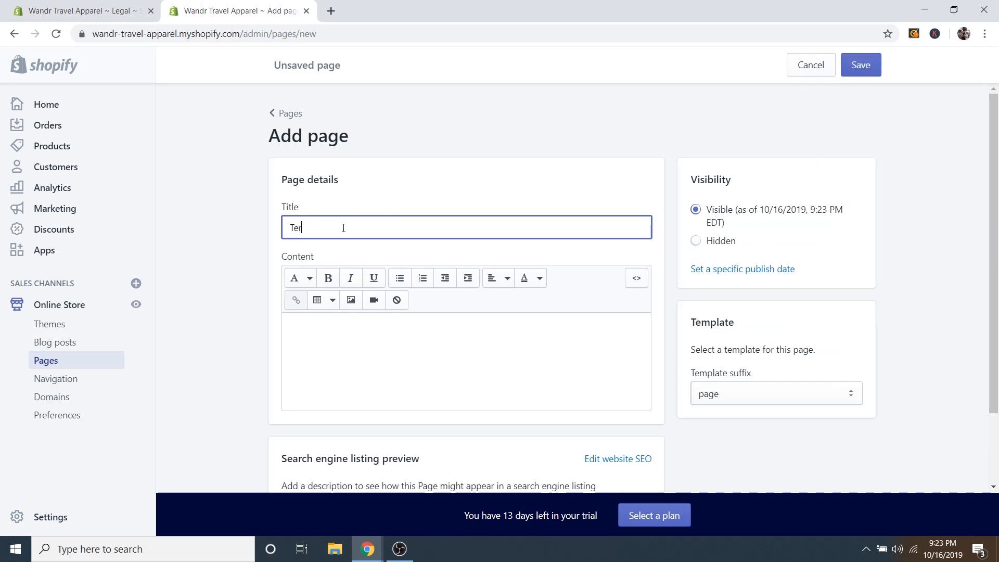
{"action": "type", "text": "ms of Service"}
{"action": "left_click", "coordinate": [325, 338]}
{"action": "right_click", "coordinate": [312, 328]}
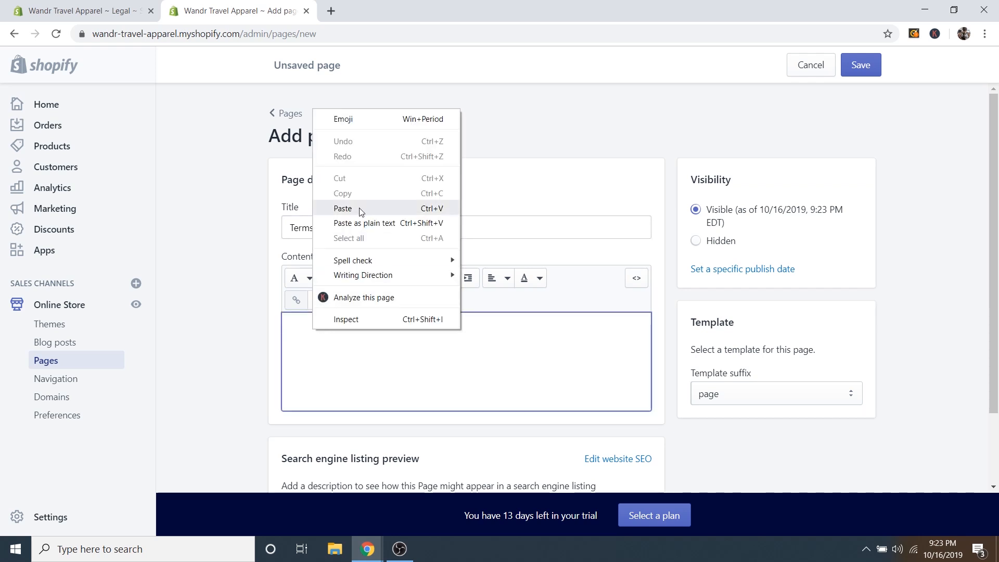
{"action": "left_click", "coordinate": [343, 209]}
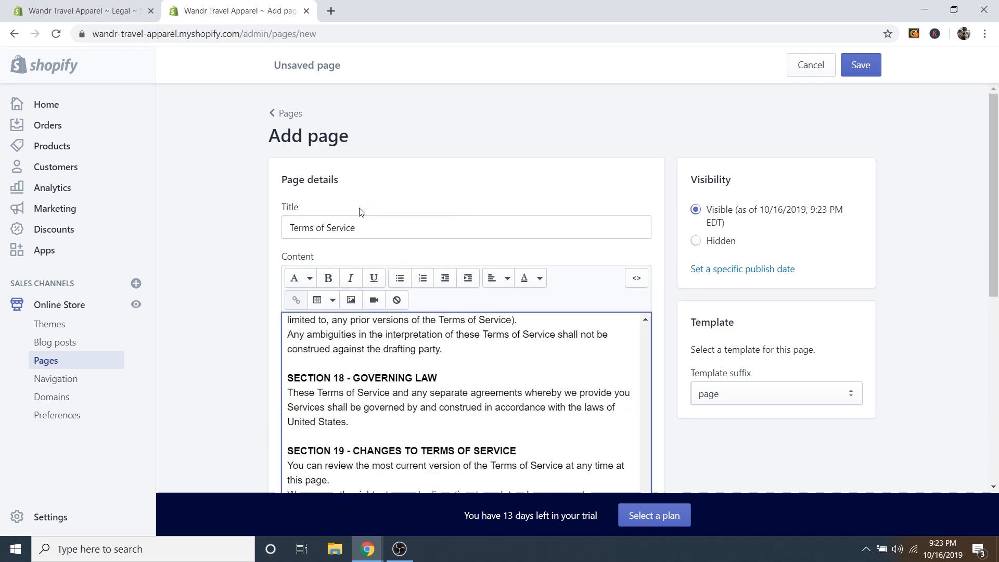
{"action": "left_click", "coordinate": [865, 69]}
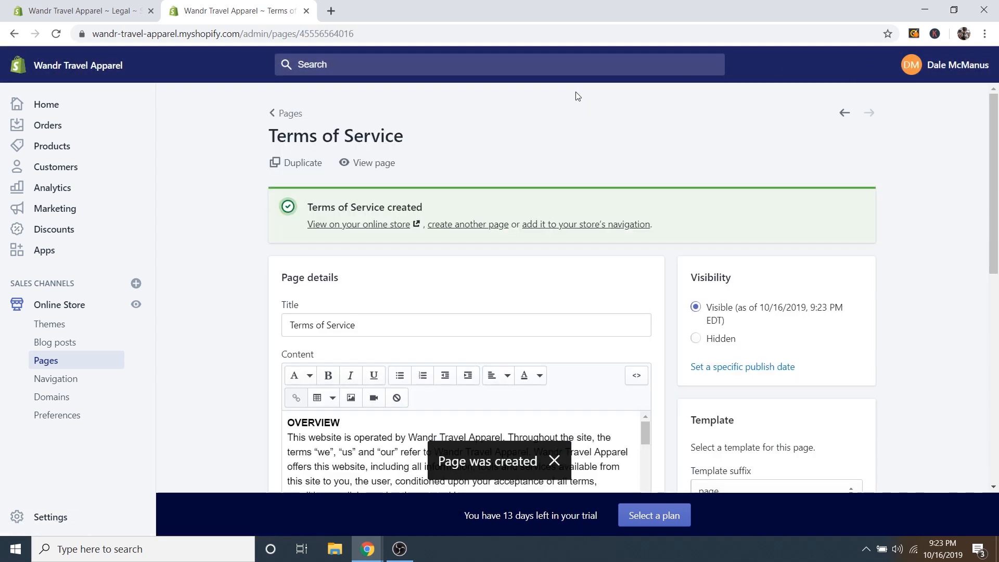
{"action": "left_click", "coordinate": [285, 113]}
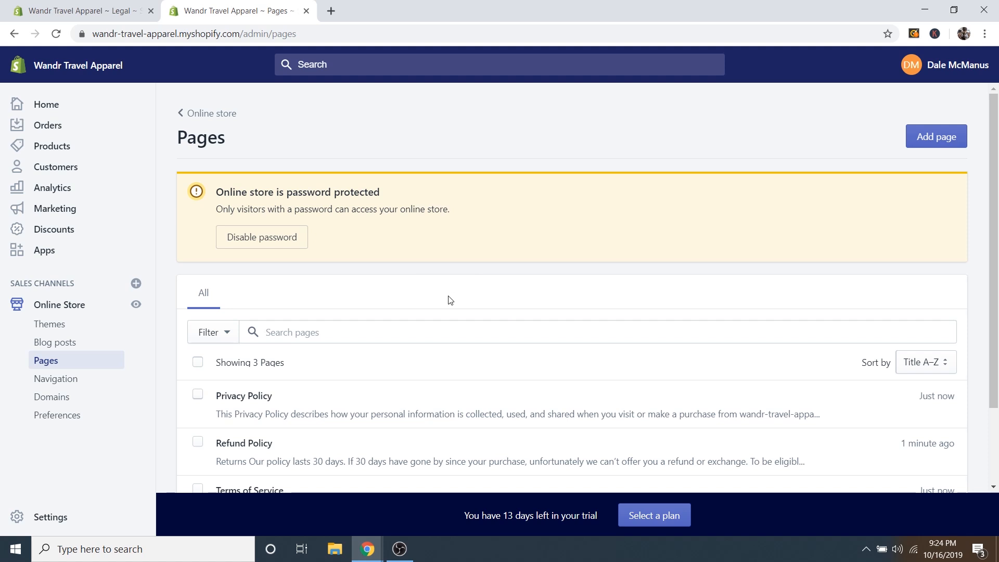
Add a 'Contact' page using the page.contact template and save it.
{"action": "left_click", "coordinate": [934, 138]}
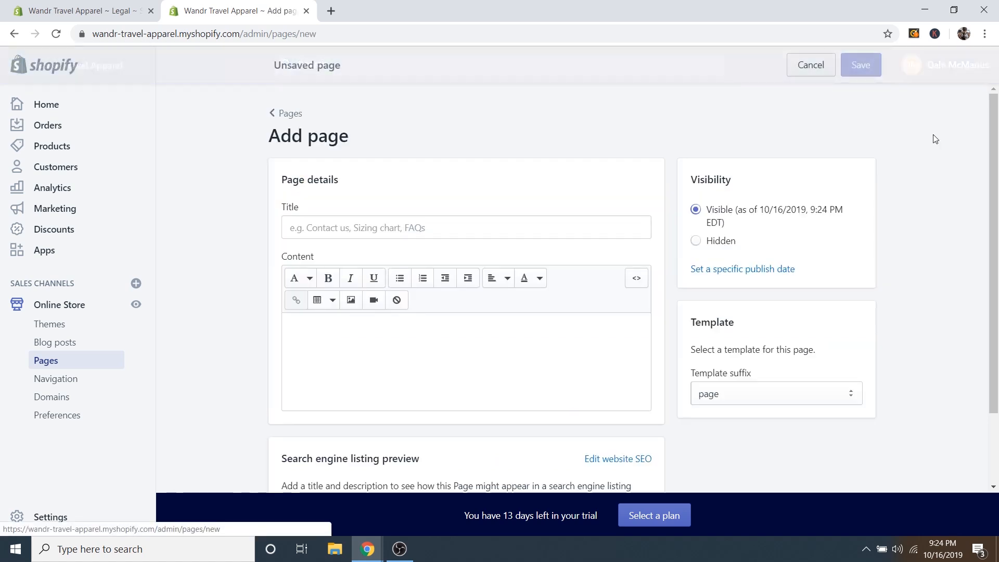
{"action": "left_click", "coordinate": [356, 221]}
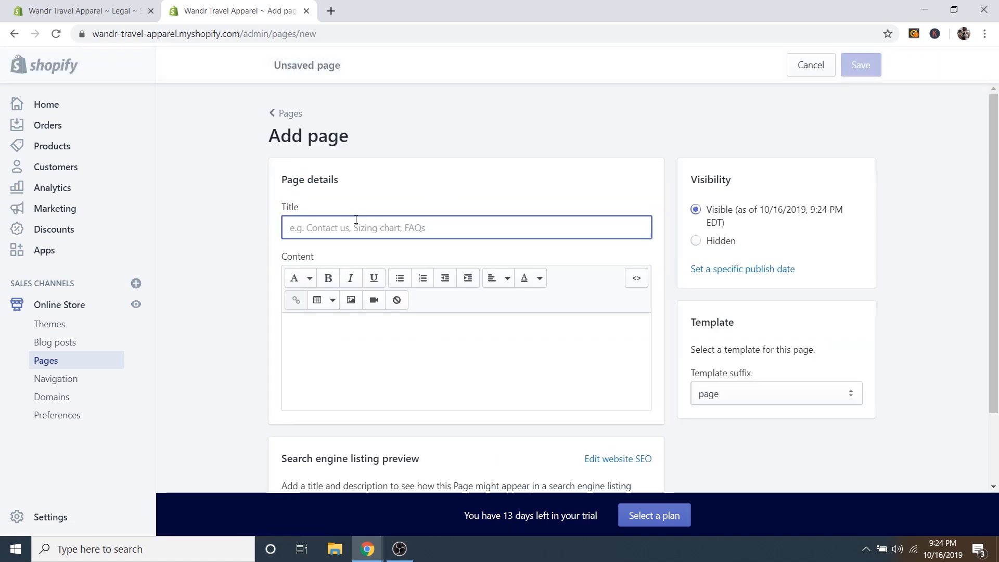
{"action": "type", "text": "Contact"}
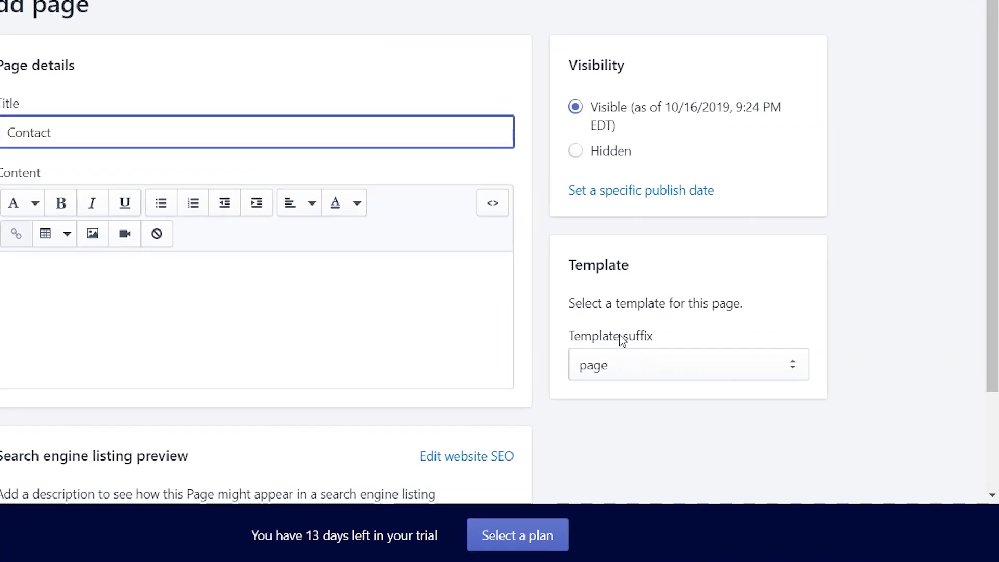
{"action": "left_click", "coordinate": [619, 367]}
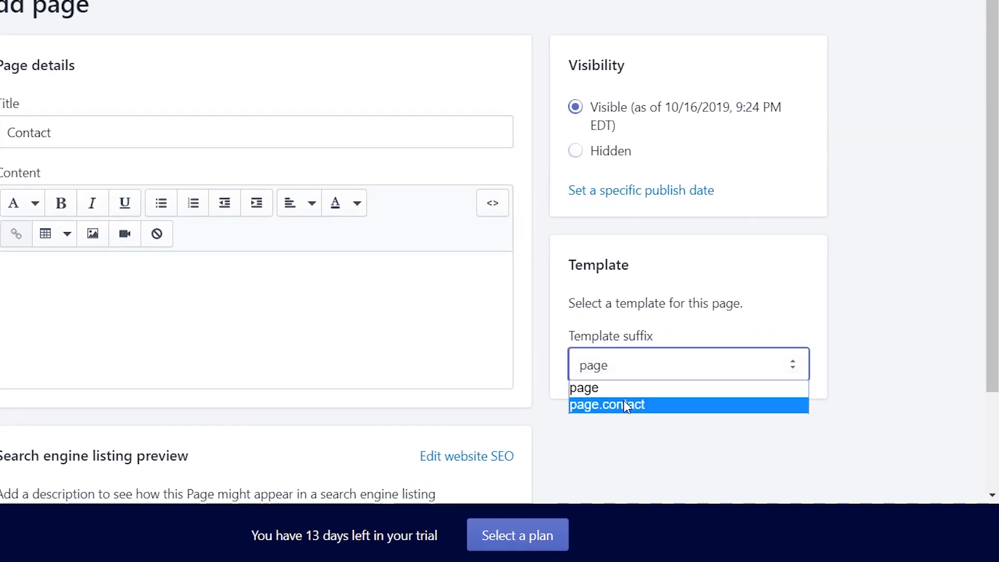
{"action": "left_click", "coordinate": [610, 406]}
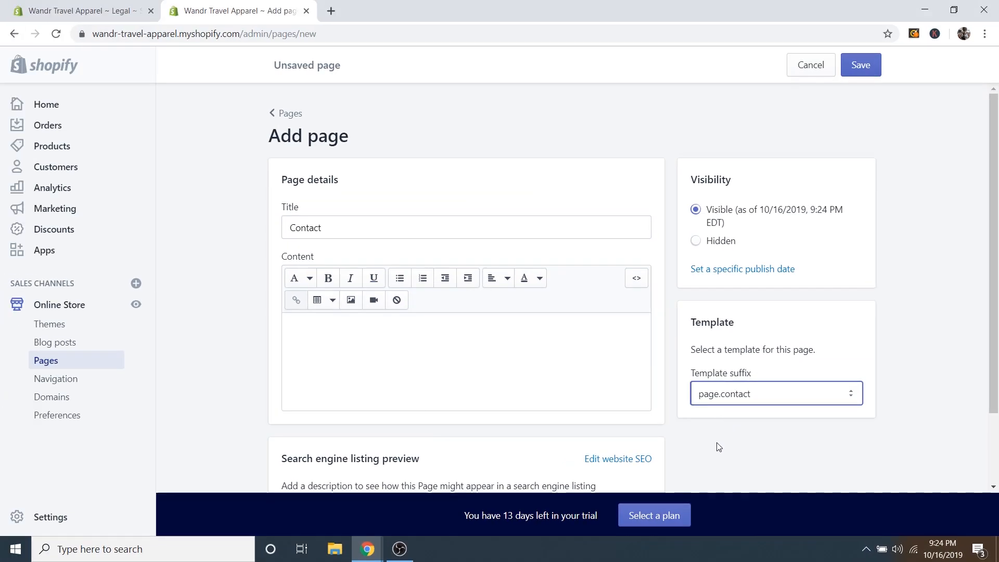
{"action": "left_click", "coordinate": [860, 64]}
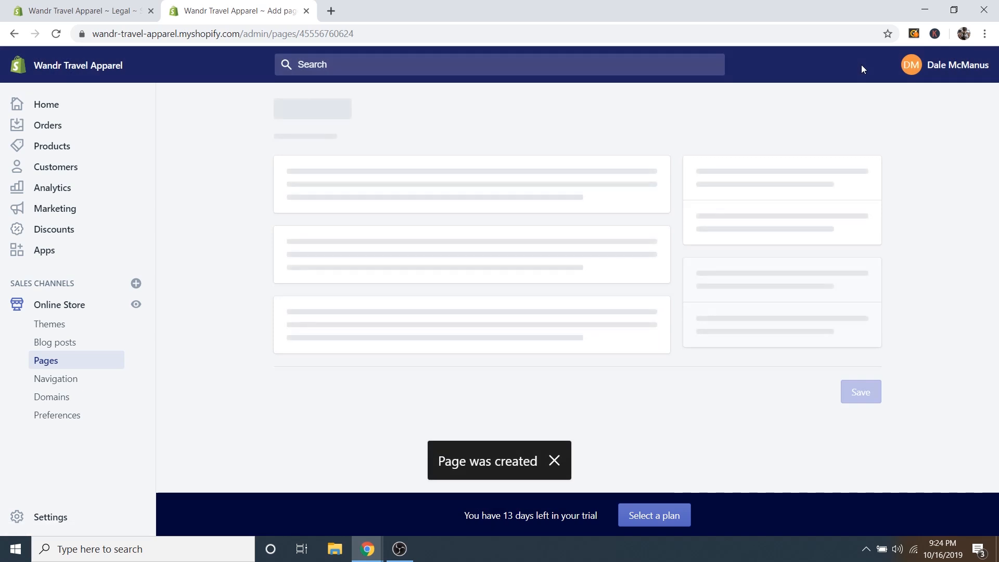
Preview the Contact page's storefront contact form in a new tab, then close it.
{"action": "left_click", "coordinate": [337, 229]}
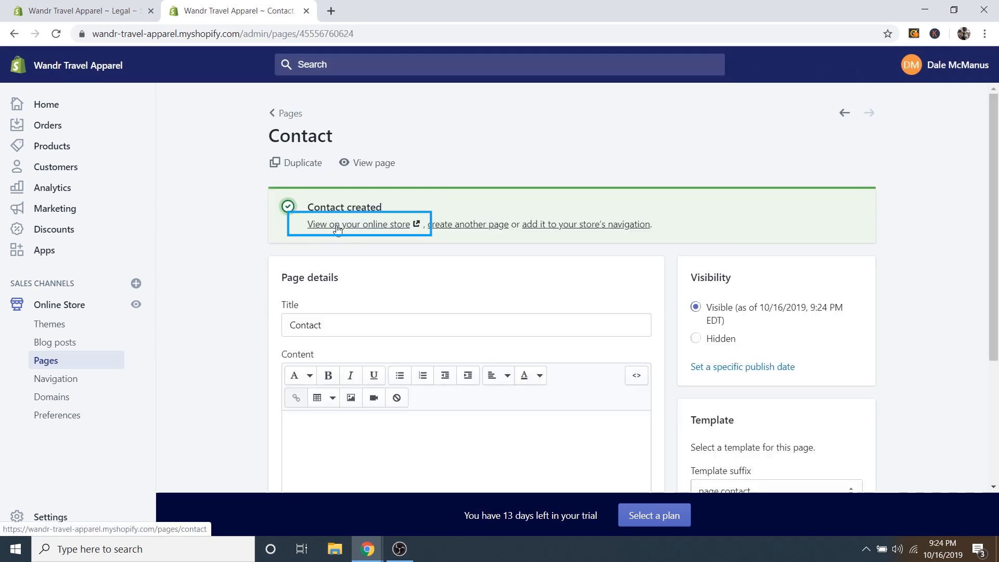
{"action": "right_click", "coordinate": [335, 228]}
{"action": "left_click", "coordinate": [367, 234]}
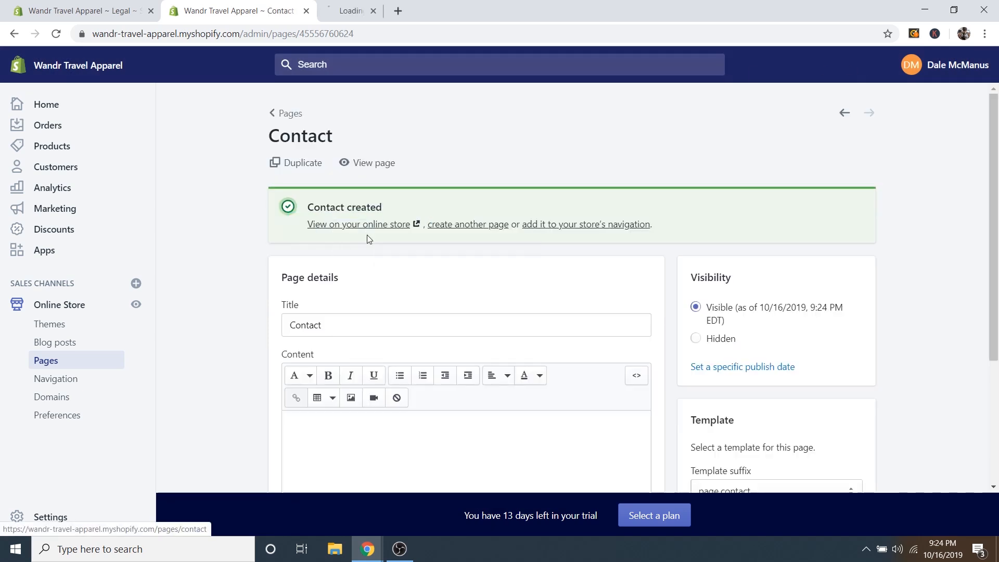
{"action": "left_click", "coordinate": [373, 16]}
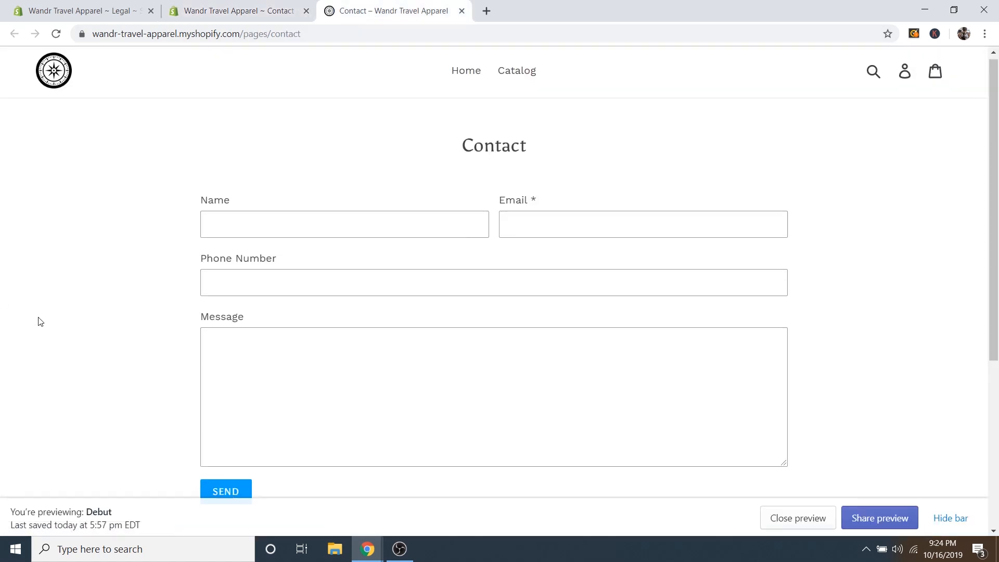
{"action": "scroll", "coordinate": [426, 359], "scroll_direction": "down", "scroll_amount": 3}
{"action": "scroll", "coordinate": [426, 359], "scroll_direction": "up", "scroll_amount": 2}
{"action": "left_click", "coordinate": [336, 165]}
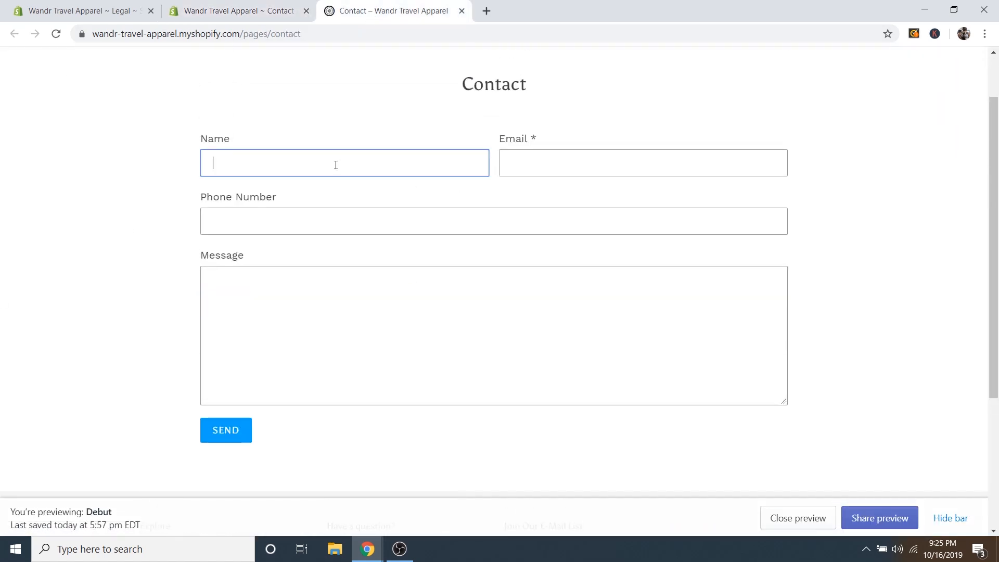
{"action": "scroll", "coordinate": [324, 297], "scroll_direction": "up", "scroll_amount": 2}
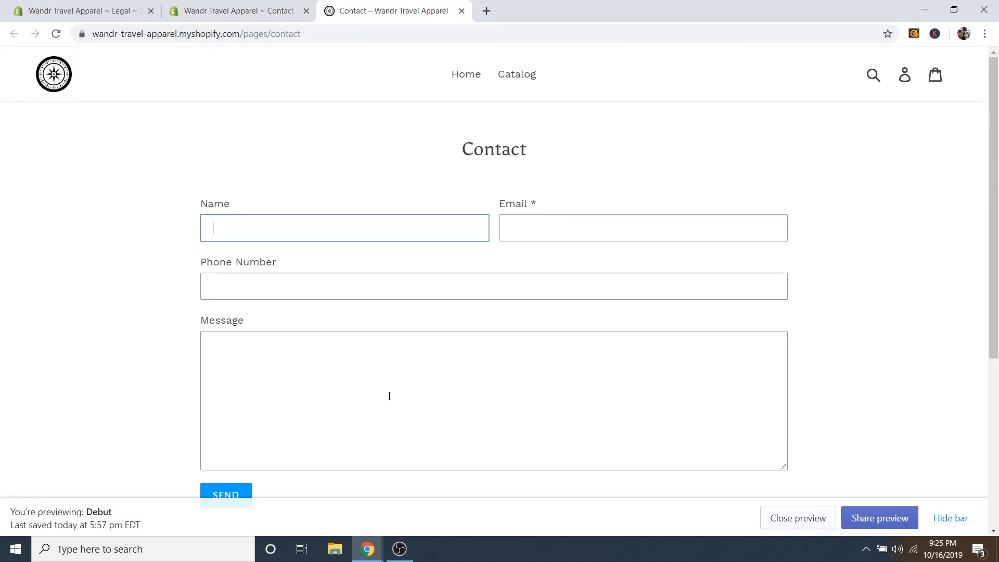
{"action": "left_click", "coordinate": [263, 12]}
{"action": "left_click", "coordinate": [461, 11]}
Review the Contact page content area, leaving it empty.
{"action": "scroll", "coordinate": [276, 391], "scroll_direction": "down", "scroll_amount": 3}
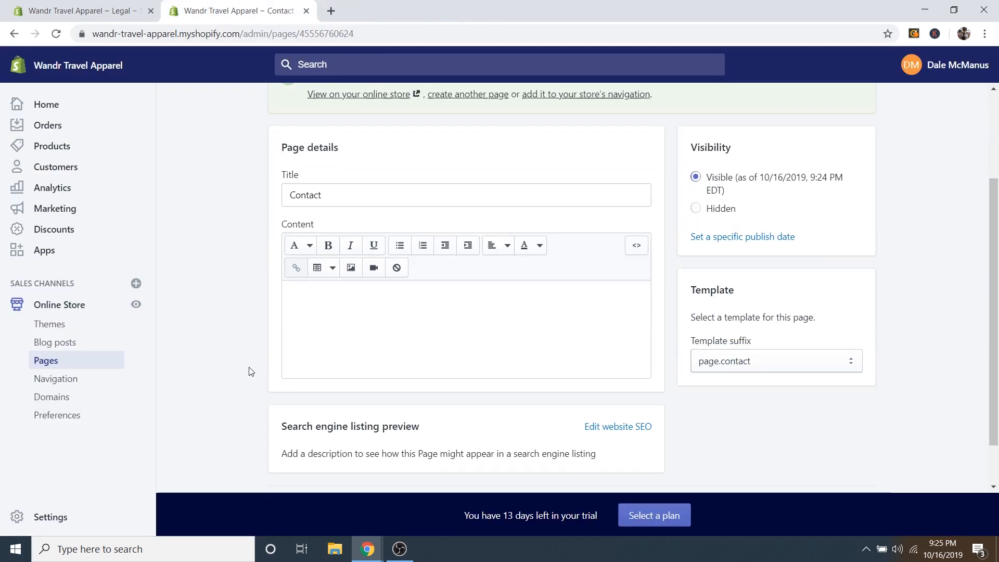
{"action": "left_click", "coordinate": [346, 297]}
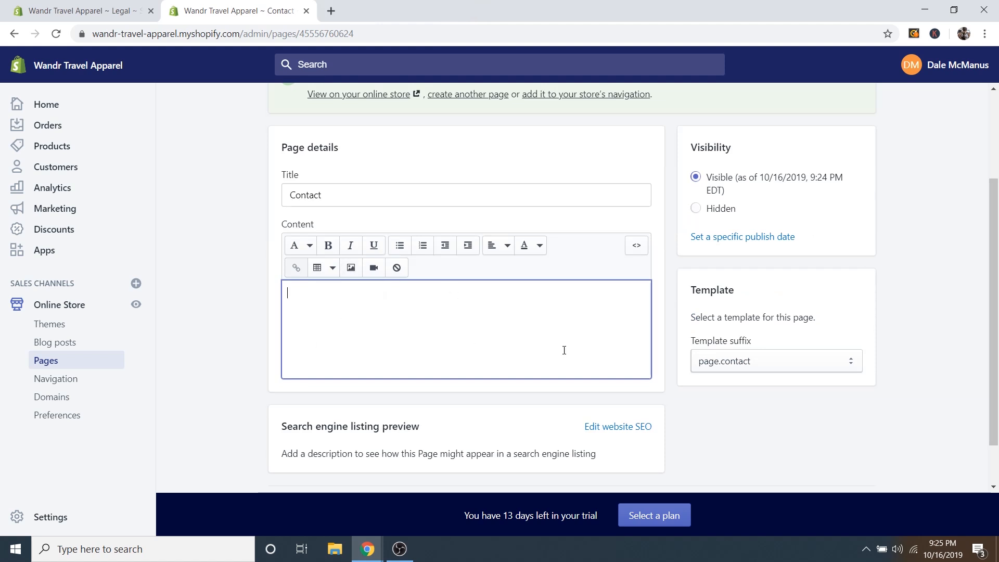
{"action": "scroll", "coordinate": [676, 323], "scroll_direction": "up", "scroll_amount": 2}
{"action": "scroll", "coordinate": [728, 351], "scroll_direction": "down", "scroll_amount": 2}
{"action": "scroll", "coordinate": [392, 339], "scroll_direction": "up", "scroll_amount": 3}
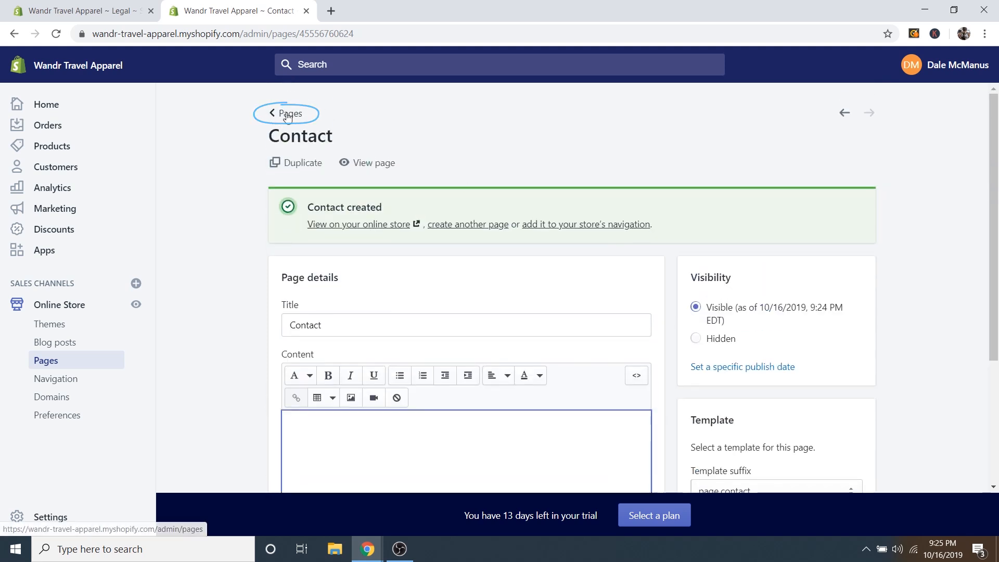
From the Pages list, add an 'About Us' page with empty content and save it.
{"action": "left_click", "coordinate": [287, 115]}
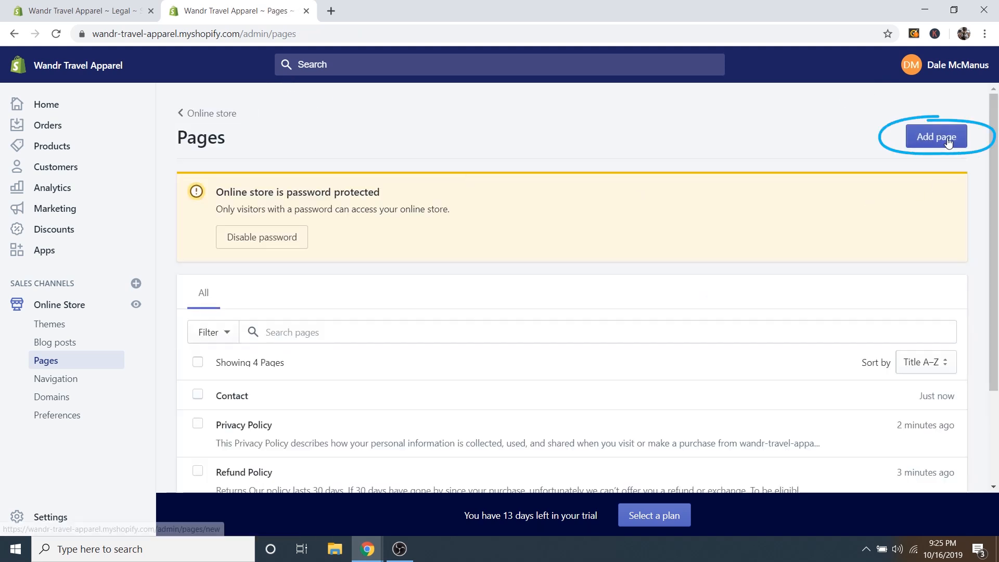
{"action": "left_click", "coordinate": [947, 142]}
{"action": "left_click", "coordinate": [409, 220]}
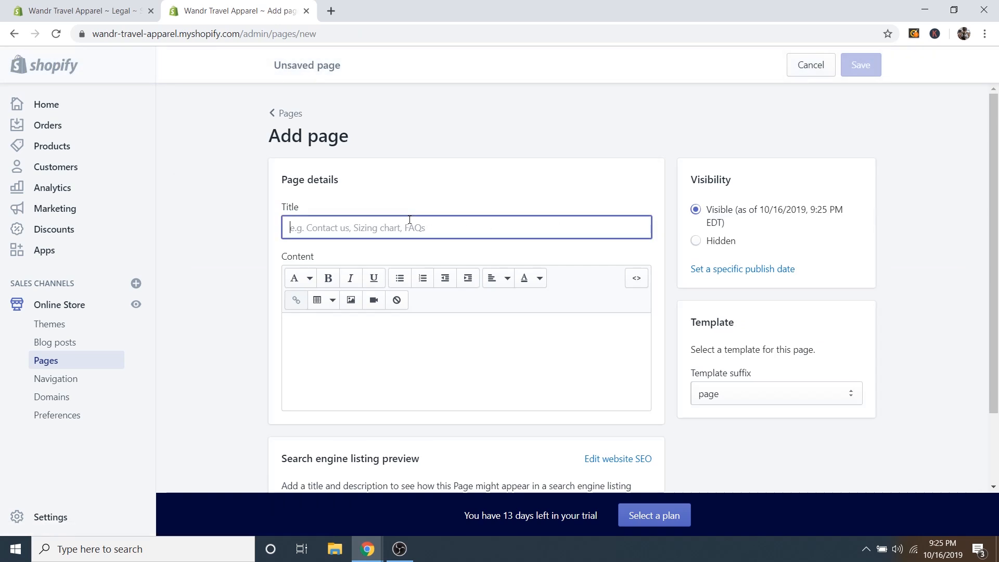
{"action": "type", "text": "About Us"}
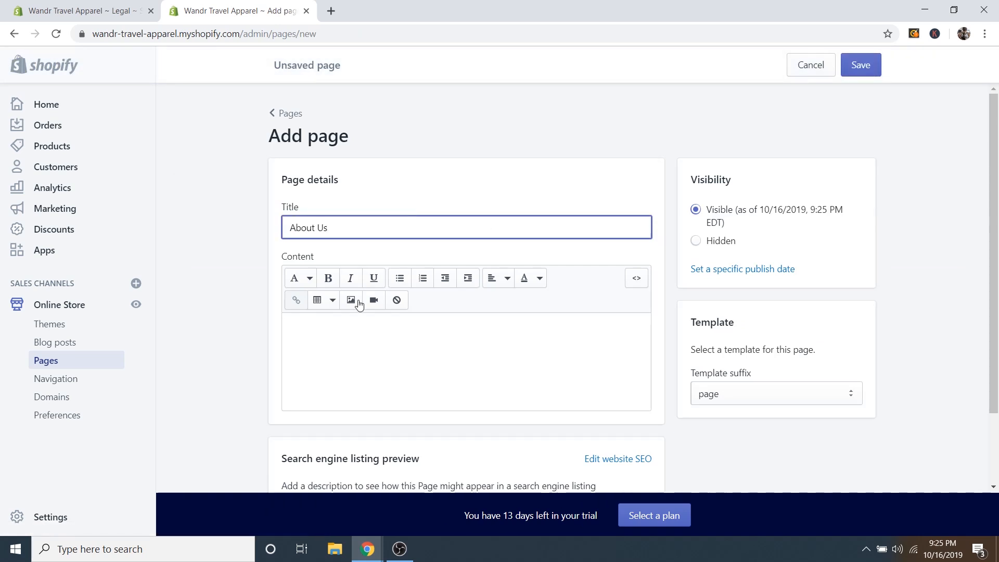
{"action": "left_click", "coordinate": [369, 342]}
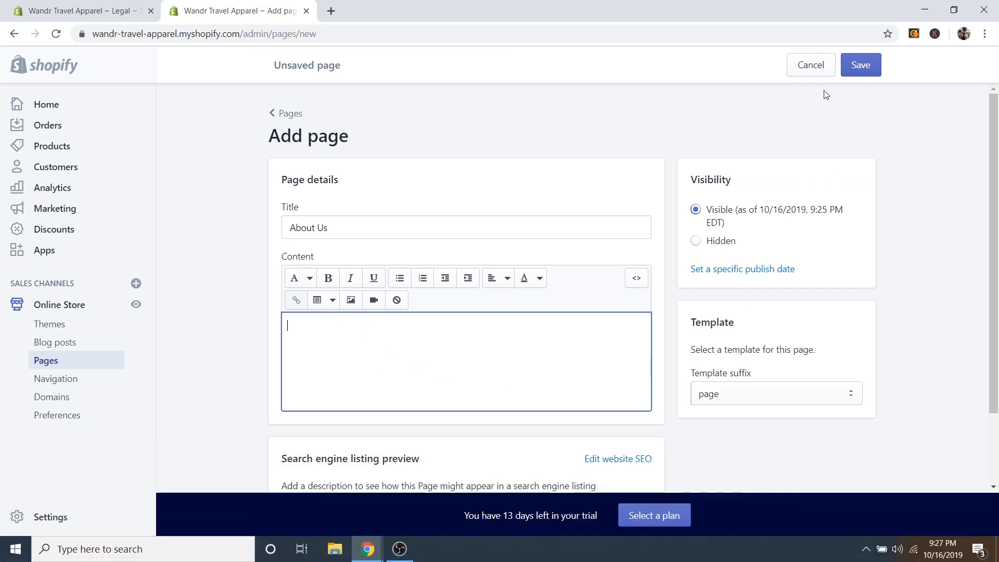
{"action": "left_click", "coordinate": [860, 65]}
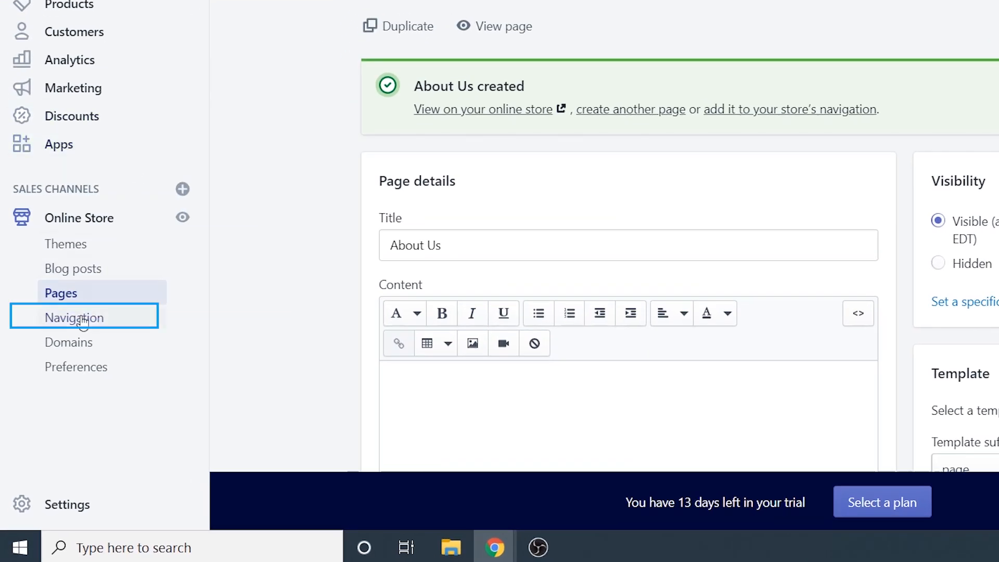
Open the Main menu for editing in the store's Navigation settings.
{"action": "left_click", "coordinate": [82, 321]}
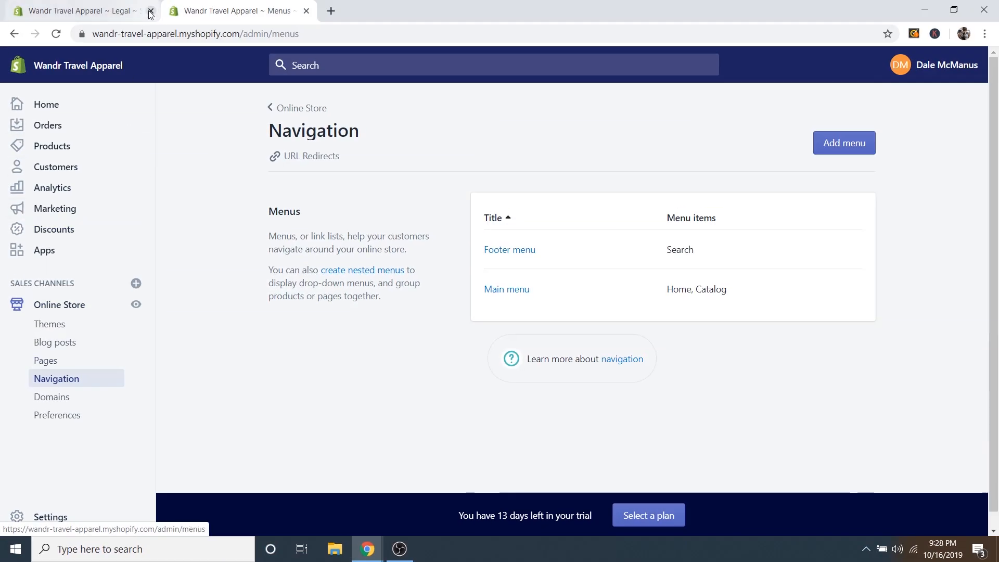
{"action": "left_click", "coordinate": [151, 11]}
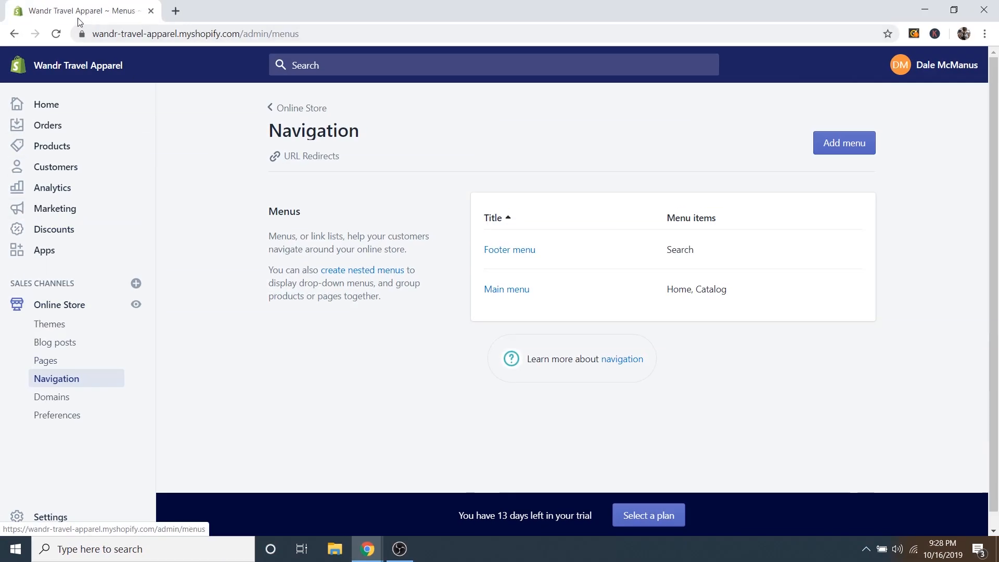
{"action": "left_click", "coordinate": [507, 289]}
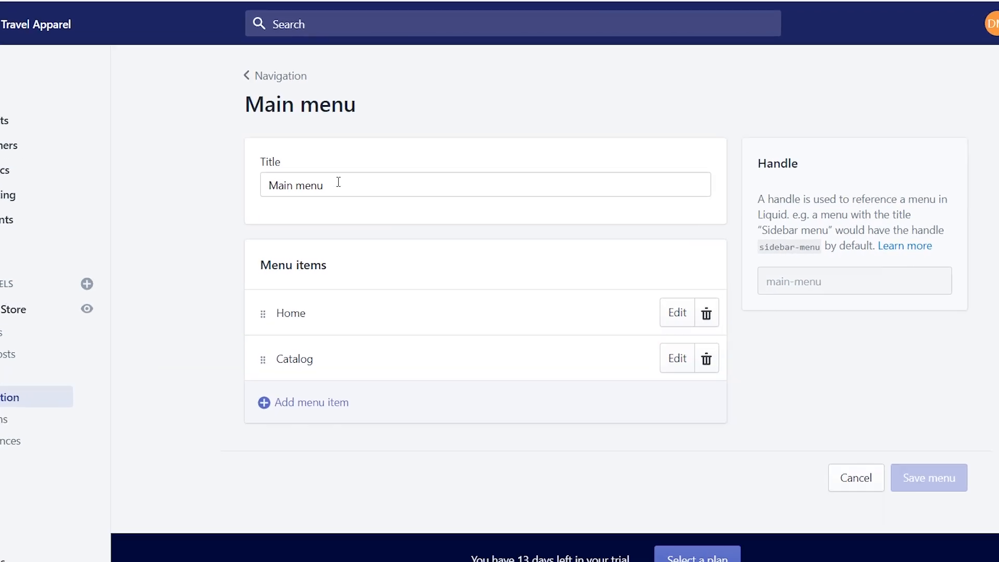
{"action": "left_click", "coordinate": [344, 198]}
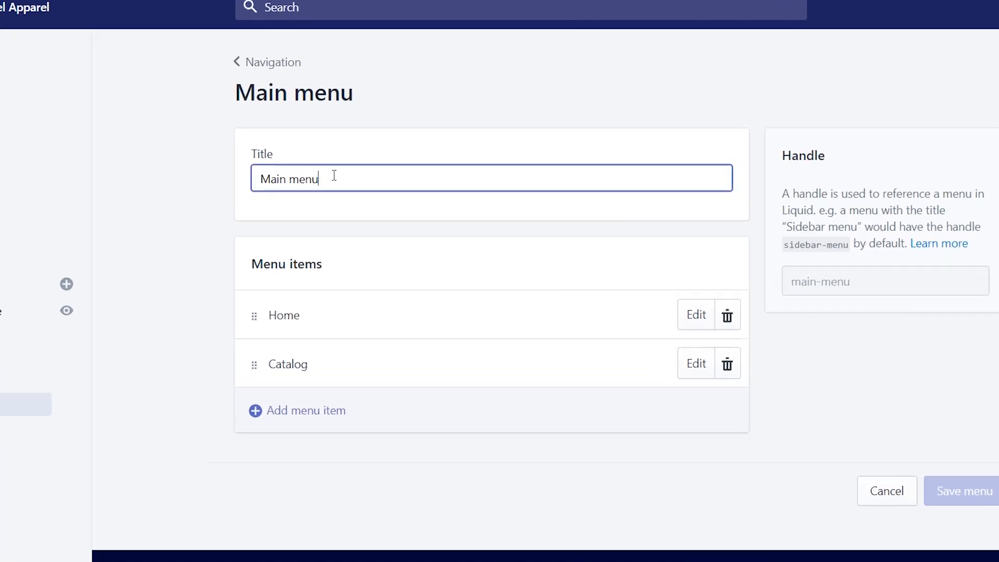
{"action": "mouse_move", "coordinate": [334, 175]}
{"action": "left_mouse_down"}
{"action": "mouse_move", "coordinate": [270, 175]}
{"action": "mouse_move", "coordinate": [328, 174]}
{"action": "left_mouse_up"}
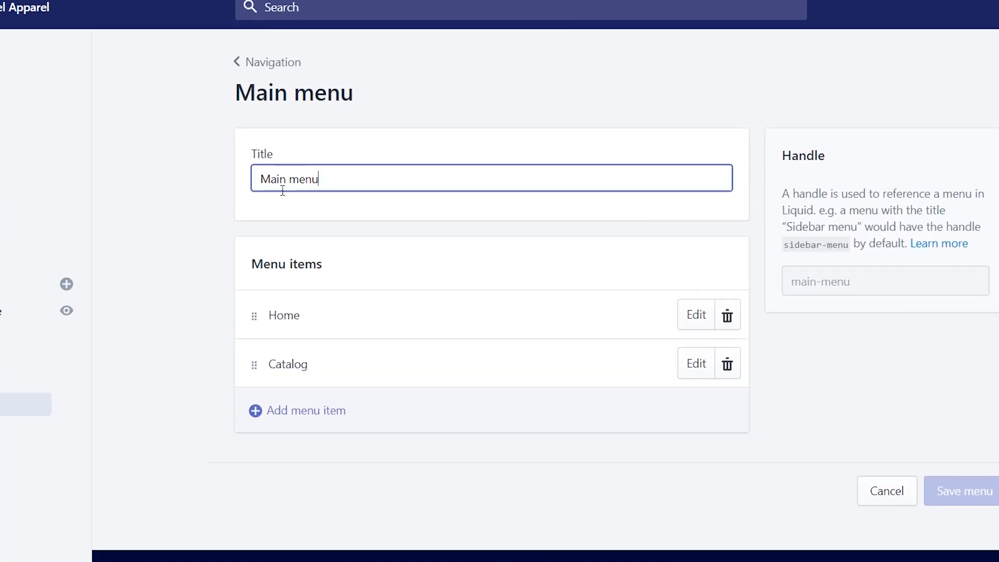
Add an 'About Us' menu item linked to the About Us page.
{"action": "left_click", "coordinate": [299, 414]}
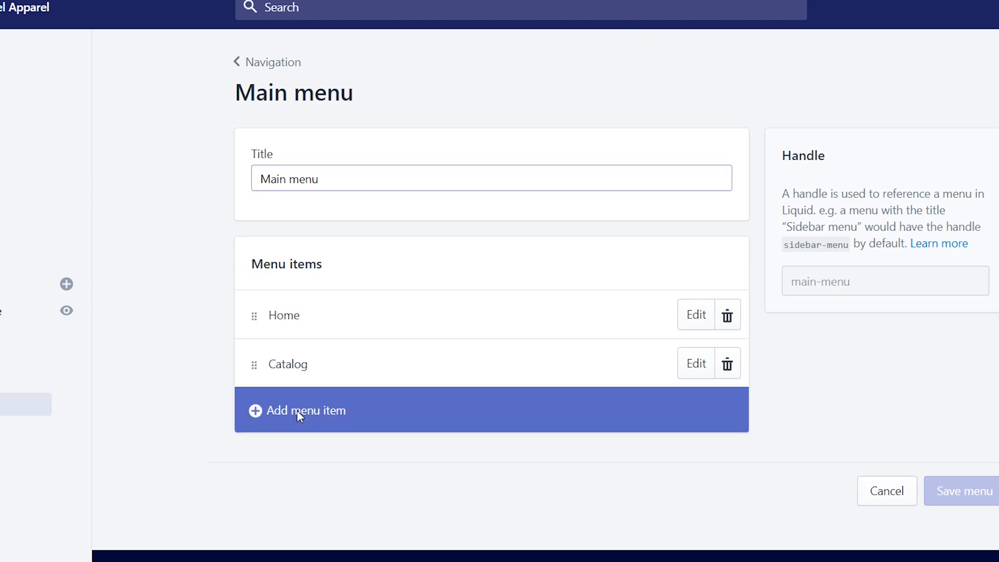
{"action": "left_click", "coordinate": [328, 258]}
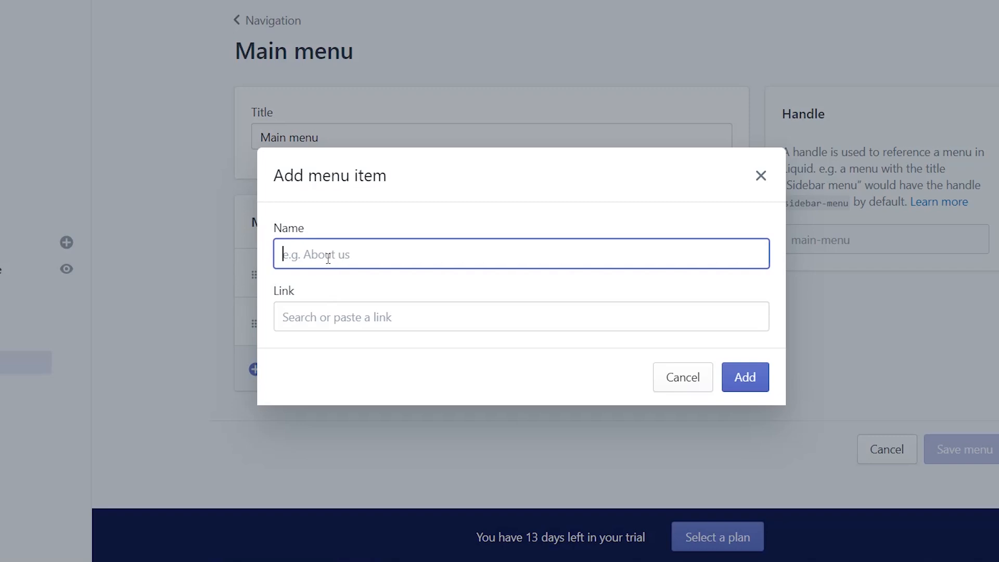
{"action": "type", "text": "ABout Us"}
{"action": "left_click_drag", "start_coordinate": [289, 253], "coordinate": [297, 253]}
{"action": "type", "text": "b"}
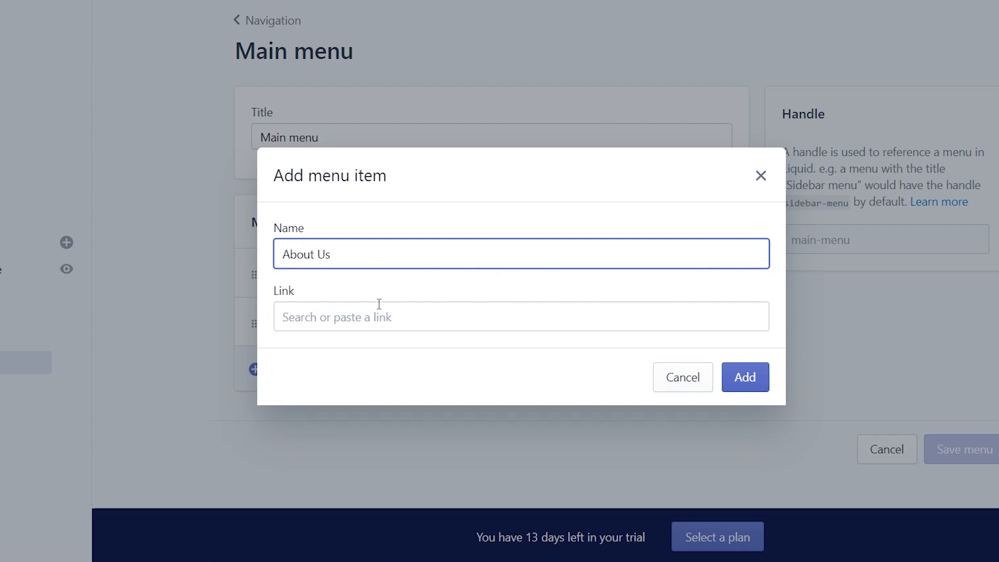
{"action": "left_click", "coordinate": [343, 322]}
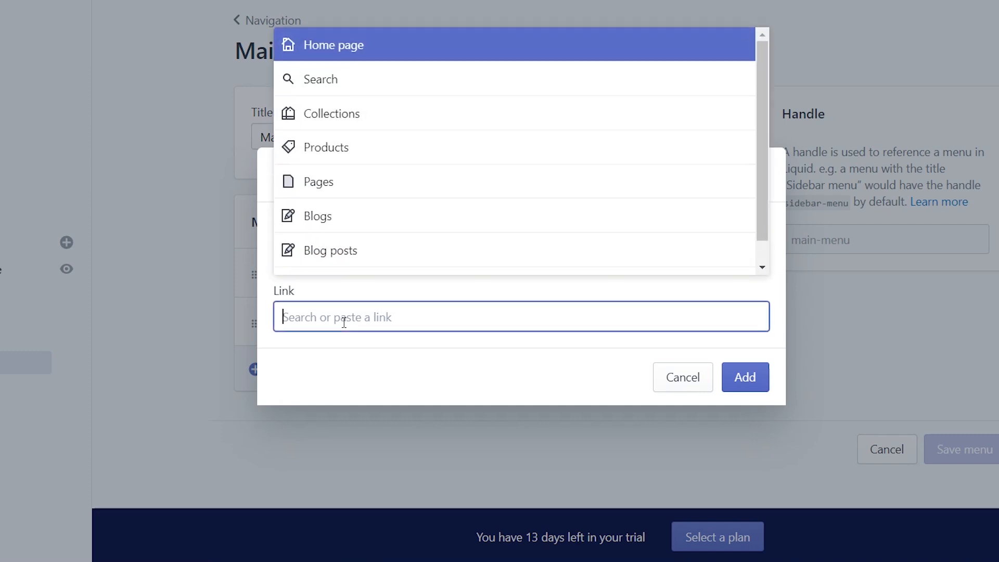
{"action": "left_click", "coordinate": [345, 183]}
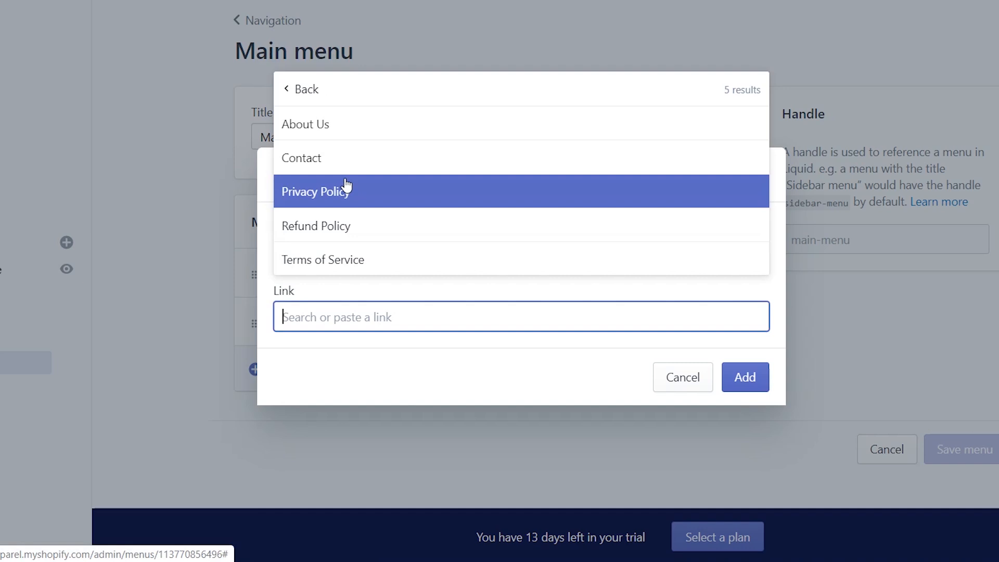
{"action": "left_click", "coordinate": [323, 124]}
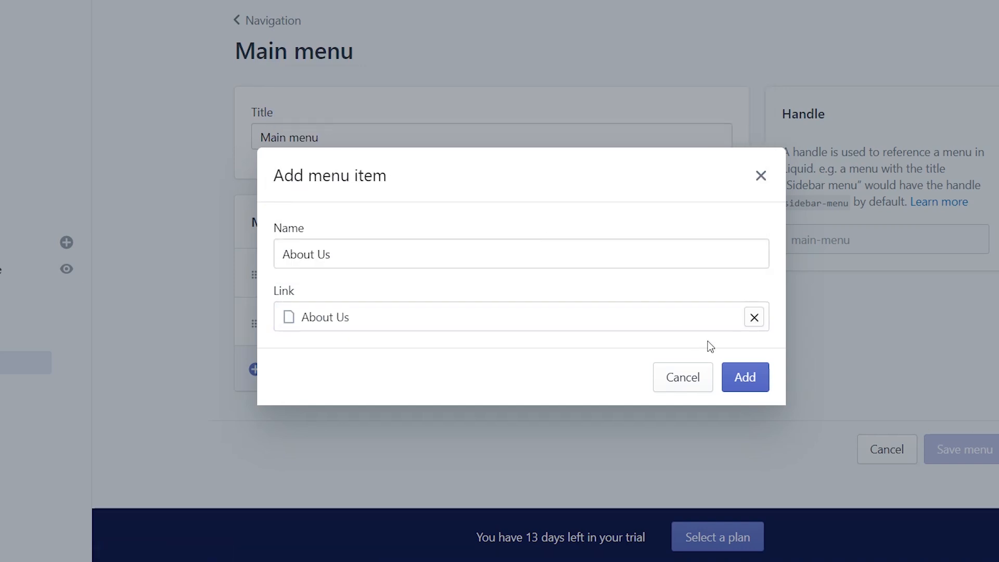
{"action": "left_click", "coordinate": [748, 379]}
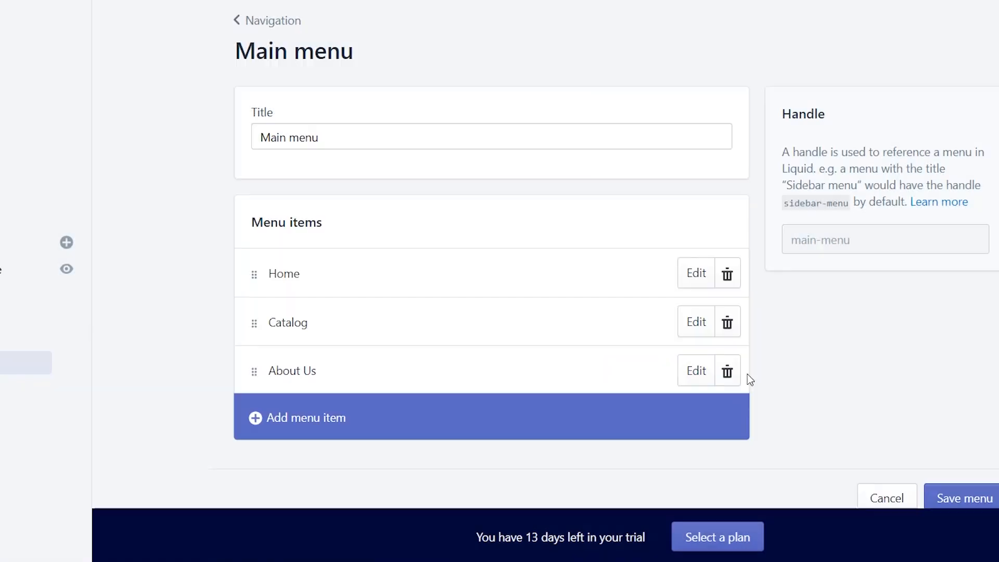
Add a 'Contact' menu item linked to the Contact page.
{"action": "left_click", "coordinate": [298, 424]}
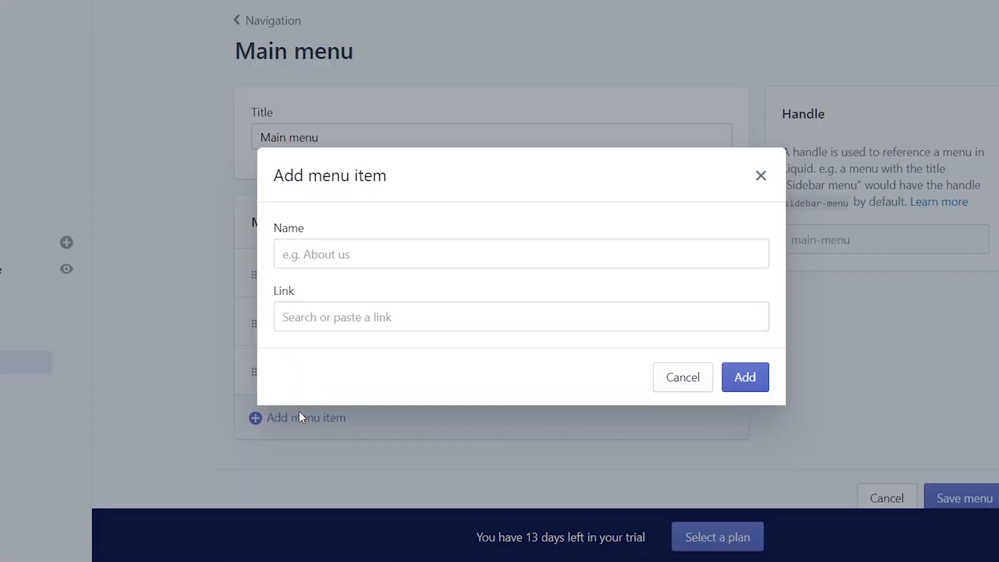
{"action": "left_click", "coordinate": [328, 253]}
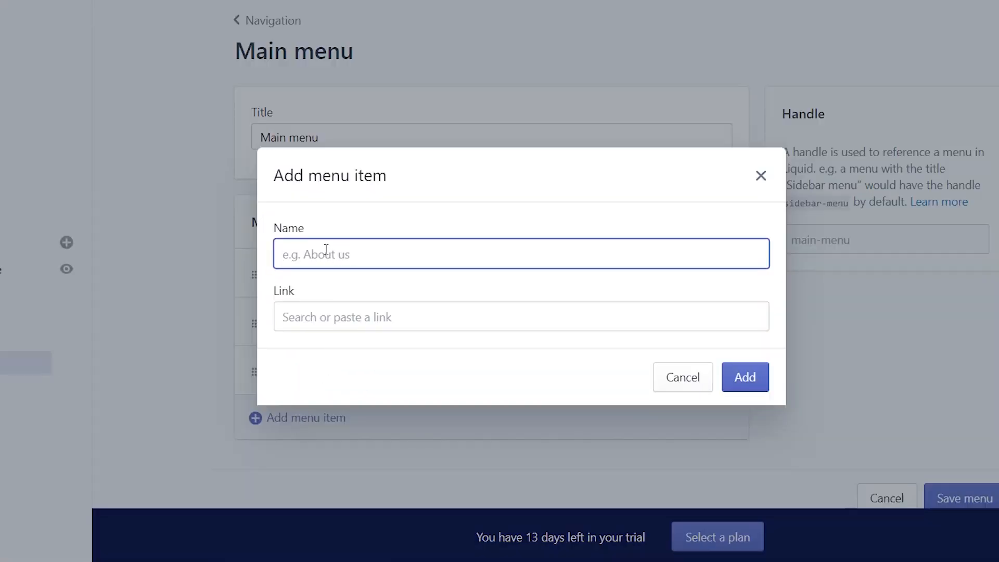
{"action": "type", "text": "Contact"}
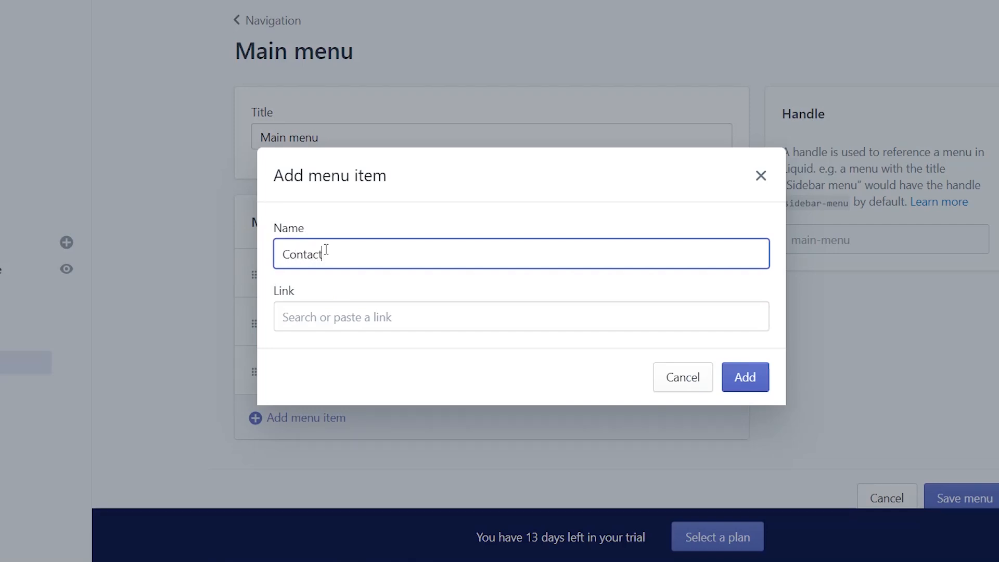
{"action": "left_click", "coordinate": [315, 318]}
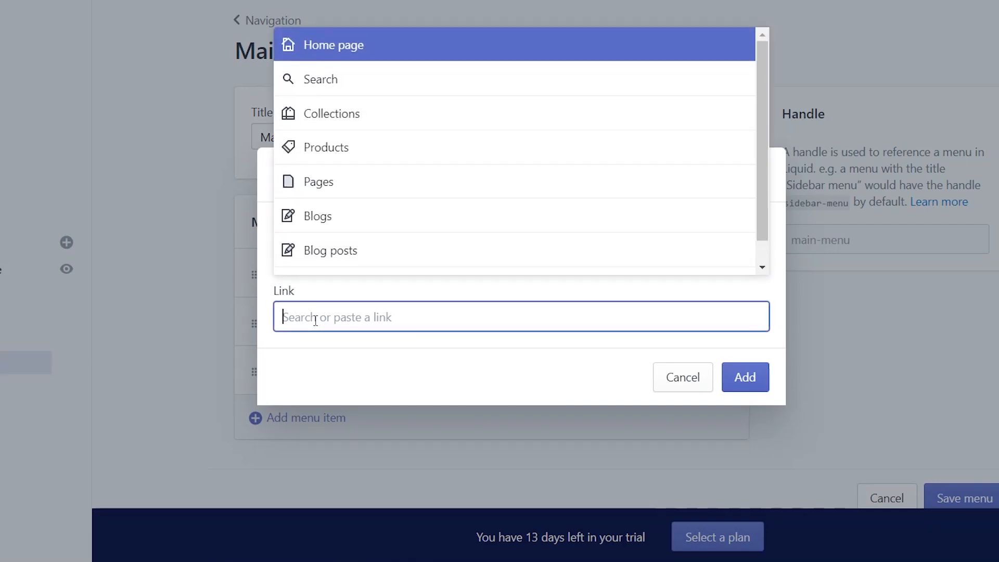
{"action": "left_click", "coordinate": [326, 191]}
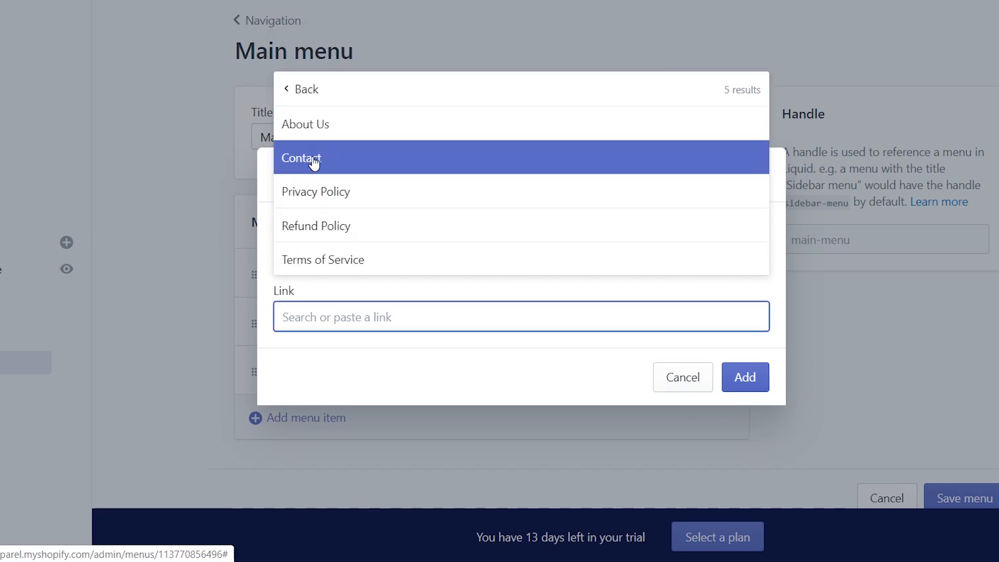
{"action": "left_click", "coordinate": [315, 161]}
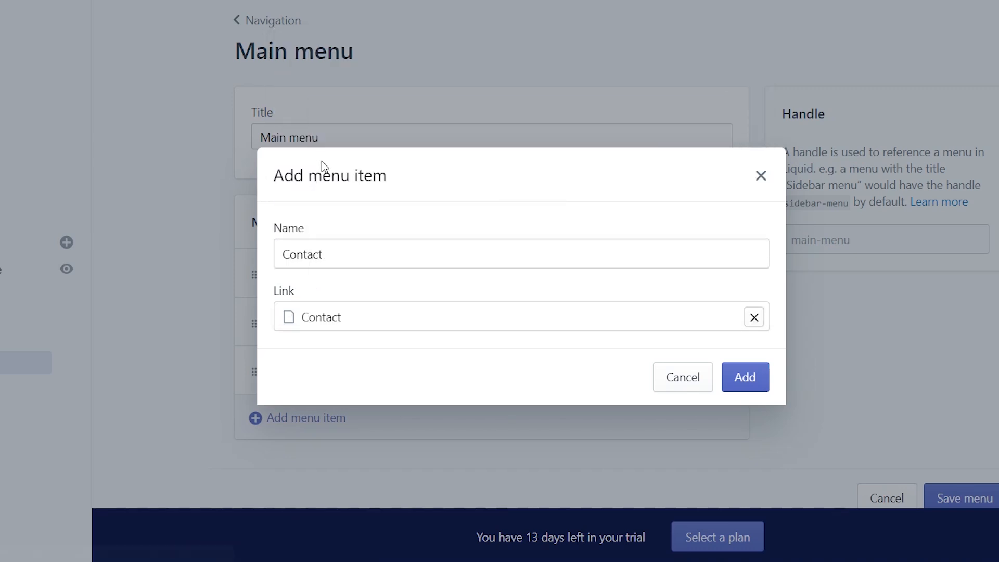
{"action": "left_click", "coordinate": [753, 379]}
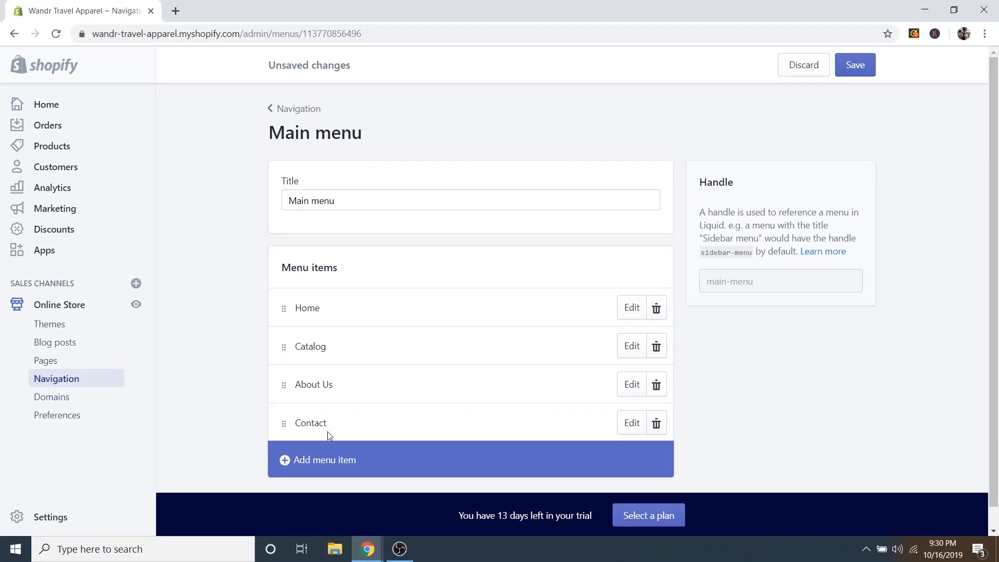
Start a new menu item, browse the collection link targets, then discard it.
{"action": "left_click", "coordinate": [329, 459]}
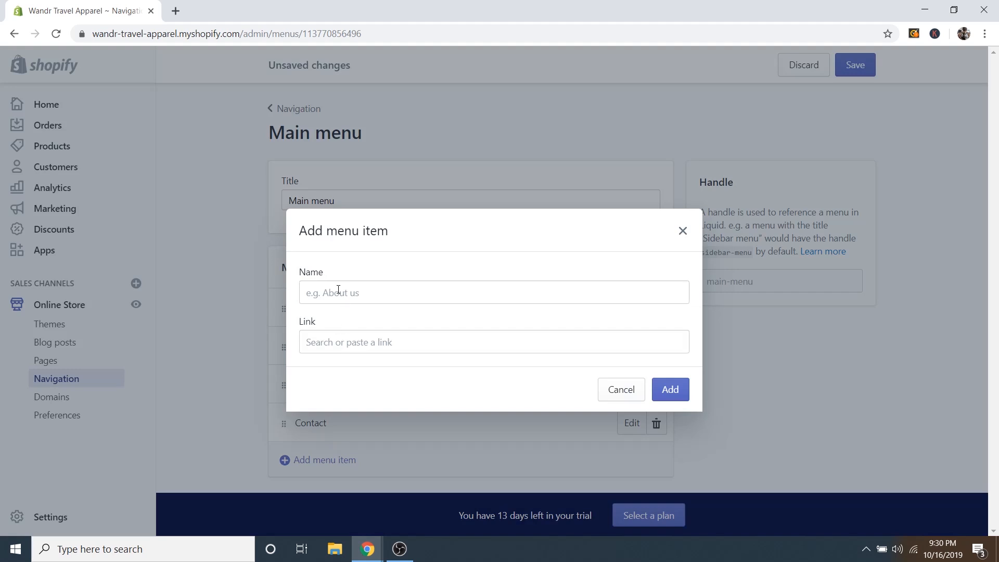
{"action": "left_click", "coordinate": [328, 341]}
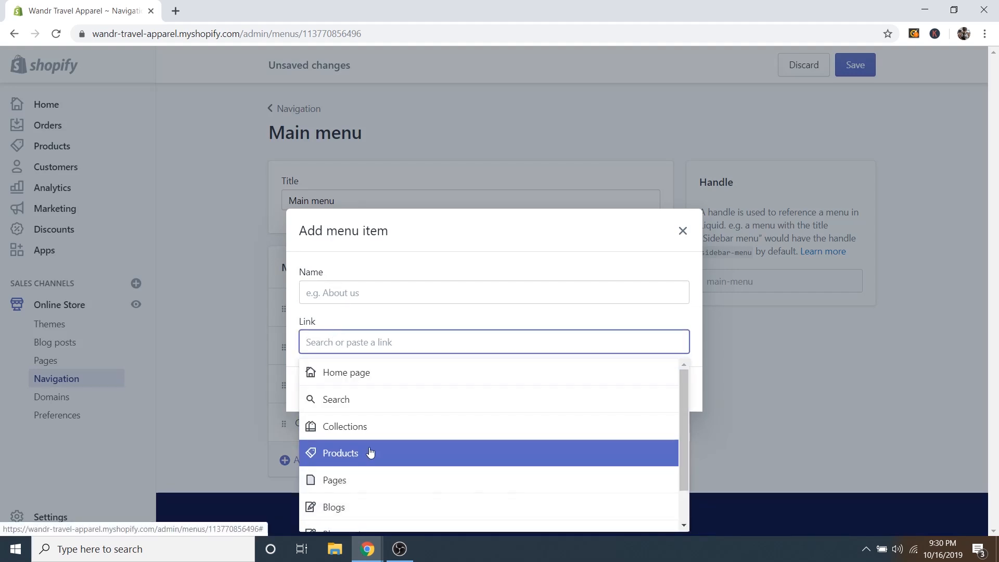
{"action": "scroll", "coordinate": [372, 457], "scroll_direction": "down", "scroll_amount": 1}
{"action": "scroll", "coordinate": [368, 451], "scroll_direction": "up", "scroll_amount": 1}
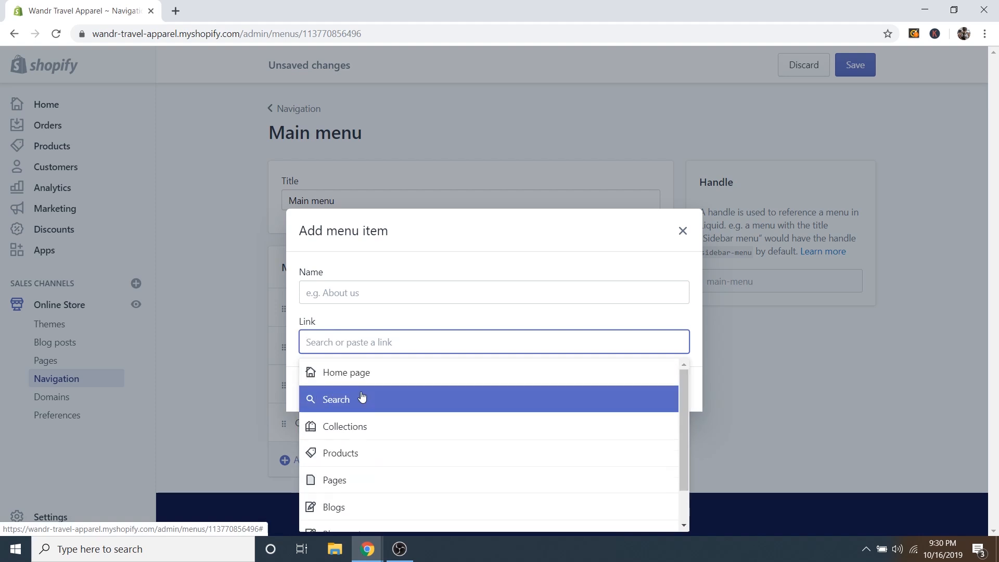
{"action": "left_click", "coordinate": [361, 426]}
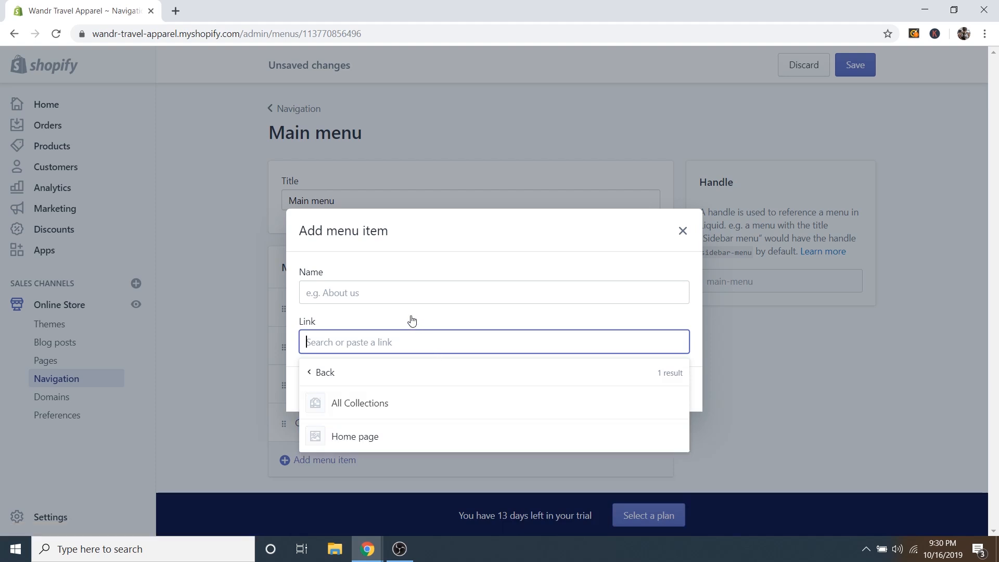
{"action": "left_click", "coordinate": [682, 232]}
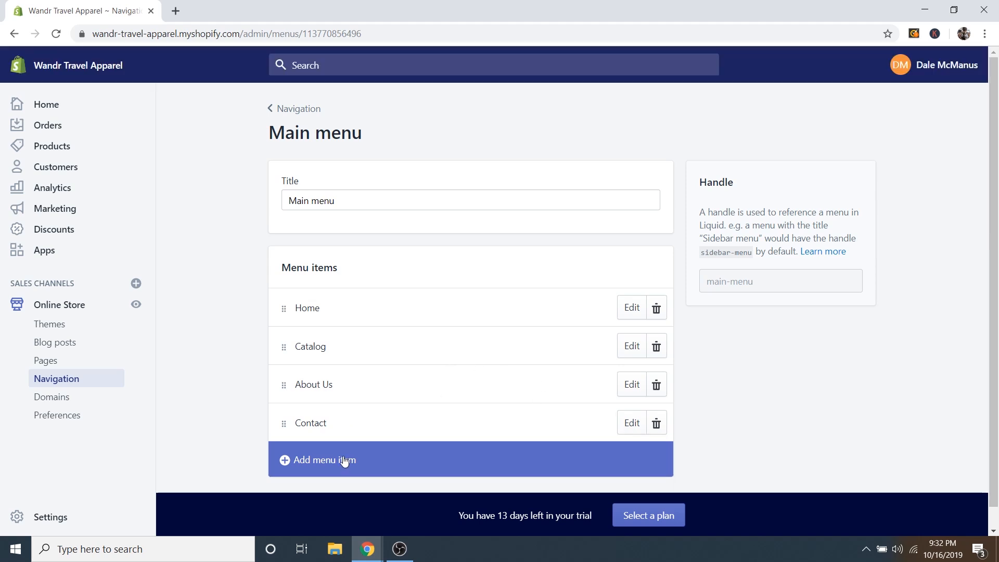
Add a 'Shop Women' menu item linked to All Collections.
{"action": "left_click", "coordinate": [343, 459]}
{"action": "left_click", "coordinate": [340, 297]}
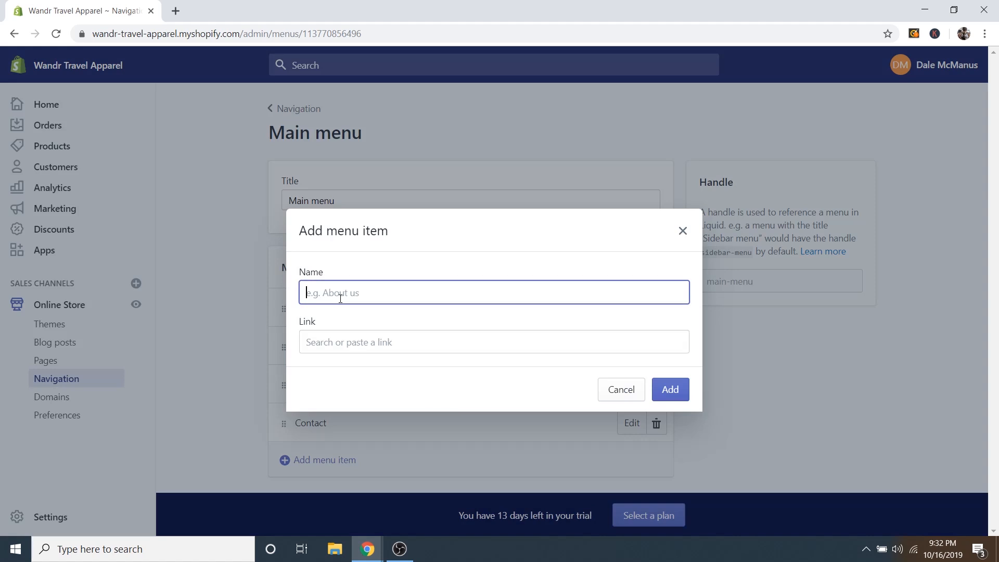
{"action": "type", "text": "SHop Women"}
{"action": "left_click", "coordinate": [338, 341]}
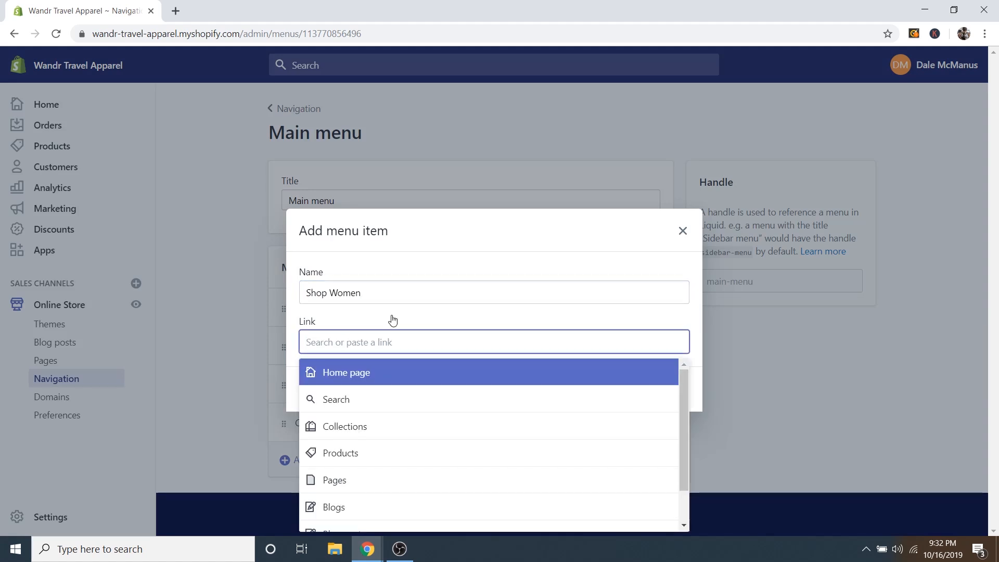
{"action": "left_click", "coordinate": [352, 427]}
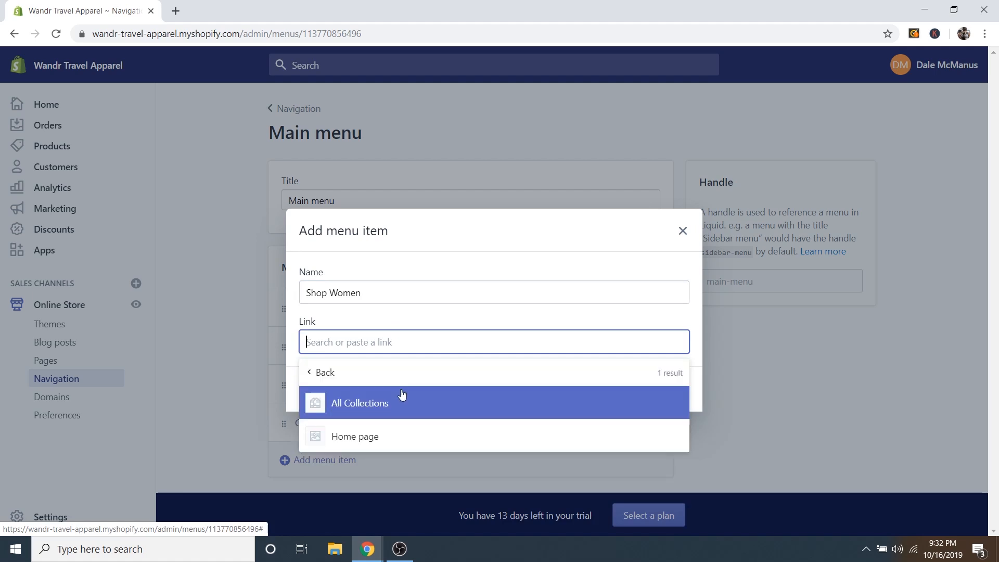
{"action": "left_click", "coordinate": [387, 405]}
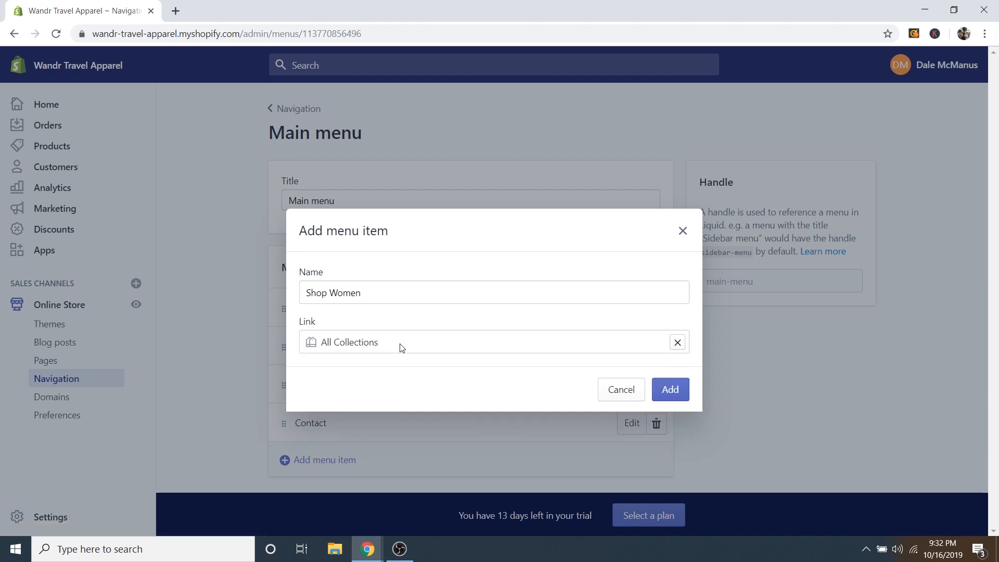
{"action": "left_click", "coordinate": [675, 389]}
{"action": "scroll", "coordinate": [549, 388], "scroll_direction": "down", "scroll_amount": 1}
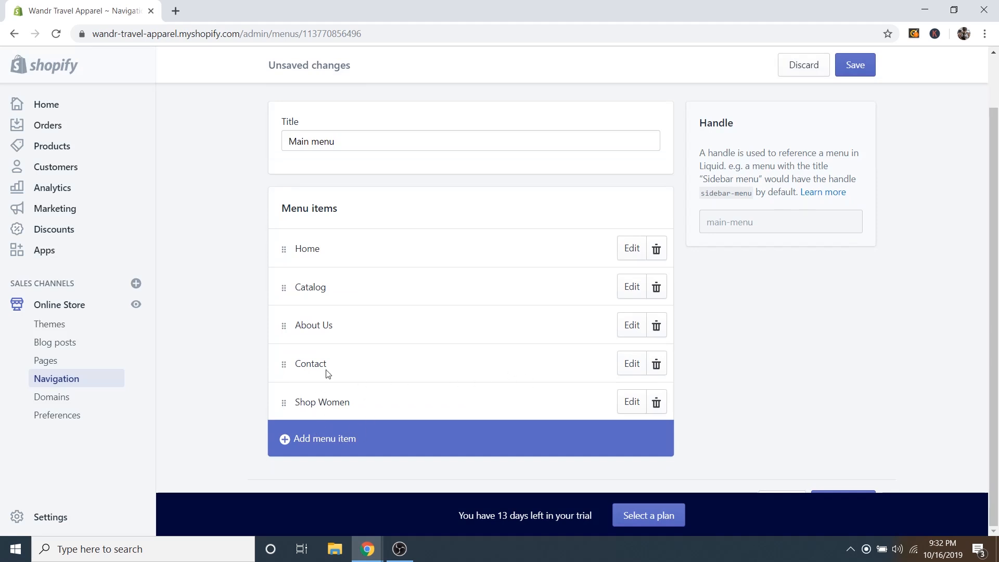
Add a 'Women's Shirts' item linked to All Collections, nest it under Shop Women, and save.
{"action": "left_click", "coordinate": [312, 442]}
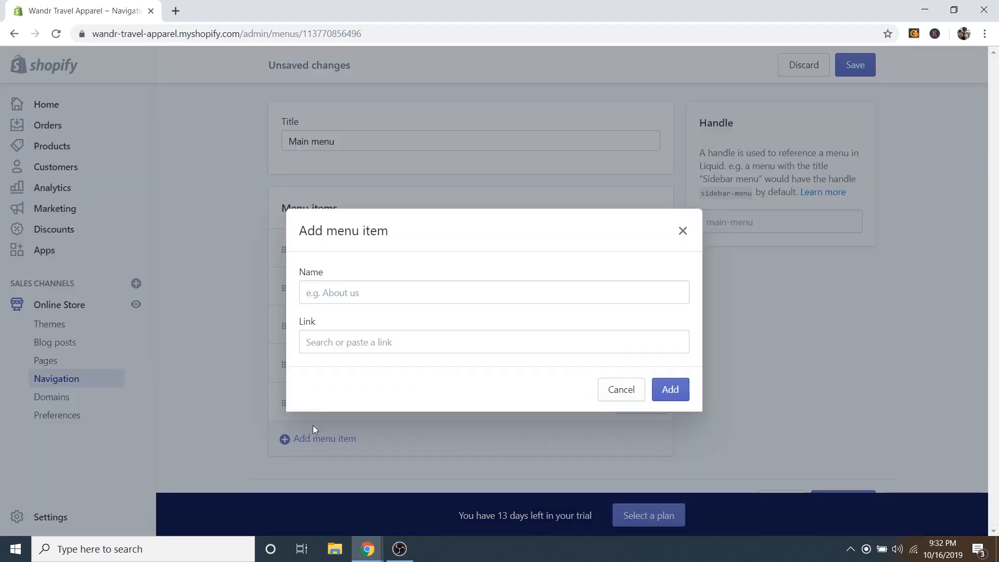
{"action": "left_click", "coordinate": [328, 296]}
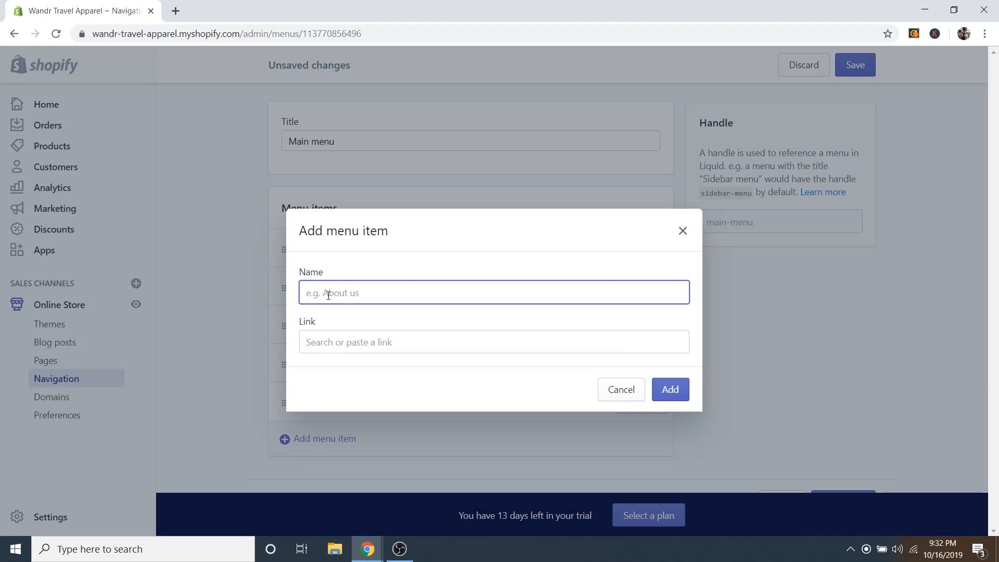
{"action": "type", "text": "WOmen"}
{"action": "type", "text": "'s "}
{"action": "type", "text": "o"}
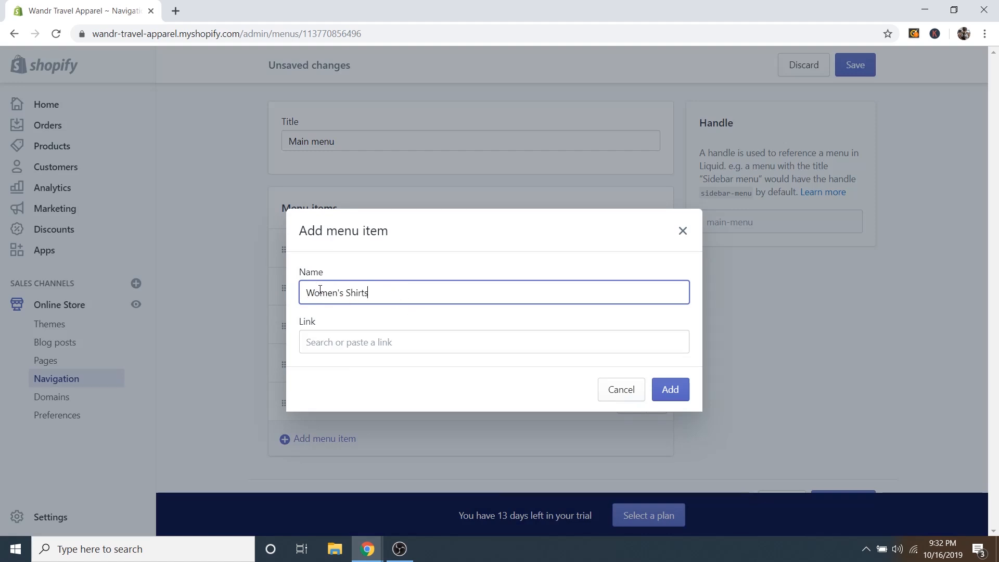
{"action": "left_click", "coordinate": [426, 341]}
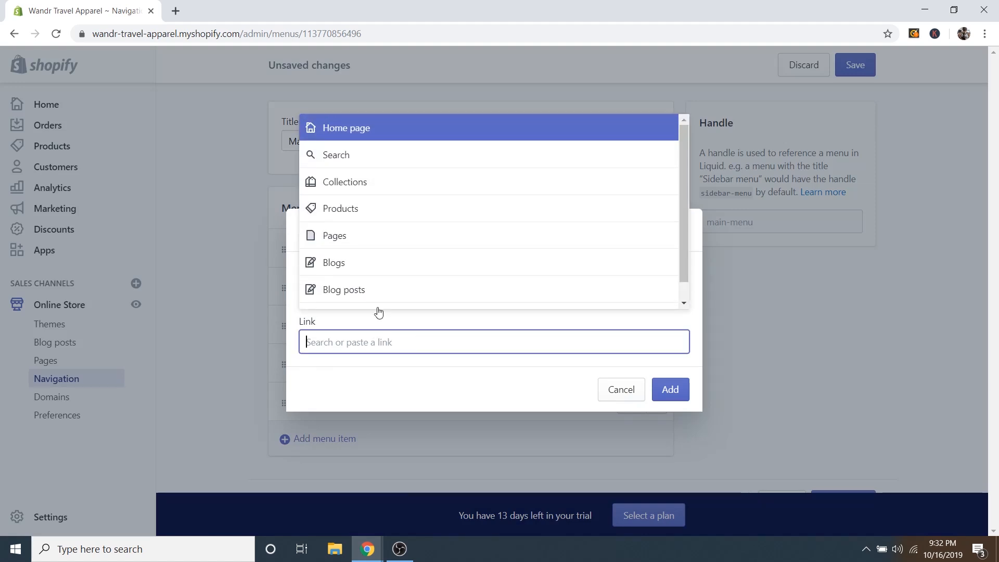
{"action": "left_click", "coordinate": [353, 180]}
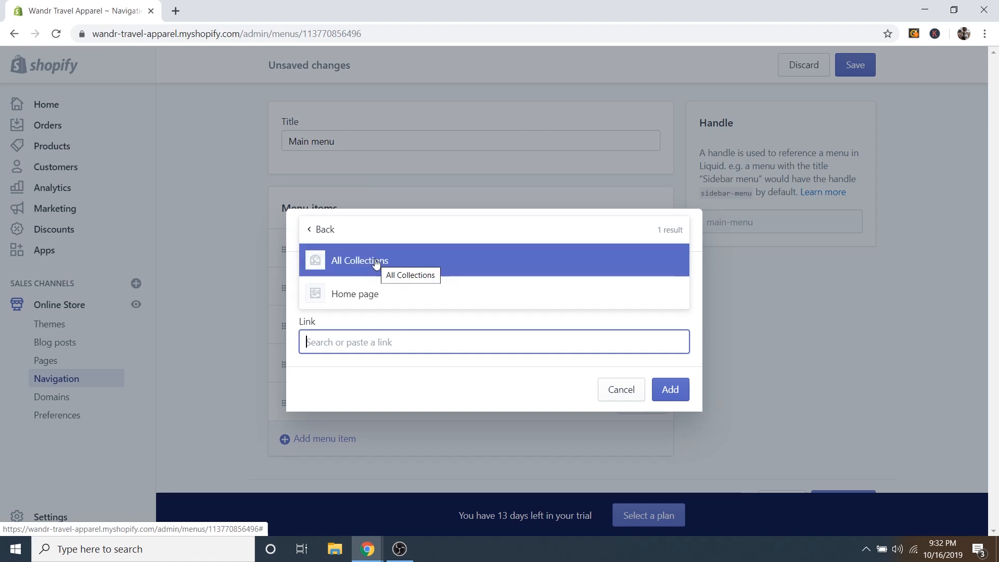
{"action": "left_click", "coordinate": [375, 264]}
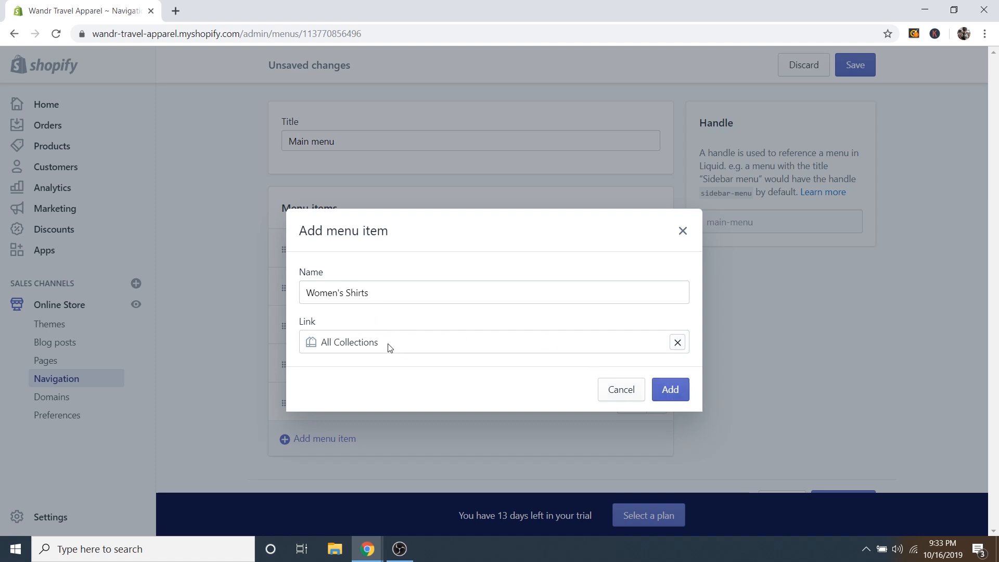
{"action": "left_click", "coordinate": [670, 389]}
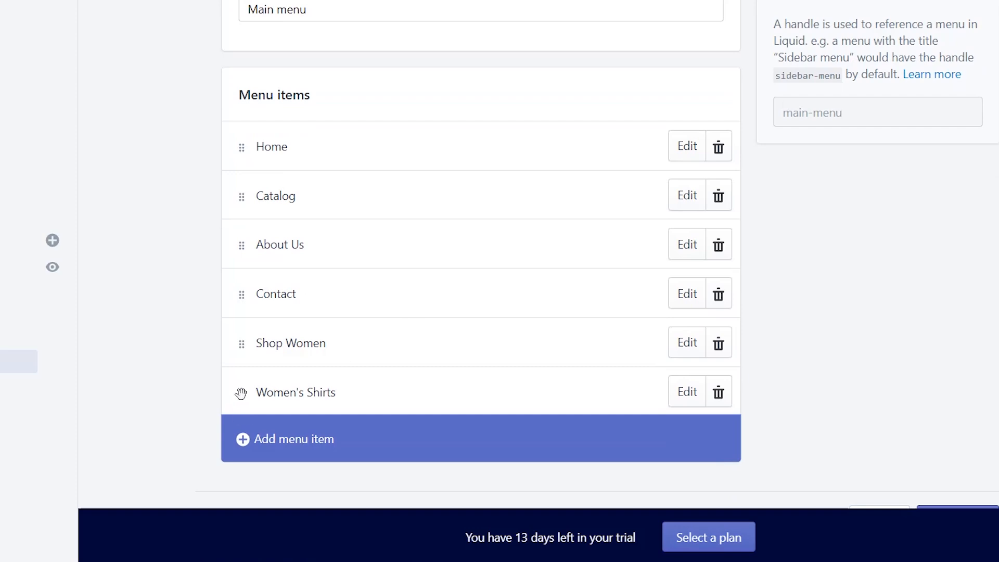
{"action": "left_click_drag", "start_coordinate": [242, 392], "coordinate": [348, 424]}
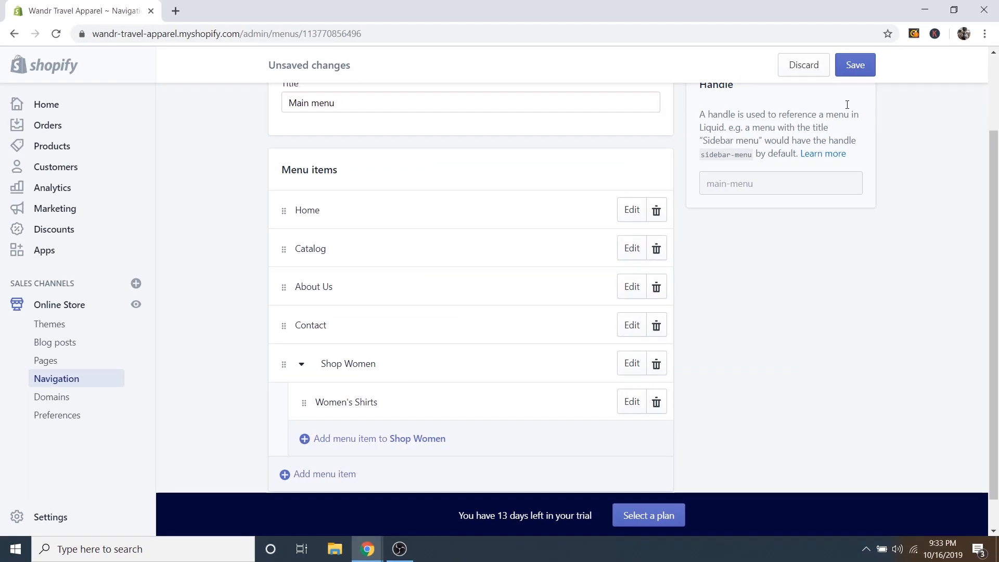
{"action": "left_click", "coordinate": [856, 67]}
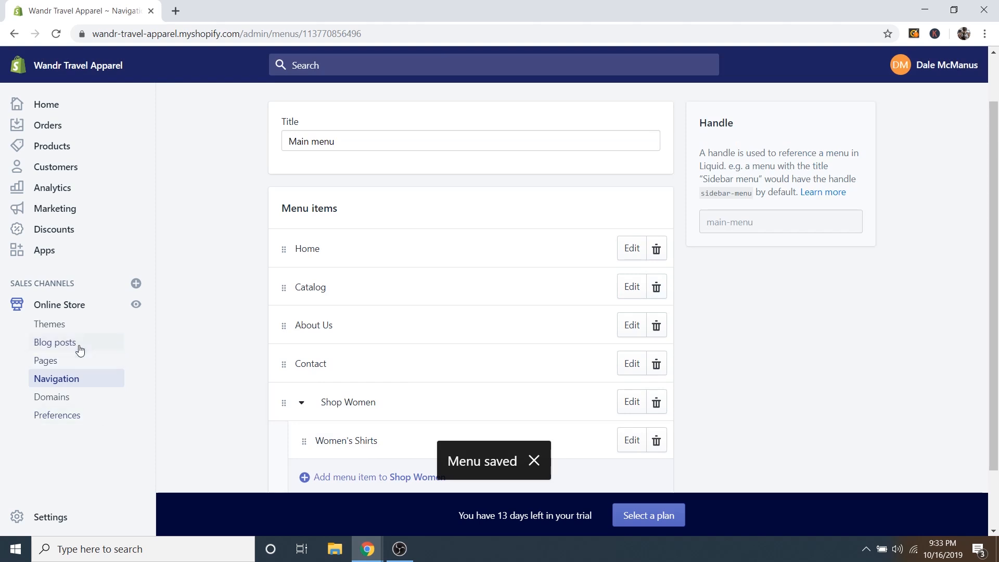
Open the live storefront and confirm Women's Shirts appears in the Shop Women dropdown.
{"action": "right_click", "coordinate": [73, 307]}
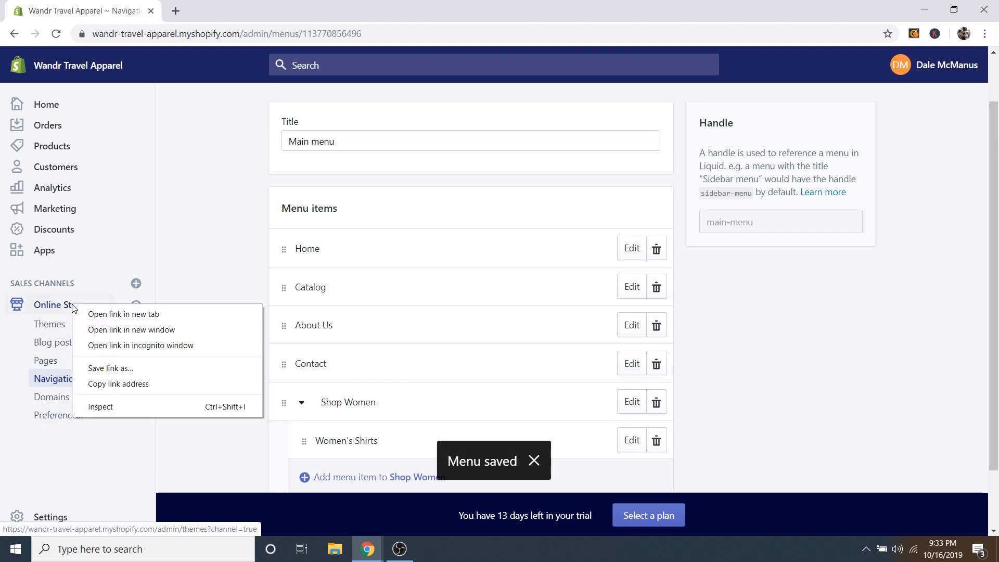
{"action": "left_click", "coordinate": [129, 318]}
{"action": "left_click", "coordinate": [229, 12]}
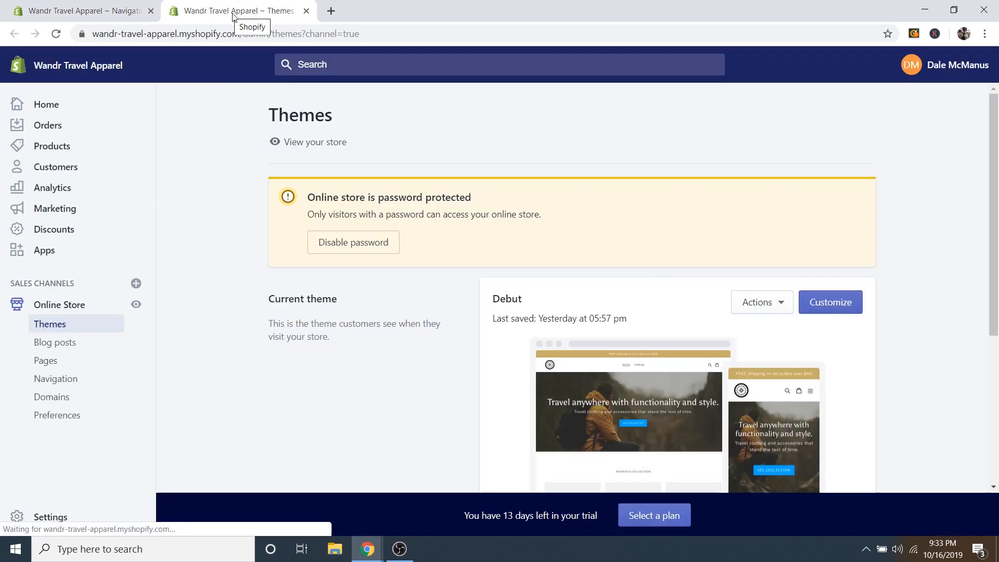
{"action": "left_click", "coordinate": [324, 141]}
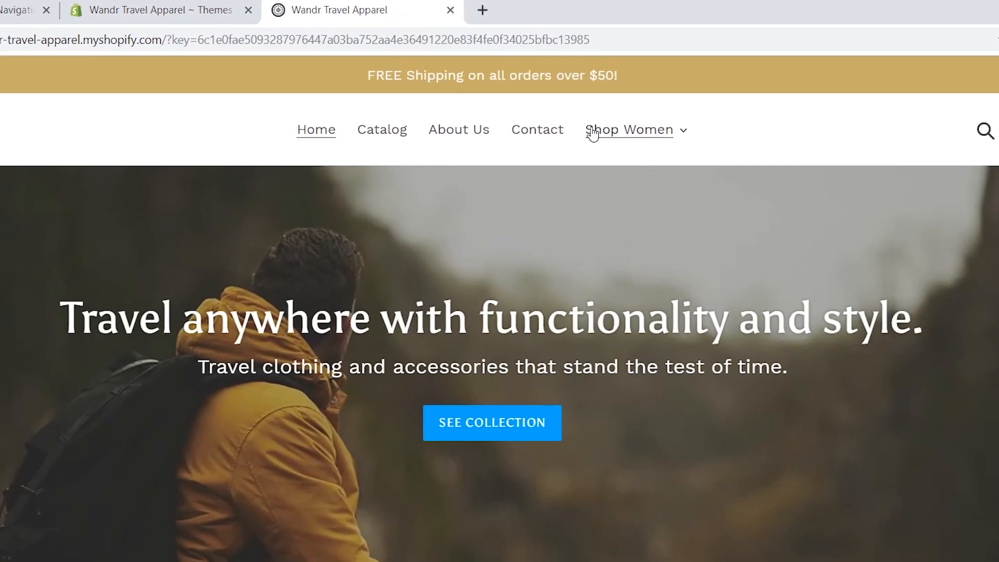
{"action": "left_click", "coordinate": [682, 133]}
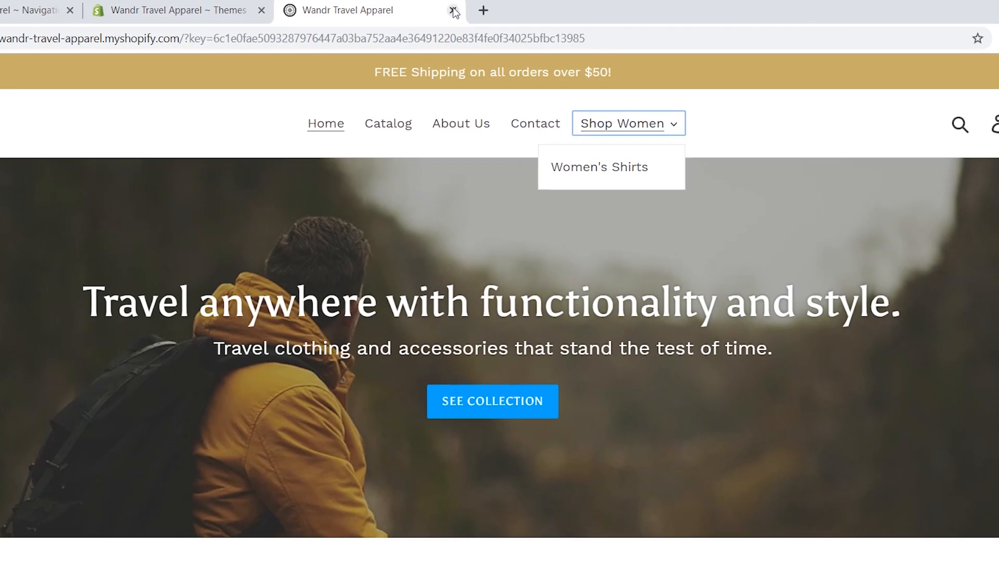
{"action": "left_click", "coordinate": [450, 10]}
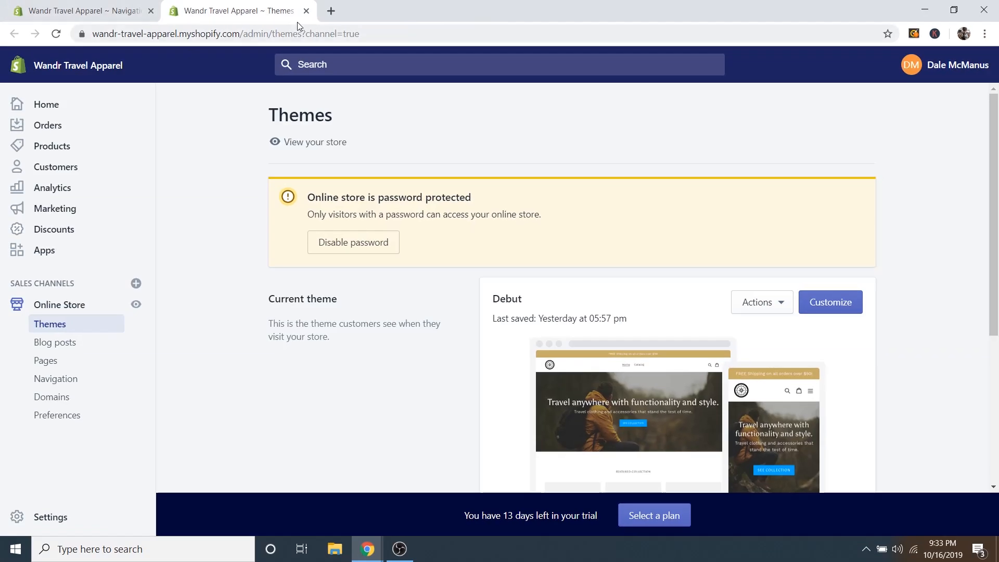
Close the extra Themes tab and open the Footer menu for editing.
{"action": "left_click", "coordinate": [307, 10]}
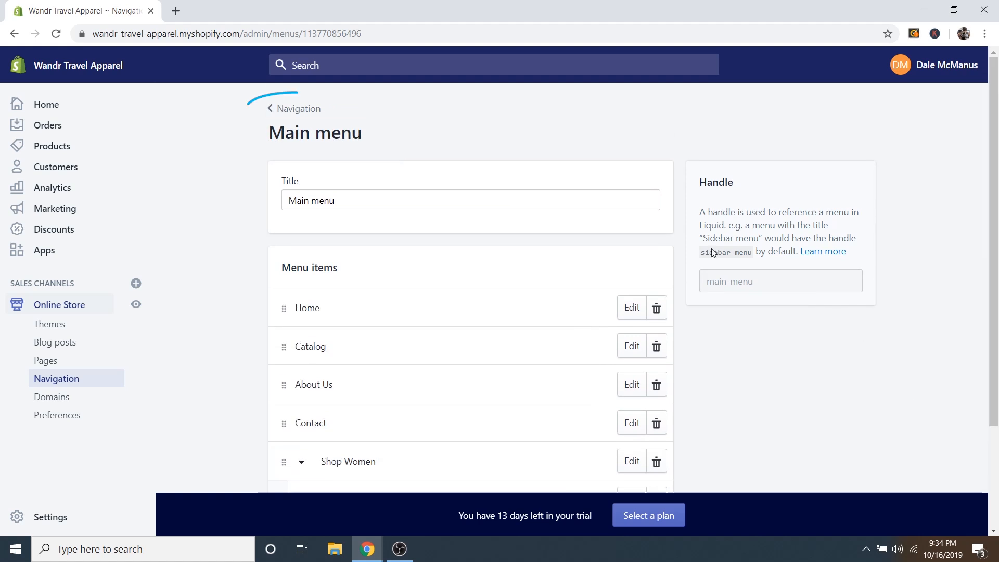
{"action": "left_click", "coordinate": [296, 114]}
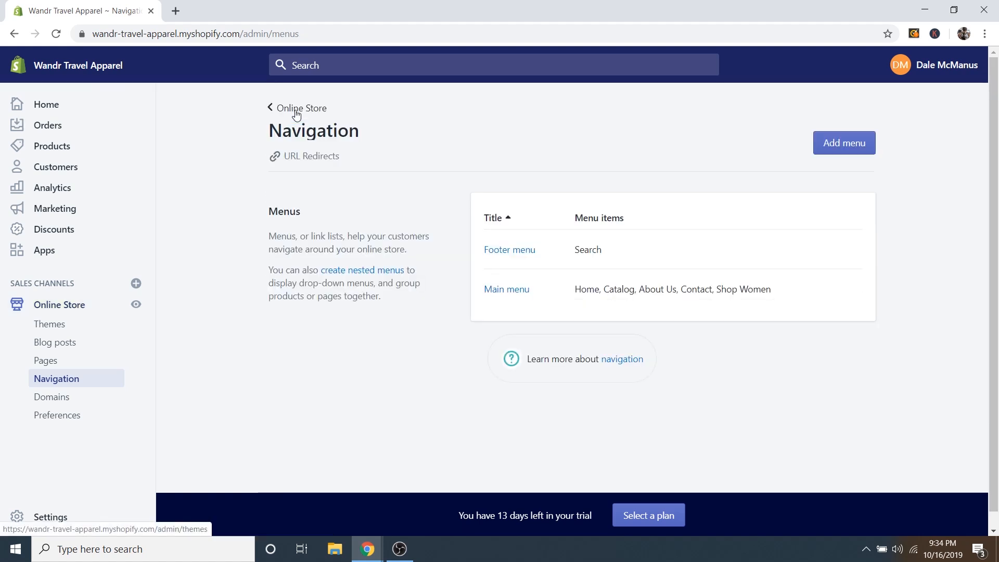
{"action": "left_click", "coordinate": [526, 251]}
{"action": "left_click", "coordinate": [346, 202]}
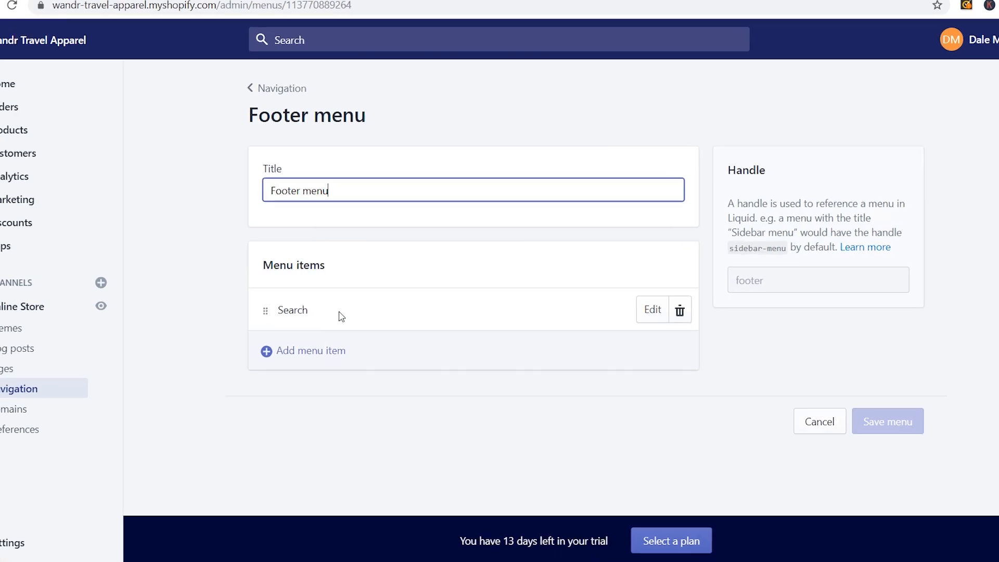
Add a 'Refund Policy' footer item linked to the Refund Policy page.
{"action": "left_click", "coordinate": [323, 346]}
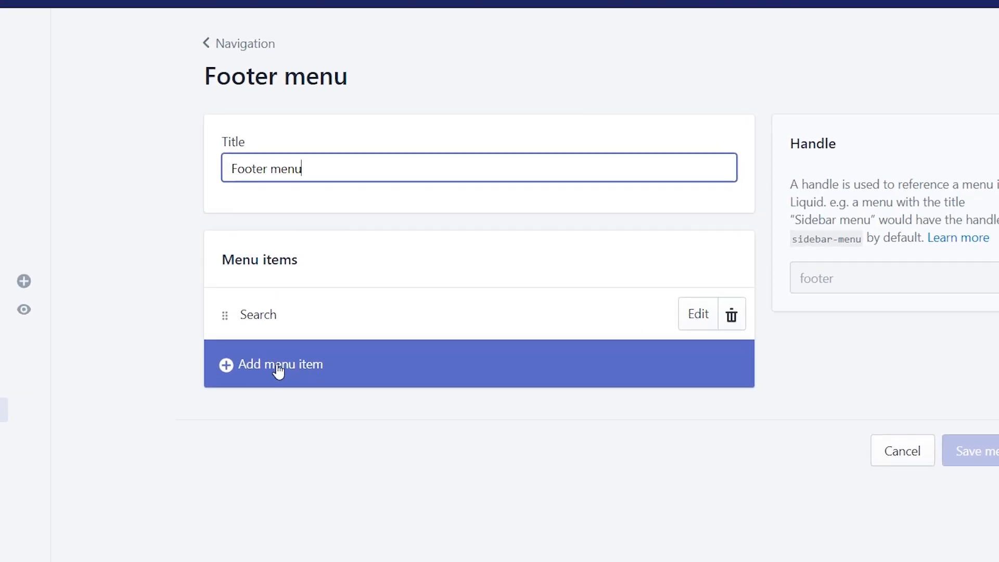
{"action": "left_click", "coordinate": [278, 367]}
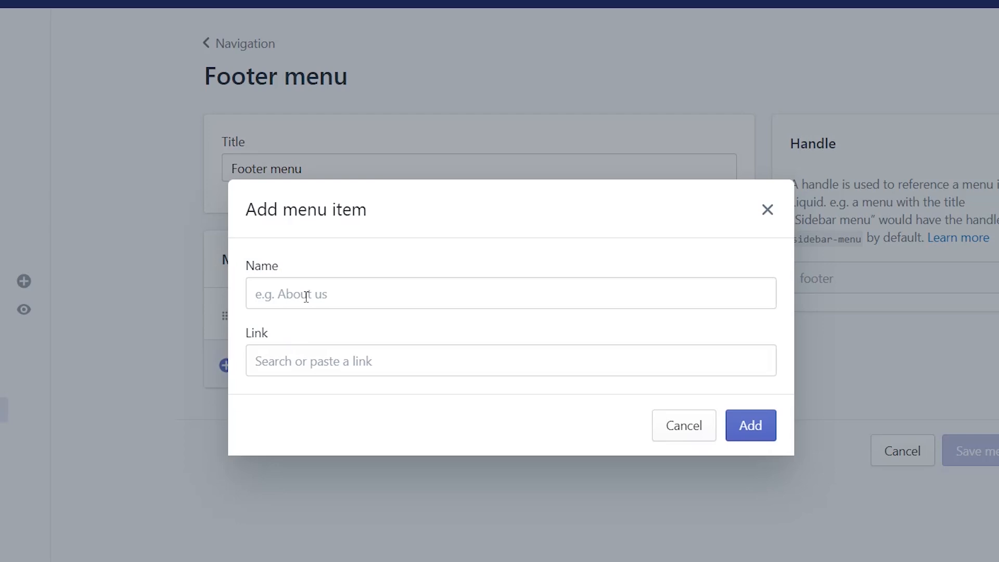
{"action": "left_click", "coordinate": [287, 353]}
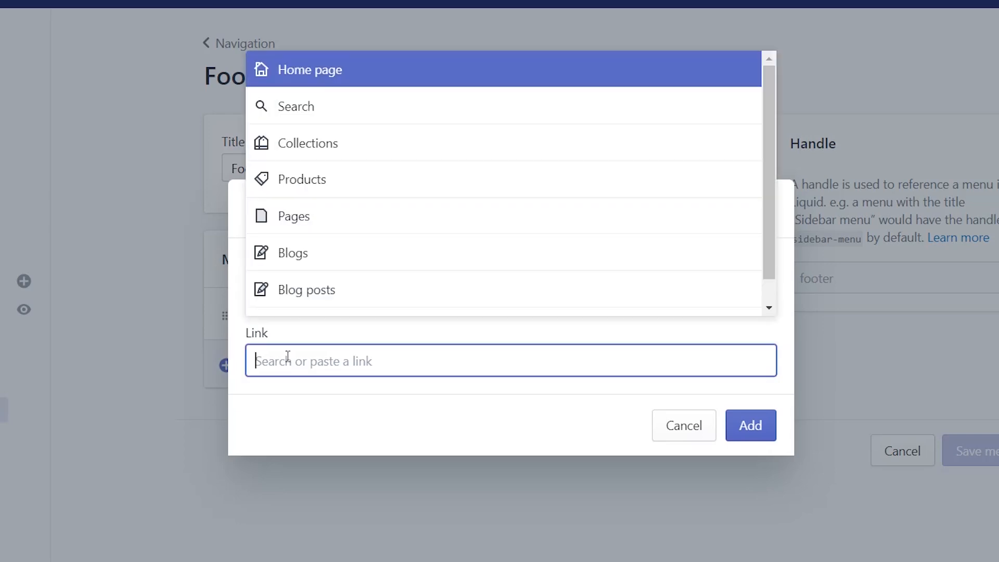
{"action": "left_click", "coordinate": [316, 221]}
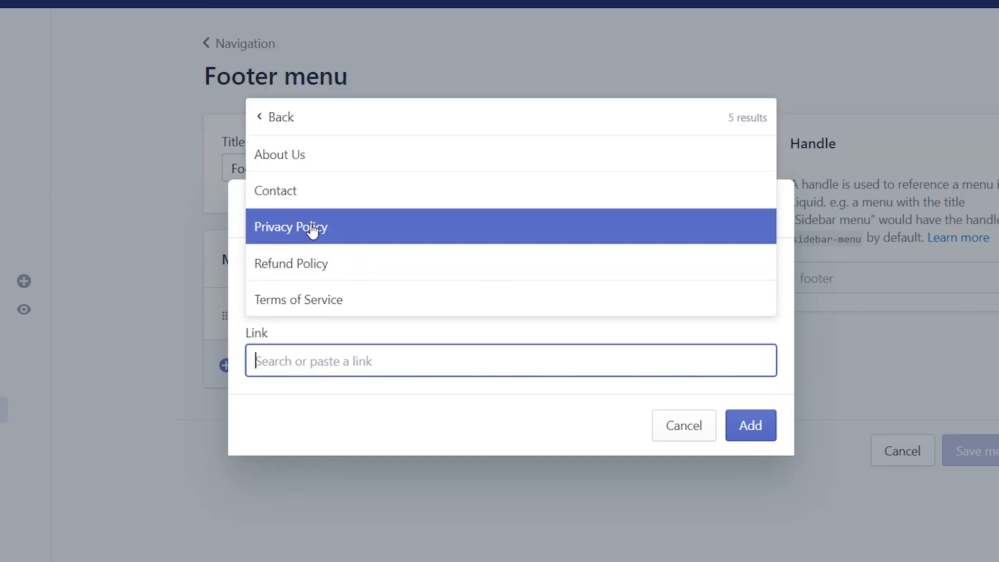
{"action": "left_click", "coordinate": [308, 264]}
{"action": "left_click", "coordinate": [353, 297]}
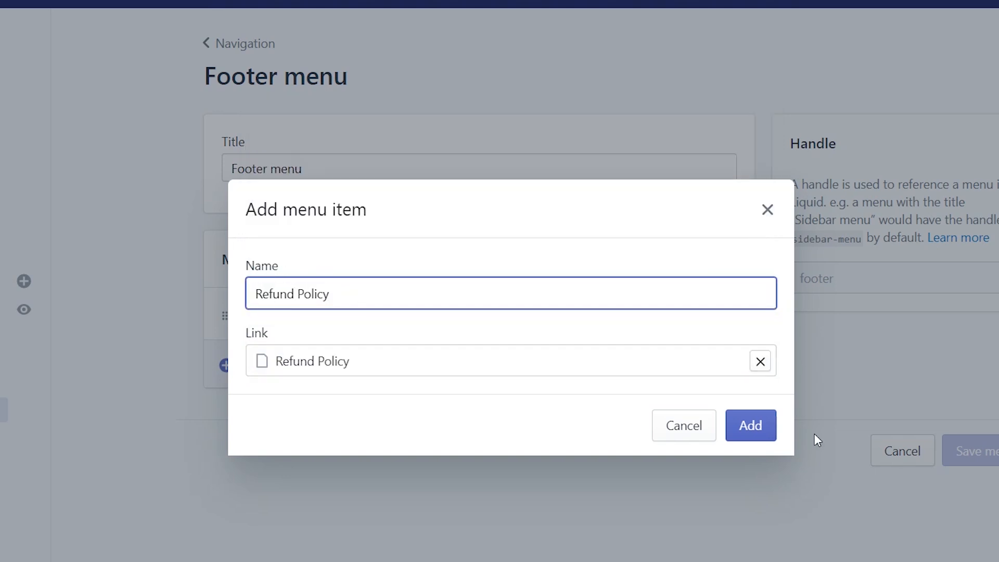
{"action": "left_click", "coordinate": [761, 426]}
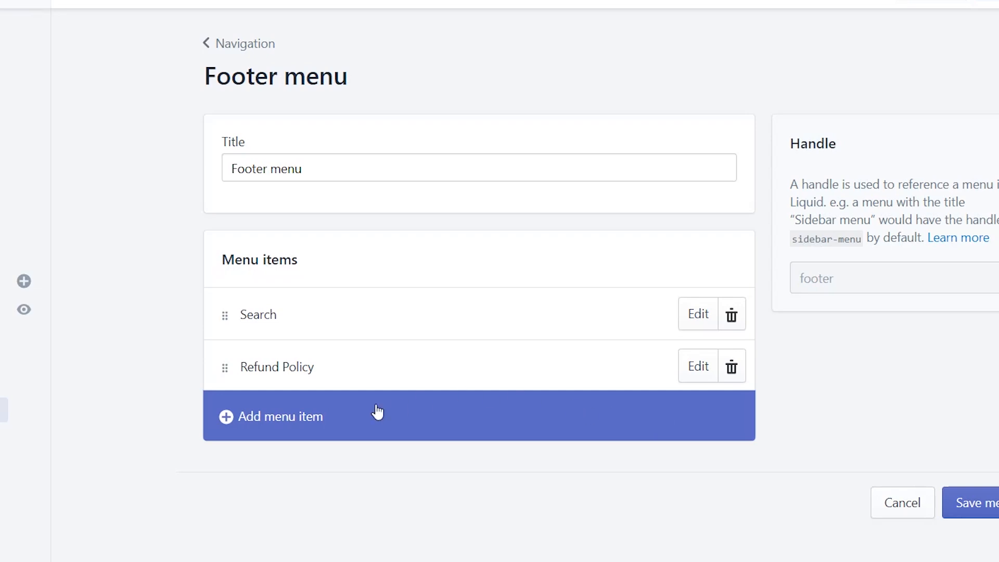
Add a 'Privacy Policy' footer item linked to the Privacy Policy page.
{"action": "left_click", "coordinate": [303, 418]}
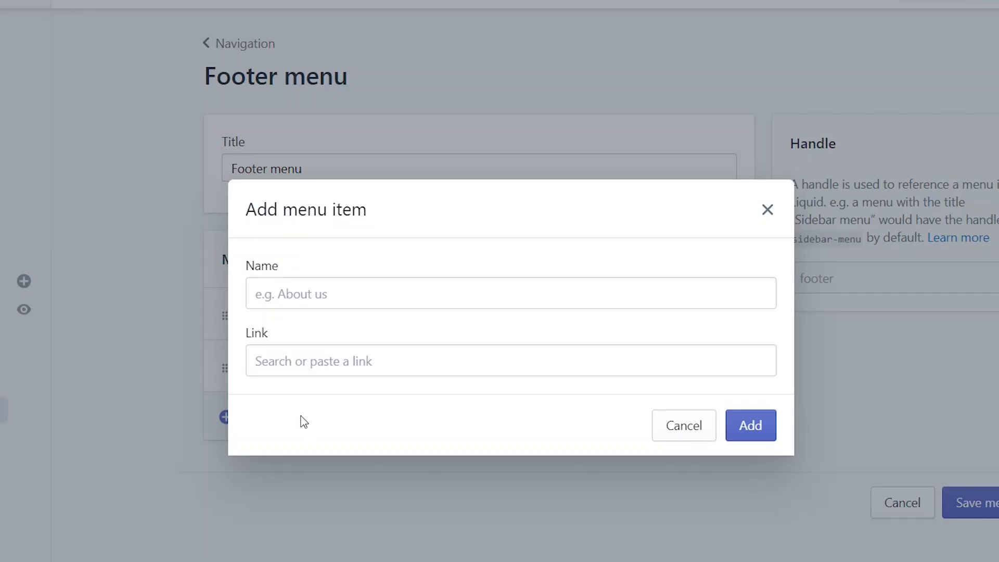
{"action": "left_click", "coordinate": [310, 360]}
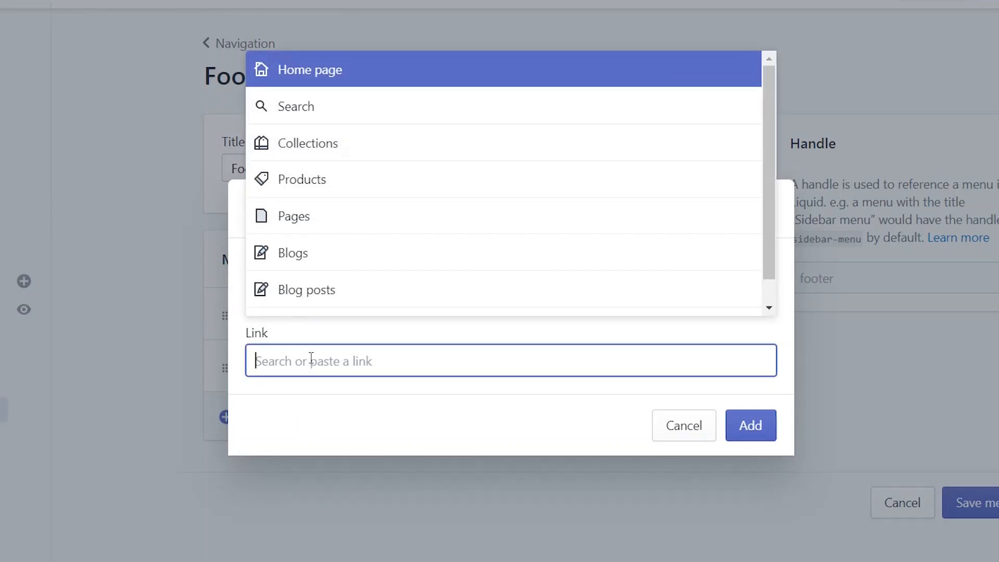
{"action": "left_click", "coordinate": [310, 219]}
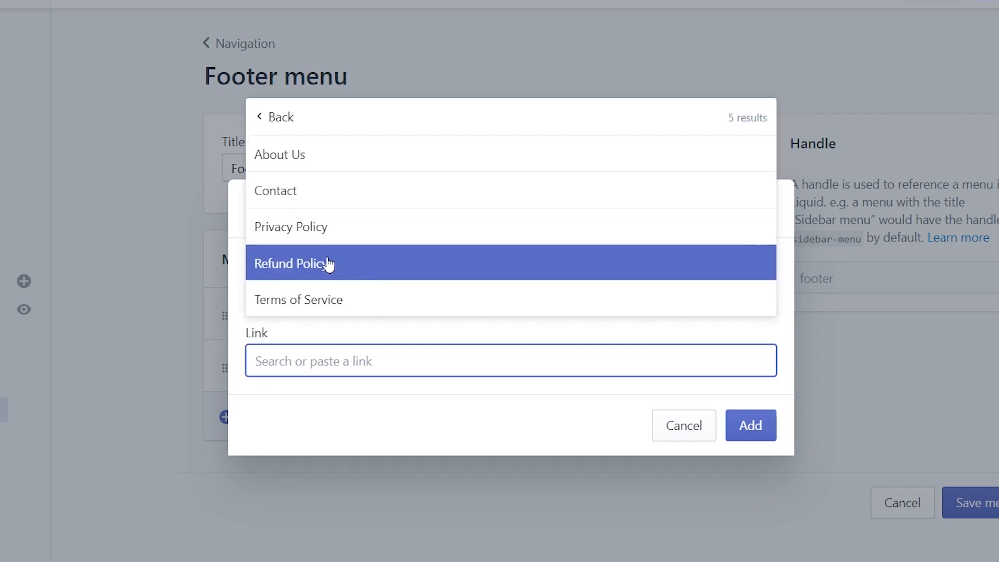
{"action": "left_click", "coordinate": [305, 231]}
{"action": "left_click", "coordinate": [357, 300]}
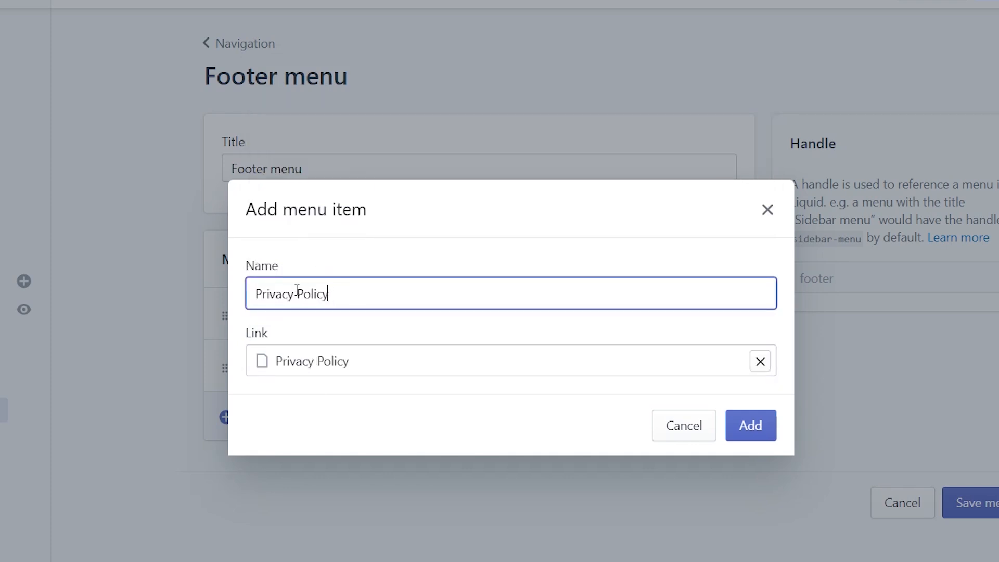
{"action": "left_click", "coordinate": [753, 428]}
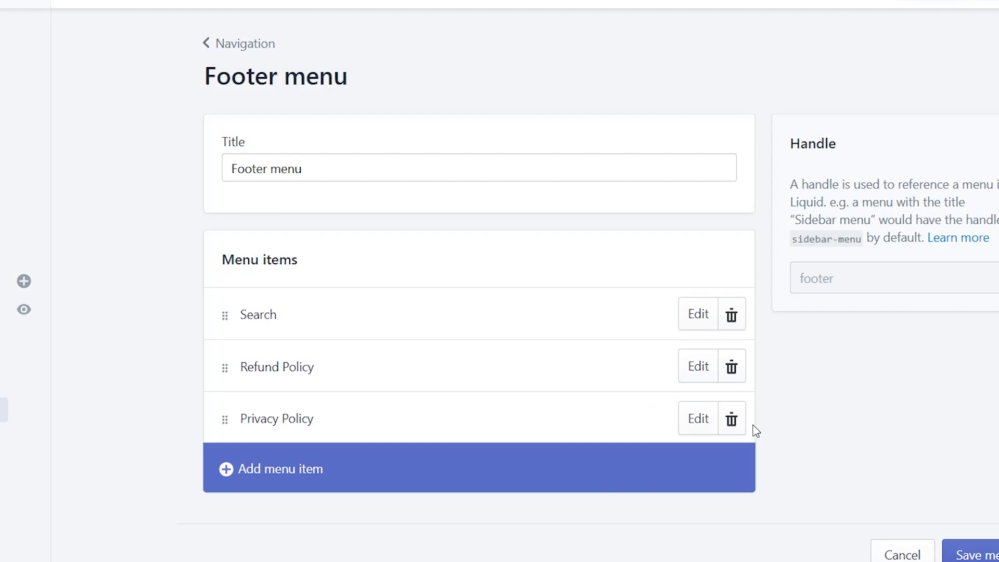
Add a 'Terms of Service' footer item linked to the Terms of Service page.
{"action": "left_click", "coordinate": [275, 479]}
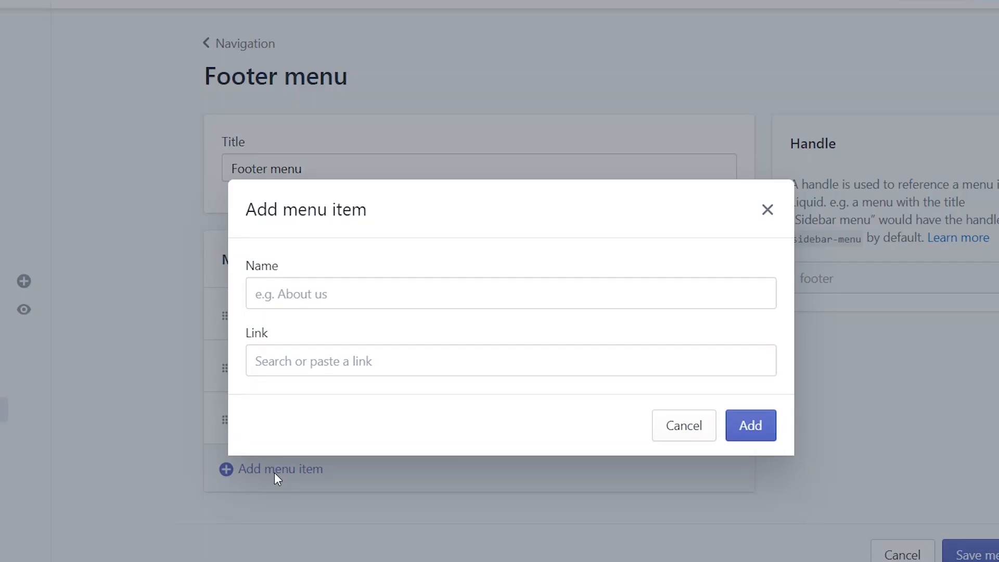
{"action": "left_click", "coordinate": [297, 363]}
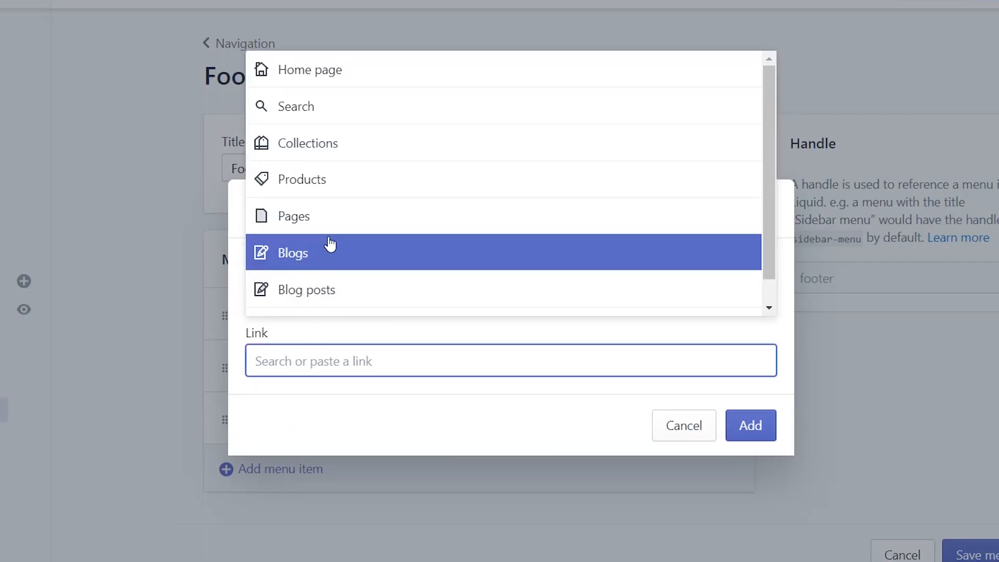
{"action": "left_click", "coordinate": [323, 218]}
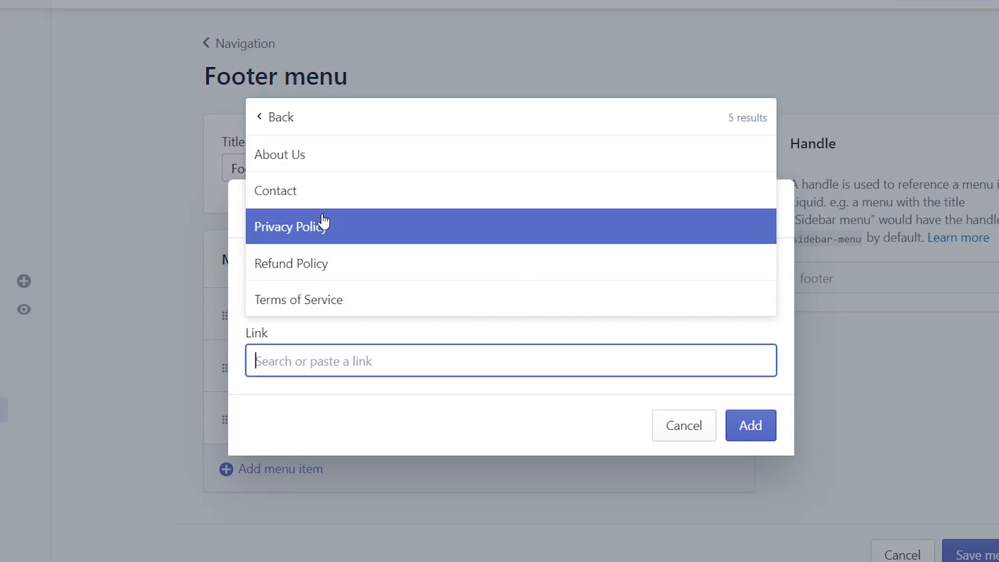
{"action": "left_click", "coordinate": [308, 297]}
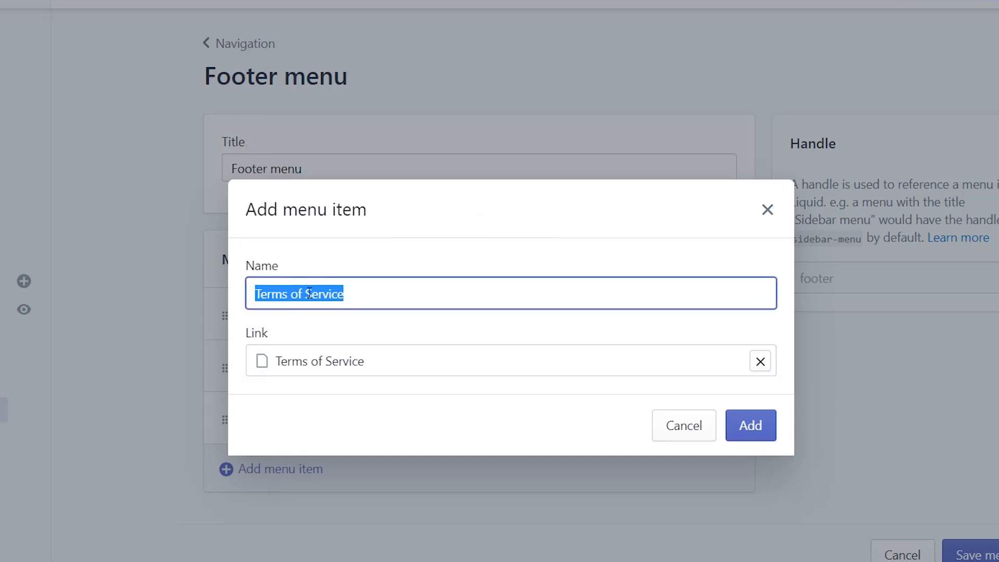
{"action": "left_click", "coordinate": [755, 428]}
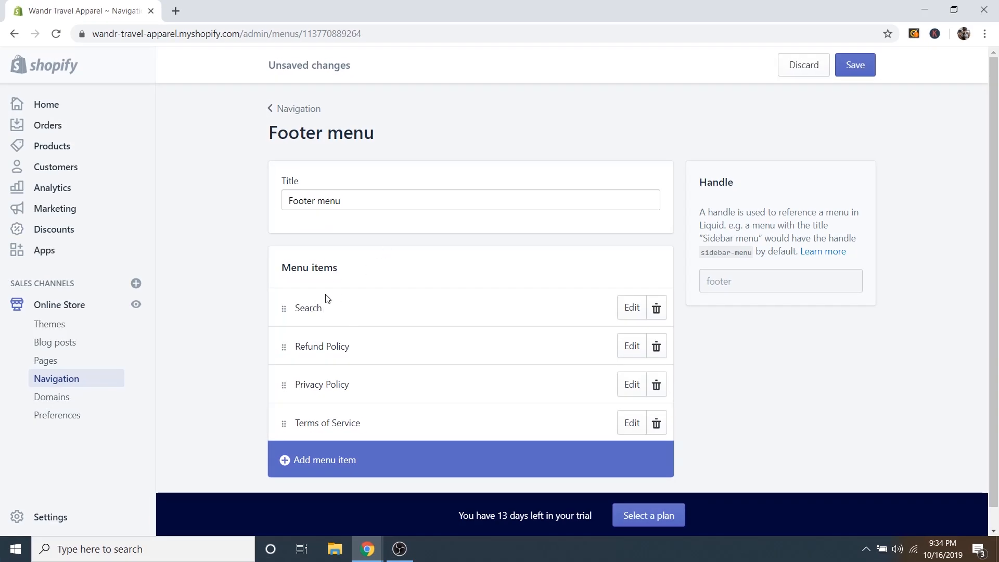
Delete the Search item from the Footer menu and save the menu.
{"action": "left_click", "coordinate": [656, 309]}
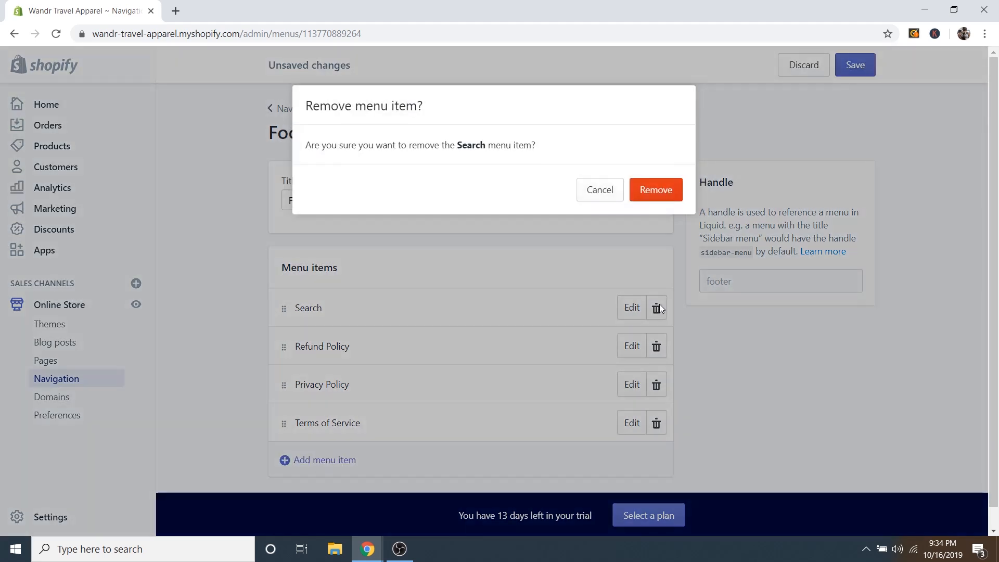
{"action": "left_click", "coordinate": [662, 193]}
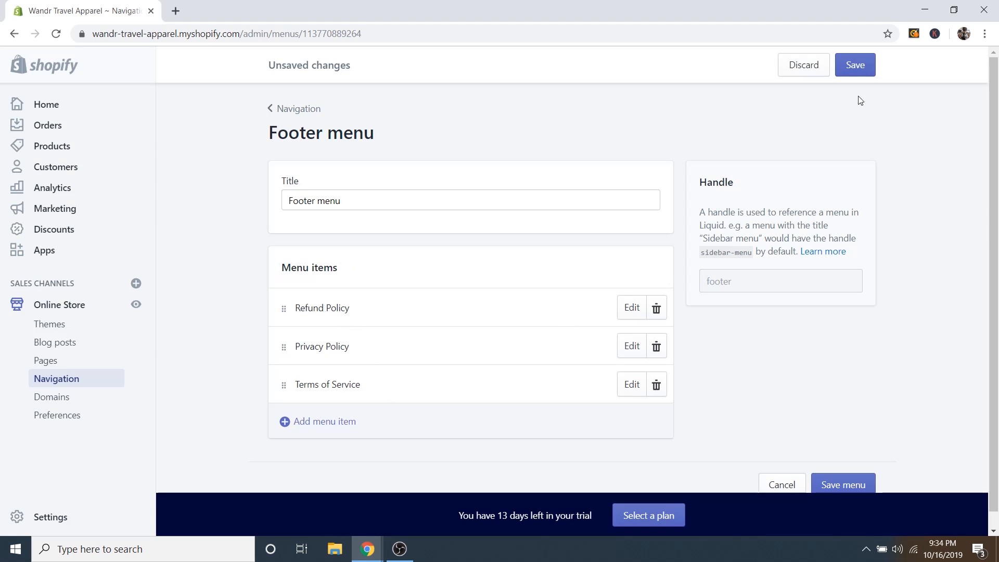
{"action": "left_click", "coordinate": [862, 68]}
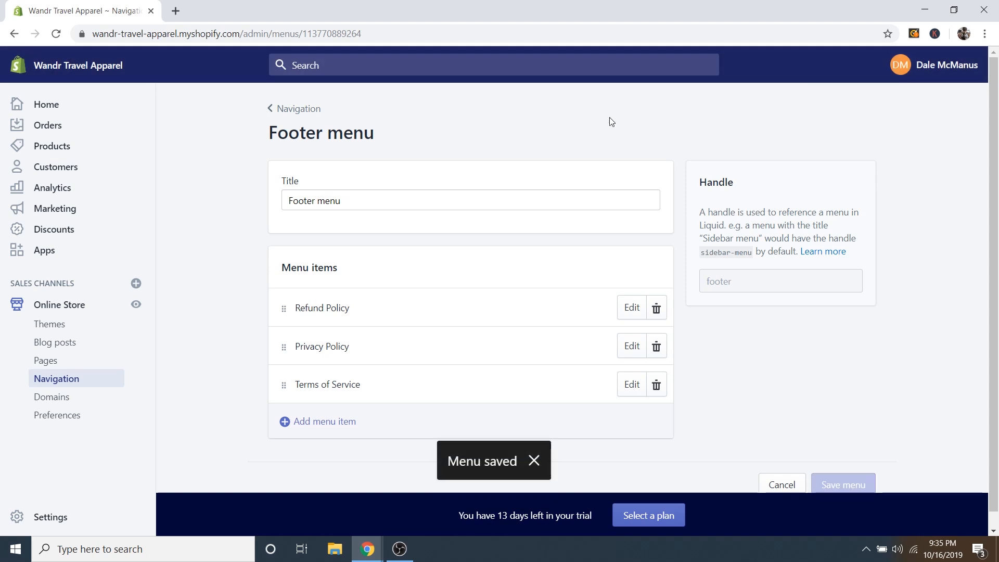
{"action": "right_click", "coordinate": [137, 304]}
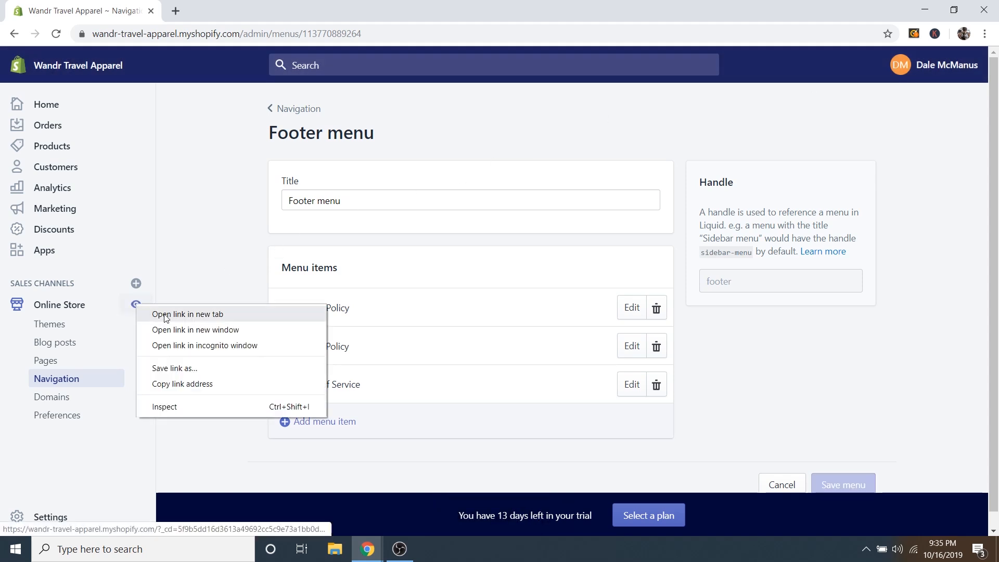
{"action": "left_click", "coordinate": [166, 314]}
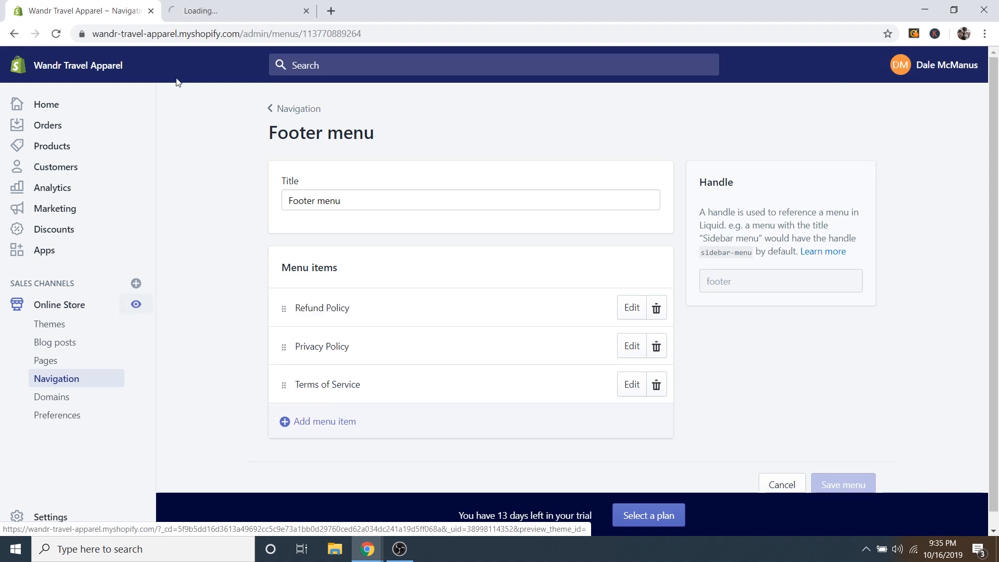
{"action": "left_click", "coordinate": [214, 12]}
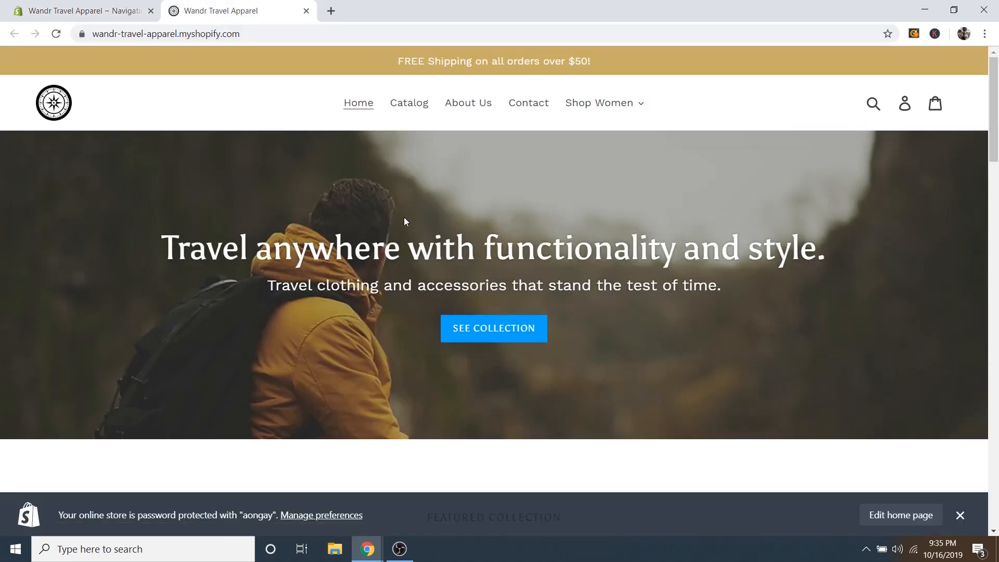
{"action": "scroll", "coordinate": [403, 217], "scroll_direction": "down", "scroll_amount": 20}
{"action": "scroll", "coordinate": [518, 334], "scroll_direction": "down", "scroll_amount": 3}
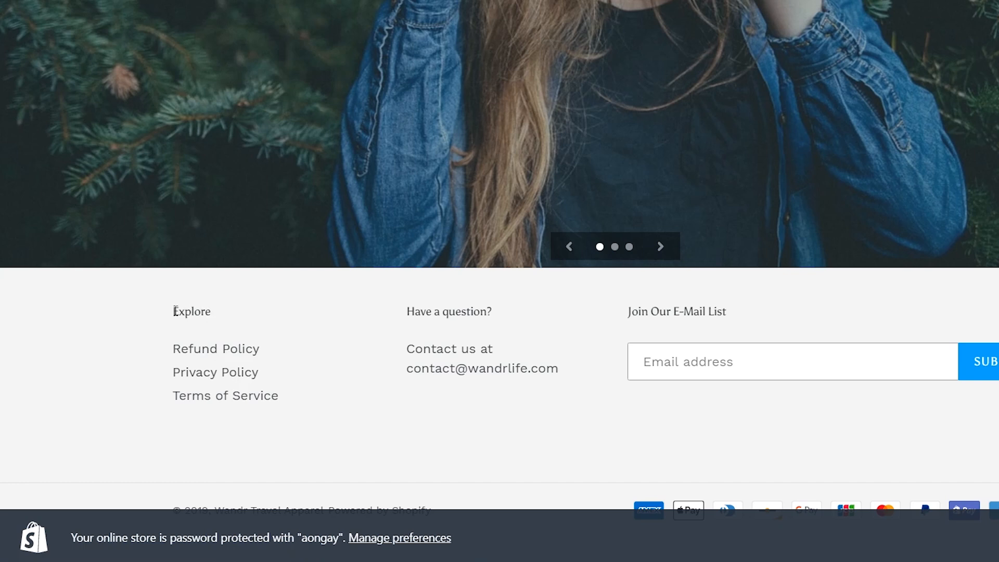
{"action": "left_click", "coordinate": [213, 320]}
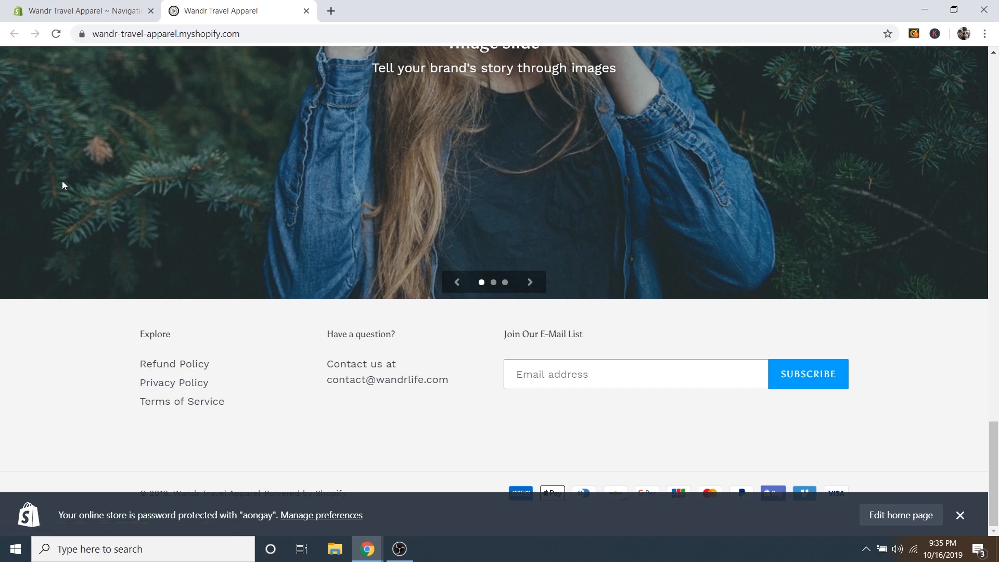
{"action": "left_click", "coordinate": [110, 12]}
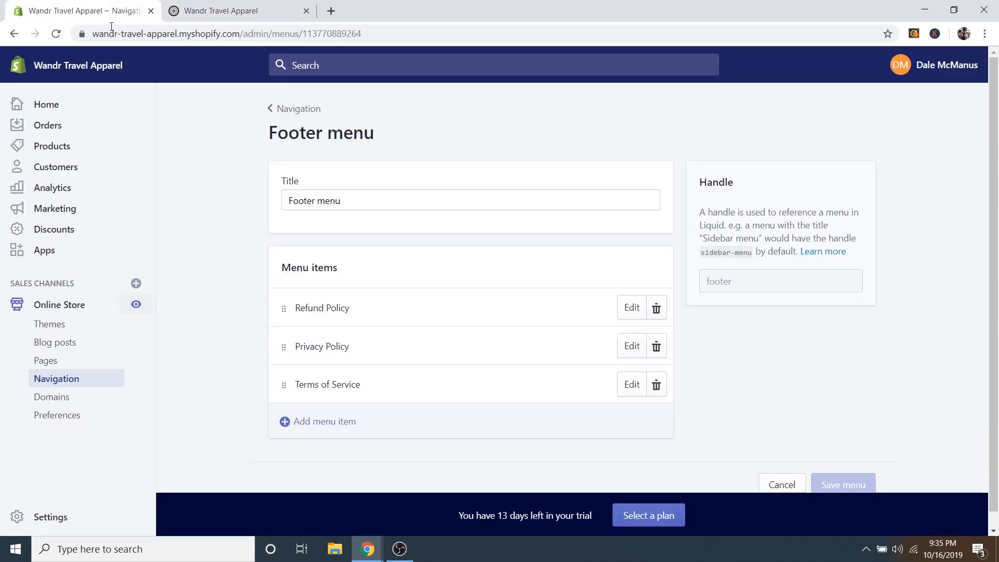
Return to Navigation, close the storefront tab, and go to online store Preferences.
{"action": "left_click", "coordinate": [294, 110]}
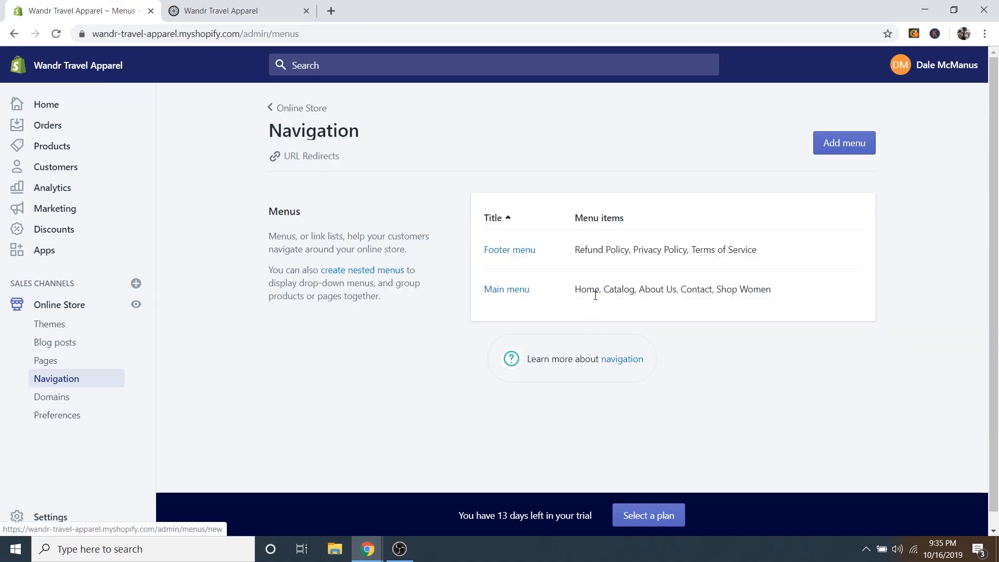
{"action": "left_click", "coordinate": [307, 11]}
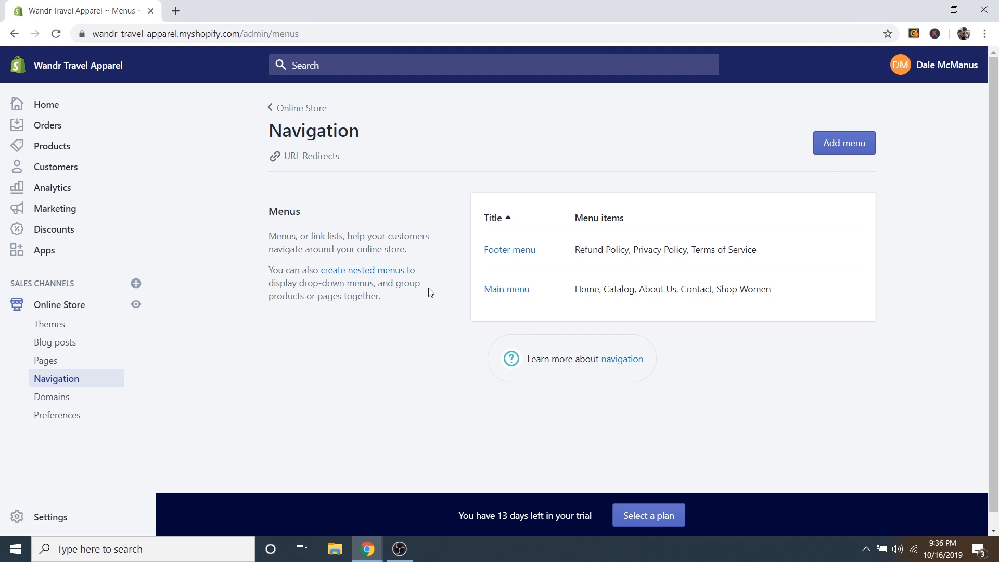
{"action": "left_click", "coordinate": [47, 420]}
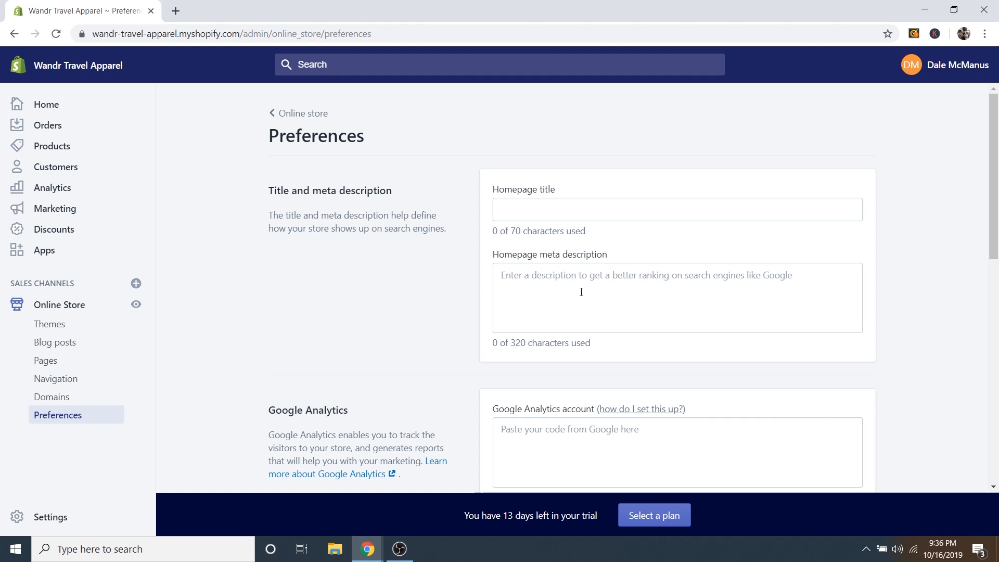
Enter 'Wandr Travel Apparel' as the homepage title.
{"action": "left_click", "coordinate": [576, 211]}
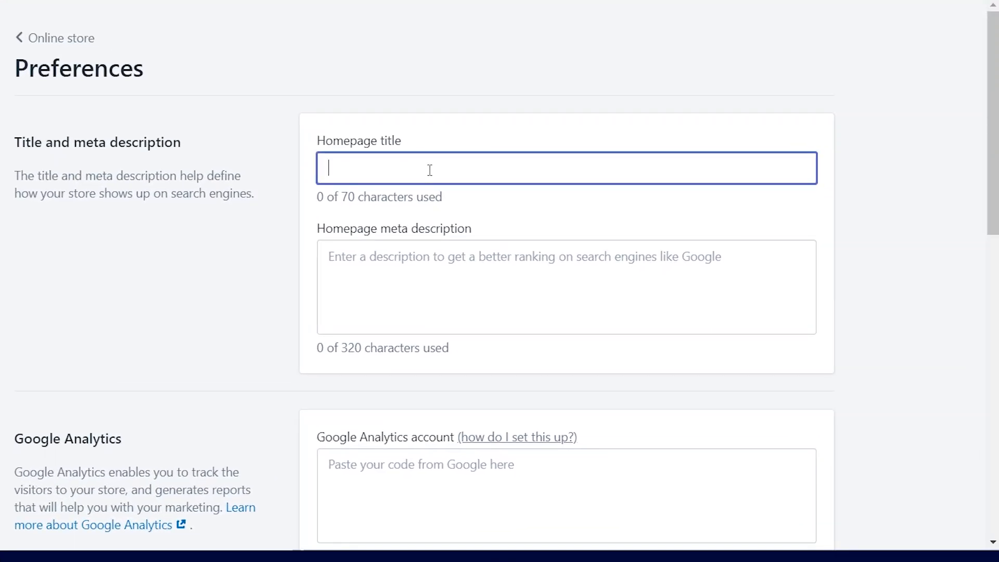
{"action": "type", "text": "Wandr Travel Appar"}
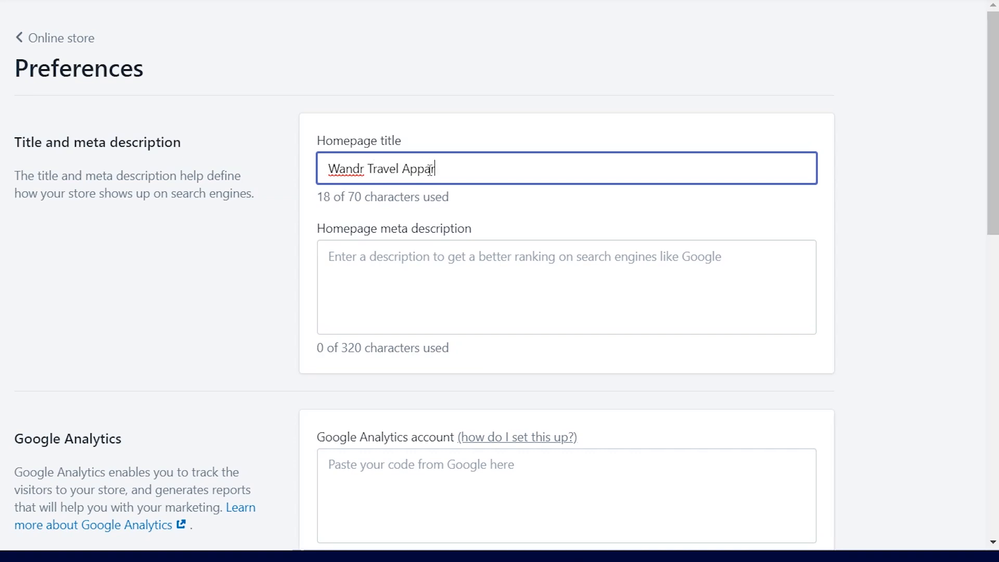
{"action": "type", "text": "el"}
{"action": "left_click_drag", "start_coordinate": [402, 168], "coordinate": [455, 176]}
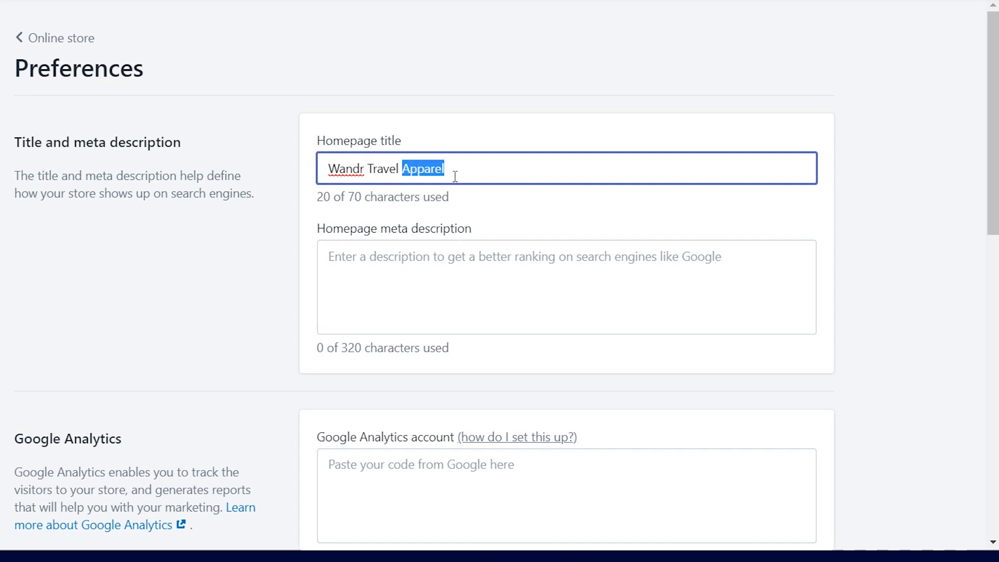
{"action": "left_click", "coordinate": [465, 164]}
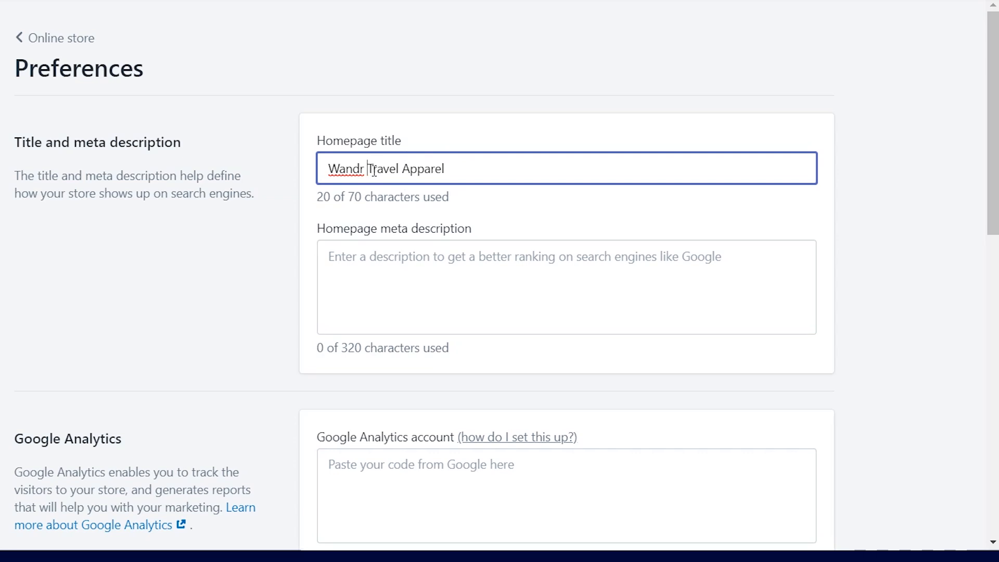
{"action": "left_click_drag", "start_coordinate": [368, 172], "coordinate": [457, 173]}
{"action": "left_click", "coordinate": [455, 168]}
{"action": "left_click", "coordinate": [424, 260]}
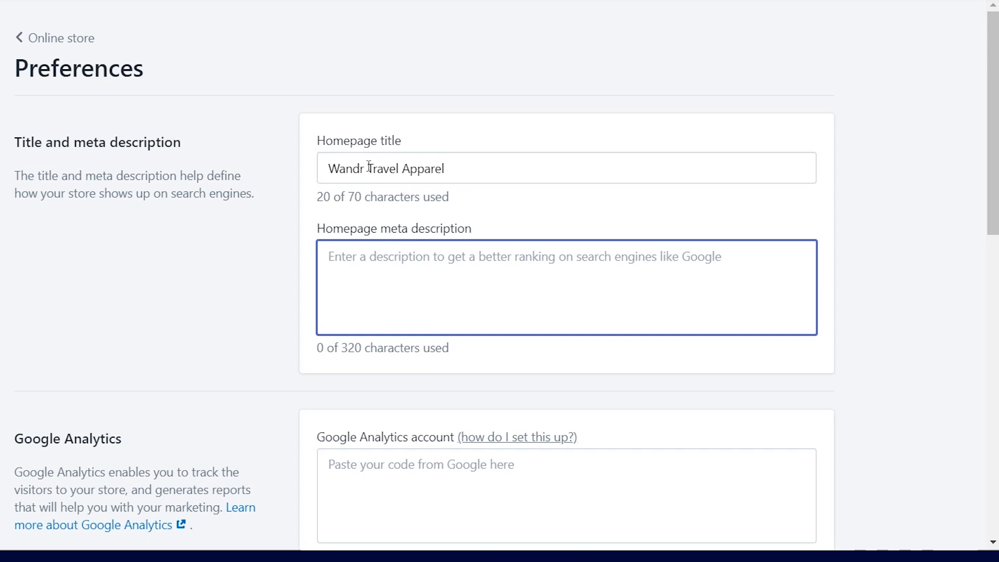
{"action": "left_click_drag", "start_coordinate": [368, 167], "coordinate": [454, 169]}
Add a meta description about travel clothing for the modern day nomad, then save the preferences.
{"action": "left_click", "coordinate": [389, 276]}
{"action": "type", "text": "Travel clothing and accessories for the modern day nomad. The best travel brands in the world all in one place for both men and women."}
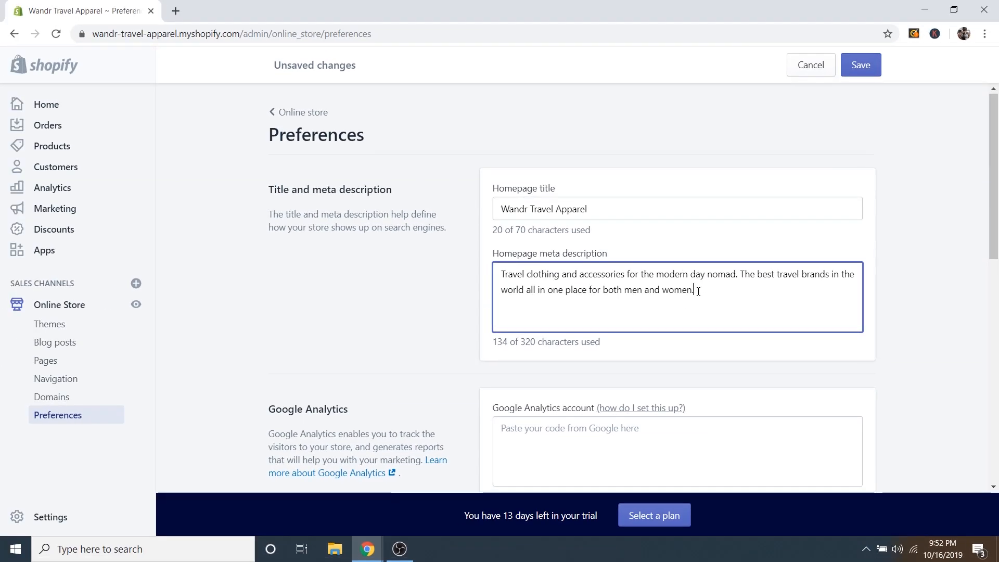
{"action": "scroll", "coordinate": [698, 291], "scroll_direction": "down", "scroll_amount": 3}
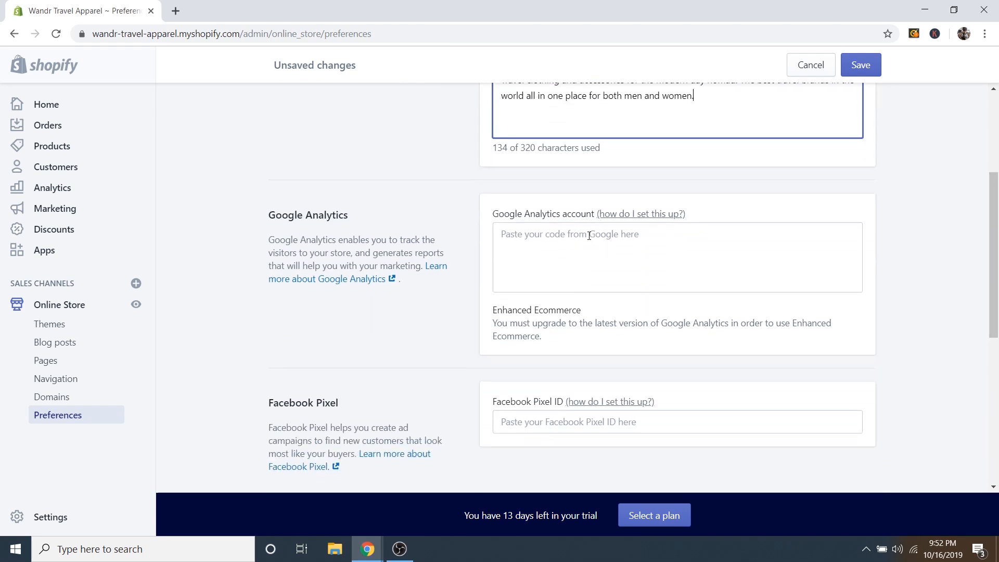
{"action": "left_click", "coordinate": [587, 236]}
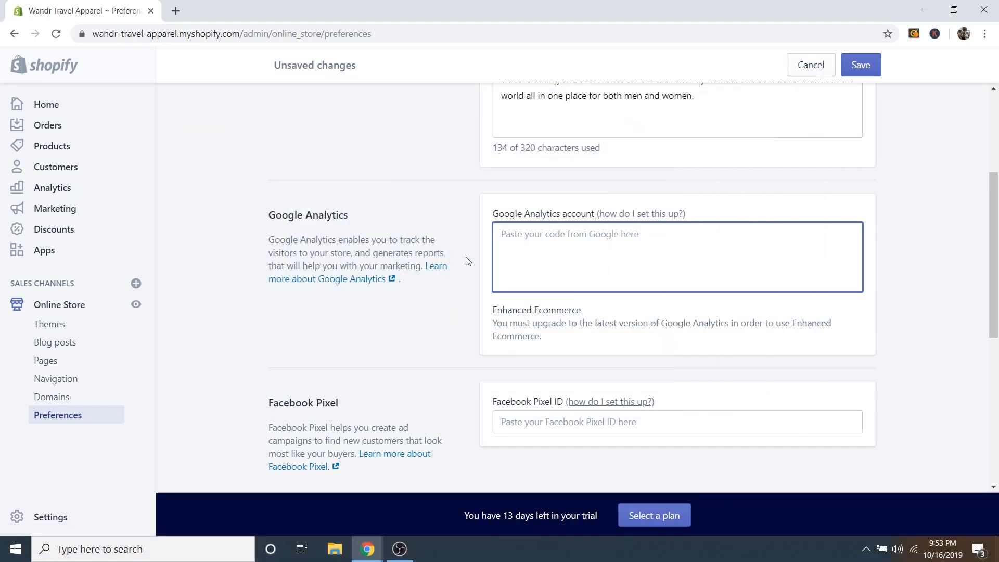
{"action": "scroll", "coordinate": [919, 330], "scroll_direction": "up", "scroll_amount": 4}
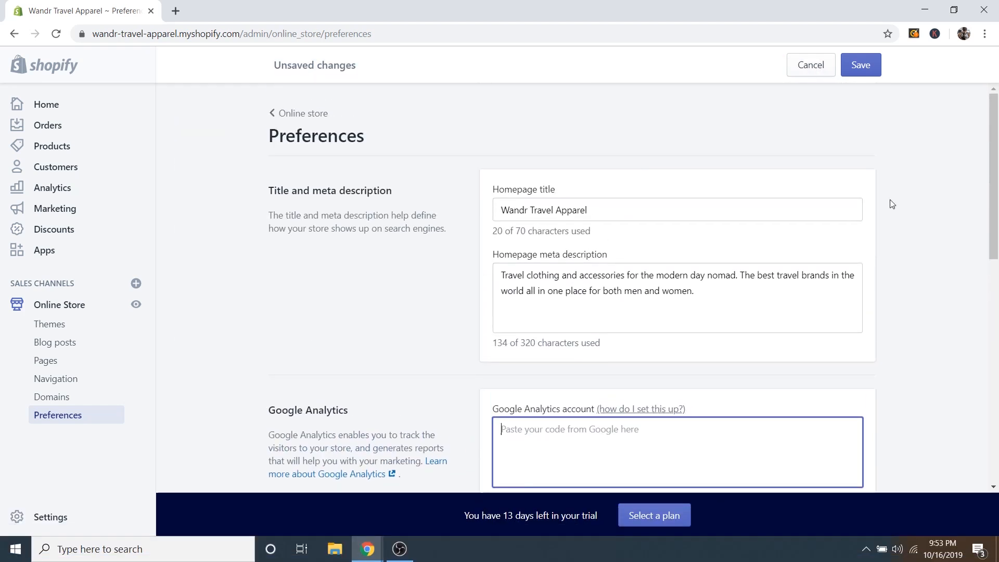
{"action": "left_click", "coordinate": [862, 64]}
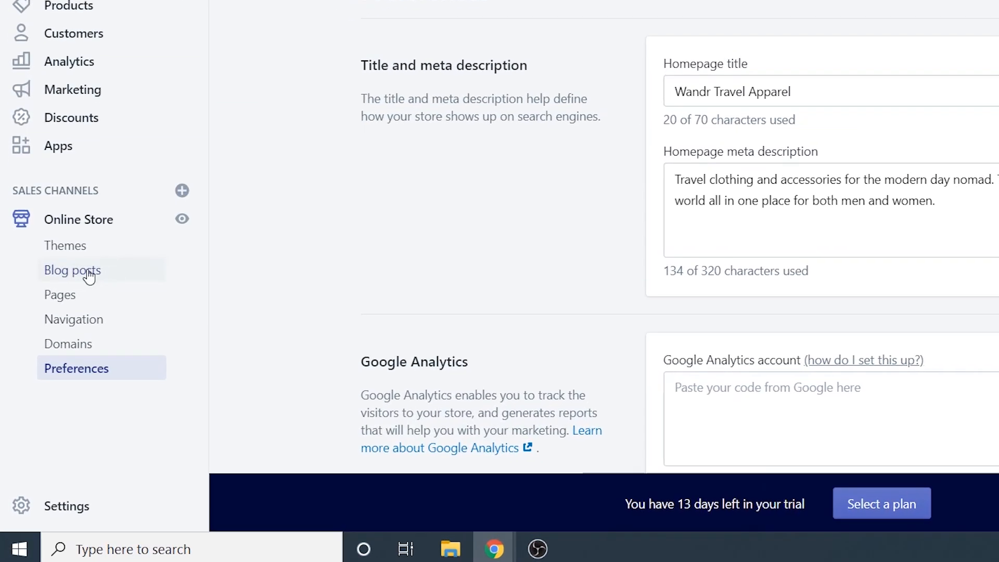
Create a new blog post titled 'The Top 10 Best and Affordable Travel Backpacks'.
{"action": "left_click", "coordinate": [54, 345]}
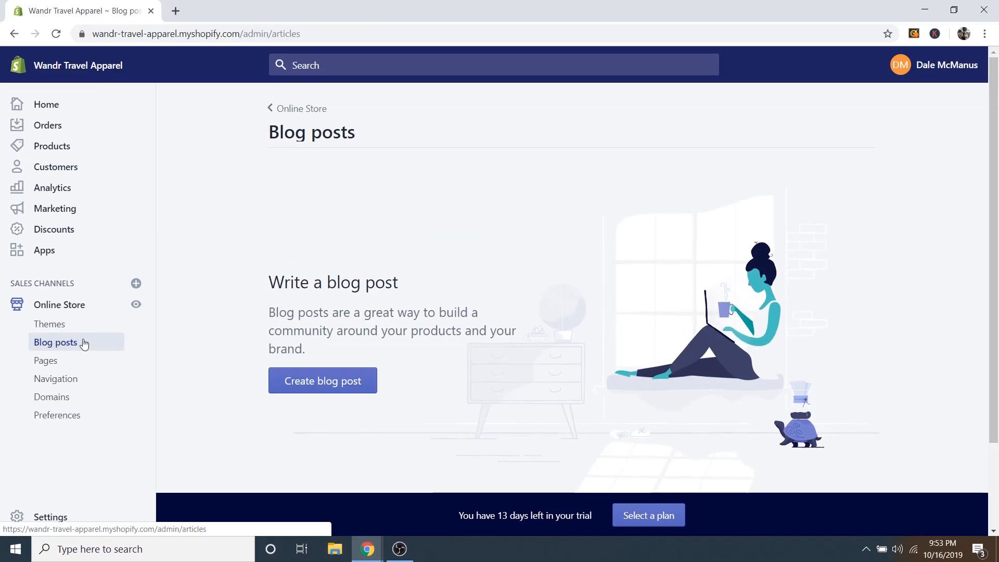
{"action": "left_click", "coordinate": [337, 382]}
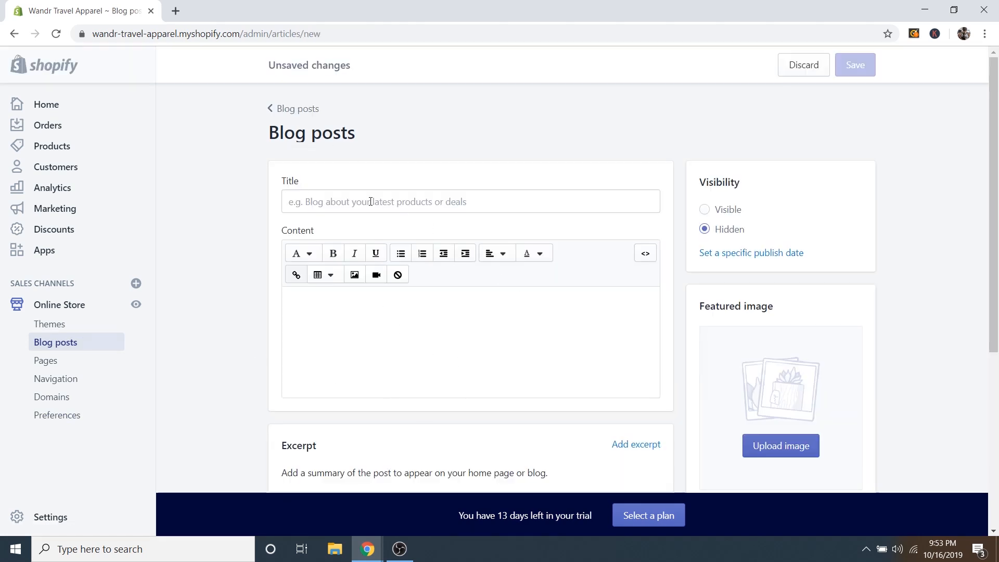
{"action": "left_click", "coordinate": [325, 199]}
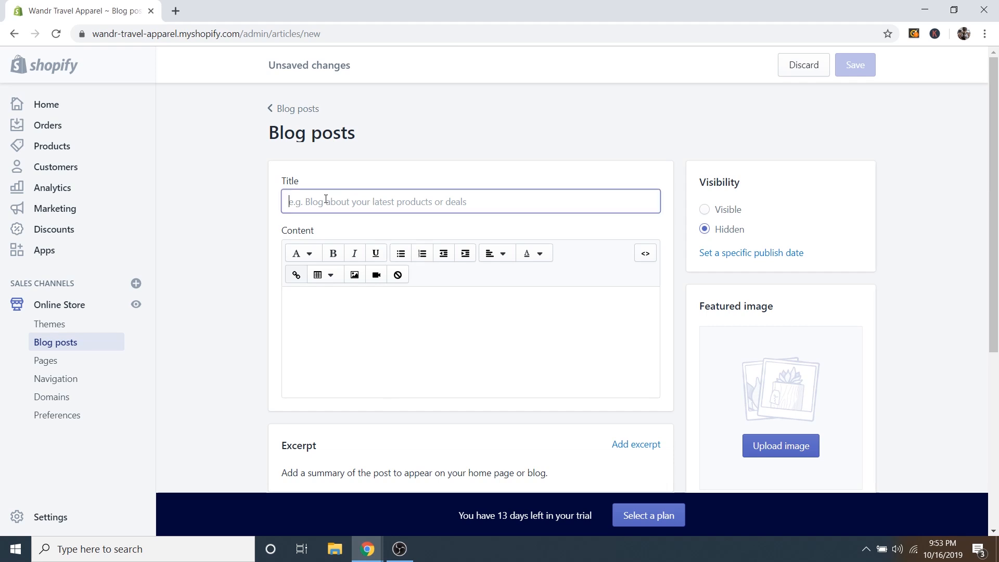
{"action": "type", "text": "The Top 10 Best and Affordable Travel Backpacks"}
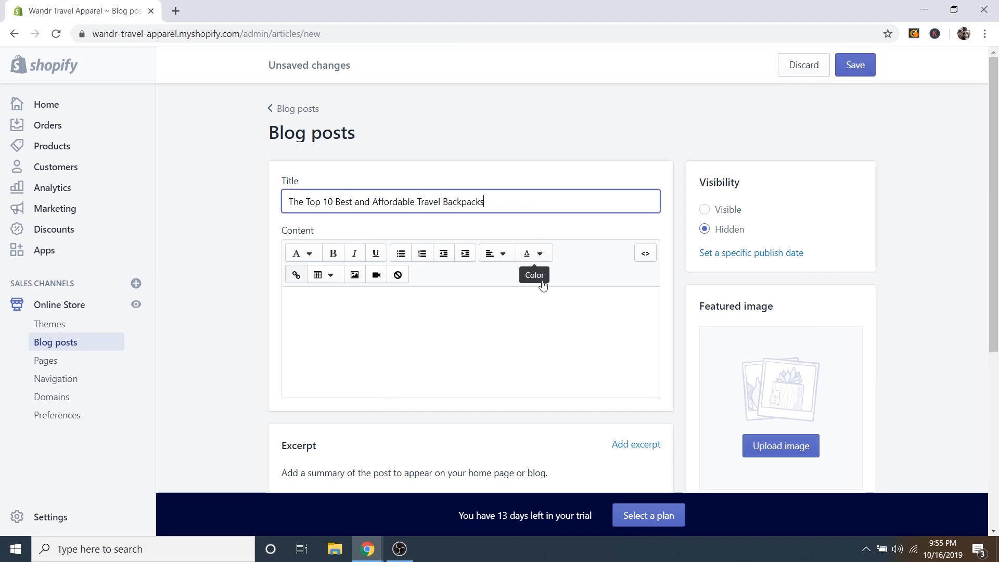
Save the new blog post as hidden with its content still empty.
{"action": "left_click", "coordinate": [387, 334]}
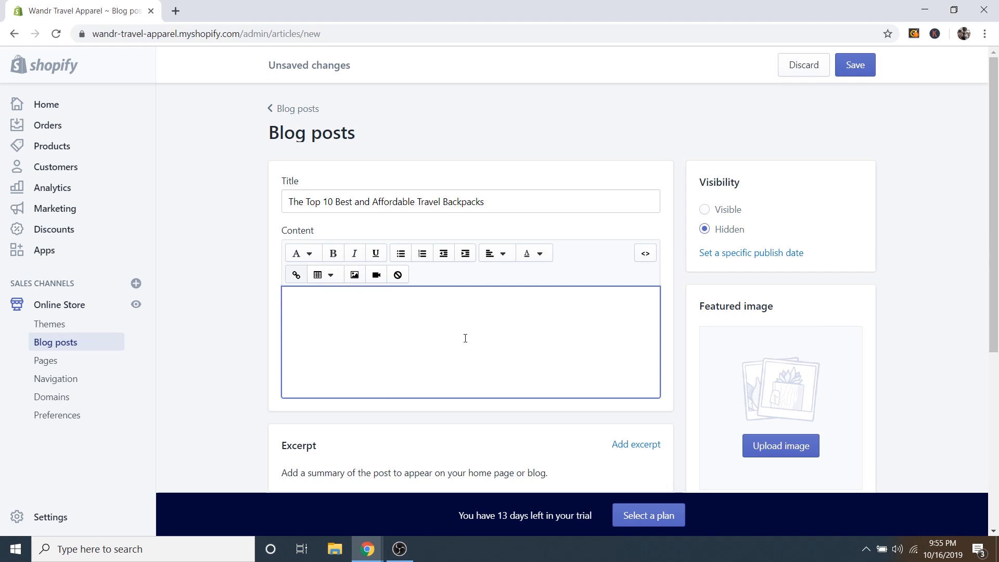
{"action": "left_click_drag", "start_coordinate": [311, 200], "coordinate": [491, 202]}
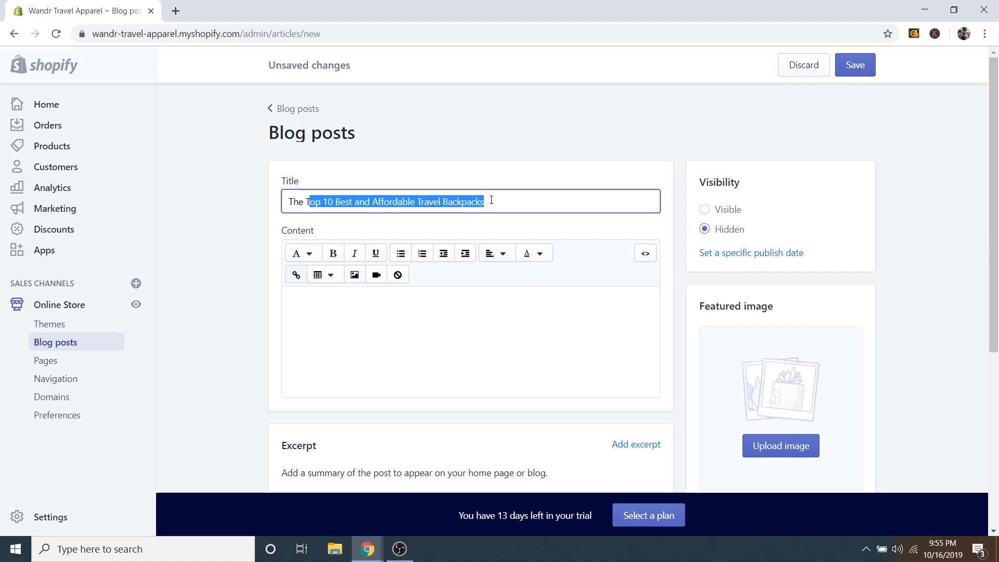
{"action": "left_click", "coordinate": [485, 206]}
{"action": "left_click", "coordinate": [397, 350]}
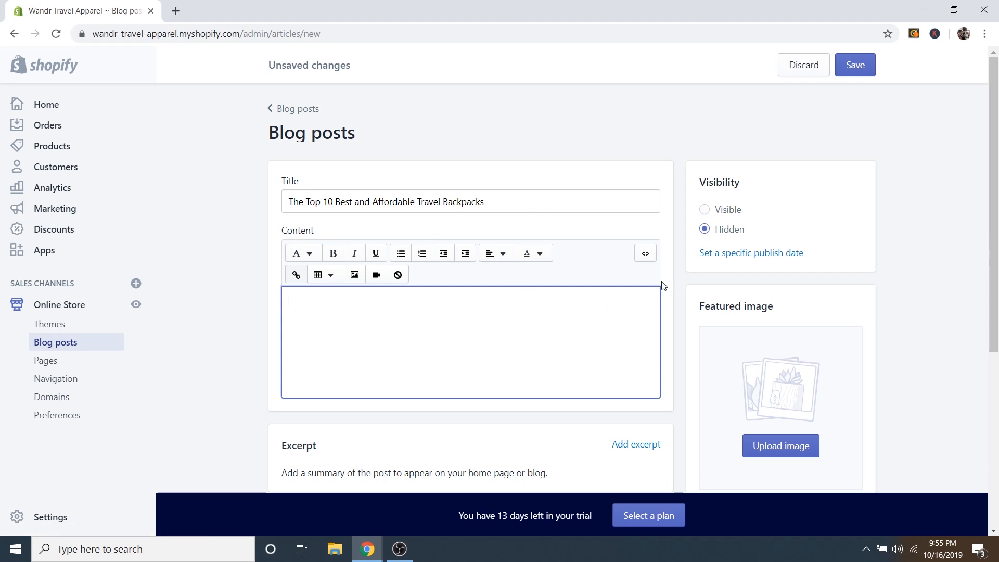
{"action": "left_click", "coordinate": [853, 65]}
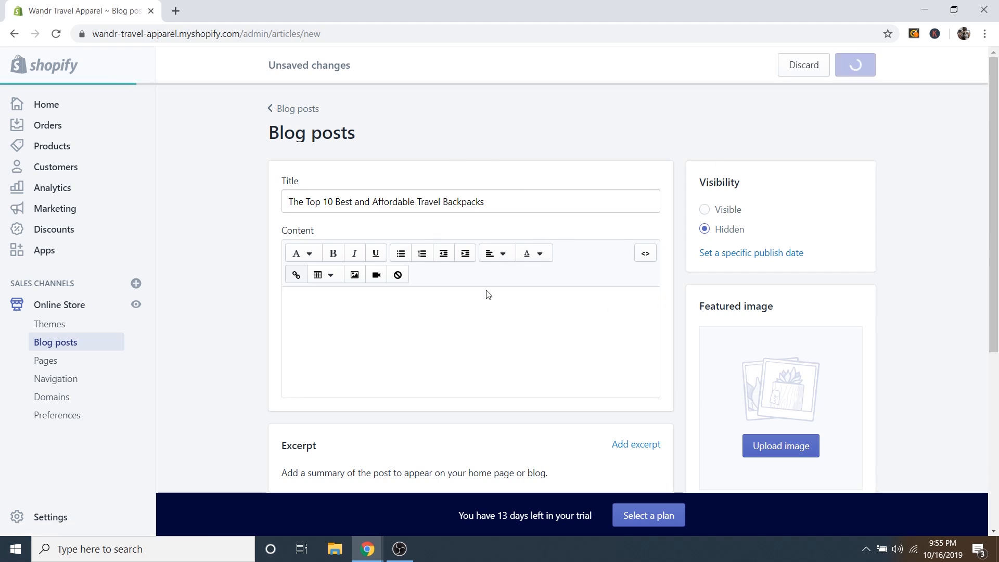
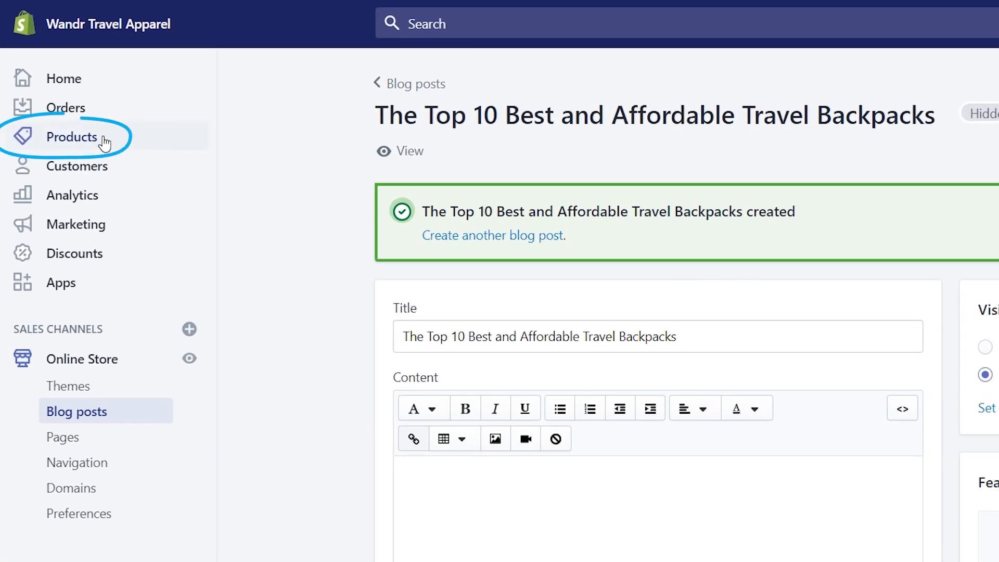
Add a new product and enter the title 'Voyager Travel Backpack'.
{"action": "left_click", "coordinate": [88, 145]}
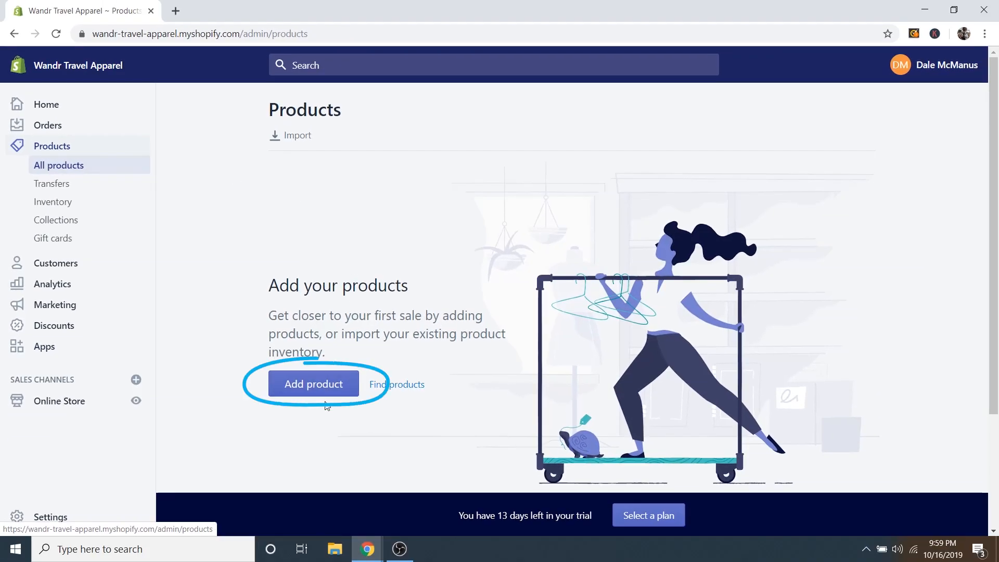
{"action": "left_click", "coordinate": [313, 386]}
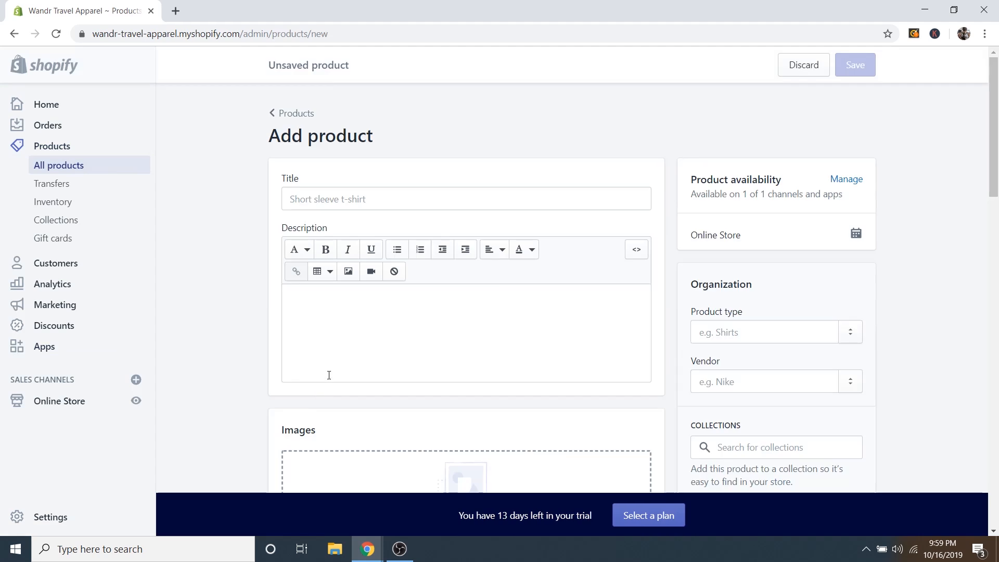
{"action": "left_click", "coordinate": [314, 199]}
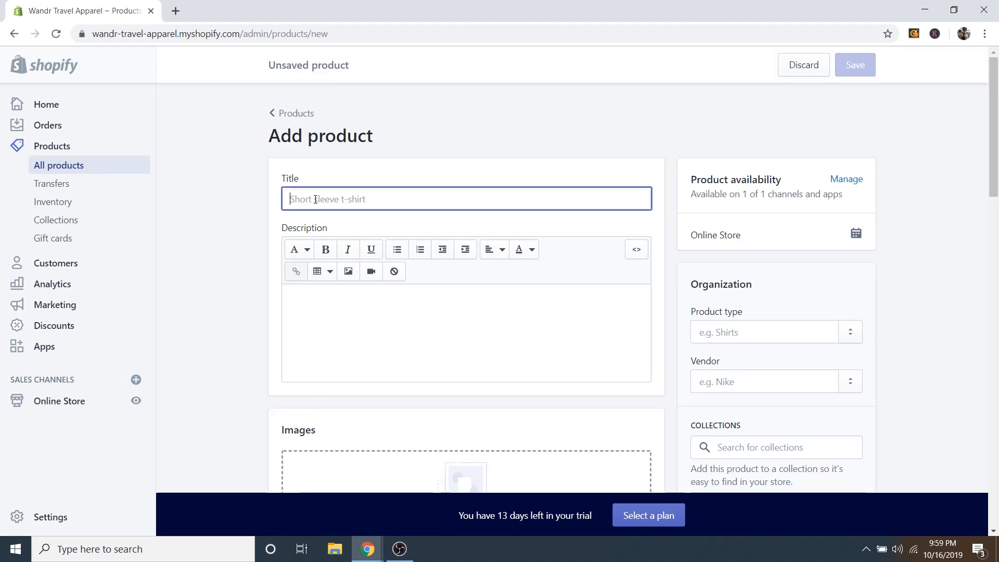
{"action": "type", "text": "Voyager Travel Backpack"}
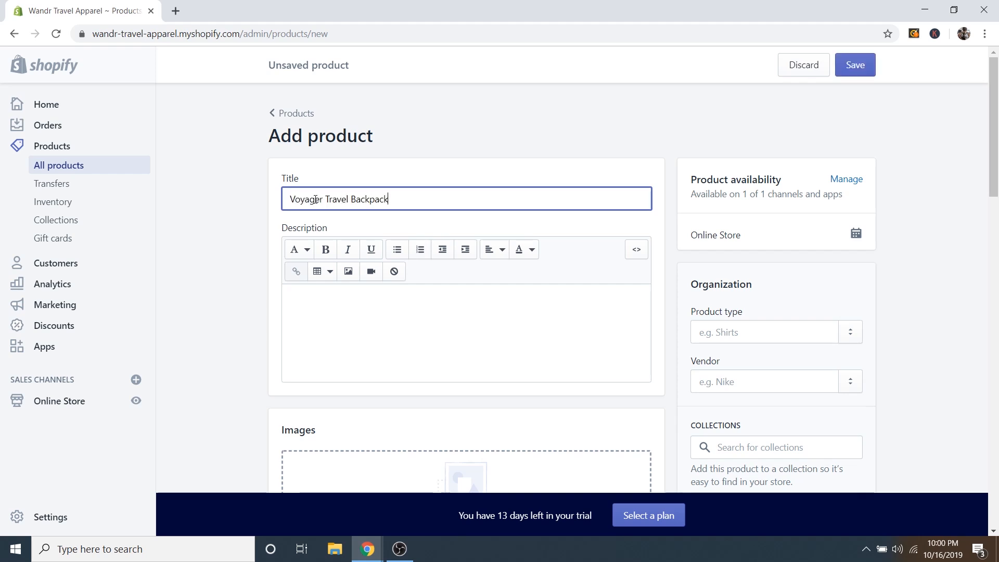
Paste the prepared description and split it into intro, Features, Specs and Care Instructions paragraphs.
{"action": "left_click", "coordinate": [370, 308]}
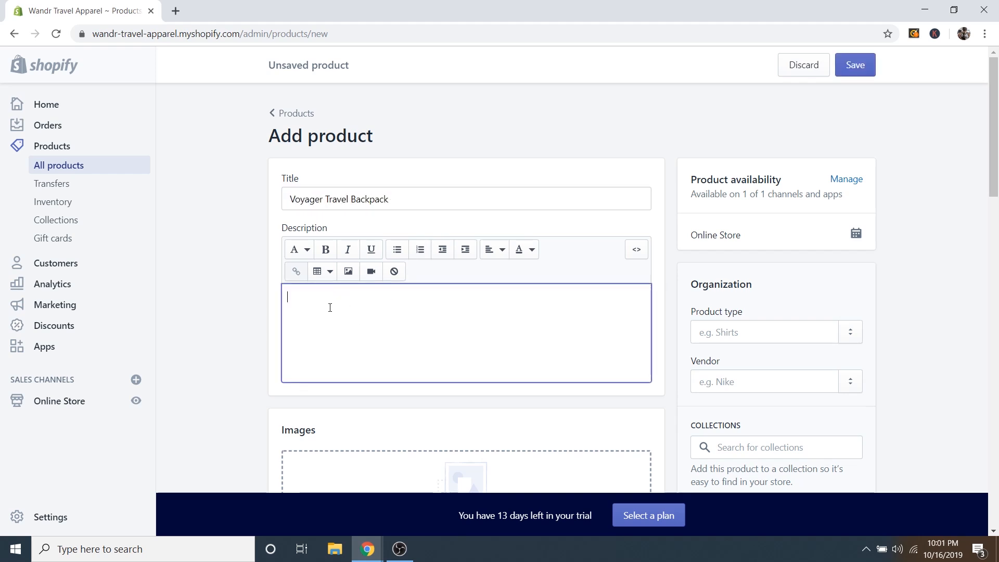
{"action": "right_click", "coordinate": [309, 299]}
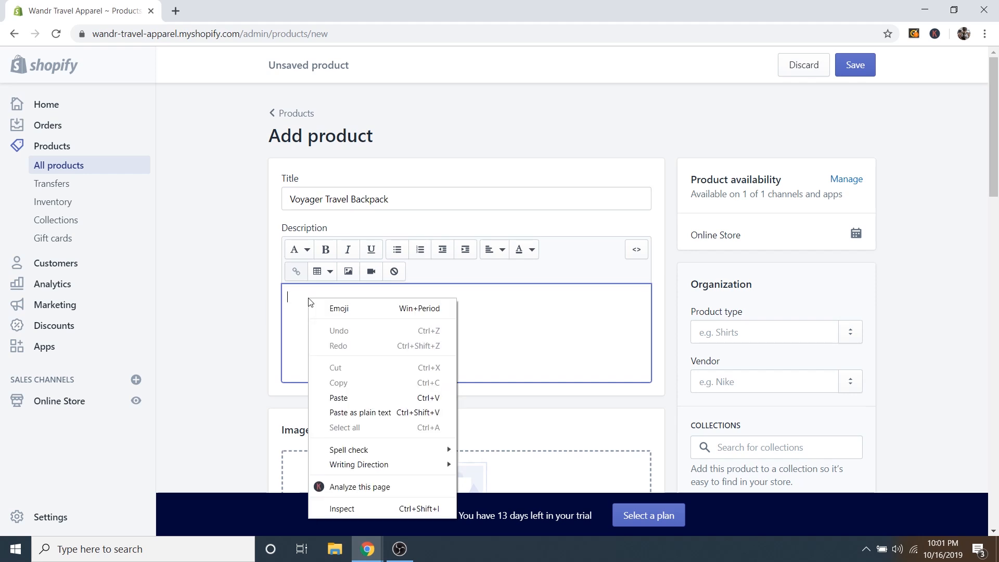
{"action": "left_click", "coordinate": [339, 397]}
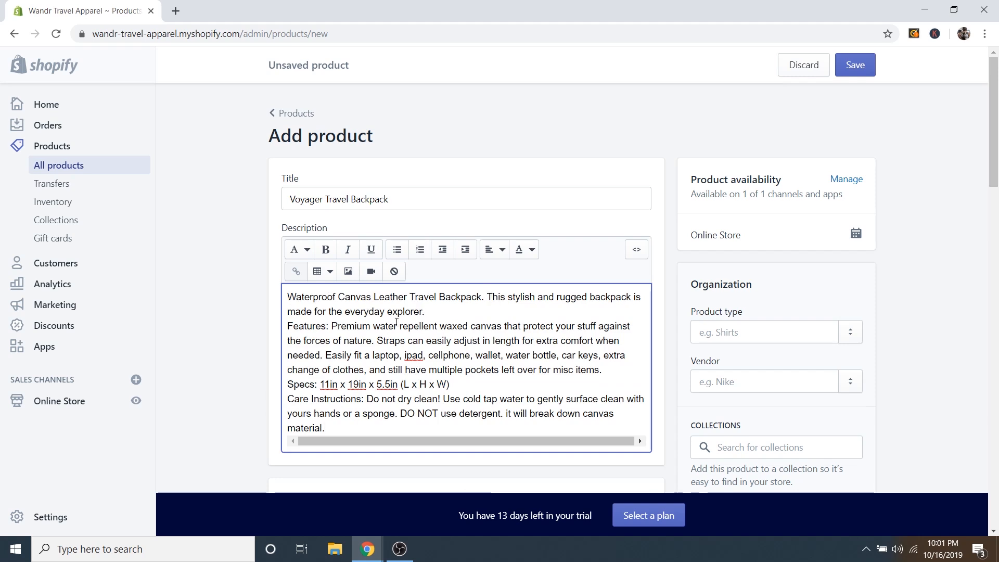
{"action": "left_click", "coordinate": [437, 311]}
{"action": "key", "text": "Return"}
{"action": "scroll", "coordinate": [418, 321], "scroll_direction": "down", "scroll_amount": 1}
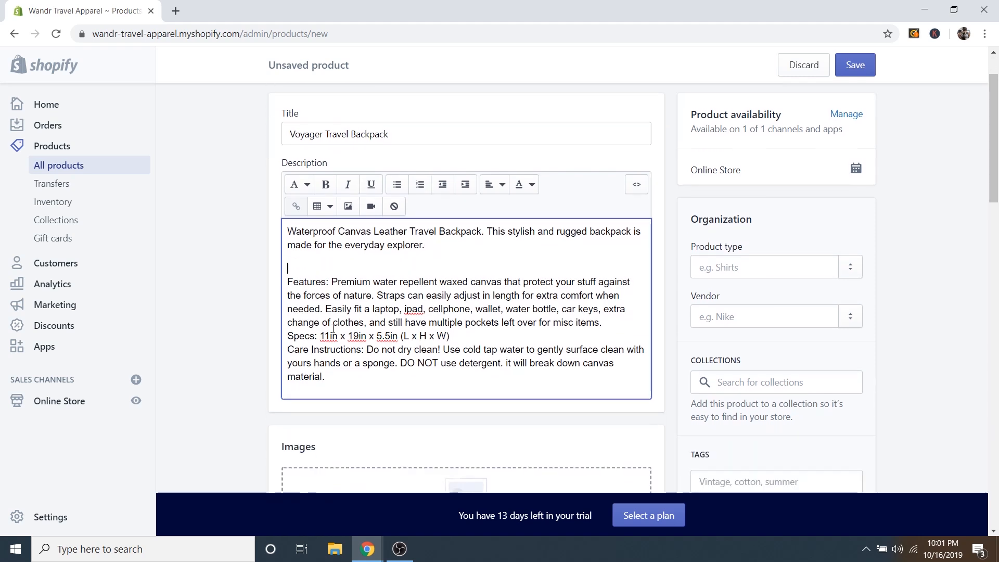
{"action": "left_click", "coordinate": [288, 336]}
{"action": "key", "text": "Return"}
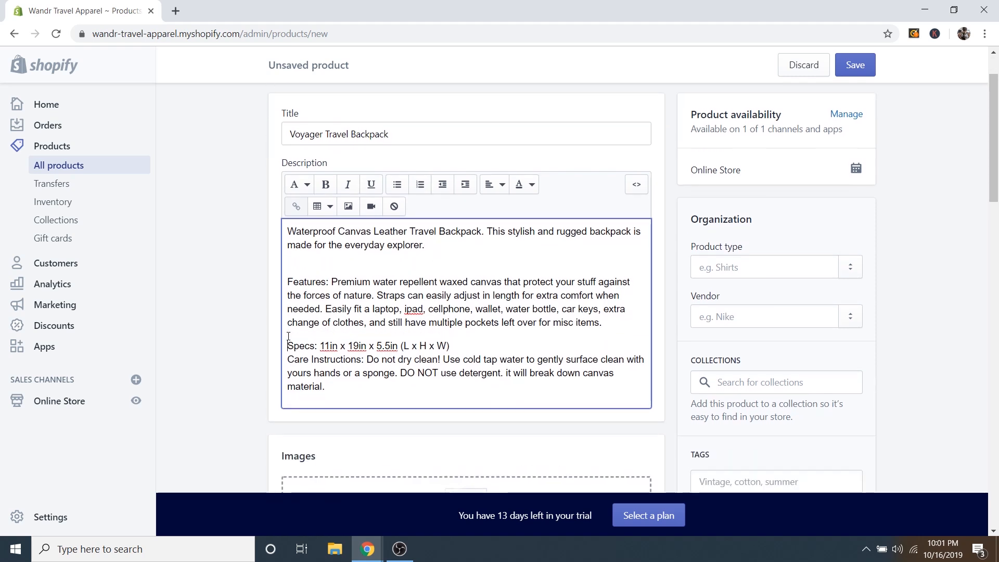
{"action": "left_click", "coordinate": [288, 359]}
{"action": "key", "text": "Return"}
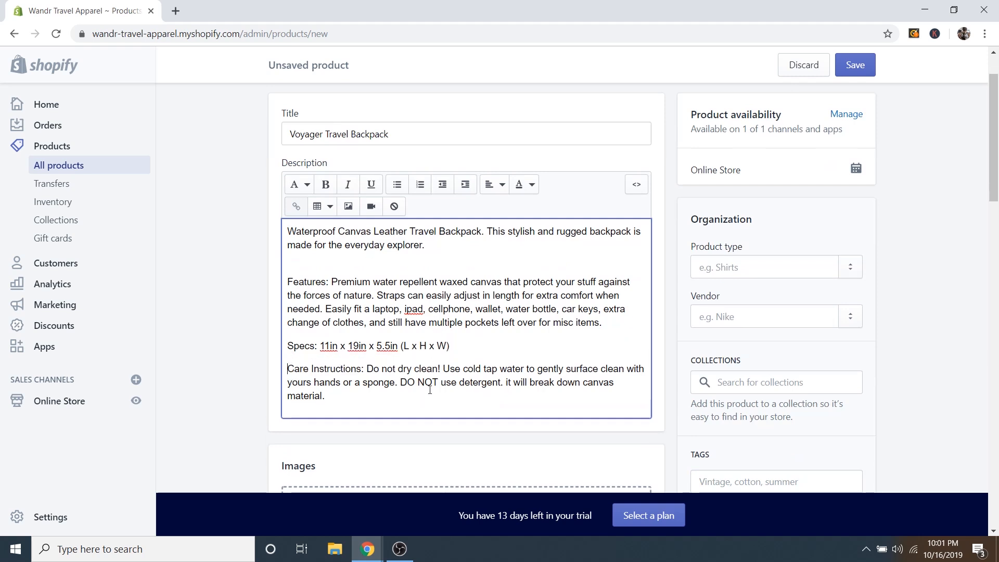
{"action": "left_click", "coordinate": [339, 259]}
{"action": "key", "text": "BackSpace"}
{"action": "key", "text": "Return"}
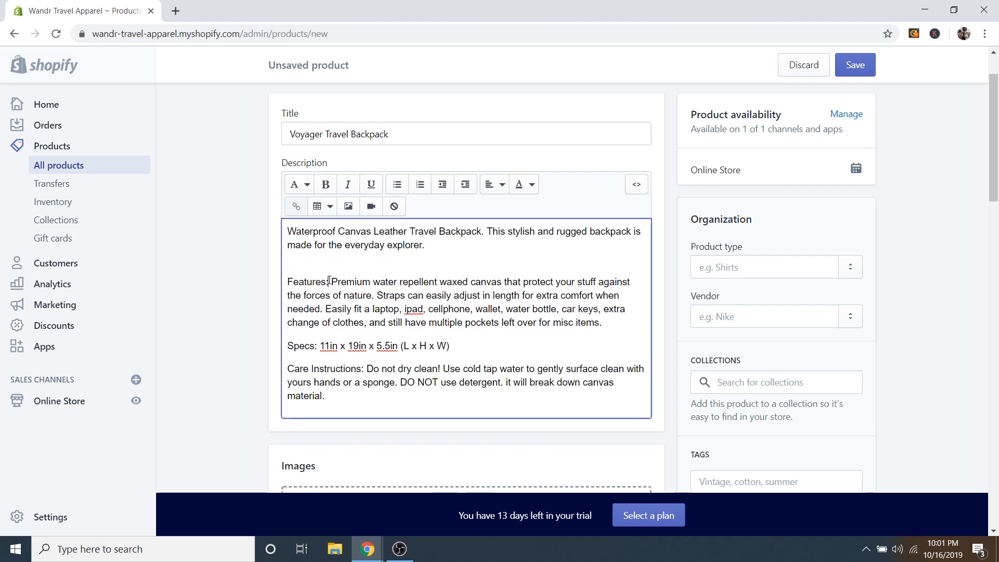
Make the Features:, Specs: and Care Instructions: headings bold.
{"action": "left_click_drag", "start_coordinate": [329, 282], "coordinate": [289, 282]}
{"action": "left_click", "coordinate": [326, 184]}
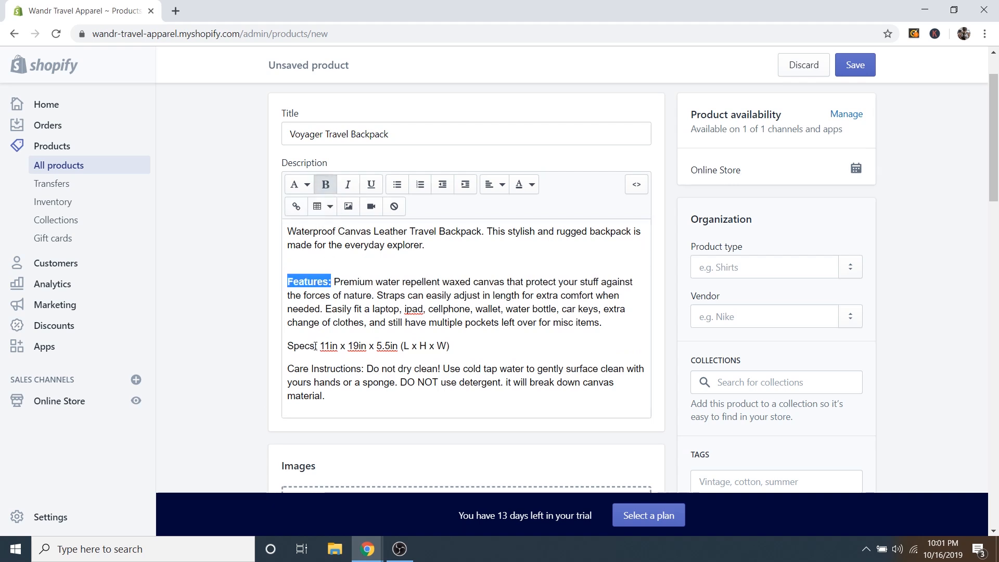
{"action": "left_click_drag", "start_coordinate": [319, 346], "coordinate": [371, 368]}
{"action": "key", "text": "ctrl+b"}
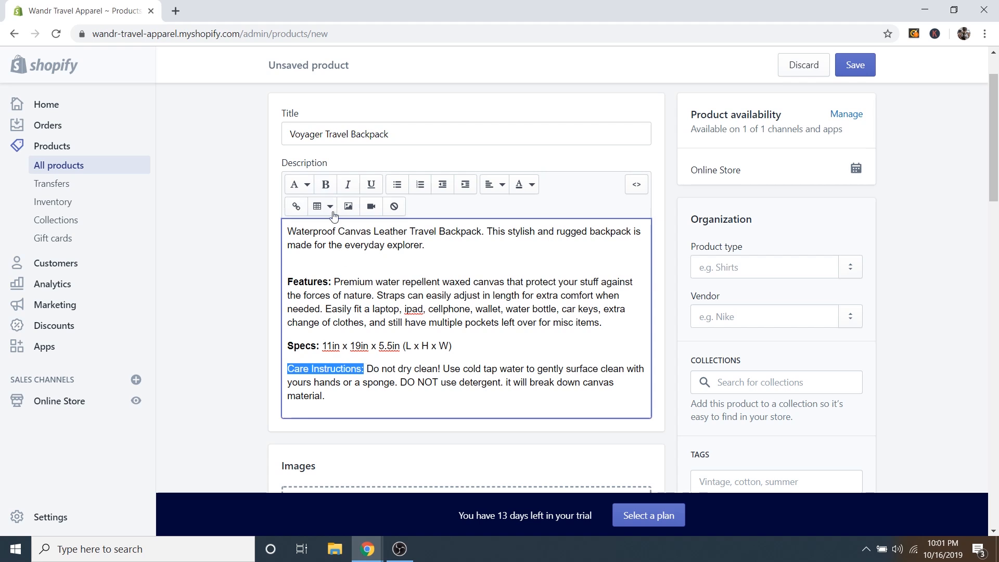
{"action": "left_click", "coordinate": [330, 191]}
{"action": "left_click", "coordinate": [417, 295]}
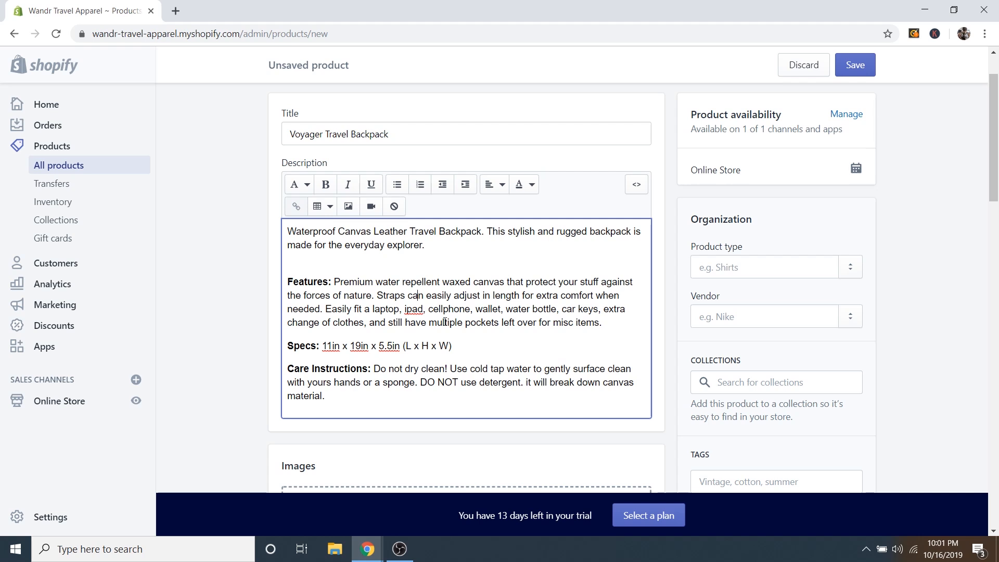
{"action": "scroll", "coordinate": [437, 325], "scroll_direction": "down", "scroll_amount": 6}
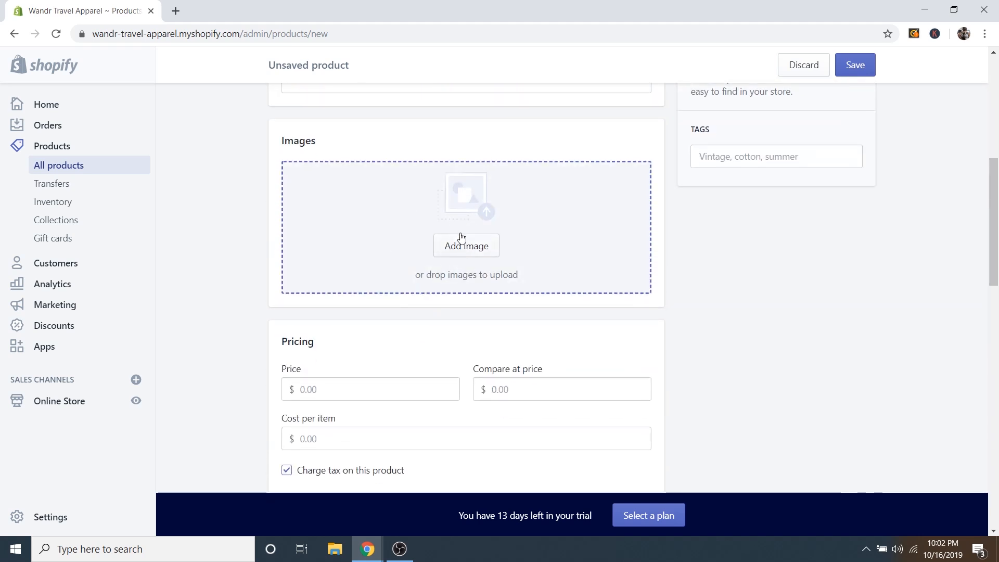
Upload the Backpack Beige, Backpack Black and Backpack Blue photos as product images.
{"action": "left_click", "coordinate": [467, 247]}
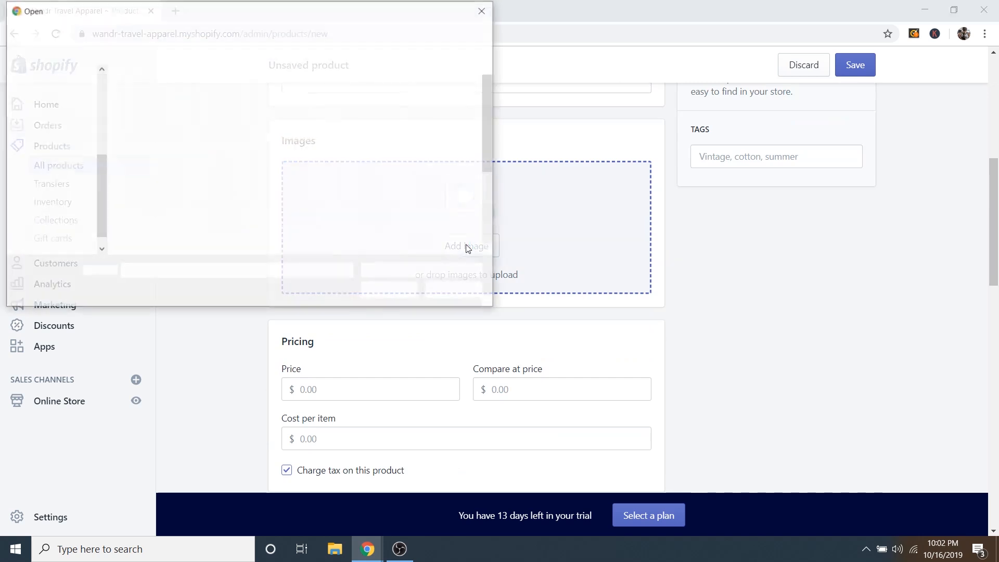
{"action": "left_click", "coordinate": [168, 107]}
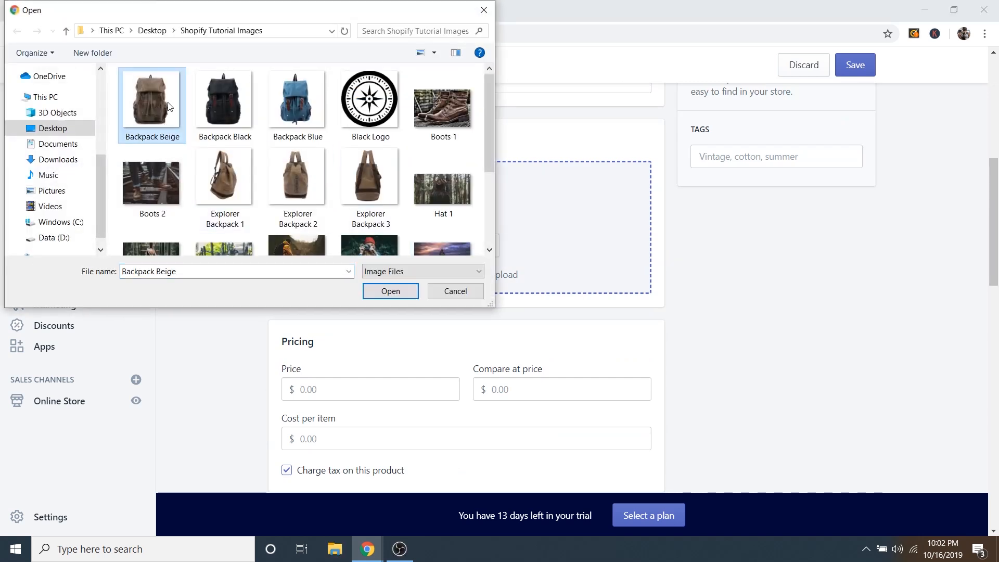
{"action": "left_click", "coordinate": [228, 101]}
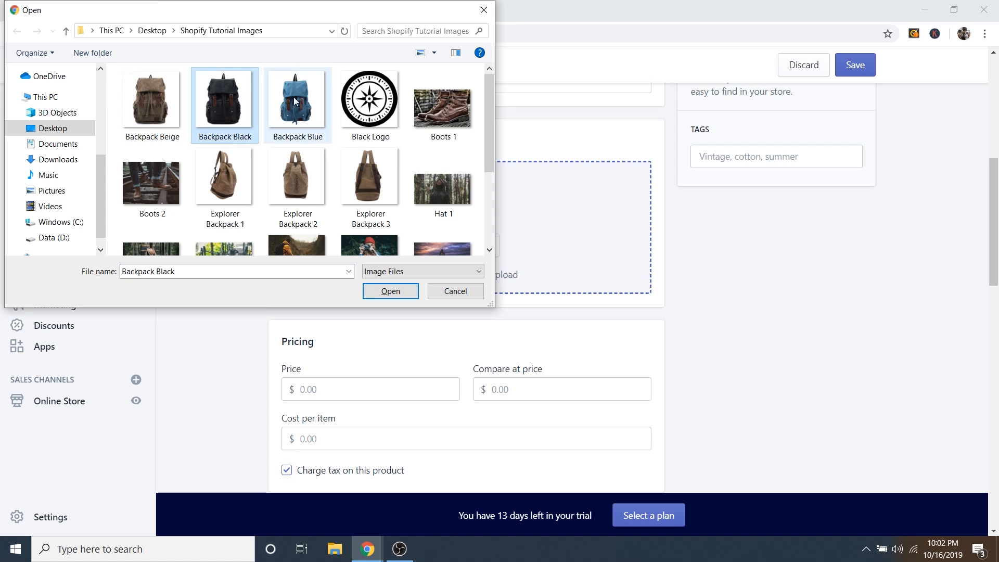
{"action": "left_click", "coordinate": [291, 100]}
{"action": "left_click", "coordinate": [229, 96], "text": "ctrl"}
{"action": "left_click", "coordinate": [179, 84], "text": "ctrl"}
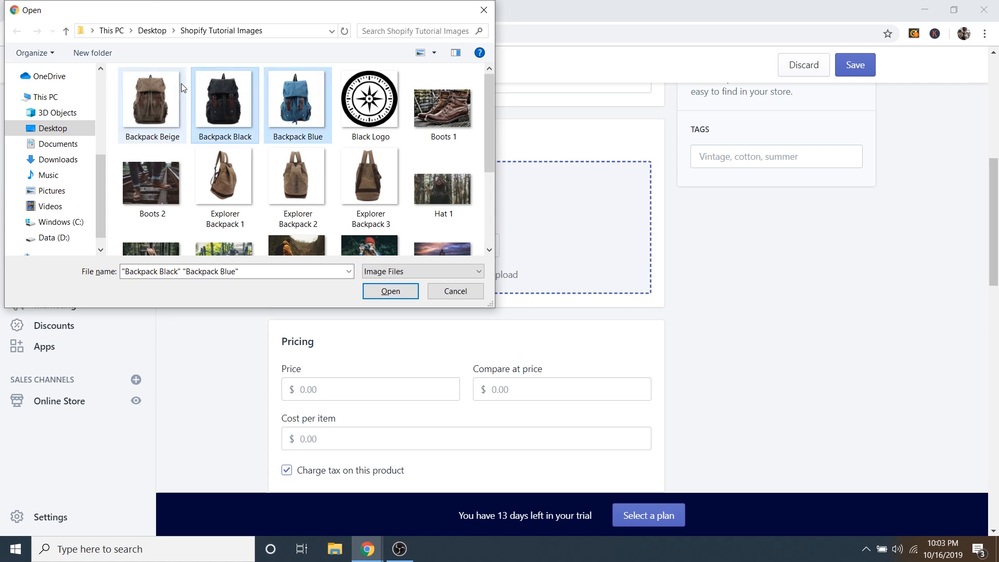
{"action": "left_click", "coordinate": [390, 292]}
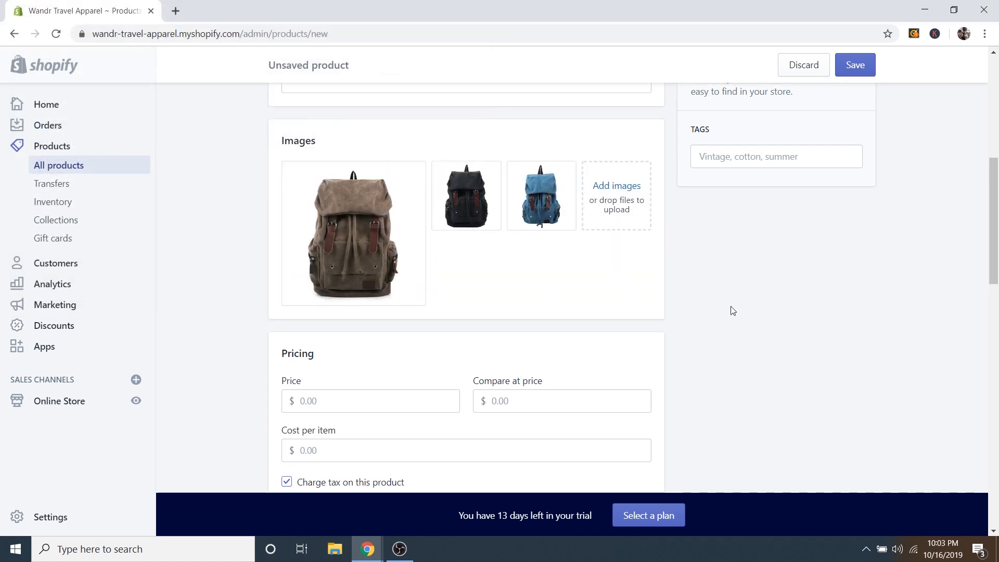
Enter price 34.99 and compare-at price 65.99, leaving cost per item blank.
{"action": "scroll", "coordinate": [703, 286], "scroll_direction": "down", "scroll_amount": 4}
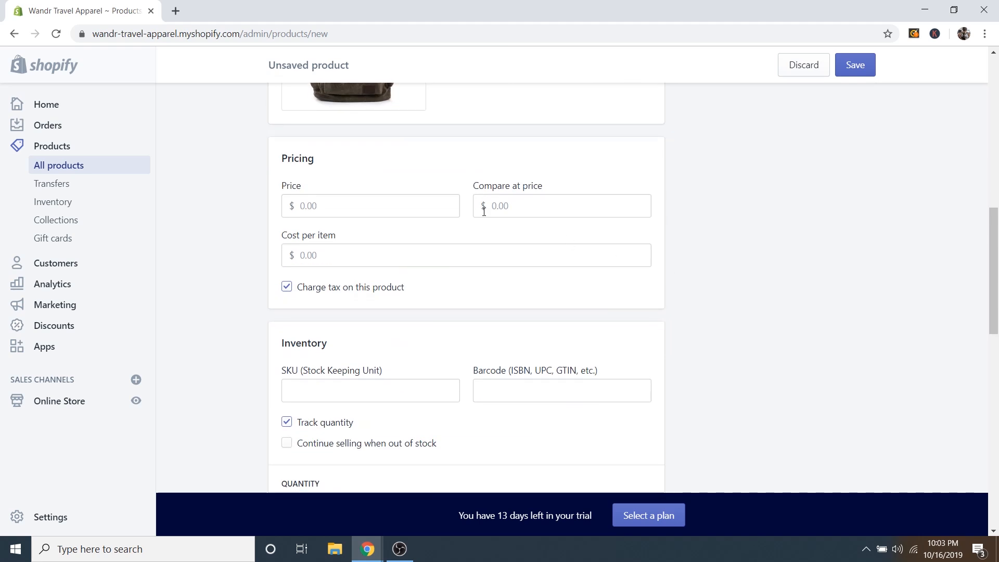
{"action": "left_click", "coordinate": [351, 213]}
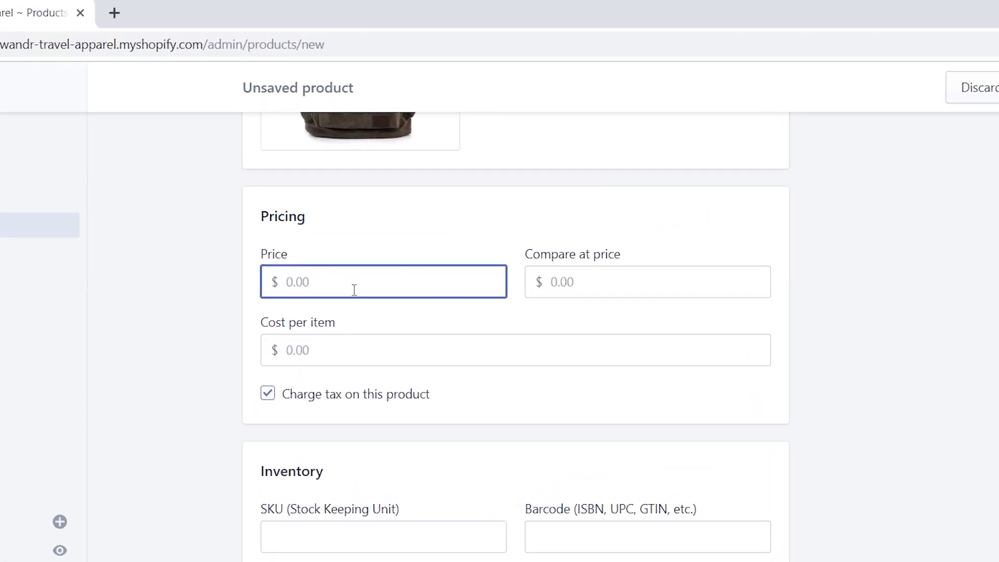
{"action": "type", "text": "34.99"}
{"action": "left_click", "coordinate": [606, 281]}
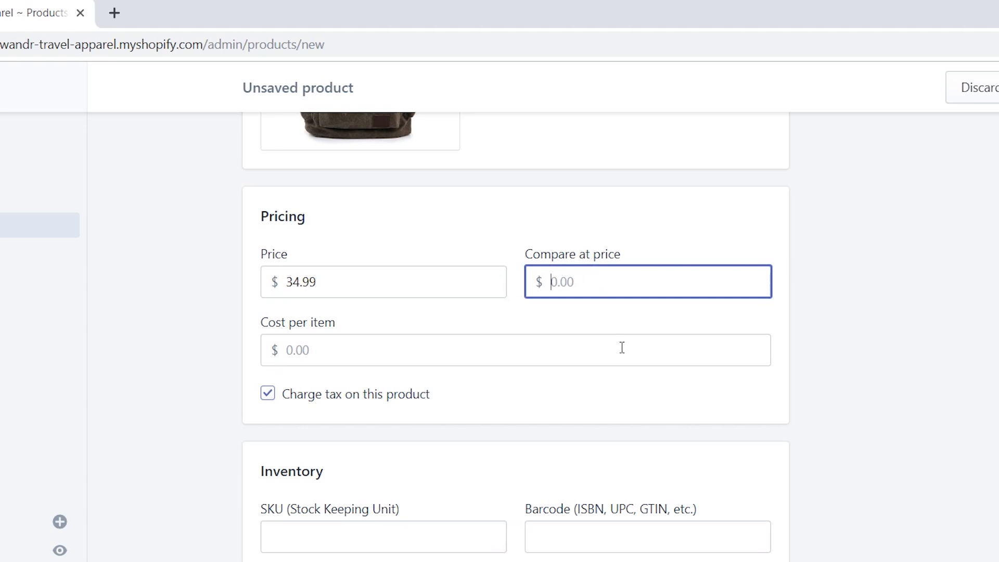
{"action": "left_click", "coordinate": [331, 278]}
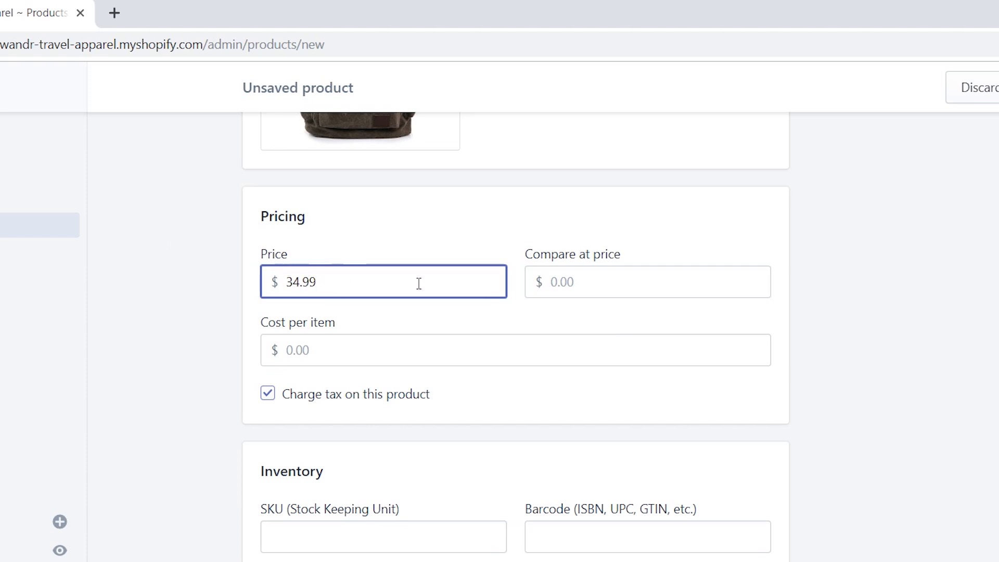
{"action": "left_click", "coordinate": [588, 276]}
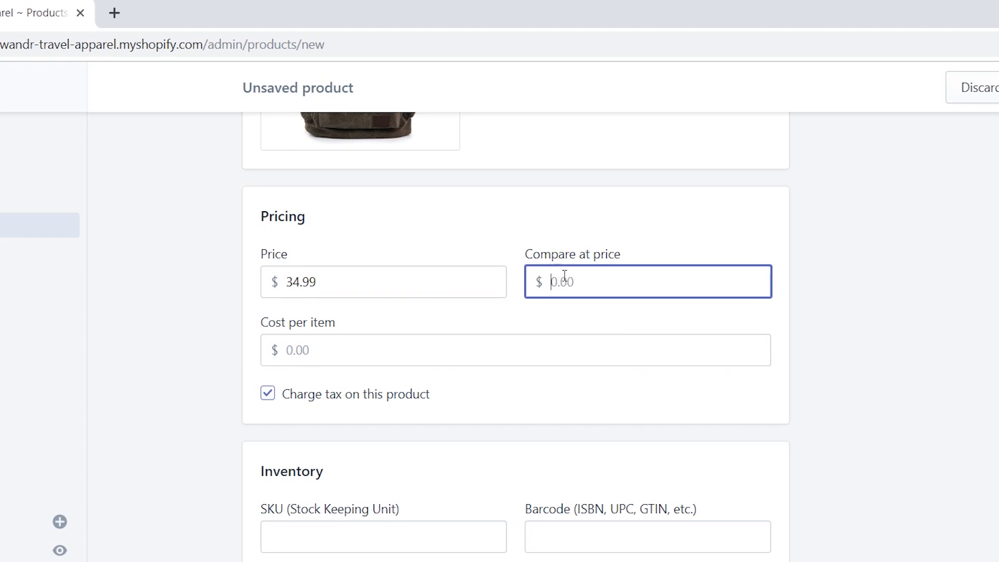
{"action": "type", "text": "65.99"}
{"action": "left_click", "coordinate": [664, 327]}
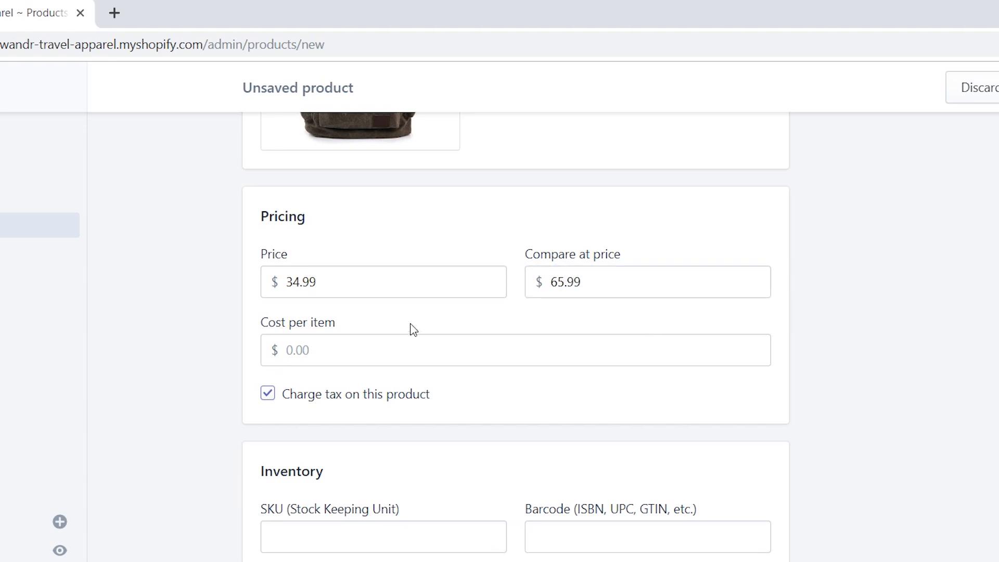
{"action": "left_click", "coordinate": [322, 347]}
{"action": "left_click", "coordinate": [375, 317]}
{"action": "scroll", "coordinate": [428, 312], "scroll_direction": "up", "scroll_amount": 4}
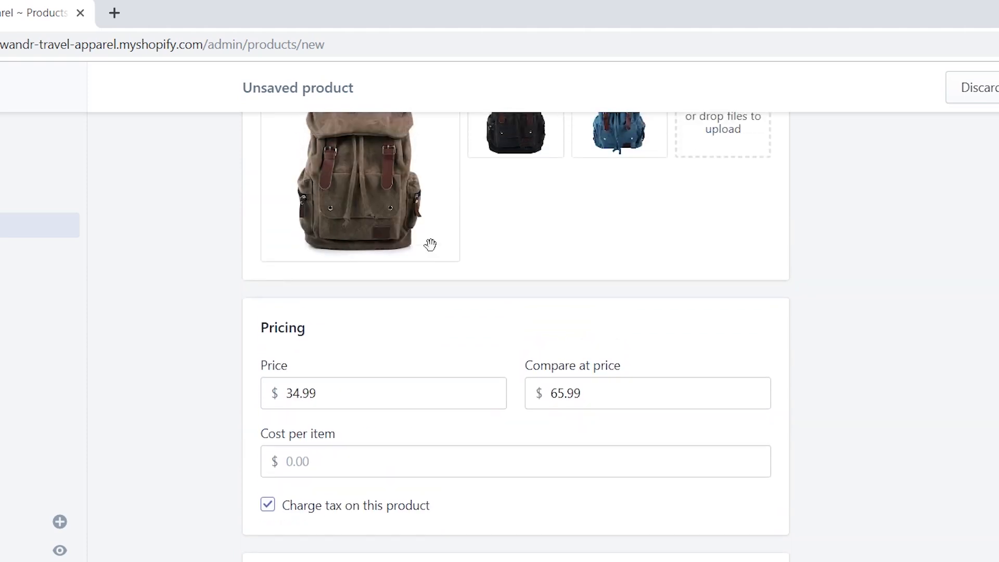
{"action": "scroll", "coordinate": [408, 292], "scroll_direction": "down", "scroll_amount": 3}
{"action": "scroll", "coordinate": [458, 391], "scroll_direction": "down", "scroll_amount": 1}
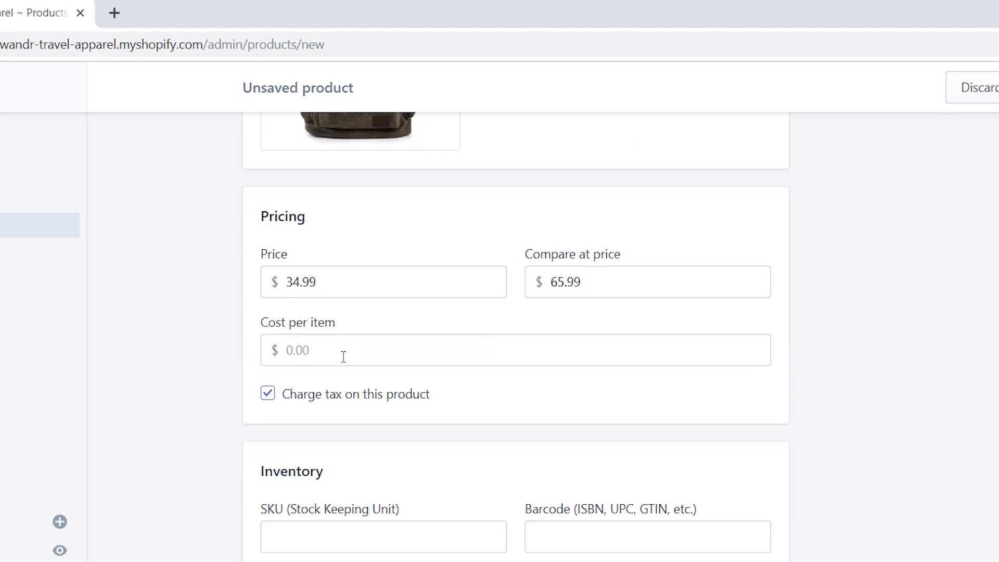
{"action": "scroll", "coordinate": [328, 352], "scroll_direction": "up", "scroll_amount": 2}
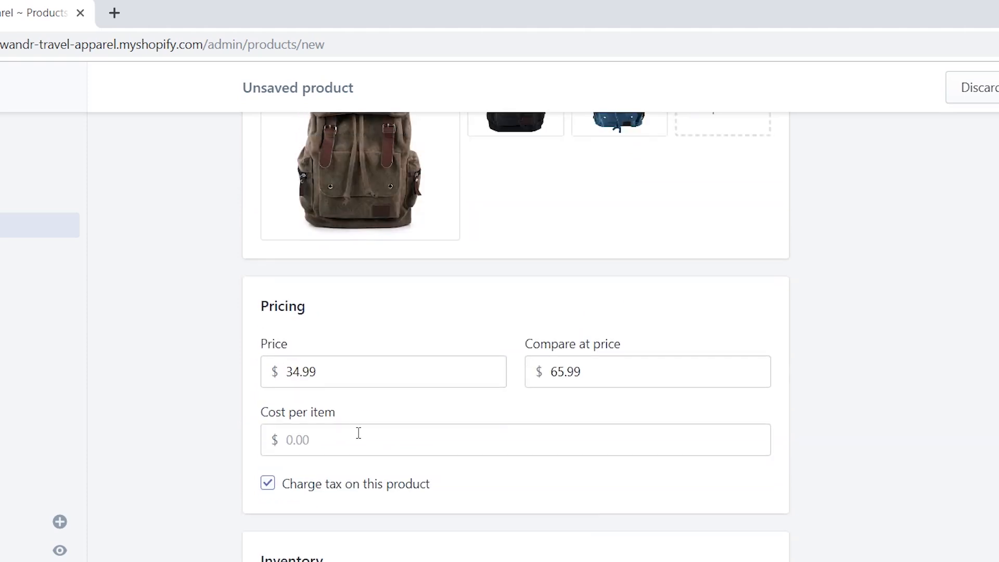
{"action": "scroll", "coordinate": [341, 434], "scroll_direction": "down", "scroll_amount": 2}
{"action": "scroll", "coordinate": [460, 412], "scroll_direction": "down", "scroll_amount": 2}
{"action": "scroll", "coordinate": [475, 415], "scroll_direction": "down", "scroll_amount": 4}
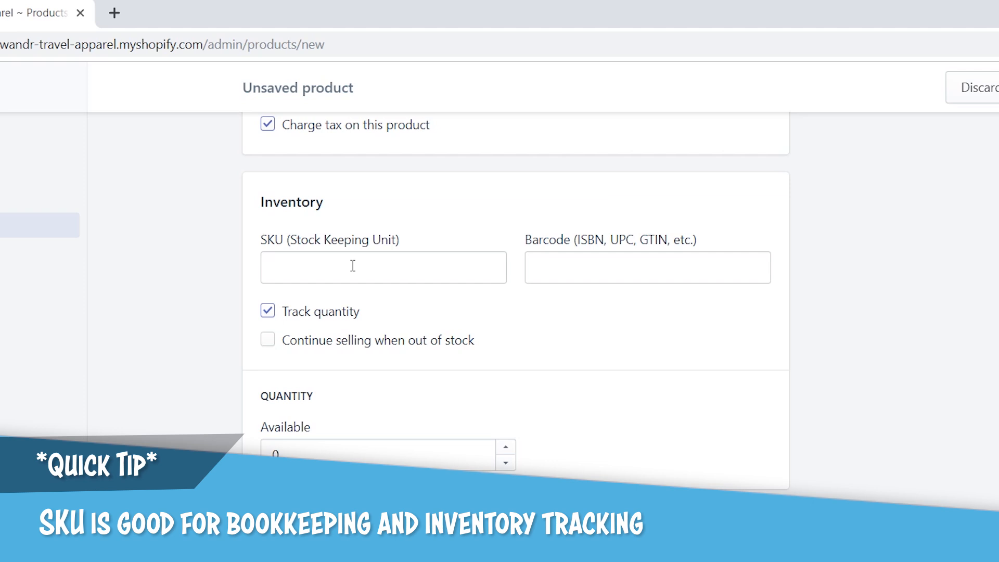
Enter SKU 'voyager-travel-backpack' and an available quantity of 10.
{"action": "left_click", "coordinate": [353, 266]}
{"action": "type", "text": "v"}
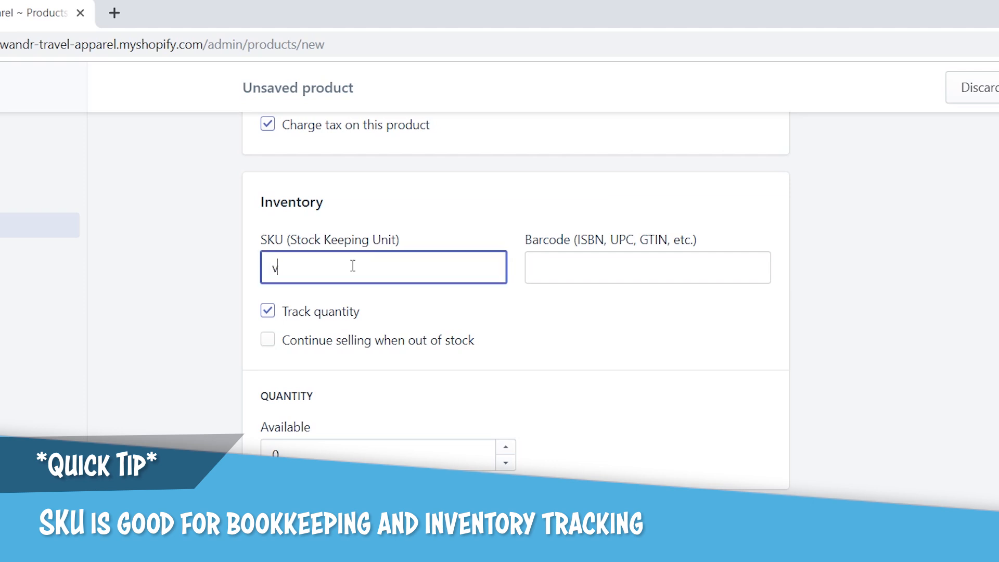
{"action": "type", "text": "oyager-travel-bac"}
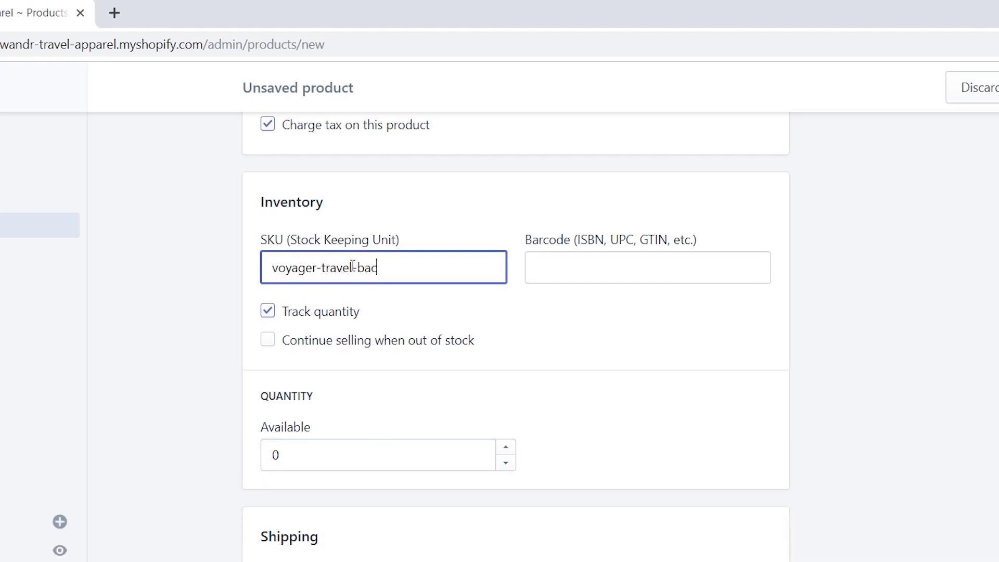
{"action": "type", "text": "kpack"}
{"action": "left_click", "coordinate": [307, 453]}
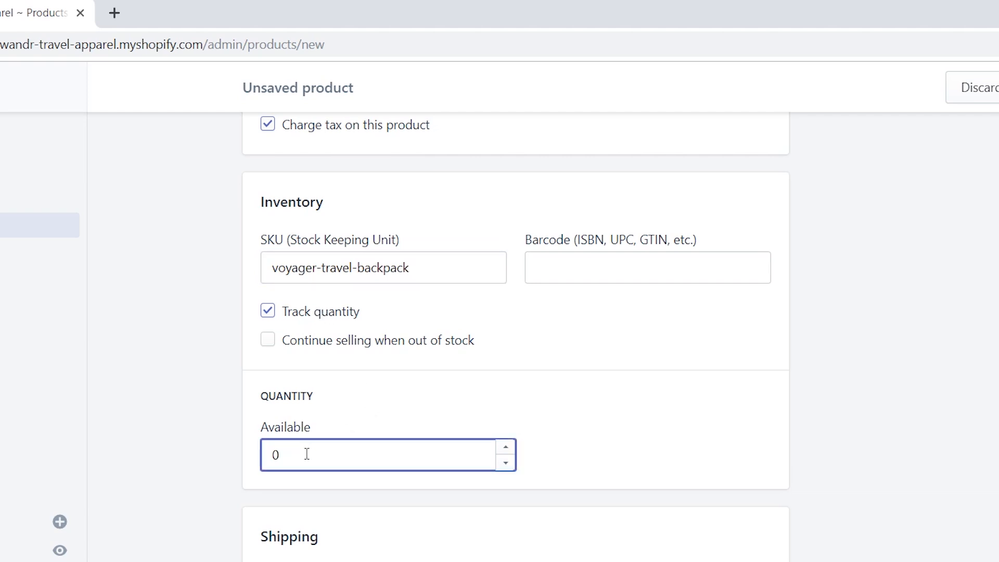
{"action": "type", "text": "10"}
{"action": "left_click", "coordinate": [576, 444]}
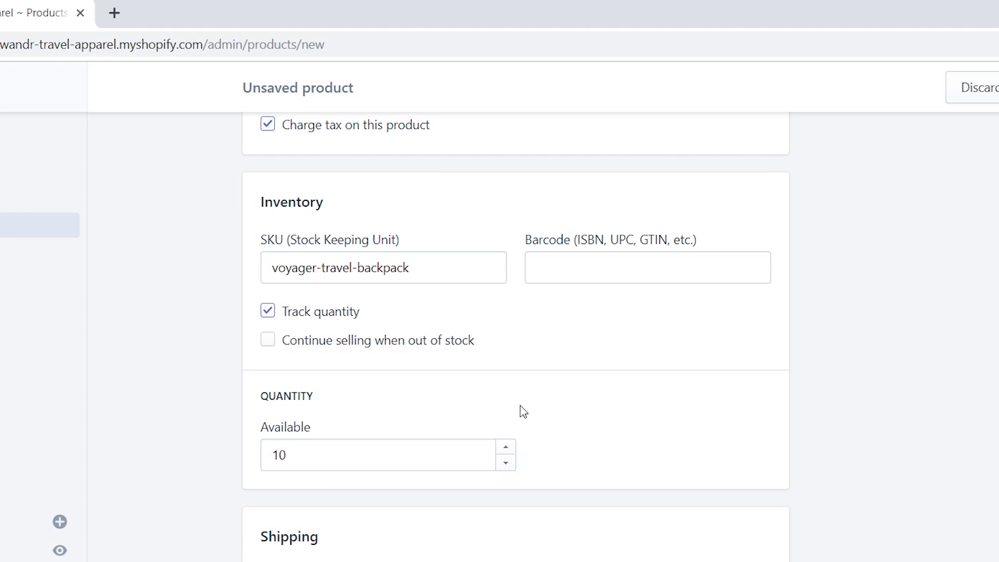
{"action": "scroll", "coordinate": [540, 422], "scroll_direction": "down", "scroll_amount": 4}
{"action": "scroll", "coordinate": [554, 436], "scroll_direction": "down", "scroll_amount": 3}
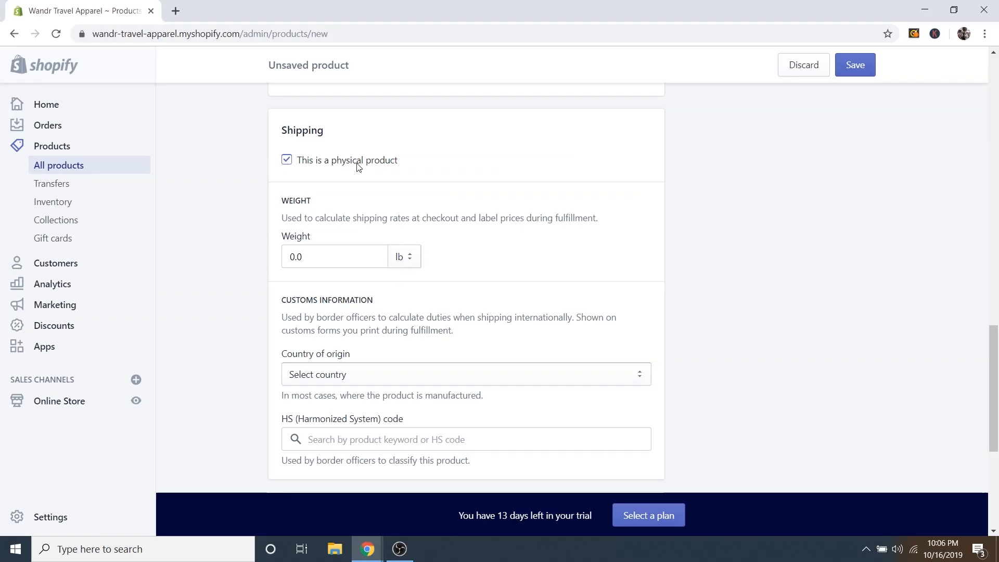
Change the product weight in the Shipping section to 2 lb.
{"action": "left_click", "coordinate": [326, 254]}
{"action": "type", "text": "200"}
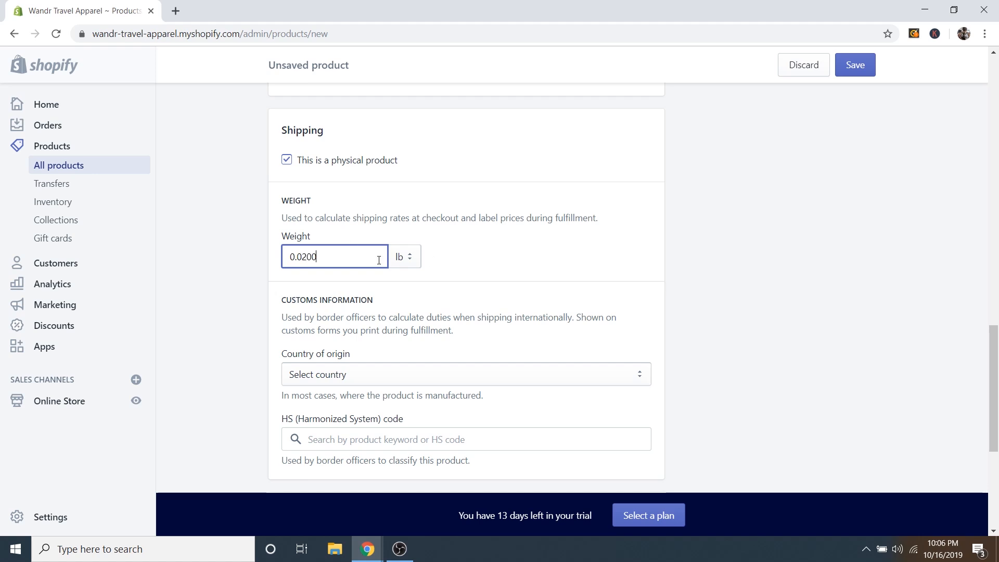
{"action": "left_click_drag", "start_coordinate": [323, 259], "coordinate": [280, 259]}
{"action": "type", "text": "2"}
{"action": "left_click", "coordinate": [498, 260]}
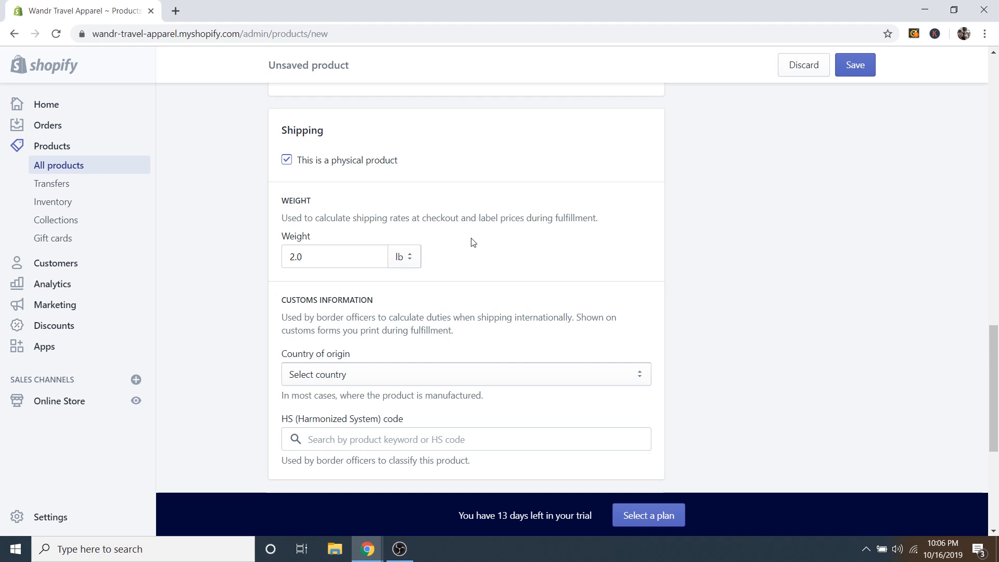
Turn on multiple options and name the first option Color.
{"action": "scroll", "coordinate": [472, 242], "scroll_direction": "down", "scroll_amount": 3}
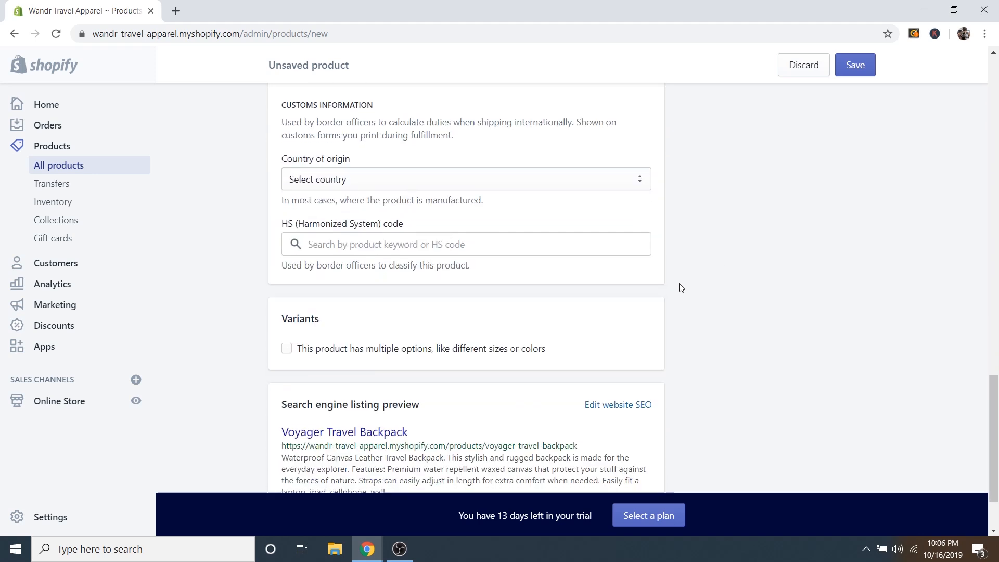
{"action": "scroll", "coordinate": [542, 285], "scroll_direction": "down", "scroll_amount": 2}
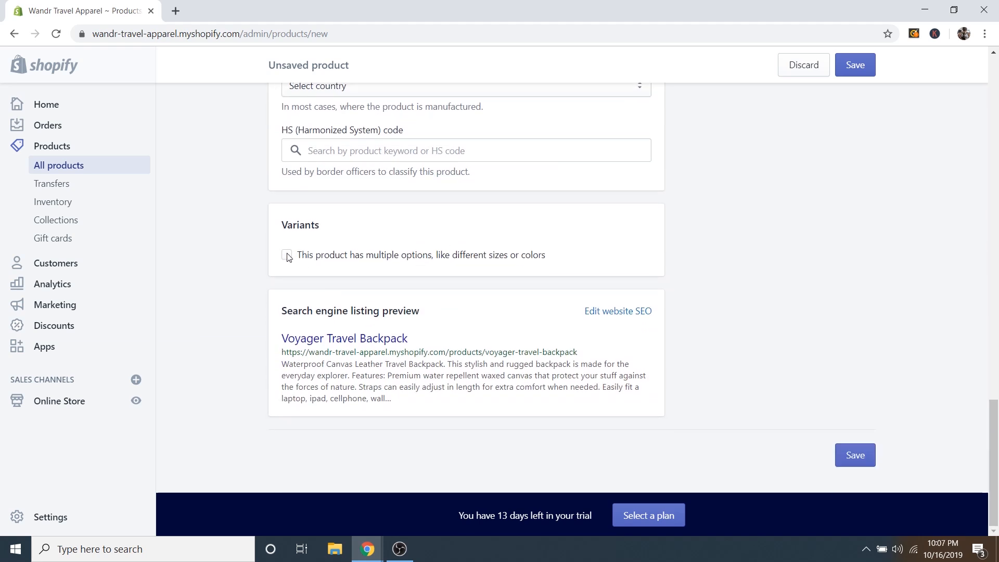
{"action": "scroll", "coordinate": [680, 377], "scroll_direction": "up", "scroll_amount": 15}
{"action": "scroll", "coordinate": [683, 374], "scroll_direction": "up", "scroll_amount": 4}
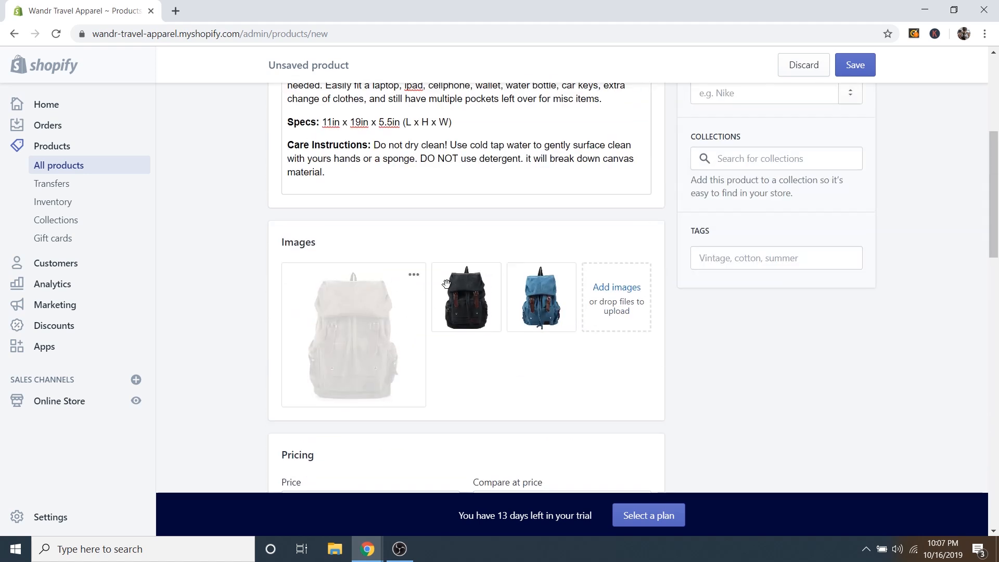
{"action": "scroll", "coordinate": [729, 424], "scroll_direction": "down", "scroll_amount": 10}
{"action": "scroll", "coordinate": [719, 419], "scroll_direction": "down", "scroll_amount": 10}
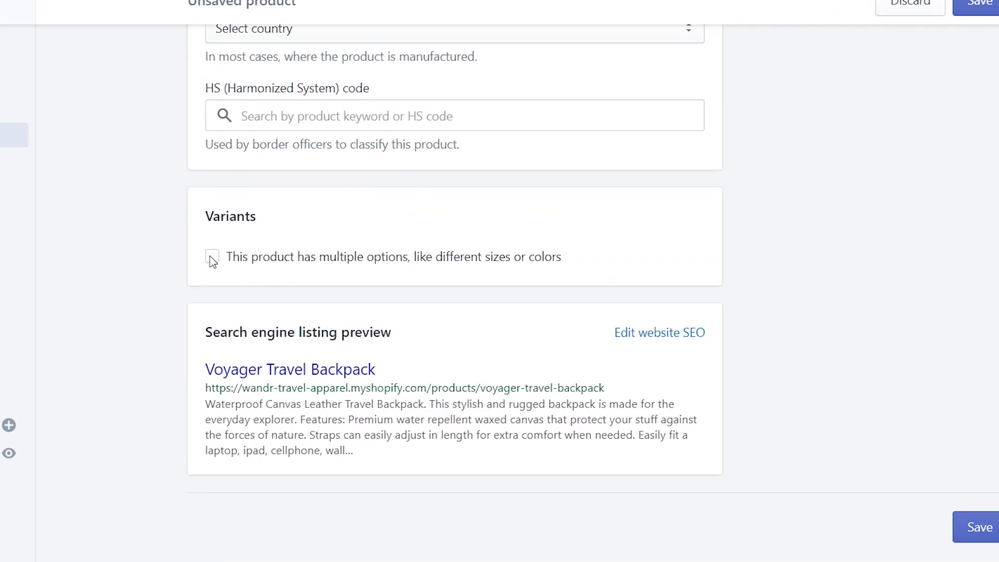
{"action": "left_click", "coordinate": [212, 258]}
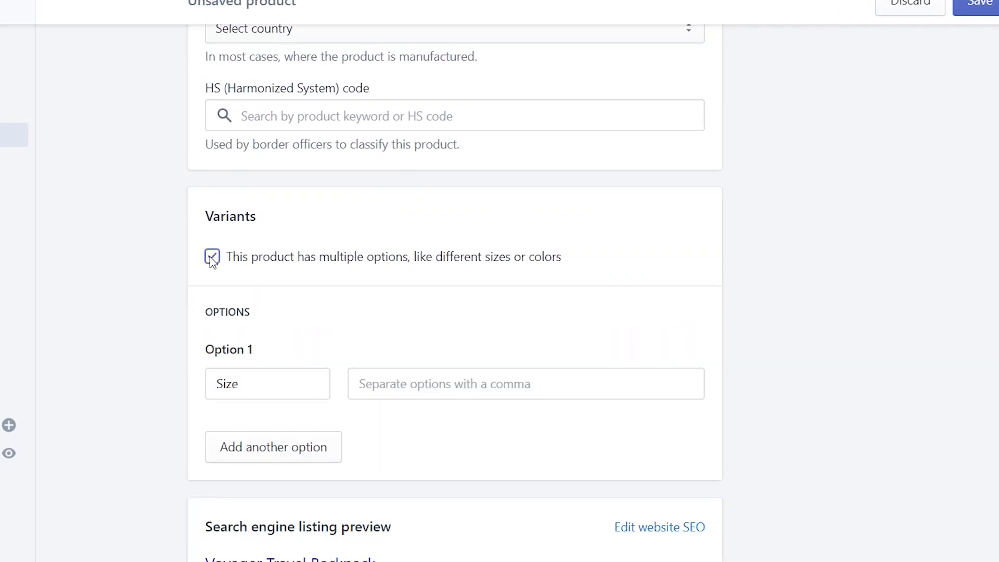
{"action": "scroll", "coordinate": [339, 339], "scroll_direction": "down", "scroll_amount": 2}
{"action": "left_click", "coordinate": [279, 298]}
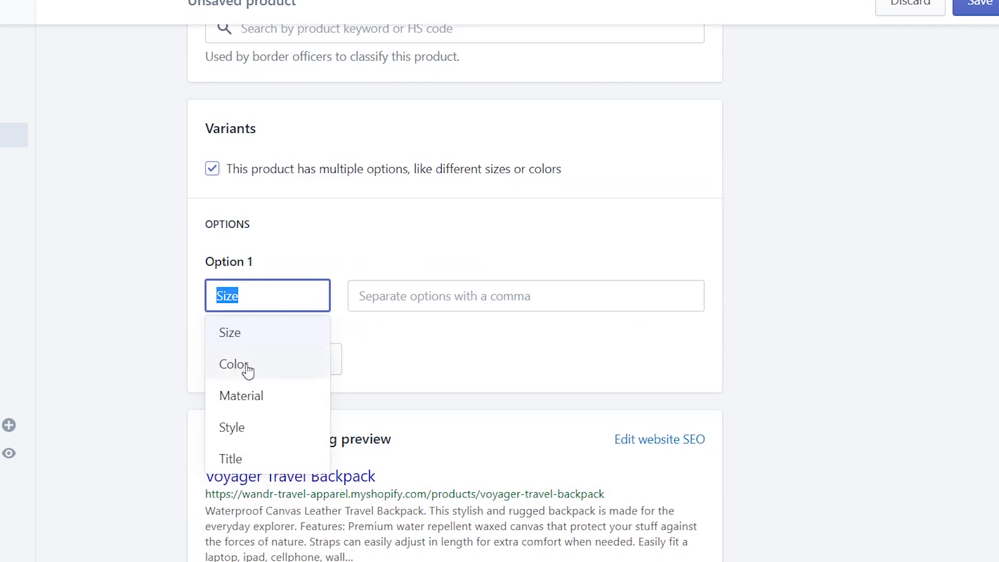
{"action": "left_click", "coordinate": [248, 366]}
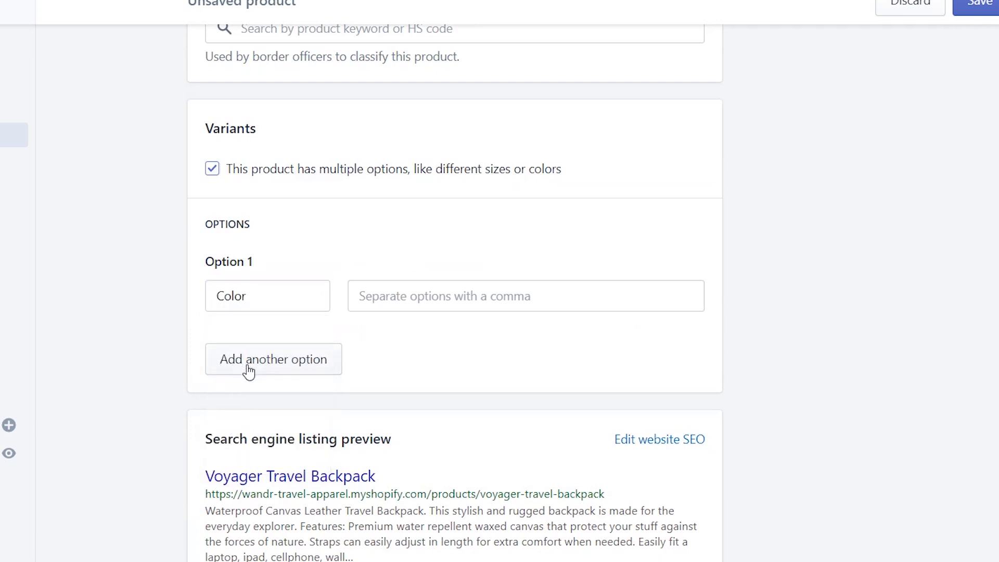
Add Beige, Black and Blue as the Color option values.
{"action": "left_click", "coordinate": [446, 294]}
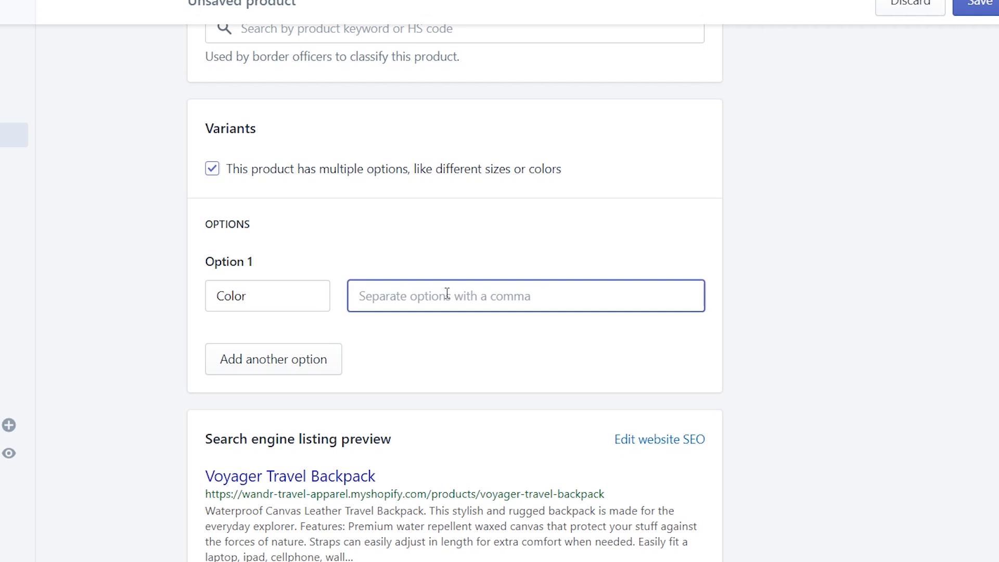
{"action": "type", "text": "Be"}
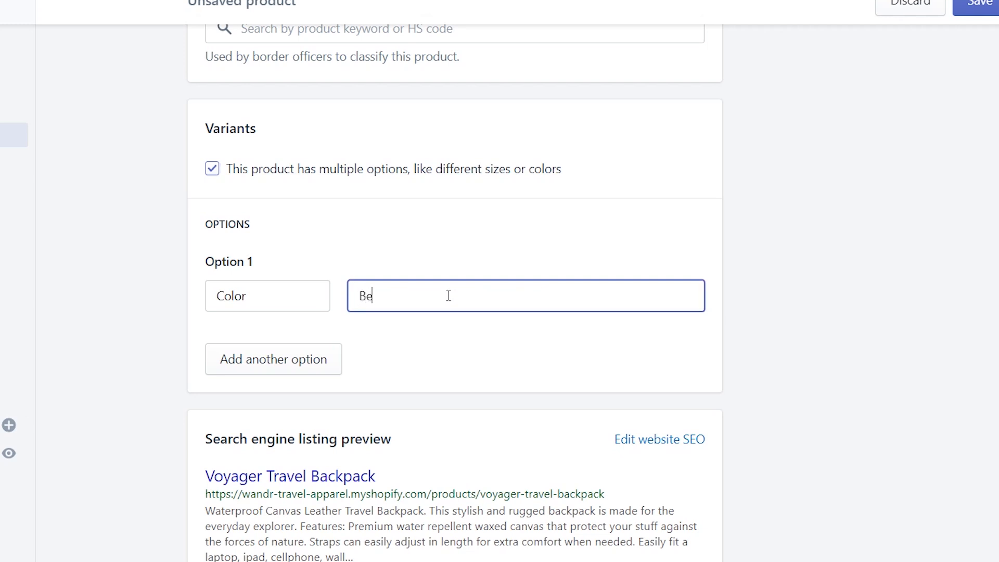
{"action": "type", "text": "ige"}
{"action": "key", "text": "Return"}
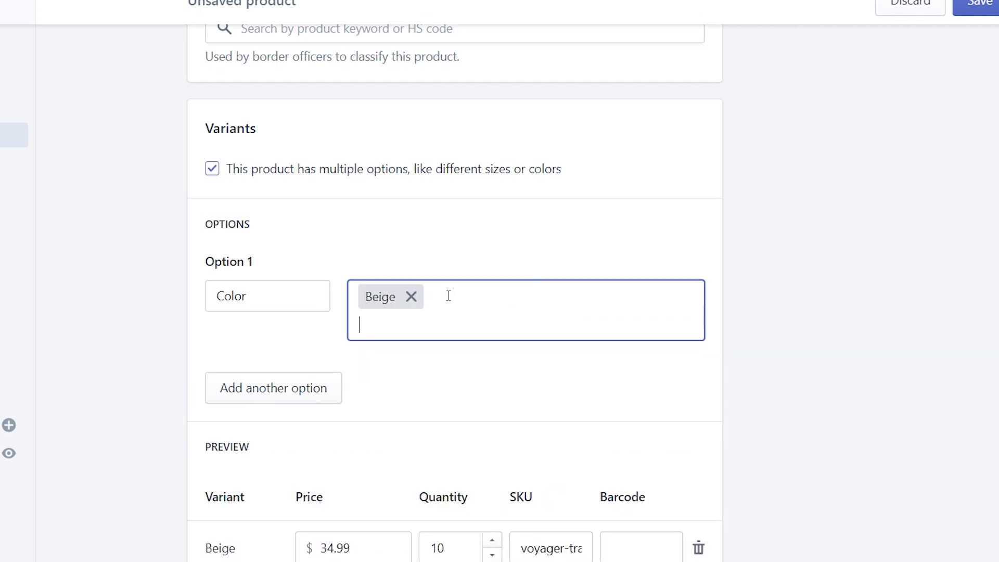
{"action": "type", "text": "Black"}
{"action": "key", "text": "Return"}
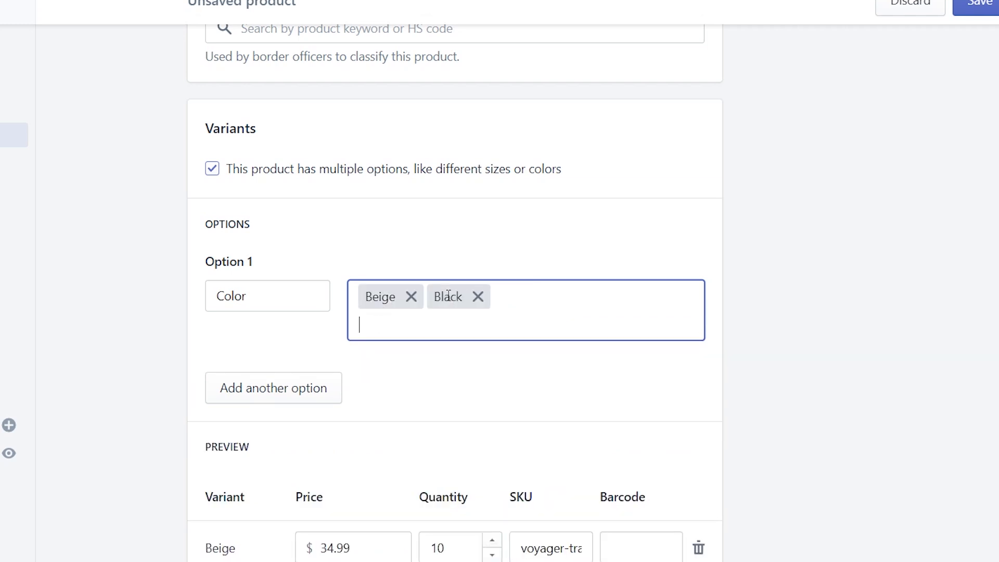
{"action": "type", "text": "Blue"}
{"action": "key", "text": "Return"}
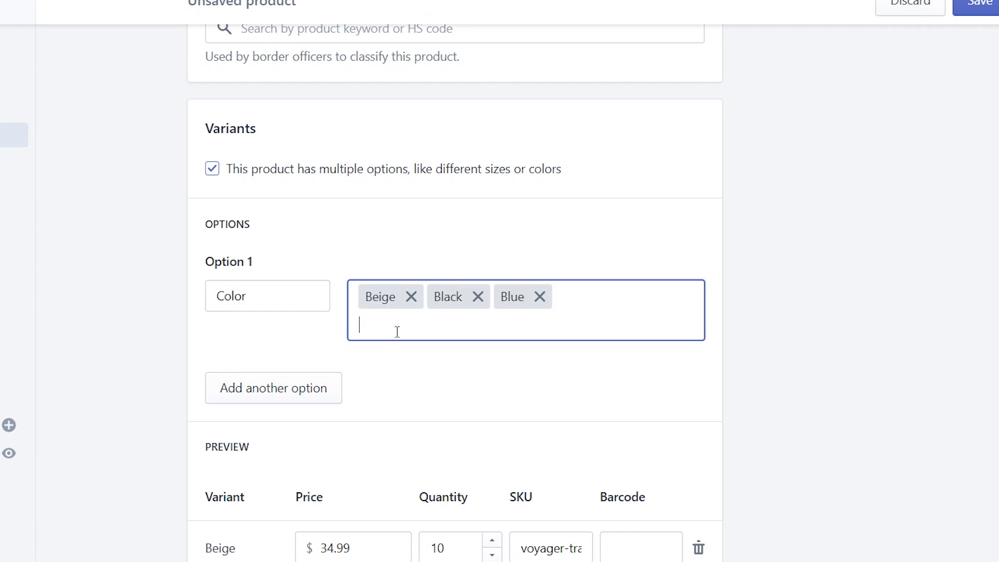
Set the Black and Blue variant quantities to 10 and save the product.
{"action": "scroll", "coordinate": [754, 364], "scroll_direction": "down", "scroll_amount": 3}
{"action": "scroll", "coordinate": [757, 360], "scroll_direction": "down", "scroll_amount": 3}
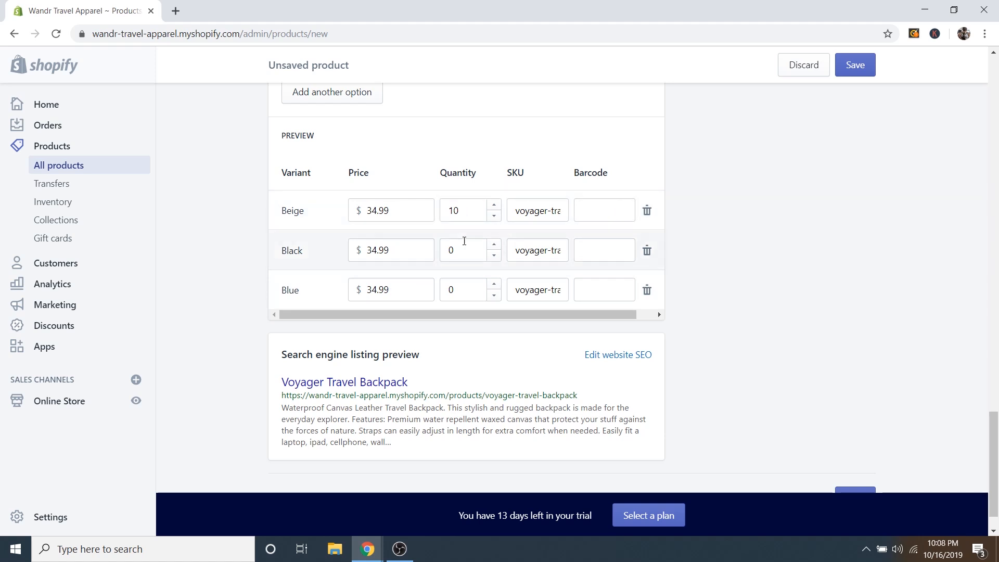
{"action": "left_click", "coordinate": [461, 242]}
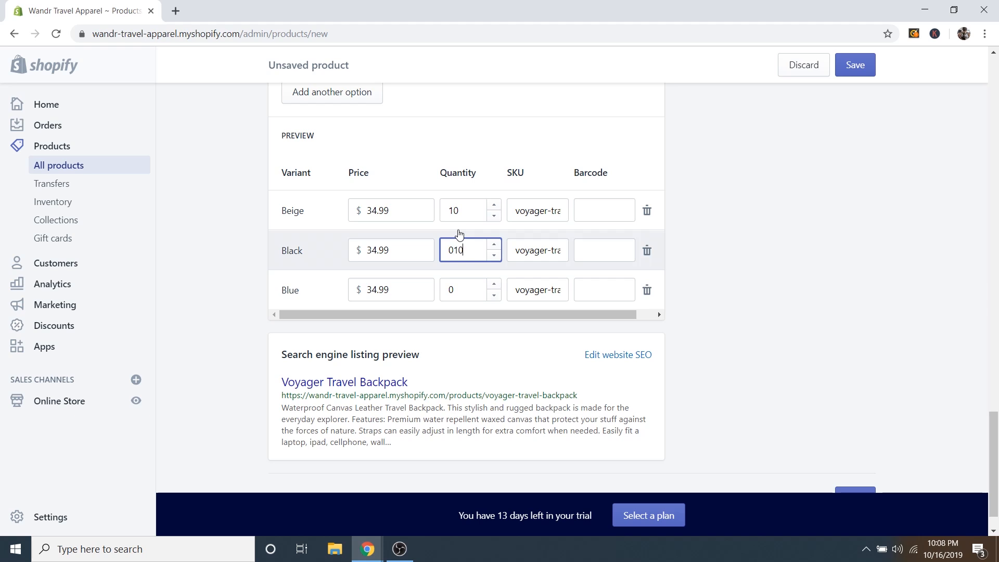
{"action": "type", "text": "10"}
{"action": "key", "text": "BackSpace"}
{"action": "key", "text": "BackSpace"}
{"action": "left_click", "coordinate": [495, 245]}
{"action": "left_click", "coordinate": [495, 245]}
{"action": "left_click", "coordinate": [496, 284]}
{"action": "left_click", "coordinate": [495, 284]}
{"action": "left_click", "coordinate": [496, 284]}
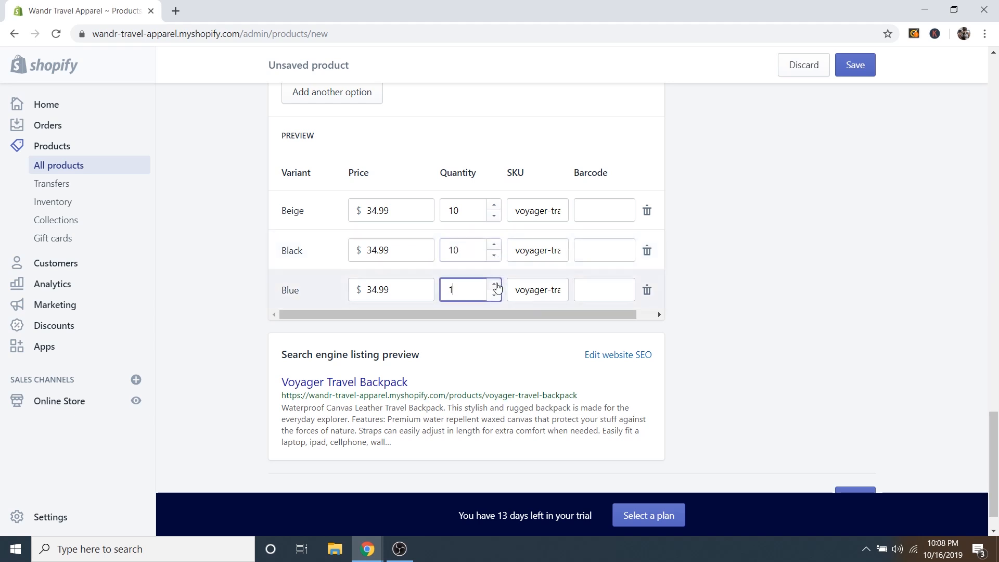
{"action": "left_click", "coordinate": [495, 284]}
{"action": "left_click", "coordinate": [496, 284]}
{"action": "left_click", "coordinate": [863, 69]}
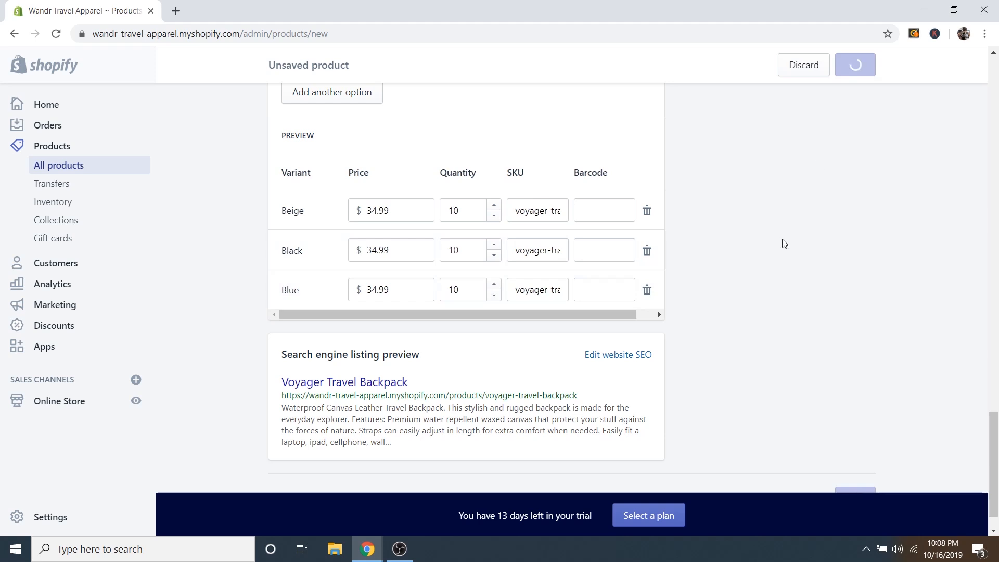
{"action": "scroll", "coordinate": [668, 254], "scroll_direction": "down", "scroll_amount": 20}
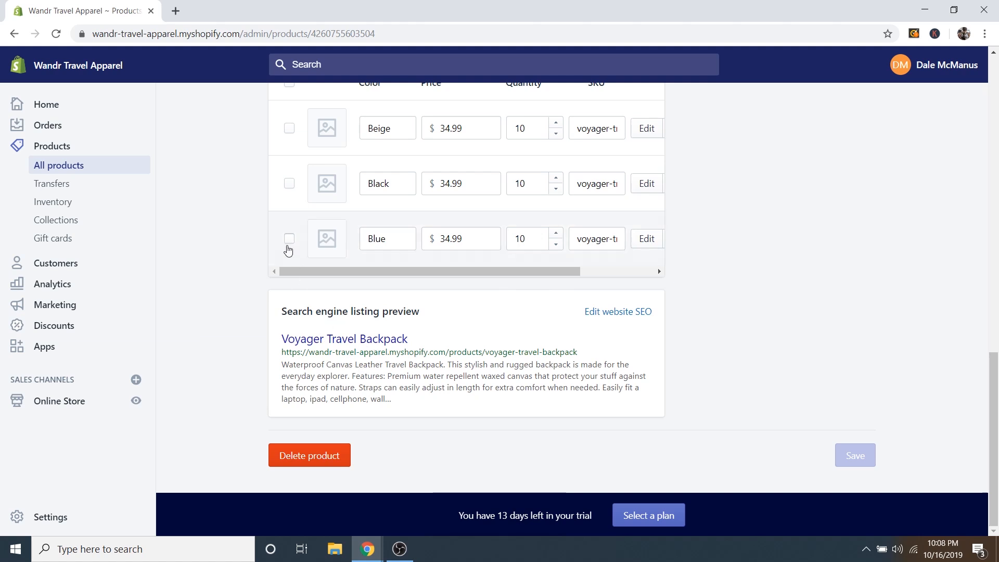
Search Google for 'go pro' in a new tab, then return to the Shopify product.
{"action": "left_click", "coordinate": [178, 11]}
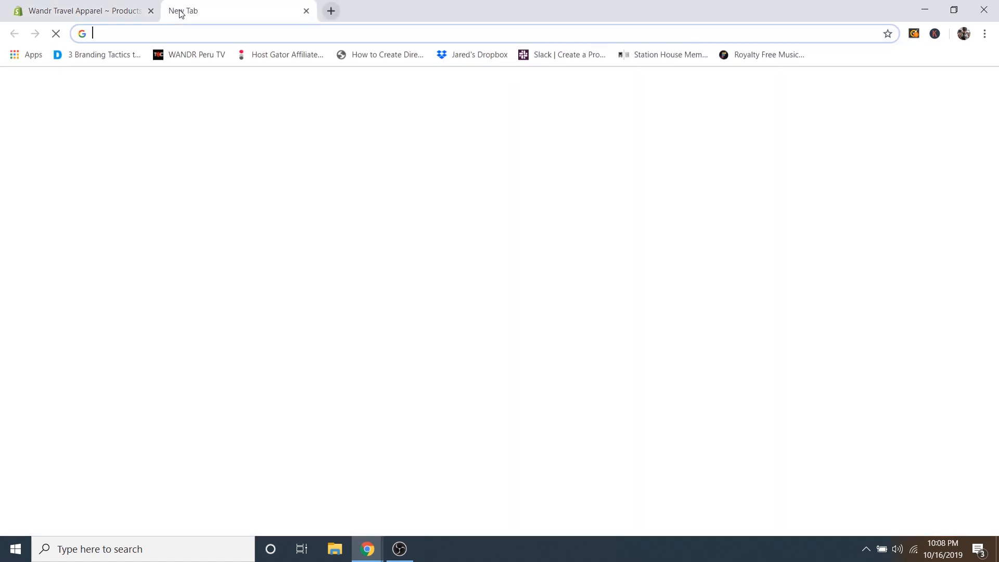
{"action": "type", "text": "go pro"}
{"action": "key", "text": "Return"}
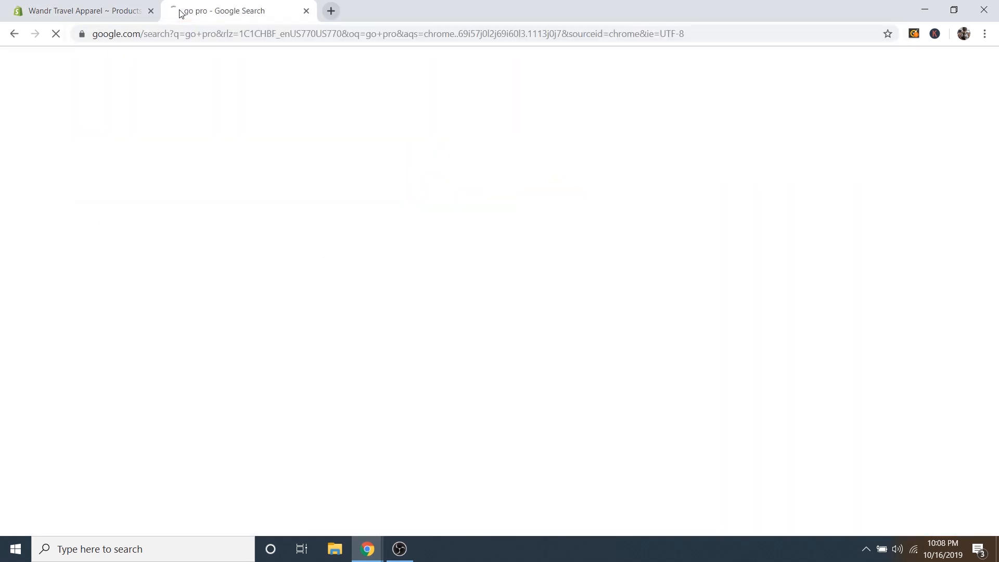
{"action": "scroll", "coordinate": [629, 297], "scroll_direction": "down", "scroll_amount": 3}
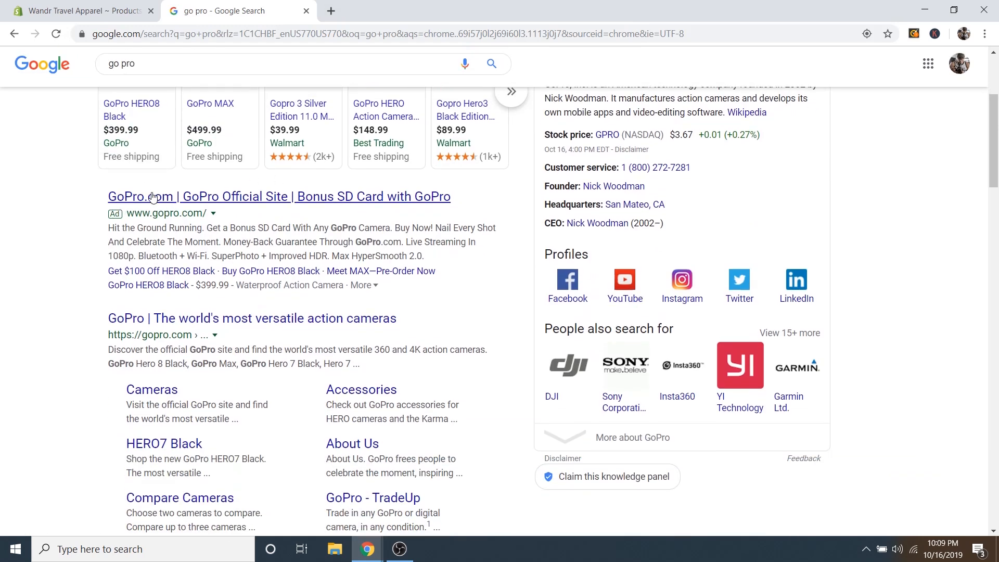
{"action": "scroll", "coordinate": [171, 261], "scroll_direction": "down", "scroll_amount": 1}
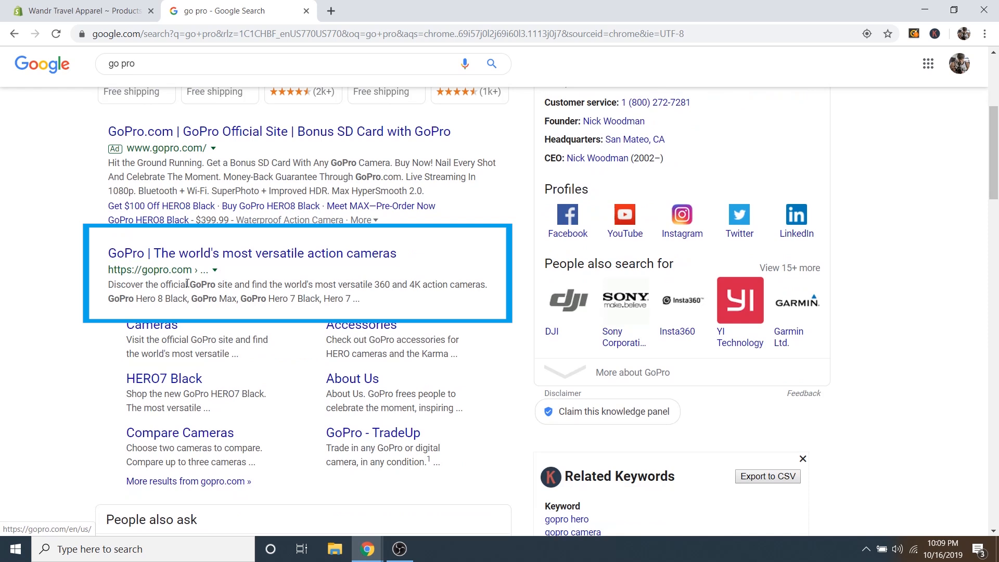
{"action": "left_click_drag", "start_coordinate": [108, 284], "coordinate": [377, 304]}
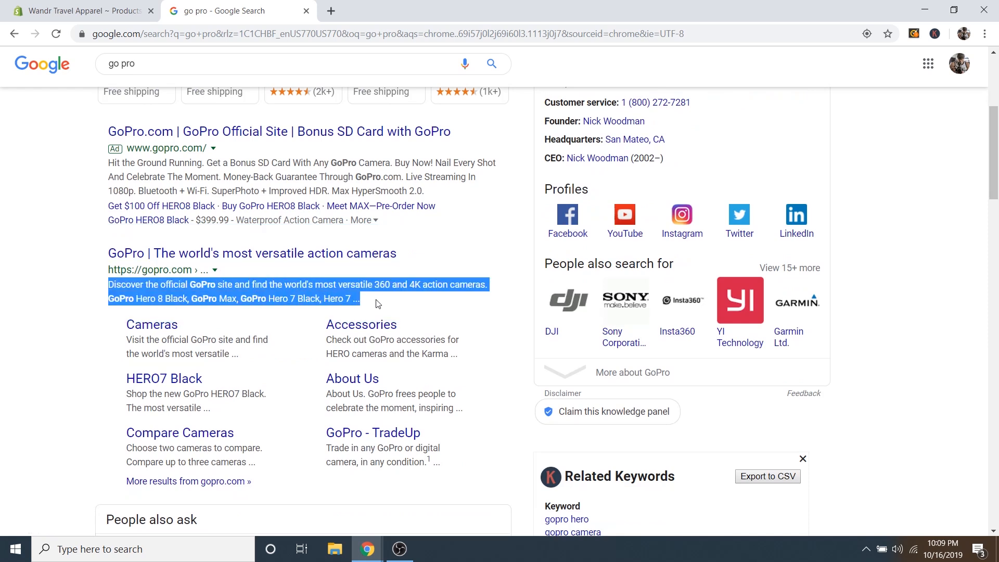
{"action": "left_click", "coordinate": [315, 282]}
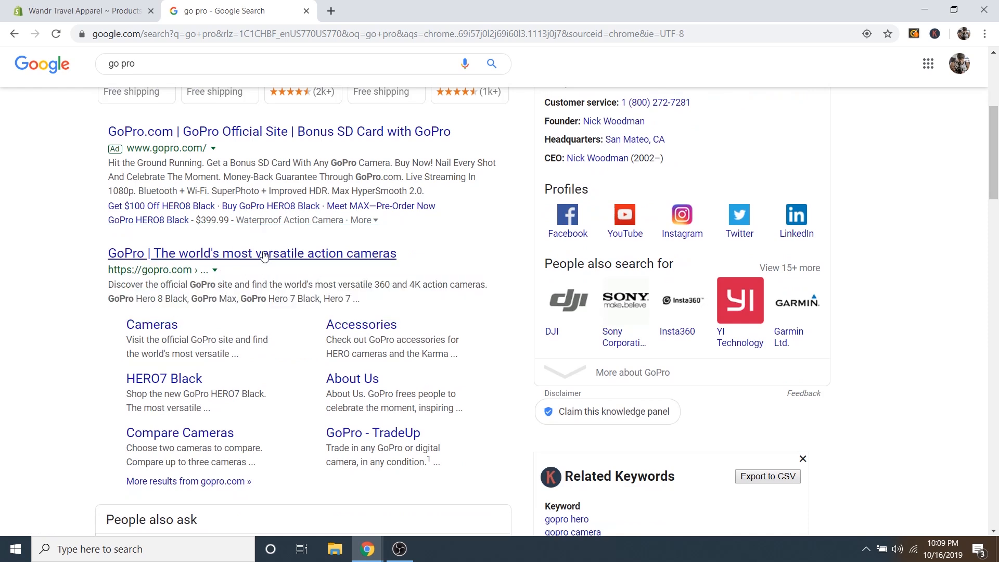
{"action": "left_click", "coordinate": [103, 12]}
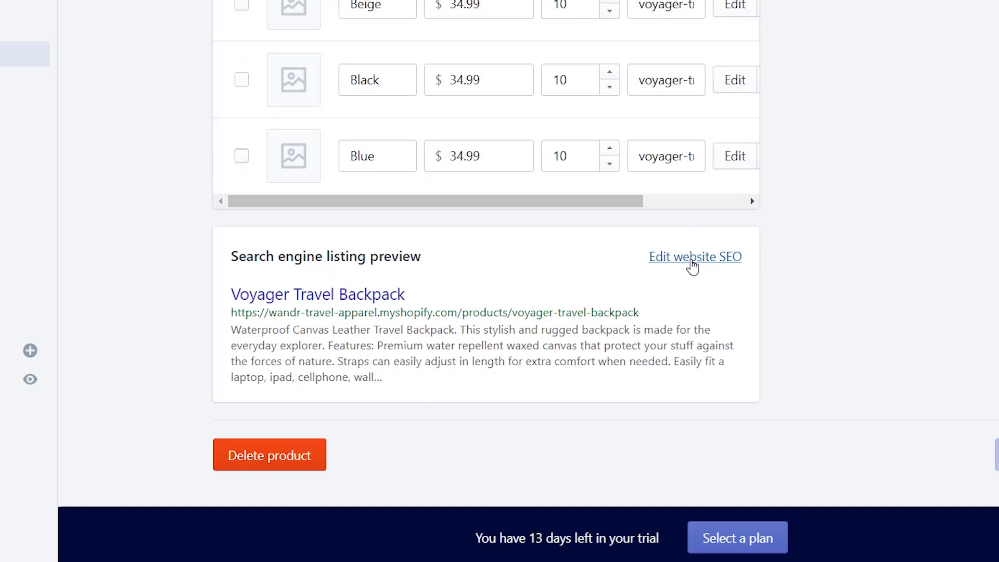
Append ' | Wandr Travel Apparel' to the product's SEO page title.
{"action": "left_click", "coordinate": [692, 262]}
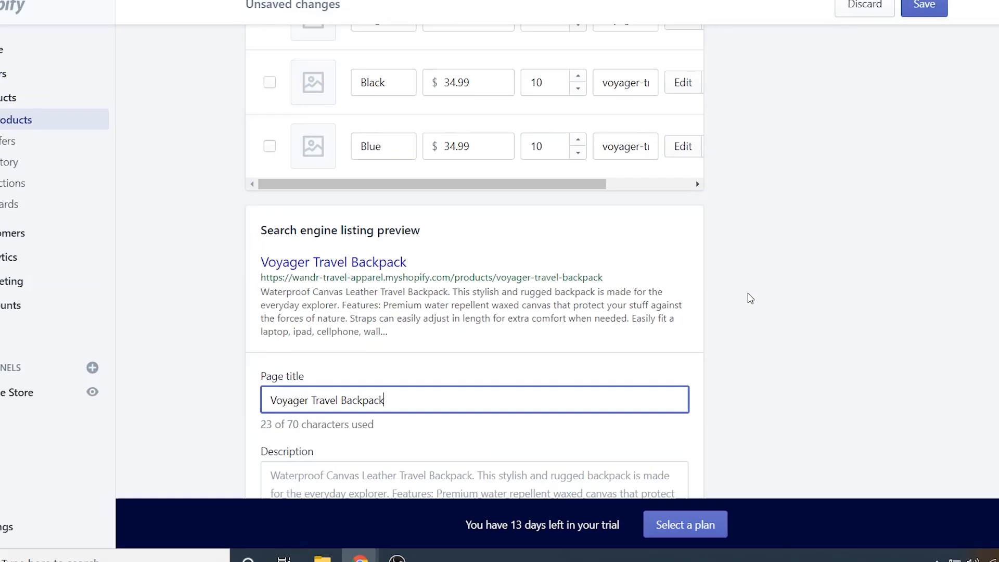
{"action": "scroll", "coordinate": [728, 312], "scroll_direction": "down", "scroll_amount": 3}
{"action": "scroll", "coordinate": [703, 320], "scroll_direction": "down", "scroll_amount": 1}
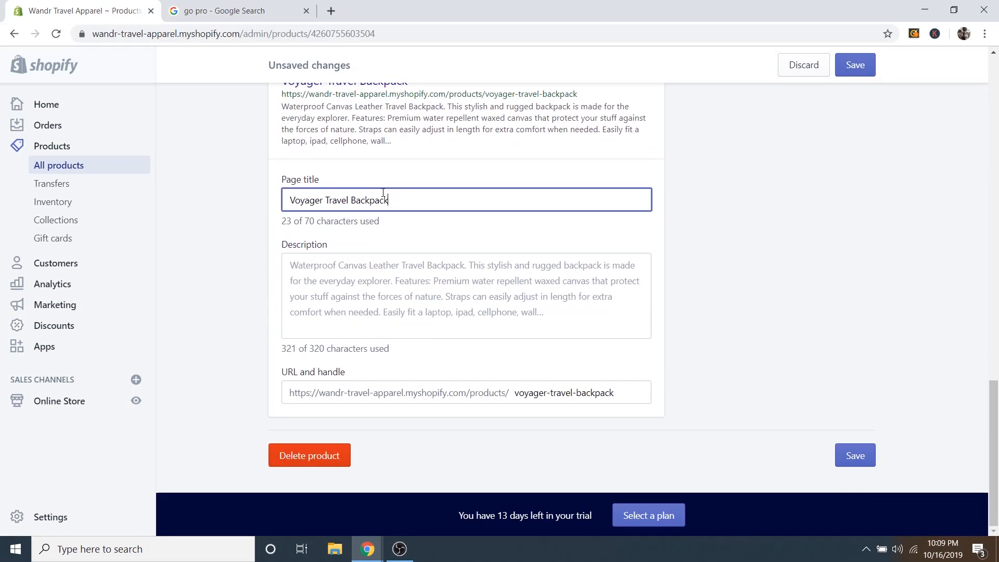
{"action": "scroll", "coordinate": [393, 195], "scroll_direction": "up", "scroll_amount": 1}
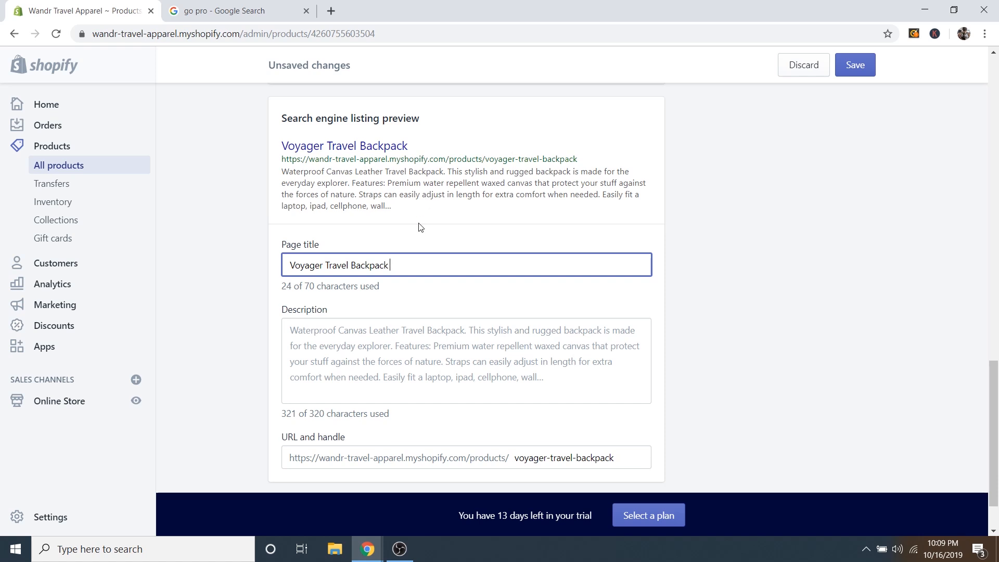
{"action": "type", "text": "| Wandr Tr"}
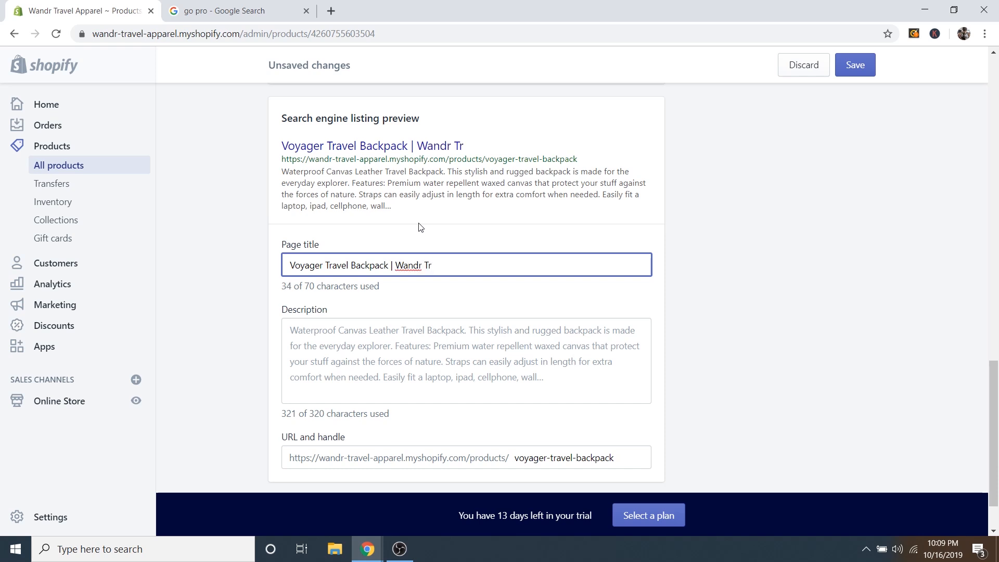
{"action": "type", "text": "avel Apparel"}
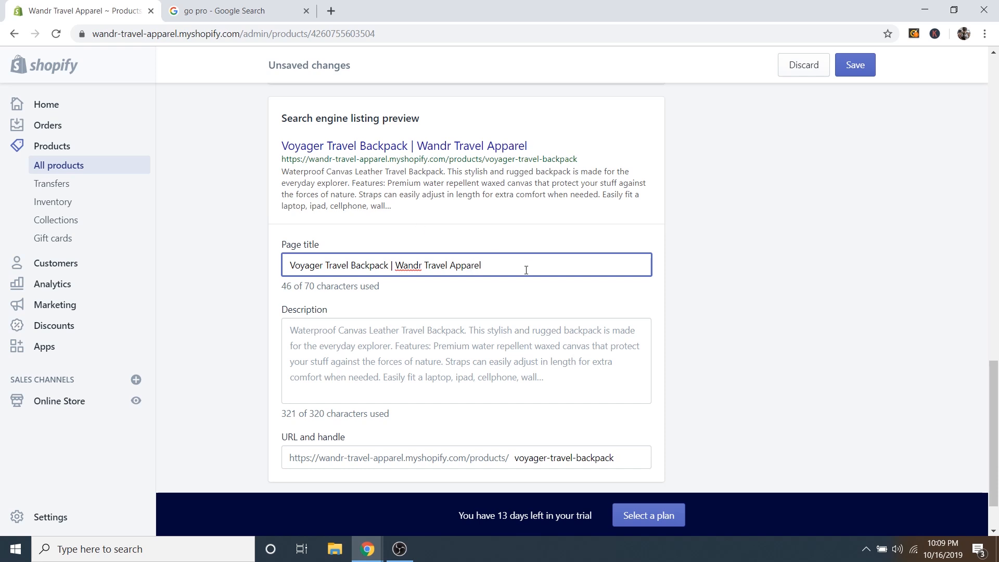
{"action": "left_click", "coordinate": [529, 300]}
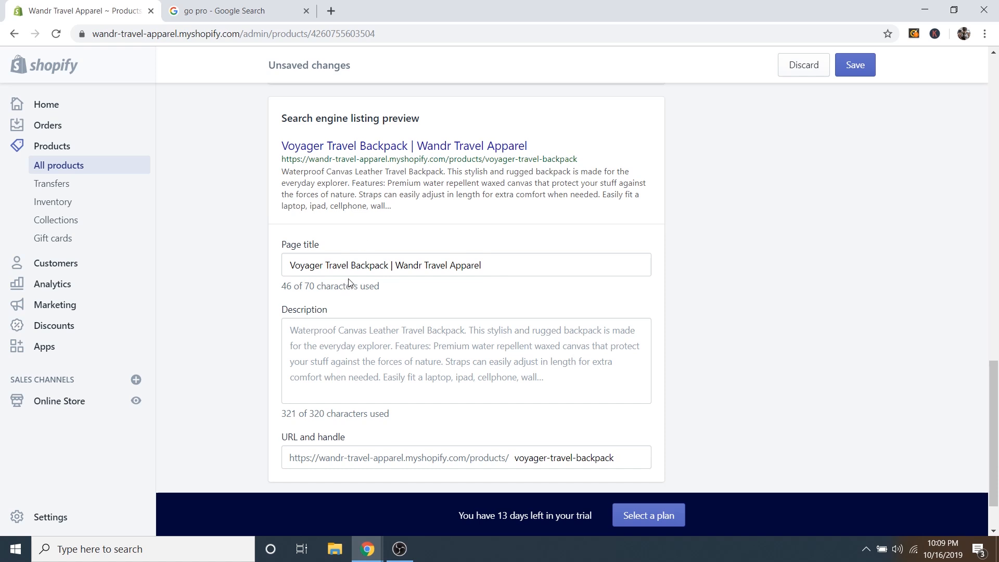
Paste the SEO description, delete its Specs and Care Instructions text, and save.
{"action": "left_click", "coordinate": [298, 329]}
{"action": "type", "text": "Waterproof Canvas Leather Travel Backpack. This stylish and rugged backpack is made for the everyday explorer. Features: Premium water repellent waxed canvas that protect your stuff against the forces of nature. Straps can easily adjust in length for extra comfort when needed. Easily fit a laptop, ipad, cellphone, wallet, water bottle, car keys, extra change of clothes, and still have multiple pockets left over for misc items. Specs: 11in x 19in x 5.5in (L x H x W) Care Instructions: Do not dry clean! Use cold tap water to gently surface clean with yours hands or a sponge. DO NOT use detergent. it will break down canvas material."}
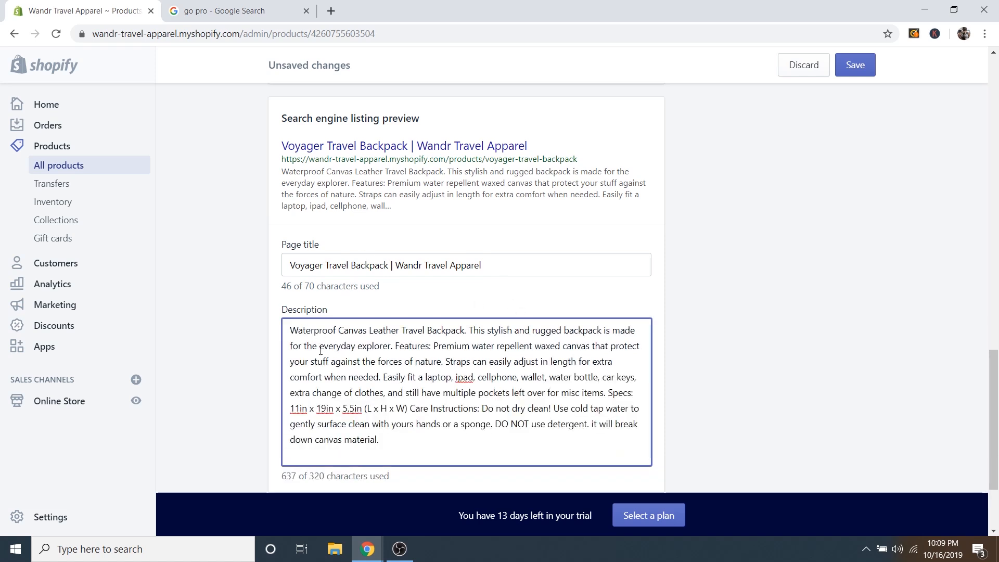
{"action": "scroll", "coordinate": [470, 393], "scroll_direction": "down", "scroll_amount": 1}
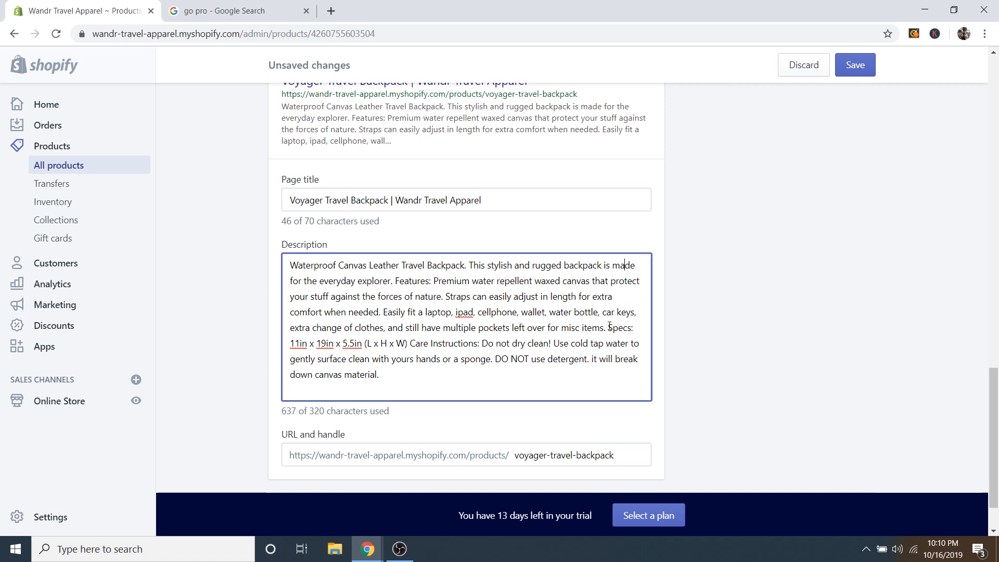
{"action": "left_click_drag", "start_coordinate": [609, 326], "coordinate": [641, 369]}
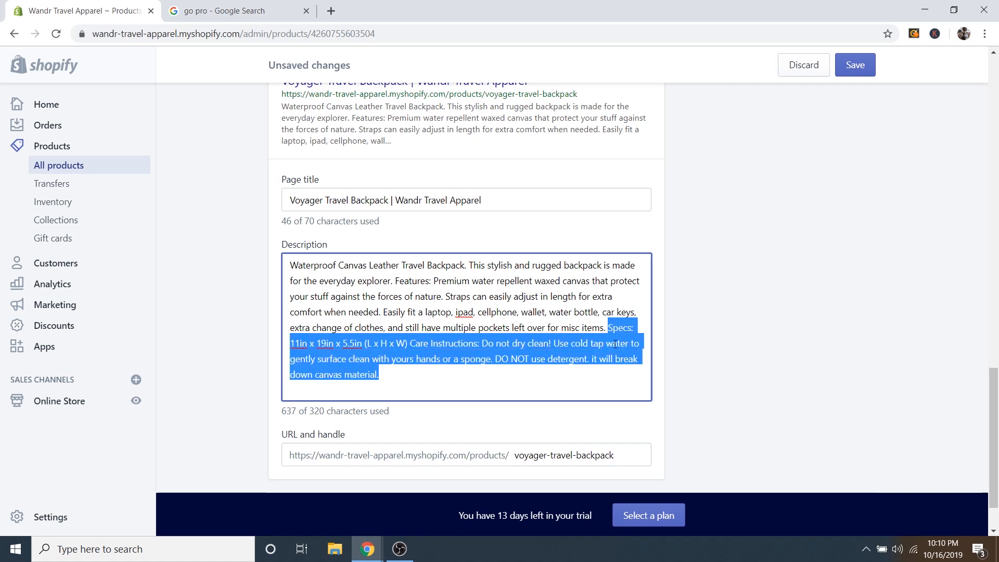
{"action": "key", "text": "BackSpace"}
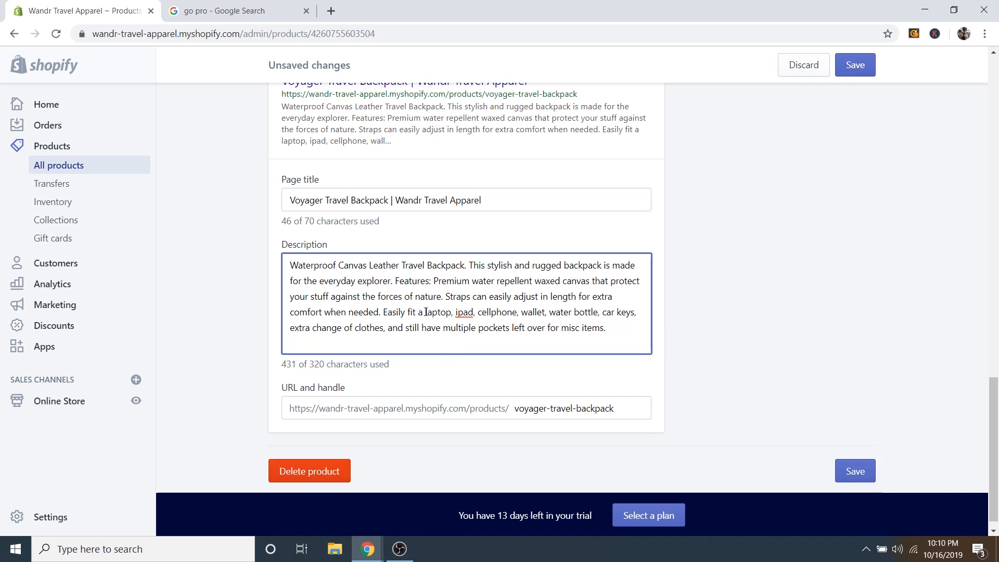
{"action": "left_click_drag", "start_coordinate": [425, 311], "coordinate": [607, 329]}
{"action": "left_click", "coordinate": [584, 311]}
{"action": "scroll", "coordinate": [466, 387], "scroll_direction": "down", "scroll_amount": 1}
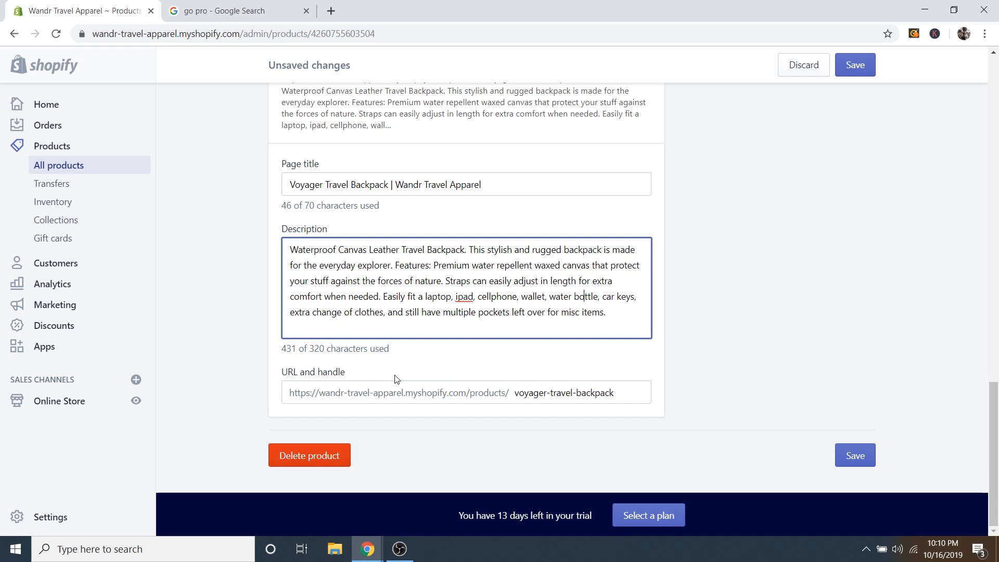
{"action": "left_click", "coordinate": [859, 72]}
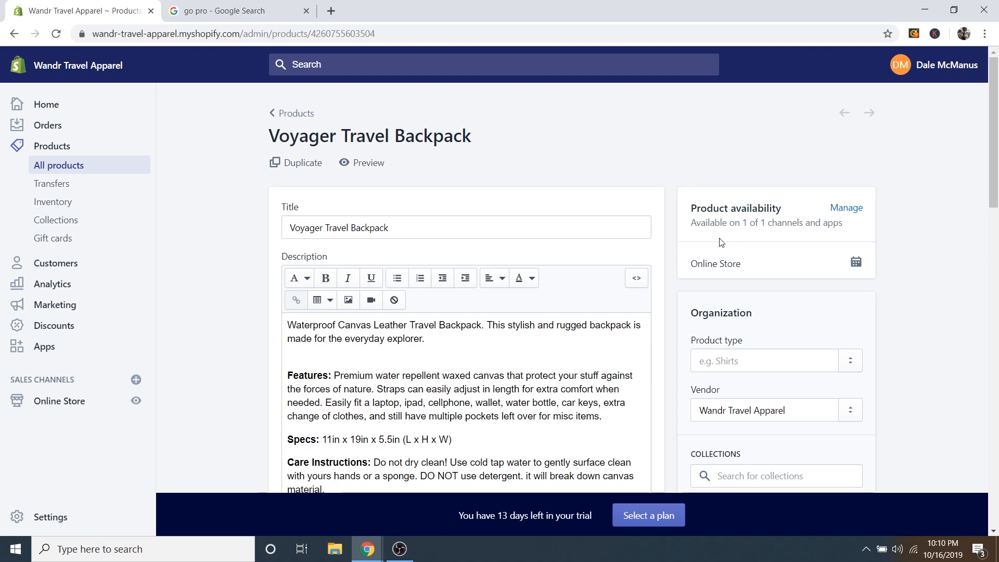
Preview the Voyager Travel Backpack on the storefront and check the $34.99 price against $65.99.
{"action": "left_click", "coordinate": [366, 163]}
{"action": "scroll", "coordinate": [470, 200], "scroll_direction": "down", "scroll_amount": 1}
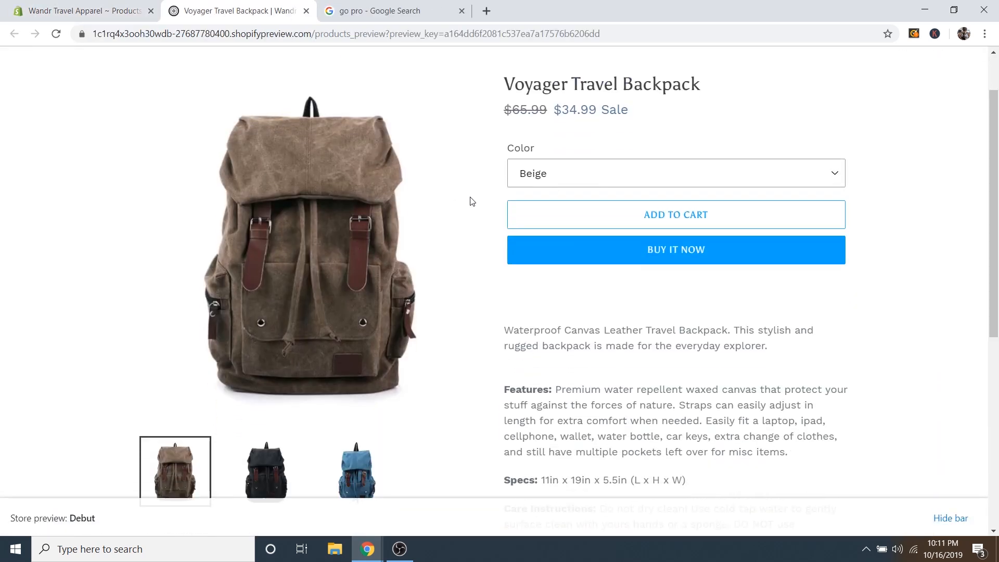
{"action": "scroll", "coordinate": [479, 222], "scroll_direction": "up", "scroll_amount": 1}
{"action": "left_click_drag", "start_coordinate": [511, 174], "coordinate": [541, 174]}
{"action": "left_click", "coordinate": [650, 177]}
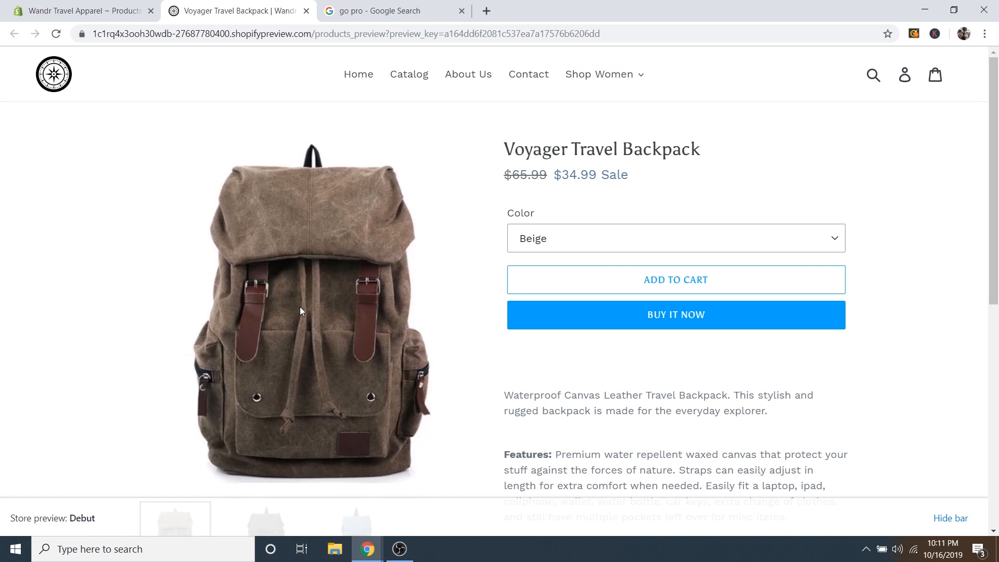
View the black, blue and brown backpack images and check the Color options, keeping Beige.
{"action": "scroll", "coordinate": [461, 252], "scroll_direction": "down", "scroll_amount": 2}
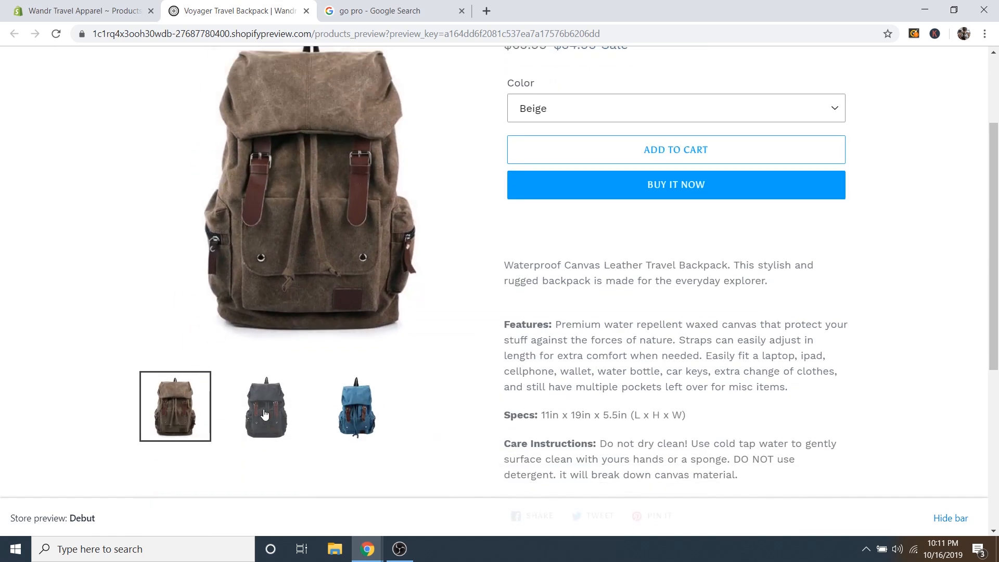
{"action": "left_click", "coordinate": [265, 414]}
{"action": "left_click", "coordinate": [356, 415]}
{"action": "left_click", "coordinate": [180, 413]}
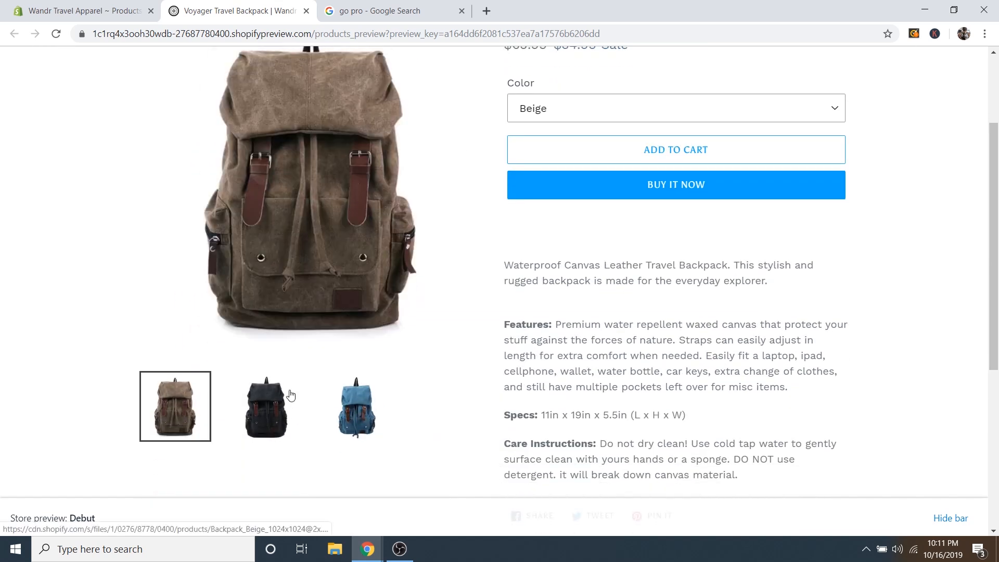
{"action": "scroll", "coordinate": [484, 343], "scroll_direction": "up", "scroll_amount": 3}
{"action": "left_click", "coordinate": [576, 238]}
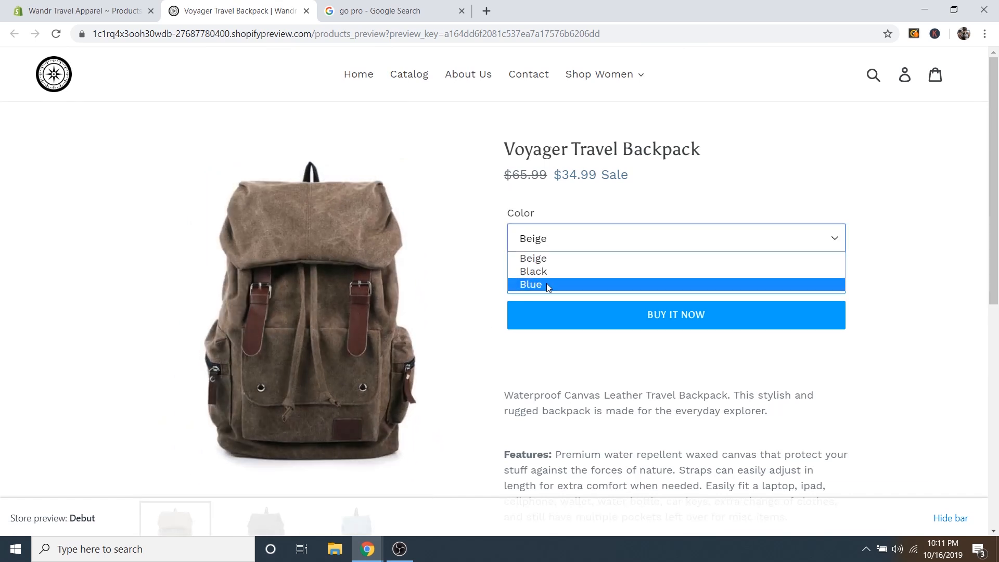
{"action": "left_click", "coordinate": [545, 259]}
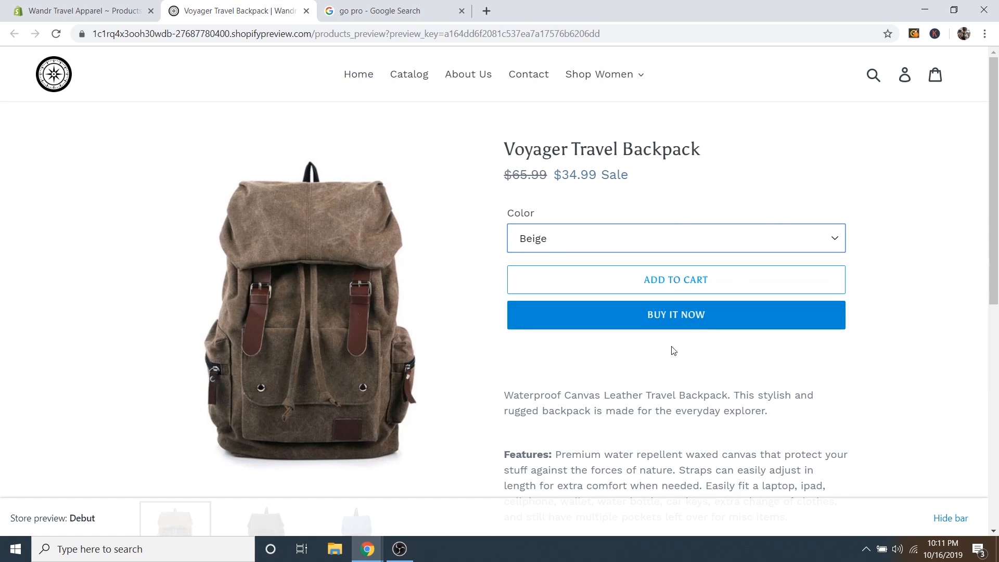
{"action": "scroll", "coordinate": [607, 346], "scroll_direction": "down", "scroll_amount": 3}
{"action": "scroll", "coordinate": [605, 353], "scroll_direction": "down", "scroll_amount": 3}
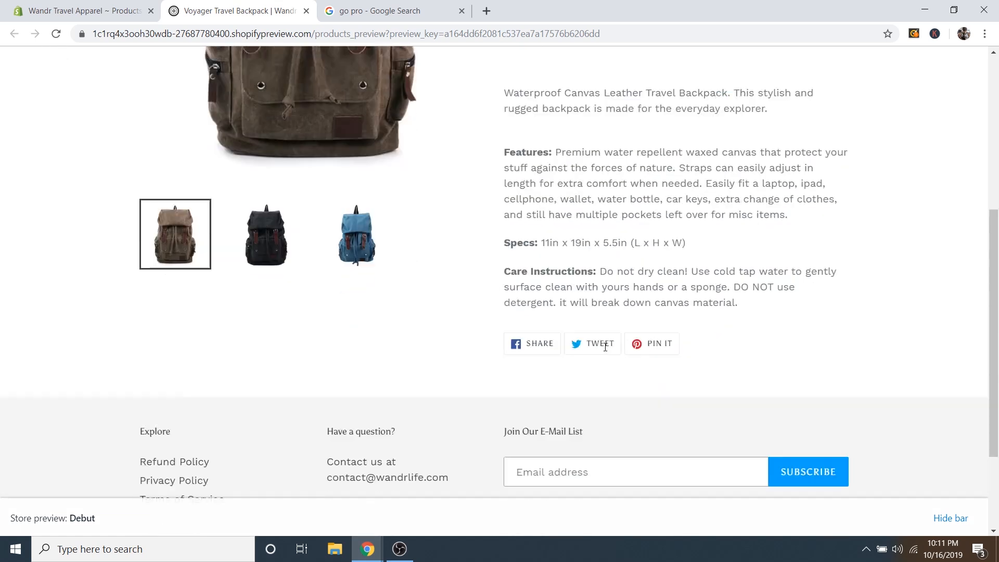
{"action": "scroll", "coordinate": [735, 361], "scroll_direction": "up", "scroll_amount": 7}
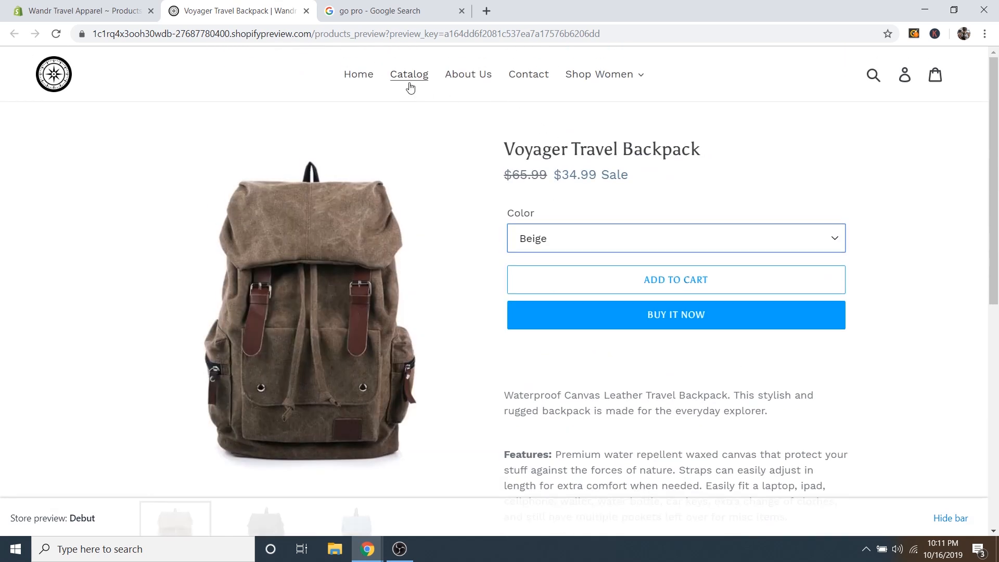
Close the storefront preview and Google search tabs and go to the collections list.
{"action": "left_click", "coordinate": [306, 11]}
{"action": "left_click", "coordinate": [306, 11]}
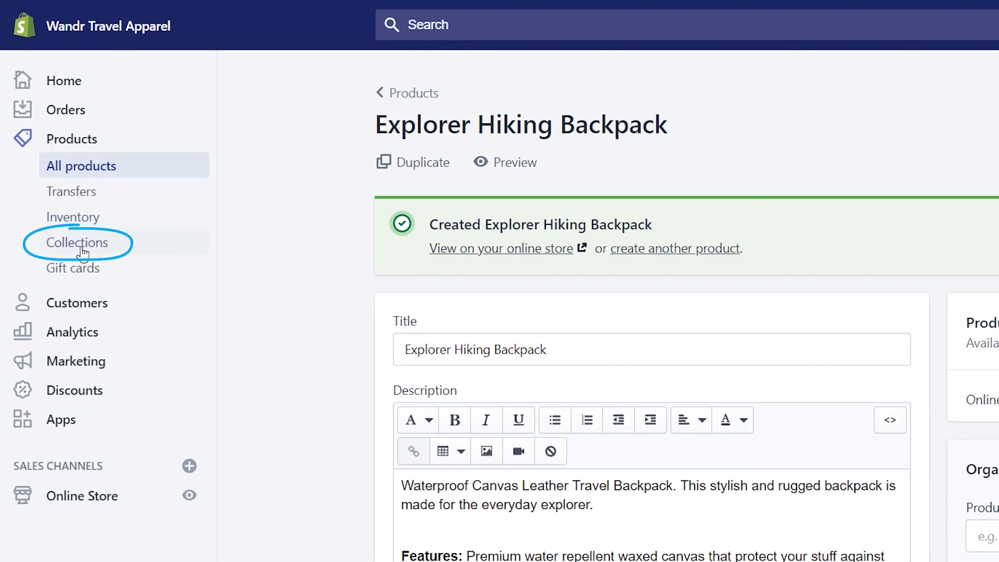
{"action": "left_click", "coordinate": [81, 249]}
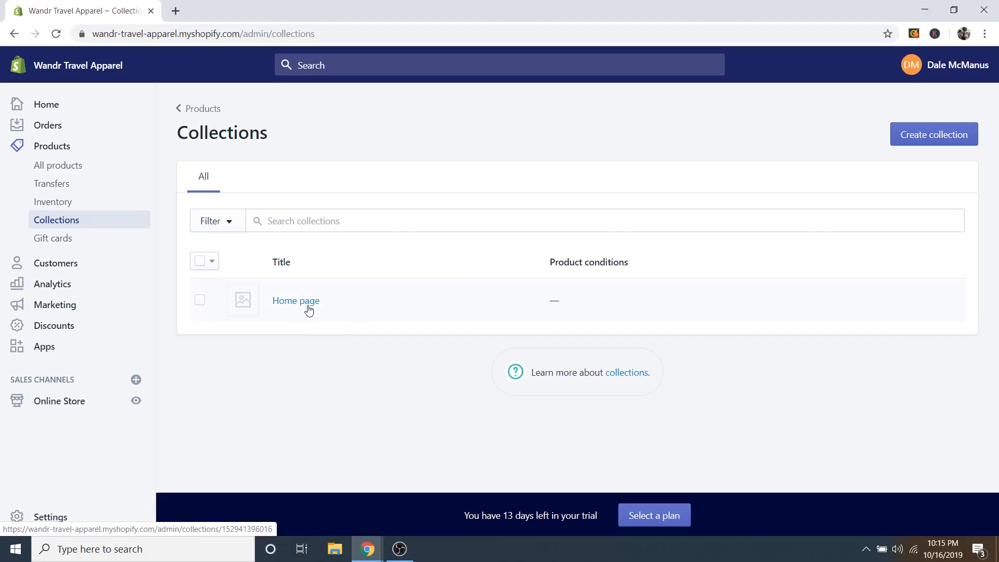
Open the live online store home page in a new tab and look over it.
{"action": "right_click", "coordinate": [136, 408]}
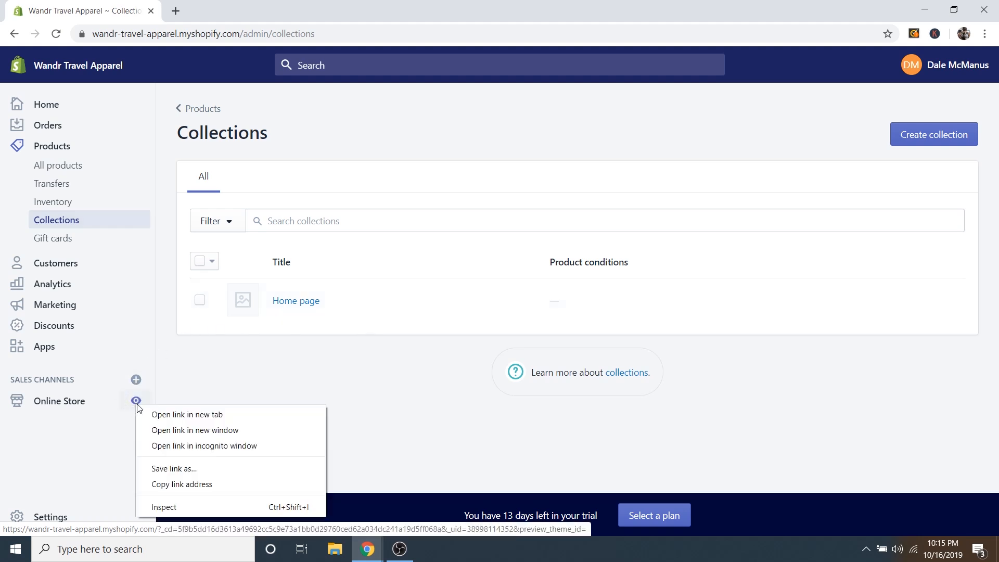
{"action": "left_click", "coordinate": [172, 412]}
{"action": "left_click", "coordinate": [213, 18]}
{"action": "scroll", "coordinate": [586, 337], "scroll_direction": "down", "scroll_amount": 9}
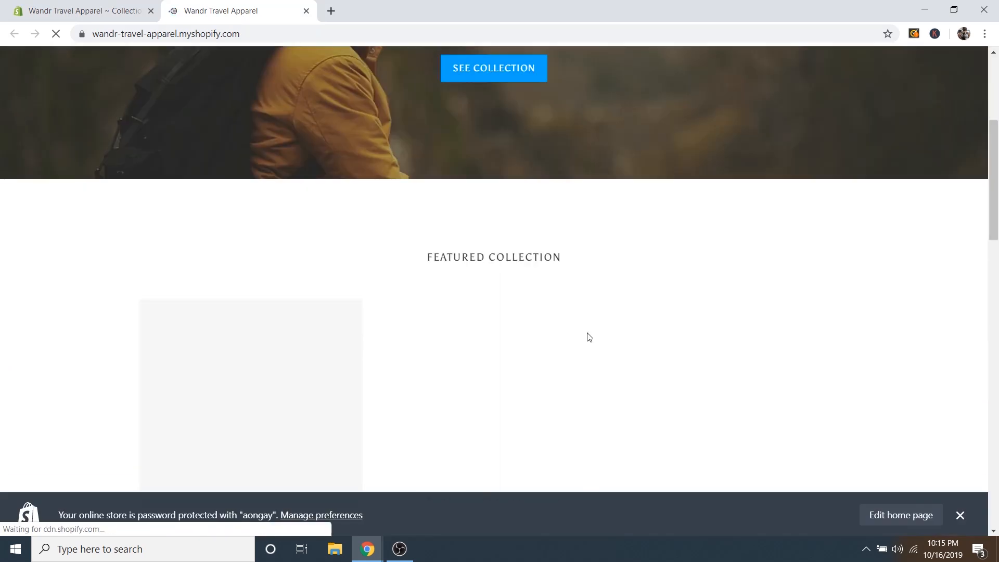
Close the storefront tab and rename the Home page collection to 'Featured Products'.
{"action": "scroll", "coordinate": [587, 319], "scroll_direction": "up", "scroll_amount": 2}
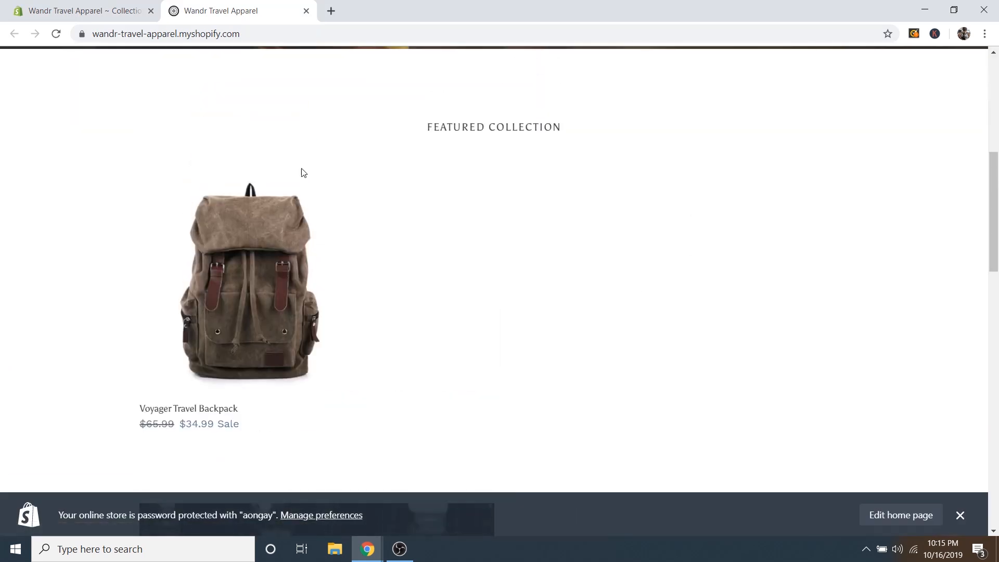
{"action": "scroll", "coordinate": [414, 322], "scroll_direction": "down", "scroll_amount": 9}
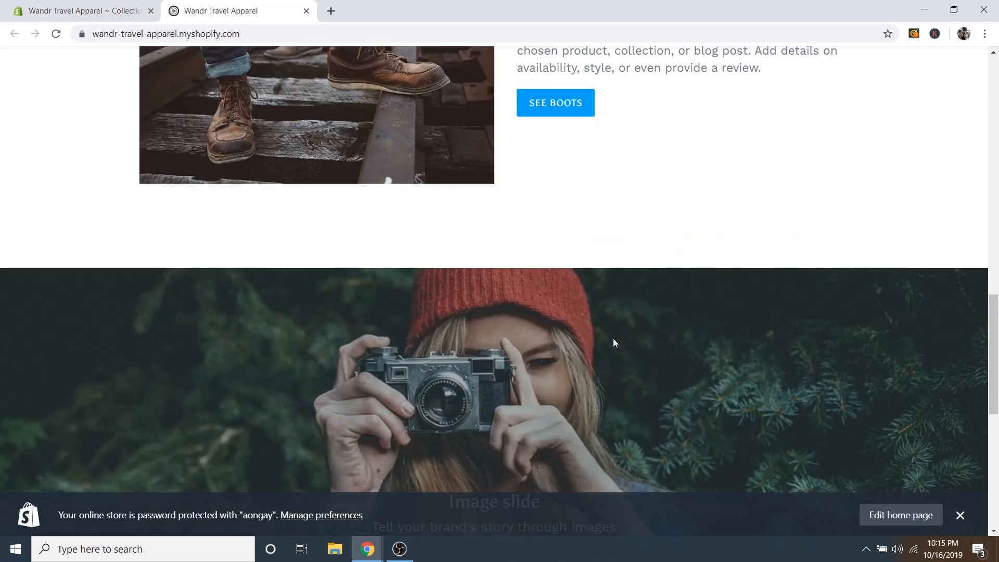
{"action": "scroll", "coordinate": [613, 338], "scroll_direction": "up", "scroll_amount": 12}
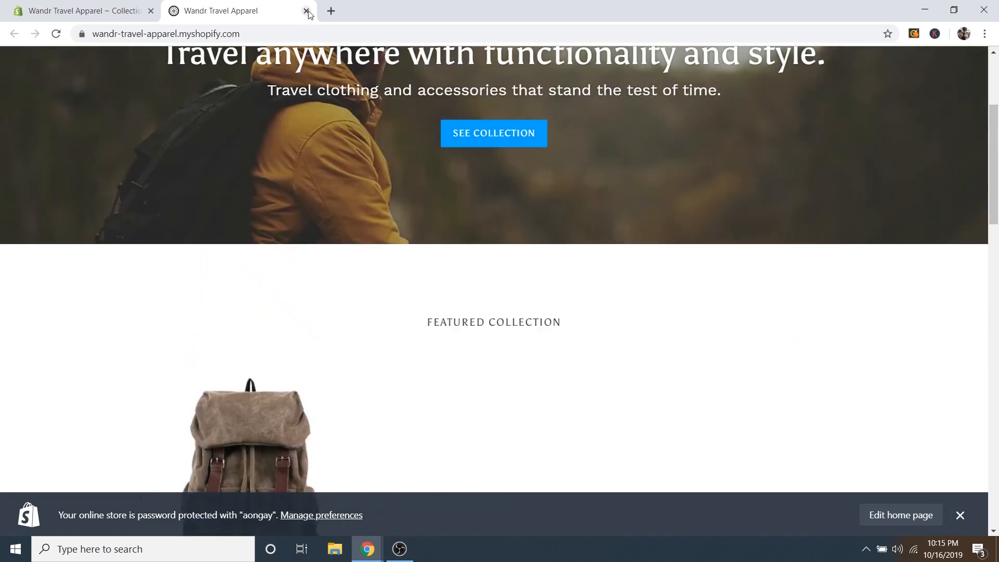
{"action": "left_click", "coordinate": [306, 11]}
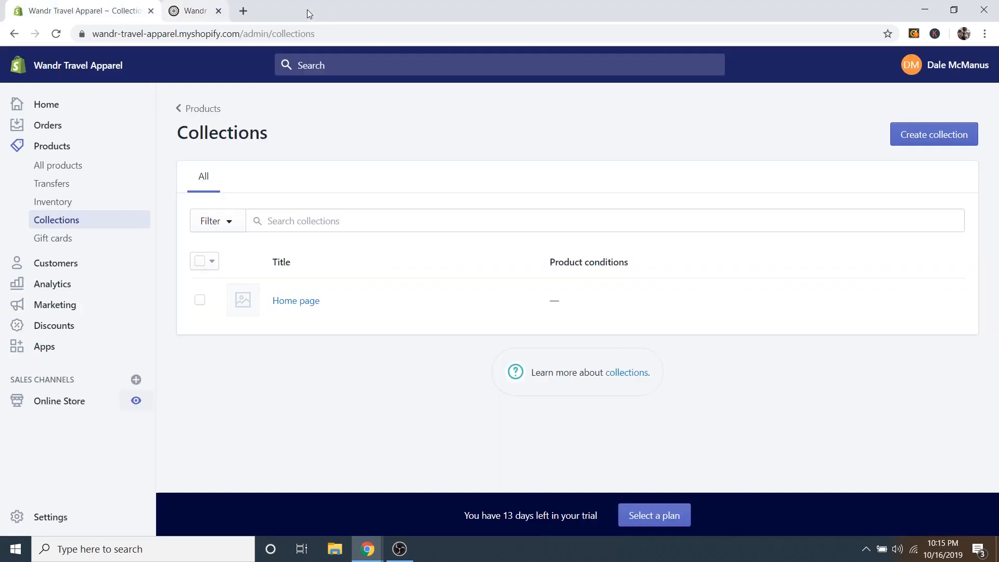
{"action": "left_click", "coordinate": [300, 305]}
{"action": "triple_click", "coordinate": [374, 229]}
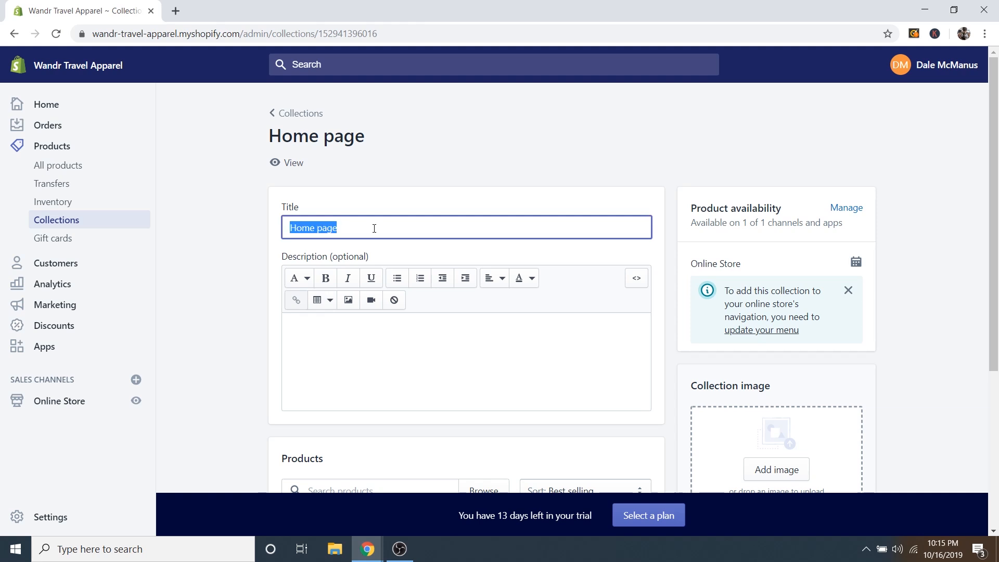
{"action": "type", "text": "Featured Products"}
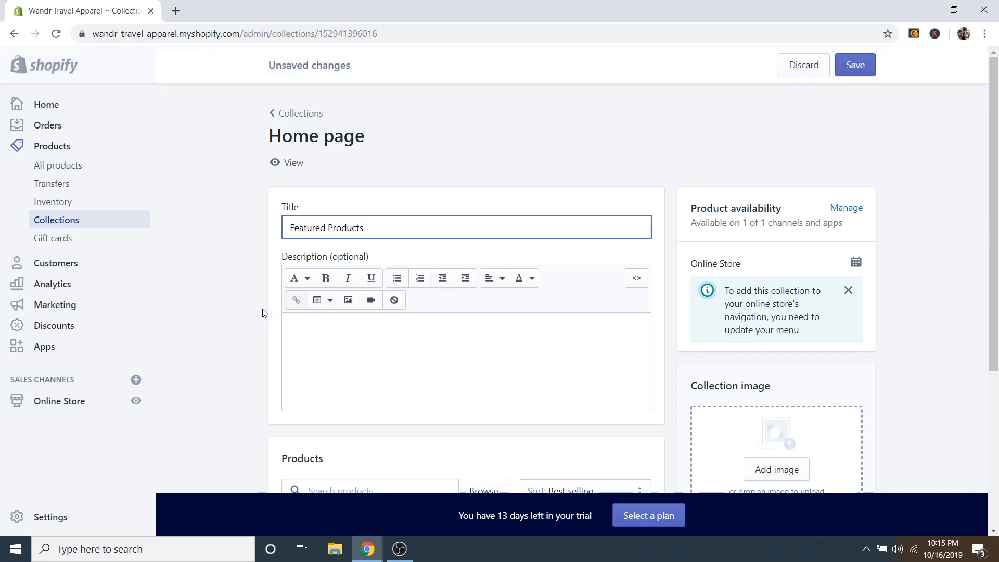
Add Explorer Hiking Backpack to the collection's products and save the collection.
{"action": "scroll", "coordinate": [262, 312], "scroll_direction": "down", "scroll_amount": 5}
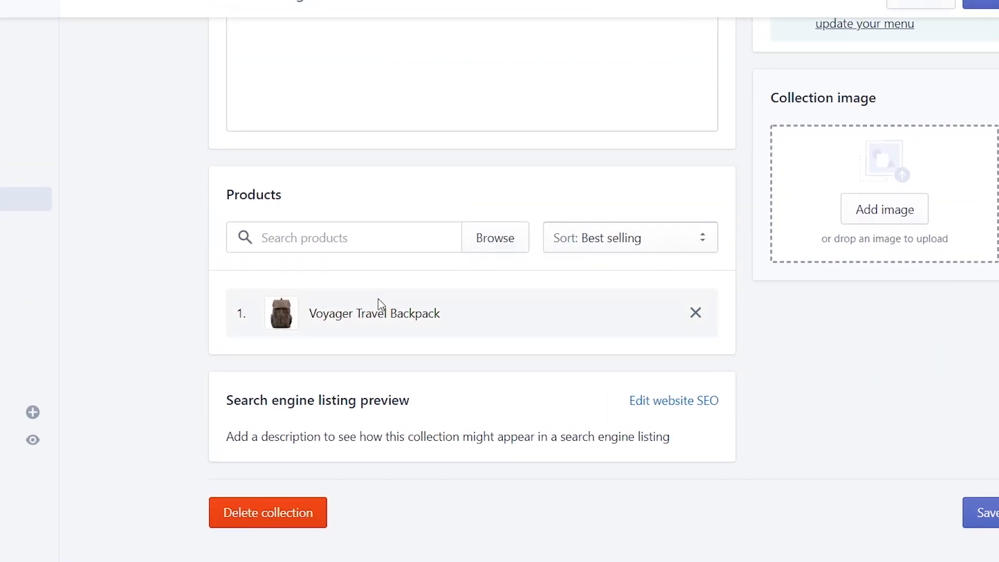
{"action": "left_click", "coordinate": [401, 243]}
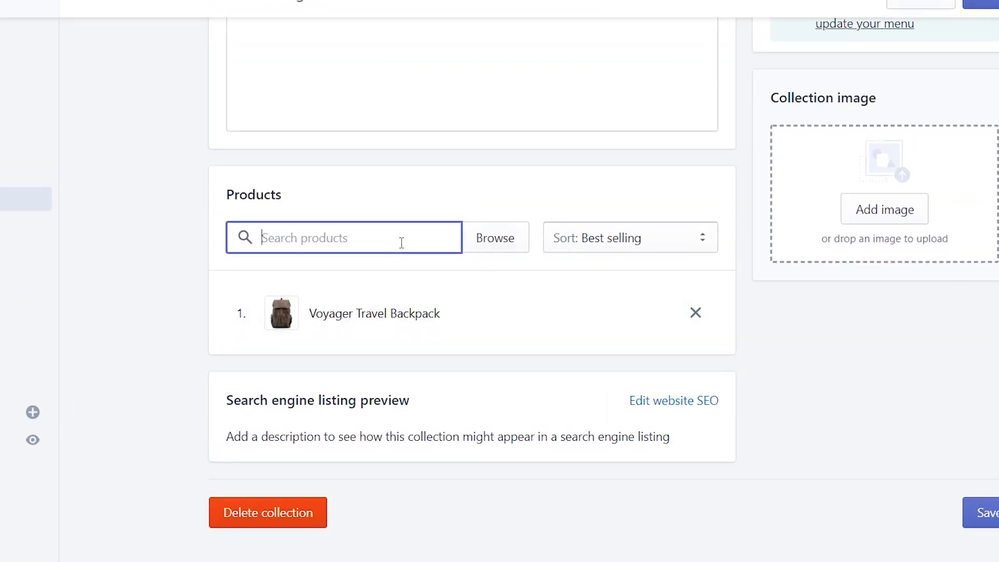
{"action": "left_click", "coordinate": [489, 244]}
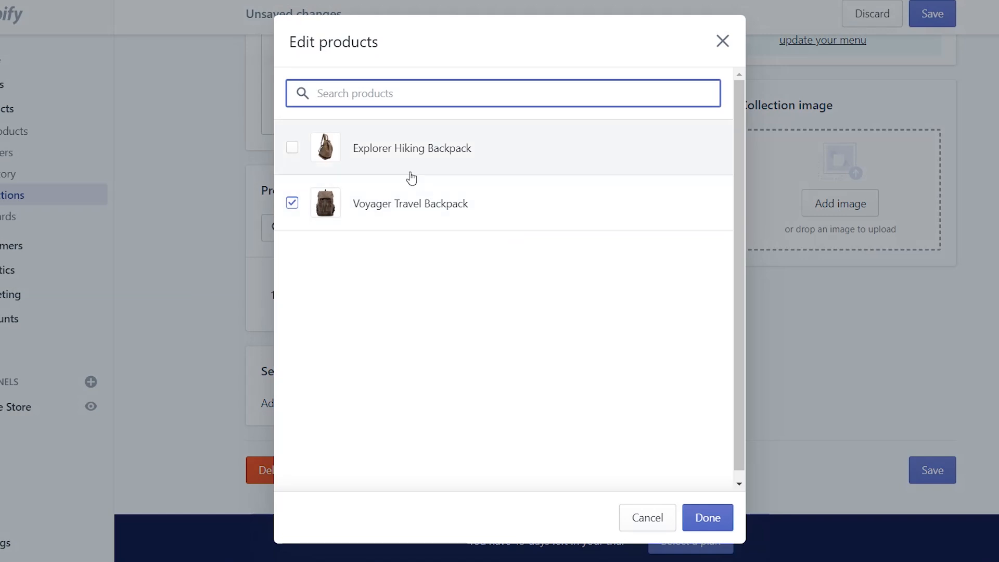
{"action": "left_click", "coordinate": [298, 149]}
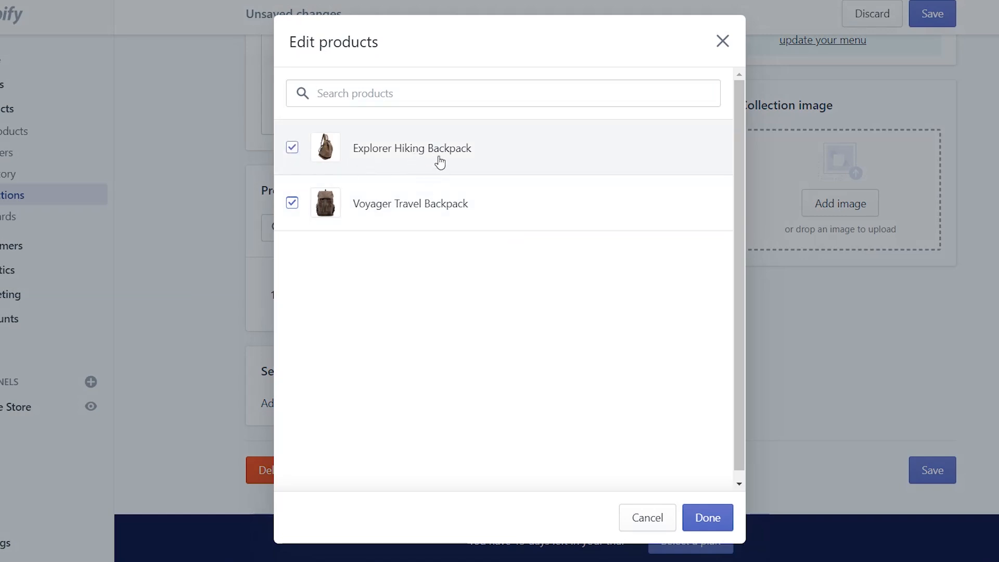
{"action": "left_click", "coordinate": [709, 524]}
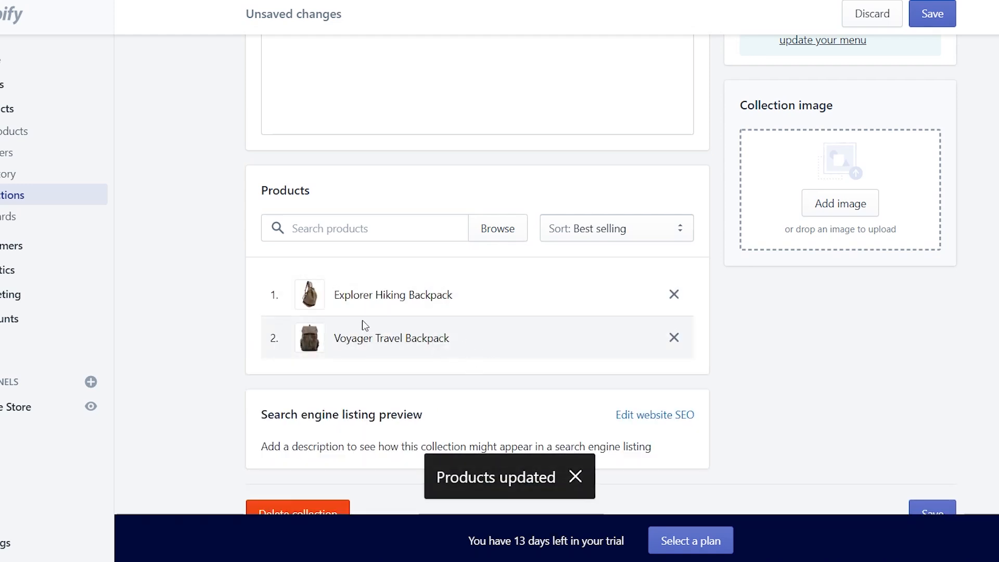
{"action": "scroll", "coordinate": [925, 352], "scroll_direction": "up", "scroll_amount": 5}
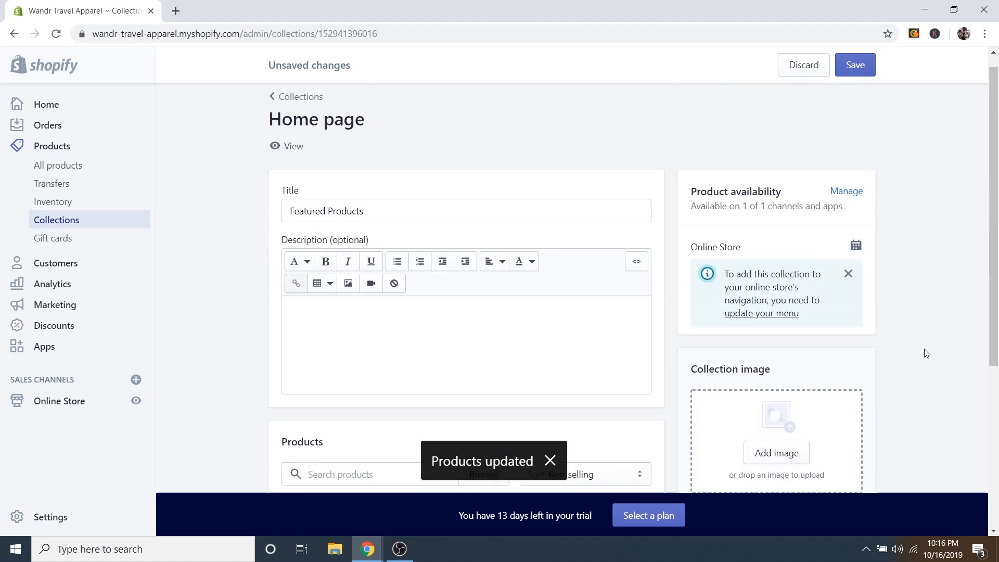
{"action": "left_click", "coordinate": [853, 73]}
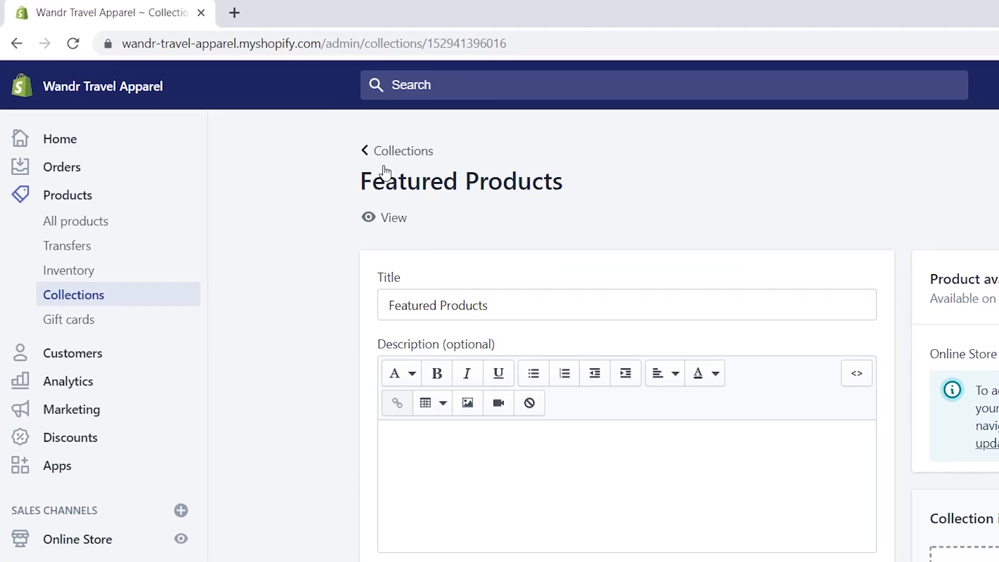
Create a new collection titled 'Travel and Hiking Backpacks'.
{"action": "left_click", "coordinate": [395, 154]}
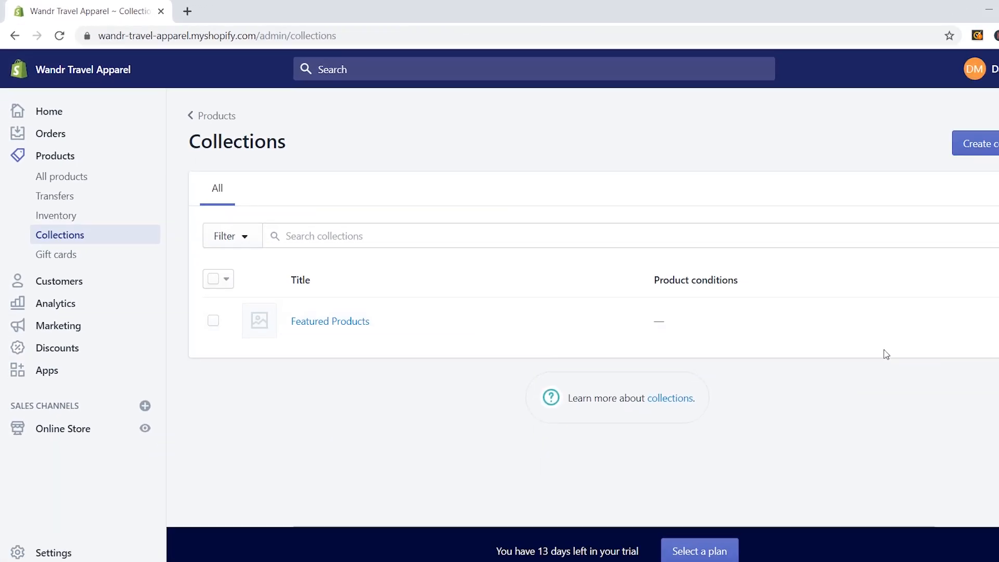
{"action": "left_click", "coordinate": [988, 144]}
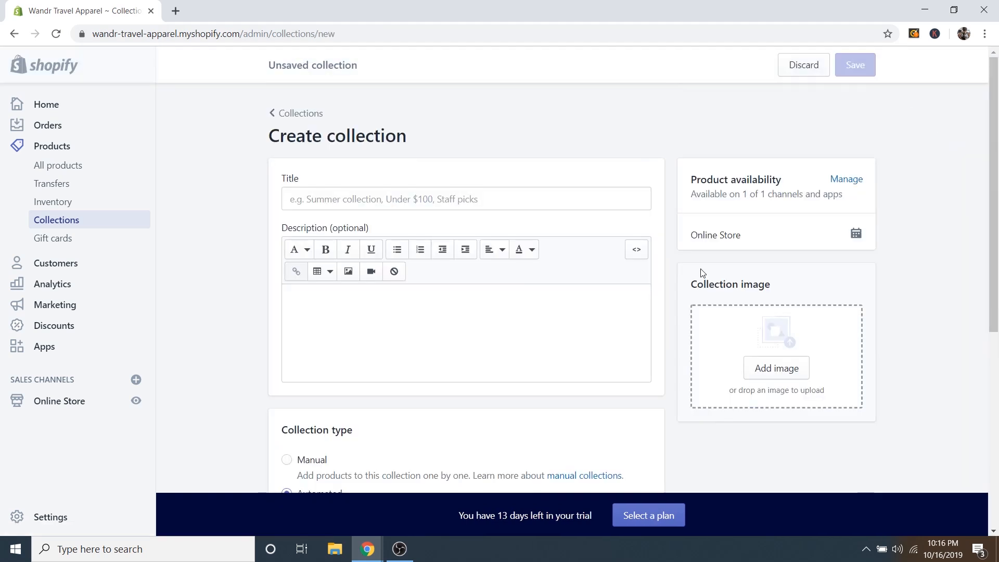
{"action": "left_click", "coordinate": [358, 199]}
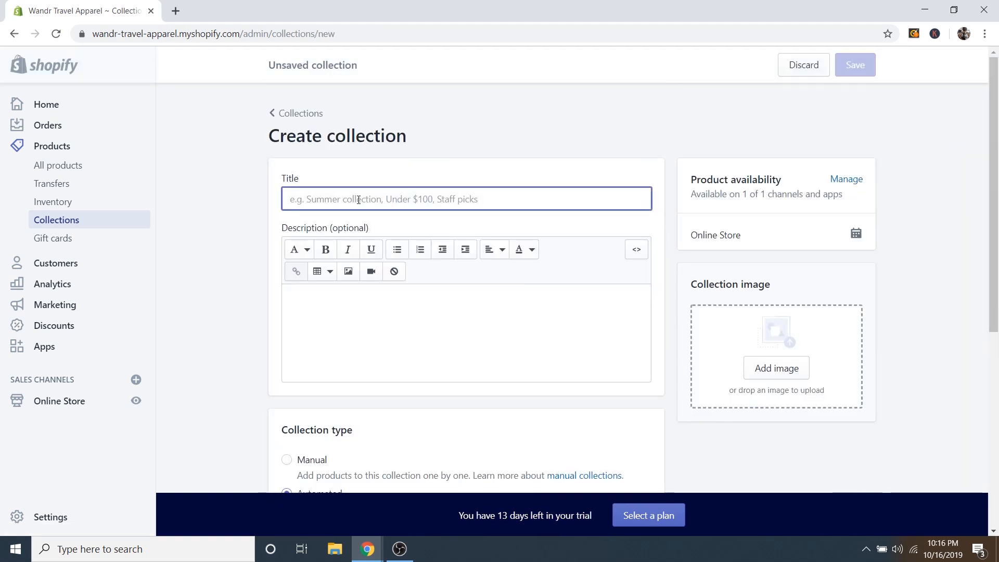
{"action": "type", "text": "Travel and"}
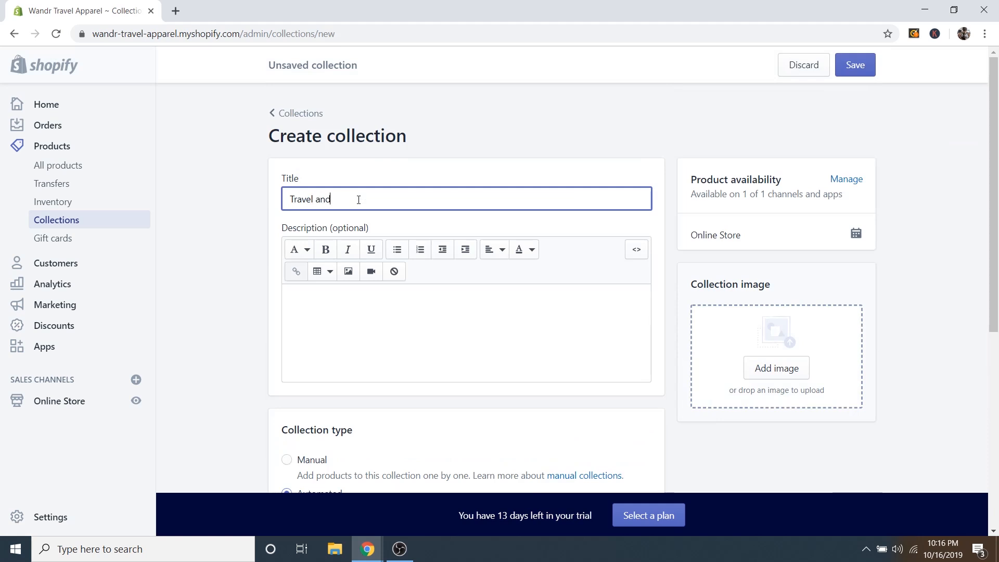
{"action": "type", "text": " Hiking Backpacks"}
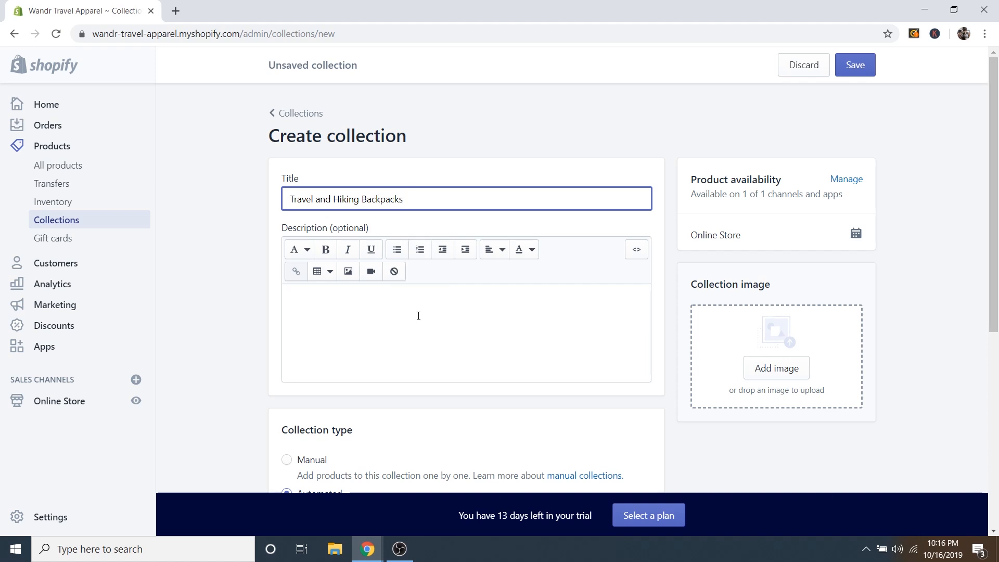
{"action": "left_click", "coordinate": [338, 324]}
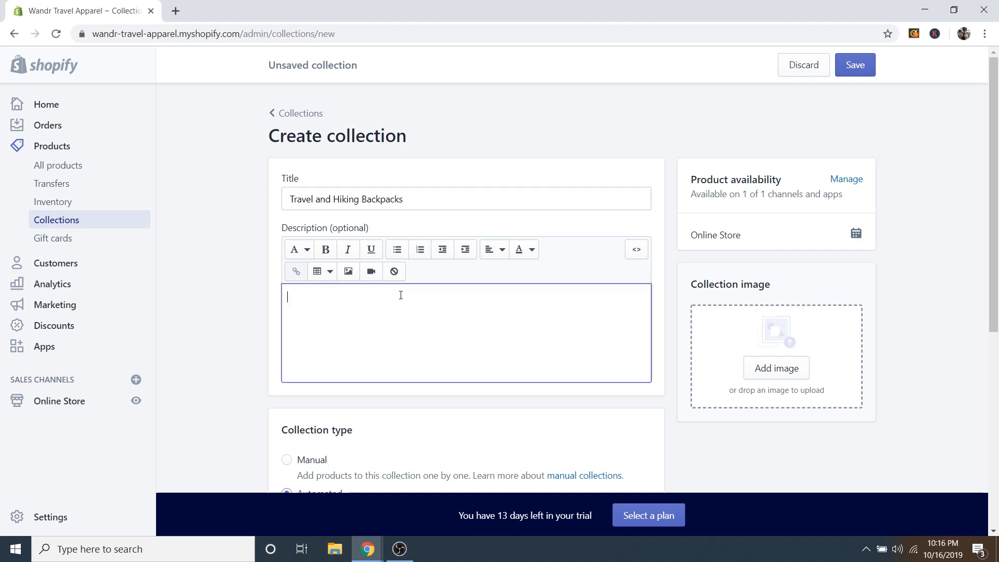
Try the Manual collection type, then return to Automated with a product tag condition.
{"action": "scroll", "coordinate": [230, 281], "scroll_direction": "down", "scroll_amount": 1}
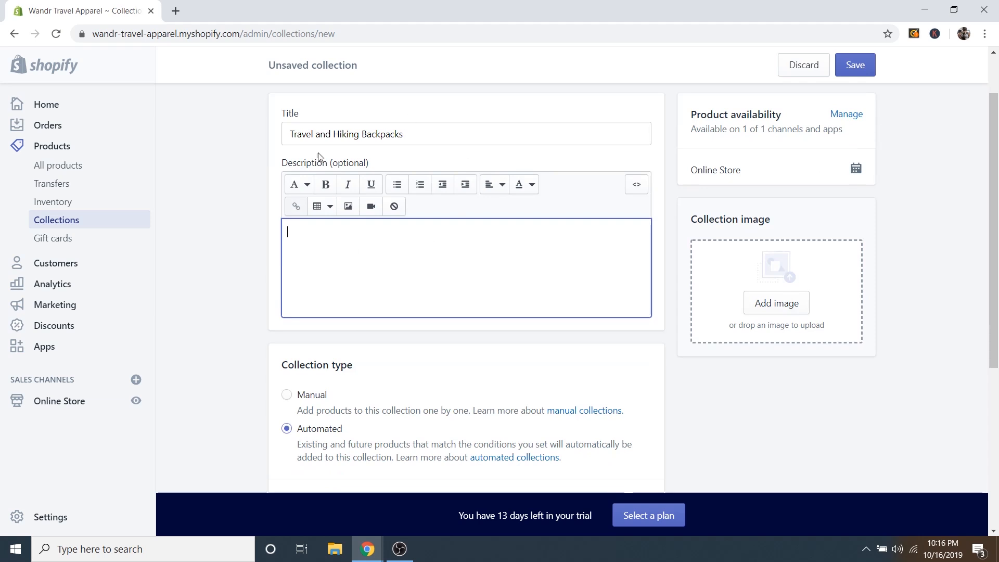
{"action": "scroll", "coordinate": [276, 272], "scroll_direction": "down", "scroll_amount": 2}
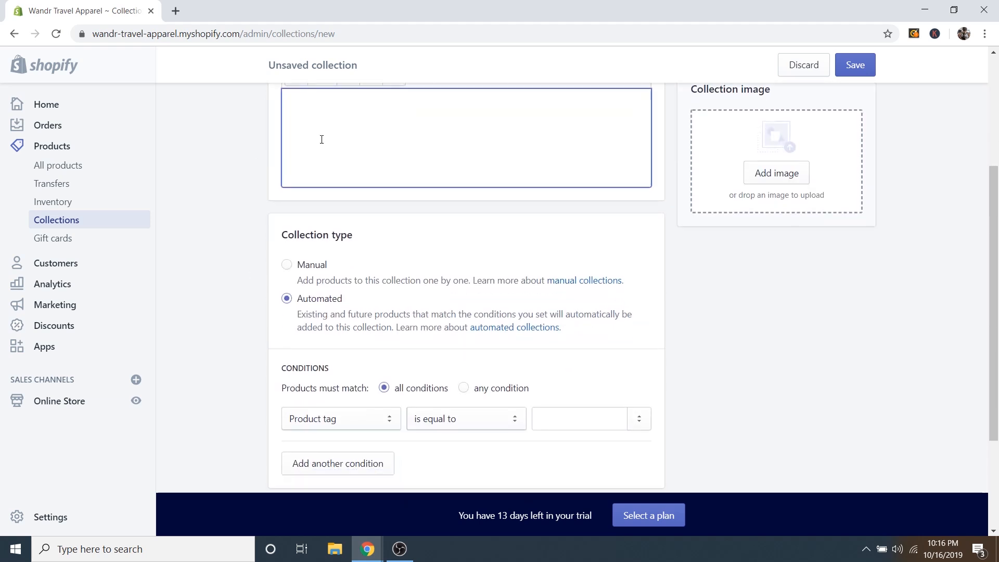
{"action": "scroll", "coordinate": [265, 207], "scroll_direction": "down", "scroll_amount": 1}
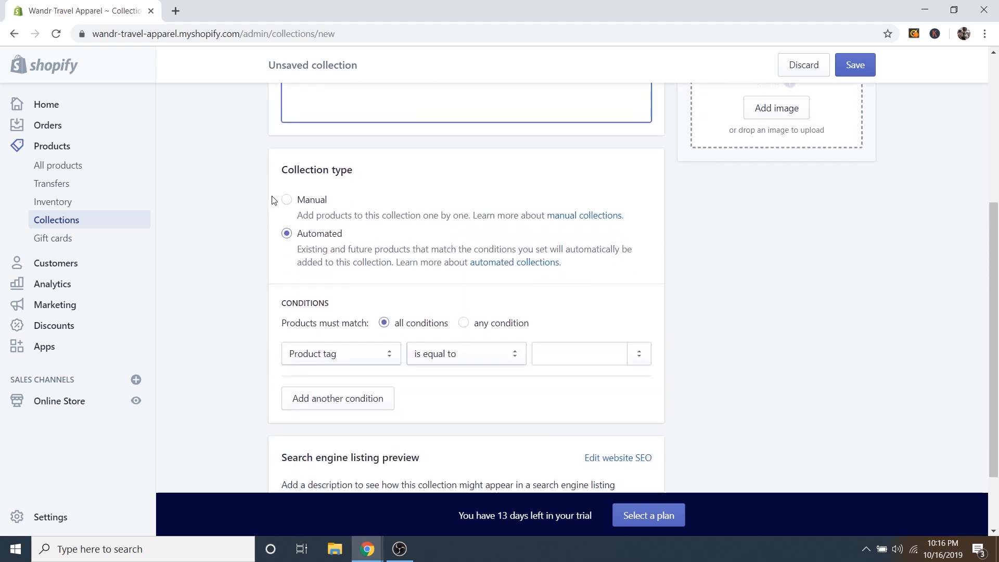
{"action": "left_click", "coordinate": [288, 201]}
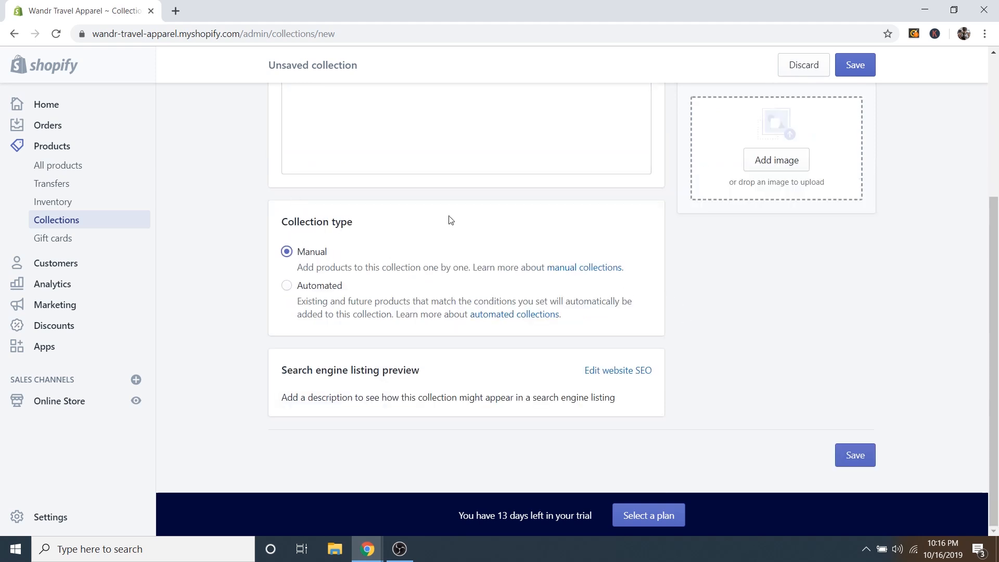
{"action": "left_click", "coordinate": [285, 287]}
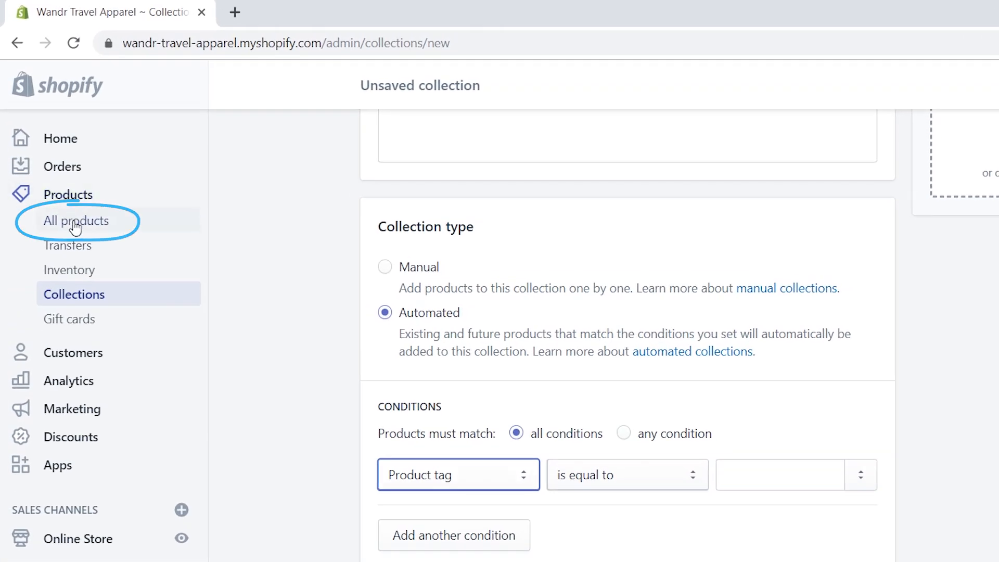
Open Voyager Travel Backpack from All products and set its product type to Backpack.
{"action": "right_click", "coordinate": [75, 222]}
{"action": "left_click", "coordinate": [169, 233]}
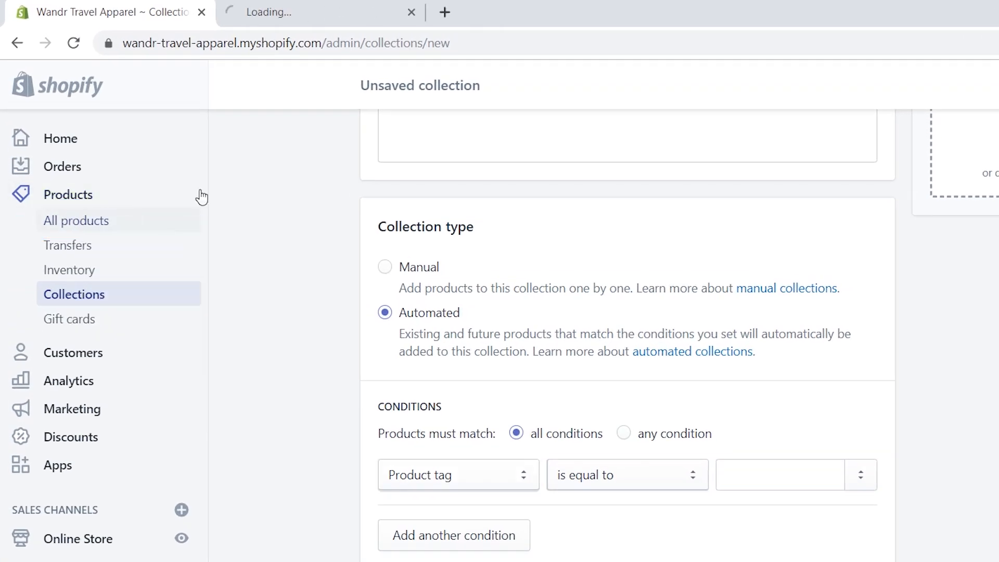
{"action": "left_click", "coordinate": [294, 14]}
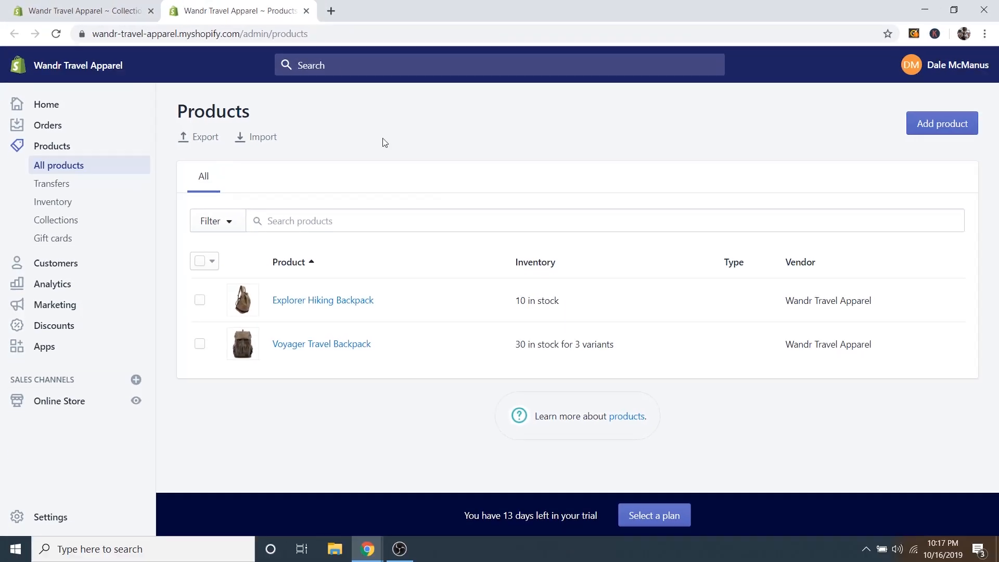
{"action": "left_click", "coordinate": [331, 346]}
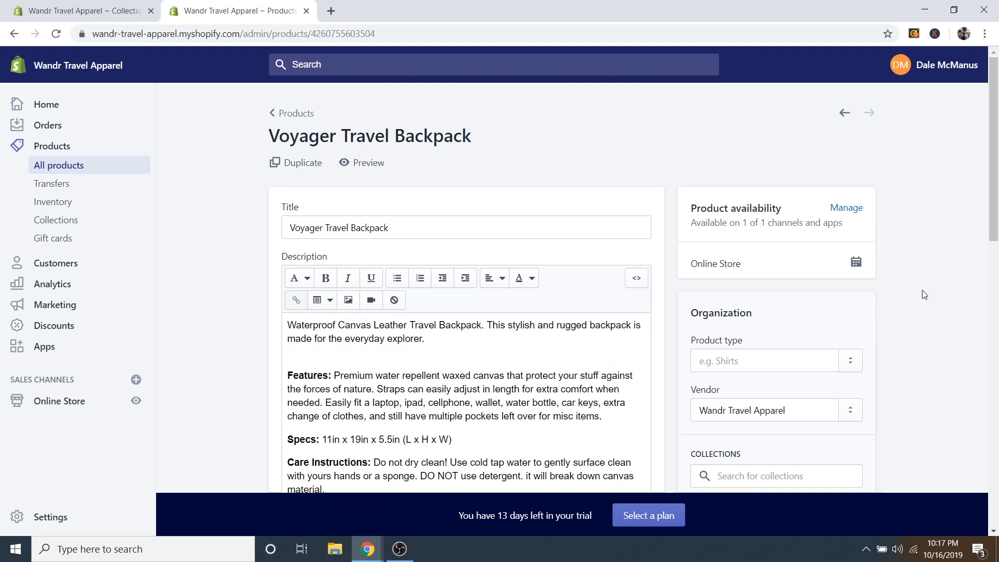
{"action": "scroll", "coordinate": [923, 304], "scroll_direction": "down", "scroll_amount": 4}
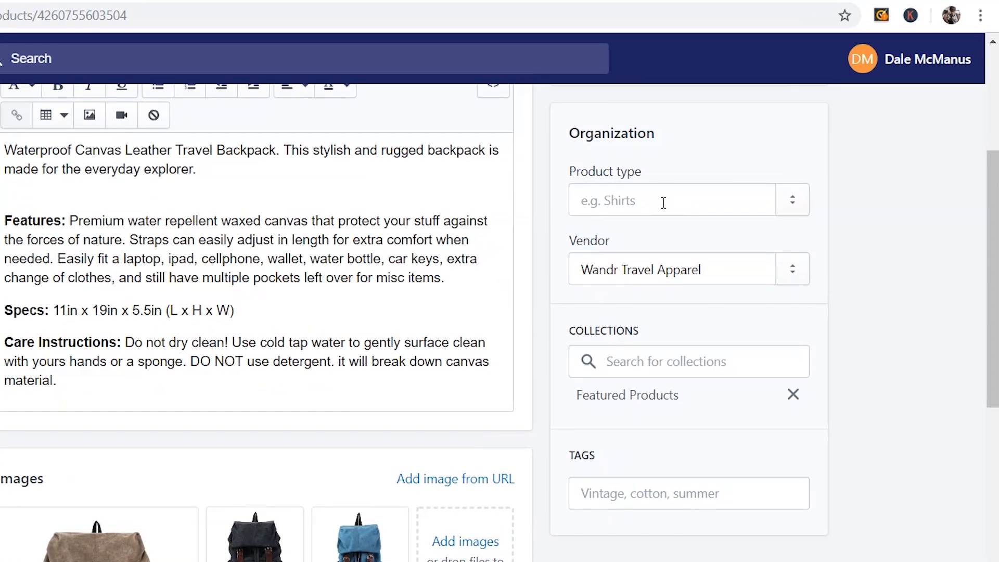
{"action": "left_click", "coordinate": [759, 166]}
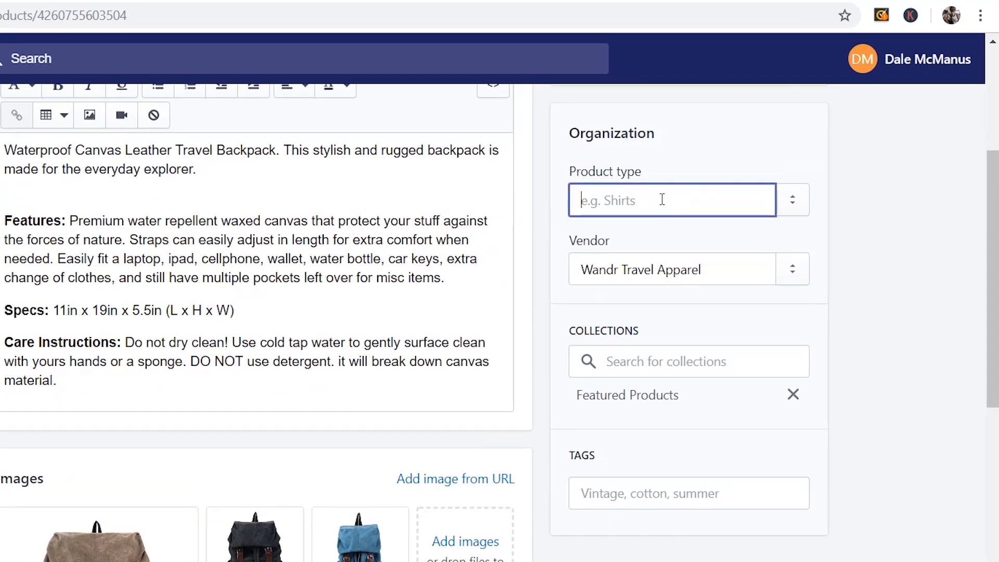
{"action": "type", "text": "Backpack"}
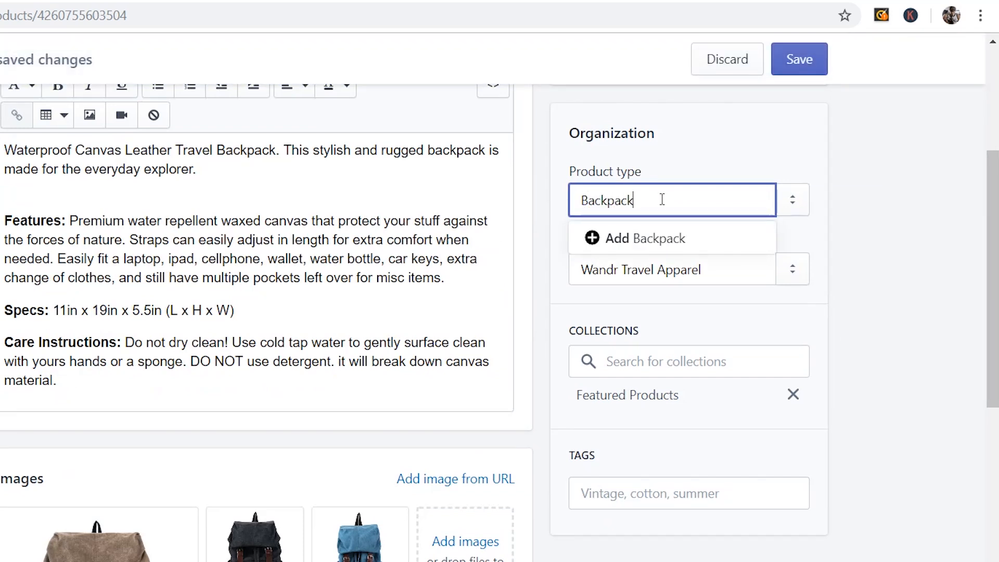
{"action": "left_click", "coordinate": [815, 240]}
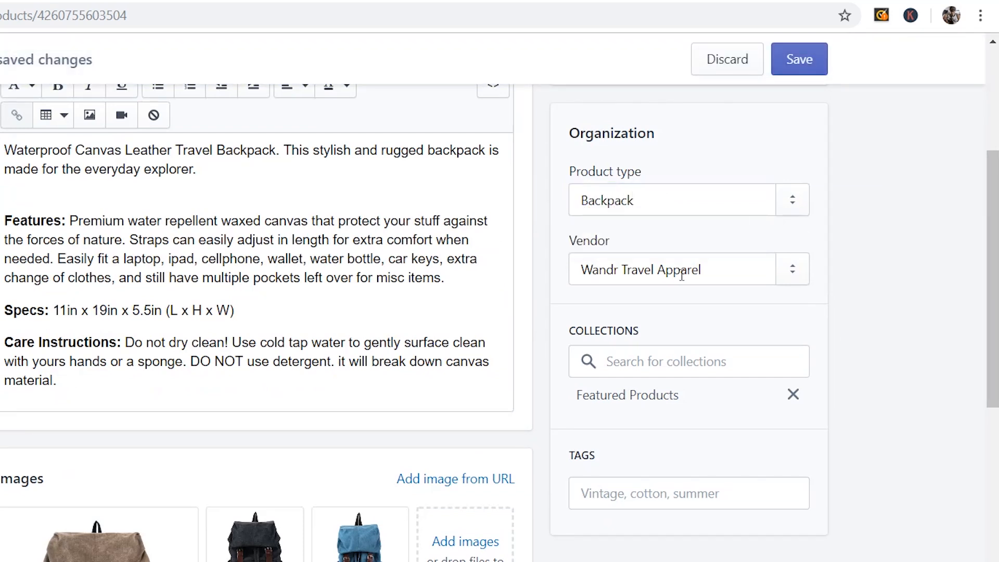
Add the tags 'backpack' and 'travel backpack' to the product.
{"action": "scroll", "coordinate": [671, 278], "scroll_direction": "down", "scroll_amount": 3}
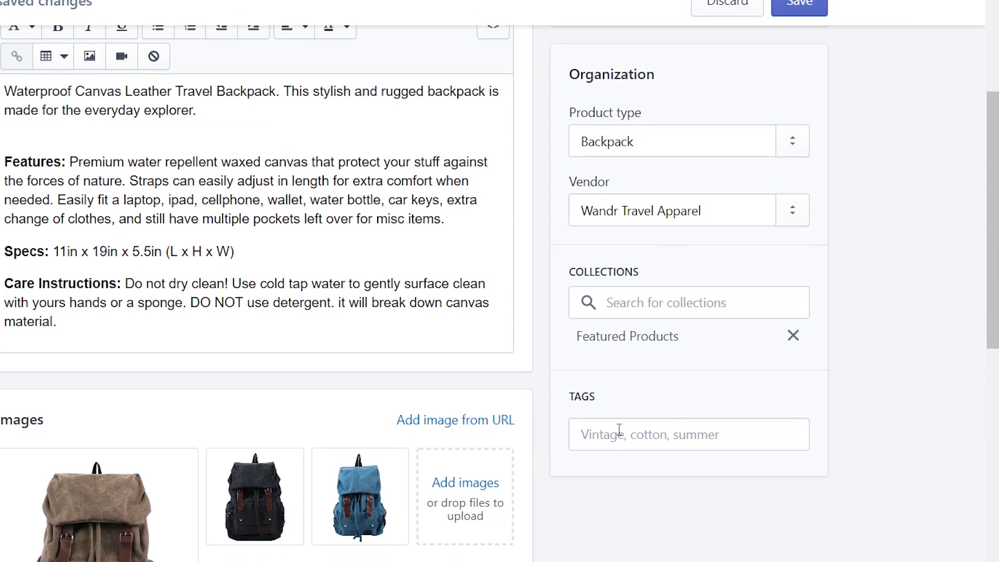
{"action": "left_click", "coordinate": [612, 341]}
{"action": "type", "text": "backpoa"}
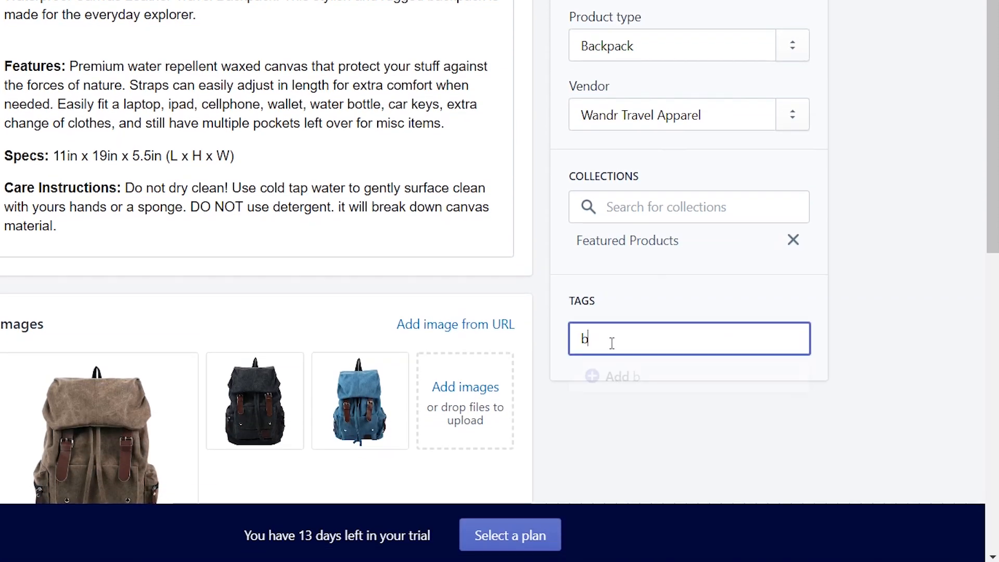
{"action": "key", "text": "BackSpace"}
{"action": "key", "text": "BackSpace"}
{"action": "key", "text": "BackSpace"}
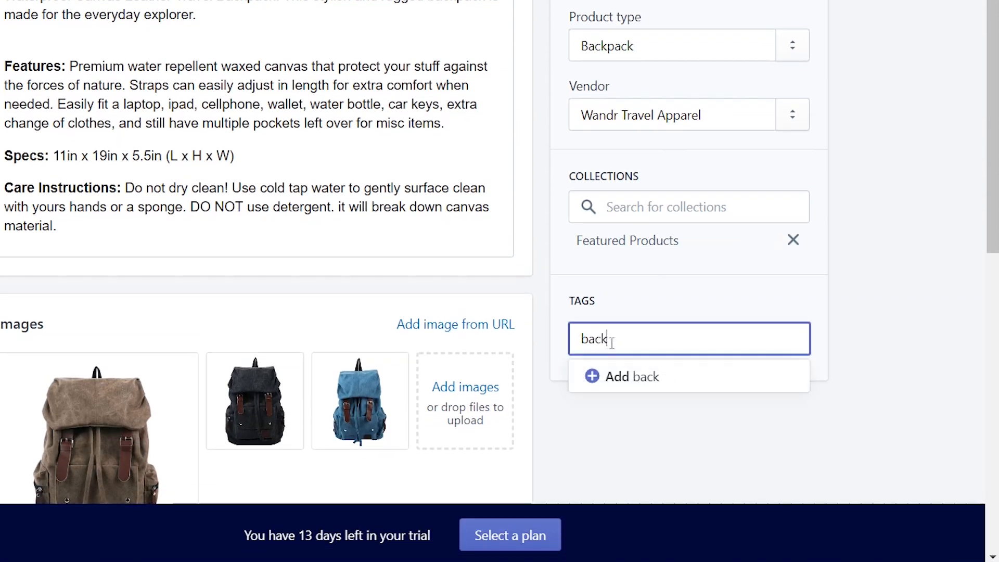
{"action": "type", "text": "pack"}
{"action": "key", "text": "Return"}
{"action": "type", "text": "t"}
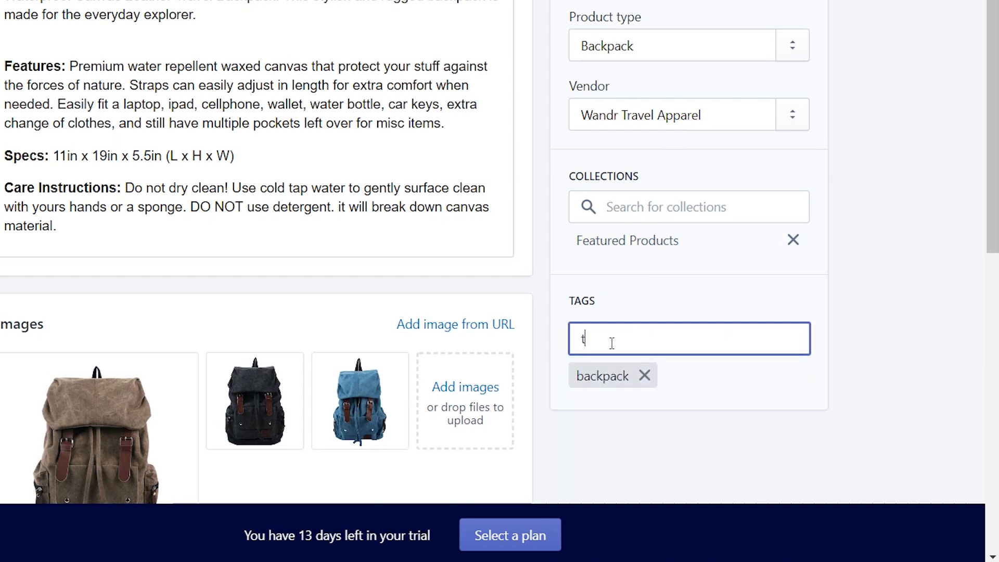
{"action": "type", "text": "ravel backpack"}
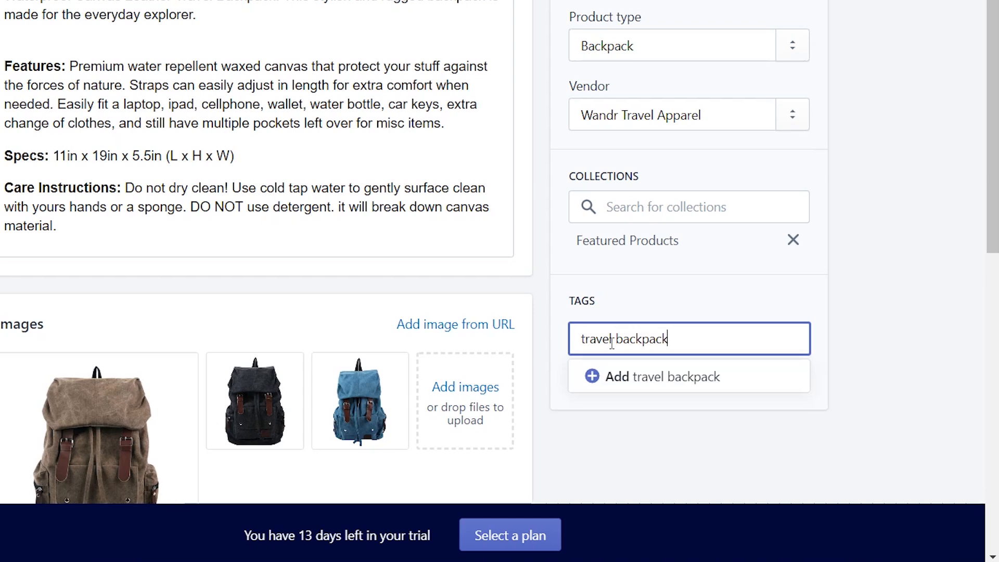
{"action": "key", "text": "Return"}
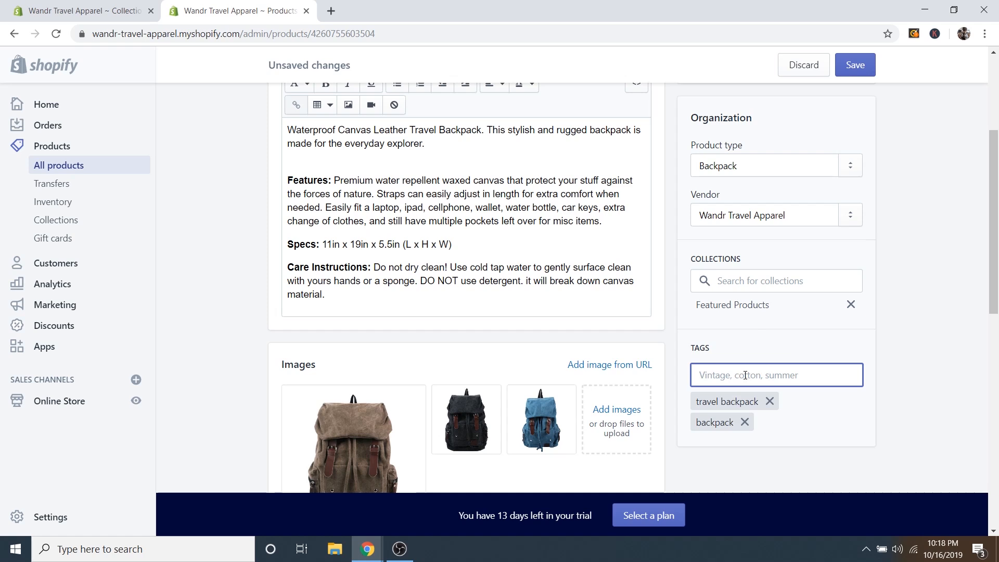
{"action": "scroll", "coordinate": [645, 338], "scroll_direction": "up", "scroll_amount": 3}
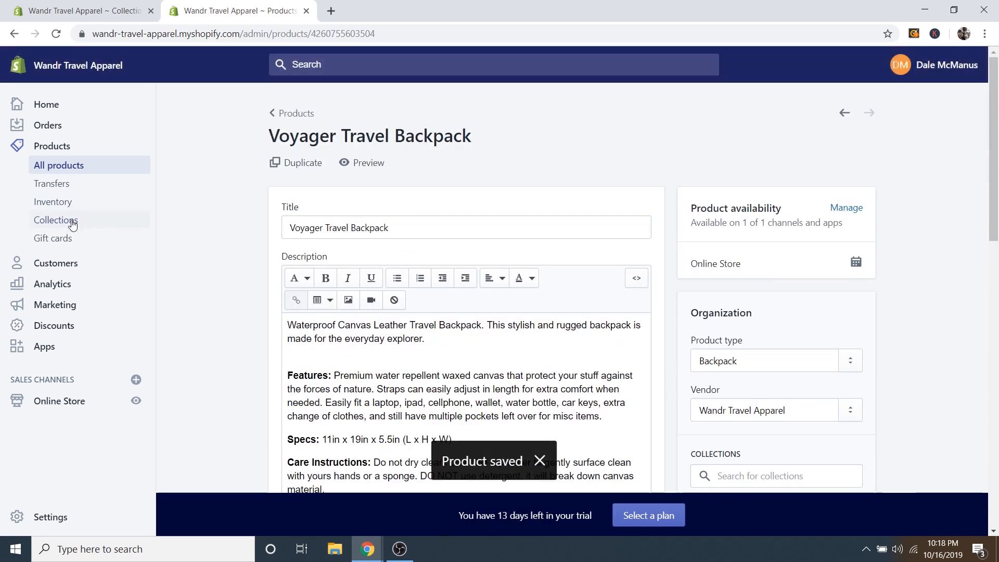
Start a new collection and close the other admin tab, choosing Leave.
{"action": "left_click", "coordinate": [71, 224]}
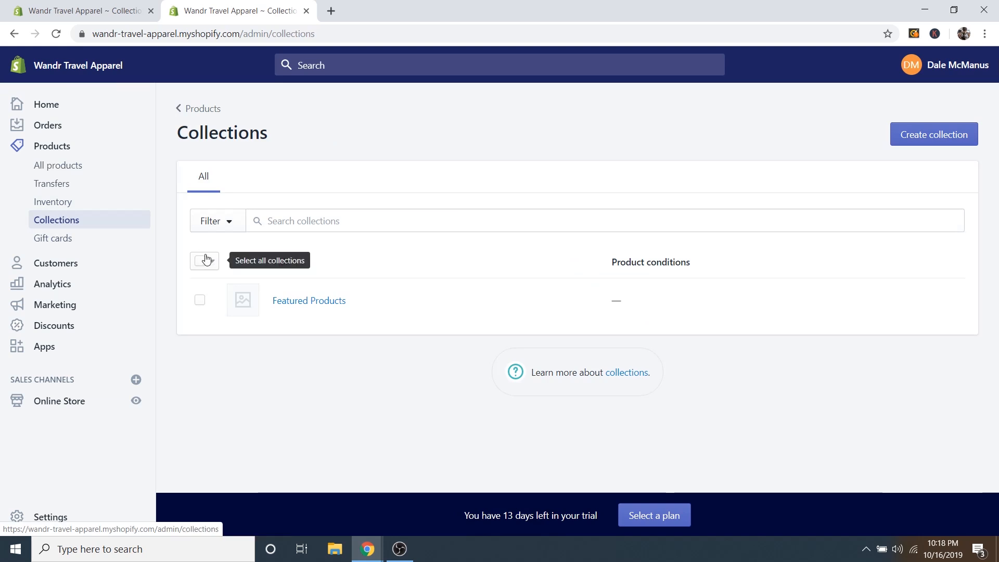
{"action": "left_click", "coordinate": [928, 134]}
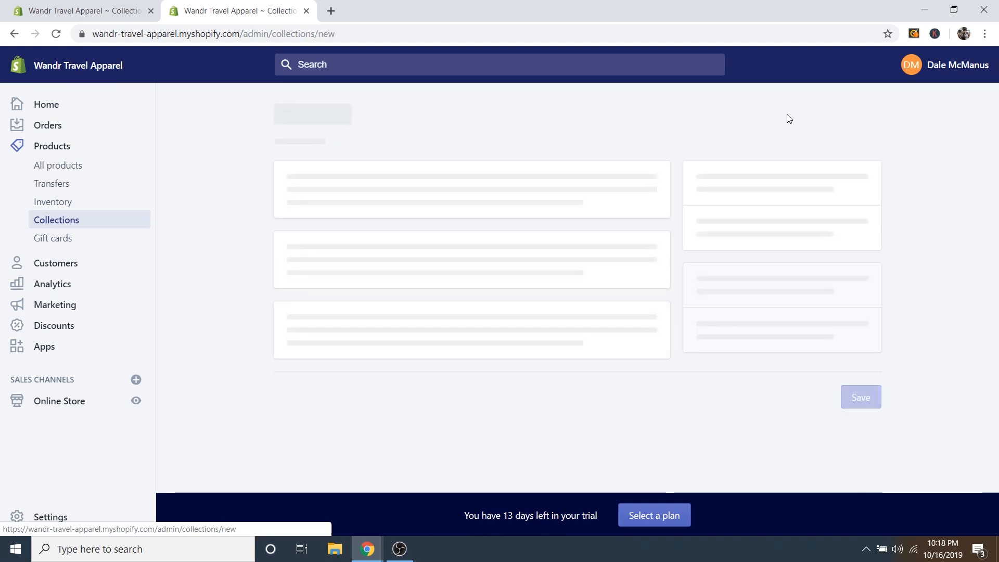
{"action": "scroll", "coordinate": [234, 184], "scroll_direction": "up", "scroll_amount": 1}
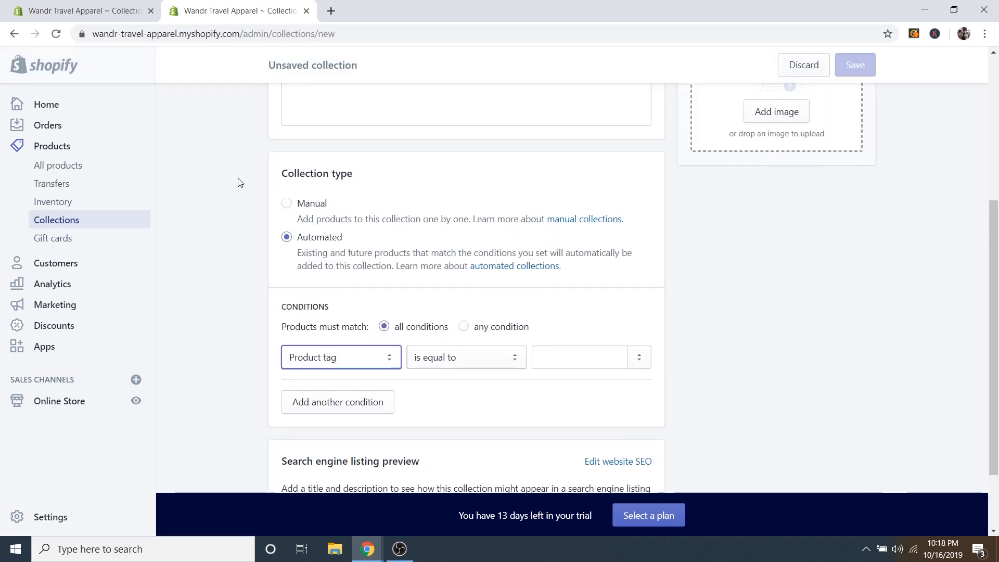
{"action": "left_click", "coordinate": [151, 12]}
{"action": "left_click", "coordinate": [562, 110]}
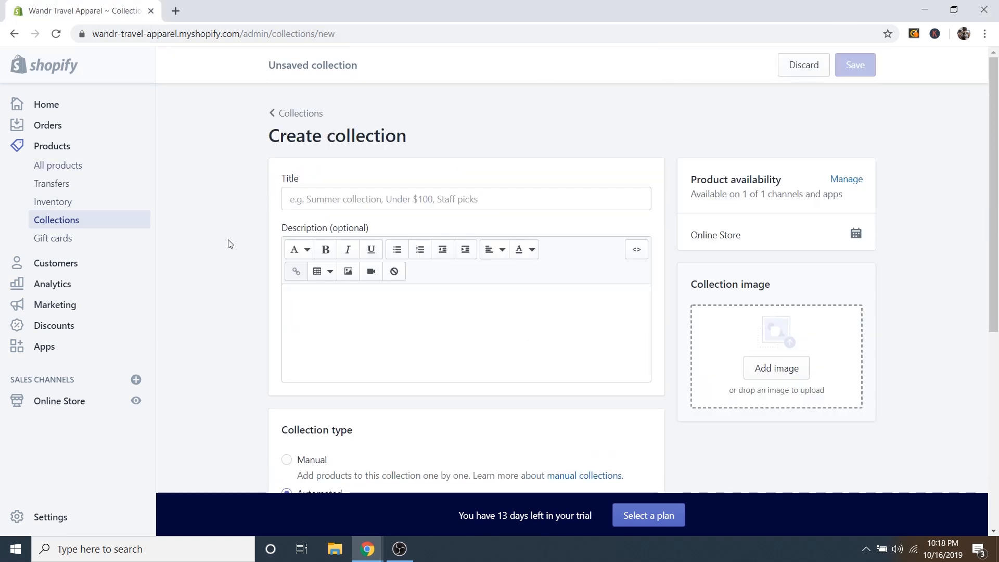
Title the new collection 'Travel and Hiking Backpacks'.
{"action": "left_click", "coordinate": [315, 202]}
{"action": "type", "text": "Travel and Hiking Backpacks"}
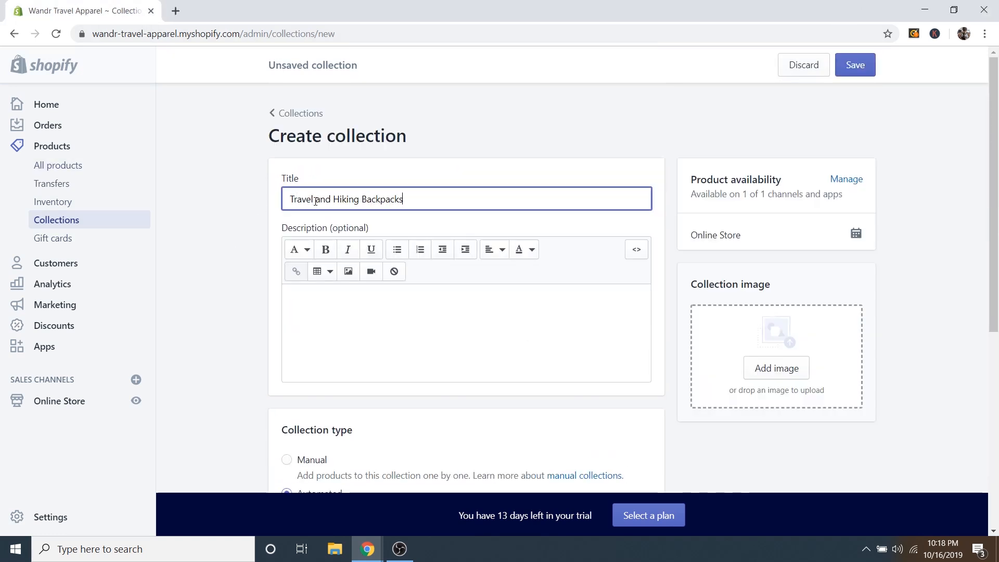
{"action": "scroll", "coordinate": [182, 220], "scroll_direction": "down", "scroll_amount": 2}
Set the collection condition to Product tag is equal to 'backpack'.
{"action": "scroll", "coordinate": [183, 220], "scroll_direction": "down", "scroll_amount": 5}
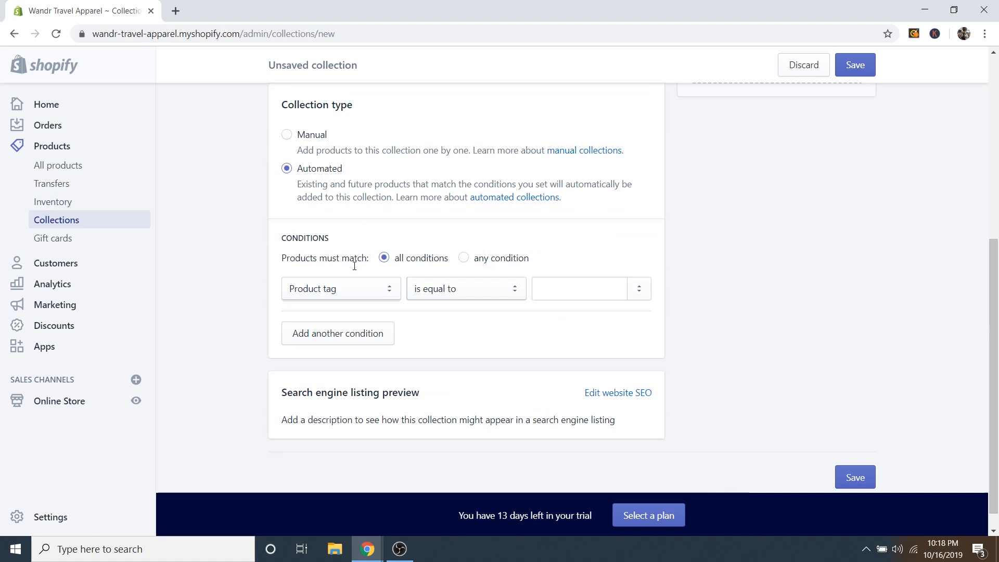
{"action": "left_click", "coordinate": [343, 289]}
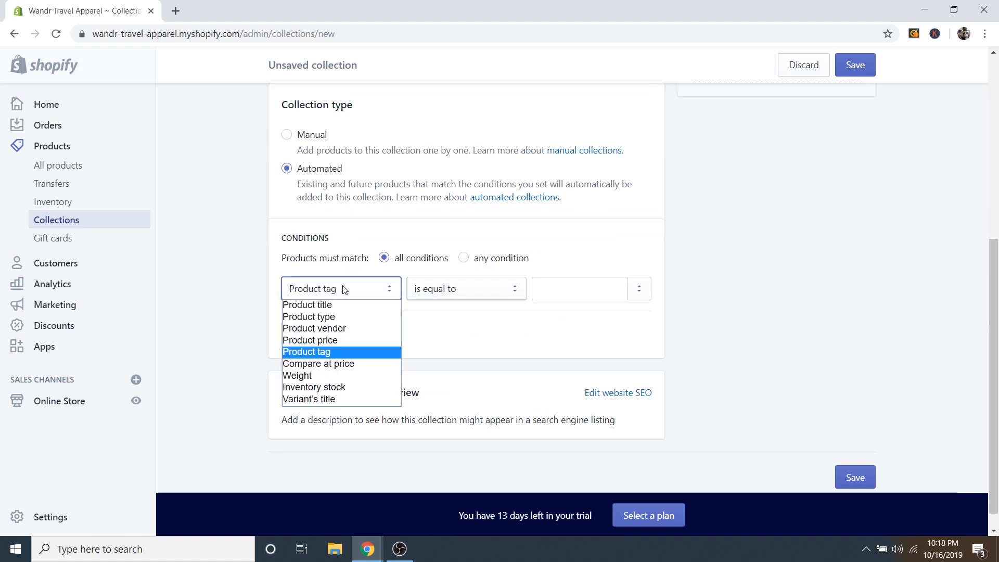
{"action": "left_click", "coordinate": [317, 352]}
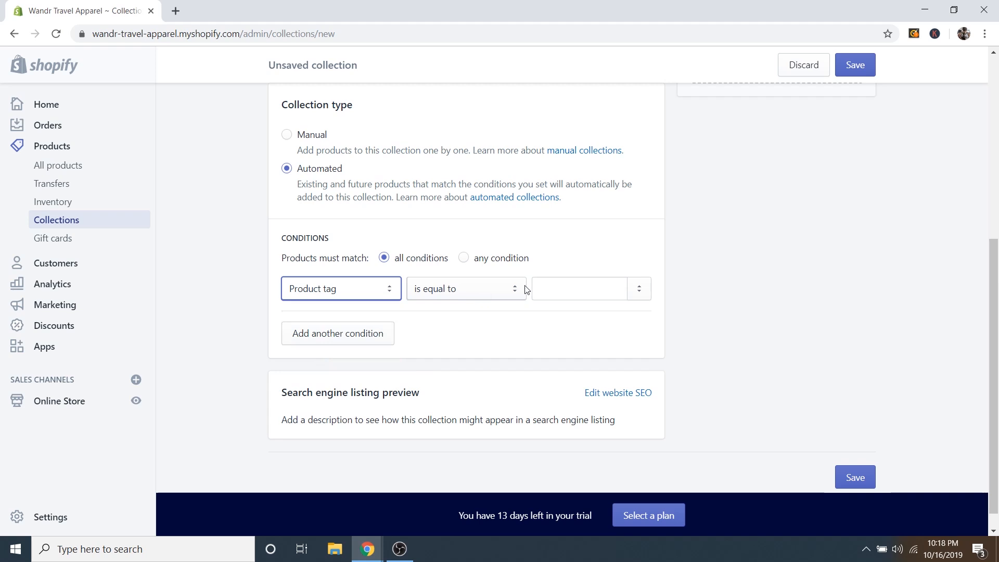
{"action": "left_click", "coordinate": [569, 286]}
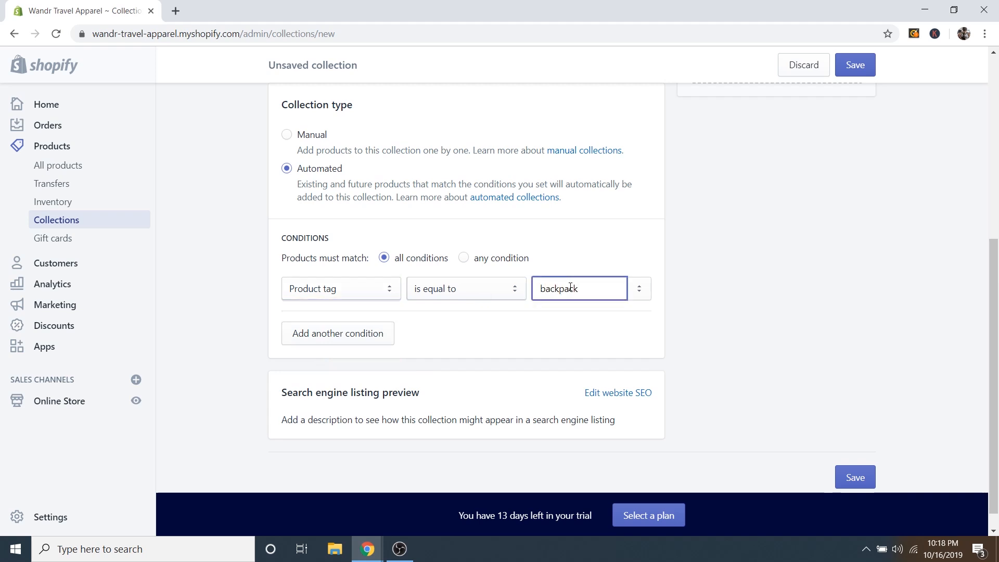
{"action": "left_click", "coordinate": [592, 342]}
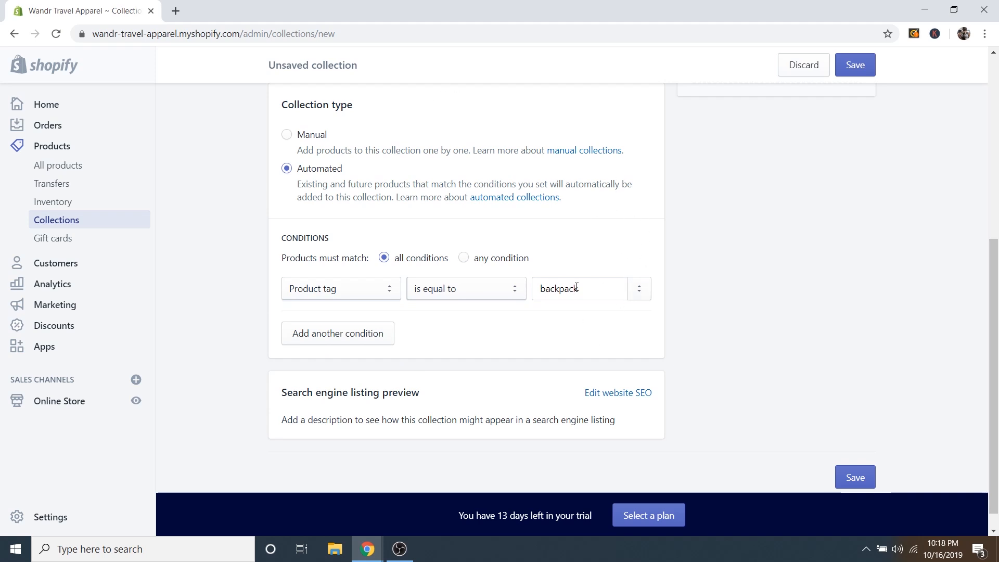
Check the collection title and condition, then save the new collection.
{"action": "scroll", "coordinate": [468, 239], "scroll_direction": "up", "scroll_amount": 3}
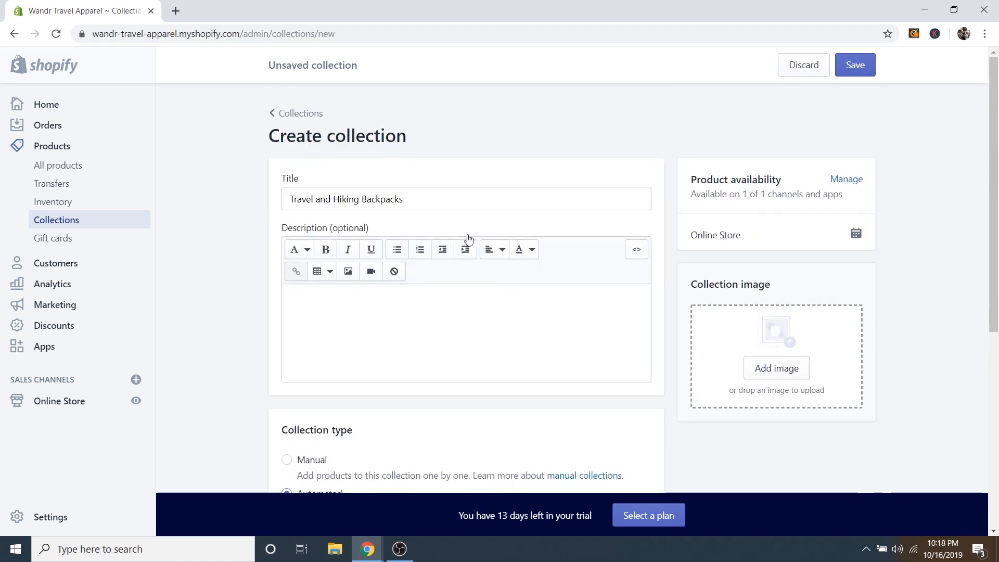
{"action": "left_click_drag", "start_coordinate": [291, 199], "coordinate": [423, 196]}
{"action": "left_click", "coordinate": [439, 197]}
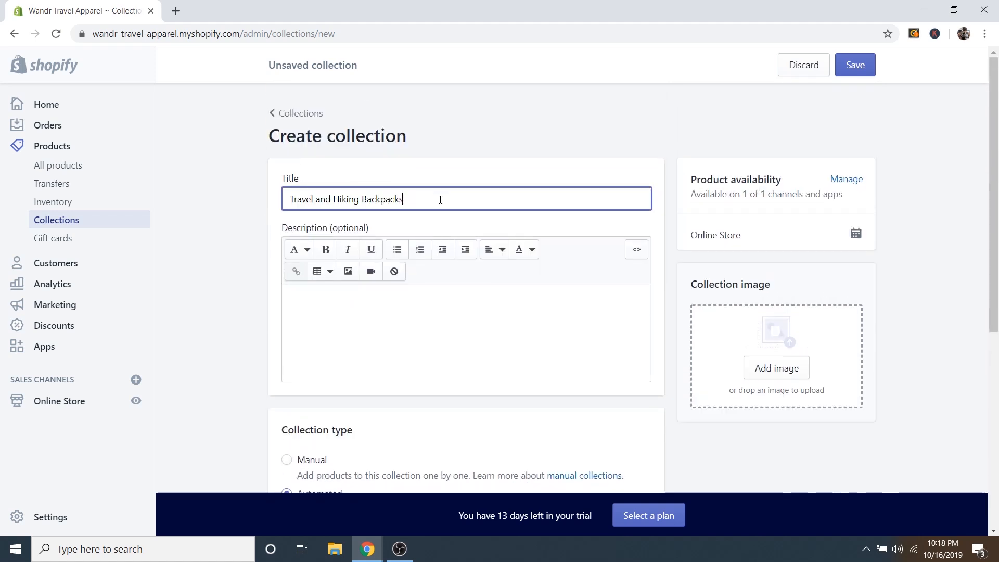
{"action": "scroll", "coordinate": [431, 172], "scroll_direction": "down", "scroll_amount": 1}
{"action": "scroll", "coordinate": [429, 155], "scroll_direction": "up", "scroll_amount": 1}
{"action": "scroll", "coordinate": [449, 174], "scroll_direction": "down", "scroll_amount": 5}
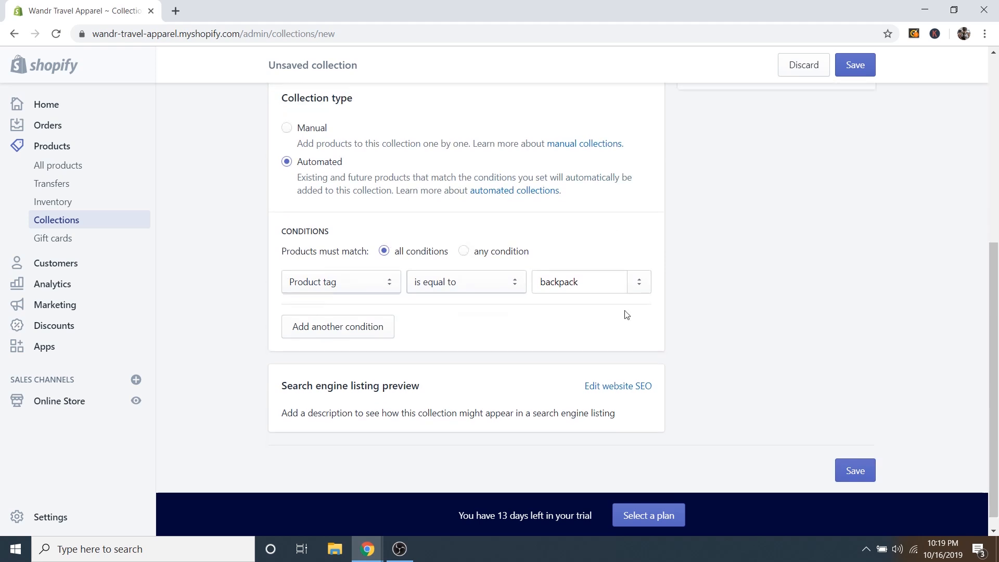
{"action": "scroll", "coordinate": [769, 323], "scroll_direction": "up", "scroll_amount": 5}
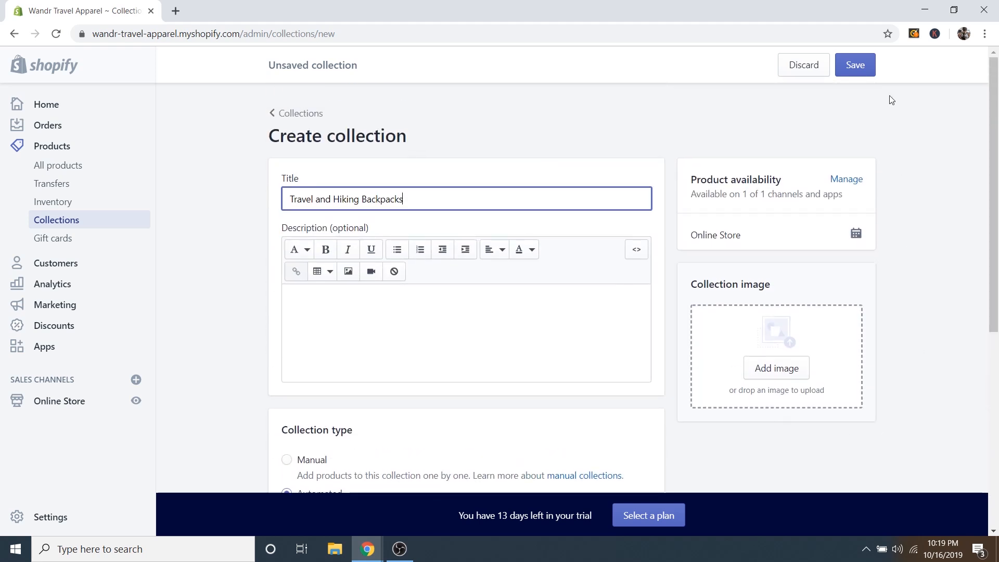
{"action": "left_click", "coordinate": [862, 69]}
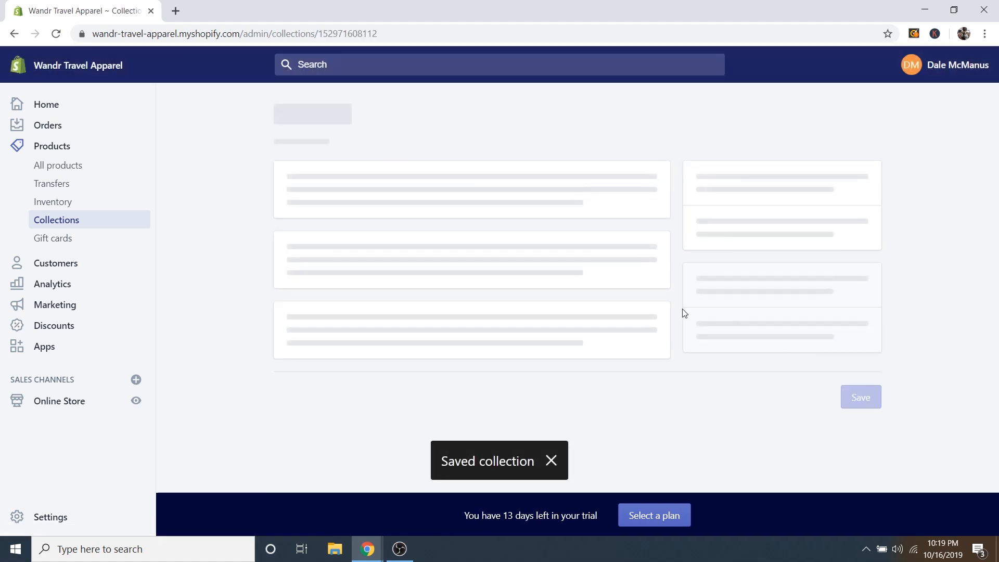
Upload Hero Image, rather than Slideshow 2, as the collection image and save.
{"action": "scroll", "coordinate": [858, 349], "scroll_direction": "down", "scroll_amount": 3}
{"action": "scroll", "coordinate": [832, 338], "scroll_direction": "down", "scroll_amount": 1}
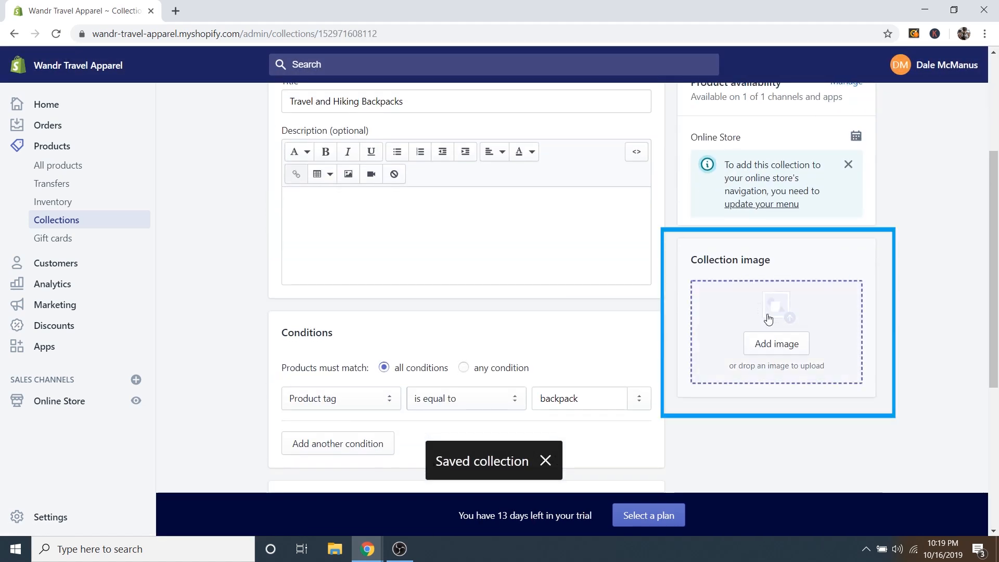
{"action": "left_click", "coordinate": [780, 345]}
{"action": "scroll", "coordinate": [416, 200], "scroll_direction": "down", "scroll_amount": 3}
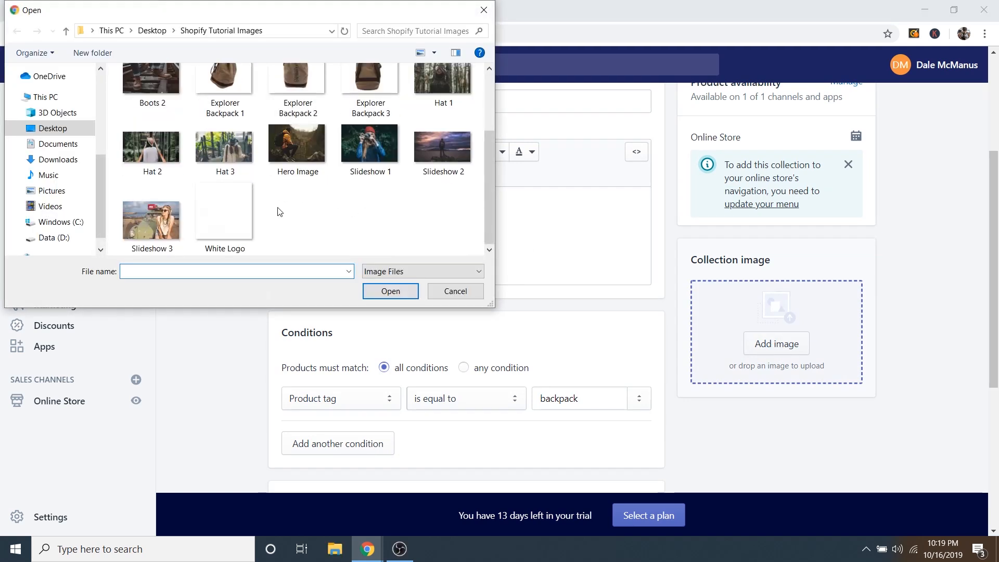
{"action": "left_click", "coordinate": [446, 146]}
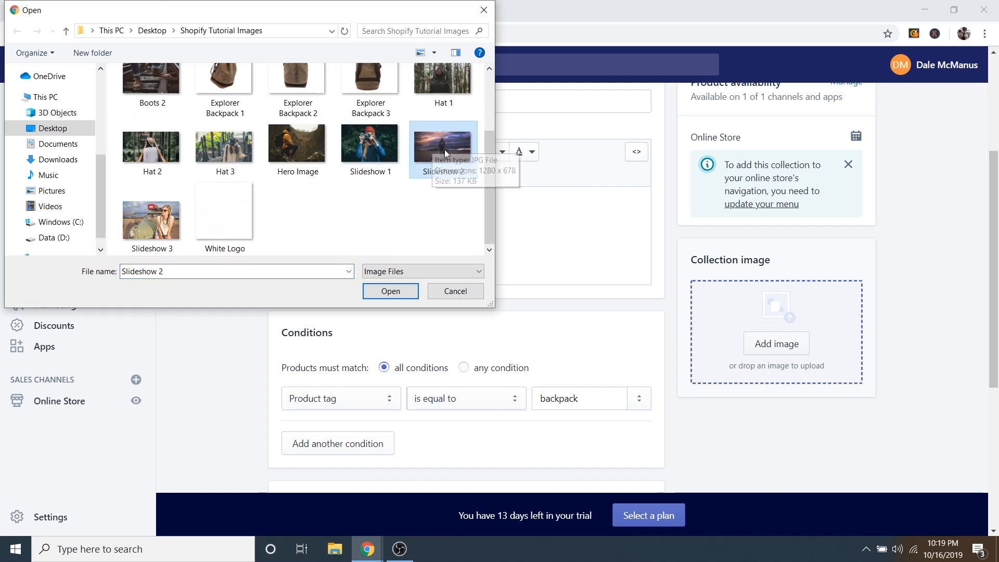
{"action": "left_click", "coordinate": [303, 140]}
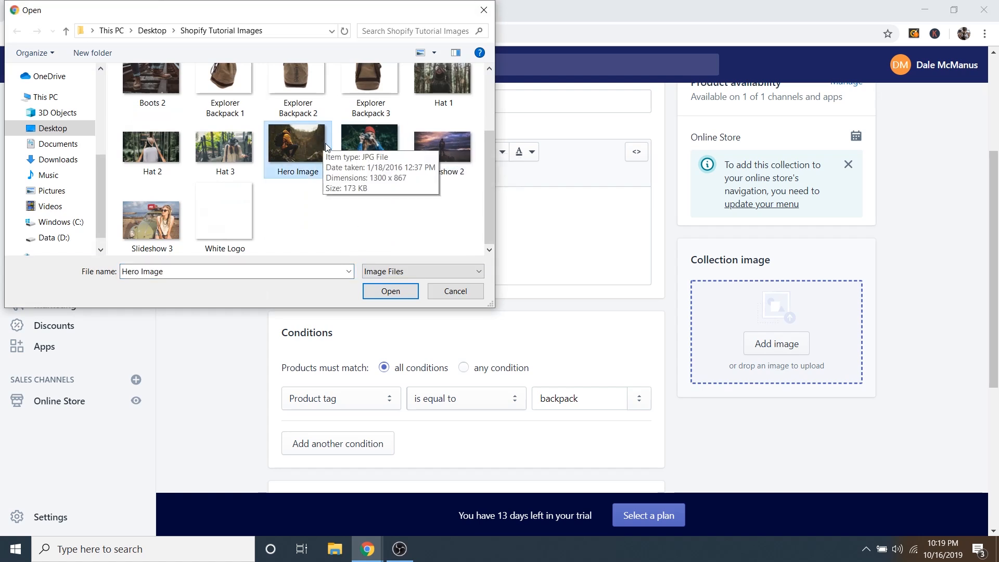
{"action": "left_click", "coordinate": [390, 291]}
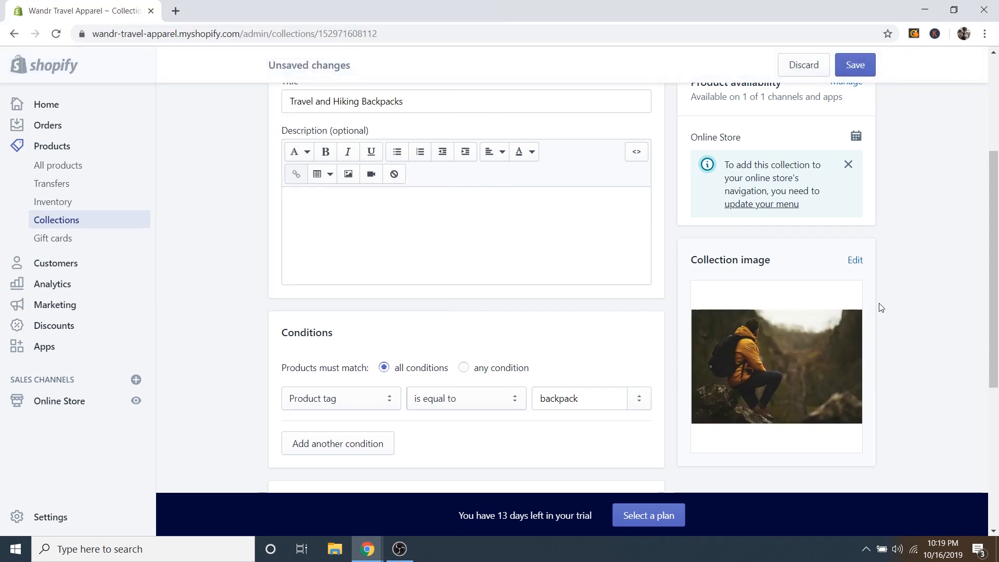
{"action": "scroll", "coordinate": [905, 234], "scroll_direction": "up", "scroll_amount": 4}
{"action": "left_click", "coordinate": [853, 64]}
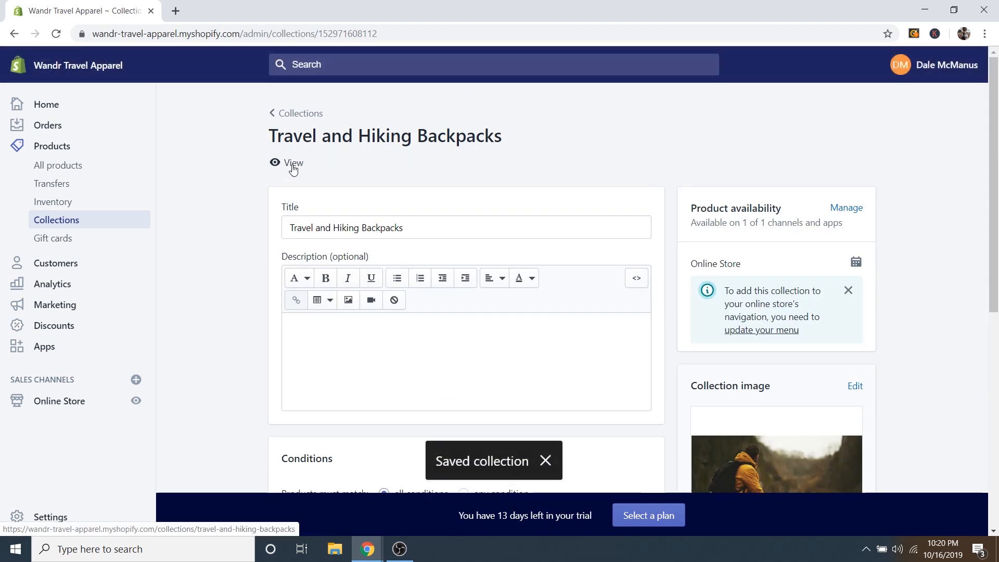
View Travel and Hiking Backpacks on the storefront, scroll past Voyager Travel Backpack, and close the tab.
{"action": "left_click", "coordinate": [292, 165]}
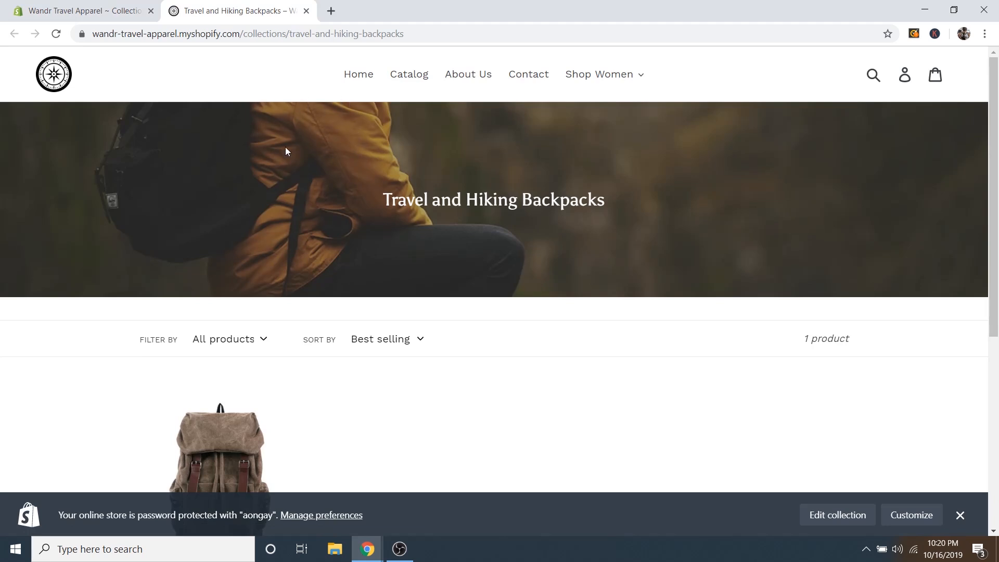
{"action": "scroll", "coordinate": [354, 195], "scroll_direction": "down", "scroll_amount": 1}
{"action": "scroll", "coordinate": [129, 116], "scroll_direction": "up", "scroll_amount": 1}
{"action": "scroll", "coordinate": [377, 245], "scroll_direction": "down", "scroll_amount": 6}
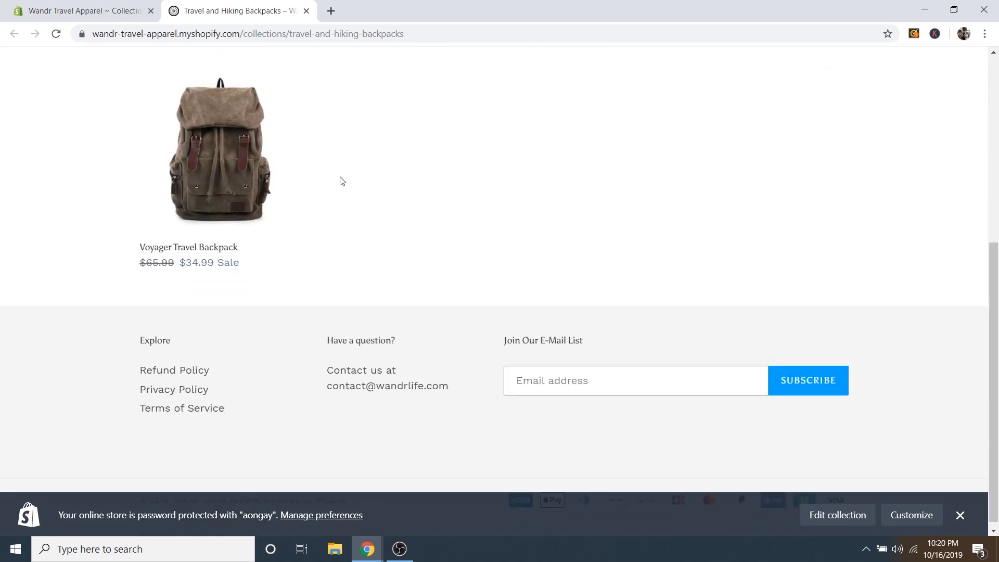
{"action": "scroll", "coordinate": [341, 179], "scroll_direction": "up", "scroll_amount": 1}
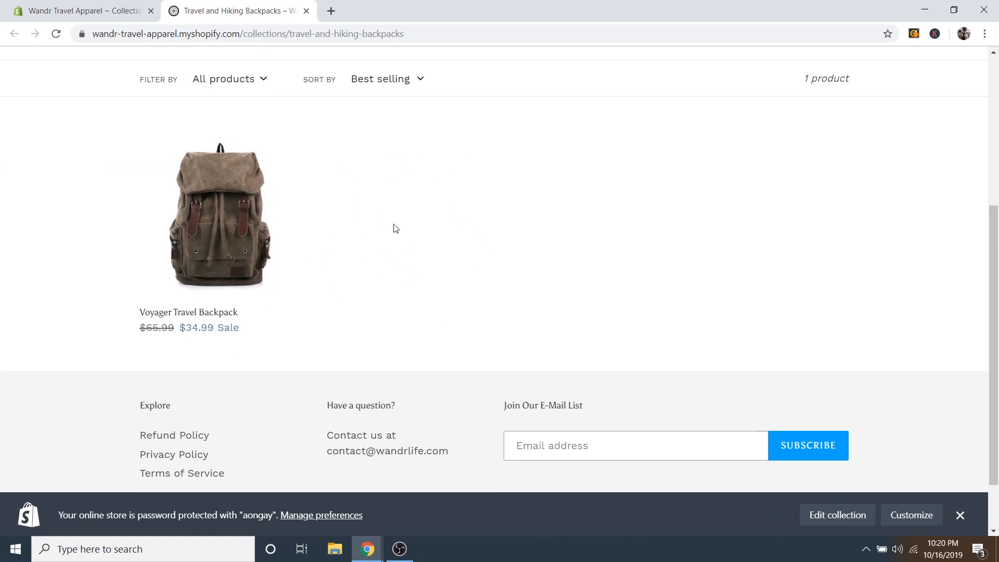
{"action": "scroll", "coordinate": [395, 225], "scroll_direction": "up", "scroll_amount": 4}
{"action": "scroll", "coordinate": [289, 379], "scroll_direction": "down", "scroll_amount": 1}
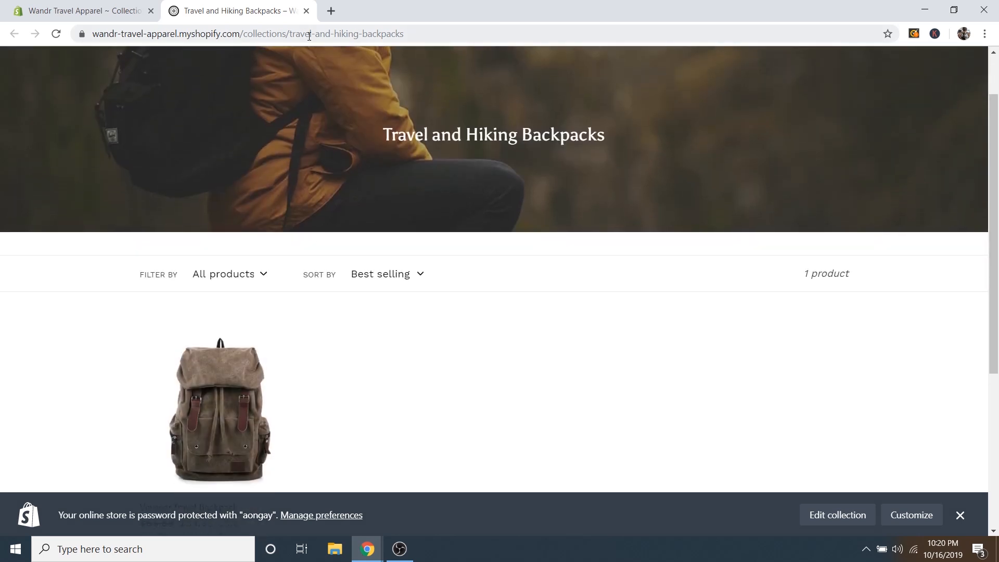
{"action": "left_click", "coordinate": [306, 11]}
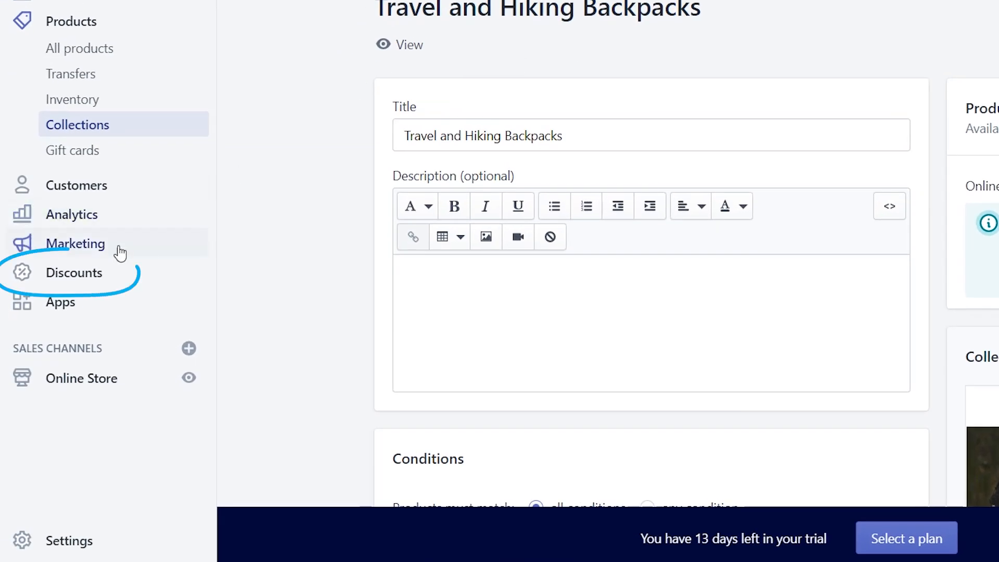
{"action": "left_click", "coordinate": [77, 281]}
{"action": "scroll", "coordinate": [408, 290], "scroll_direction": "down", "scroll_amount": 1}
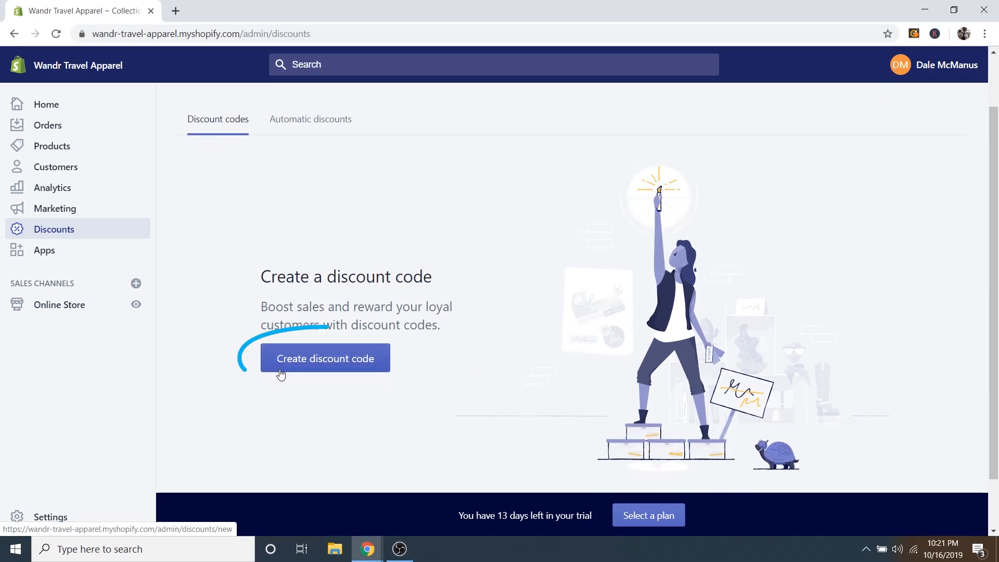
{"action": "left_click", "coordinate": [323, 363]}
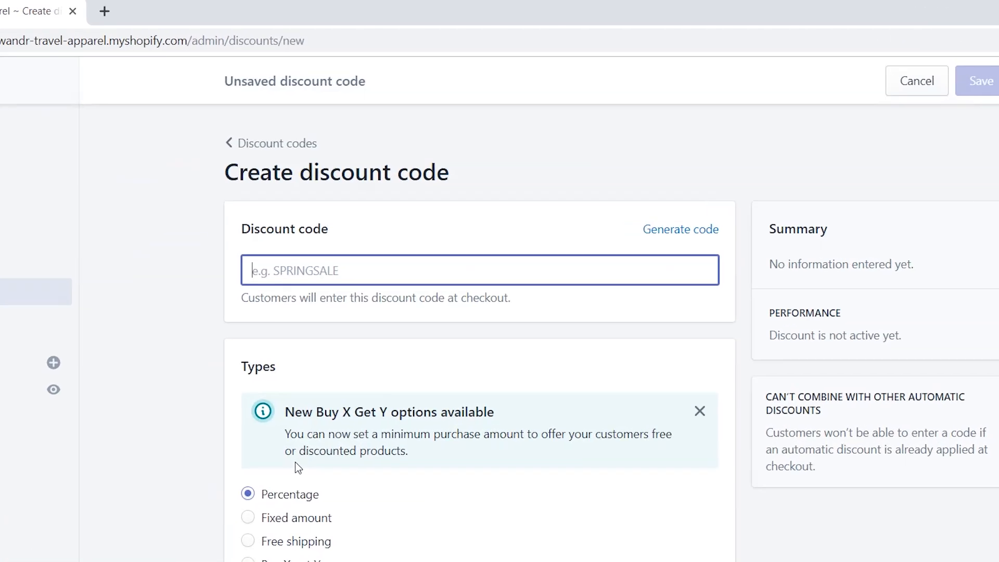
{"action": "type", "text": "WELCOME20"}
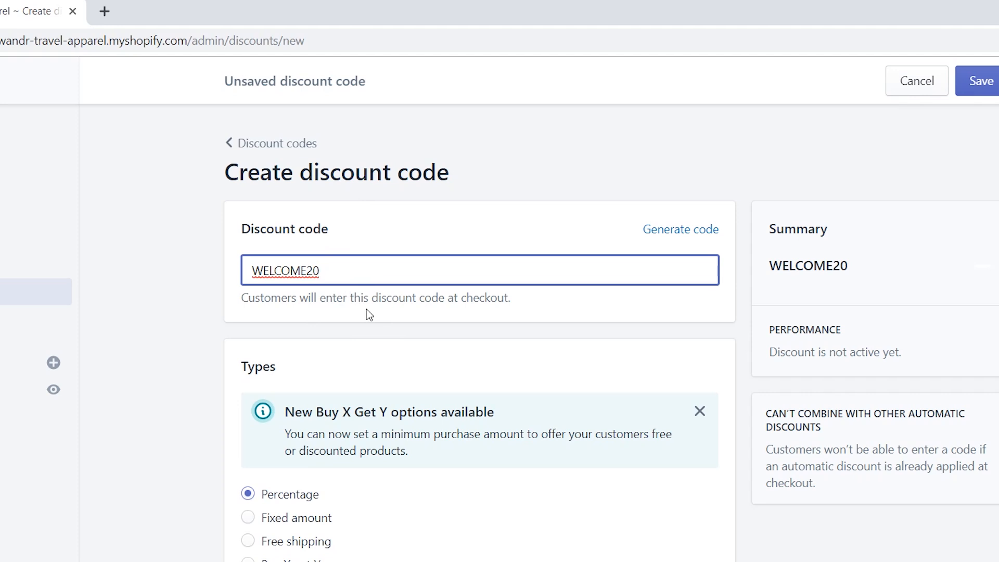
{"action": "scroll", "coordinate": [374, 346], "scroll_direction": "down", "scroll_amount": 3}
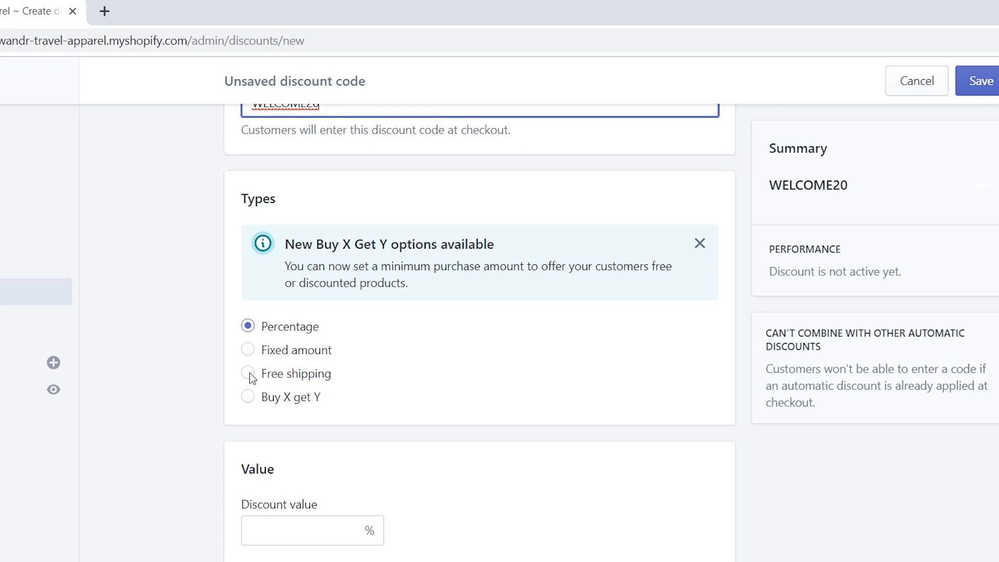
{"action": "scroll", "coordinate": [312, 364], "scroll_direction": "up", "scroll_amount": 3}
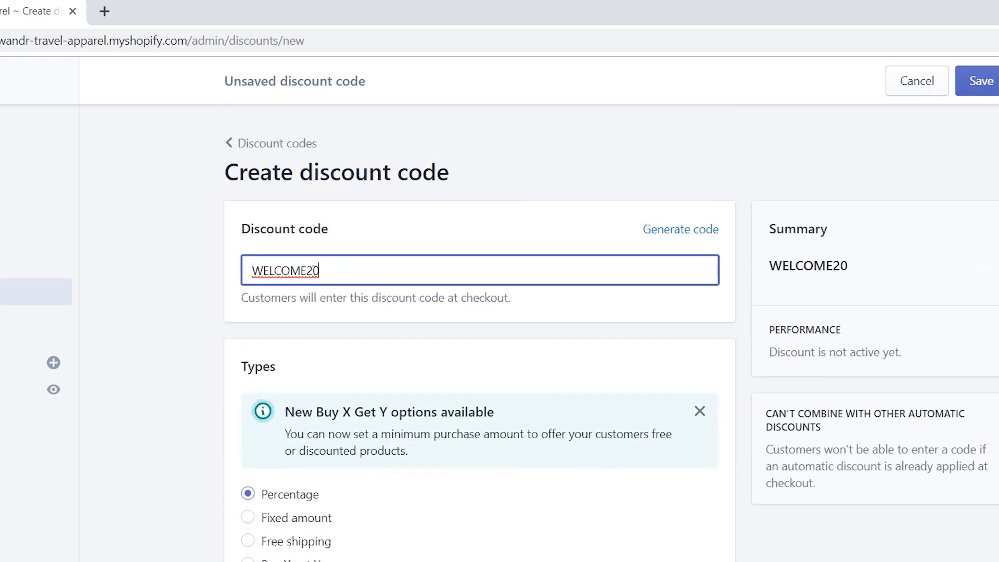
{"action": "scroll", "coordinate": [167, 323], "scroll_direction": "down", "scroll_amount": 5}
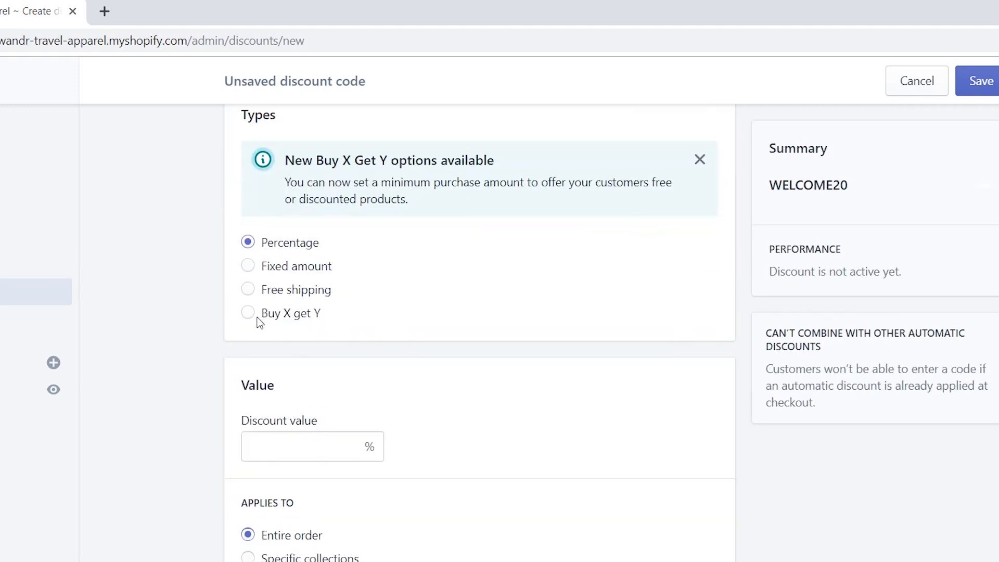
{"action": "scroll", "coordinate": [299, 319], "scroll_direction": "up", "scroll_amount": 5}
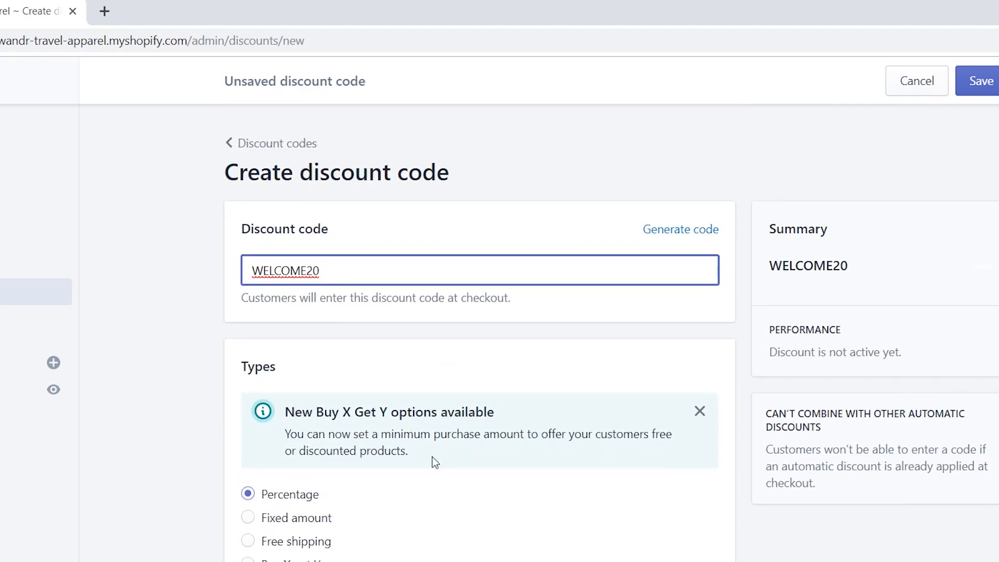
{"action": "scroll", "coordinate": [398, 516], "scroll_direction": "down", "scroll_amount": 3}
{"action": "scroll", "coordinate": [401, 521], "scroll_direction": "down", "scroll_amount": 5}
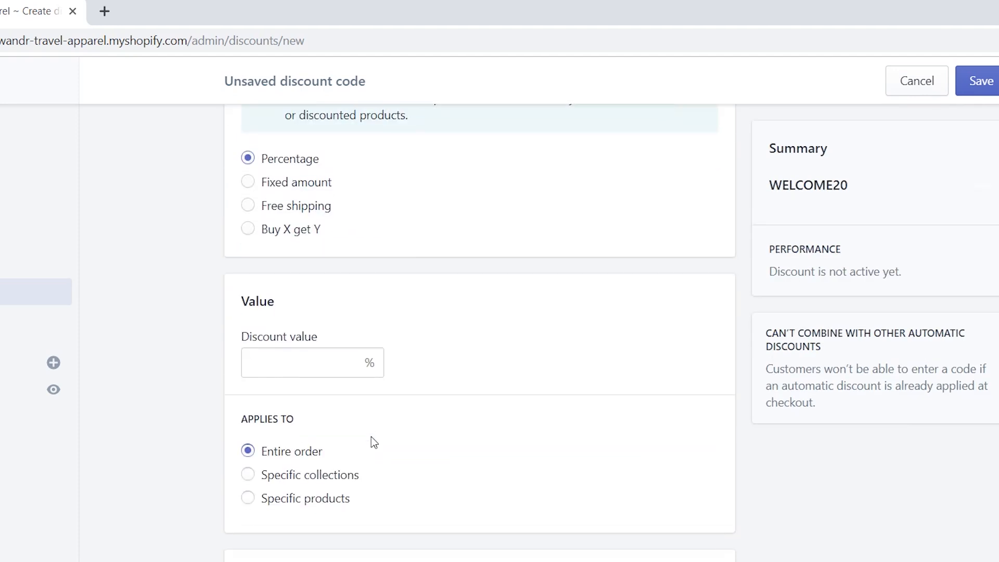
{"action": "scroll", "coordinate": [323, 301], "scroll_direction": "up", "scroll_amount": 2}
Enter 20 as the WELCOME20 percentage discount value.
{"action": "left_click", "coordinate": [301, 362]}
{"action": "type", "text": "20"}
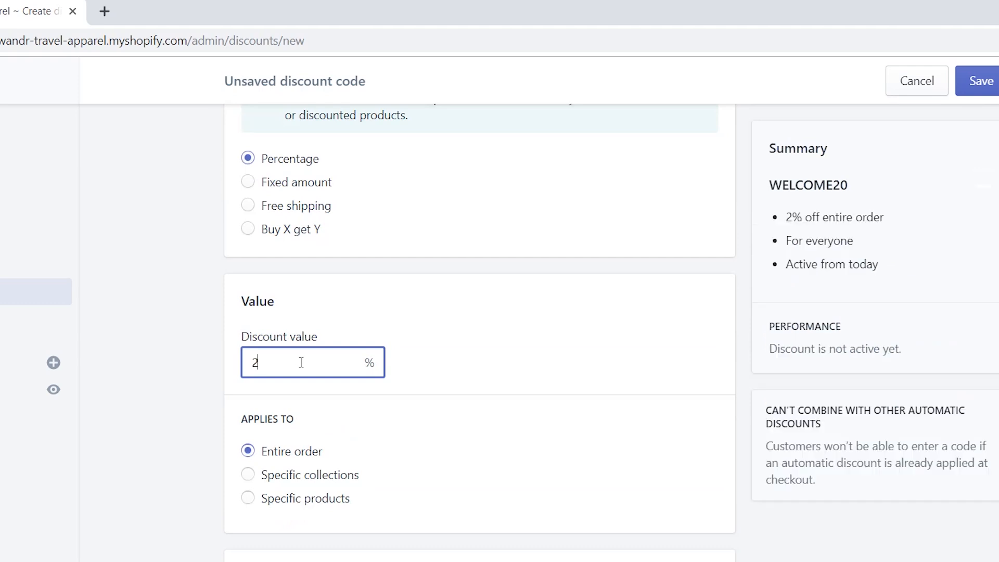
{"action": "left_click", "coordinate": [484, 398]}
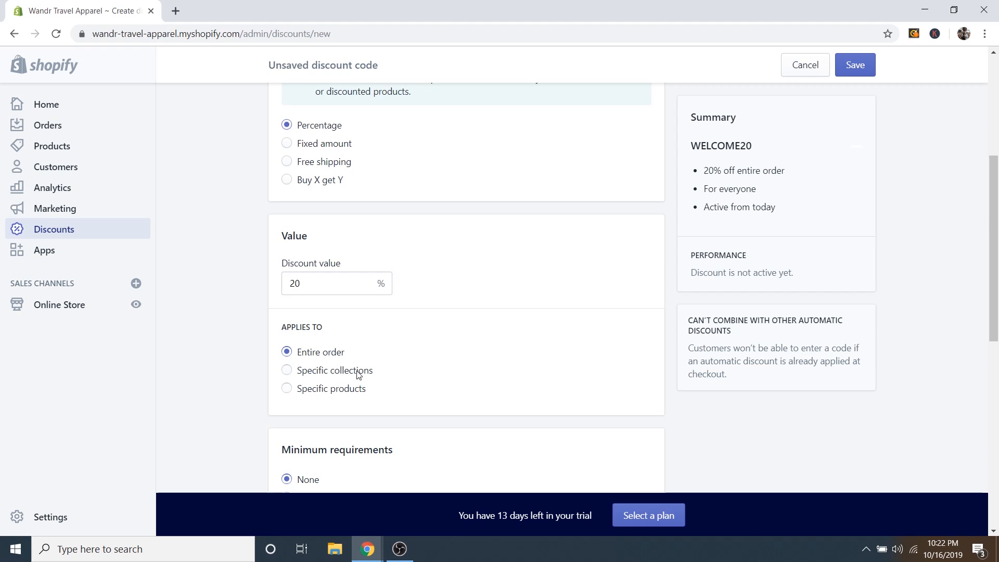
{"action": "scroll", "coordinate": [466, 382], "scroll_direction": "down", "scroll_amount": 5}
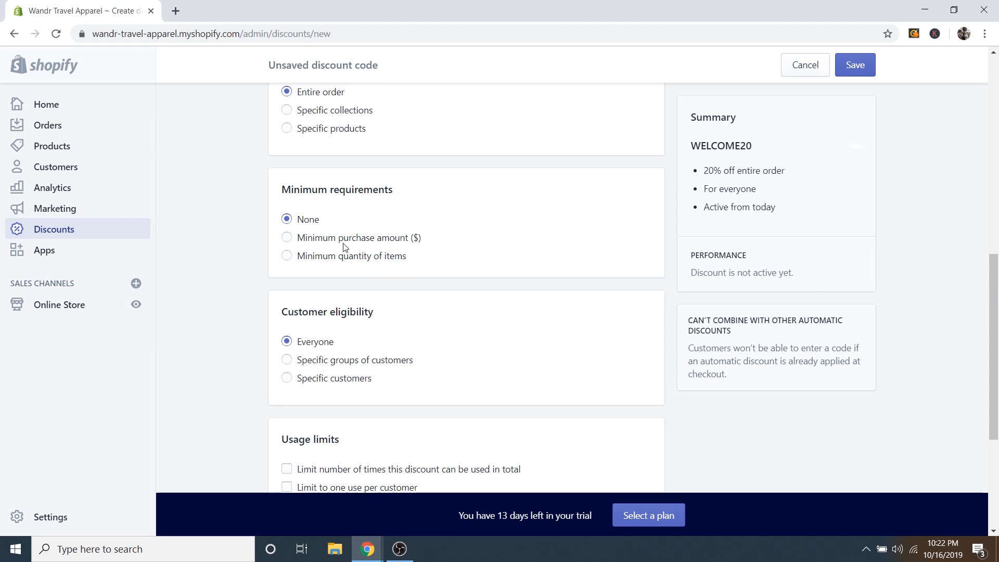
{"action": "scroll", "coordinate": [368, 270], "scroll_direction": "down", "scroll_amount": 4}
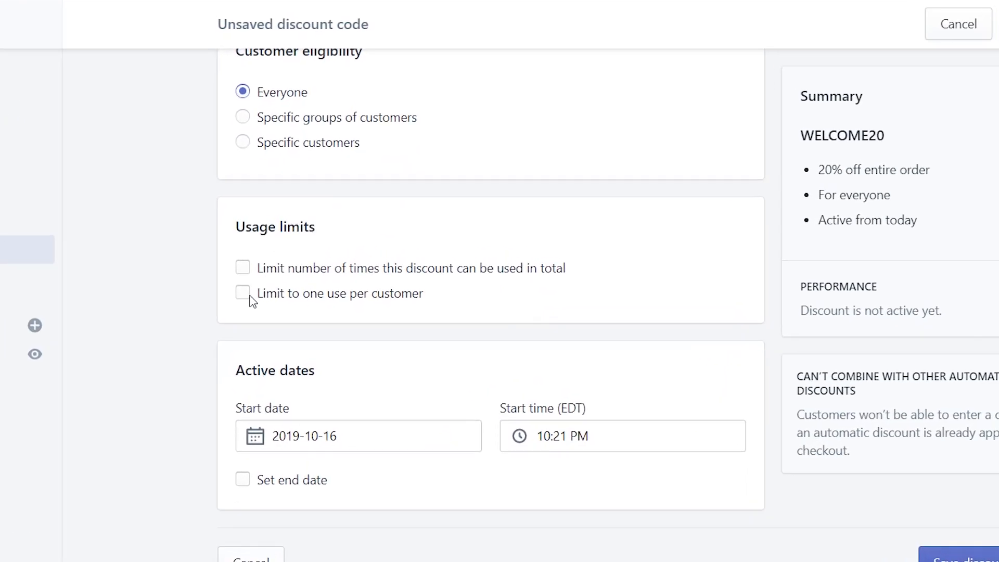
Limit the discount to one use per customer and keep 2019-10-16 as the start date.
{"action": "left_click", "coordinate": [243, 295]}
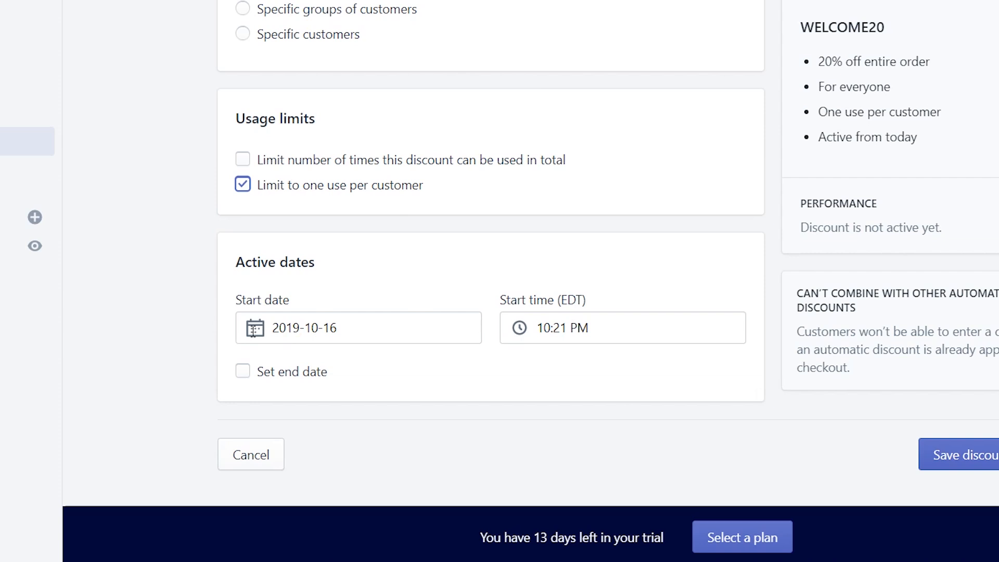
{"action": "left_click", "coordinate": [253, 329]}
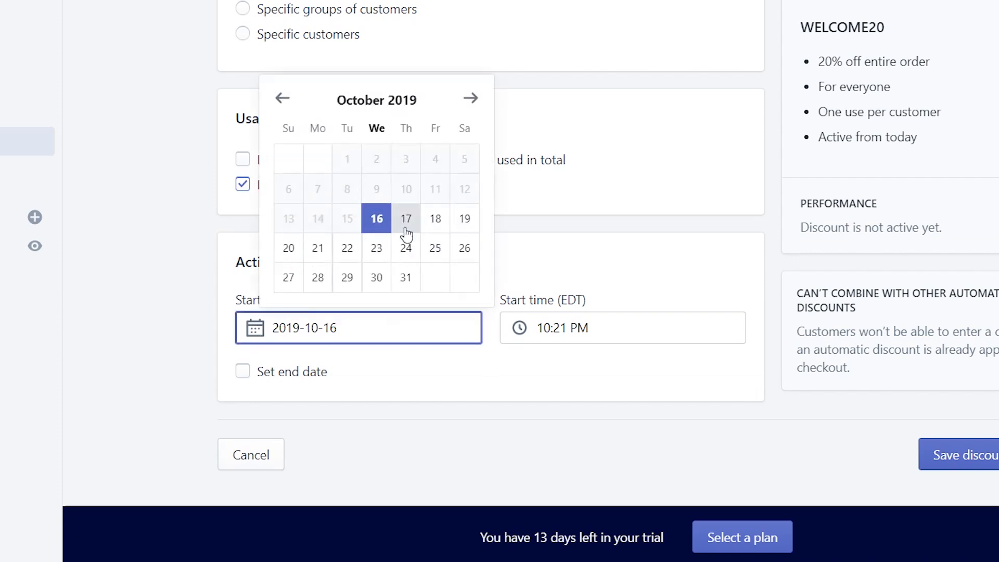
{"action": "left_click", "coordinate": [381, 222]}
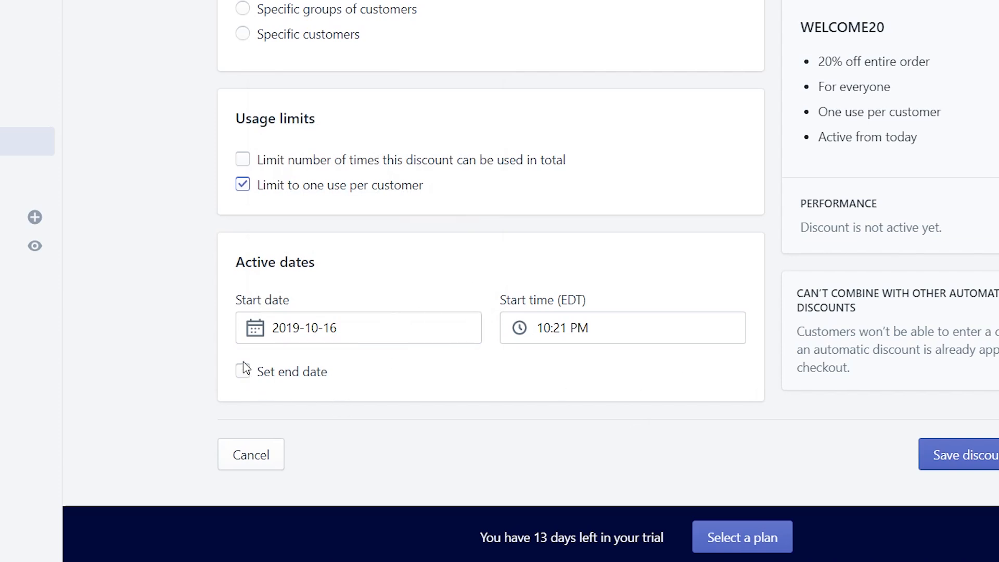
{"action": "scroll", "coordinate": [408, 306], "scroll_direction": "up", "scroll_amount": 1}
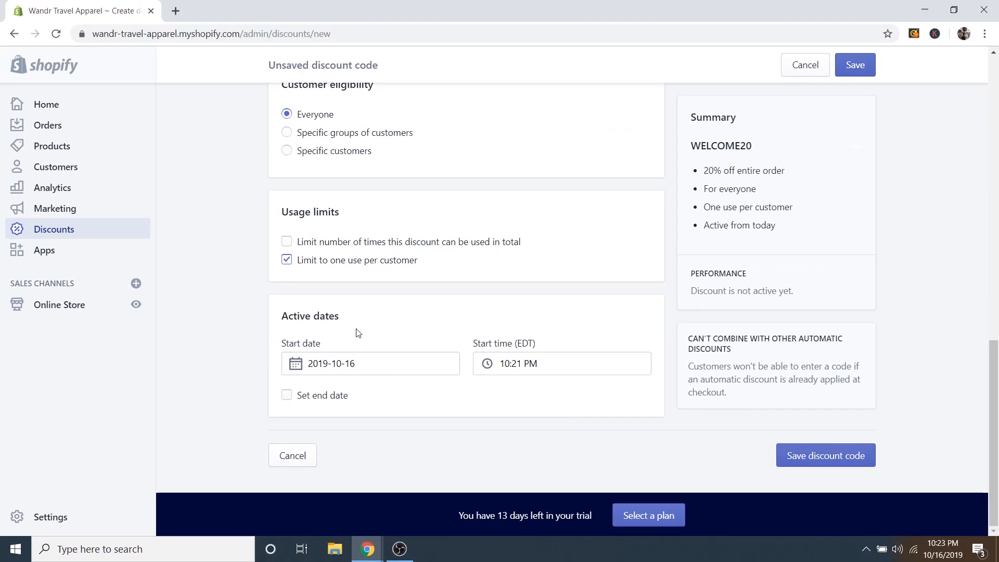
{"action": "scroll", "coordinate": [358, 353], "scroll_direction": "up", "scroll_amount": 10}
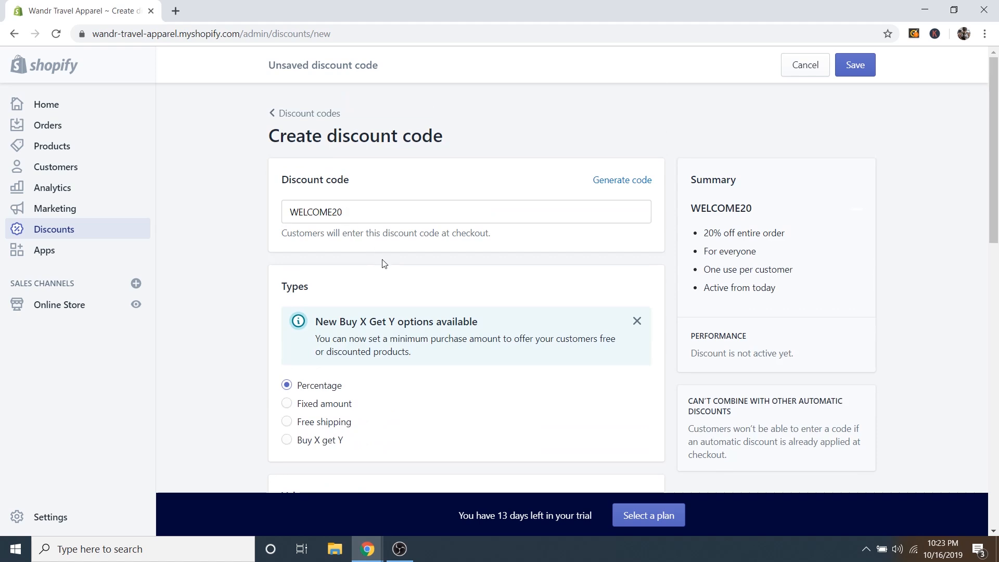
{"action": "scroll", "coordinate": [382, 263], "scroll_direction": "down", "scroll_amount": 9}
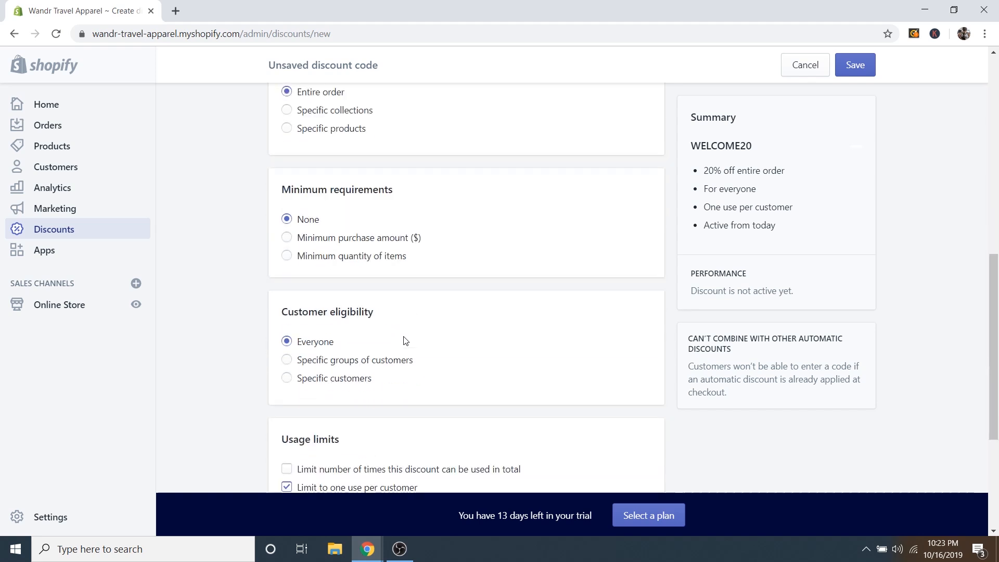
{"action": "scroll", "coordinate": [405, 341], "scroll_direction": "down", "scroll_amount": 4}
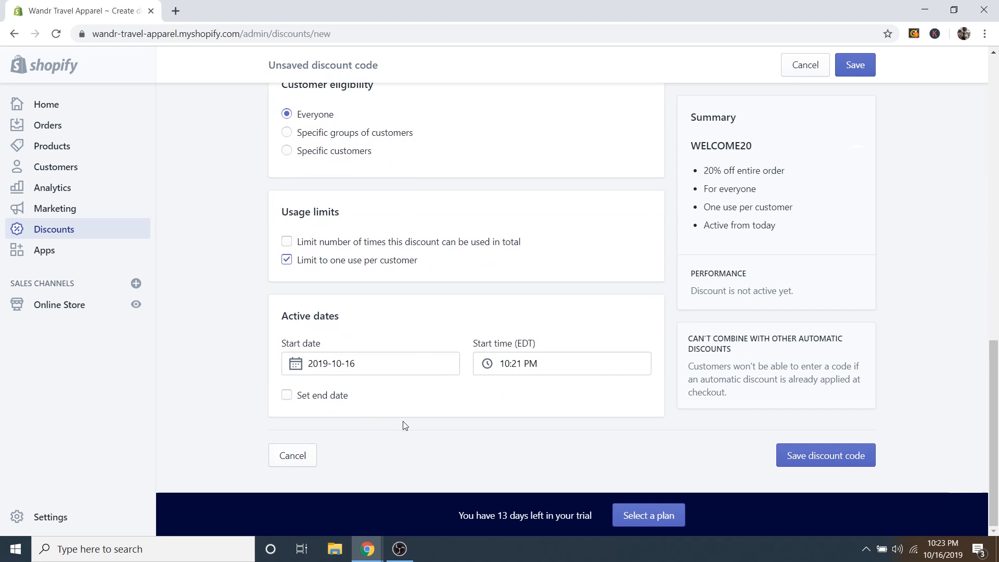
Save the WELCOME20 discount, copy its shareable link, and go to the Orders page.
{"action": "left_click", "coordinate": [820, 460]}
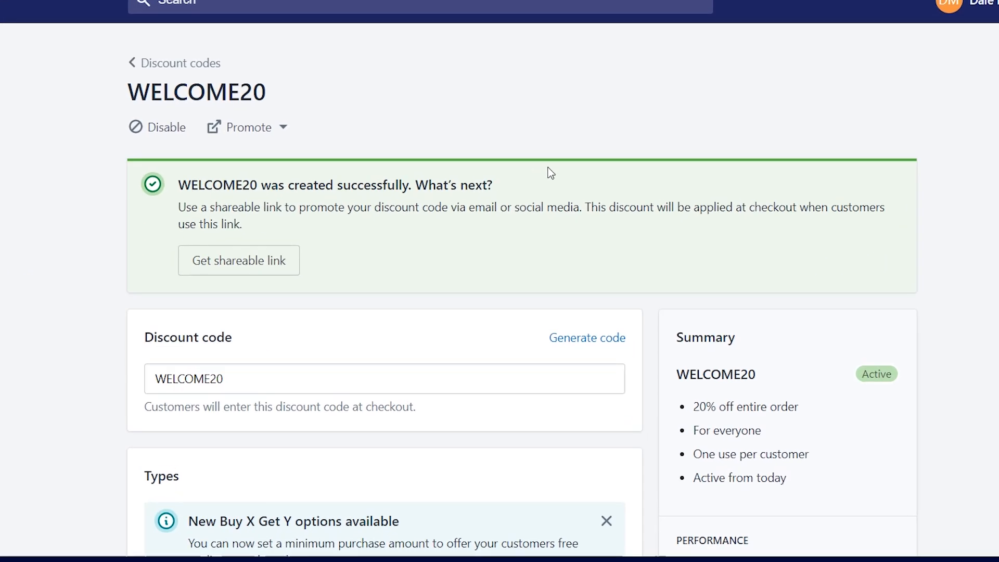
{"action": "left_click", "coordinate": [239, 263]}
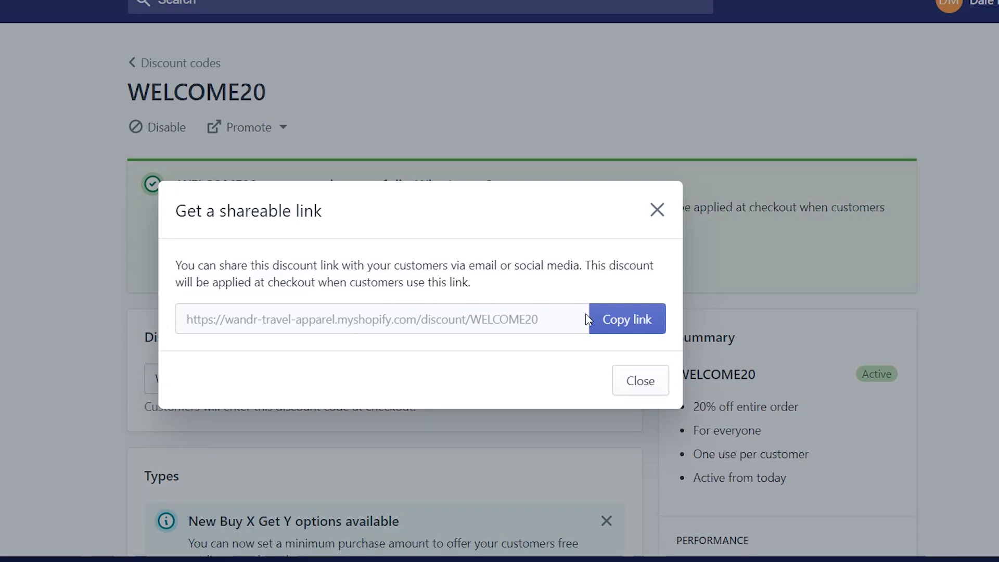
{"action": "left_click", "coordinate": [627, 321]}
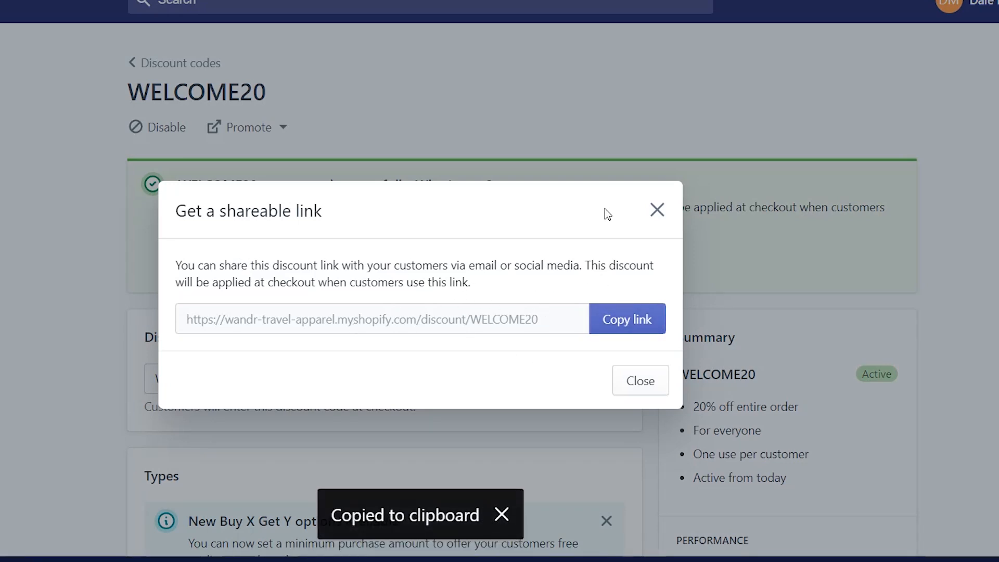
{"action": "left_click", "coordinate": [657, 210]}
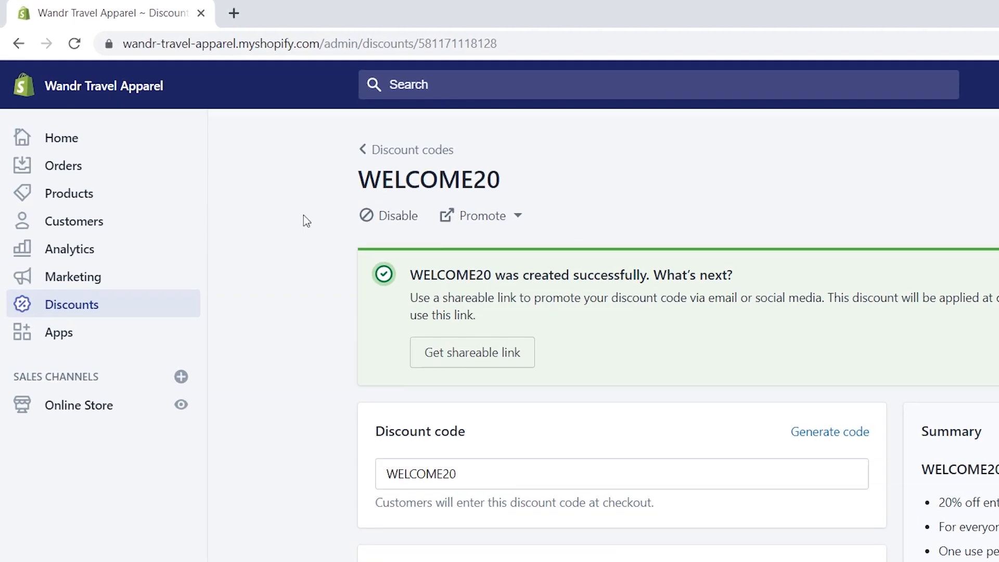
{"action": "left_click", "coordinate": [75, 173]}
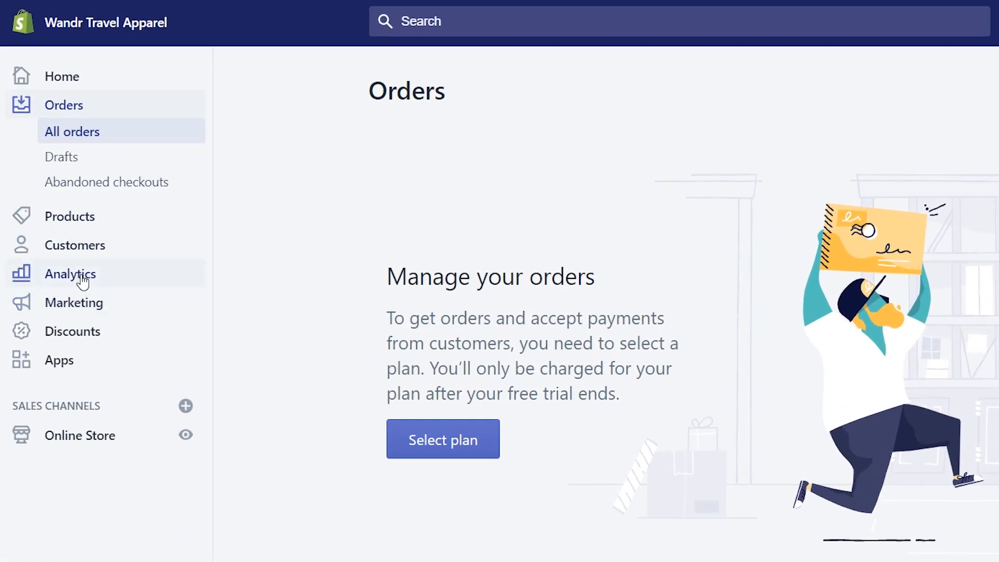
Review the Analytics overview: 3 direct online store sessions from the United States, no sales yet.
{"action": "left_click", "coordinate": [79, 285]}
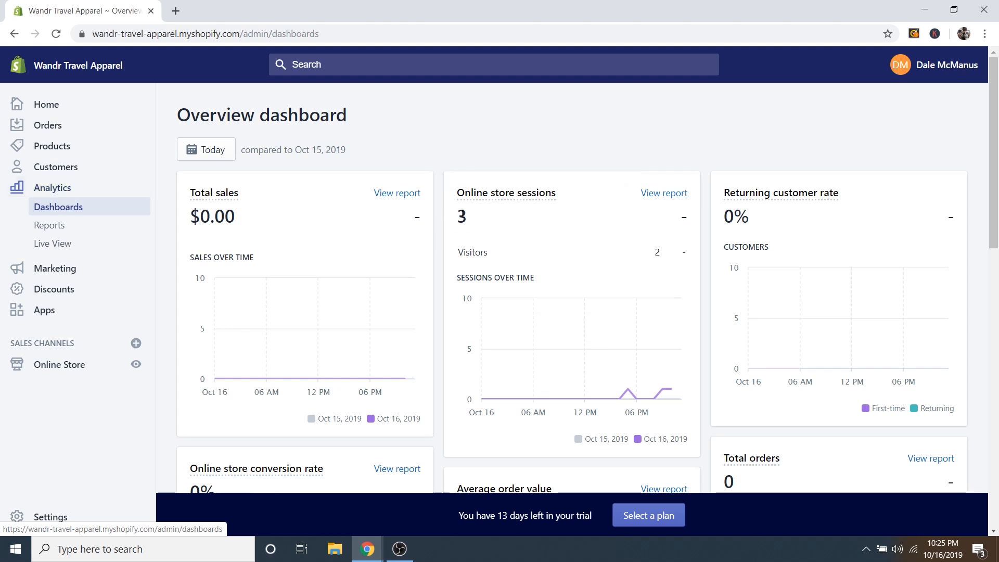
{"action": "left_click_drag", "start_coordinate": [458, 215], "coordinate": [487, 219]}
{"action": "left_click", "coordinate": [490, 219]}
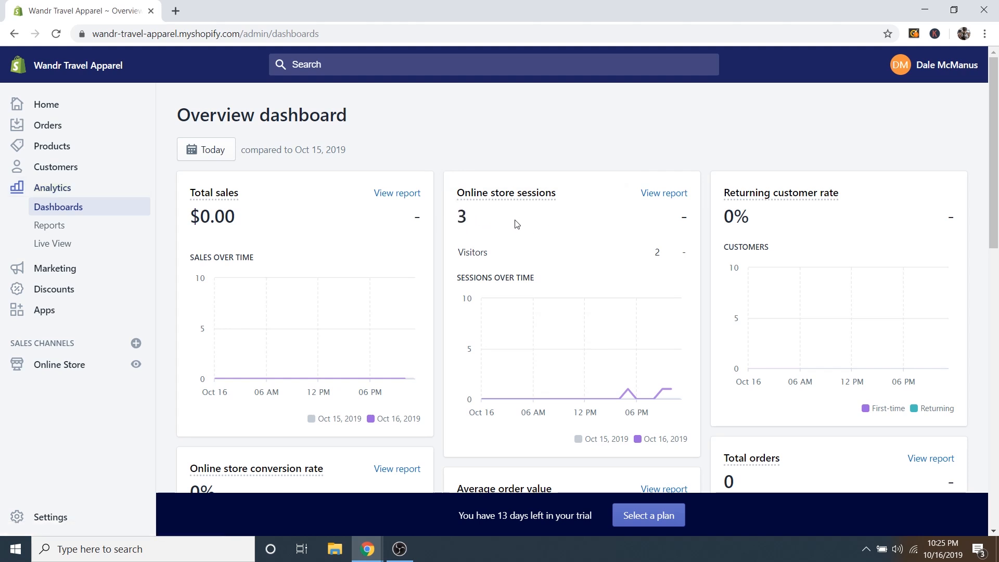
{"action": "scroll", "coordinate": [488, 238], "scroll_direction": "down", "scroll_amount": 1}
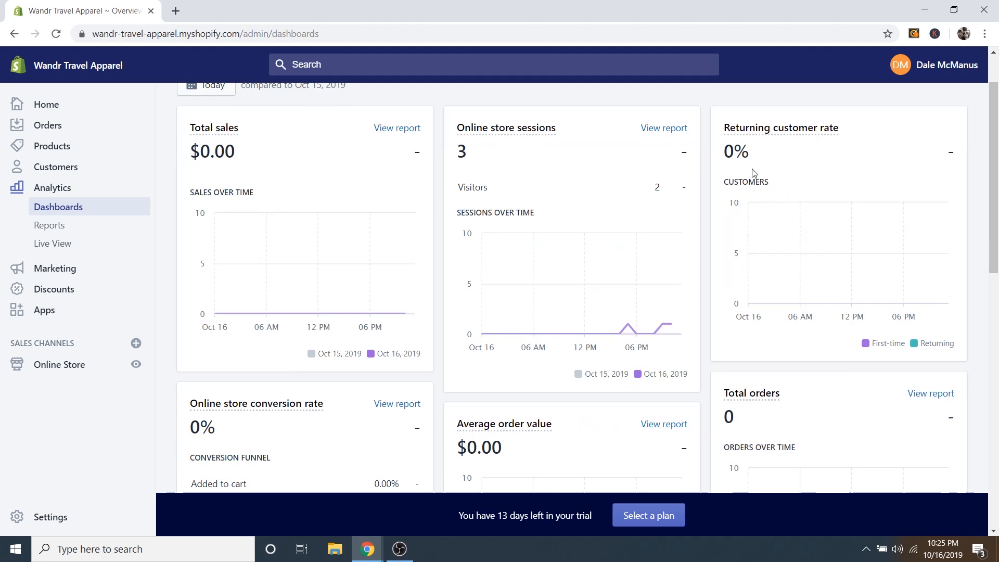
{"action": "scroll", "coordinate": [736, 208], "scroll_direction": "down", "scroll_amount": 2}
{"action": "scroll", "coordinate": [663, 218], "scroll_direction": "down", "scroll_amount": 5}
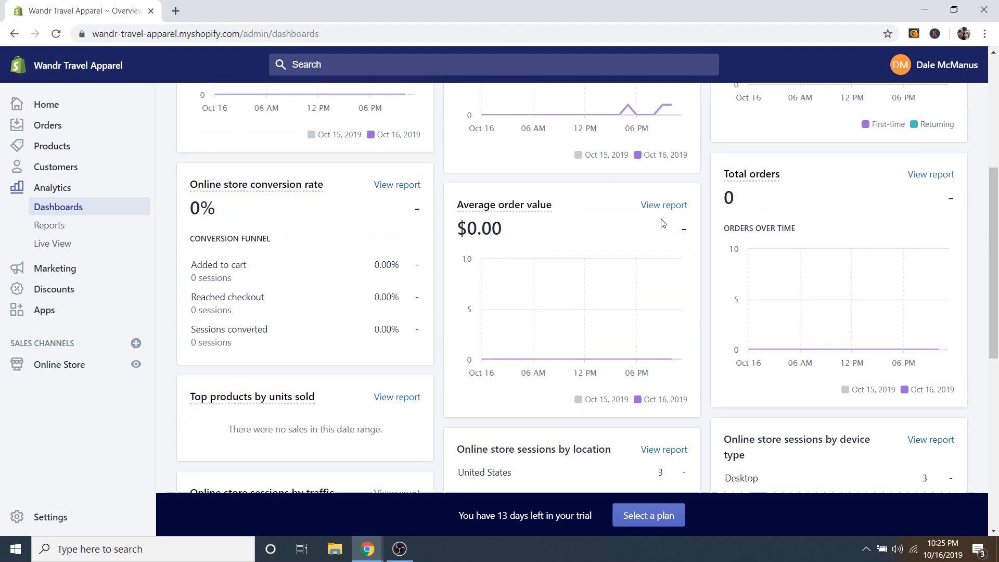
{"action": "scroll", "coordinate": [661, 225], "scroll_direction": "down", "scroll_amount": 2}
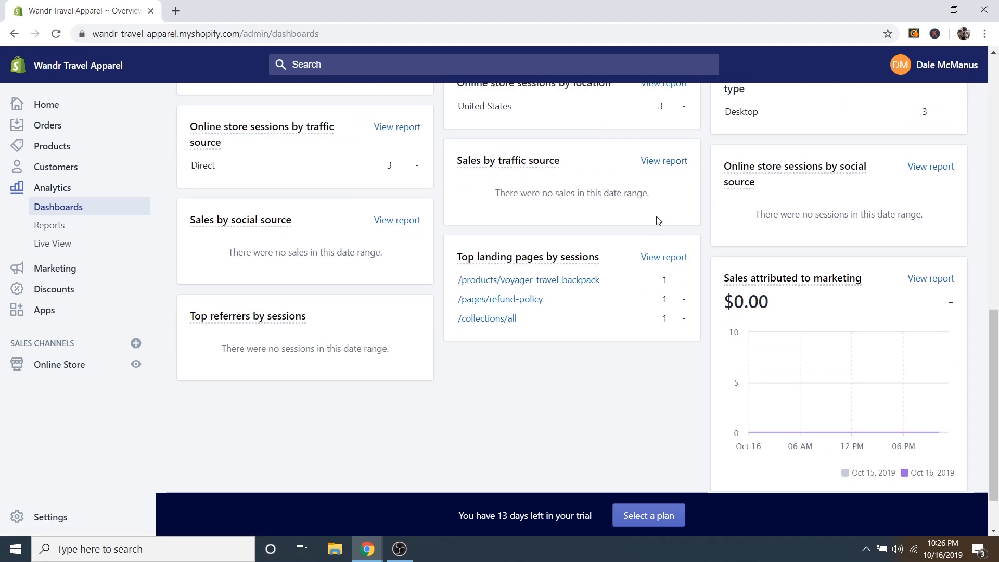
{"action": "scroll", "coordinate": [658, 221], "scroll_direction": "up", "scroll_amount": 1}
{"action": "mouse_move", "coordinate": [286, 203]}
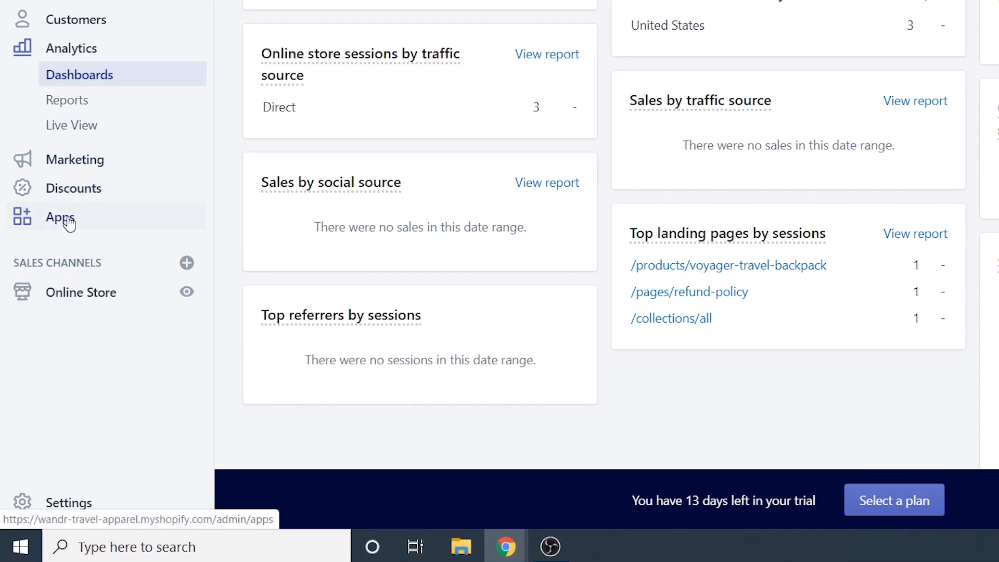
Open the Shopify App Store from the Apps page and search it for 'oberlo'.
{"action": "left_click", "coordinate": [69, 222]}
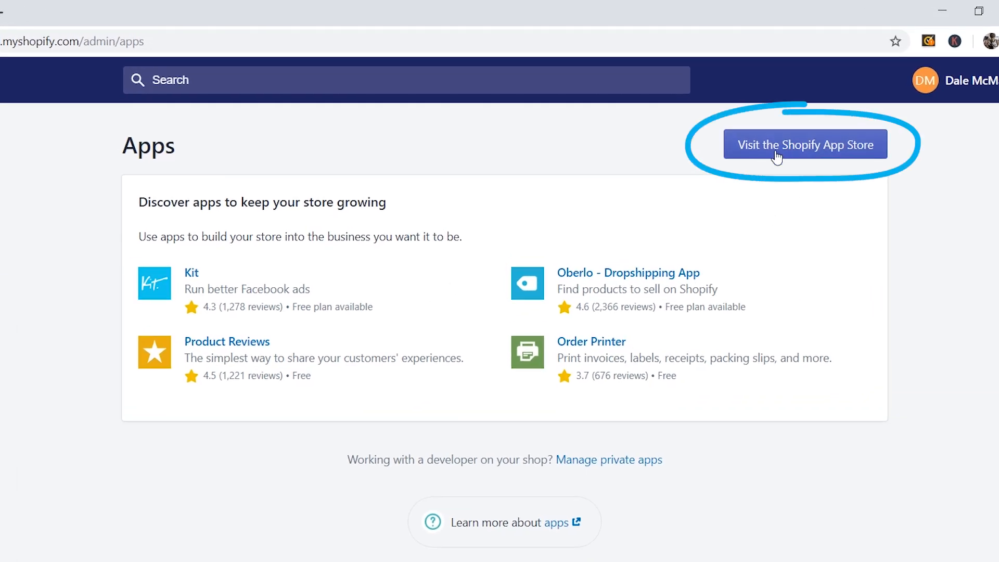
{"action": "left_click", "coordinate": [779, 155]}
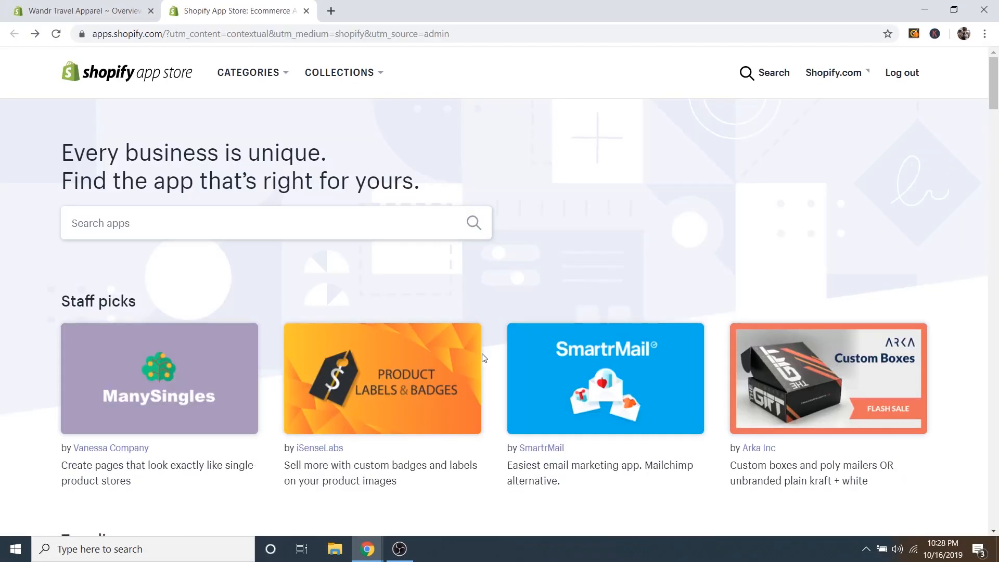
{"action": "left_click", "coordinate": [147, 228]}
{"action": "type", "text": "oberlo"}
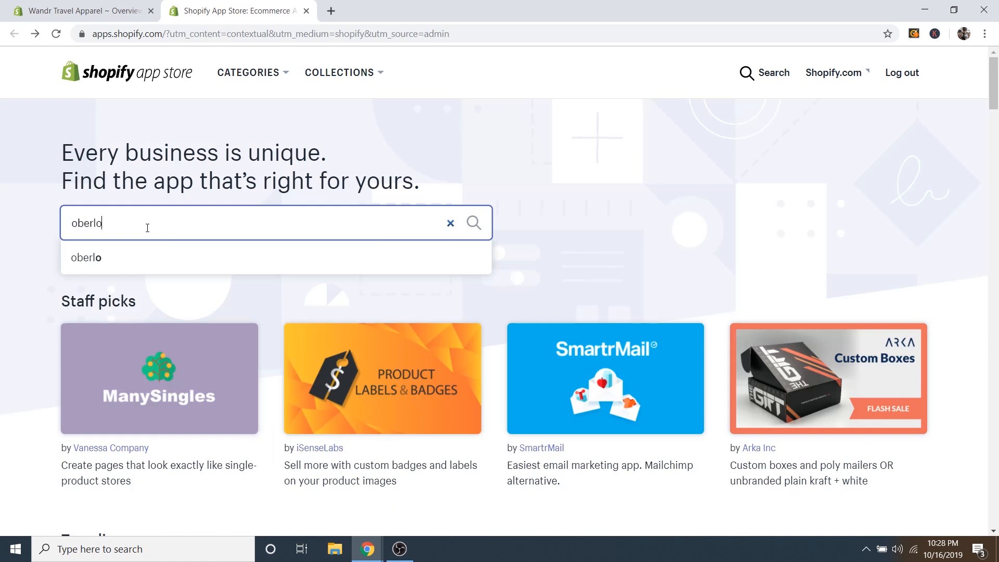
{"action": "key", "text": "Return"}
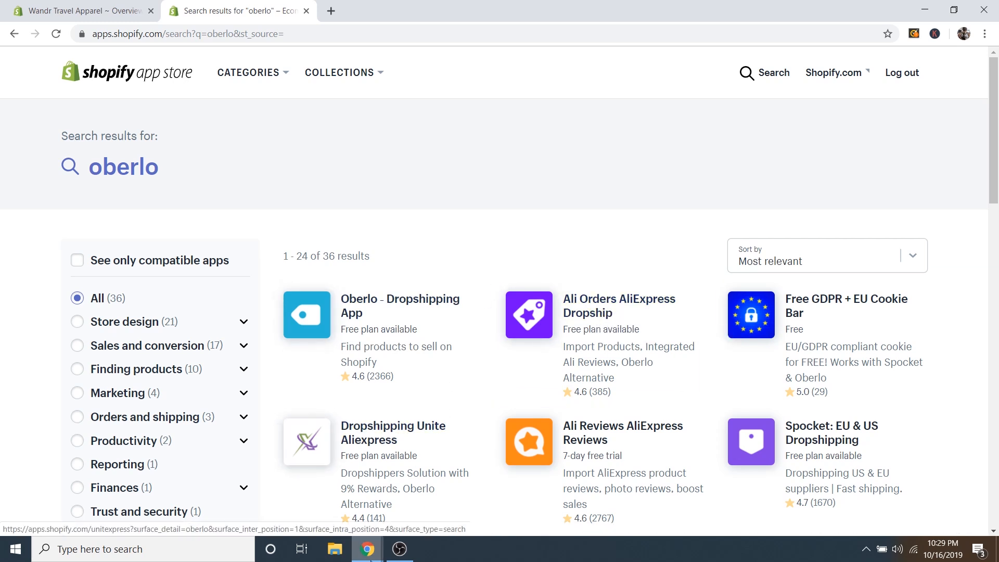
Glance over the AliExpress canvas backpack listing, then return to the App Store's oberlo results.
{"action": "mouse_move", "coordinate": [367, 549]}
{"action": "left_click", "coordinate": [419, 494]}
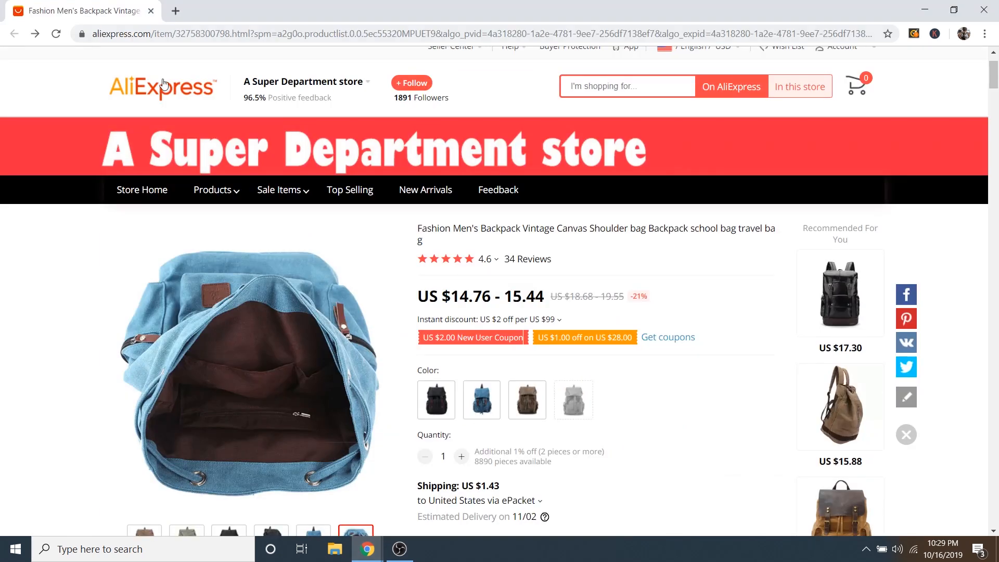
{"action": "scroll", "coordinate": [515, 311], "scroll_direction": "down", "scroll_amount": 1}
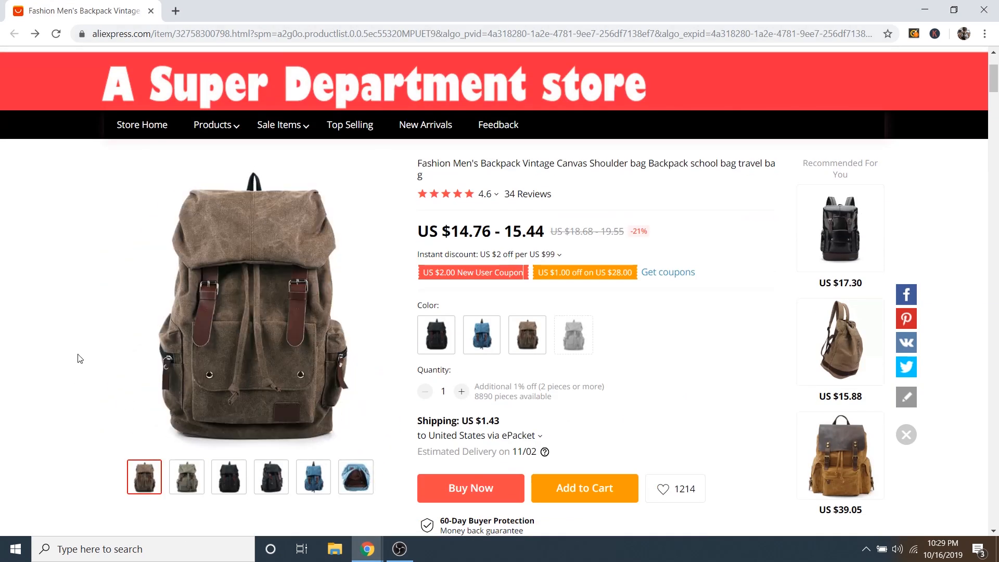
{"action": "scroll", "coordinate": [696, 374], "scroll_direction": "up", "scroll_amount": 1}
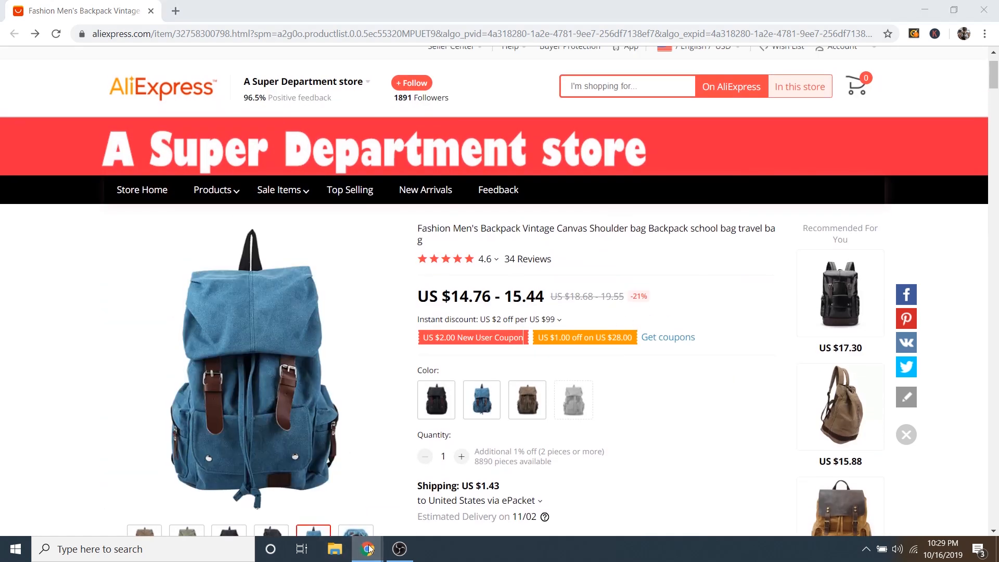
{"action": "mouse_move", "coordinate": [367, 549]}
{"action": "left_click", "coordinate": [176, 489]}
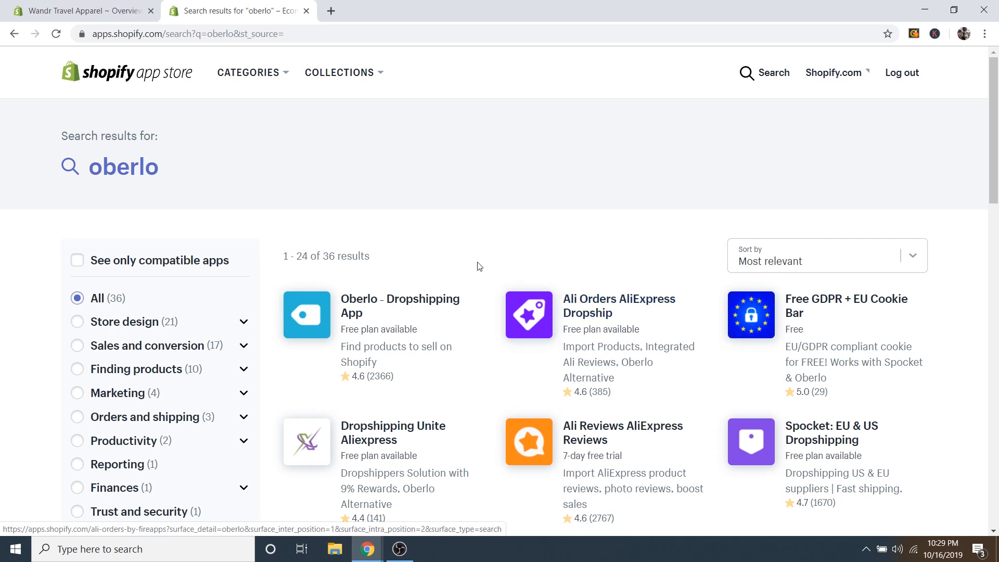
Replace the oberlo search with 'product reviews' to browse review apps.
{"action": "left_click", "coordinate": [140, 160]}
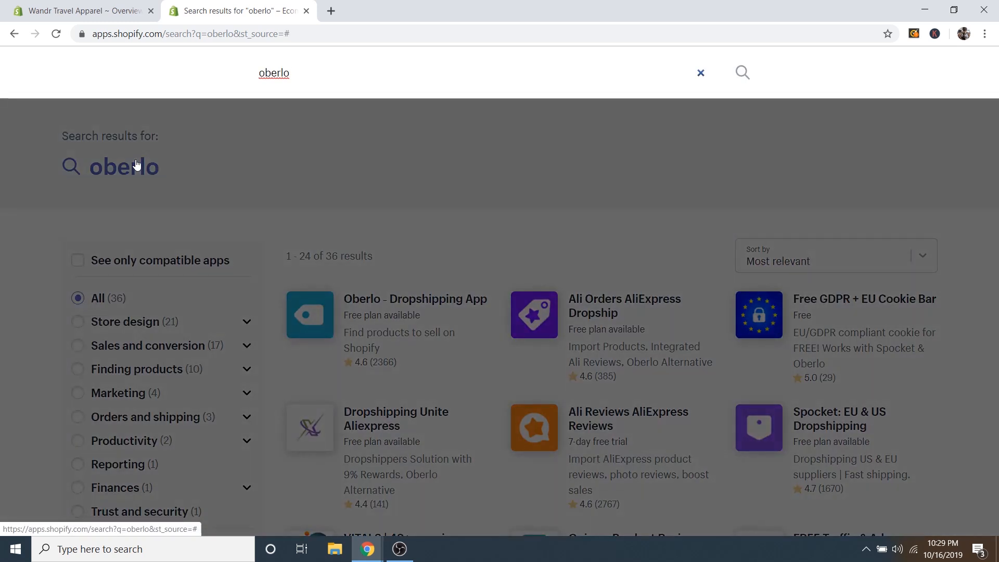
{"action": "key", "text": "BackSpace"}
{"action": "key", "text": "BackSpace"}
{"action": "key", "text": "BackSpace"}
{"action": "key", "text": "BackSpace"}
{"action": "key", "text": "BackSpace"}
{"action": "key", "text": "BackSpace"}
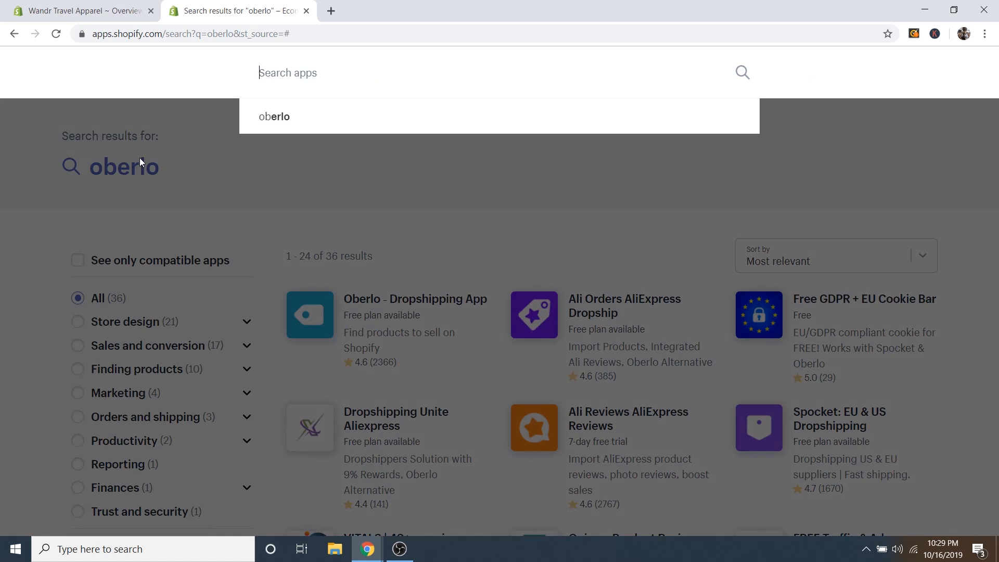
{"action": "type", "text": "product reviews"}
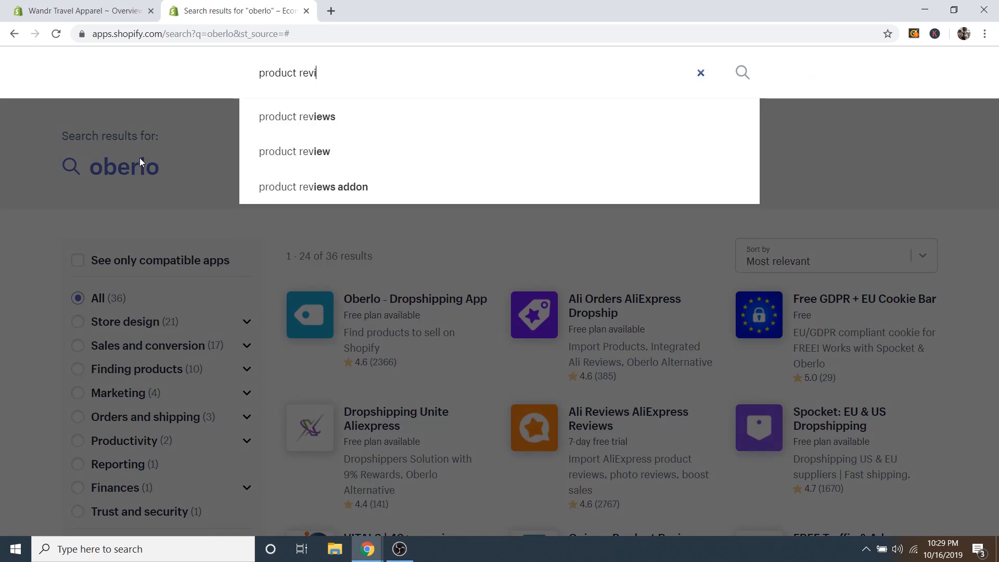
{"action": "key", "text": "Return"}
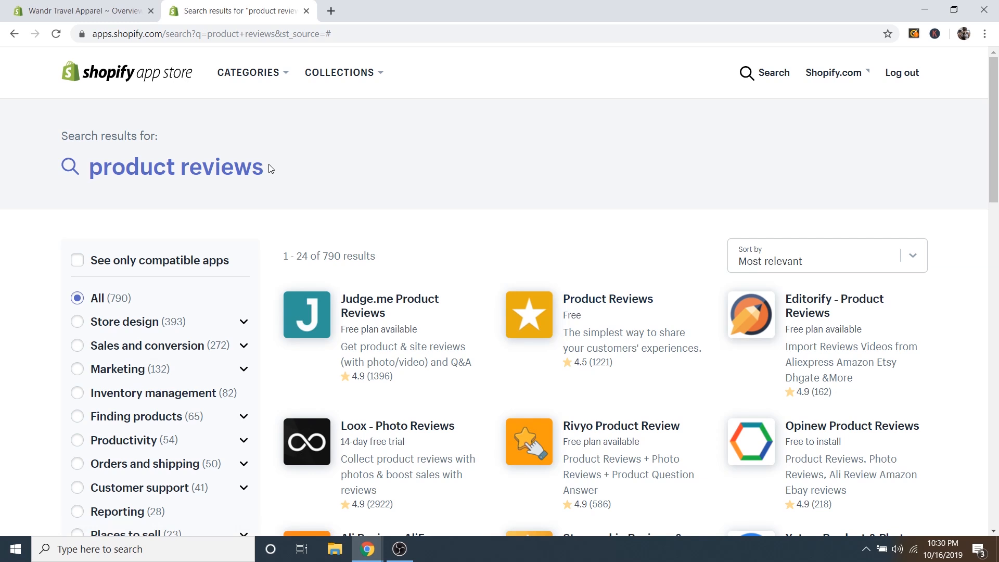
Search 'privvy' to find the Privy – Exit Pop Ups & Email app.
{"action": "left_click", "coordinate": [256, 170]}
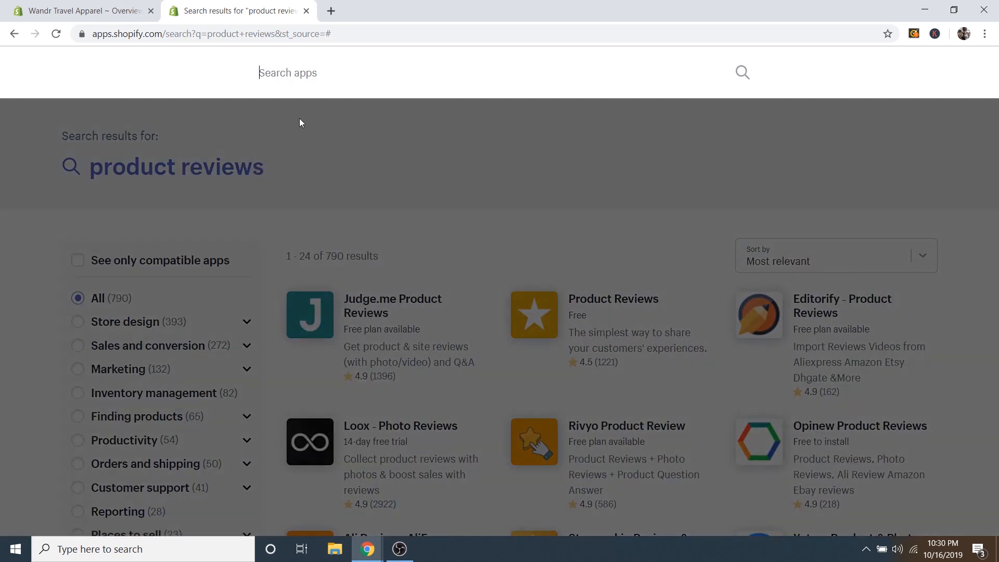
{"action": "type", "text": "privvy"}
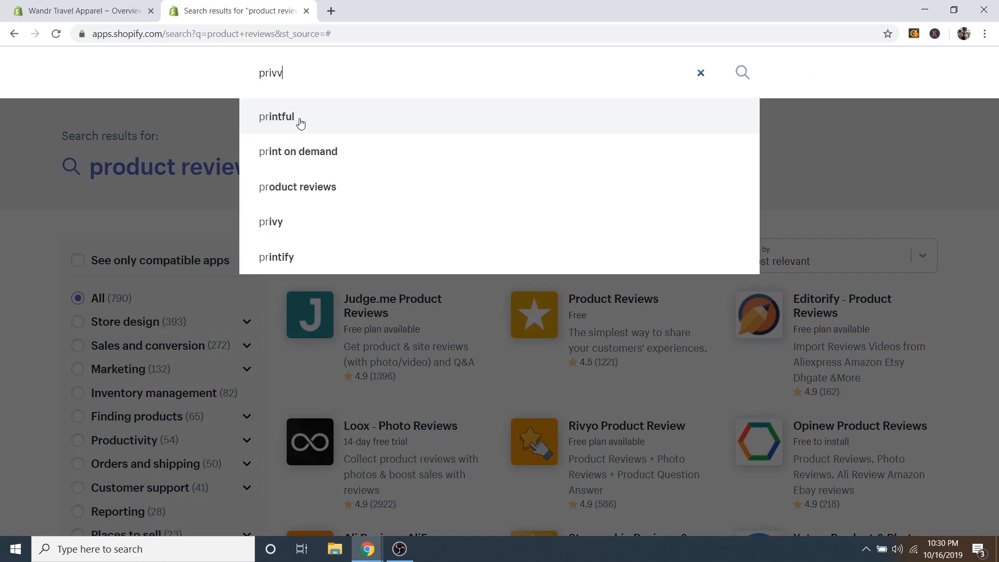
{"action": "key", "text": "Return"}
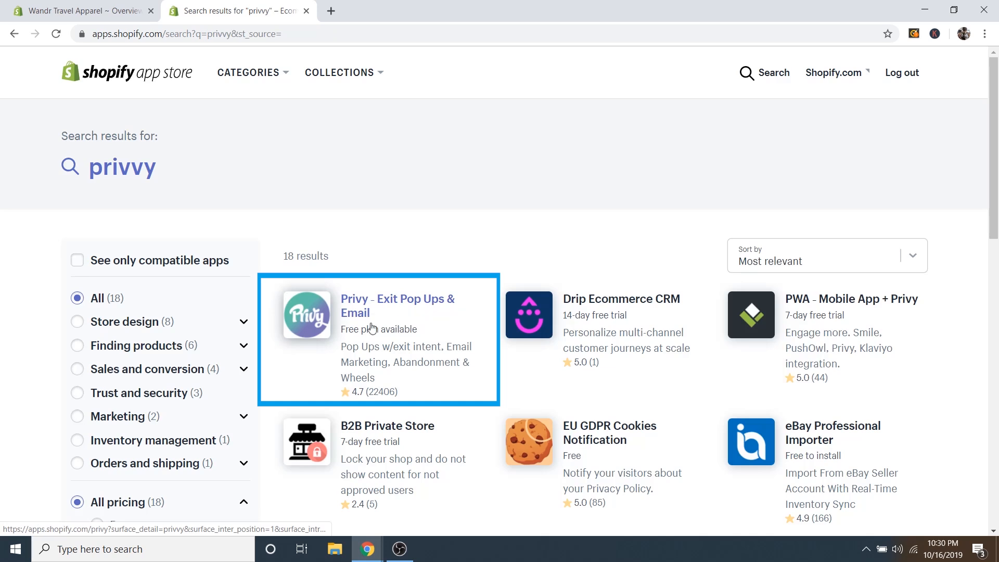
{"action": "scroll", "coordinate": [429, 331], "scroll_direction": "down", "scroll_amount": 1}
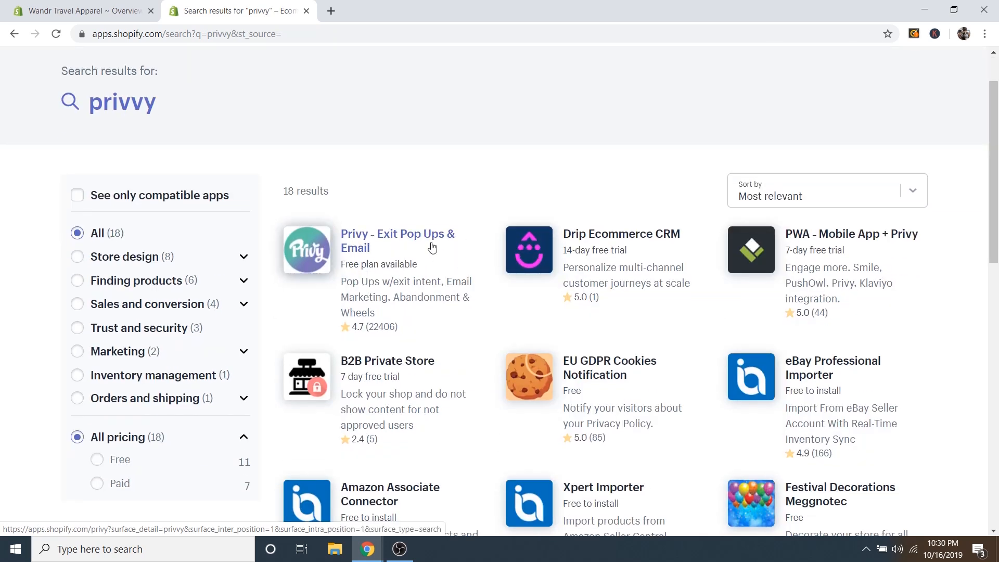
{"action": "scroll", "coordinate": [432, 245], "scroll_direction": "up", "scroll_amount": 1}
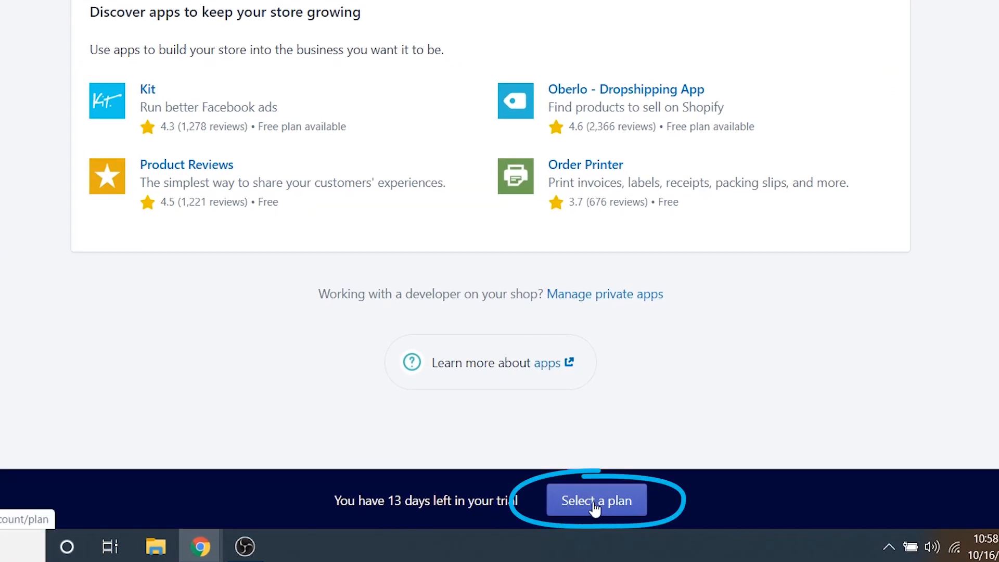
Open plan selection from the trial banner and compare the available Shopify plans.
{"action": "left_click", "coordinate": [596, 500]}
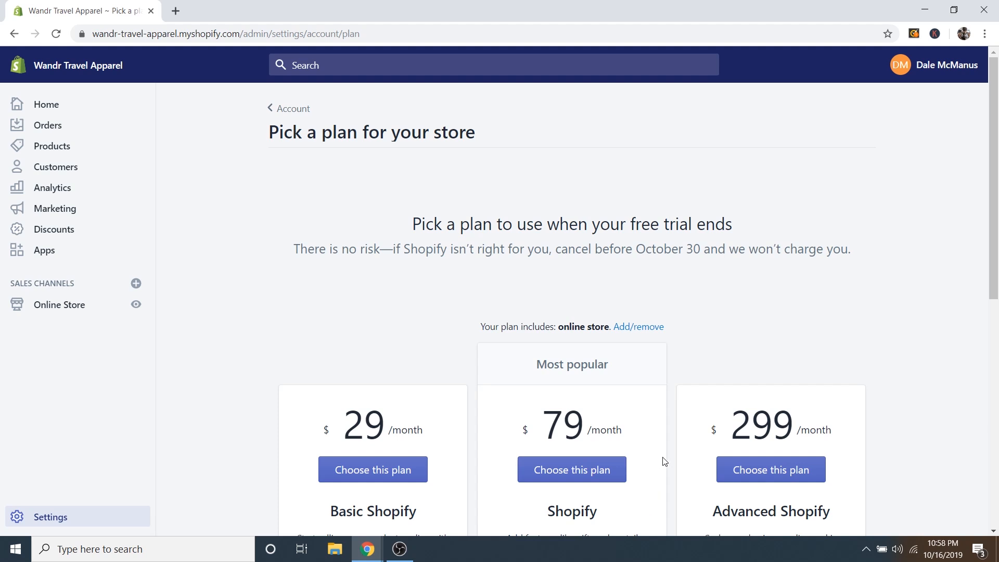
{"action": "scroll", "coordinate": [660, 439], "scroll_direction": "down", "scroll_amount": 5}
{"action": "scroll", "coordinate": [660, 437], "scroll_direction": "up", "scroll_amount": 1}
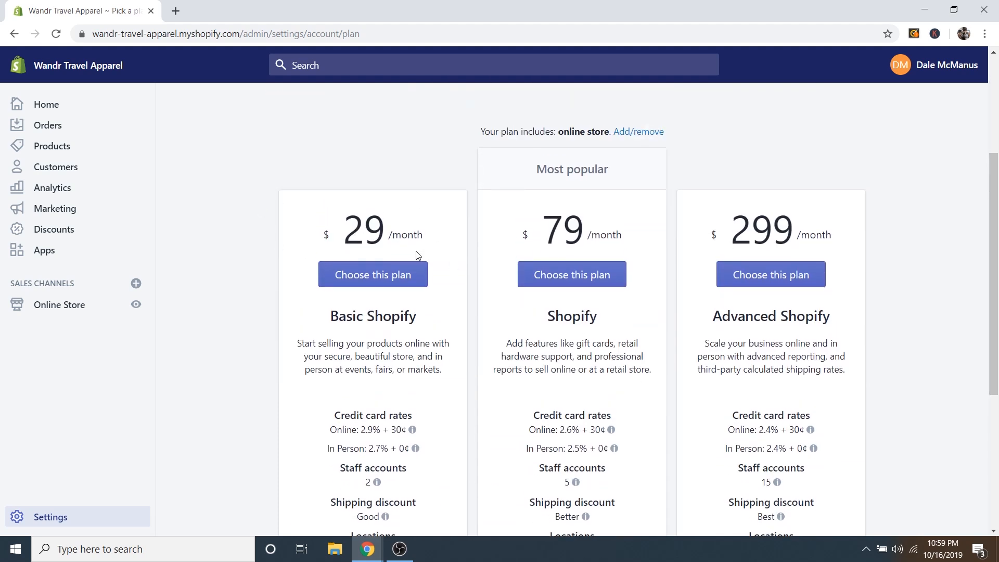
{"action": "scroll", "coordinate": [465, 334], "scroll_direction": "down", "scroll_amount": 1}
{"action": "scroll", "coordinate": [544, 327], "scroll_direction": "up", "scroll_amount": 1}
{"action": "scroll", "coordinate": [646, 339], "scroll_direction": "down", "scroll_amount": 1}
{"action": "scroll", "coordinate": [645, 338], "scroll_direction": "down", "scroll_amount": 1}
{"action": "mouse_move", "coordinate": [560, 365]}
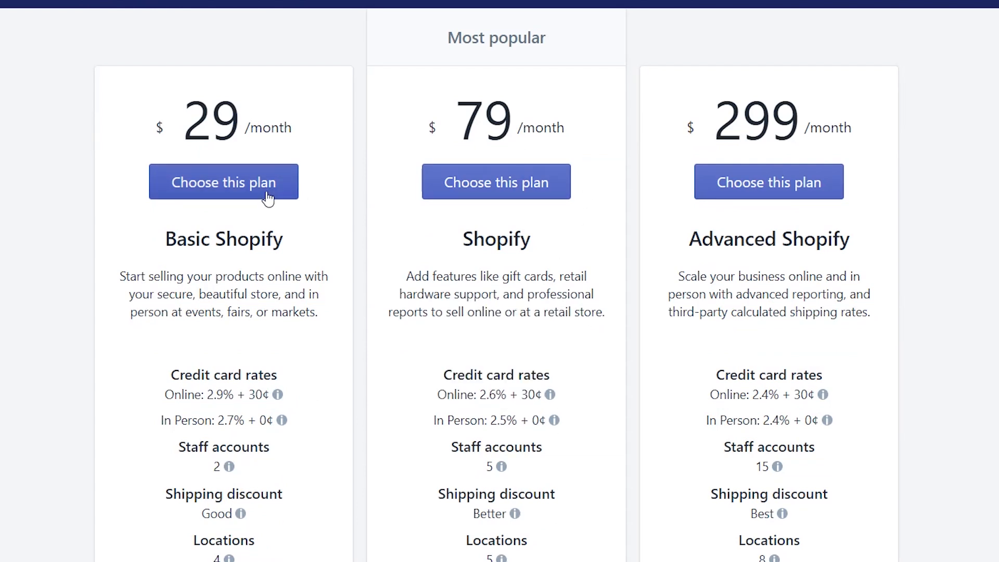
{"action": "mouse_move", "coordinate": [466, 427]}
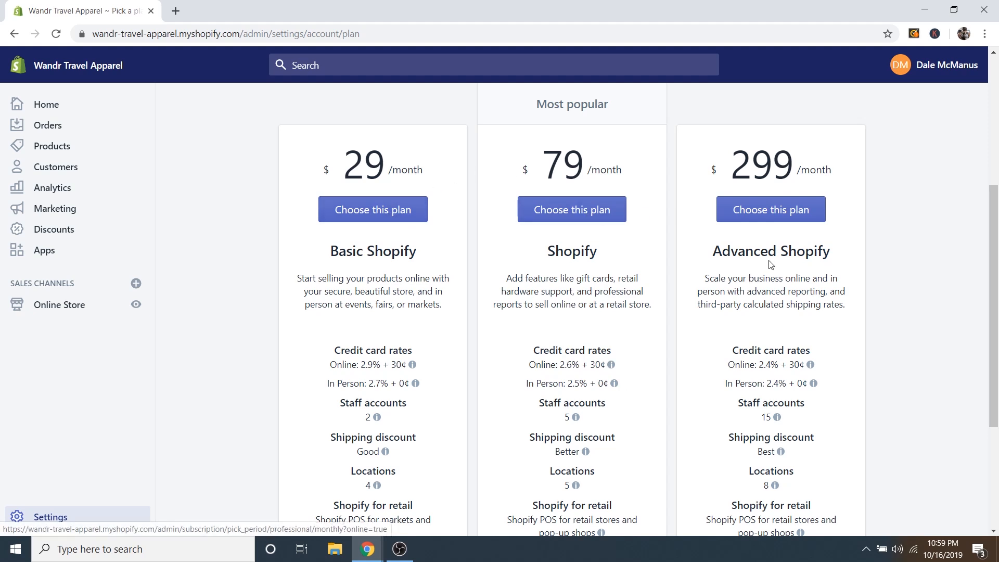
{"action": "scroll", "coordinate": [488, 277], "scroll_direction": "up", "scroll_amount": 1}
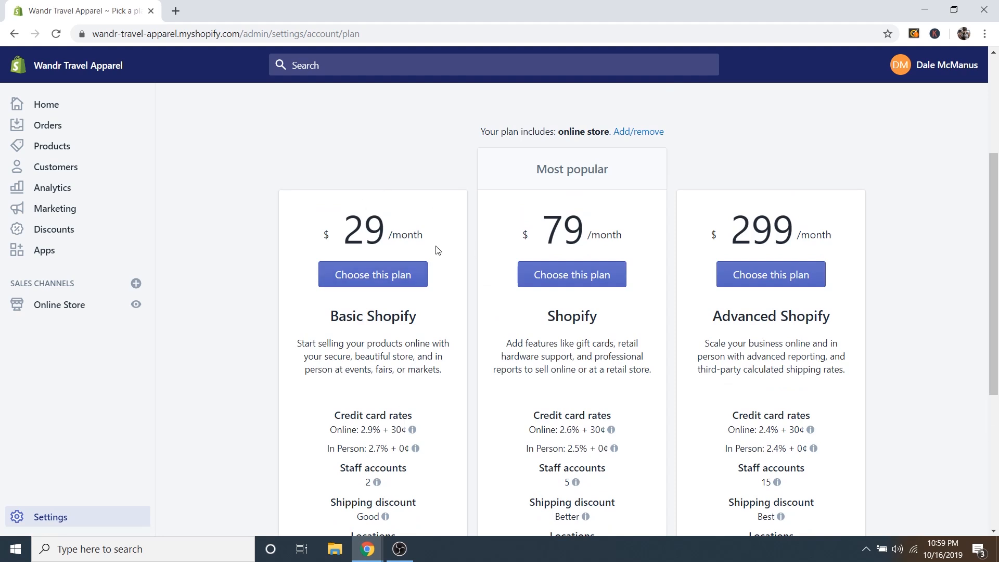
Choose Basic Shopify and review its confirmation: $29.00 USD every 30 days from Oct 30, 2019.
{"action": "left_click", "coordinate": [370, 283]}
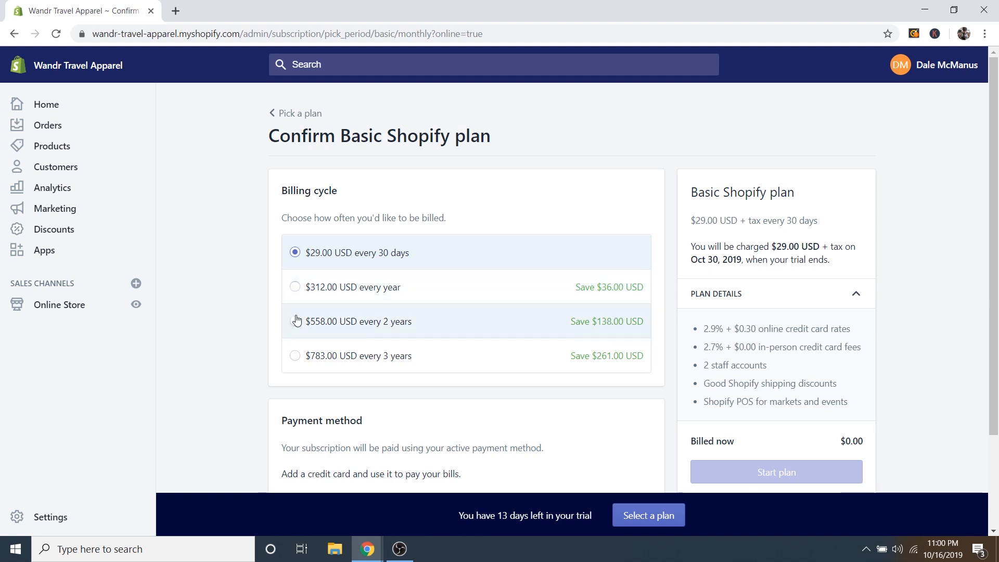
{"action": "scroll", "coordinate": [265, 330], "scroll_direction": "down", "scroll_amount": 2}
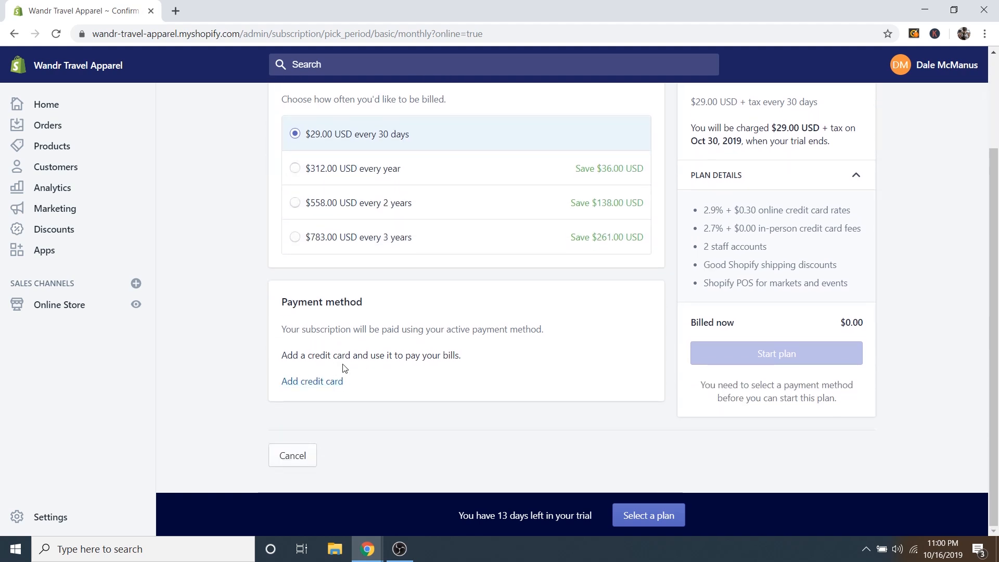
{"action": "scroll", "coordinate": [483, 368], "scroll_direction": "up", "scroll_amount": 1}
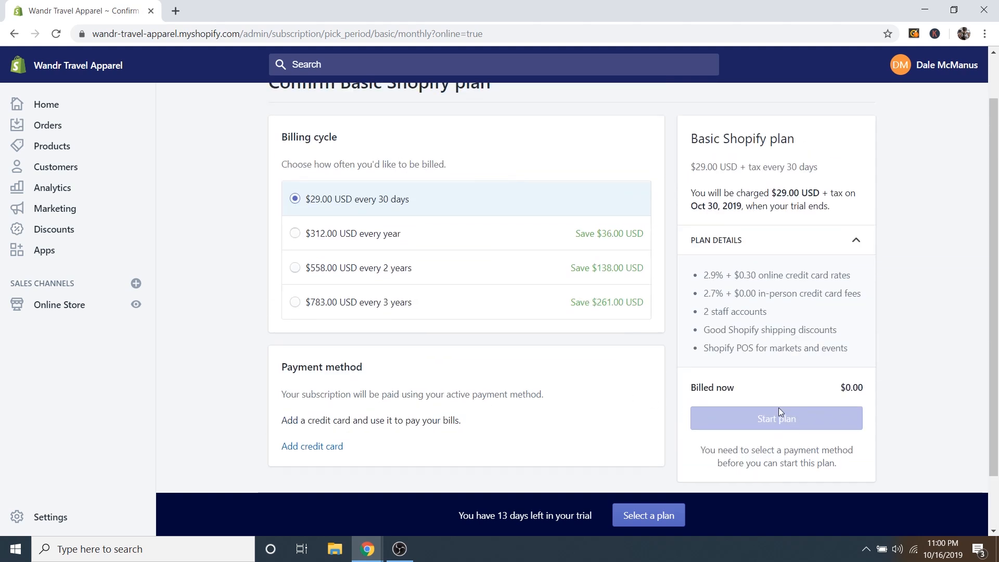
{"action": "scroll", "coordinate": [483, 383], "scroll_direction": "up", "scroll_amount": 1}
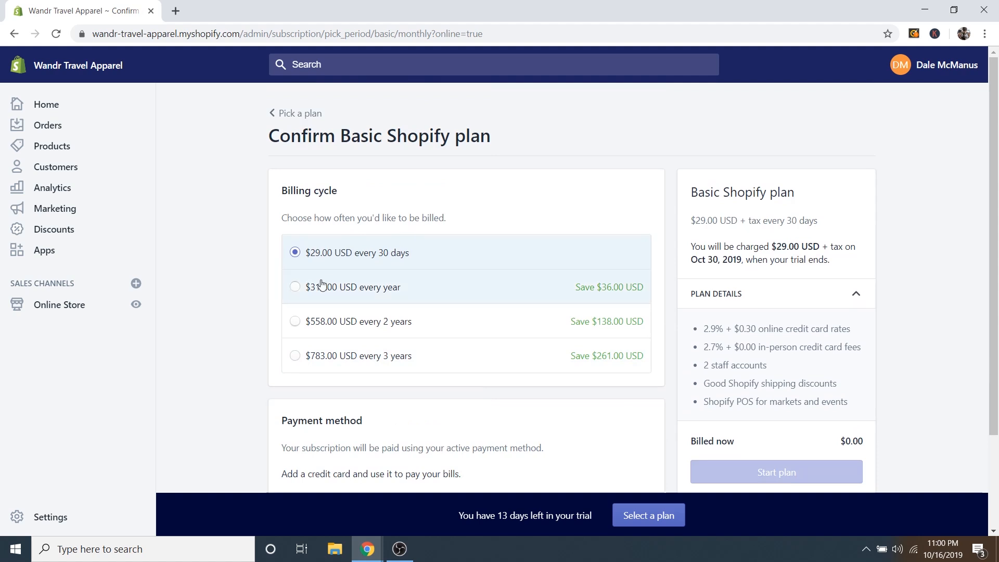
View the live storefront, swipe its slideshow, and check Featured Collection backpacks at $24.99 and $34.99.
{"action": "left_click", "coordinate": [135, 307]}
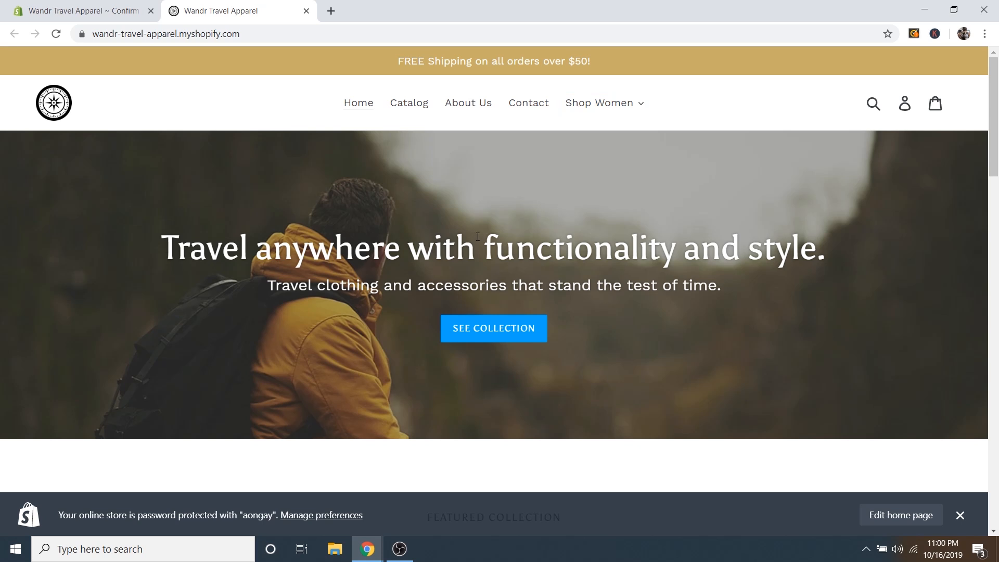
{"action": "scroll", "coordinate": [478, 236], "scroll_direction": "down", "scroll_amount": 1}
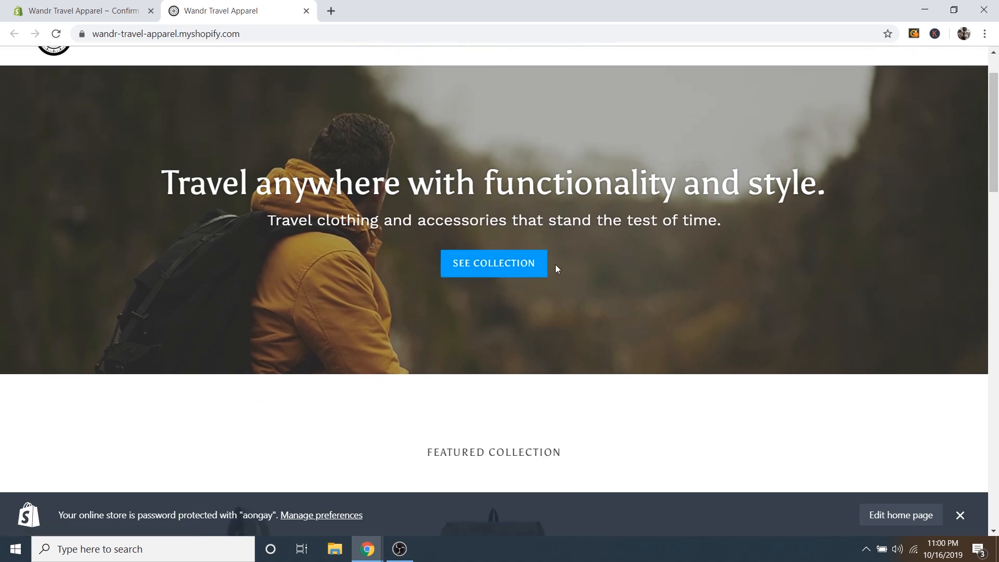
{"action": "scroll", "coordinate": [460, 157], "scroll_direction": "down", "scroll_amount": 4}
{"action": "scroll", "coordinate": [358, 183], "scroll_direction": "down", "scroll_amount": 2}
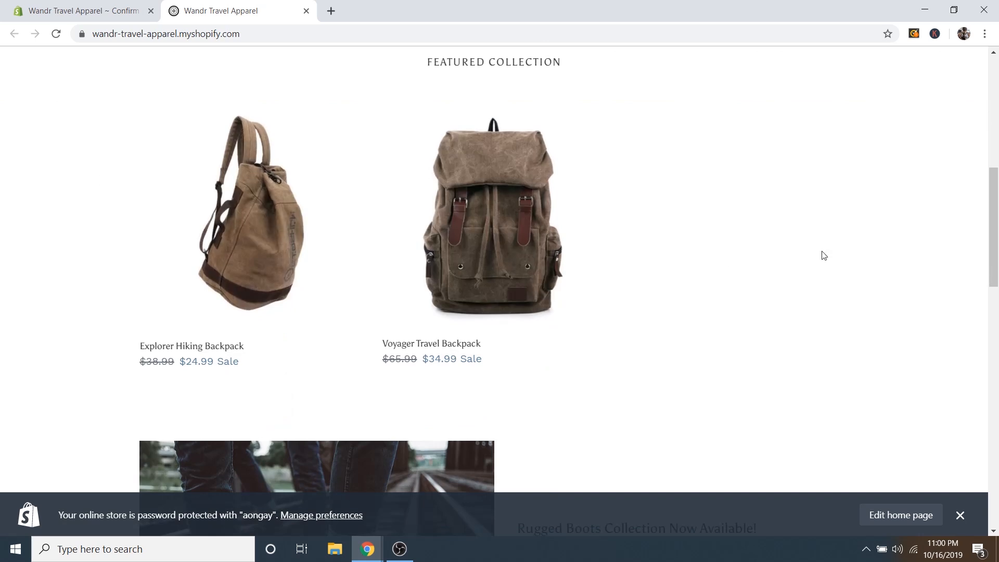
{"action": "scroll", "coordinate": [606, 279], "scroll_direction": "down", "scroll_amount": 5}
{"action": "scroll", "coordinate": [711, 251], "scroll_direction": "down", "scroll_amount": 2}
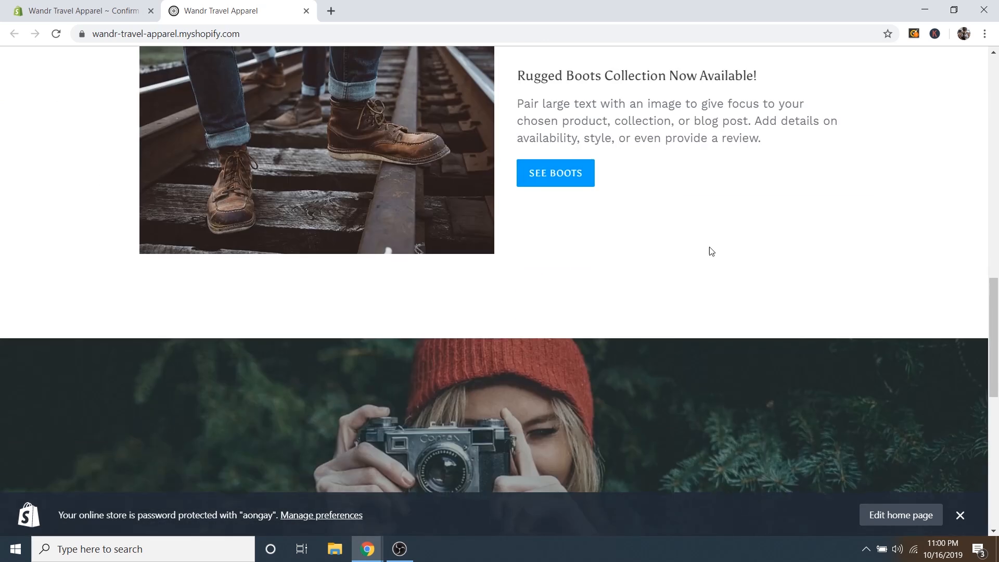
{"action": "scroll", "coordinate": [711, 251], "scroll_direction": "down", "scroll_amount": 6}
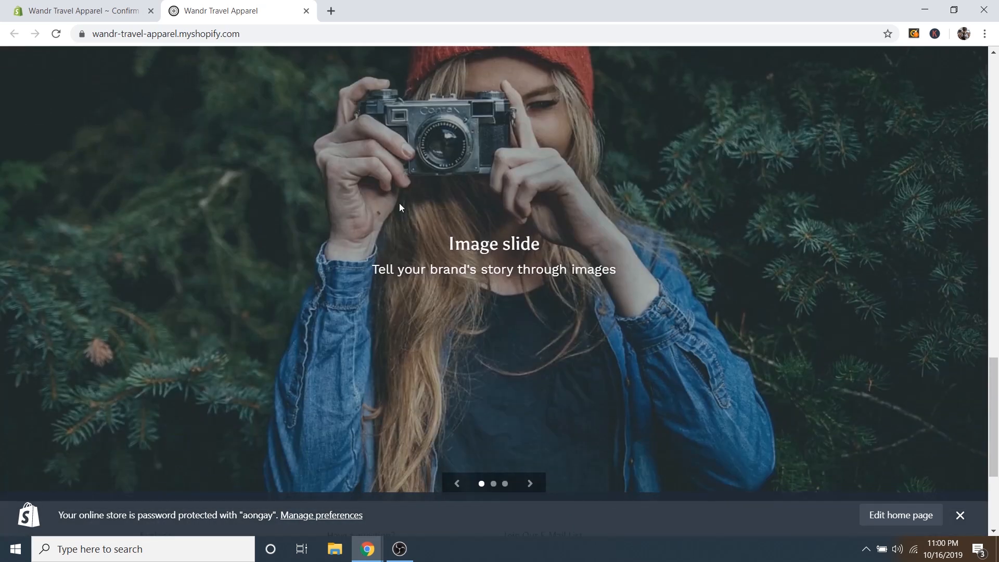
{"action": "scroll", "coordinate": [400, 207], "scroll_direction": "down", "scroll_amount": 4}
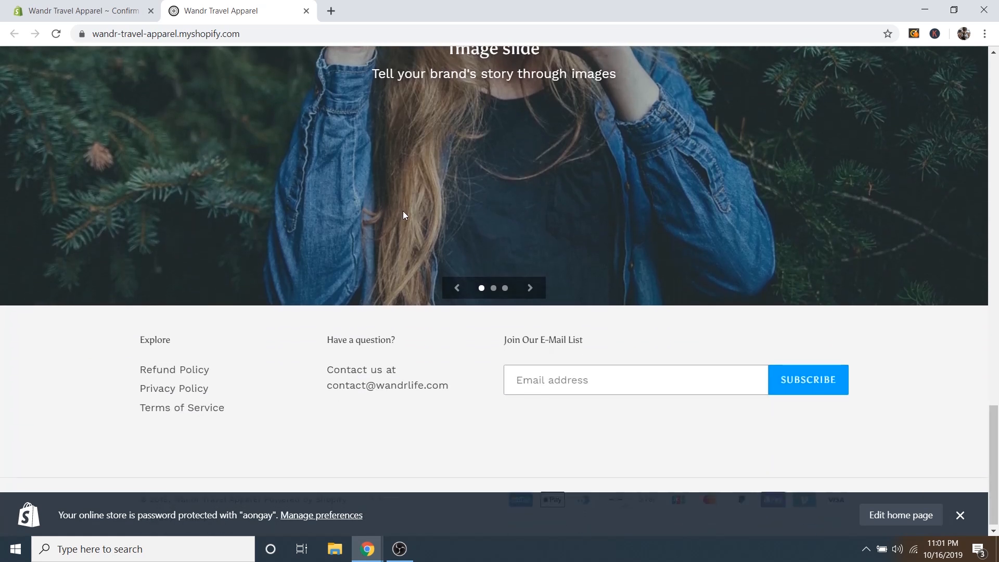
{"action": "scroll", "coordinate": [579, 316], "scroll_direction": "up", "scroll_amount": 4}
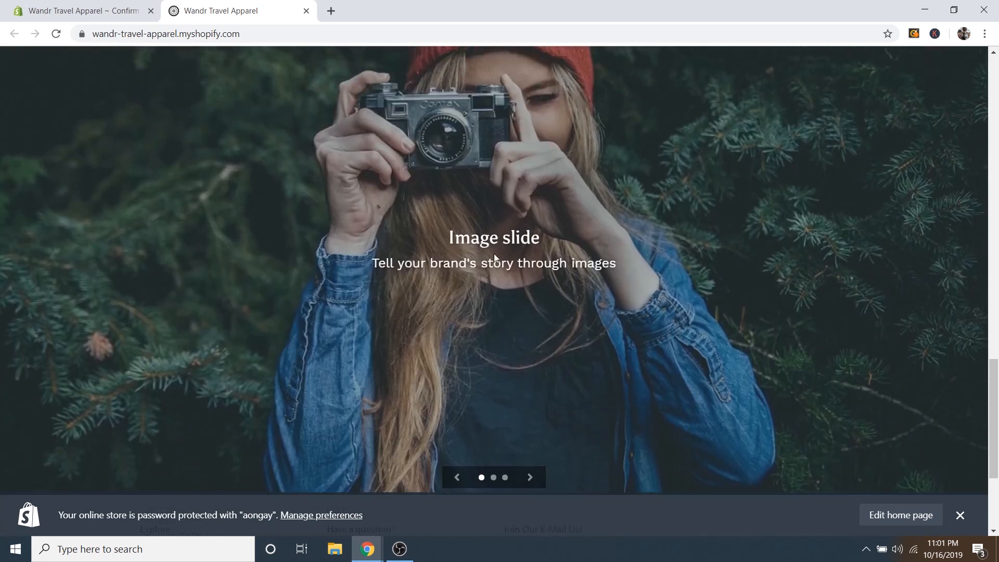
{"action": "left_click_drag", "start_coordinate": [454, 239], "coordinate": [535, 242]}
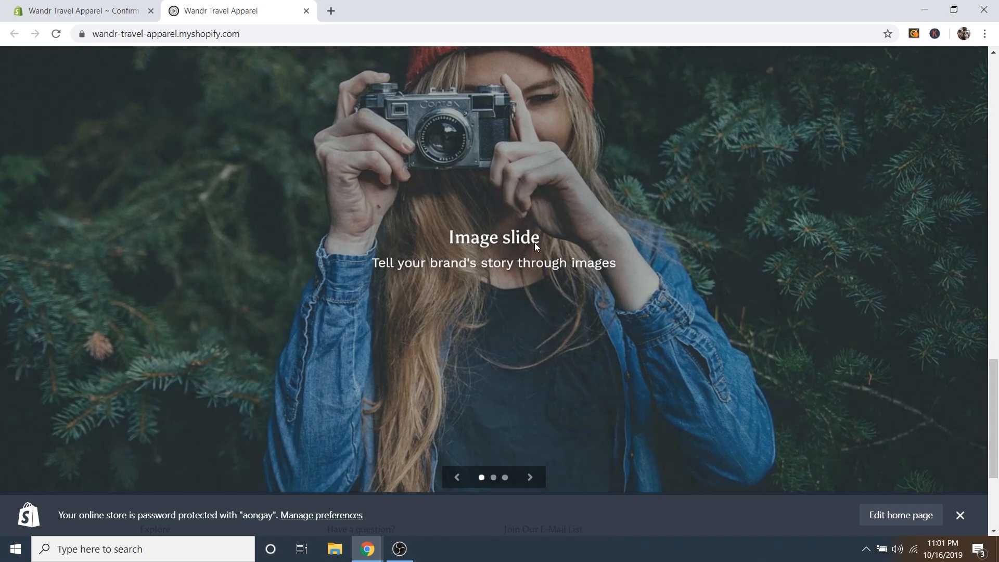
{"action": "scroll", "coordinate": [660, 343], "scroll_direction": "up", "scroll_amount": 20}
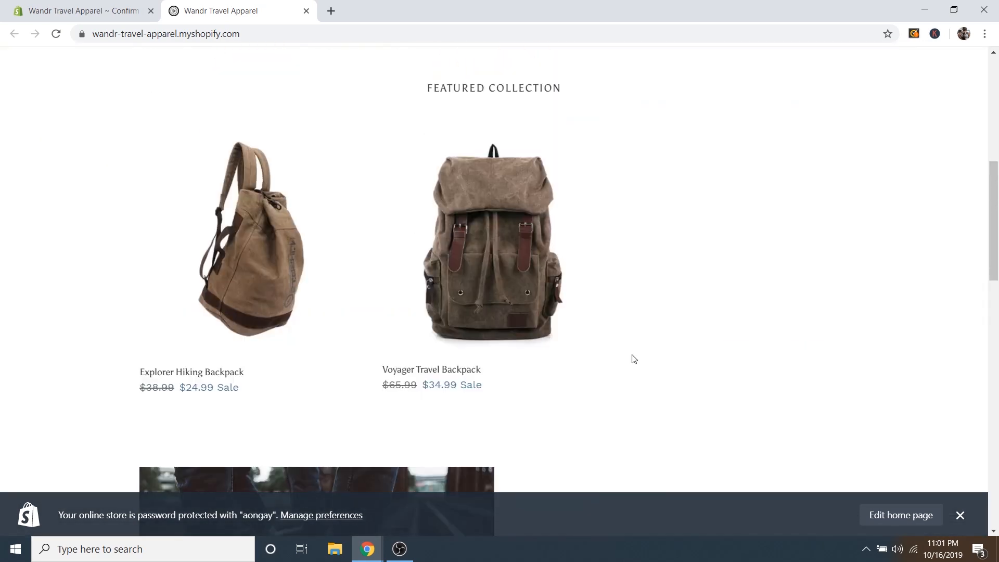